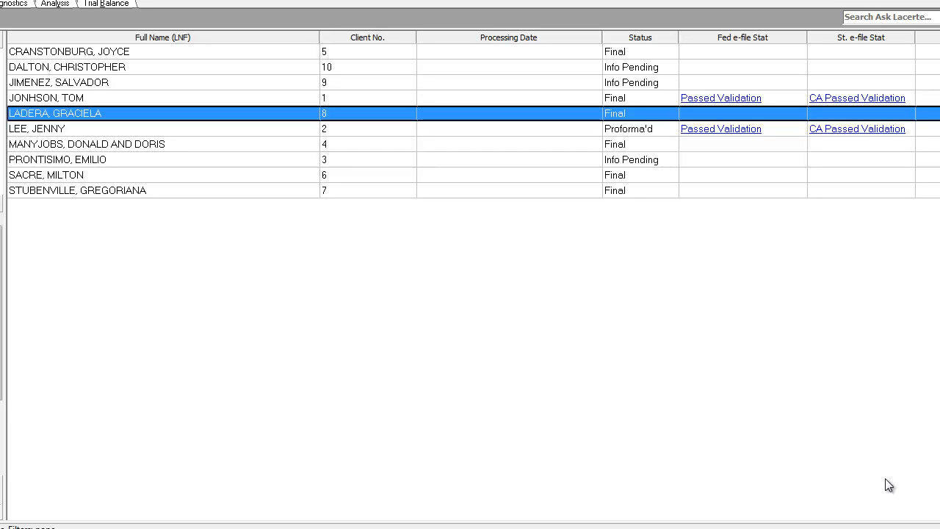
# Browse the existing clients in the client list
pyautogui.click(497, 150)
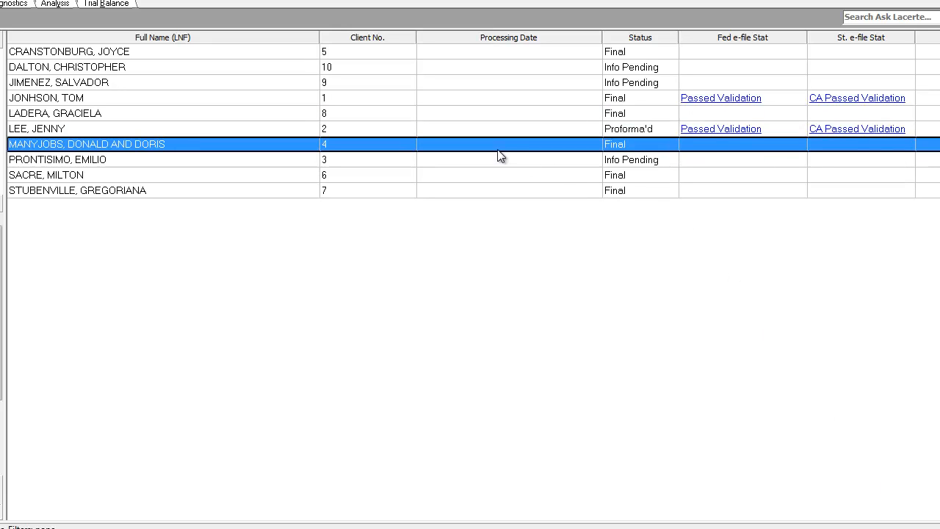
pyautogui.click(329, 119)
pyautogui.click(265, 88)
pyautogui.click(265, 151)
pyautogui.click(349, 96)
pyautogui.click(343, 132)
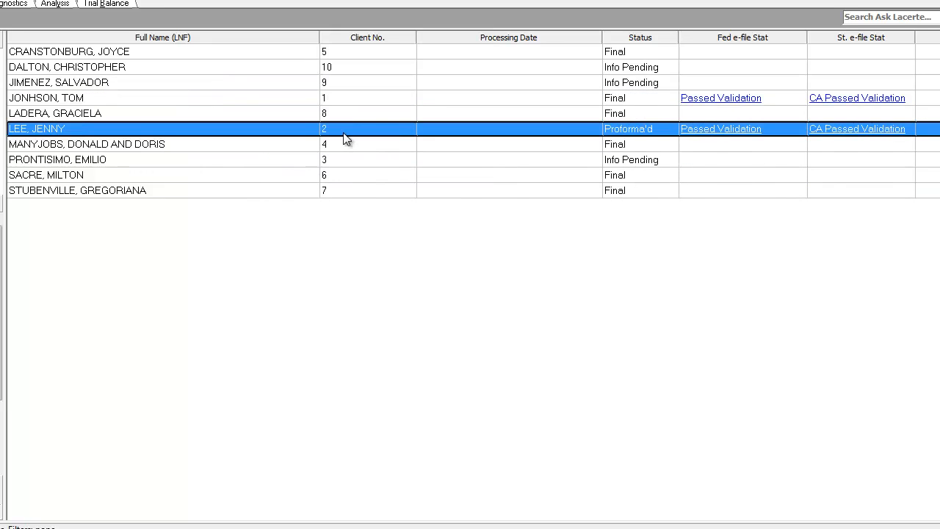
pyautogui.click(141, 82)
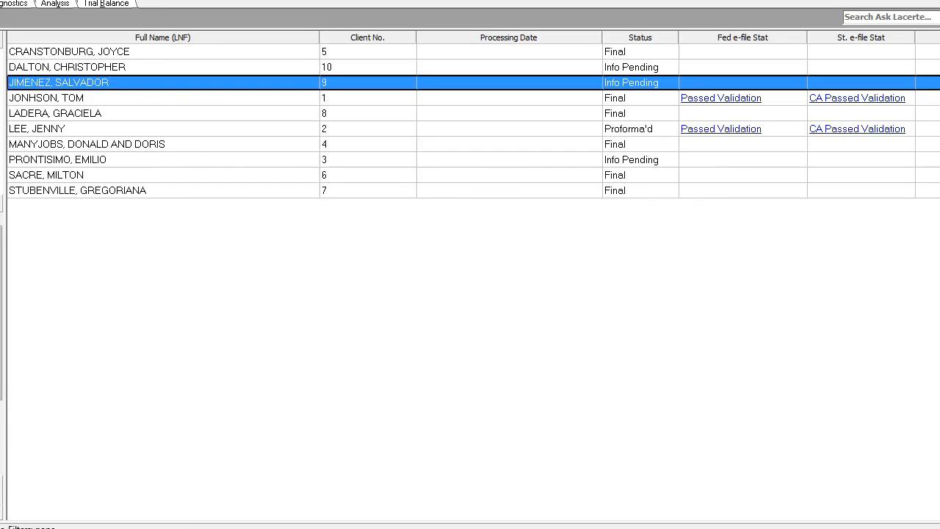
# Add a new client with client number 11
pyautogui.click(0, 0)
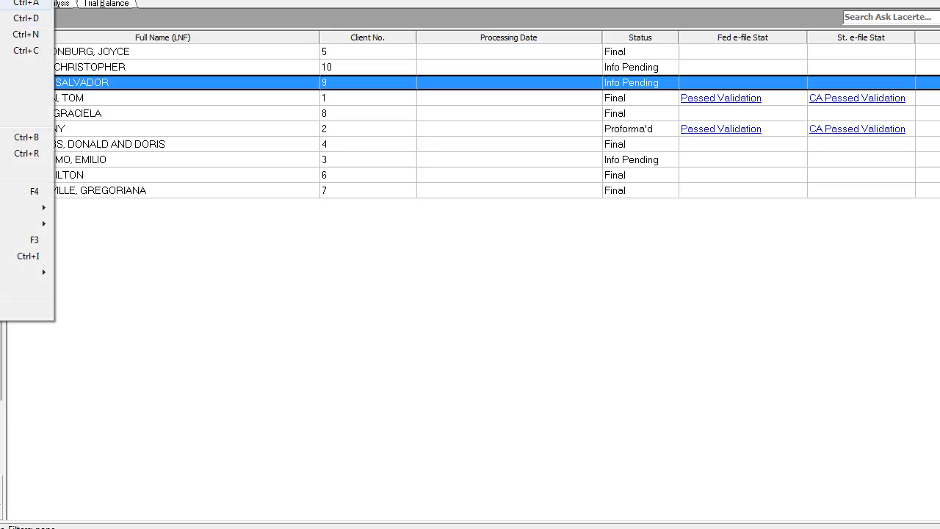
pyautogui.click(6, 2)
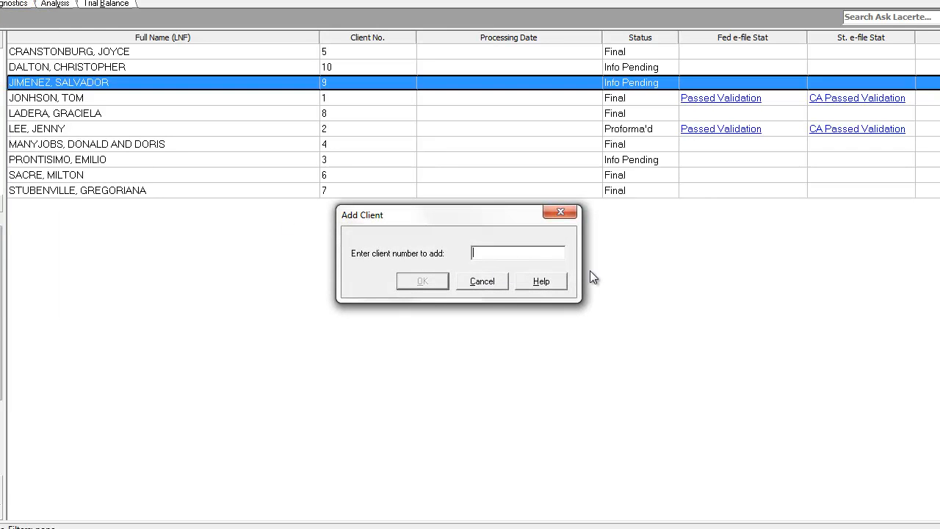
pyautogui.write('11')
pyautogui.click(424, 282)
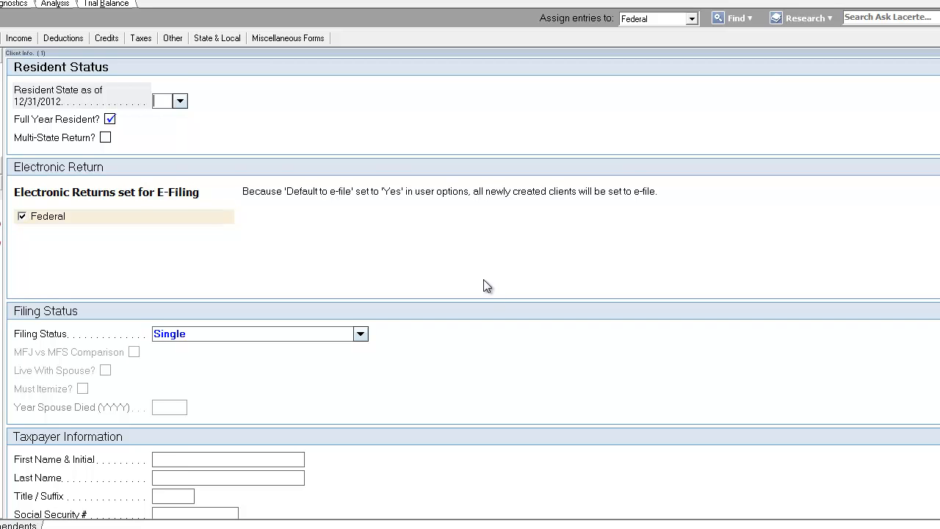
# Set the resident state as of 12/31/2012 to CA
pyautogui.write('CA')
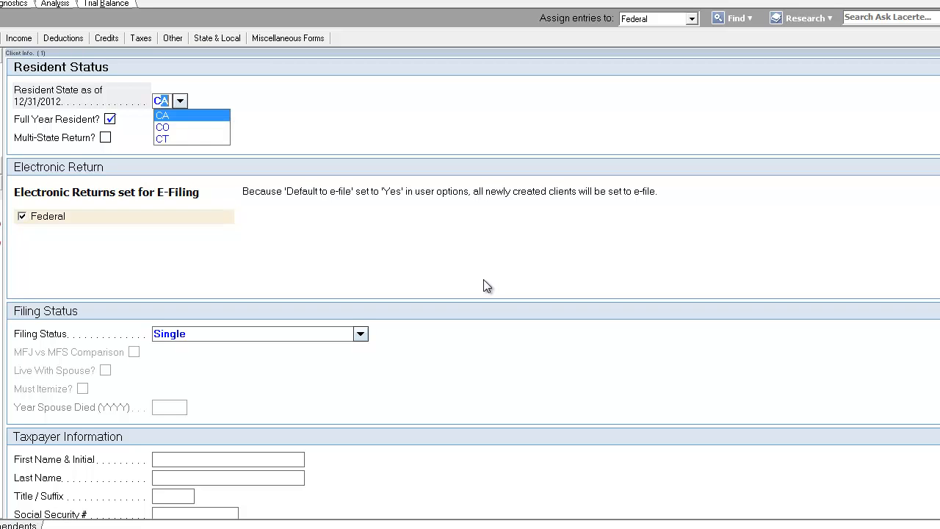
pyautogui.click(298, 278)
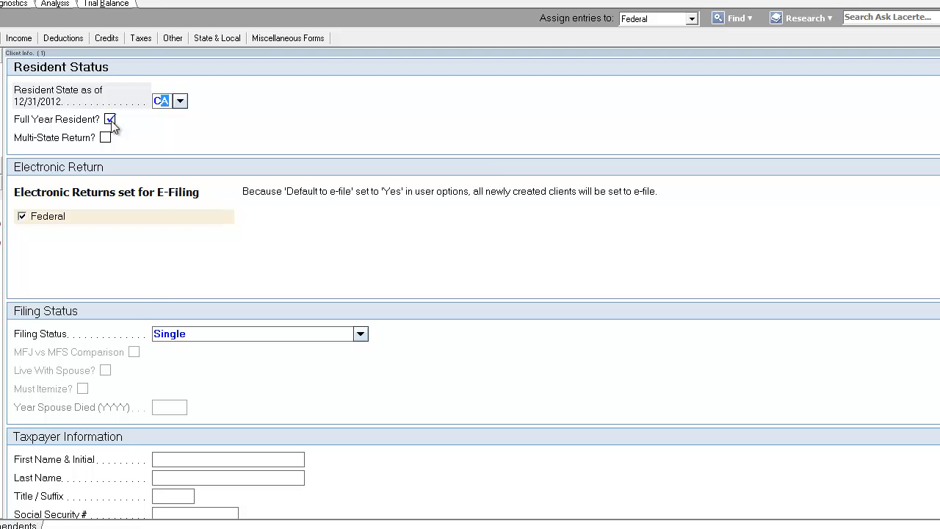
pyautogui.press('Tab')
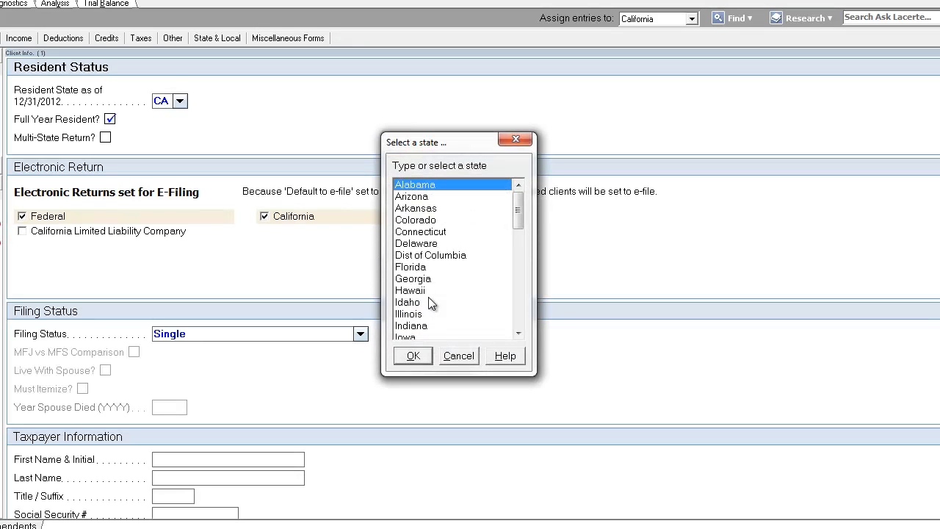
pyautogui.scroll(-3, 517, 235)
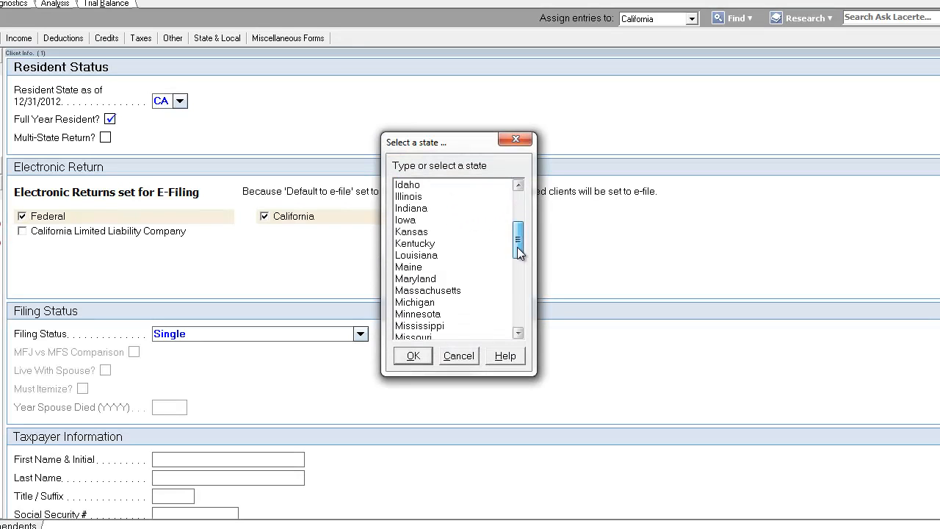
pyautogui.click(413, 356)
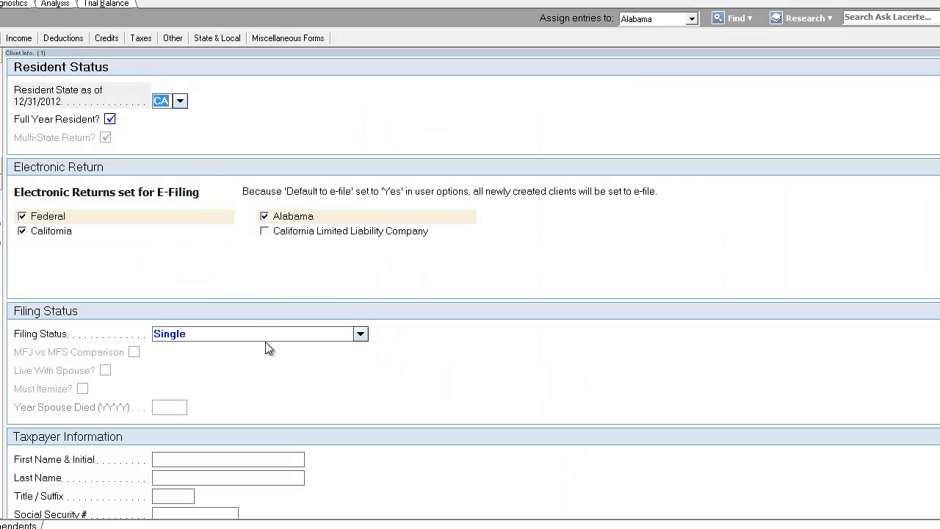
pyautogui.click(269, 336)
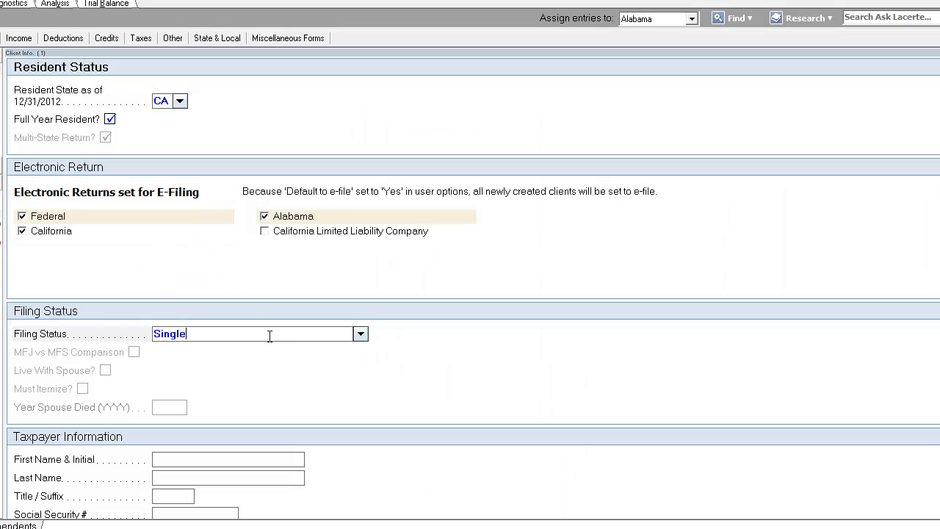
pyautogui.click(264, 216)
pyautogui.click(1, 68)
pyautogui.click(0, 183)
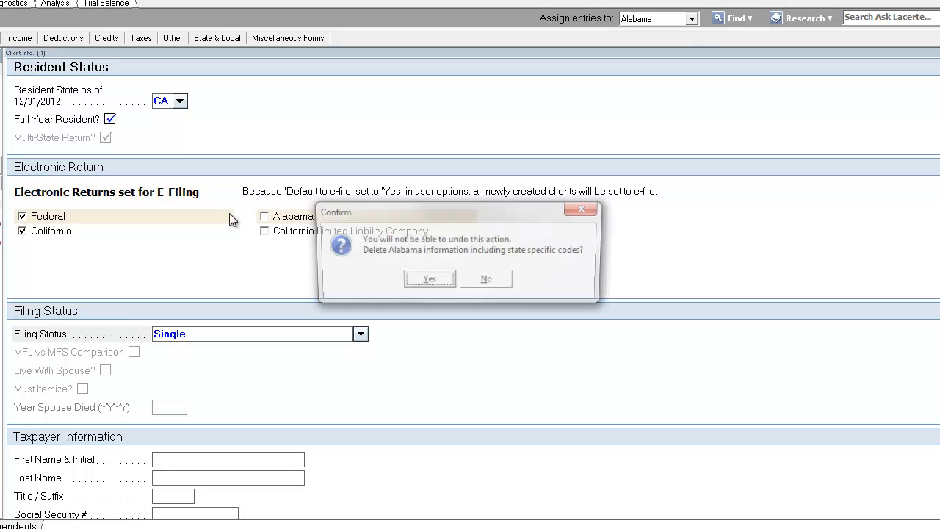
pyautogui.click(430, 282)
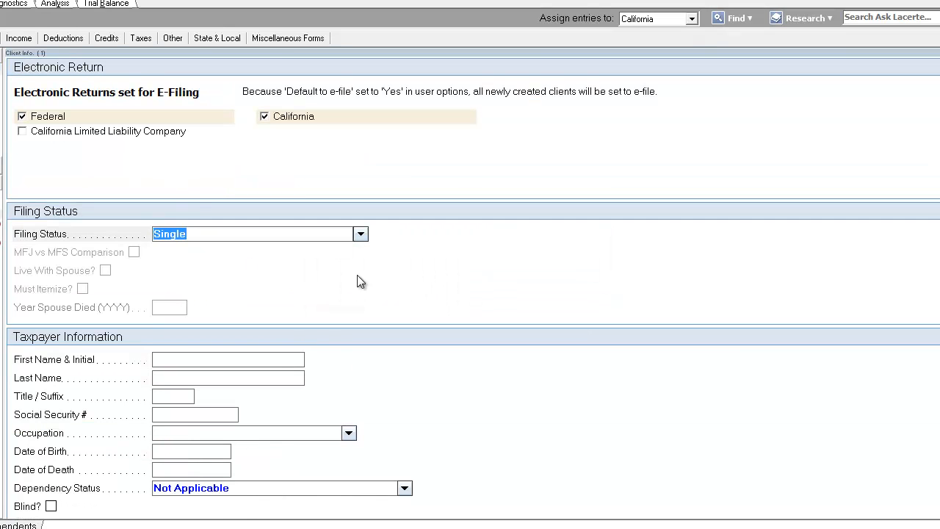
# Keep the current Windows color scheme and stop the performance prompt from showing again
pyautogui.click(292, 233)
pyautogui.click(297, 359)
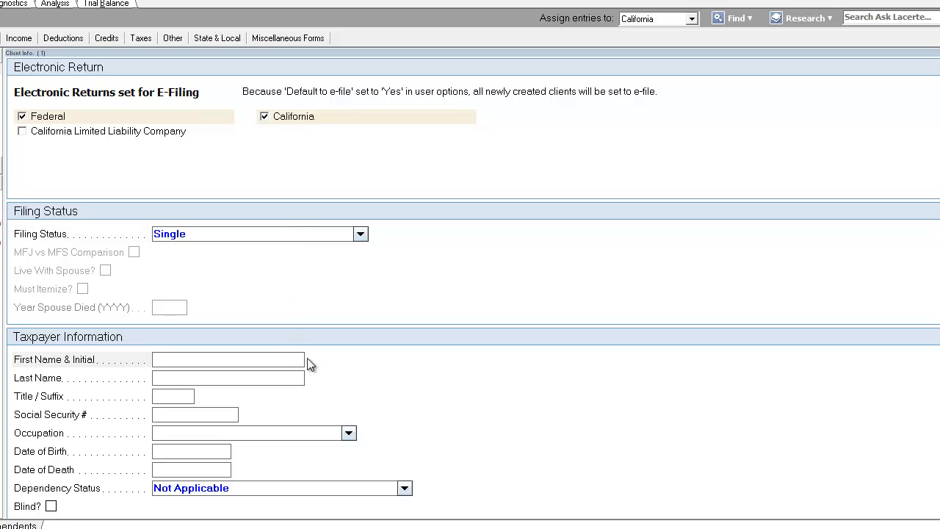
pyautogui.scroll(-3, 390, 410)
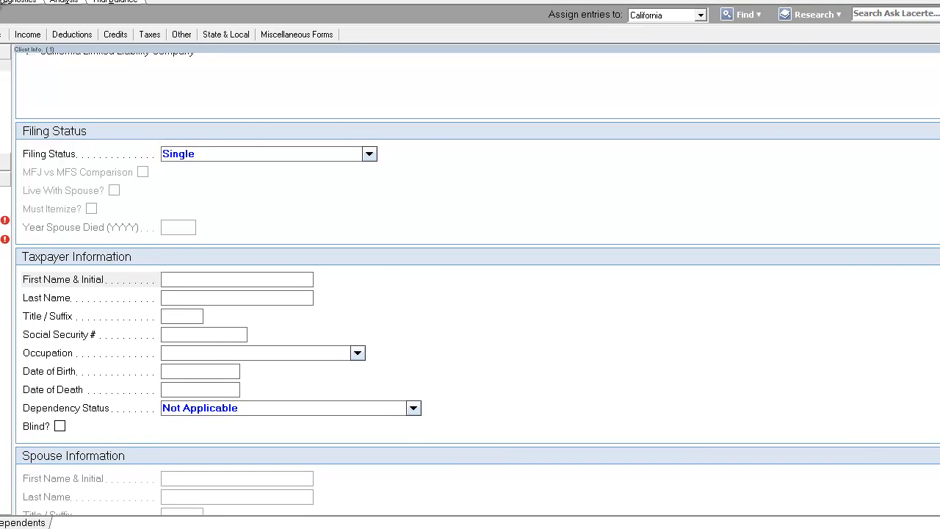
pyautogui.click(298, 297)
pyautogui.click(301, 285)
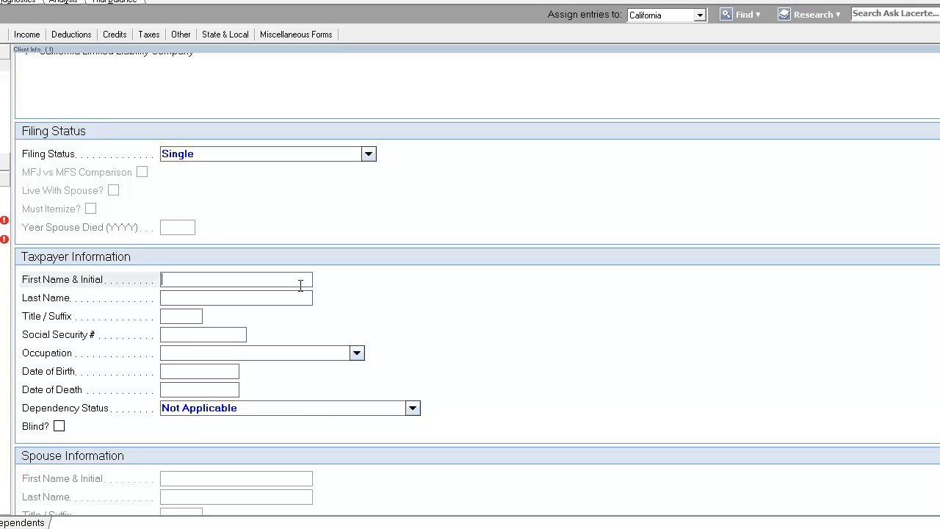
pyautogui.scroll(-3, 301, 289)
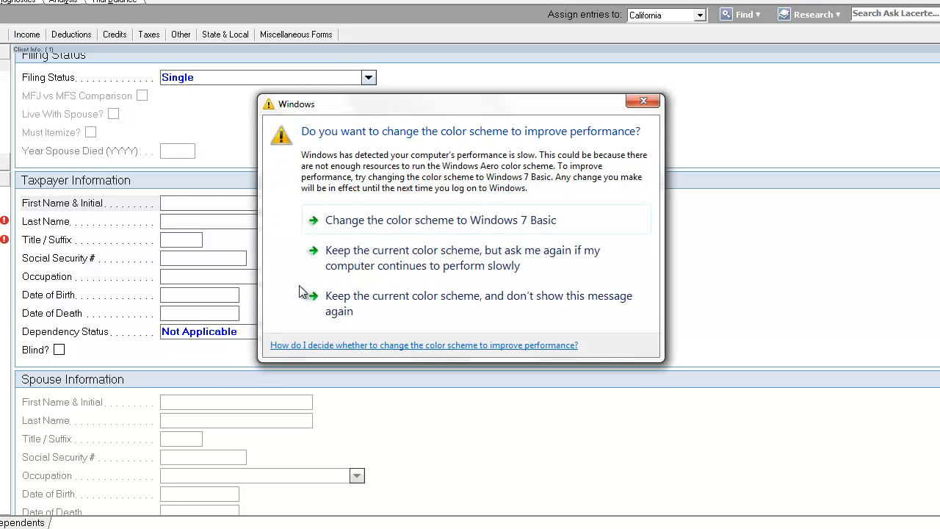
pyautogui.click(345, 311)
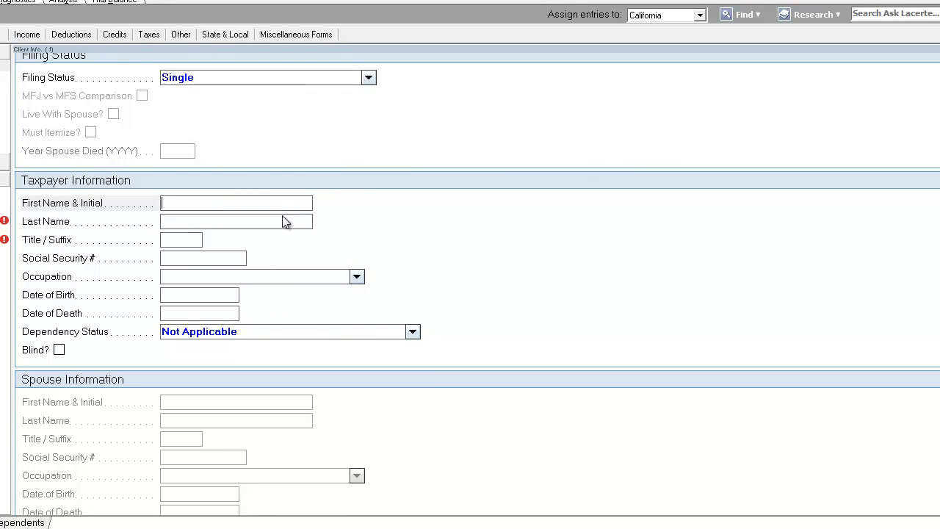
# Enter the taxpayer's first name in the Taxpayer Information section
pyautogui.click(284, 222)
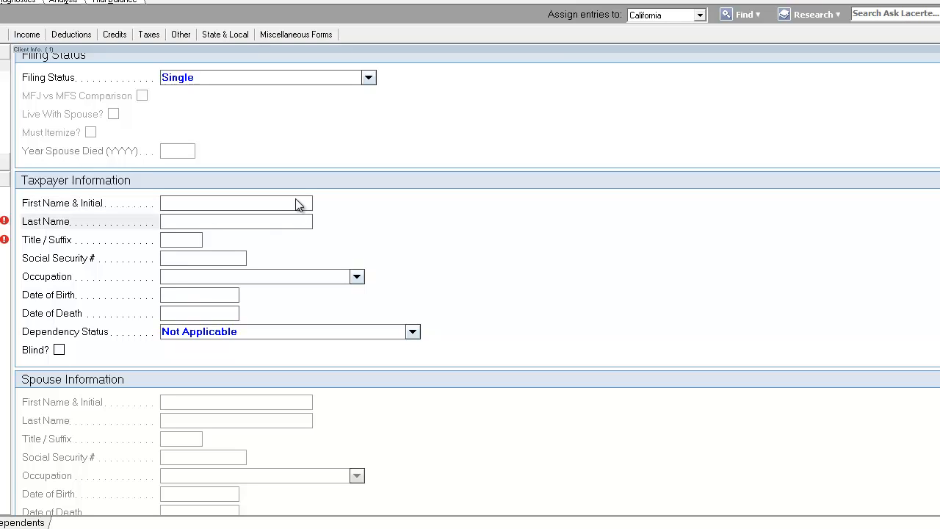
pyautogui.click(297, 203)
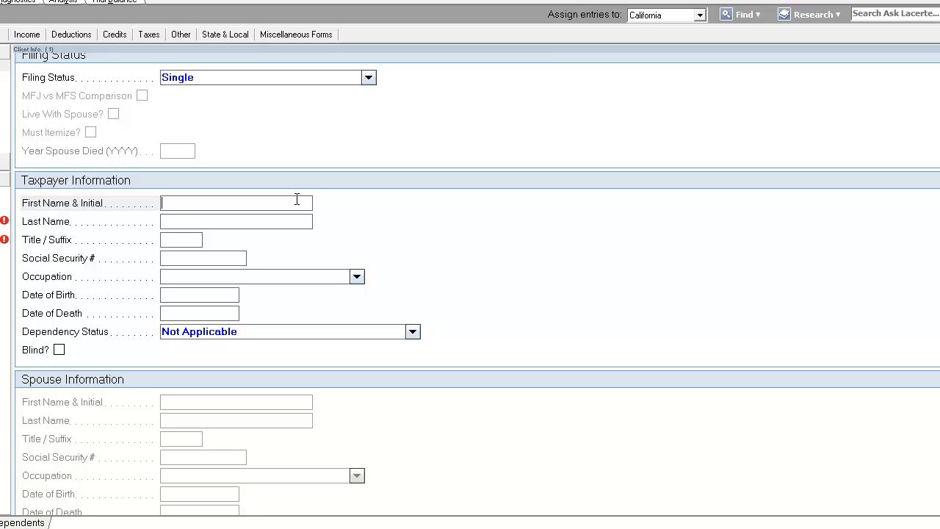
pyautogui.scroll(-2, 297, 199)
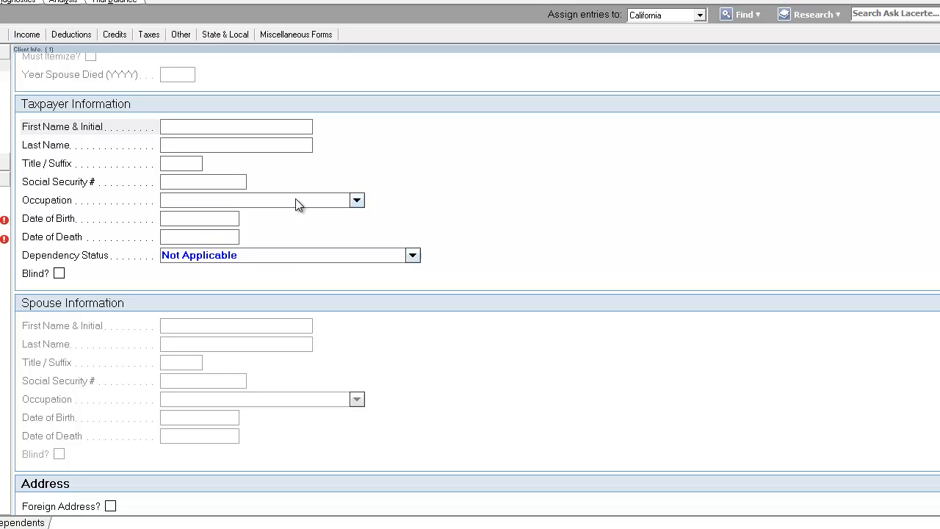
pyautogui.write('consta')
pyautogui.press('BackSpace')
pyautogui.press('BackSpace')
pyautogui.press('BackSpace')
pyautogui.press('BackSpace')
pyautogui.press('BackSpace')
pyautogui.press('BackSpace')
pyautogui.press('Tab')
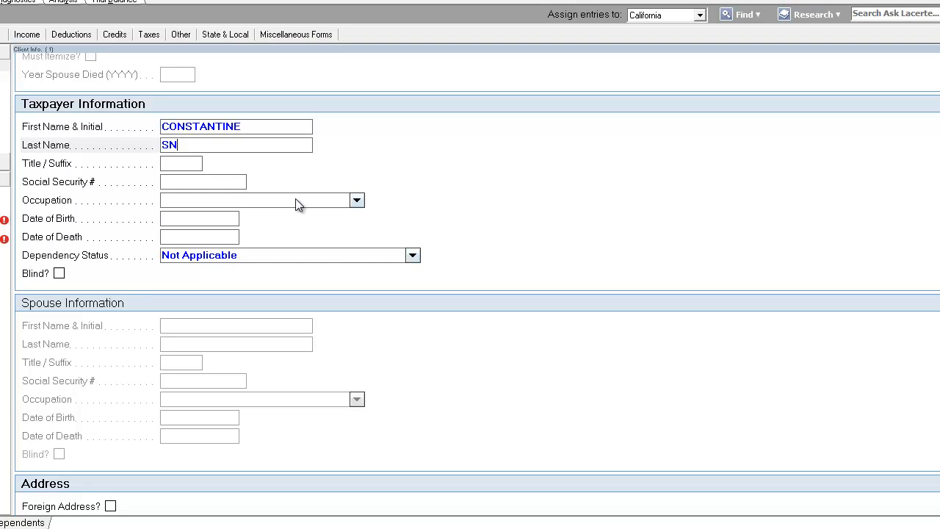
# Enter the taxpayer's last name
pyautogui.press('Tab')
pyautogui.press('Tab')
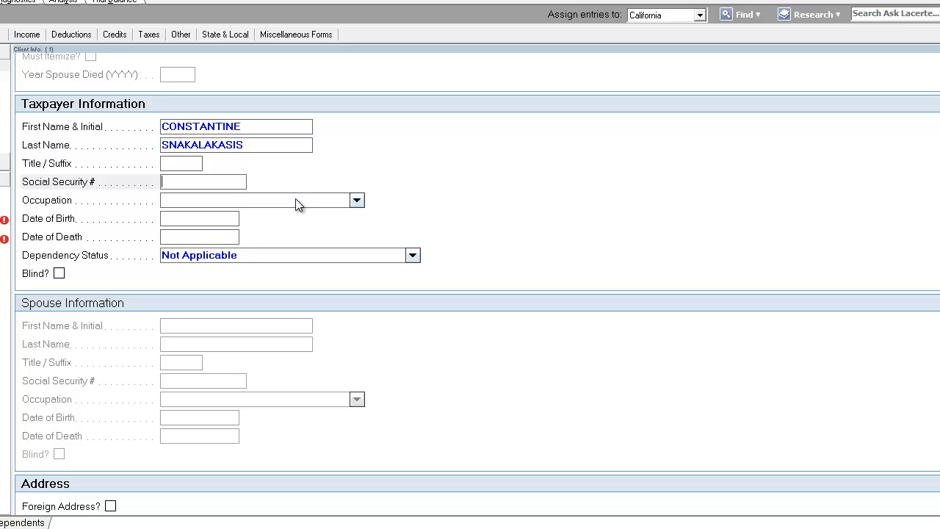
# Enter the taxpayer's Social Security number
pyautogui.press('Tab')
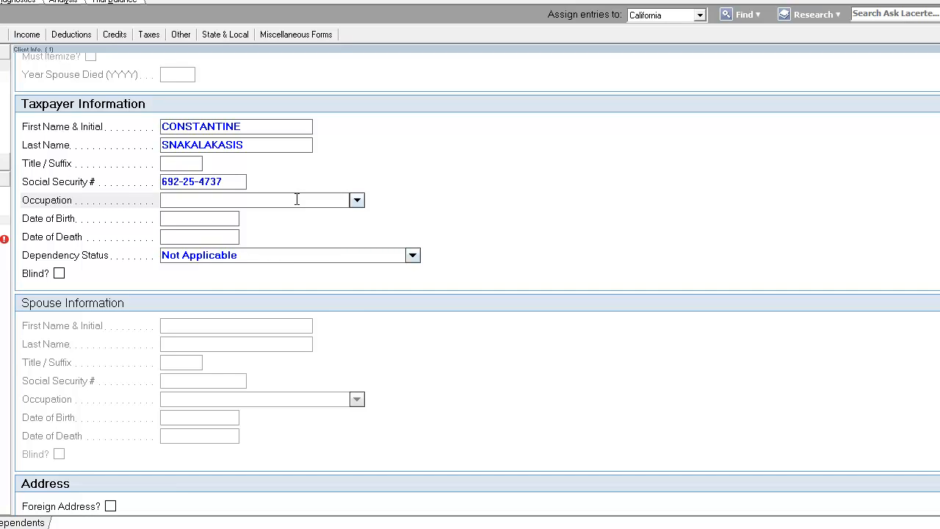
# Set the taxpayer's occupation to BUSINESSMAN
pyautogui.write('BUSINESSMAN')
pyautogui.press('Tab')
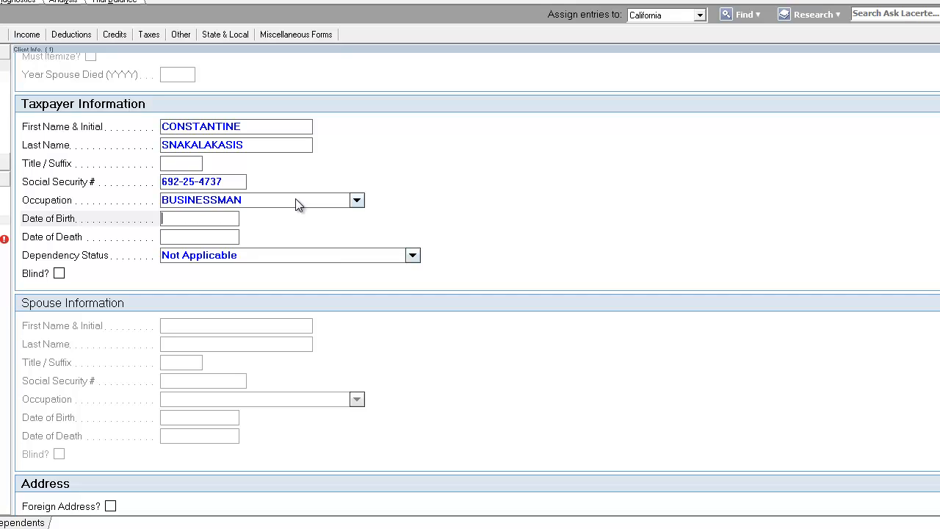
# Review the taxpayer's entries on the Form 1040 preview pages
pyautogui.click(295, 199)
pyautogui.click(295, 199)
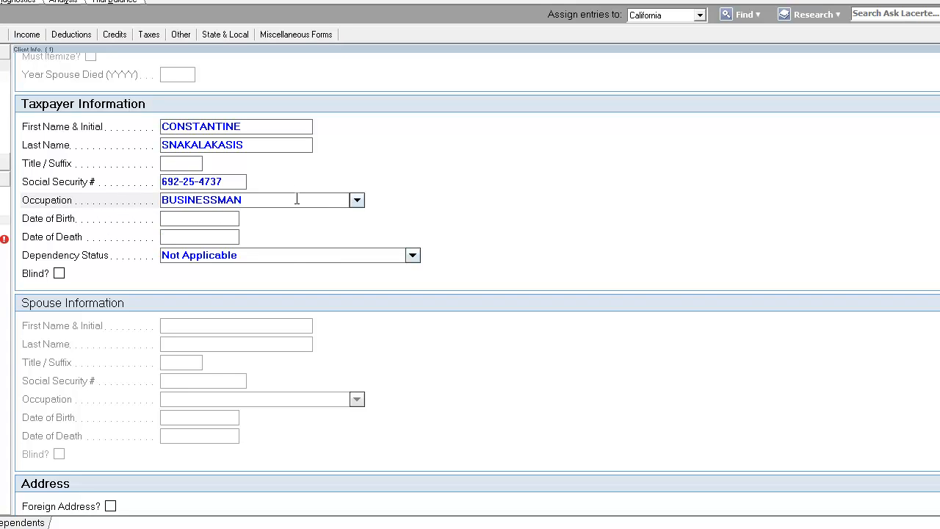
pyautogui.moveTo(296, 200); pyautogui.dragTo(112, 214)
pyautogui.click(276, 196)
pyautogui.click(2, 1)
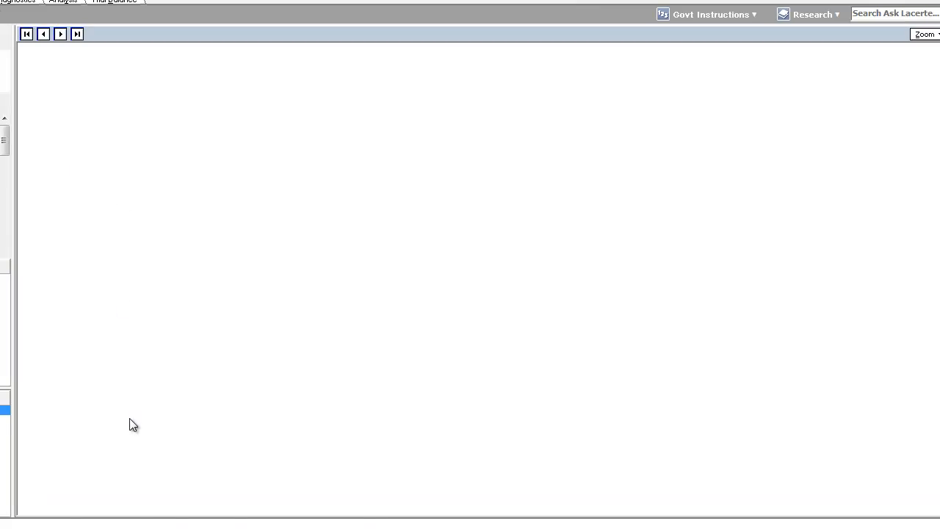
pyautogui.click(4, 400)
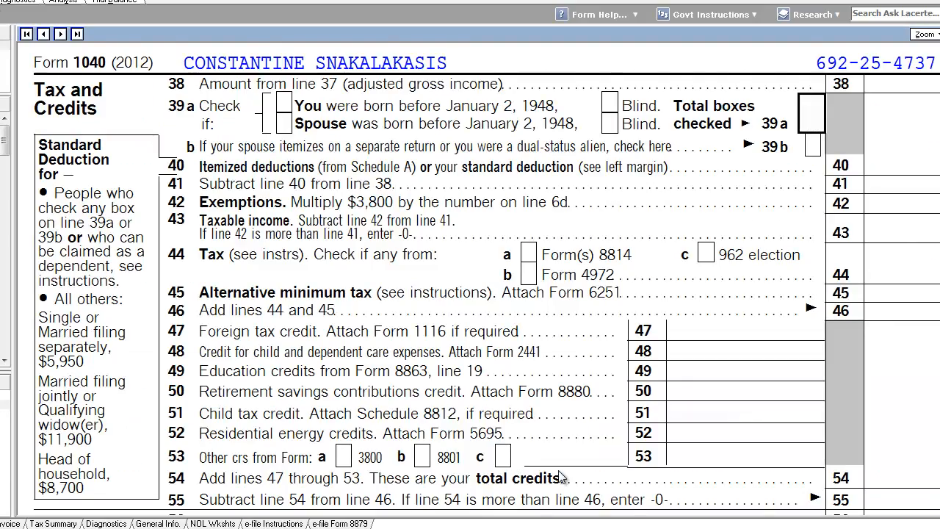
pyautogui.scroll(-9, 559, 472)
pyautogui.scroll(-3, 558, 476)
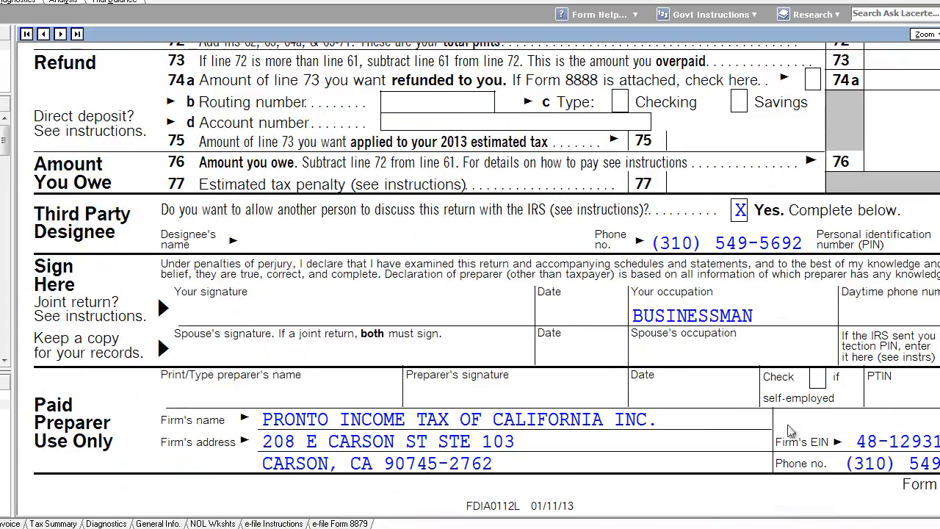
pyautogui.scroll(4, 622, 354)
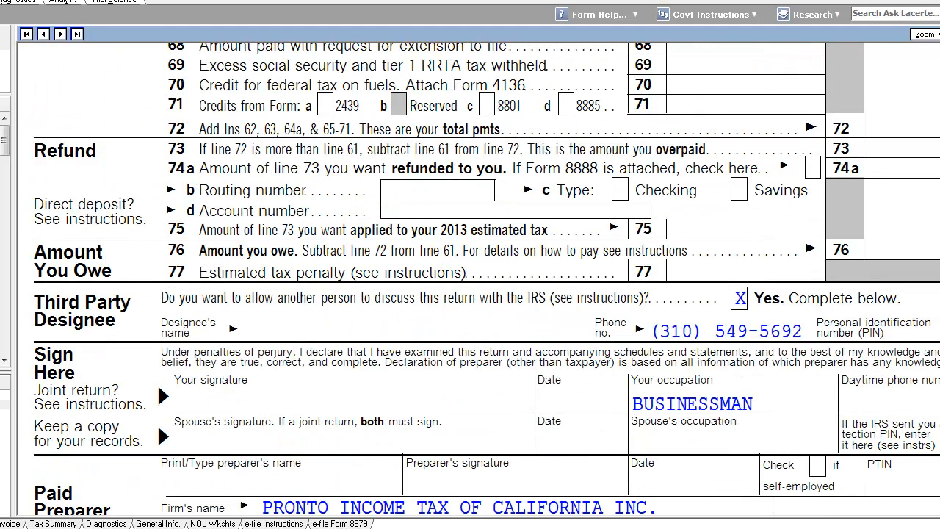
pyautogui.click(11, 100)
pyautogui.doubleClick(98, 71)
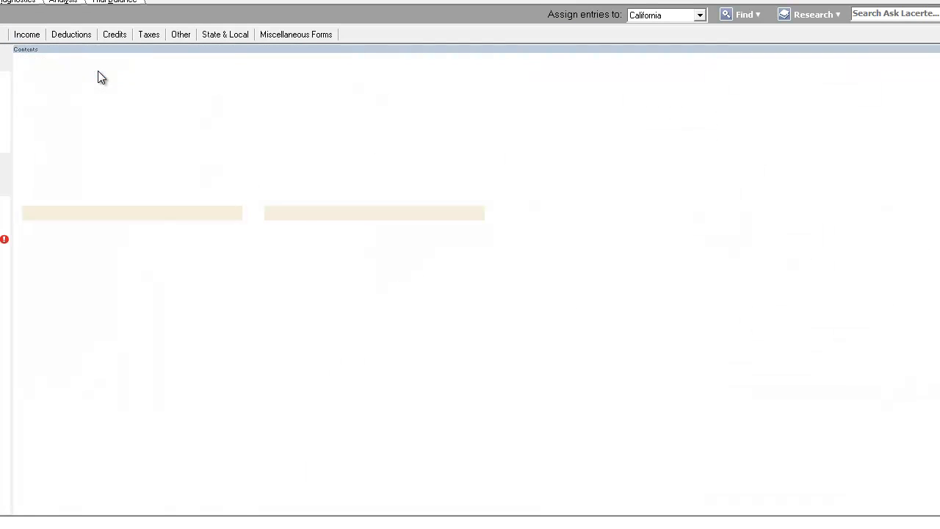
# Enter the taxpayer's date of birth on the Client Info screen
pyautogui.click(311, 339)
pyautogui.click(309, 336)
pyautogui.scroll(-3, 309, 336)
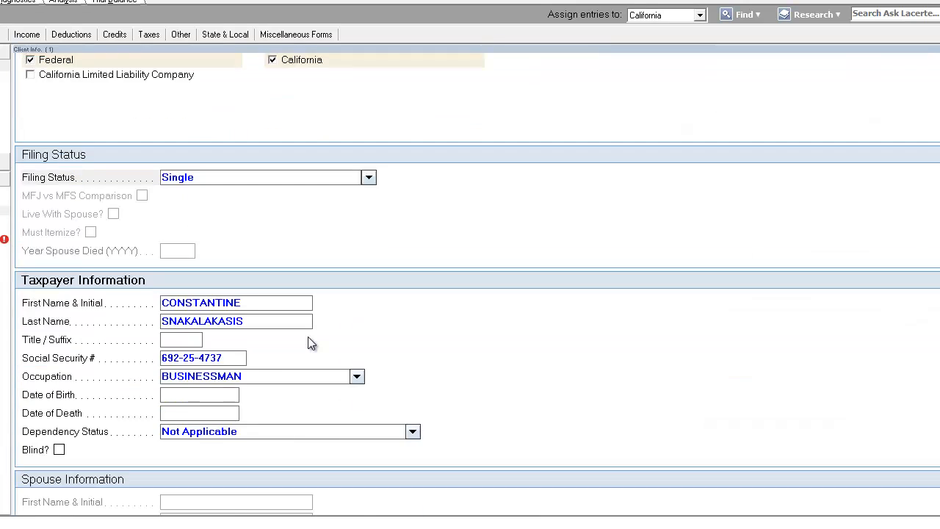
pyautogui.click(269, 301)
pyautogui.click(215, 318)
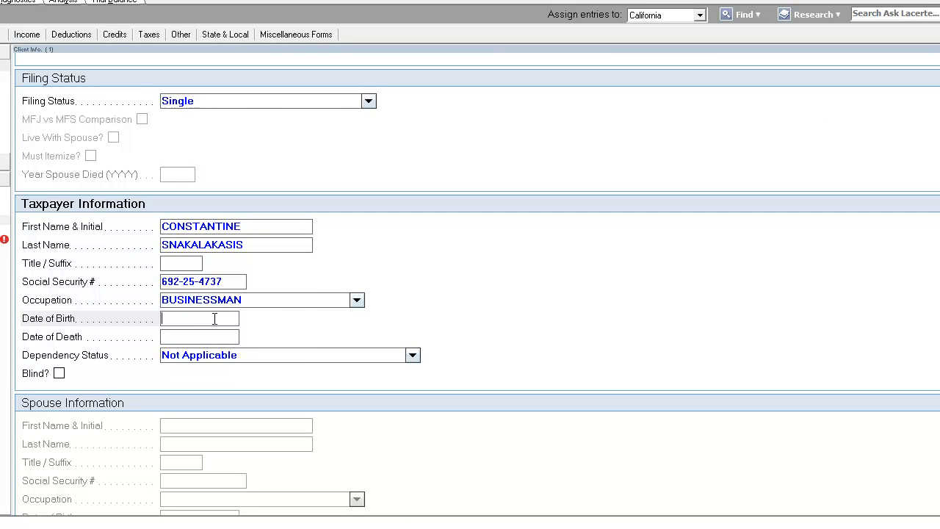
pyautogui.write('07')
pyautogui.write('291967')
pyautogui.press('Tab')
# Enter the taxpayer's street address in the Address section
pyautogui.scroll(-5, 214, 318)
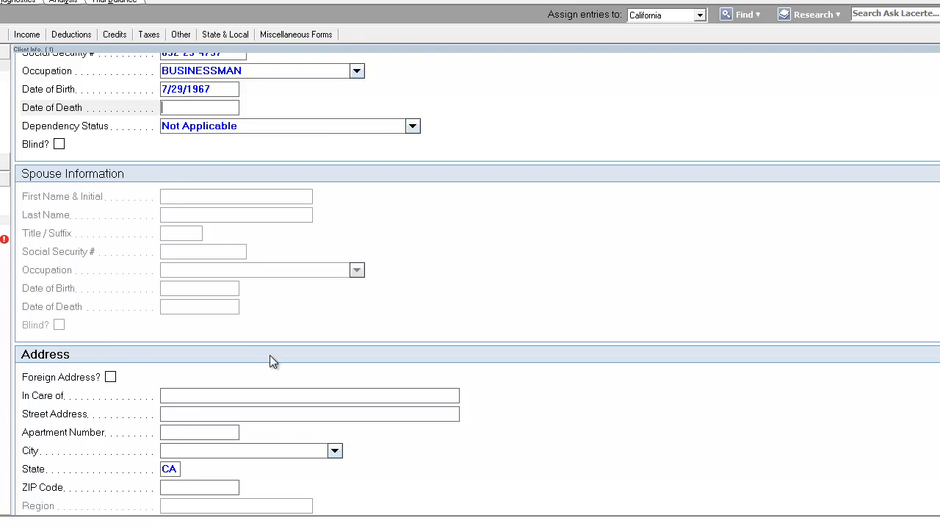
pyautogui.click(284, 337)
pyautogui.click(288, 261)
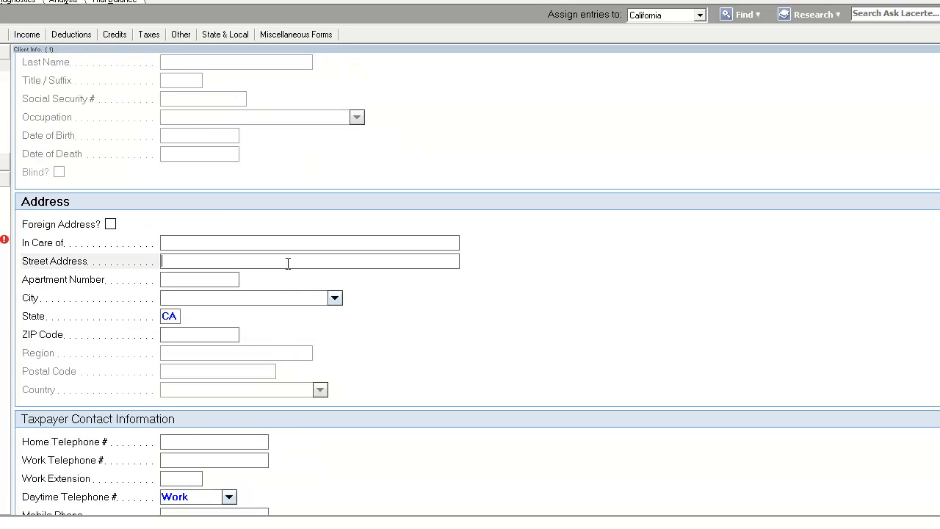
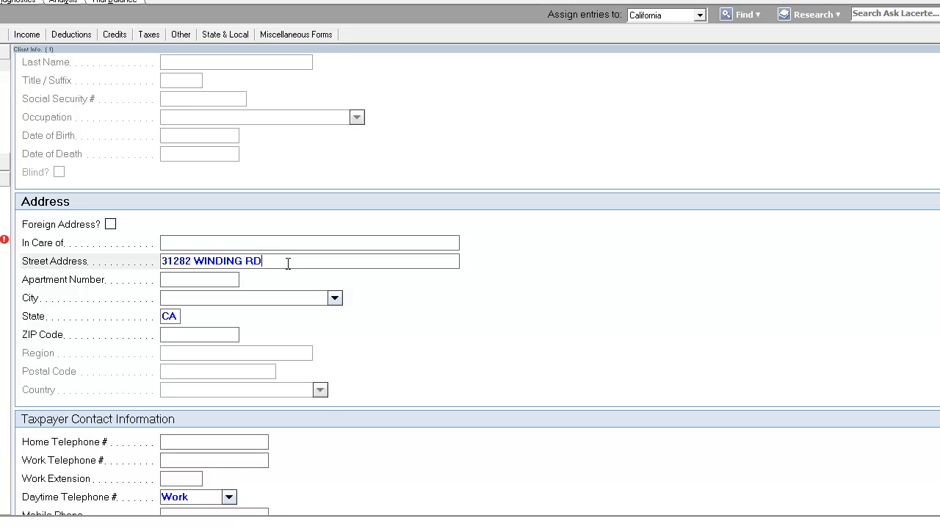
# Enter the taxpayer's city and ZIP code
pyautogui.press('Tab')
pyautogui.press('Tab')
pyautogui.write('SPRIN')
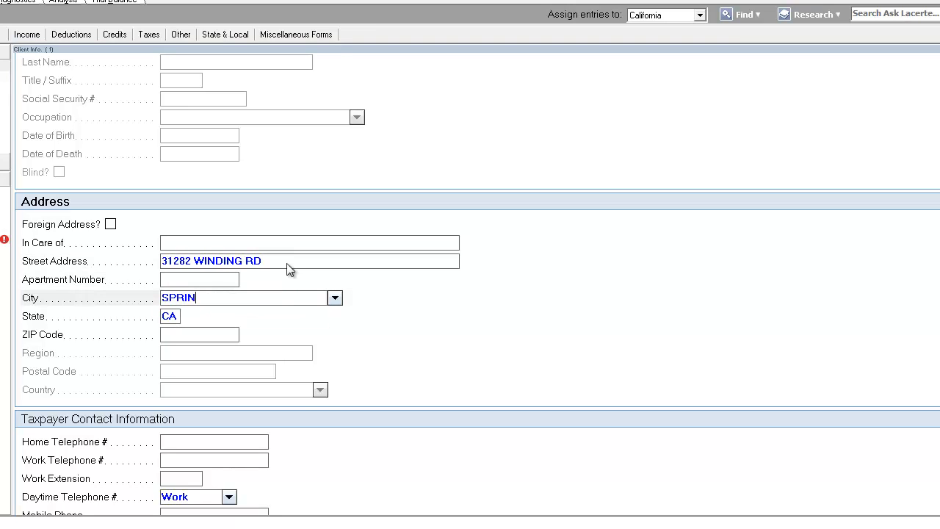
pyautogui.write('G HILLS')
pyautogui.press('Tab')
pyautogui.press('Tab')
pyautogui.write('90341')
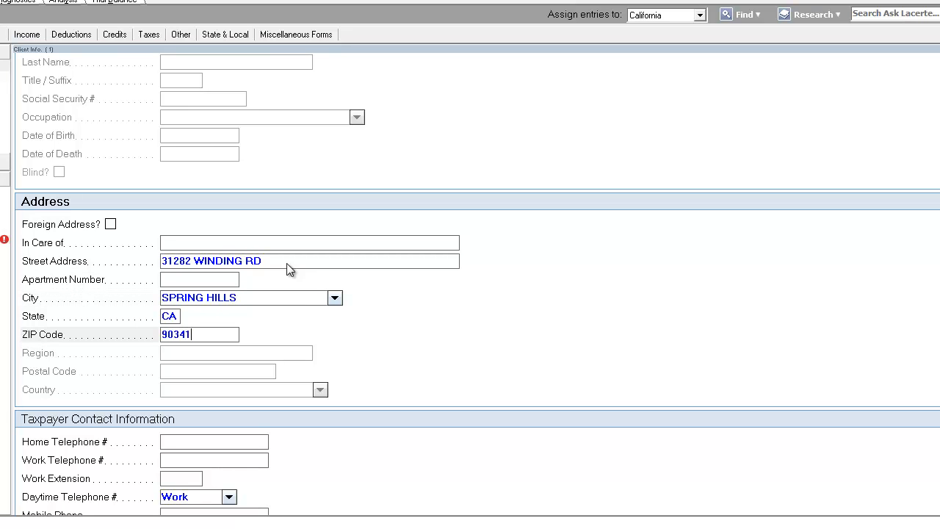
# Enter the taxpayer's home telephone number
pyautogui.scroll(-3, 198, 284)
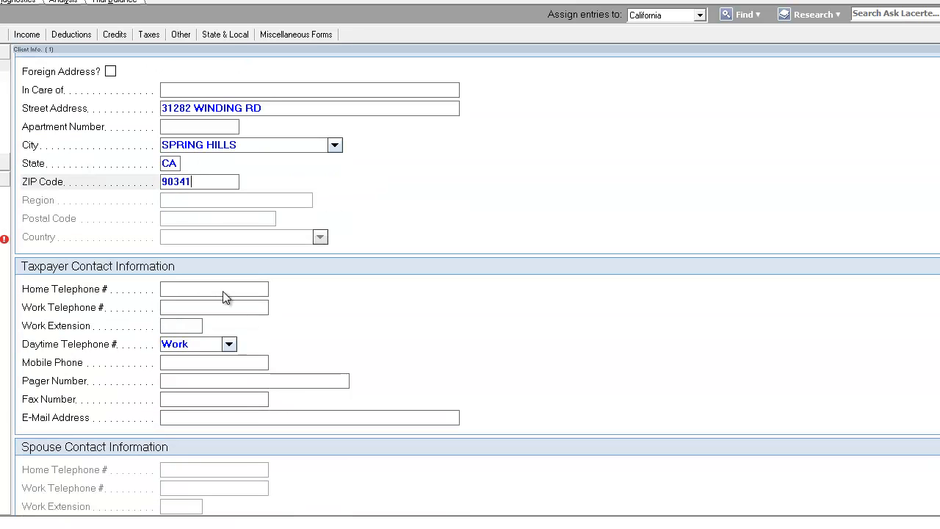
pyautogui.press('Tab')
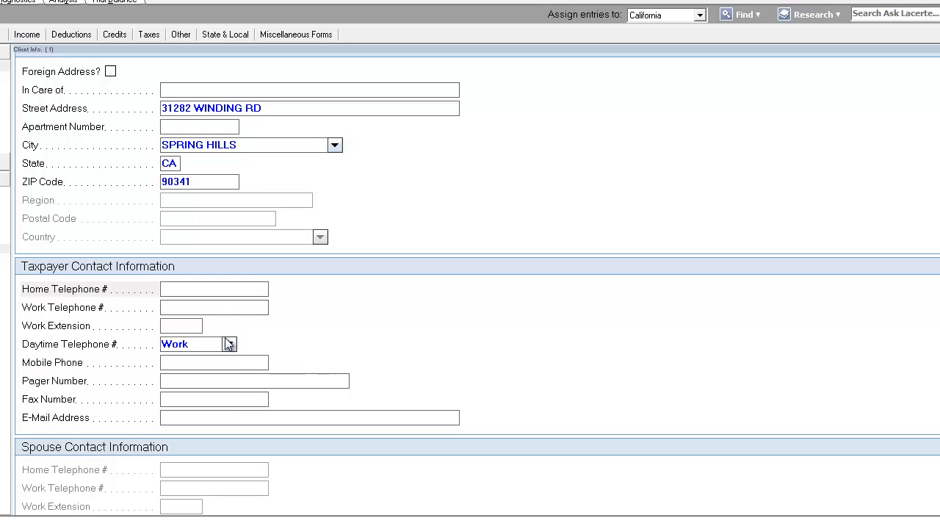
pyautogui.press('Tab')
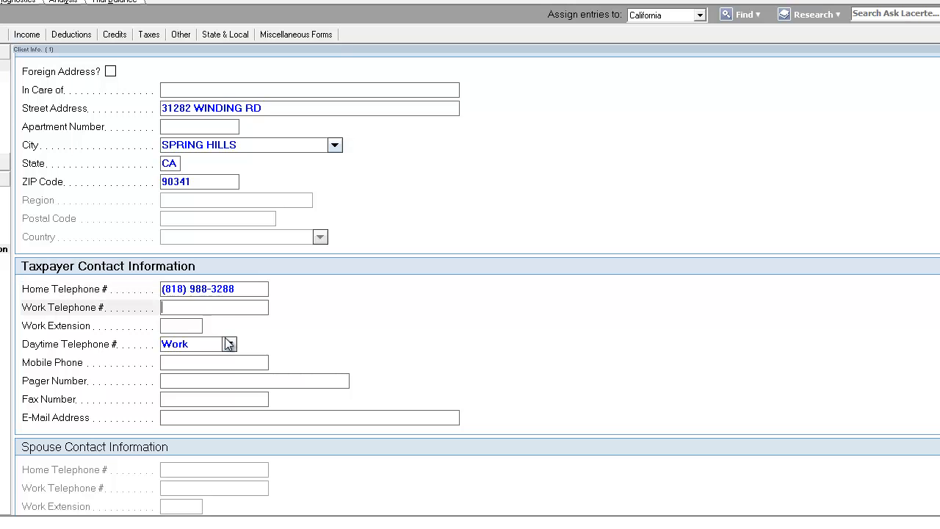
# Set the daytime telephone type to Mobile
pyautogui.click(264, 290)
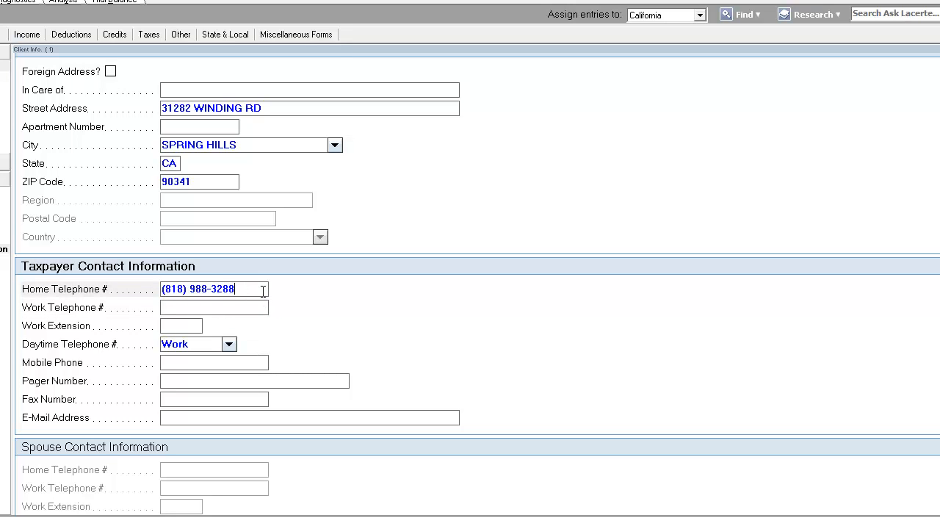
pyautogui.click(237, 348)
pyautogui.click(235, 346)
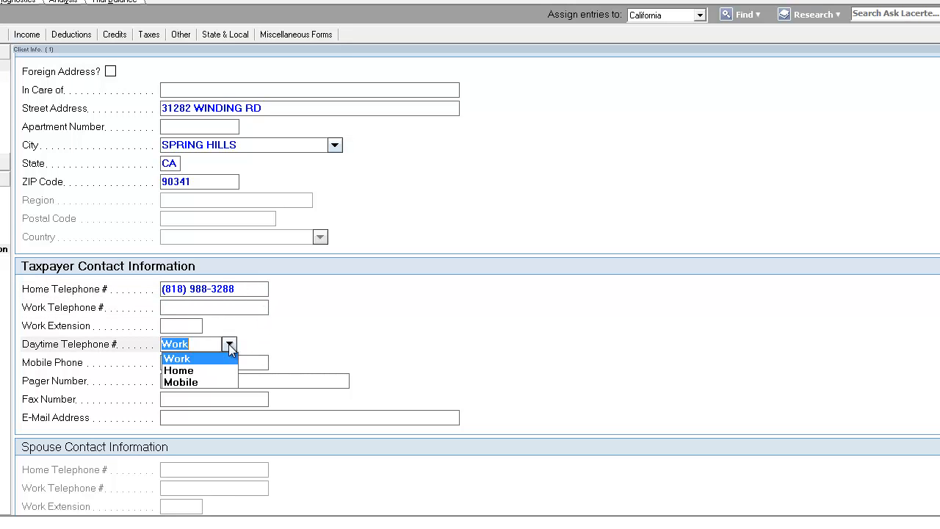
pyautogui.click(259, 361)
pyautogui.click(229, 345)
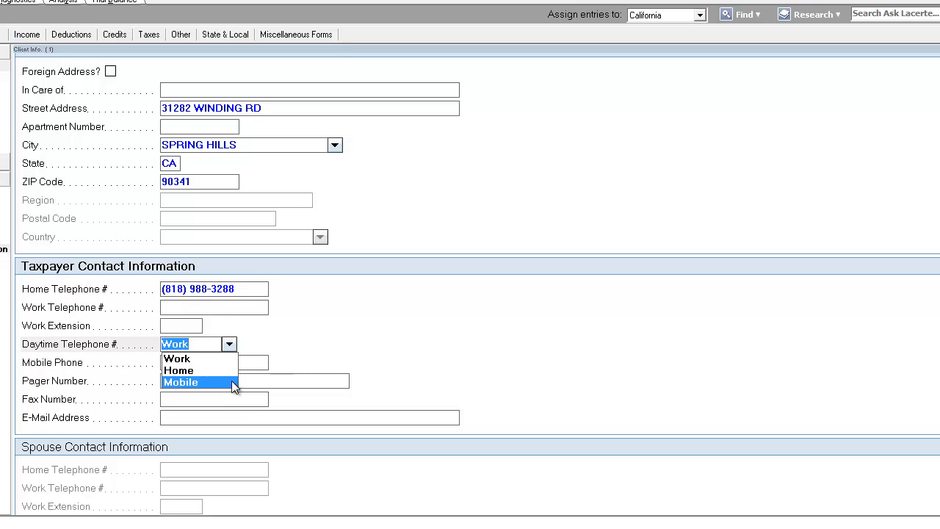
pyautogui.click(233, 383)
# Enter the taxpayer's mobile phone number, correcting the last digit
pyautogui.click(245, 361)
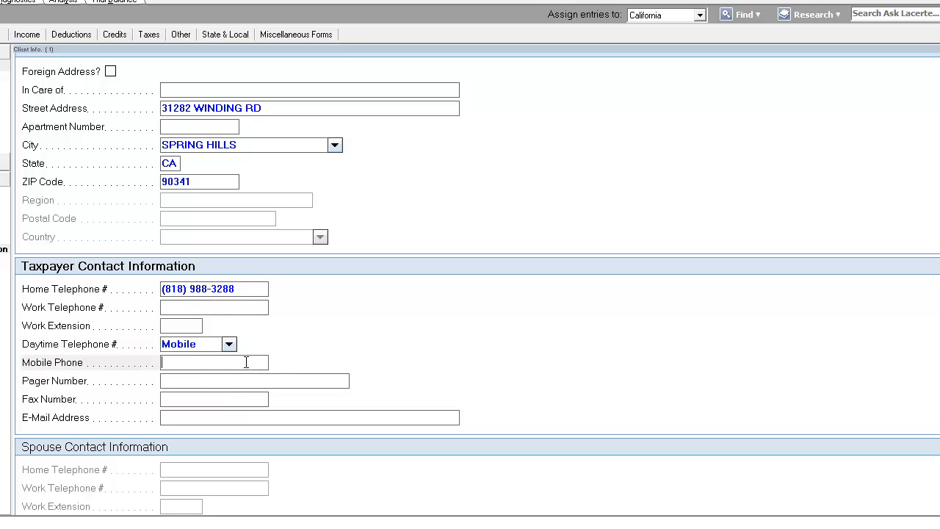
pyautogui.scroll(-3, 246, 363)
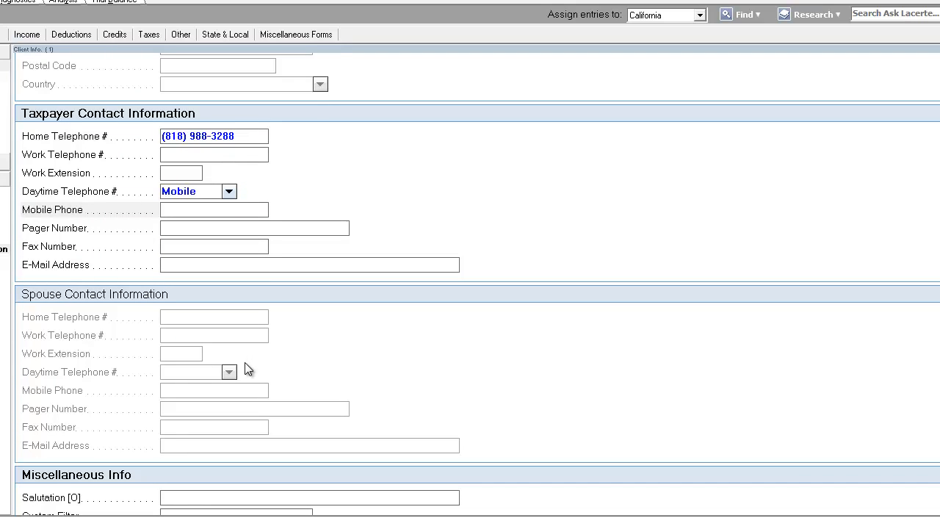
pyautogui.press('Tab')
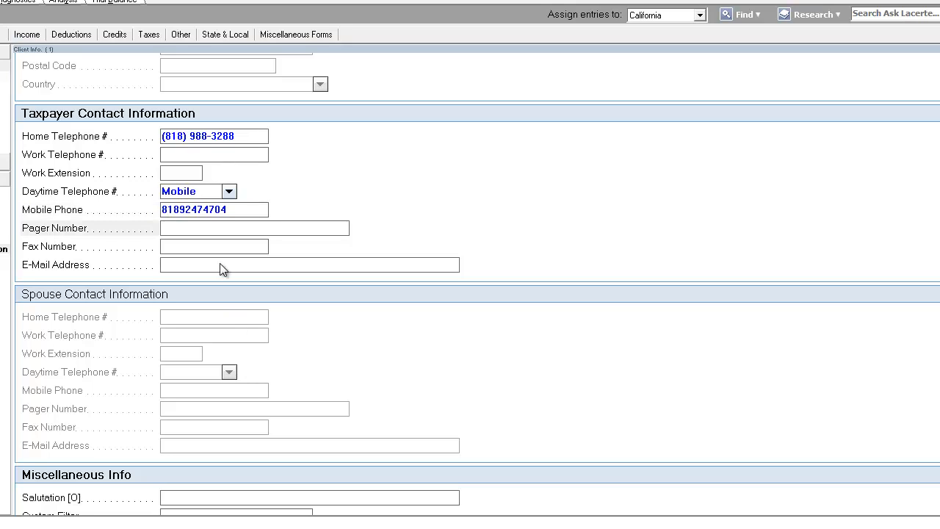
pyautogui.click(232, 210)
pyautogui.press('BackSpace')
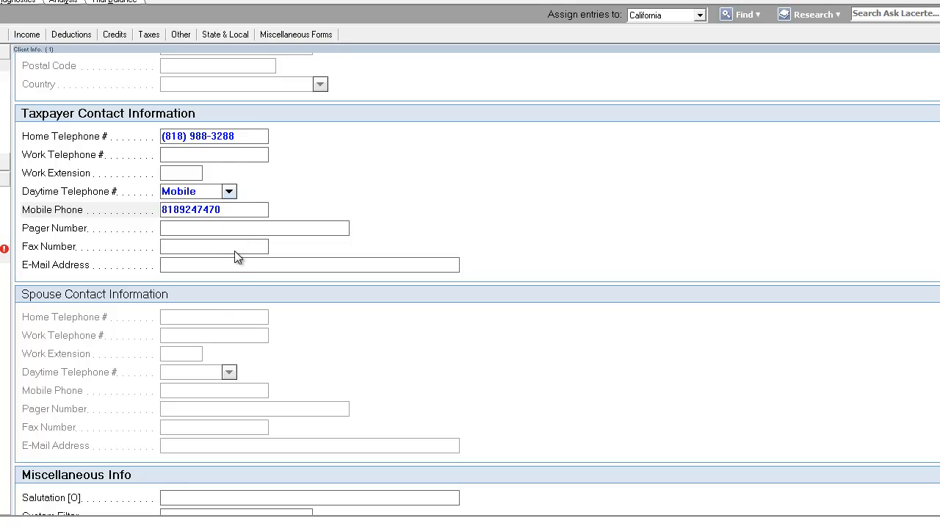
pyautogui.press('Tab')
# Fill in the taxpayer's e-mail address
pyautogui.click(251, 258)
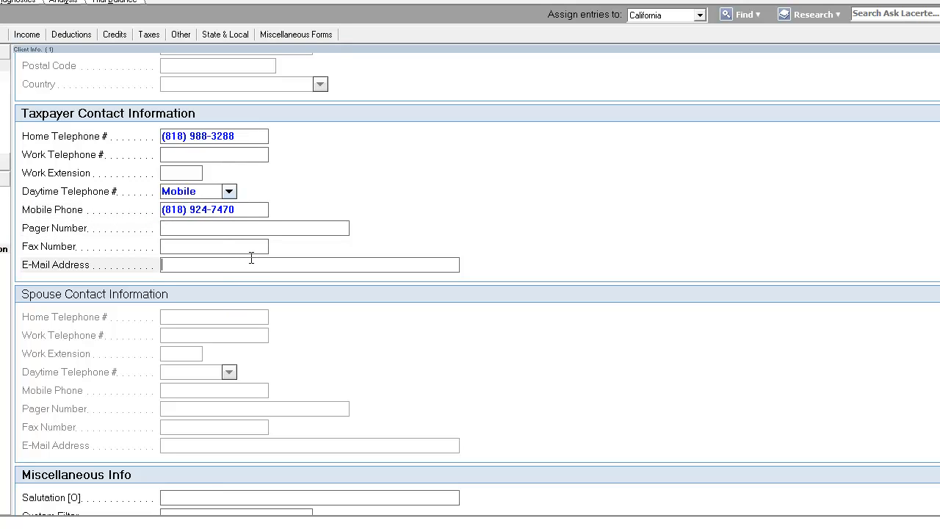
# Select PRONTO TAX CLASS GRADUATE as the preparer and close the Client Information screen
pyautogui.scroll(-5, 251, 261)
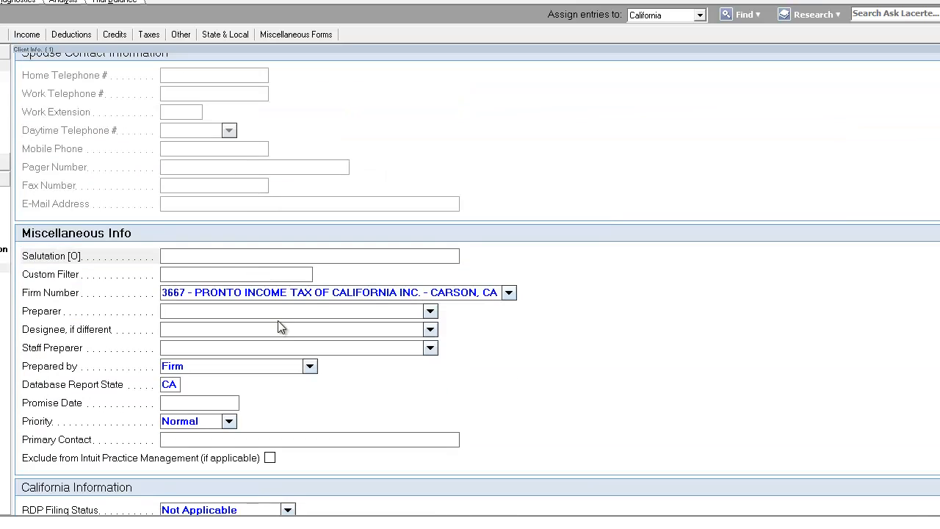
pyautogui.click(433, 312)
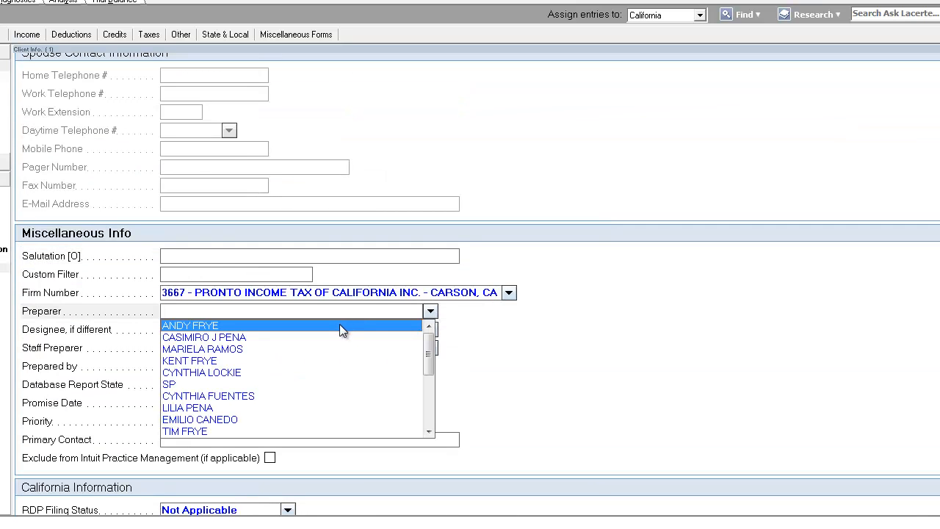
pyautogui.scroll(-5, 322, 411)
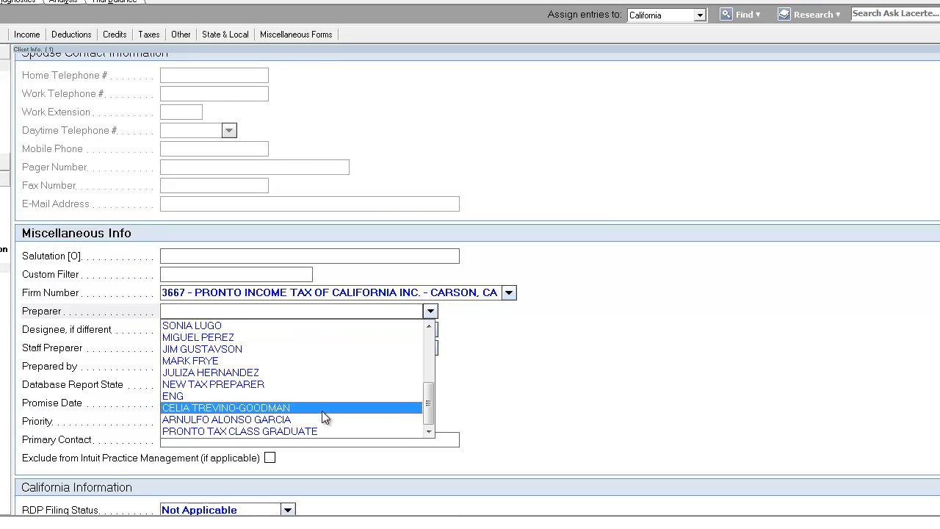
pyautogui.click(303, 431)
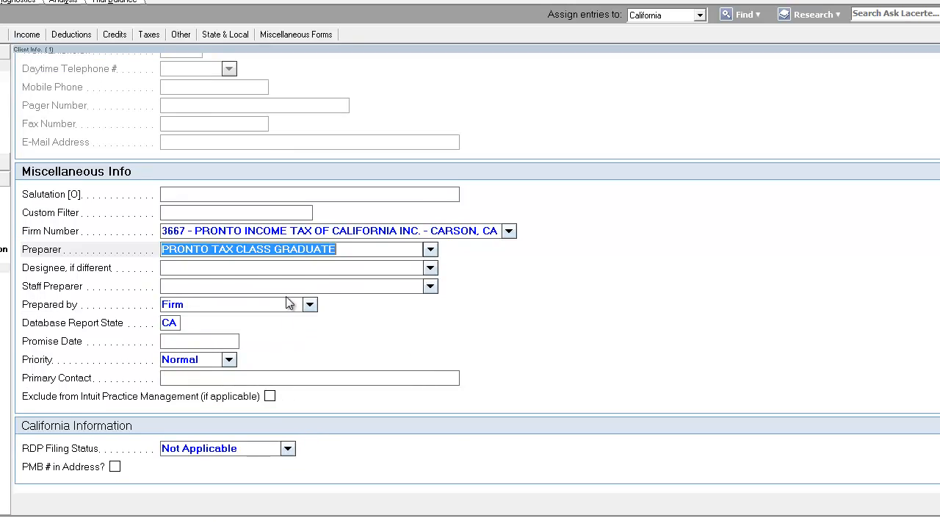
pyautogui.click(325, 272)
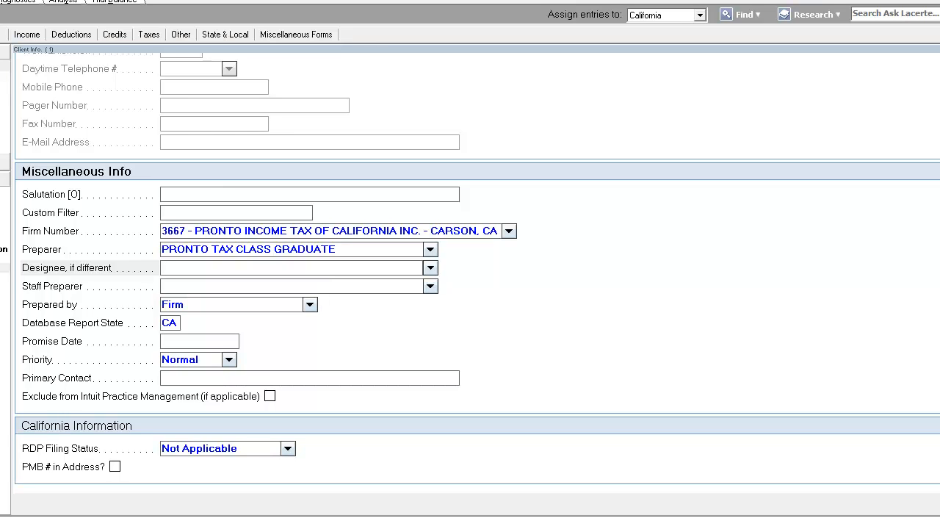
pyautogui.press('Escape')
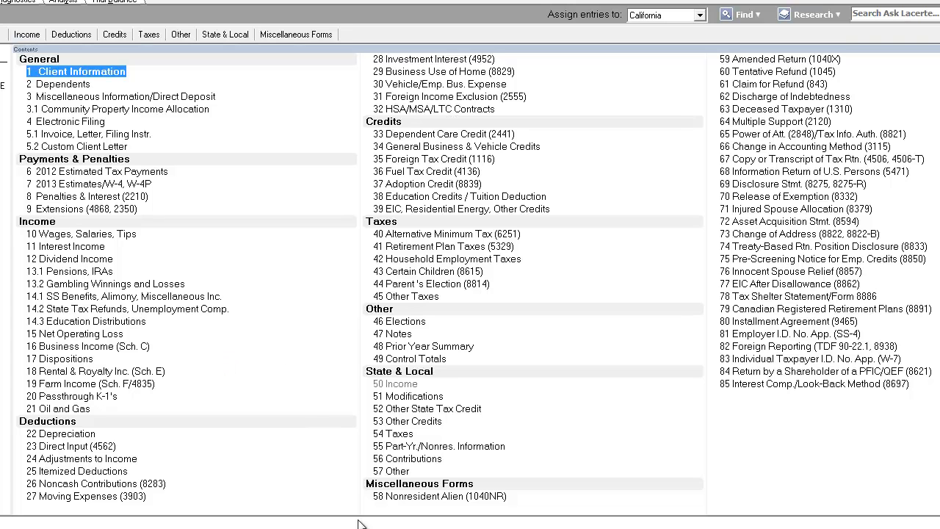
# Open Electronic Filing and check the computer-date PIN signature option and the California taxpayer read consent option
pyautogui.moveTo(54, 528)
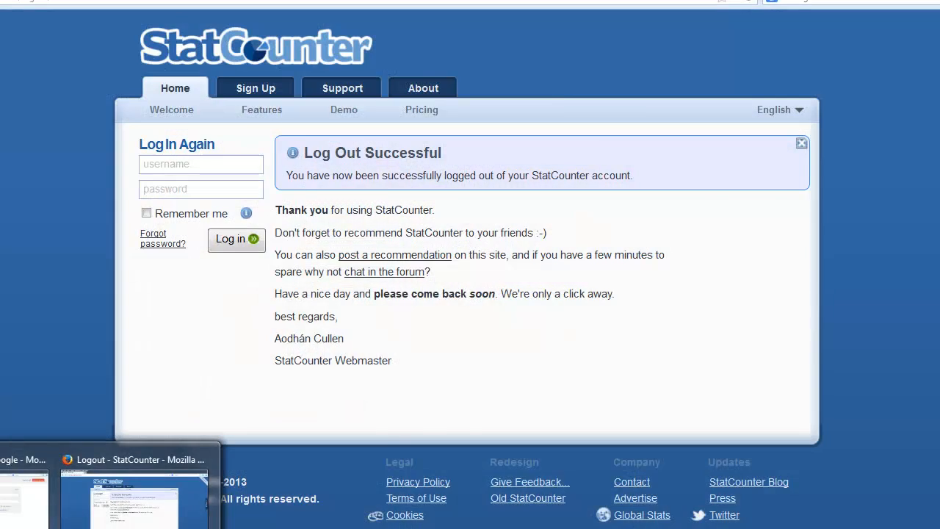
pyautogui.moveTo(152, 527)
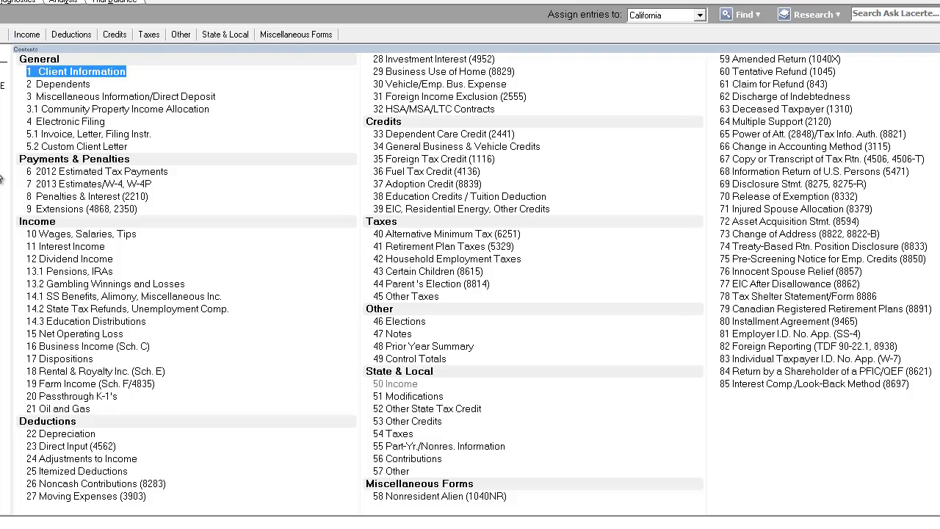
pyautogui.doubleClick(76, 122)
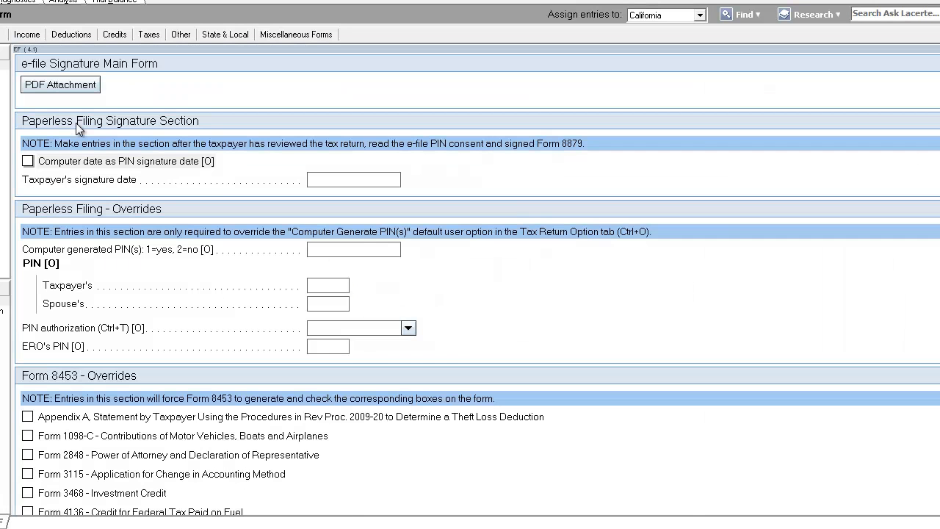
pyautogui.click(28, 161)
pyautogui.click(393, 174)
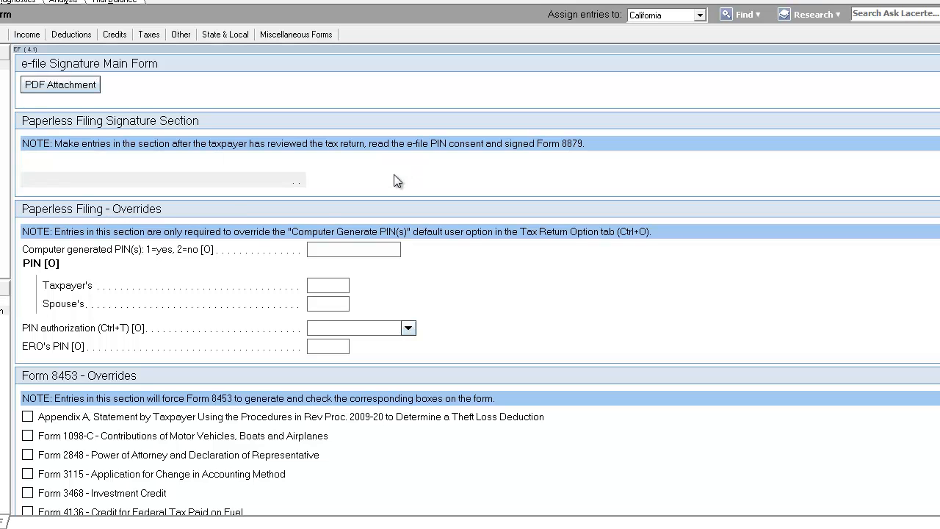
pyautogui.scroll(-5, 71, 293)
pyautogui.scroll(-2, 71, 294)
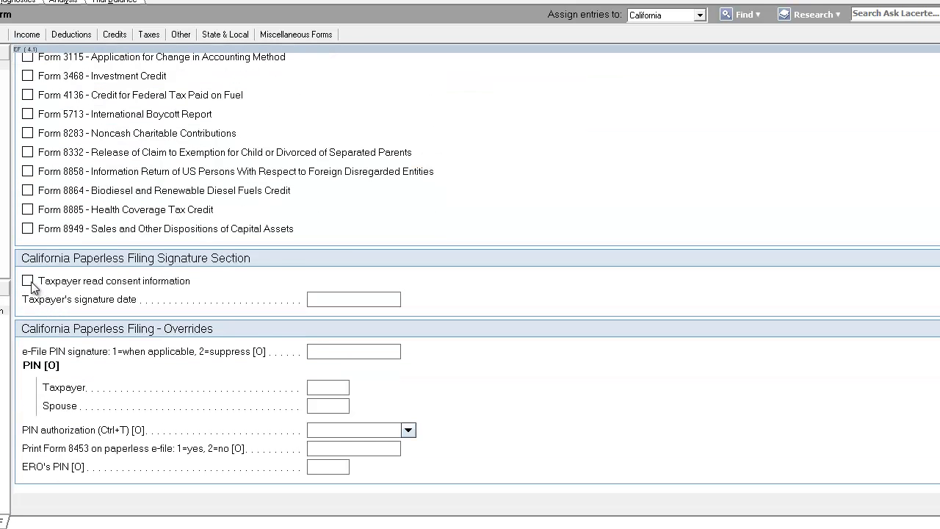
pyautogui.click(28, 280)
pyautogui.click(2, 521)
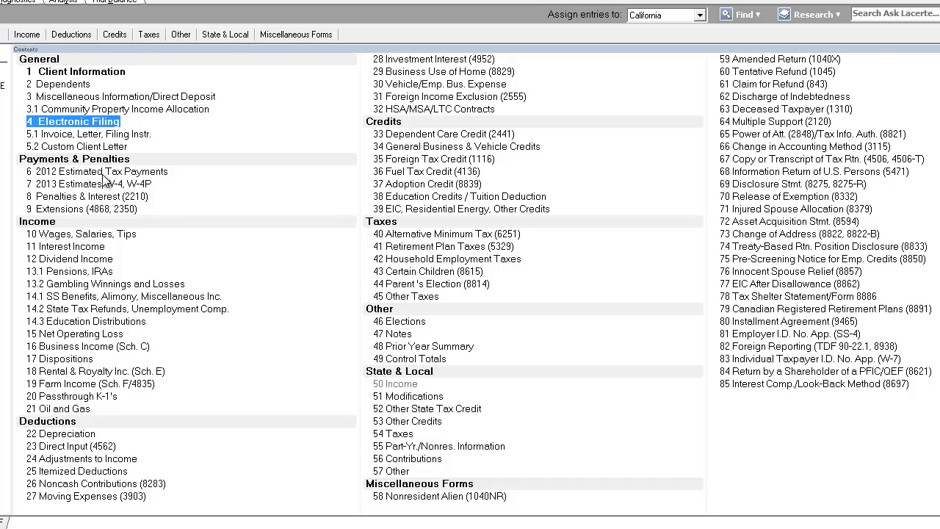
# Open Wages, Salaries, Tips and add a W-2 from employer HIDDEN ORE, INC
pyautogui.doubleClick(123, 235)
pyautogui.write('HIDDEN OR')
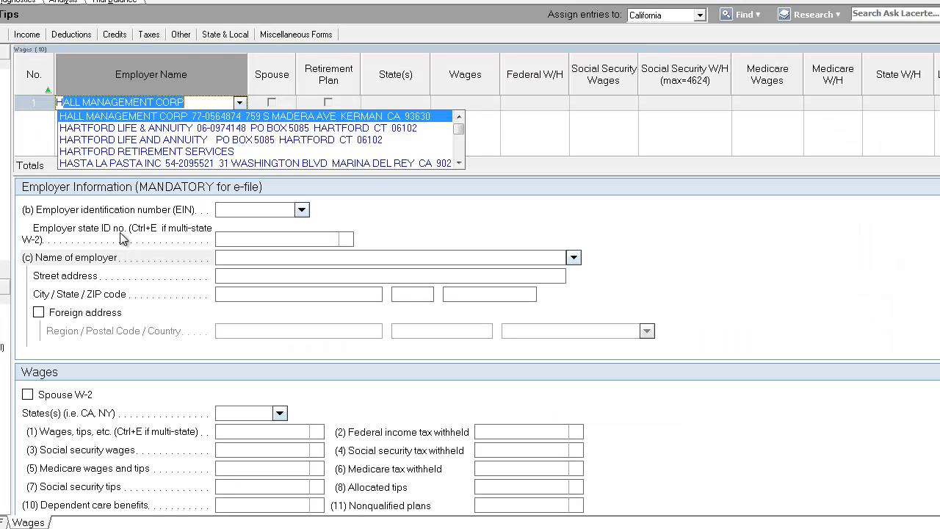
pyautogui.write('E, INC.')
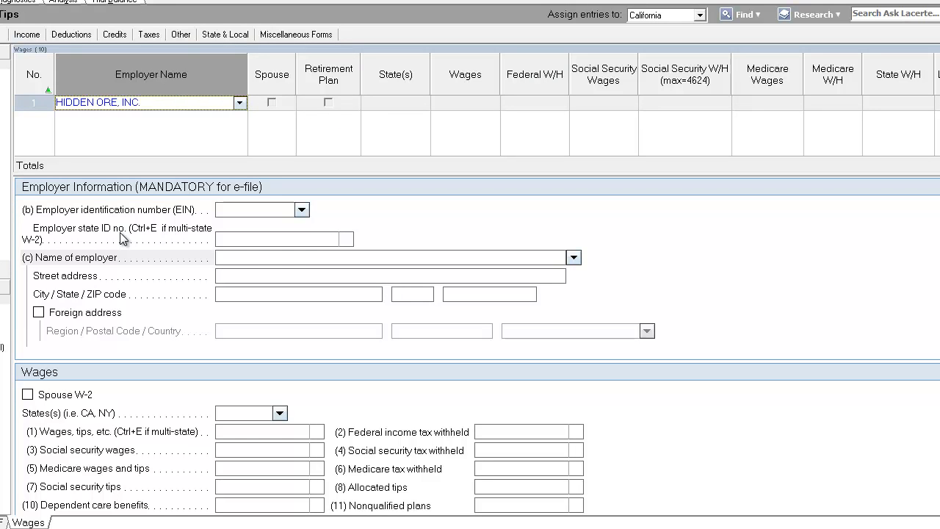
pyautogui.press('Tab')
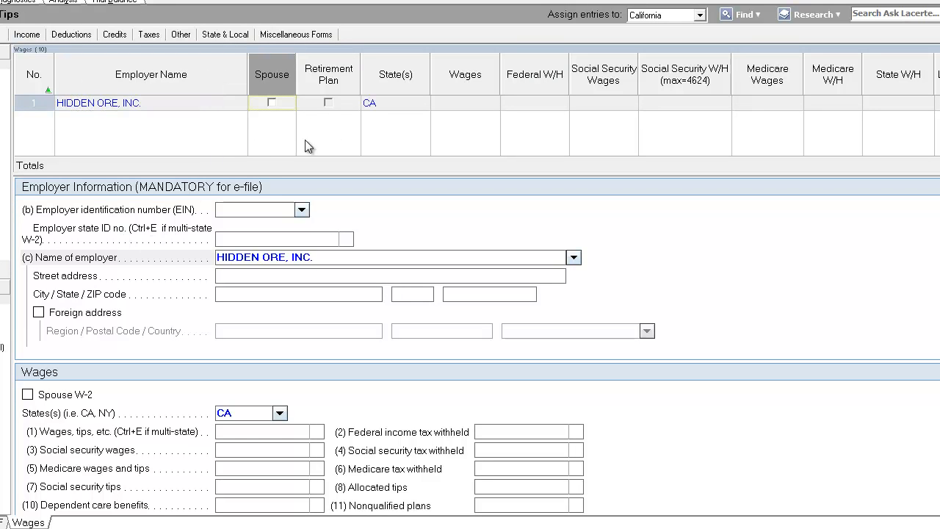
# Mark the W-2 as covered by a retirement plan and enter wages of 88,500
pyautogui.click(329, 103)
pyautogui.click(484, 105)
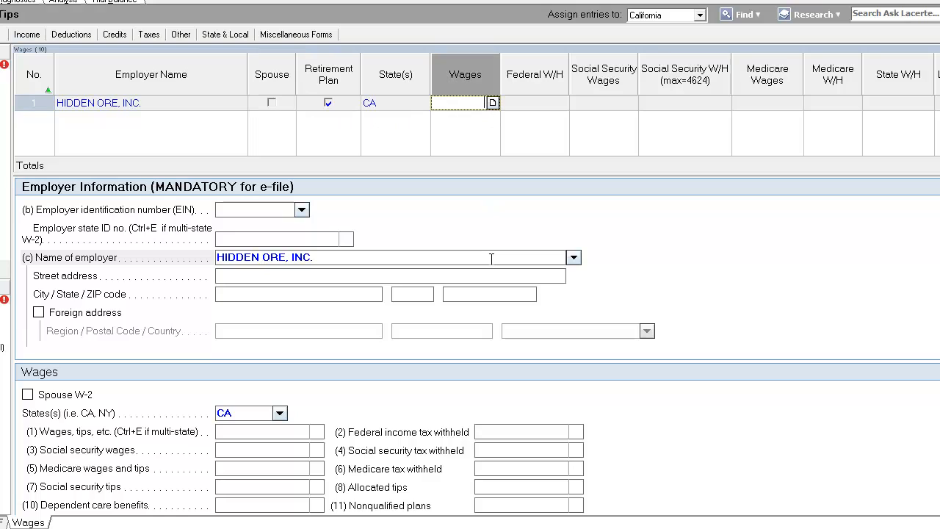
pyautogui.write('88500')
pyautogui.press('Tab')
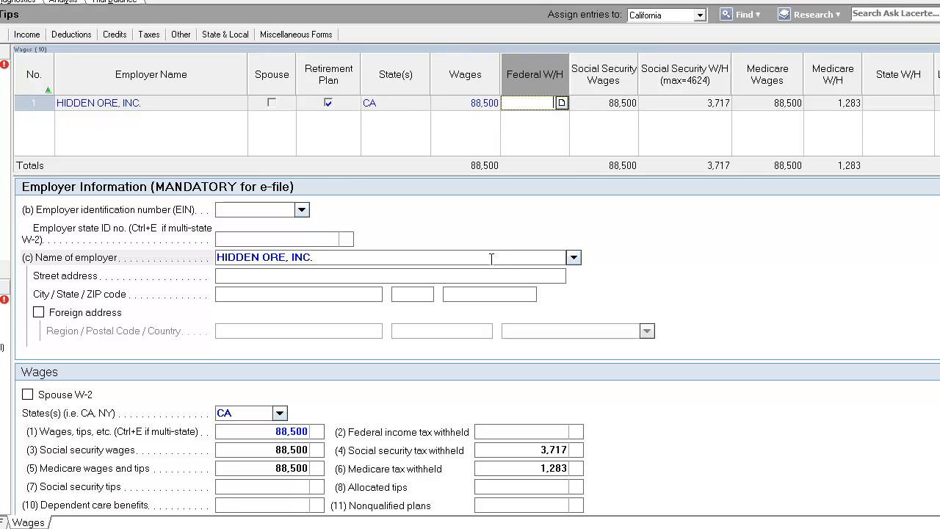
# Enter federal income tax withheld of 13,419 on the W-2
pyautogui.write('13419')
pyautogui.press('Tab')
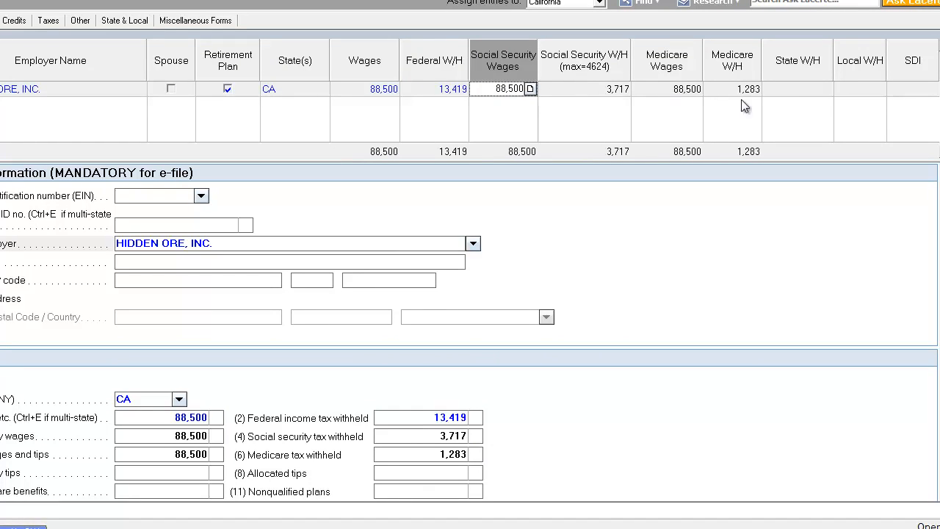
pyautogui.click(820, 90)
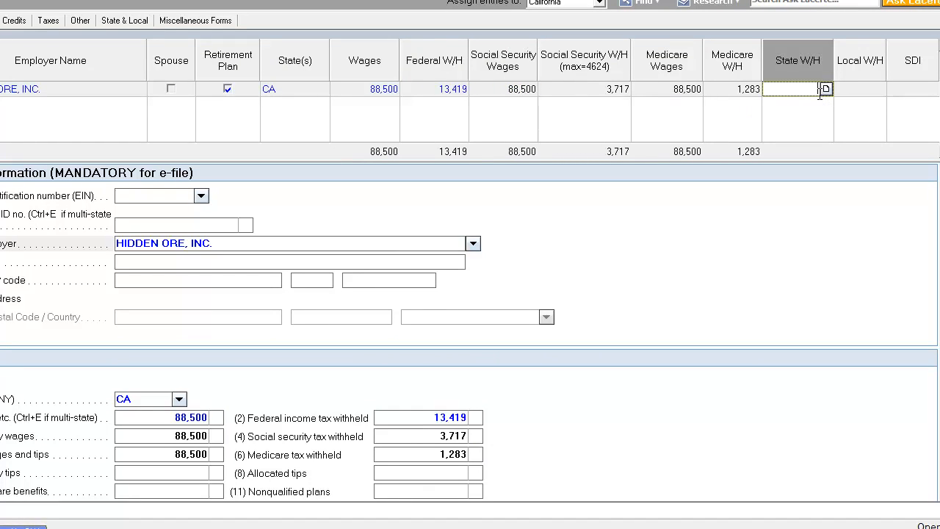
# Enter state income tax withheld of 7,591 and SDI of 886 on the W-2
pyautogui.write('7591')
pyautogui.press('Tab')
pyautogui.press('Tab')
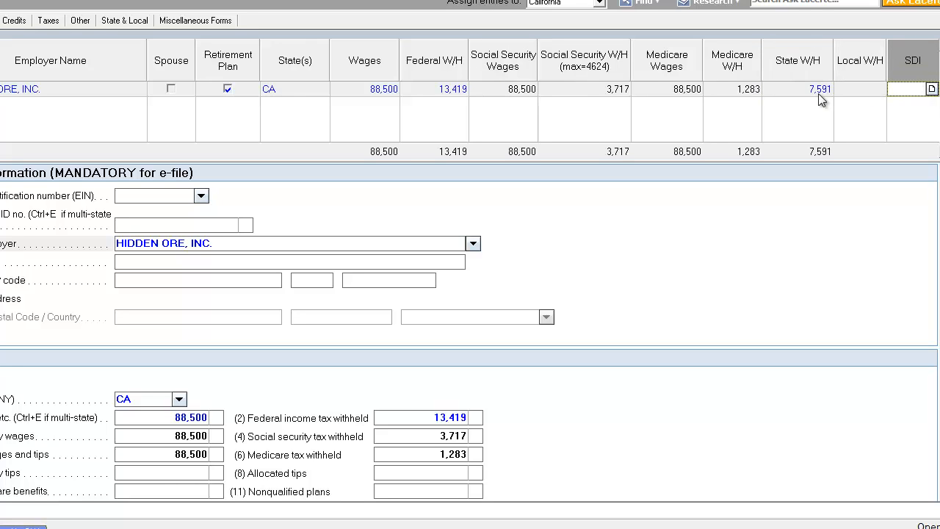
pyautogui.write('886')
# Enter the employer's identification number (EIN) and the employer state ID number
pyautogui.click(146, 194)
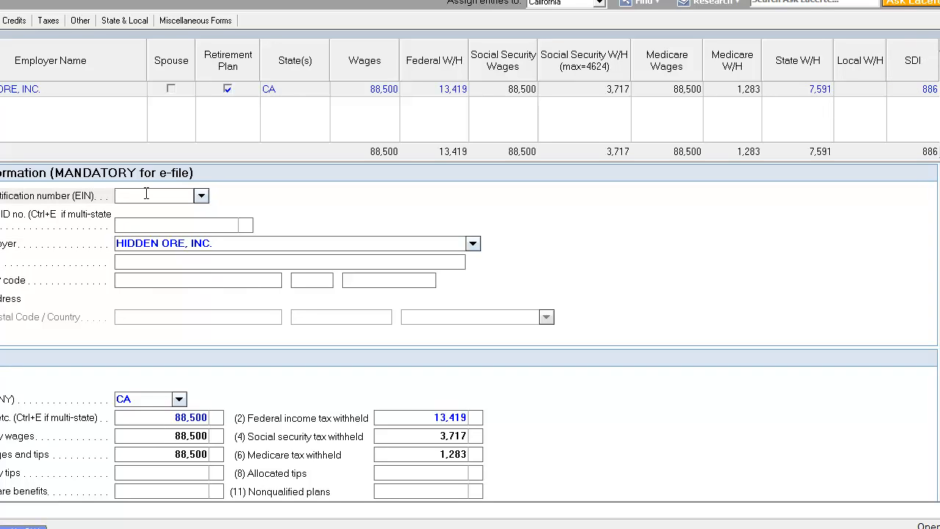
pyautogui.press('Tab')
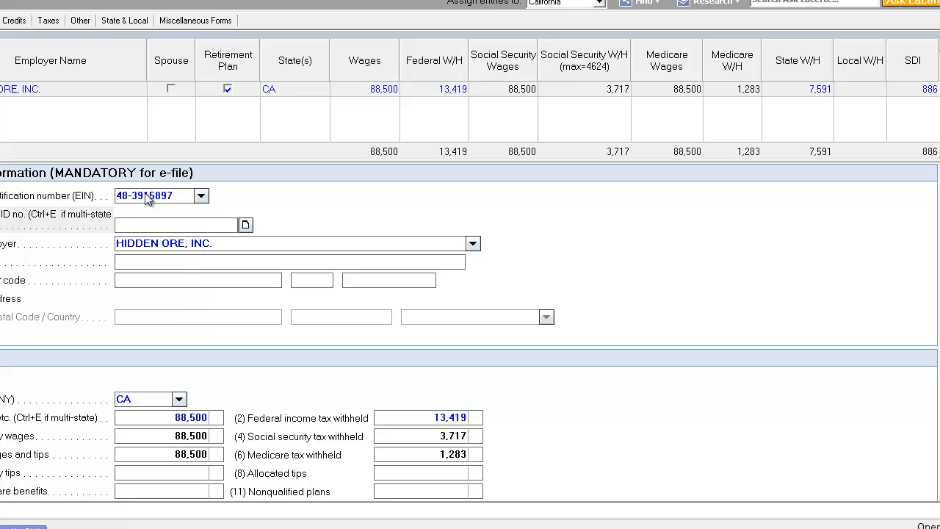
pyautogui.press('Tab')
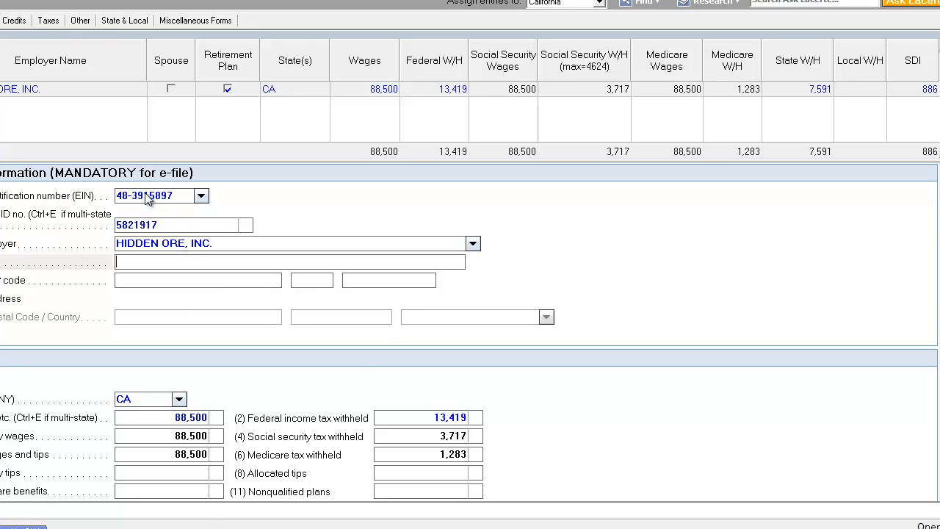
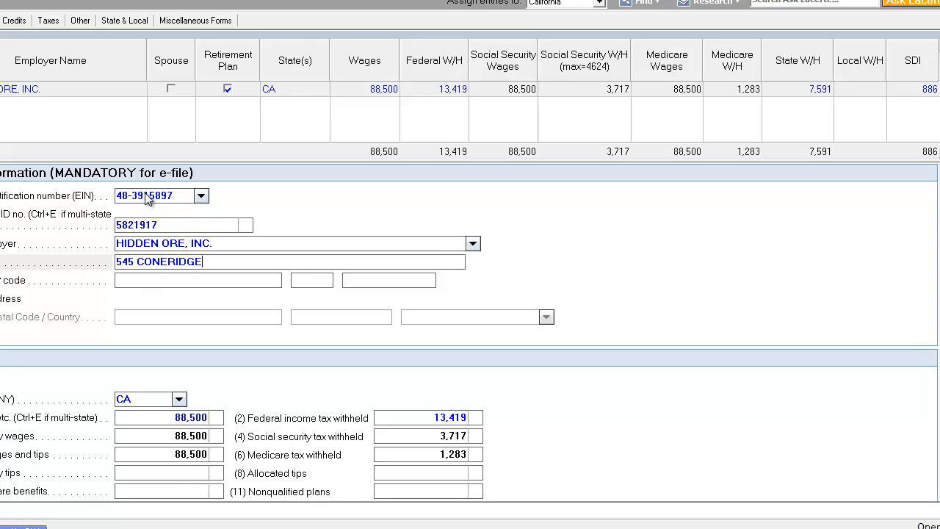
pyautogui.press('Tab')
pyautogui.write('EUREKA')
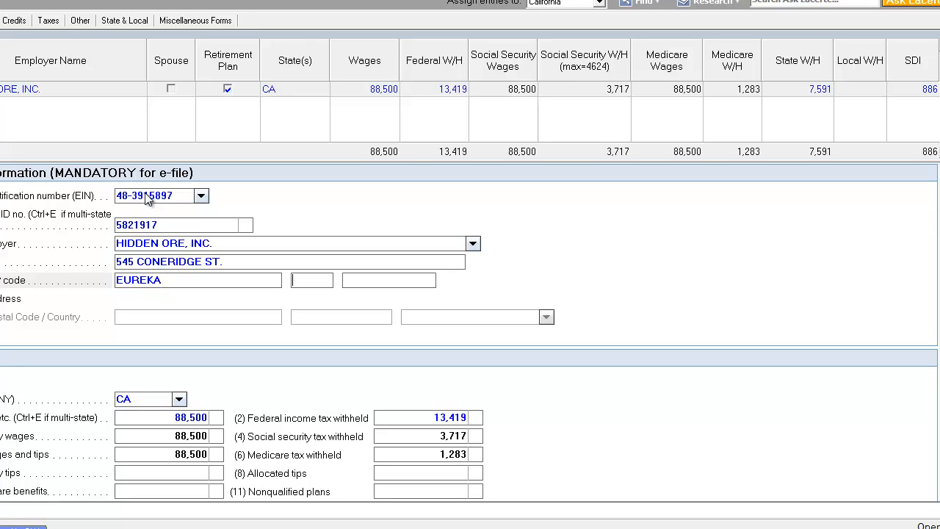
pyautogui.press('Tab')
pyautogui.write('CA')
pyautogui.write('95501')
# Set box 12a to code AA - Designated Roth contributions to a 401(k) plan with an amount of 10,500
pyautogui.click(157, 433)
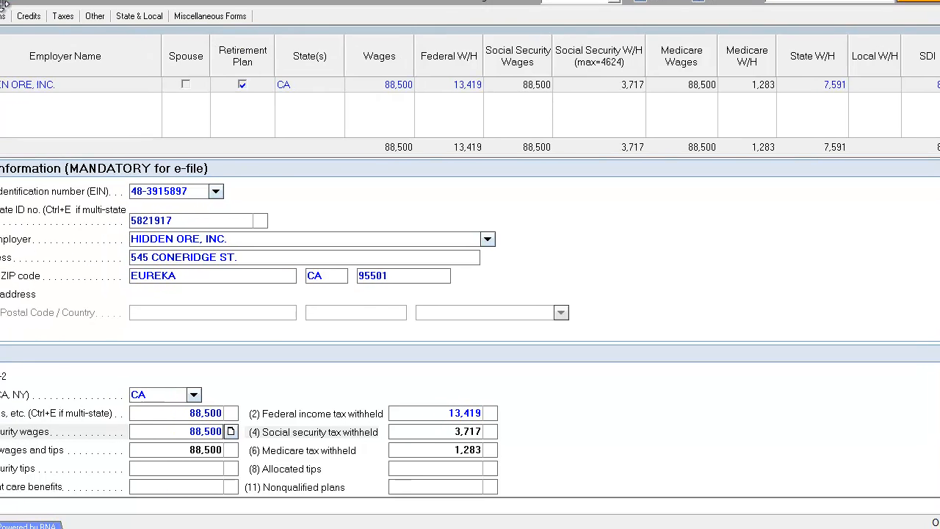
pyautogui.click(428, 247)
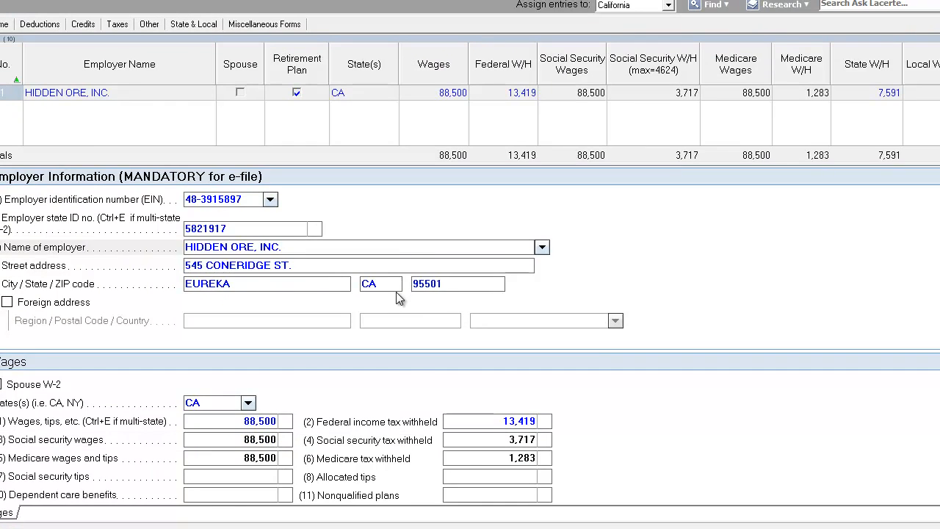
pyautogui.scroll(-3, 396, 291)
pyautogui.scroll(1, 366, 332)
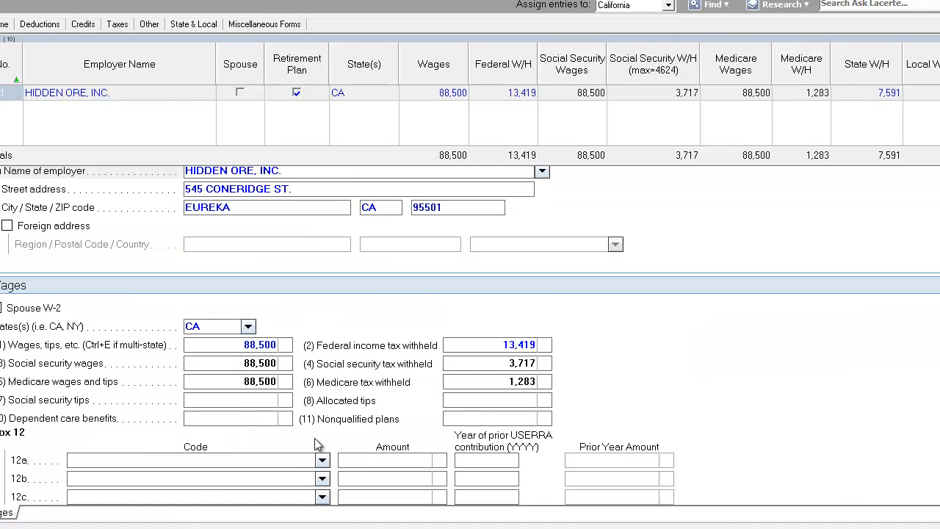
pyautogui.scroll(-2, 320, 445)
pyautogui.click(322, 308)
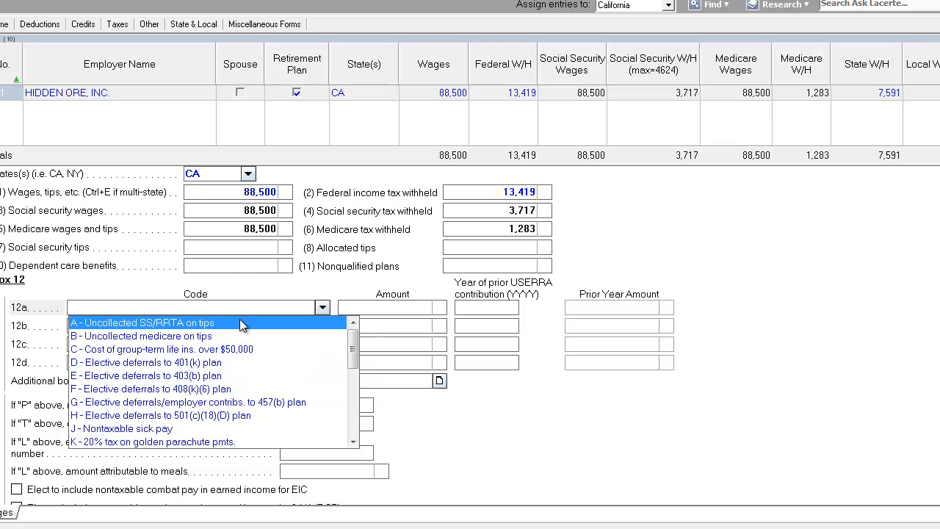
pyautogui.scroll(-5, 242, 325)
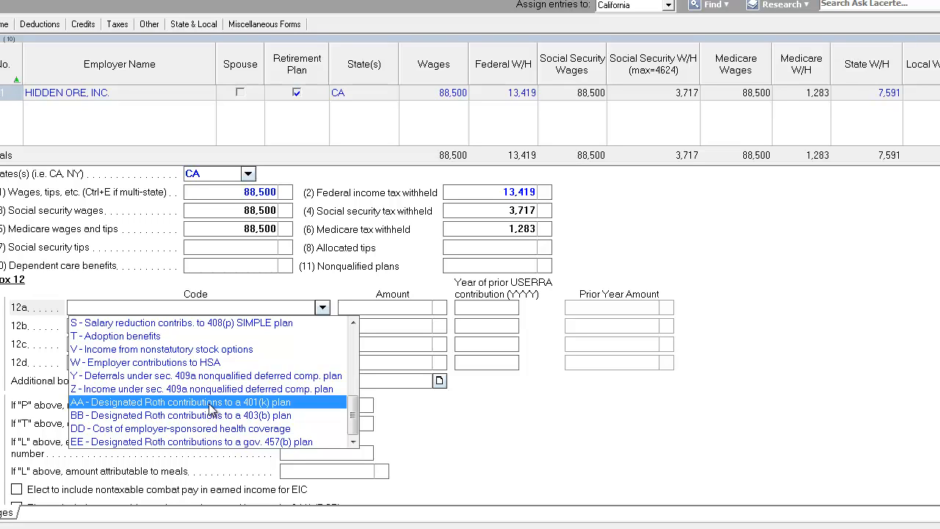
pyautogui.click(211, 402)
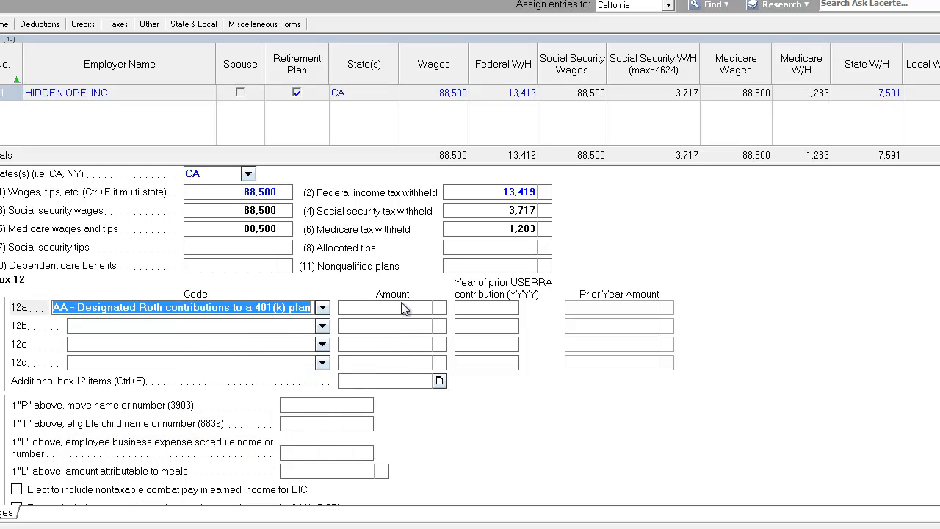
pyautogui.click(402, 307)
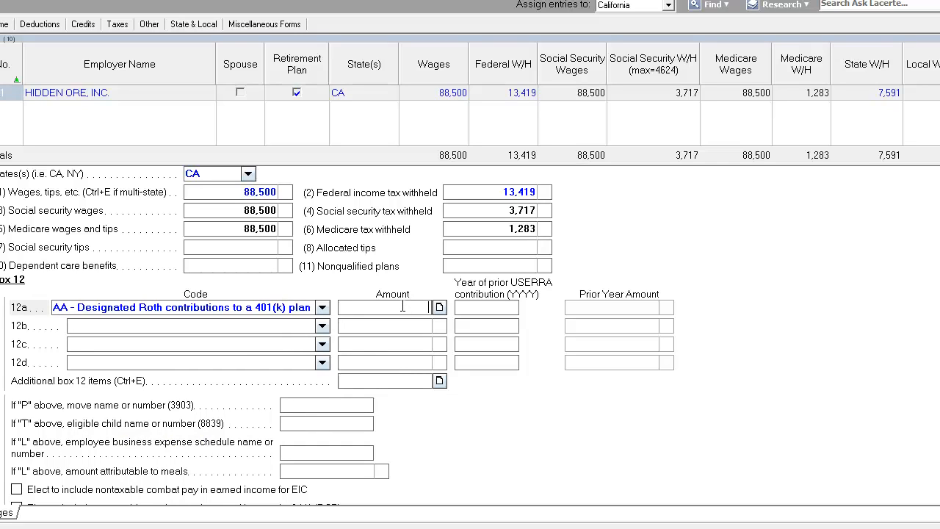
pyautogui.write('10500')
pyautogui.press('Tab')
pyautogui.click(290, 328)
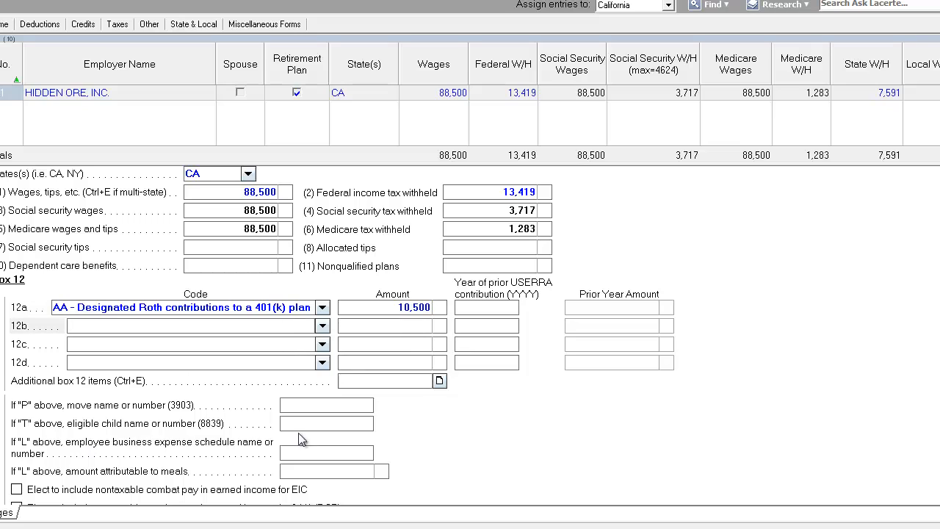
pyautogui.click(407, 309)
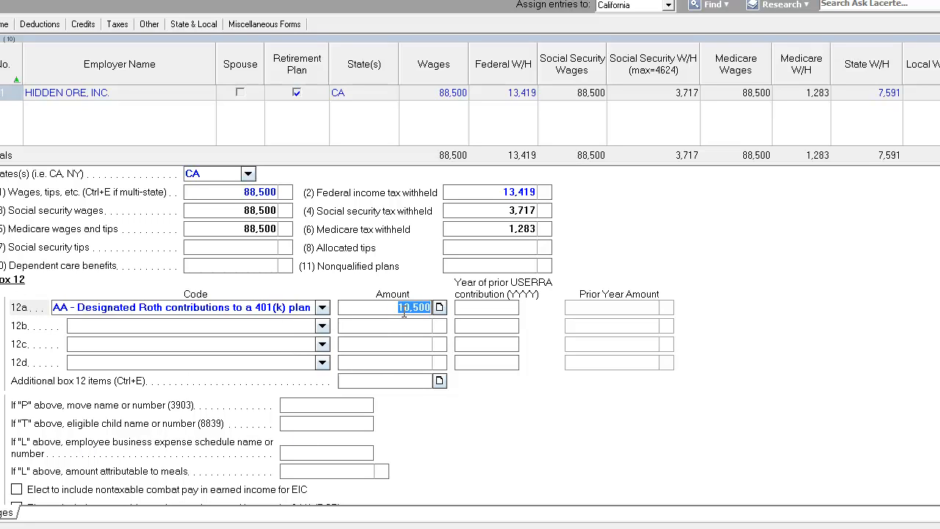
pyautogui.click(395, 307)
pyautogui.moveTo(395, 308); pyautogui.dragTo(449, 305)
pyautogui.moveTo(369, 309); pyautogui.dragTo(470, 325)
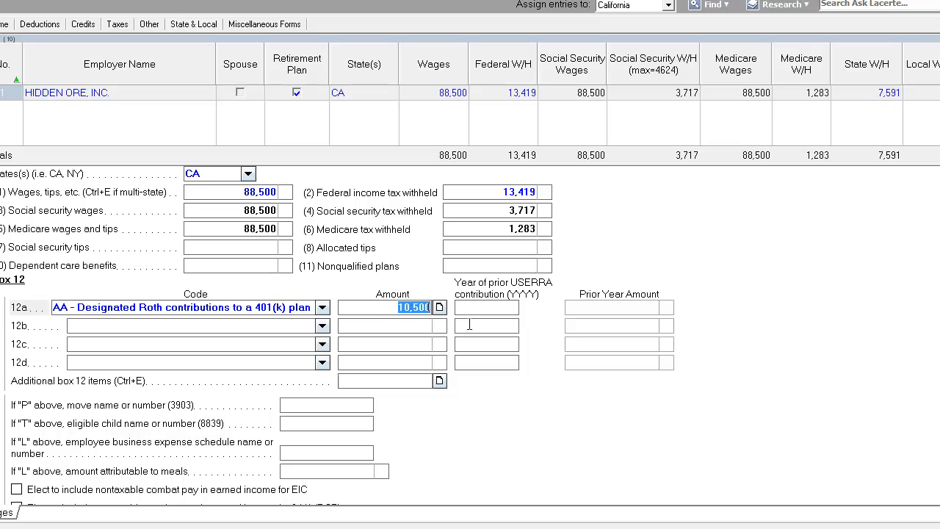
pyautogui.click(405, 325)
pyautogui.click(391, 307)
pyautogui.click(391, 307)
pyautogui.click(404, 325)
pyautogui.click(395, 307)
pyautogui.click(395, 308)
pyautogui.scroll(-3, 395, 308)
pyautogui.scroll(2, 350, 239)
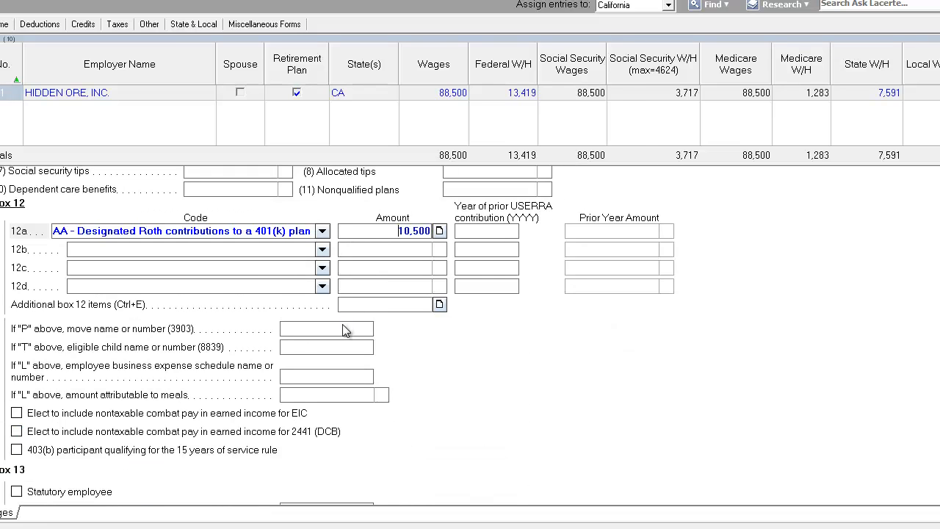
pyautogui.click(322, 250)
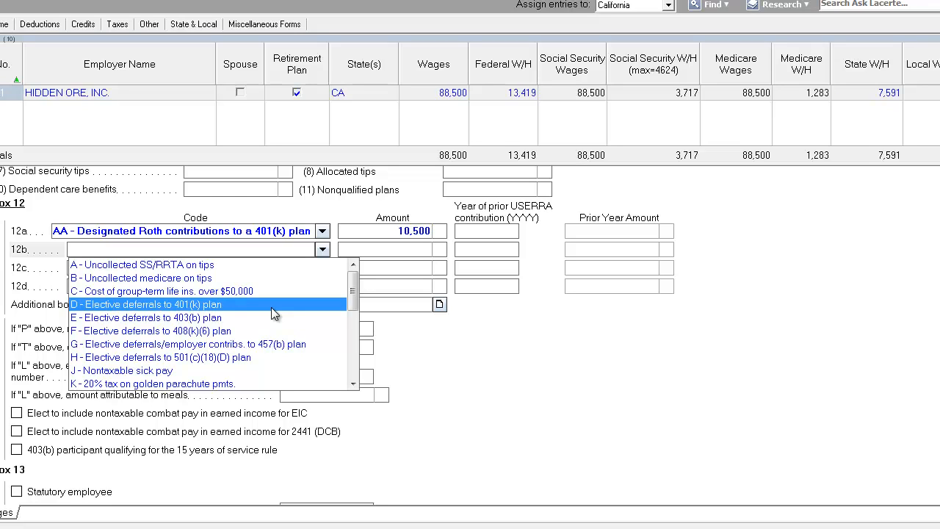
pyautogui.click(391, 232)
pyautogui.moveTo(390, 231); pyautogui.dragTo(413, 236)
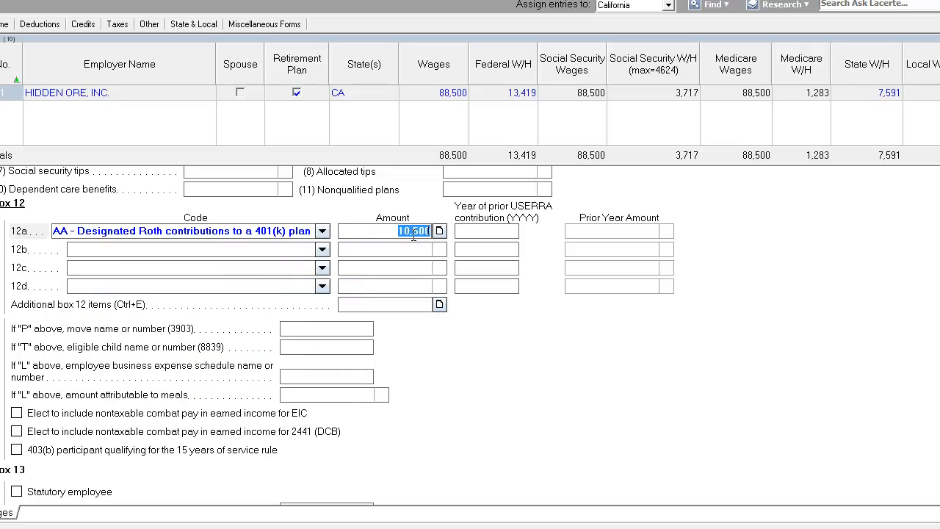
pyautogui.click(230, 232)
pyautogui.click(372, 231)
pyautogui.moveTo(372, 232); pyautogui.dragTo(448, 233)
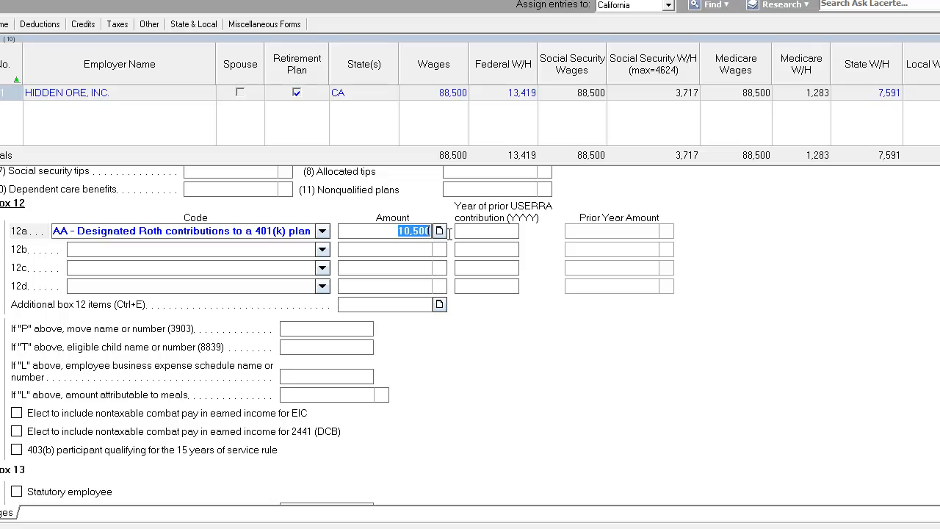
pyautogui.click(383, 232)
pyautogui.moveTo(382, 231); pyautogui.dragTo(476, 230)
pyautogui.click(209, 233)
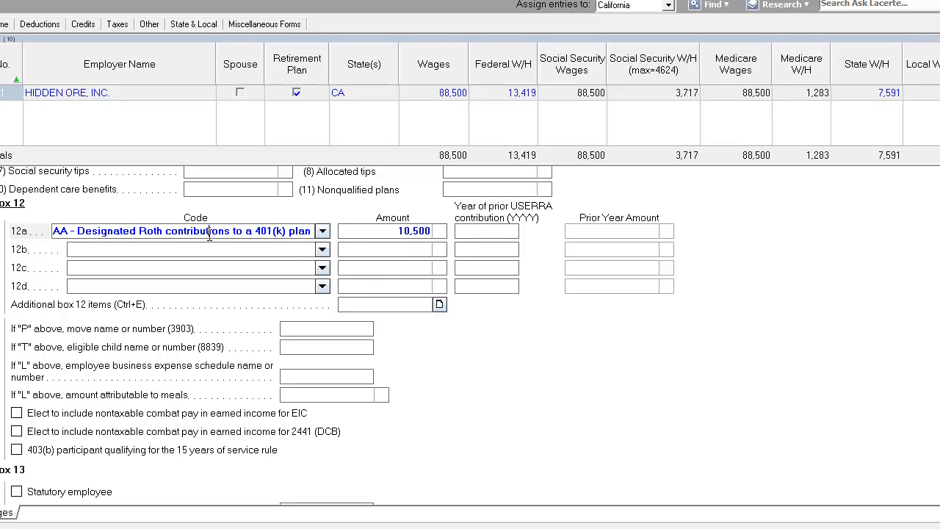
pyautogui.doubleClick(396, 232)
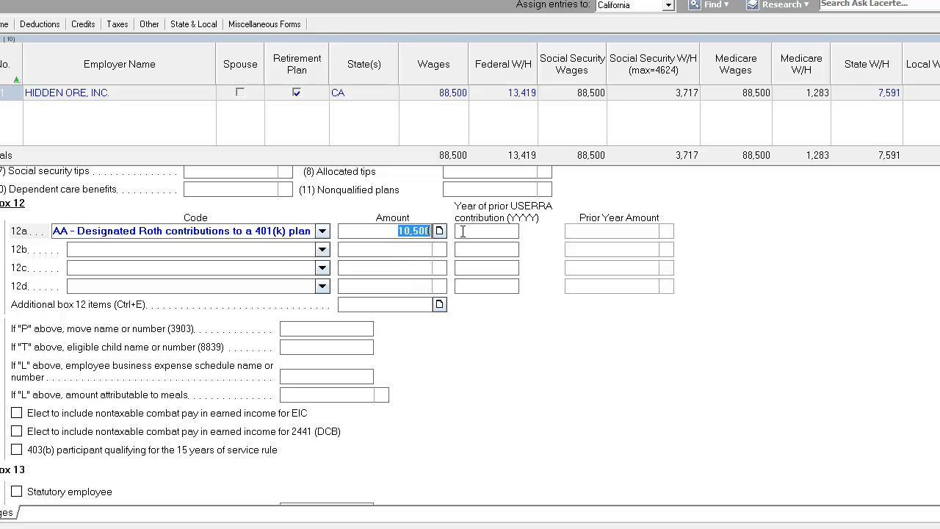
# Set box 12b to code C - Cost of group-term life ins. over $50,000 with an amount of 355
pyautogui.click(322, 249)
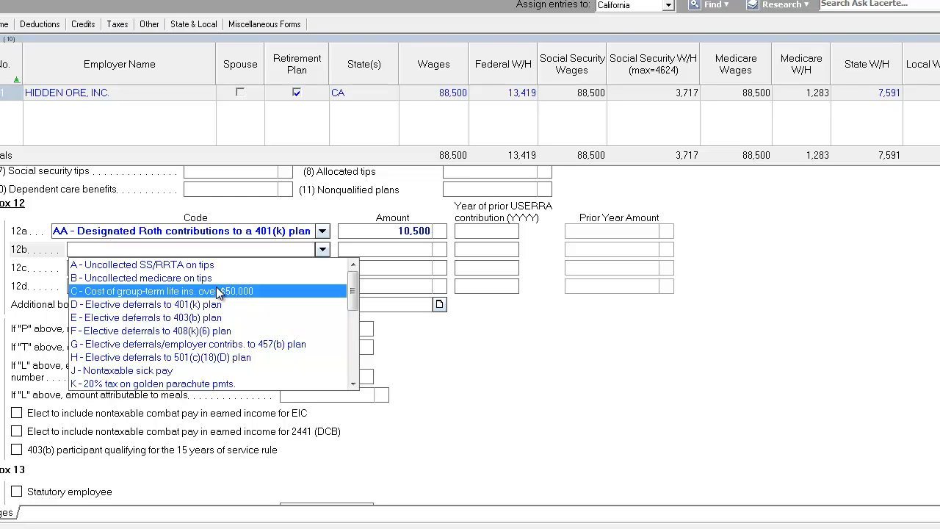
pyautogui.click(280, 291)
pyautogui.click(411, 250)
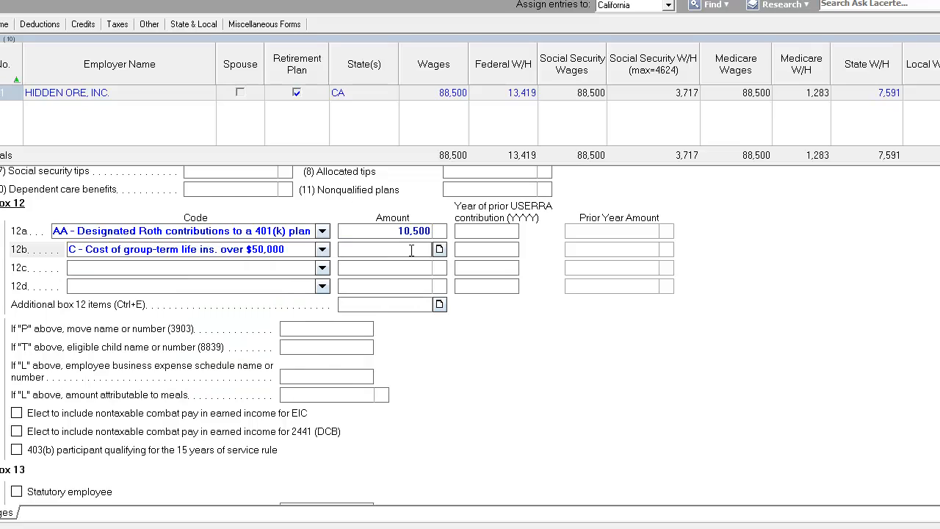
pyautogui.write('355')
pyautogui.press('Return')
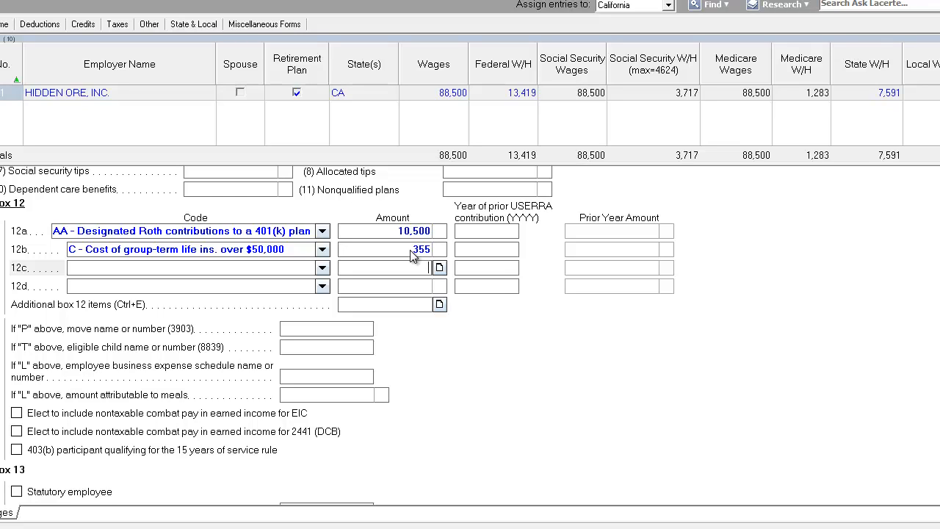
# Leave the W-2 screen and open the Dividend Income input screen
pyautogui.click(413, 253)
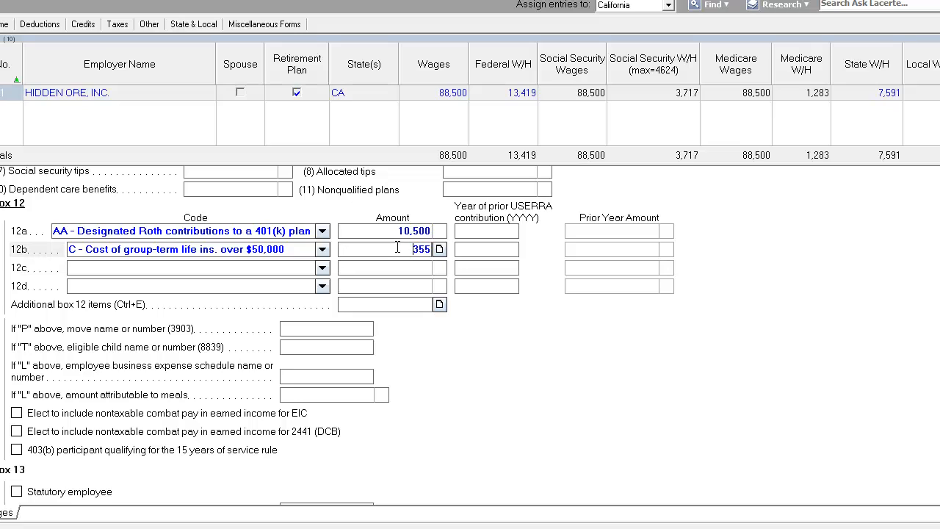
pyautogui.click(388, 265)
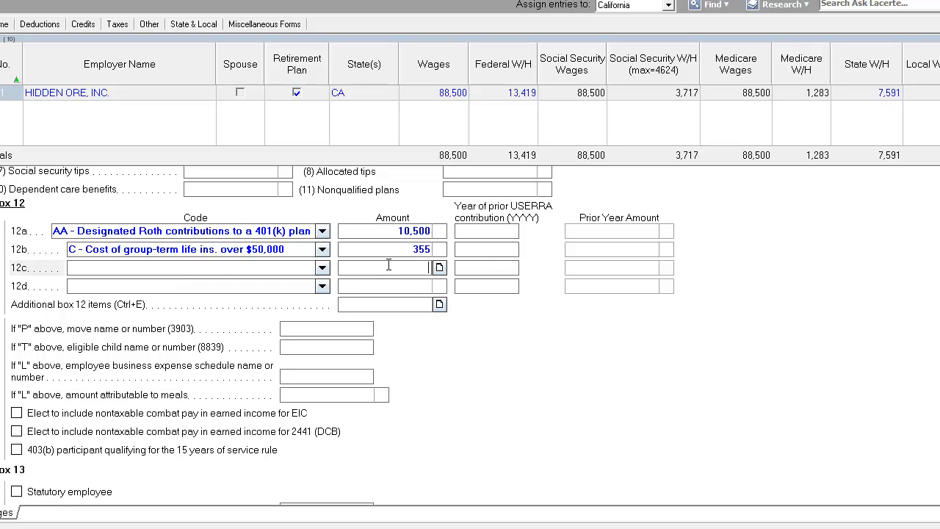
pyautogui.click(366, 252)
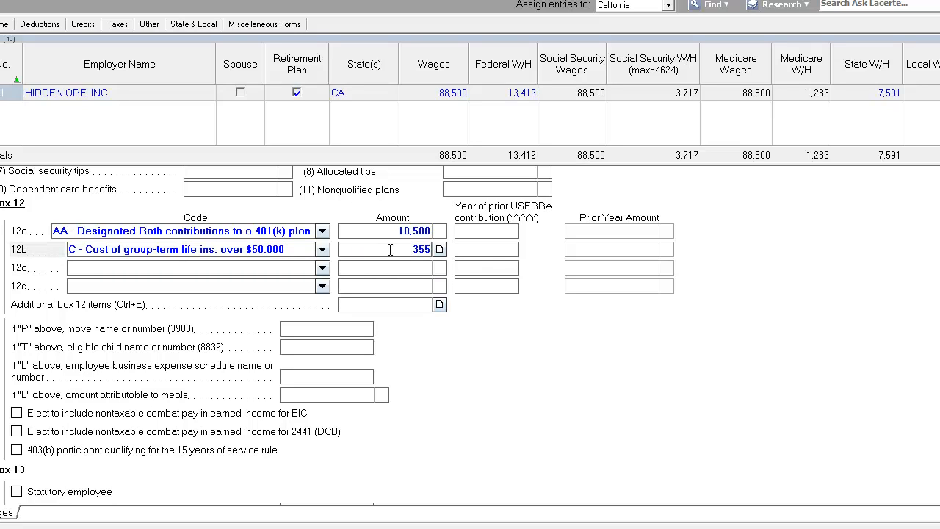
pyautogui.moveTo(390, 250); pyautogui.dragTo(504, 263)
pyautogui.press('Escape')
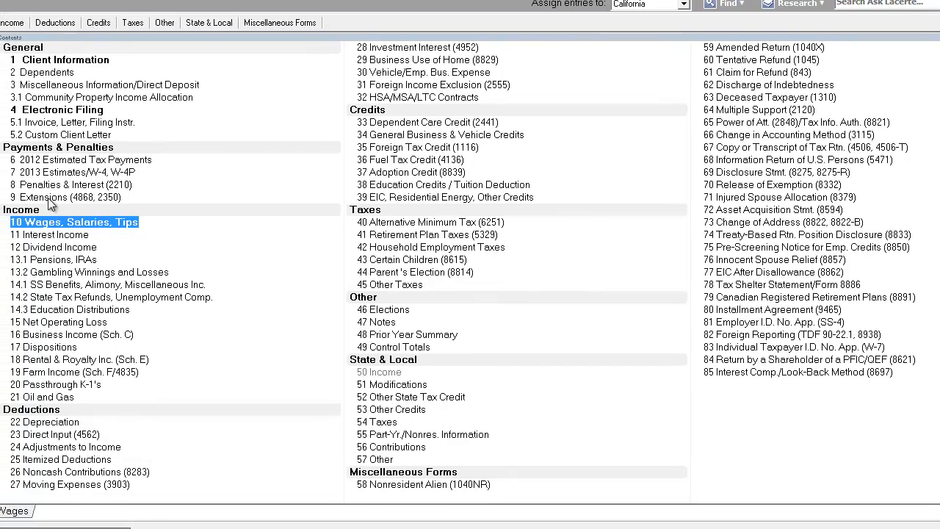
pyautogui.click(64, 248)
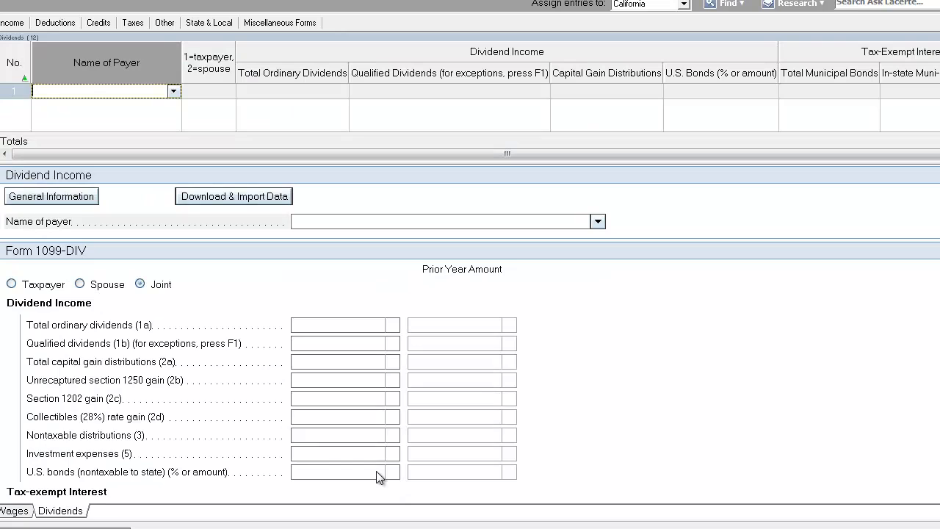
# Add a dividend payer named CALIFORNIA BANK
pyautogui.write('CALIFORNIA BANK')
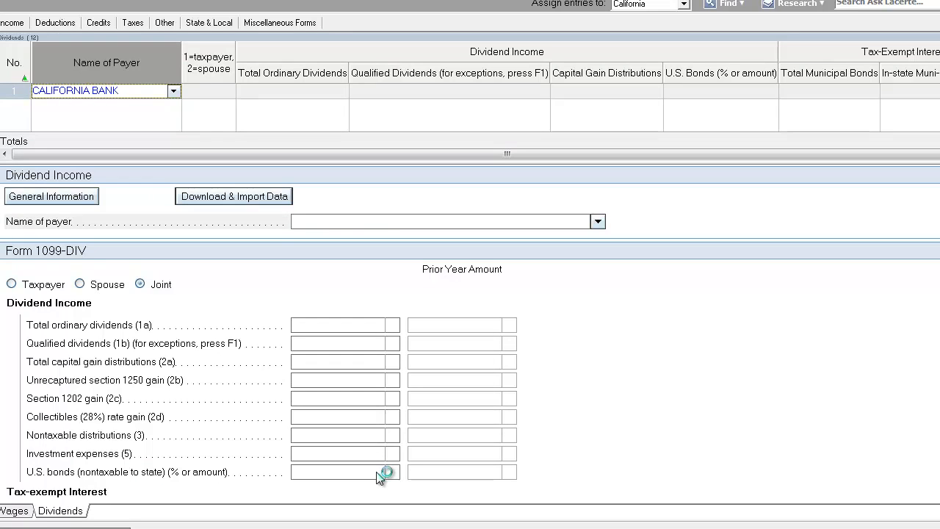
pyautogui.press('Tab')
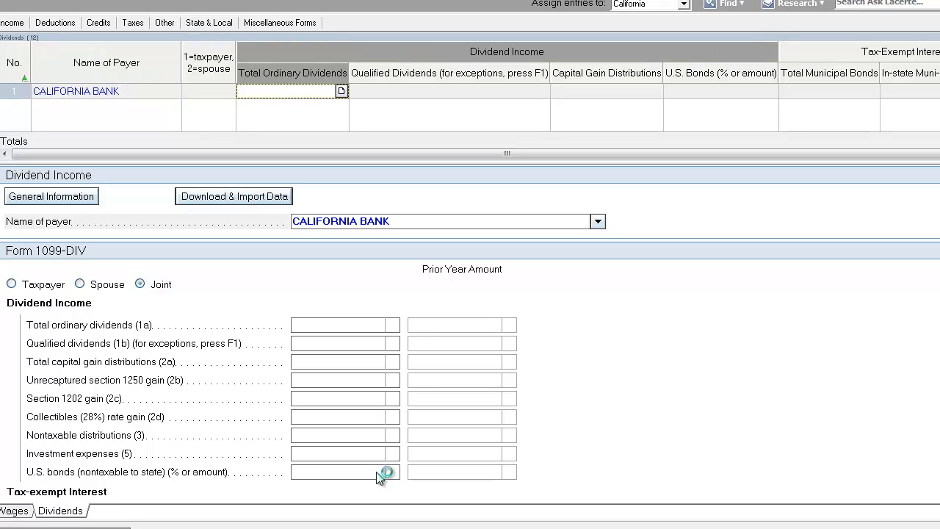
# Enter total ordinary dividends and qualified dividends of 15,439 each for California Bank
pyautogui.write('15,439')
pyautogui.press('Tab')
pyautogui.write('15439')
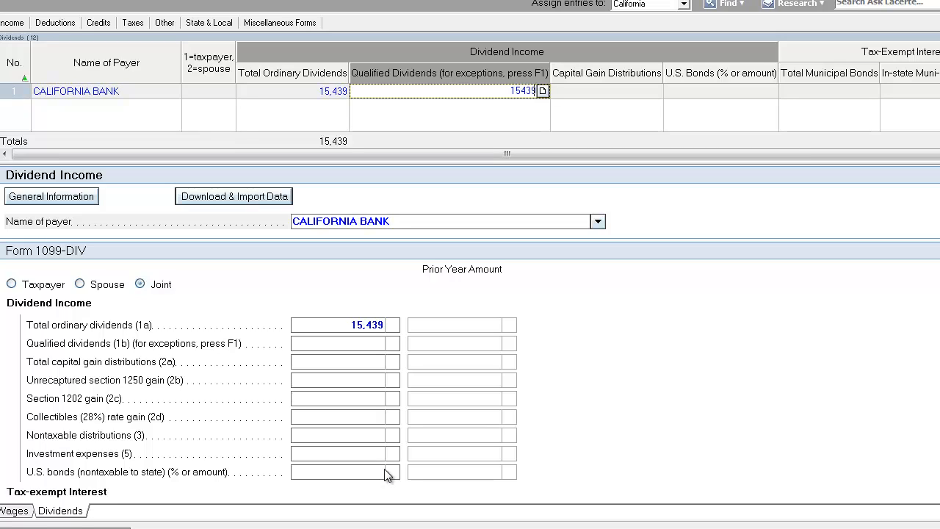
pyautogui.press('Tab')
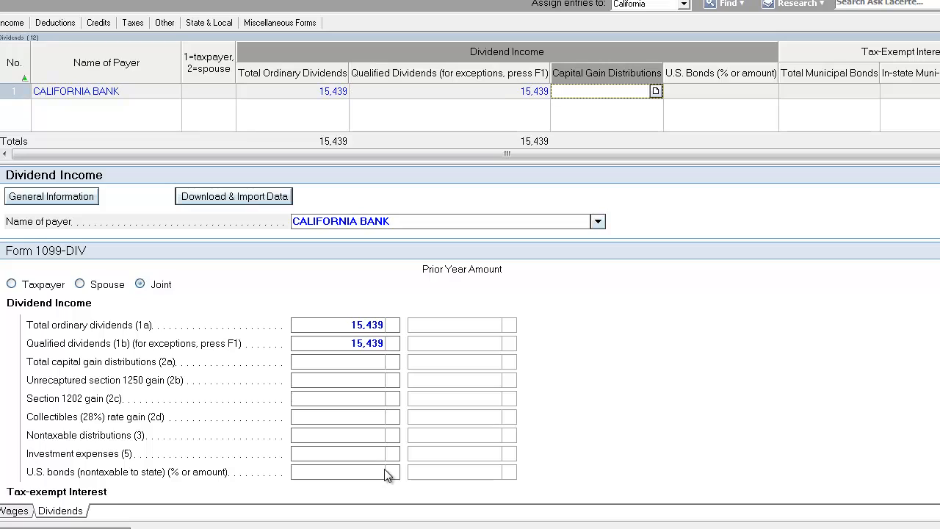
pyautogui.click(477, 91)
pyautogui.moveTo(482, 94); pyautogui.dragTo(588, 91)
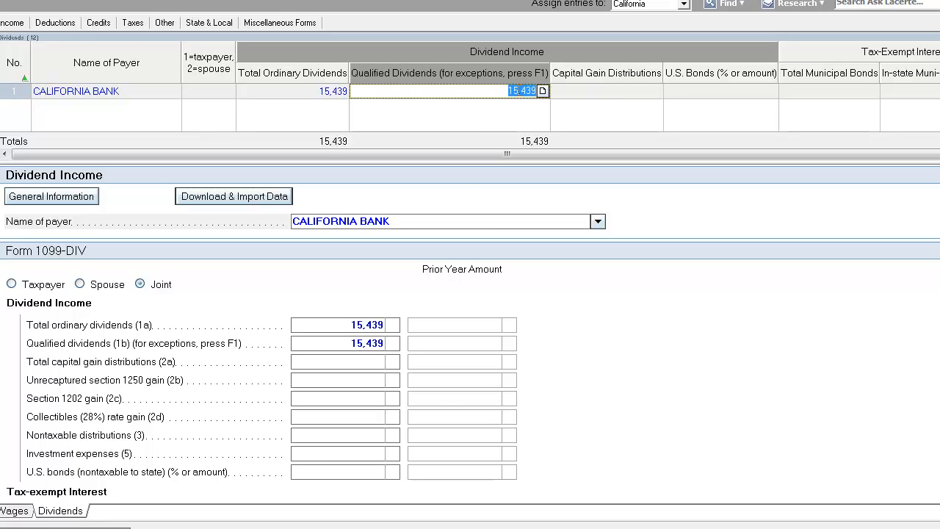
# Enter capital gain distributions of 5,464 for California Bank
pyautogui.click(494, 91)
pyautogui.moveTo(487, 92); pyautogui.dragTo(579, 95)
pyautogui.click(483, 91)
pyautogui.click(623, 92)
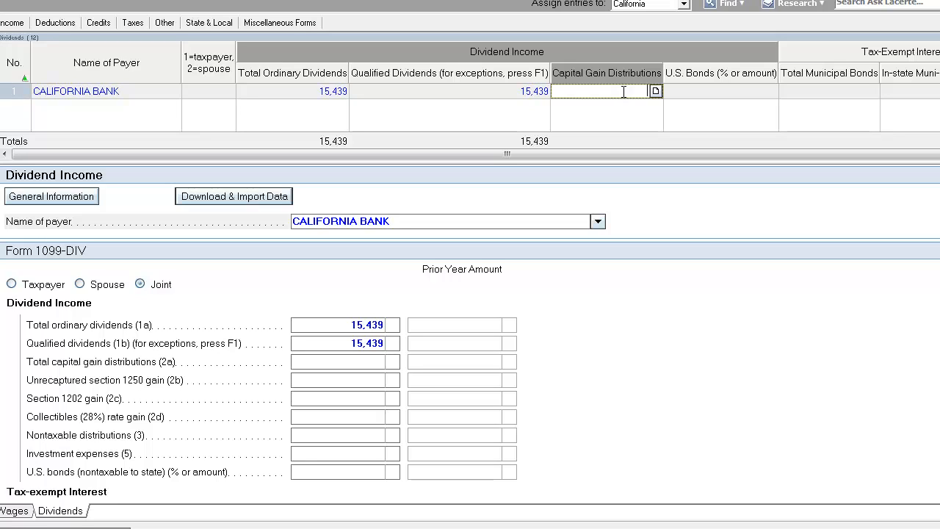
pyautogui.write('5464')
pyautogui.press('Tab')
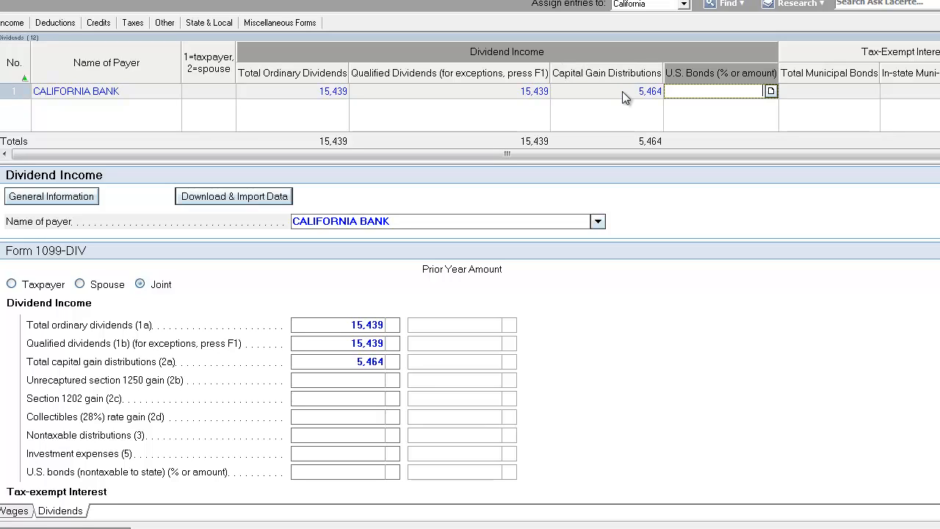
# Enter federal income tax withheld of 1,282 on the 1099-DIV
pyautogui.doubleClick(442, 225)
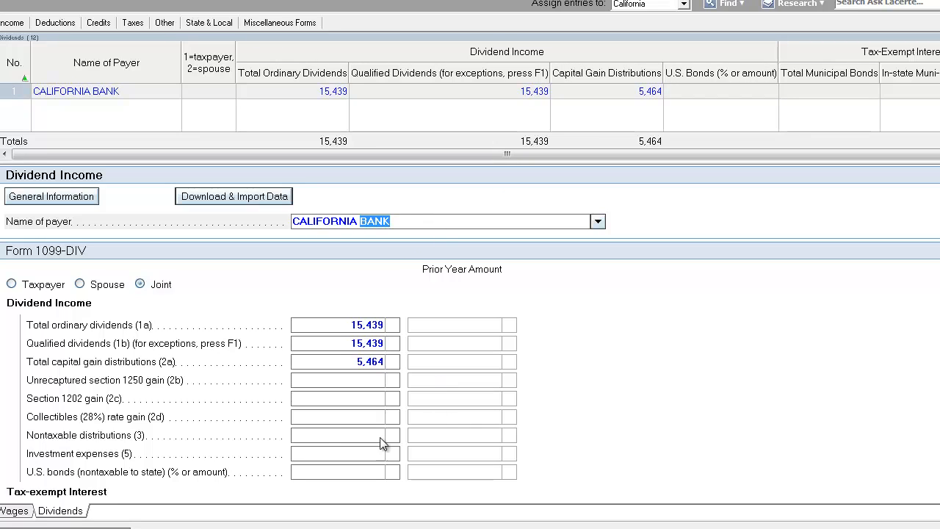
pyautogui.click(341, 361)
pyautogui.click(341, 360)
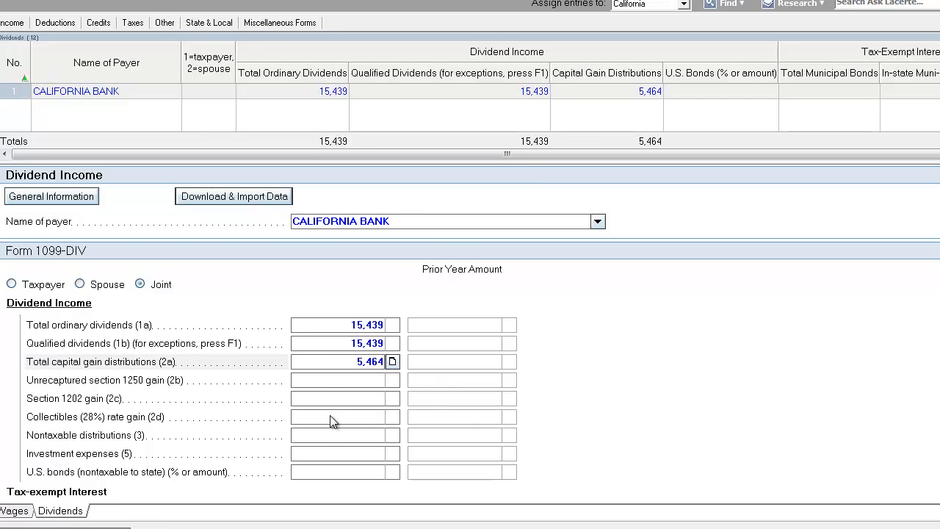
pyautogui.scroll(-6, 354, 483)
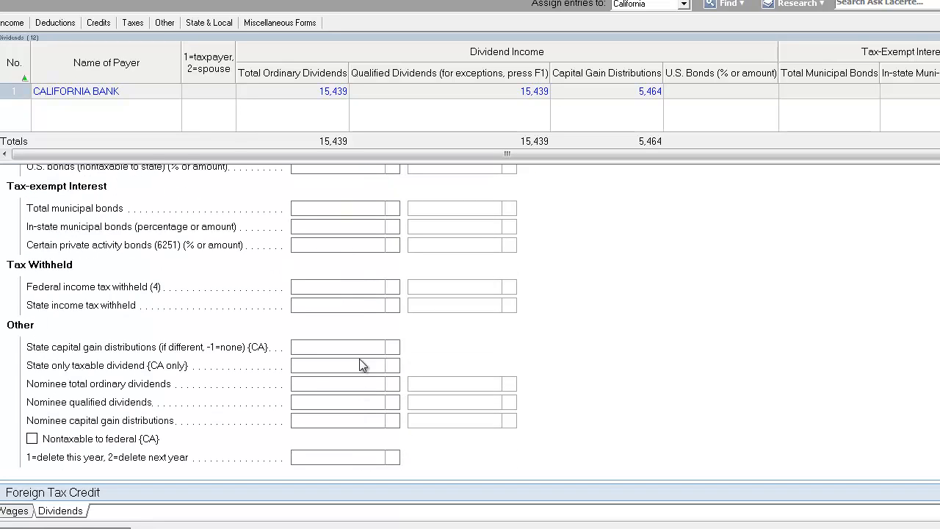
pyautogui.click(358, 285)
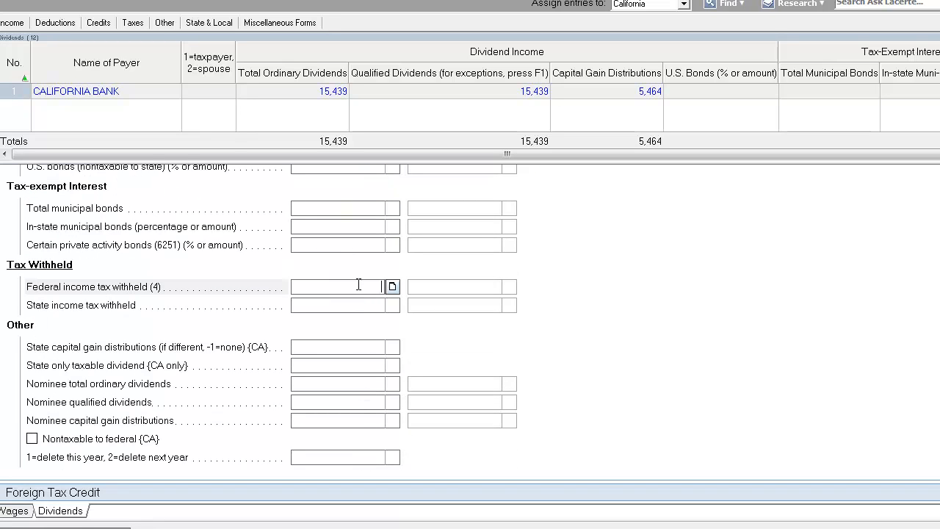
pyautogui.write('1282')
pyautogui.press('Return')
# Enter nontaxable distributions of 260 on the 1099-DIV
pyautogui.scroll(3, 359, 287)
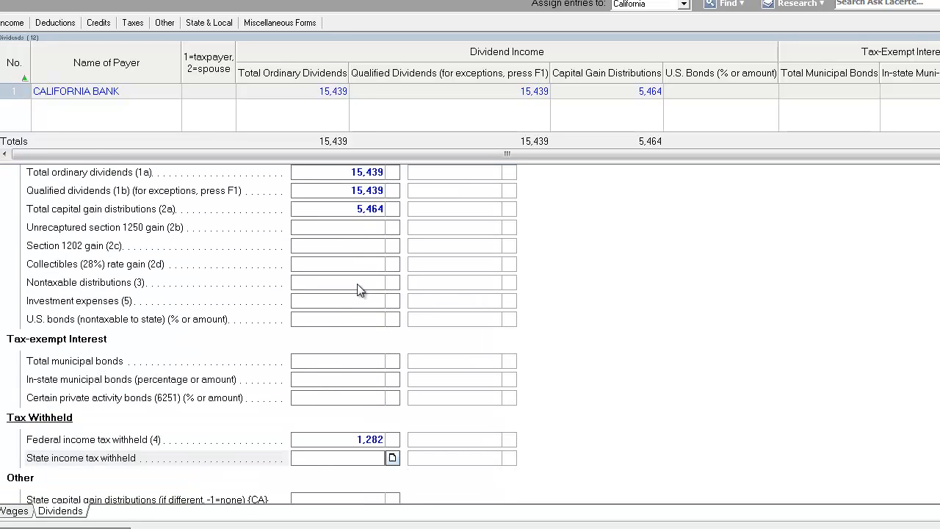
pyautogui.click(342, 285)
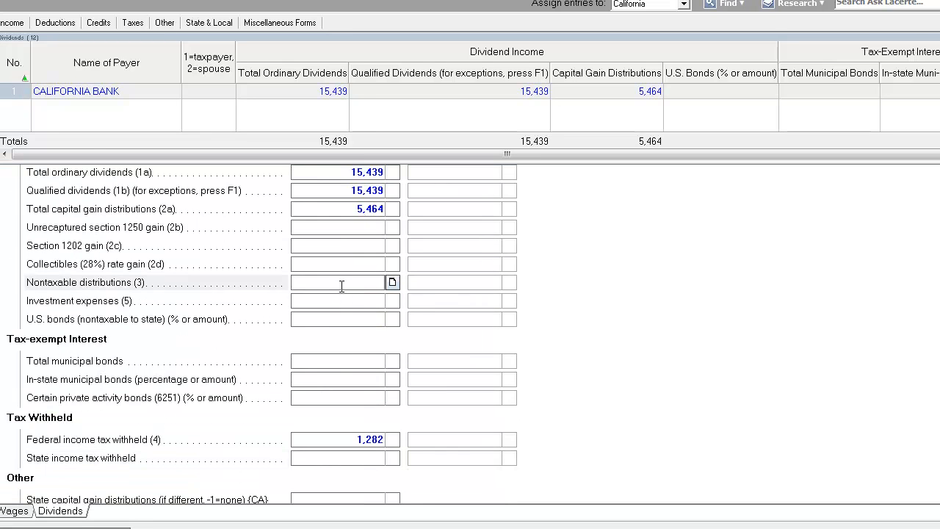
pyautogui.write('260')
pyautogui.press('Up')
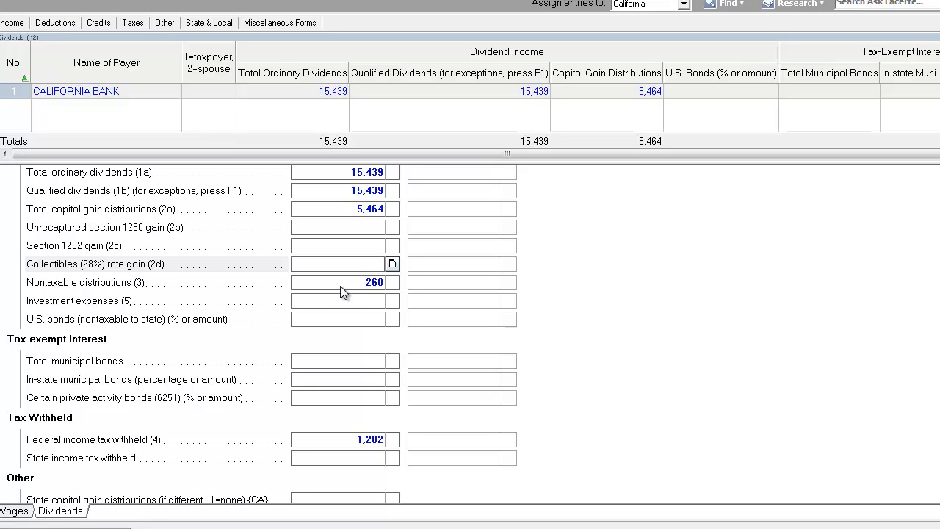
# Enter state income tax withheld of 786 on the 1099-DIV
pyautogui.click(351, 316)
pyautogui.scroll(-4, 353, 301)
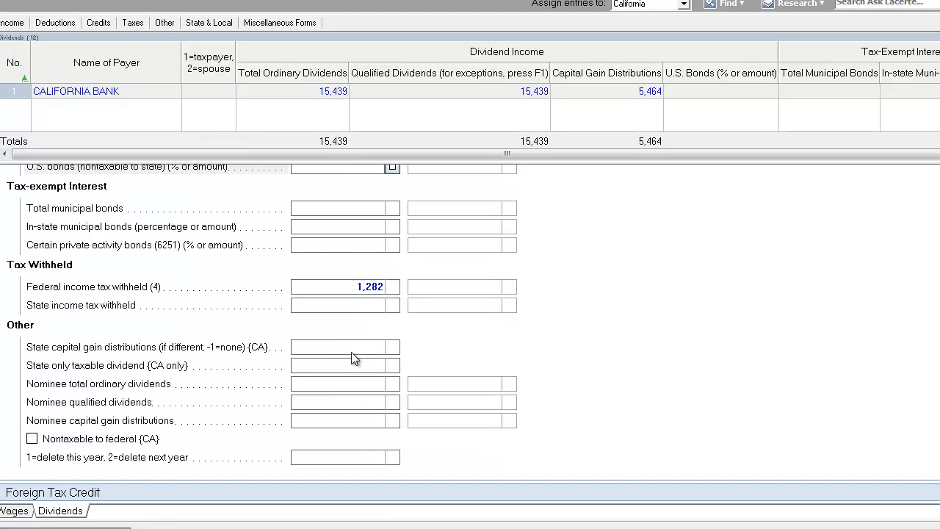
pyautogui.click(360, 307)
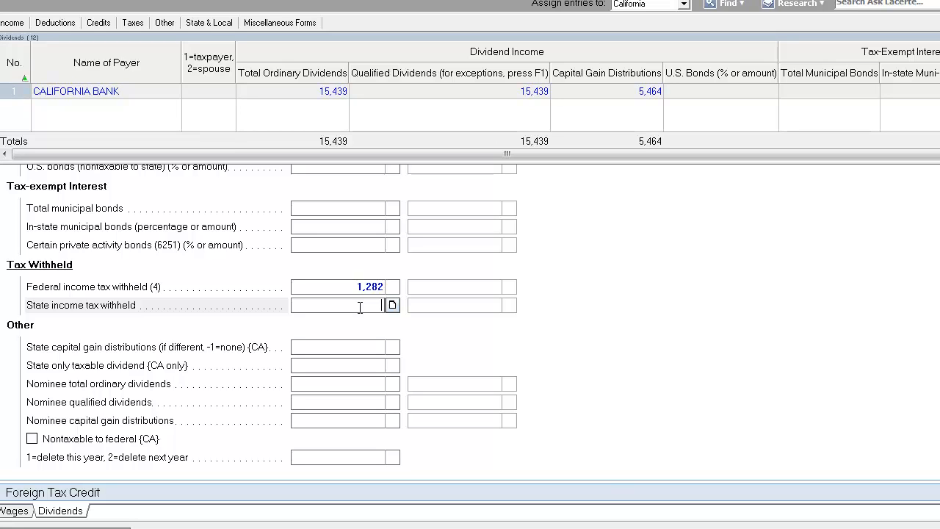
pyautogui.write('786')
pyautogui.press('Return')
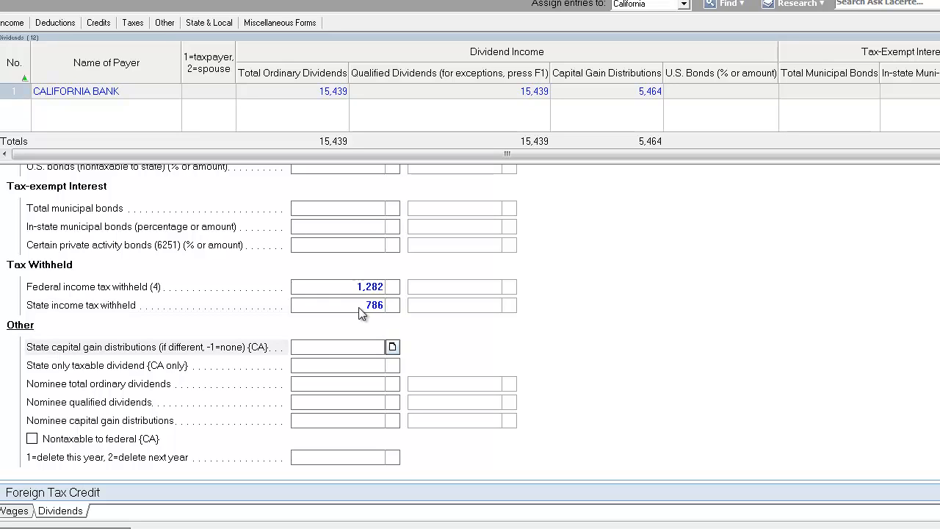
pyautogui.click(360, 308)
pyautogui.click(350, 292)
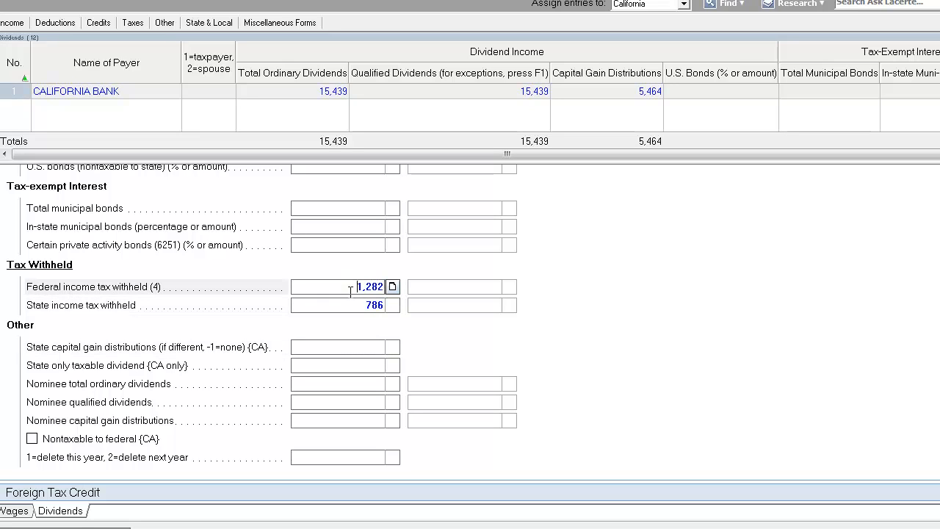
pyautogui.moveTo(350, 289); pyautogui.dragTo(394, 289)
pyautogui.click(357, 306)
pyautogui.click(357, 307)
pyautogui.click(319, 95)
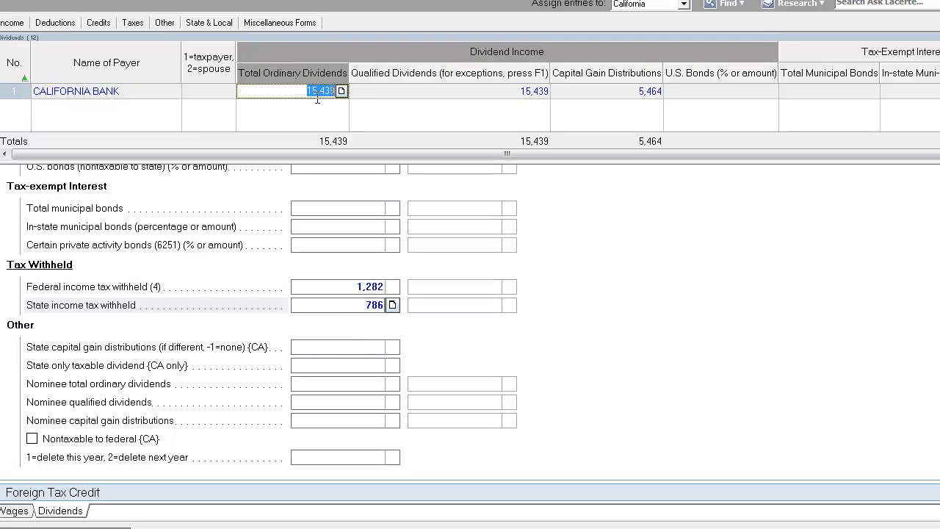
pyautogui.click(352, 291)
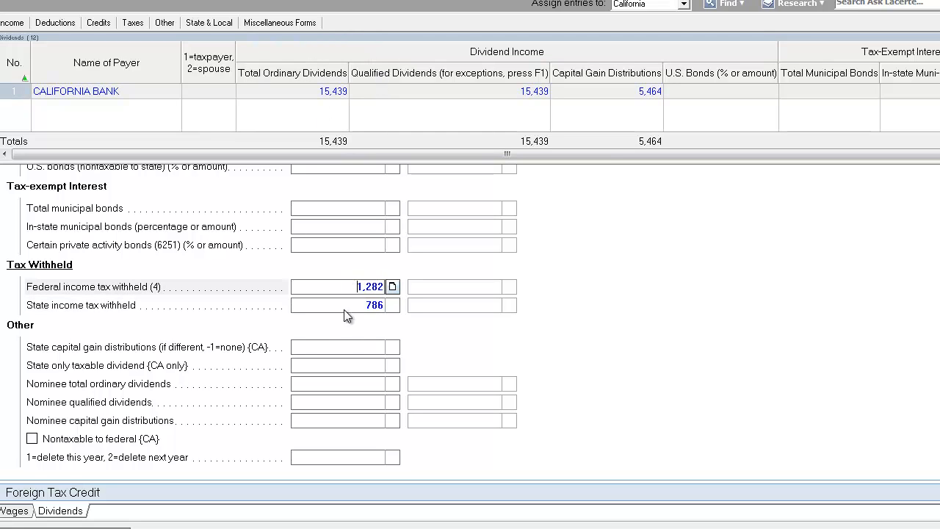
pyautogui.click(346, 308)
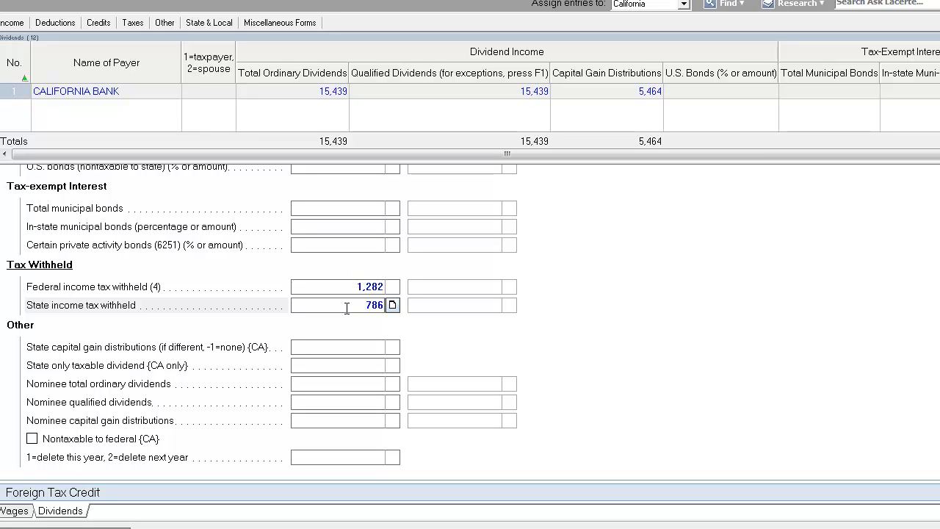
# Open the Interest Income input screen and add CALIFORNIA BANK as the payer
pyautogui.click(1, 510)
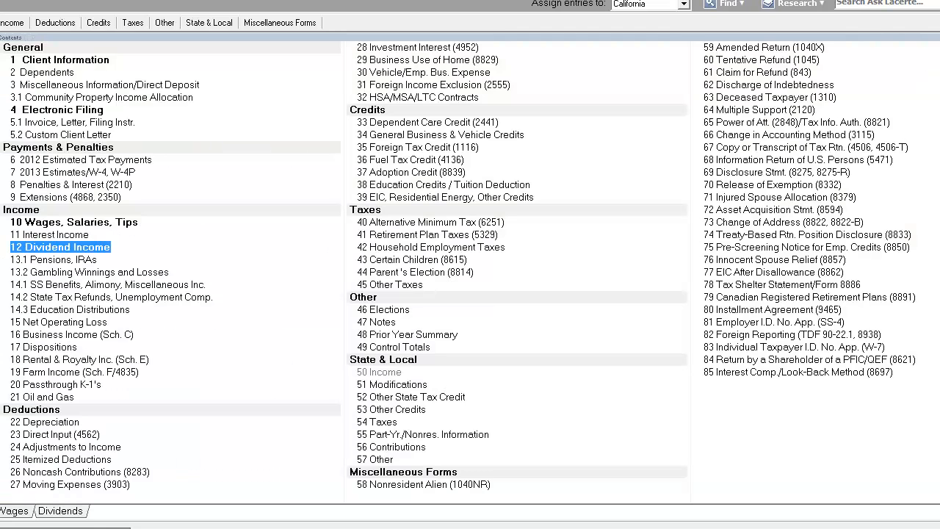
pyautogui.doubleClick(71, 235)
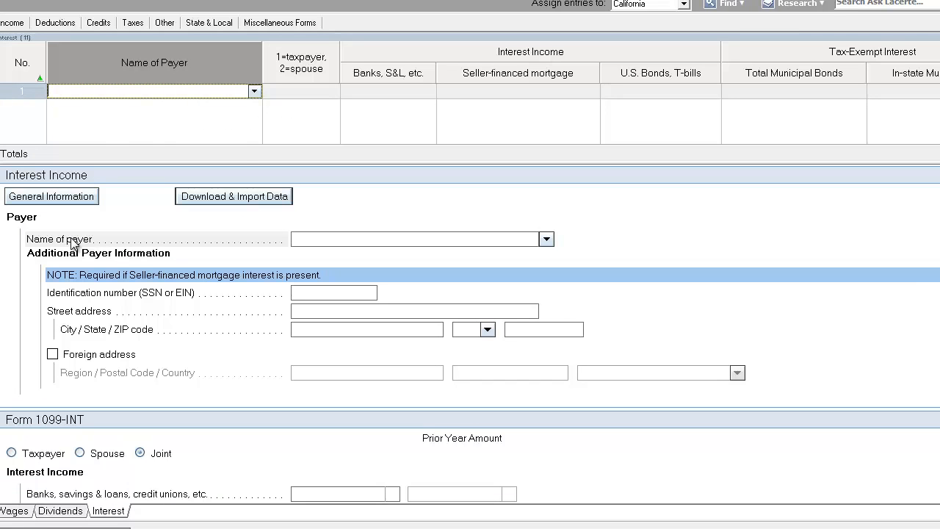
pyautogui.write('CALIFORNIA BANK & TRUST')
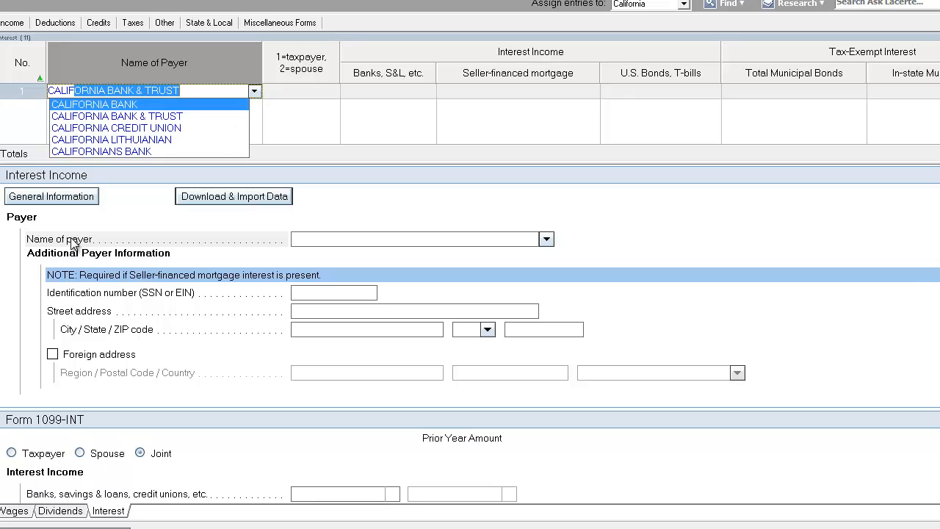
pyautogui.press('Down')
pyautogui.press('Up')
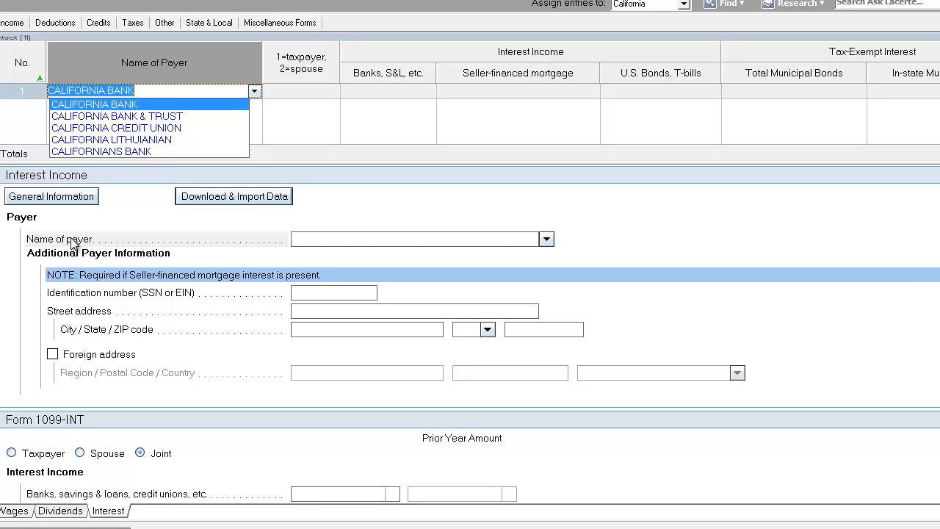
pyautogui.press('Tab')
# Enter 10,520 of interest from banks, S&L, etc. for California Bank
pyautogui.press('Tab')
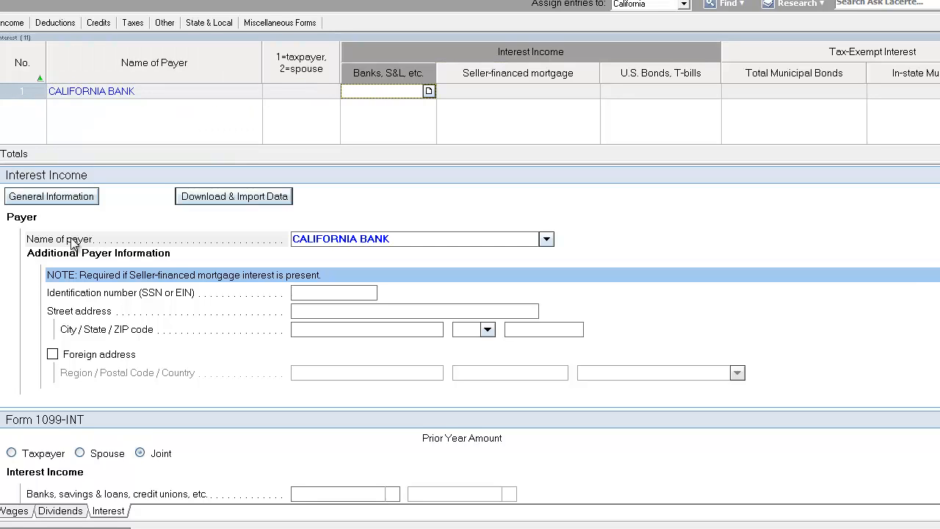
pyautogui.write('10520')
pyautogui.press('Tab')
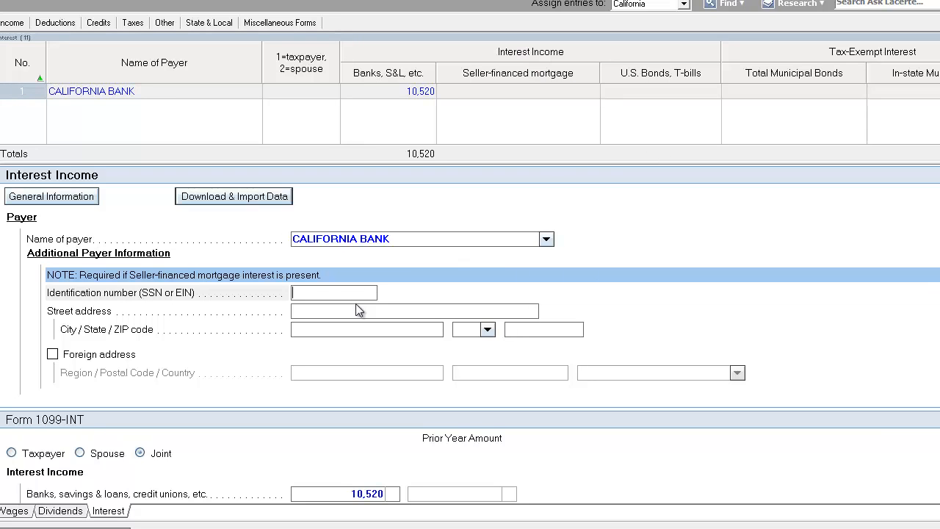
# Enter an early withdrawal penalty of 529 on the 1099-INT
pyautogui.scroll(-3, 360, 305)
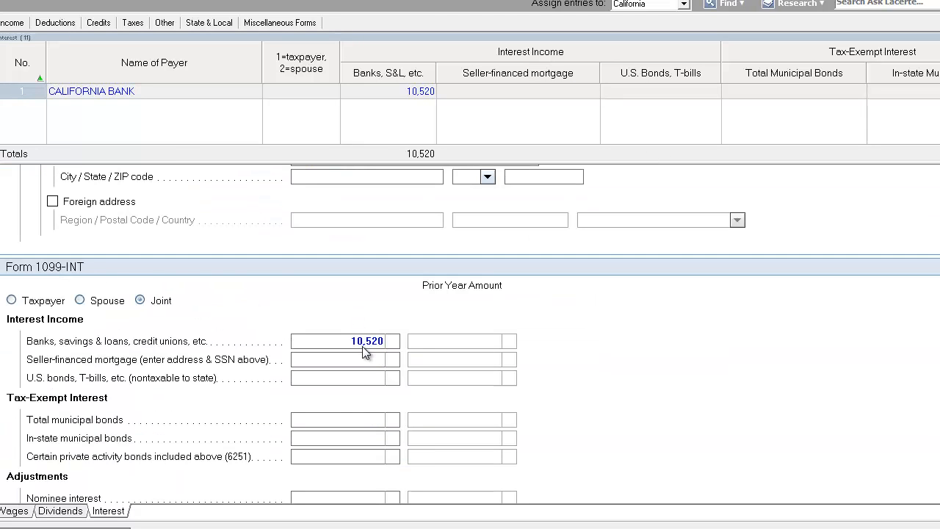
pyautogui.scroll(-3, 363, 350)
pyautogui.scroll(-1, 365, 353)
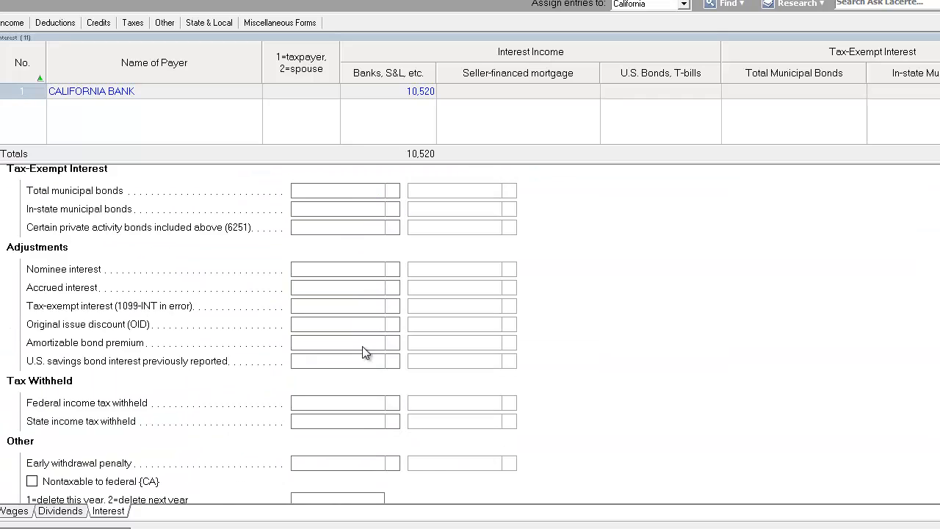
pyautogui.scroll(-2, 365, 353)
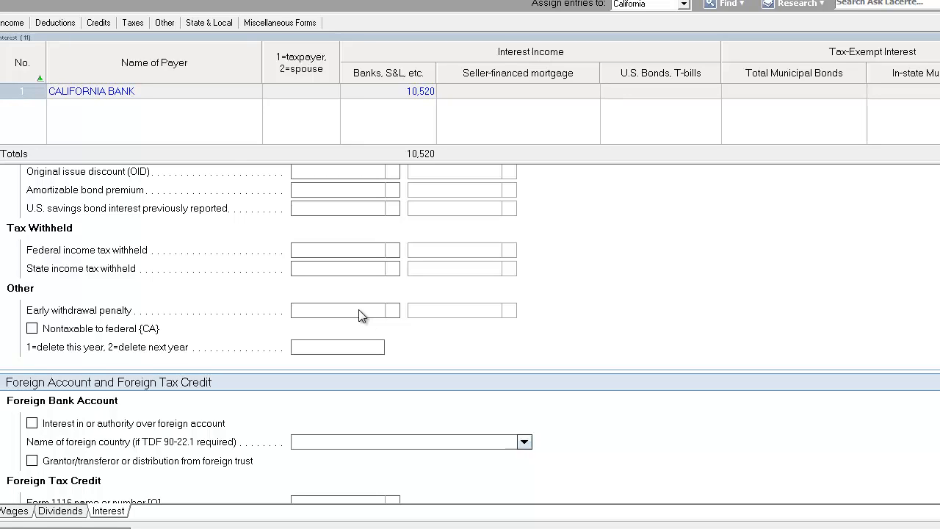
pyautogui.click(359, 309)
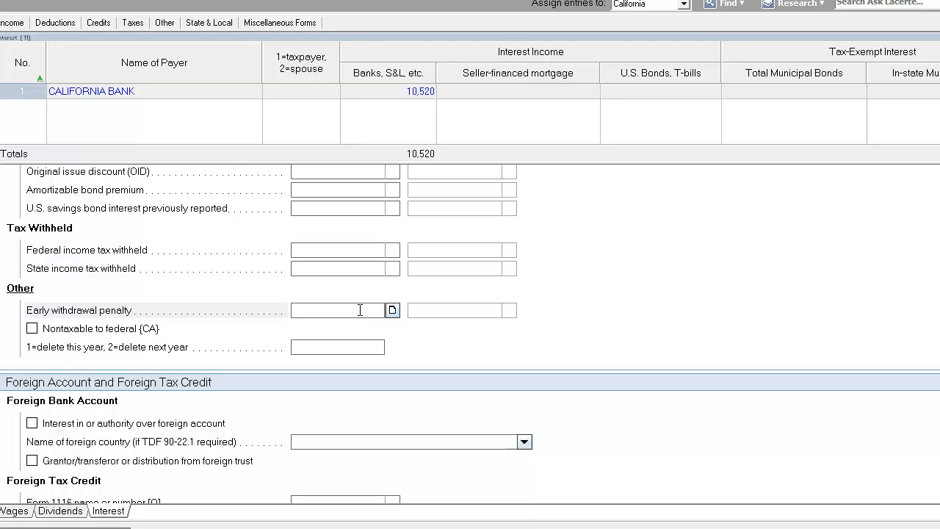
pyautogui.write('529')
pyautogui.press('Tab')
# Switch to the Form 1040 view and examine the income and adjusted gross income lines
pyautogui.click(359, 311)
pyautogui.moveTo(360, 310); pyautogui.dragTo(449, 307)
pyautogui.click(347, 309)
pyautogui.click(1, 4)
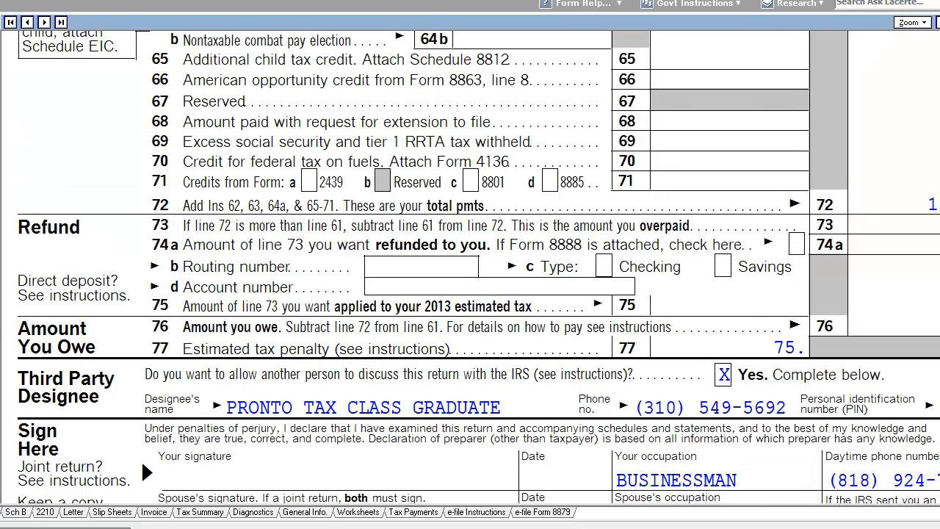
pyautogui.click(1, 393)
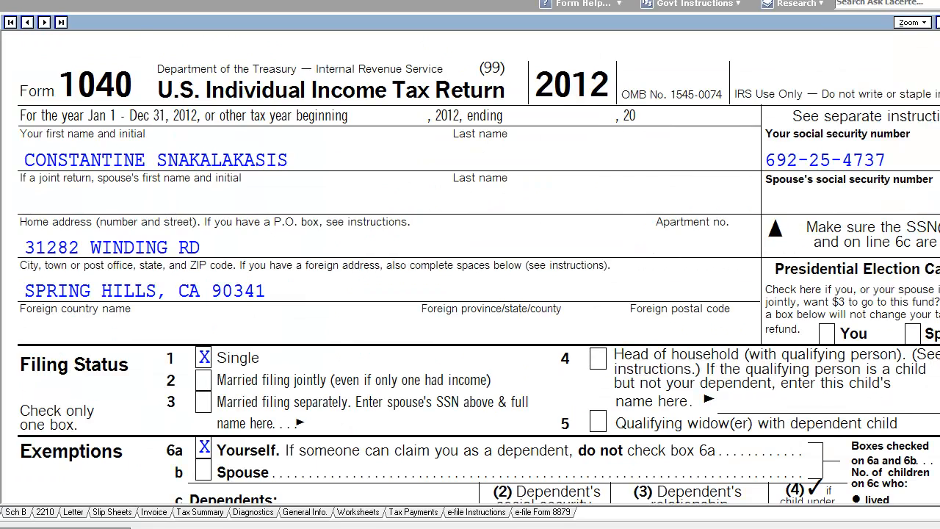
pyautogui.scroll(-12, 469, 265)
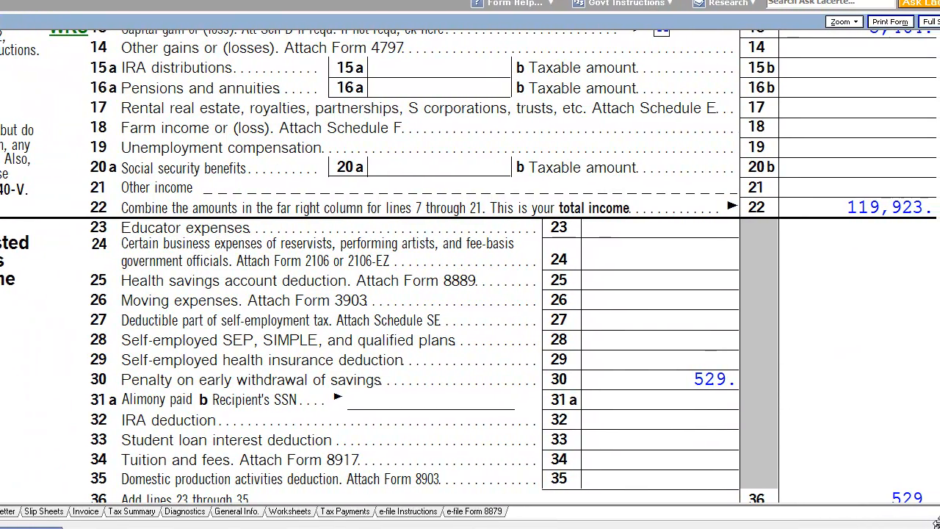
pyautogui.scroll(-2, 599, 424)
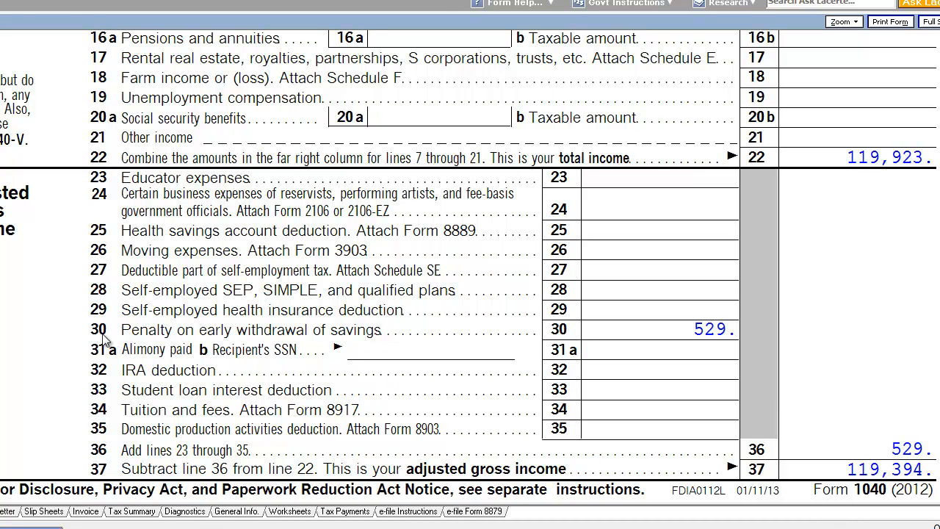
pyautogui.scroll(3, 697, 443)
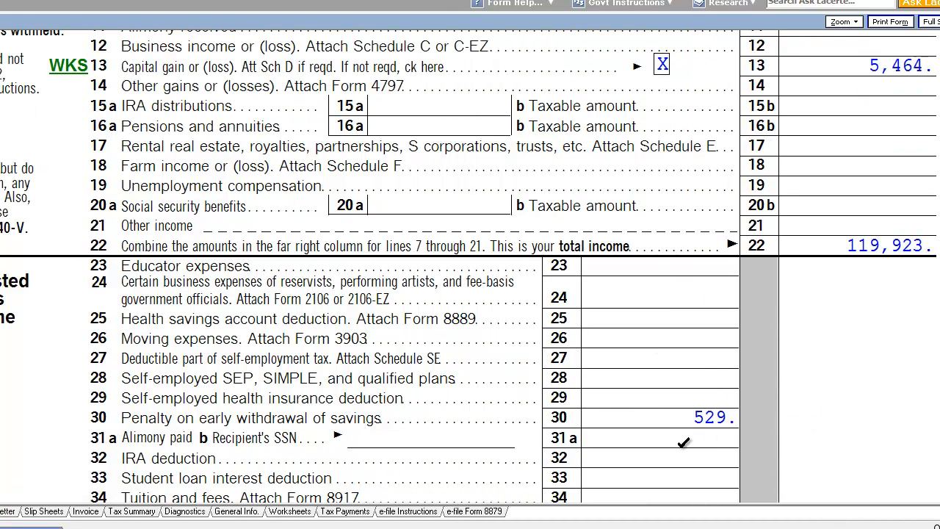
pyautogui.scroll(-3, 682, 442)
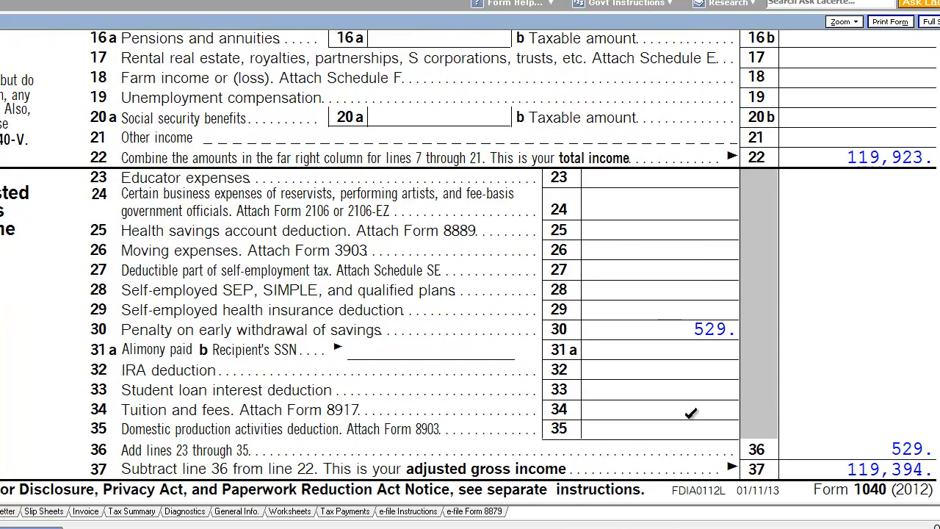
pyautogui.scroll(3, 659, 375)
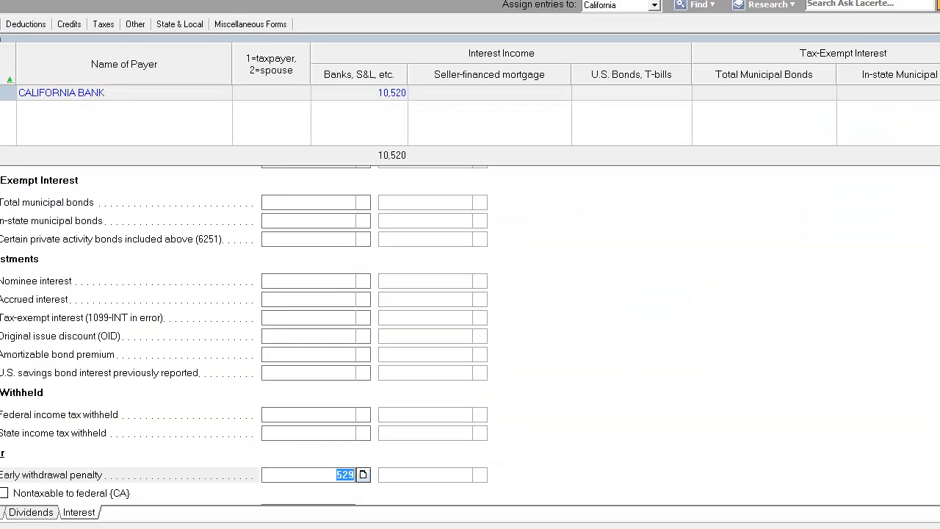
pyautogui.click(316, 202)
pyautogui.click(325, 220)
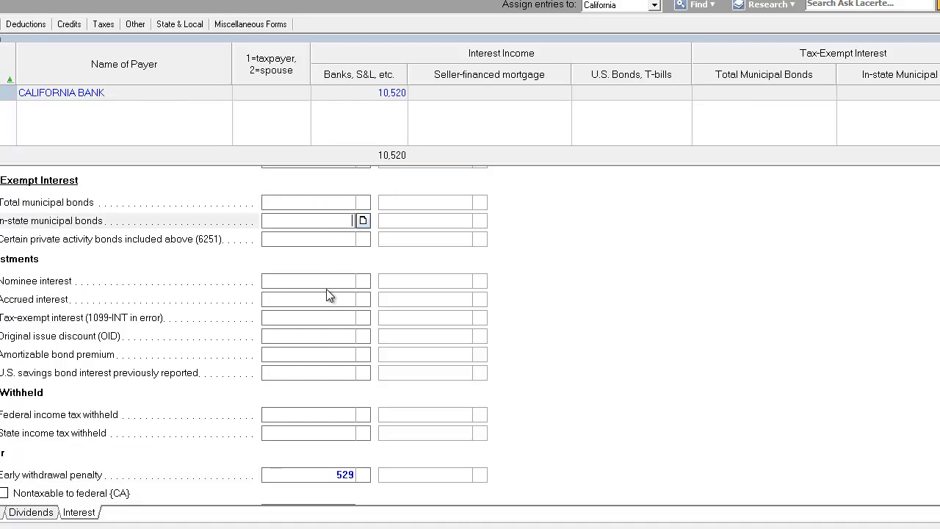
pyautogui.scroll(3, 328, 292)
pyautogui.scroll(2, 328, 294)
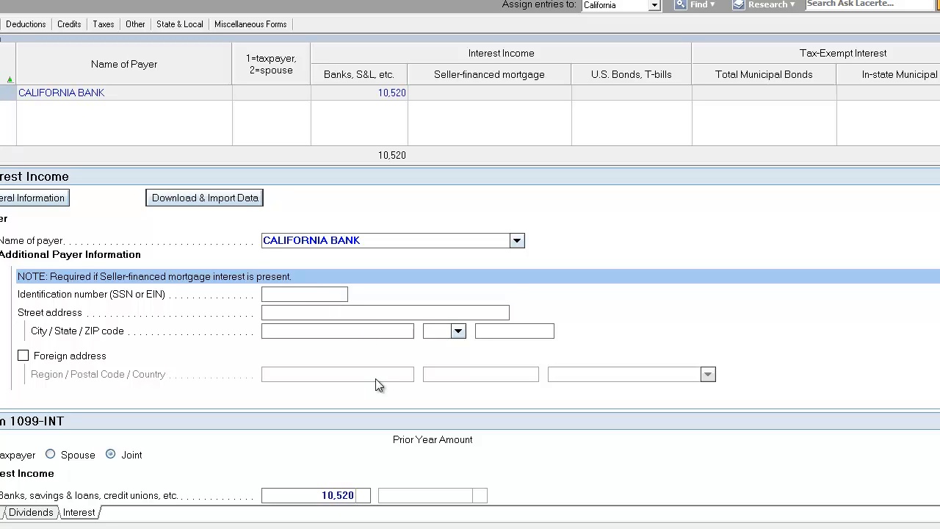
# Enter 2,014 of U.S. Bonds, T-bills interest for California Bank
pyautogui.click(535, 94)
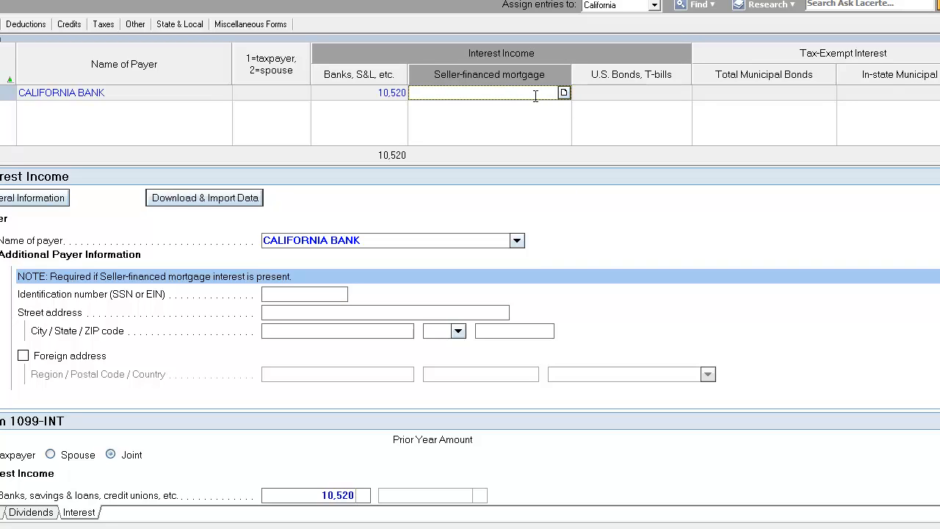
pyautogui.click(610, 96)
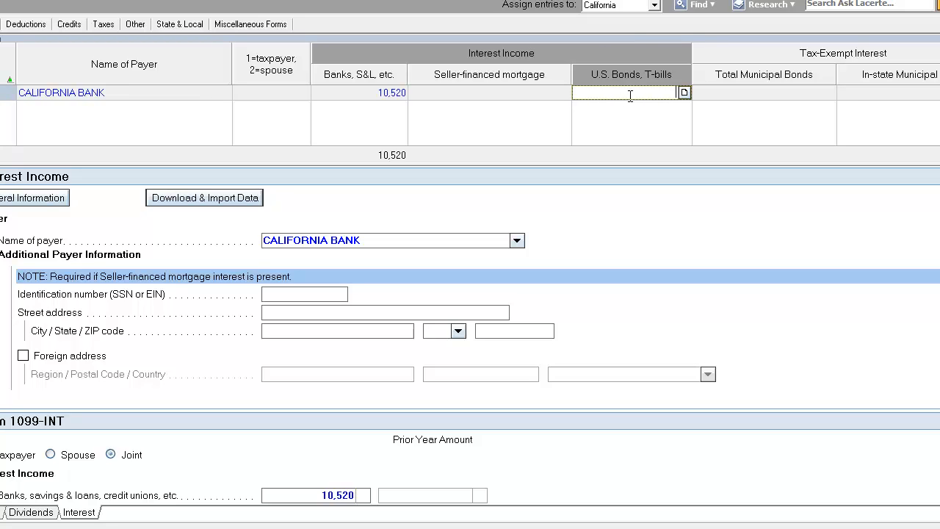
pyautogui.write('2014')
pyautogui.press('Tab')
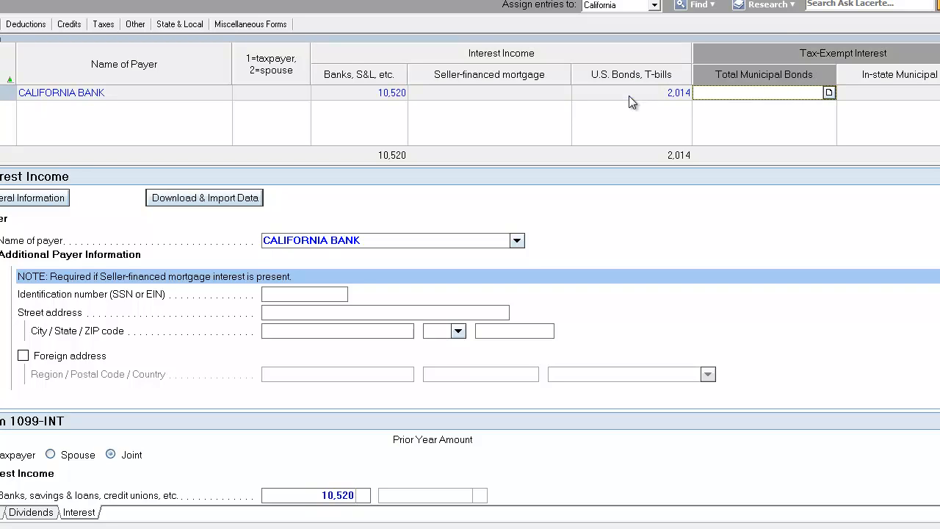
pyautogui.click(628, 95)
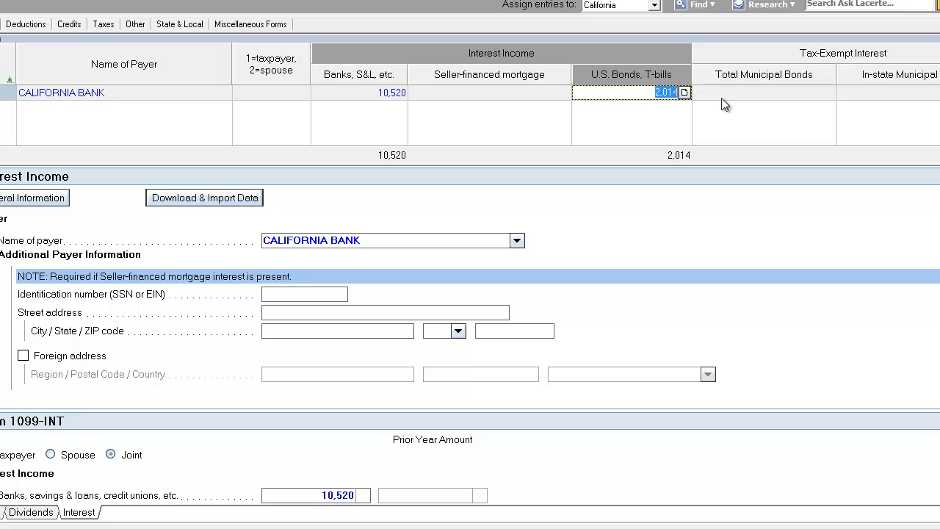
pyautogui.moveTo(639, 96); pyautogui.dragTo(696, 91)
pyautogui.click(644, 93)
pyautogui.click(365, 92)
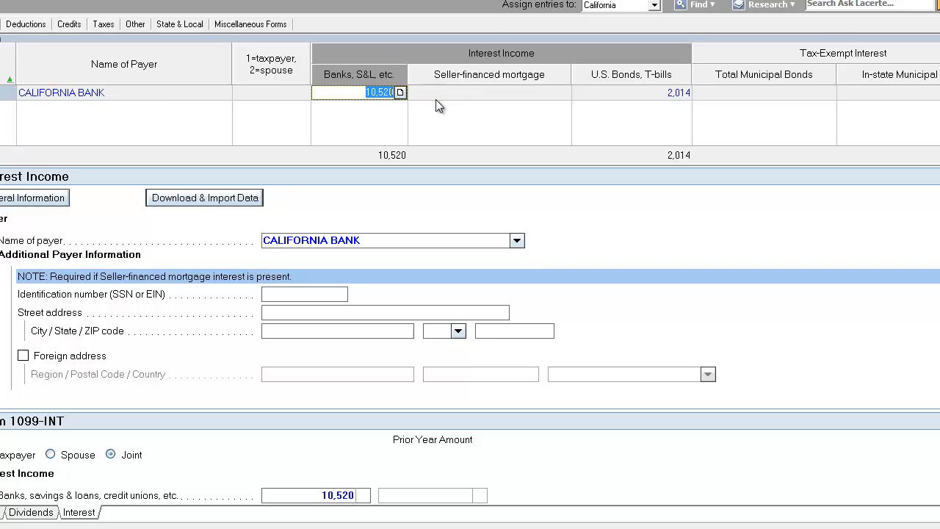
pyautogui.click(353, 93)
pyautogui.click(635, 93)
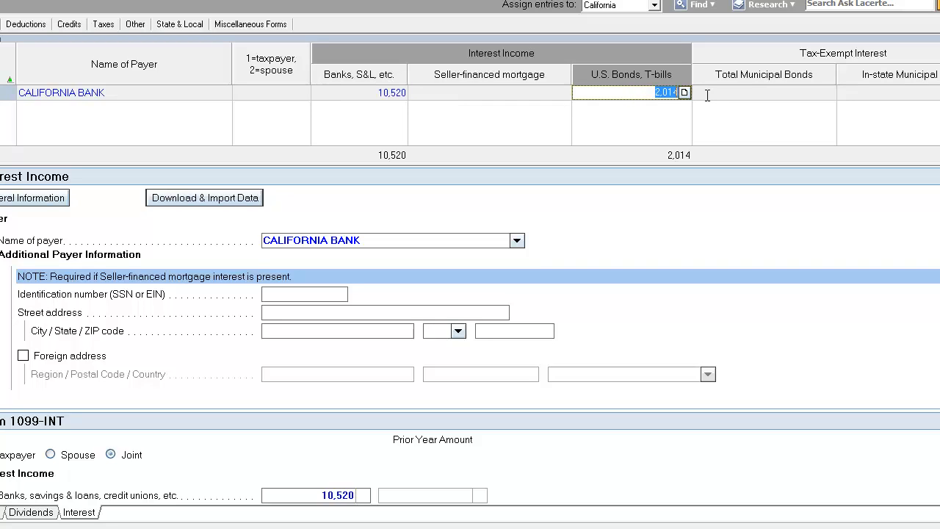
pyautogui.moveTo(643, 95); pyautogui.dragTo(712, 94)
pyautogui.click(645, 92)
pyautogui.click(472, 94)
pyautogui.click(647, 92)
pyautogui.click(647, 92)
pyautogui.click(388, 240)
pyautogui.click(649, 94)
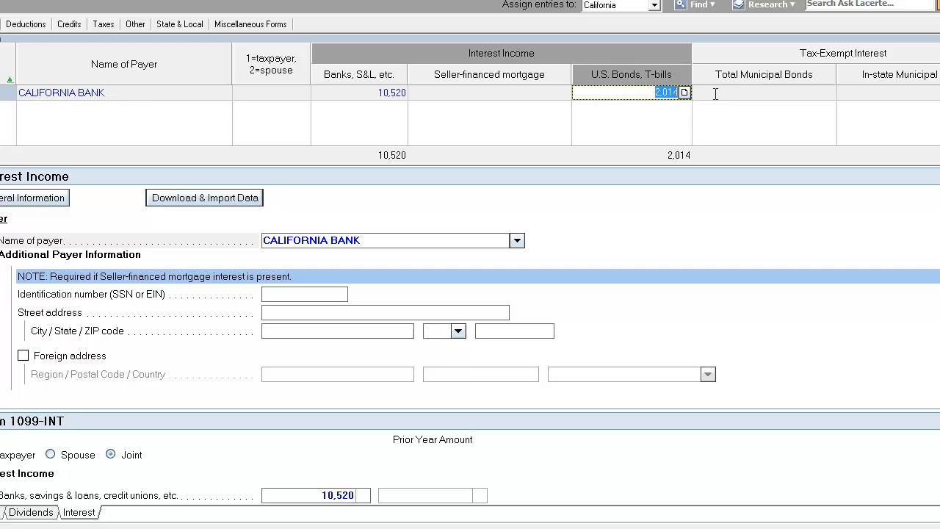
pyautogui.doubleClick(405, 238)
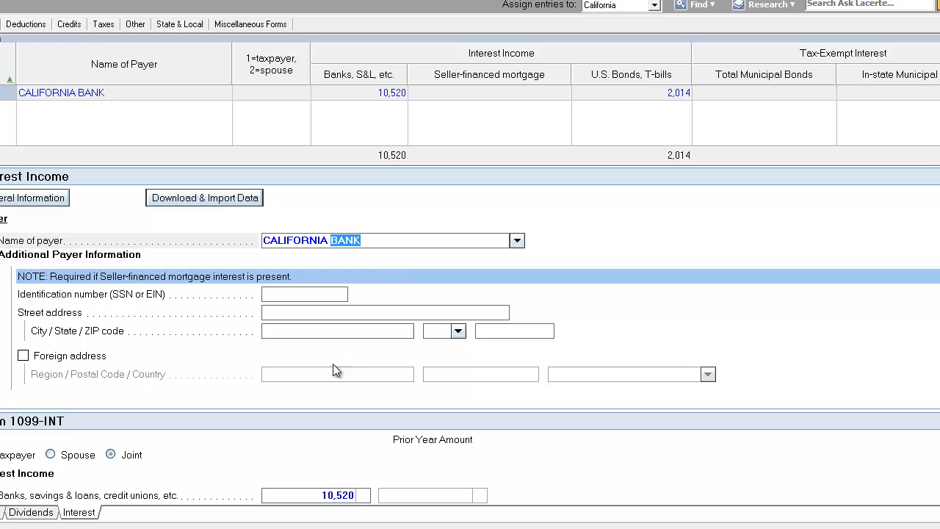
pyautogui.click(294, 329)
# Enter 253 of federal income tax withheld and 215 of state income tax withheld on the 1099-INT
pyautogui.scroll(-4, 295, 309)
pyautogui.scroll(-2, 295, 357)
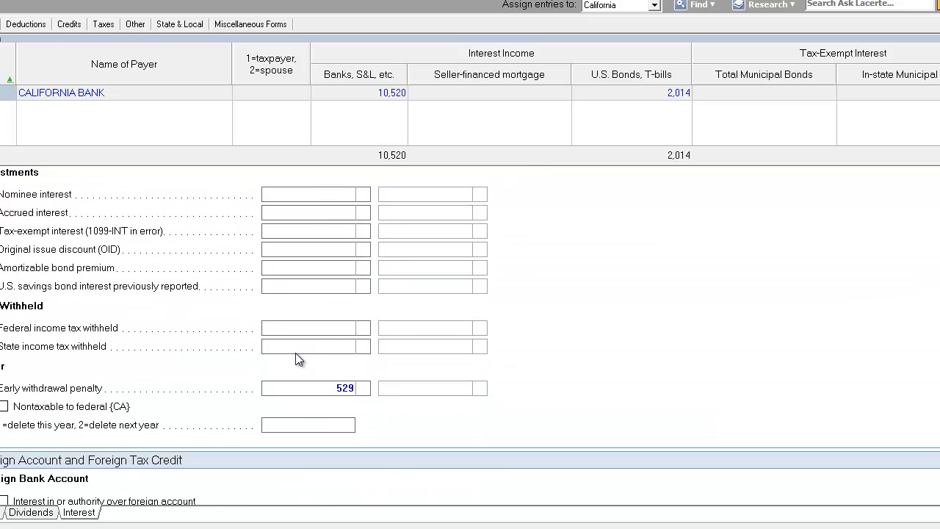
pyautogui.click(326, 327)
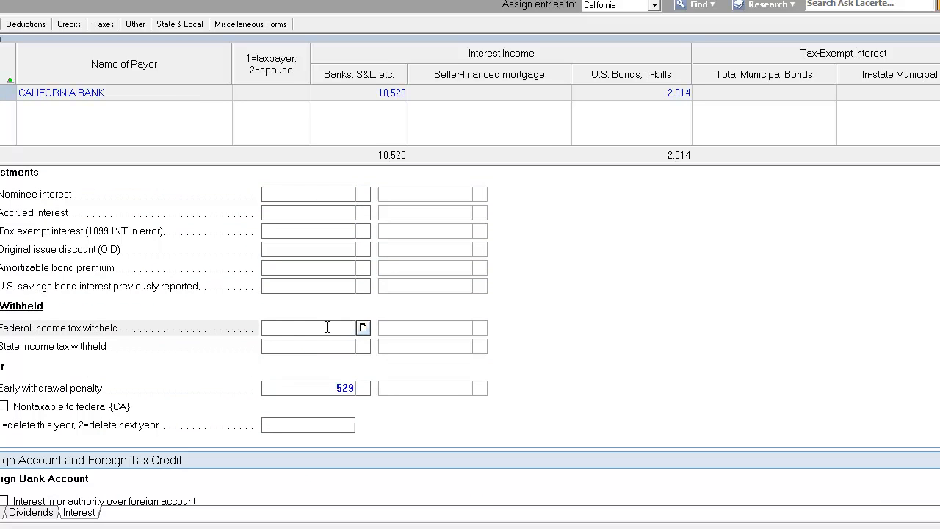
pyautogui.write('253')
pyautogui.click(310, 346)
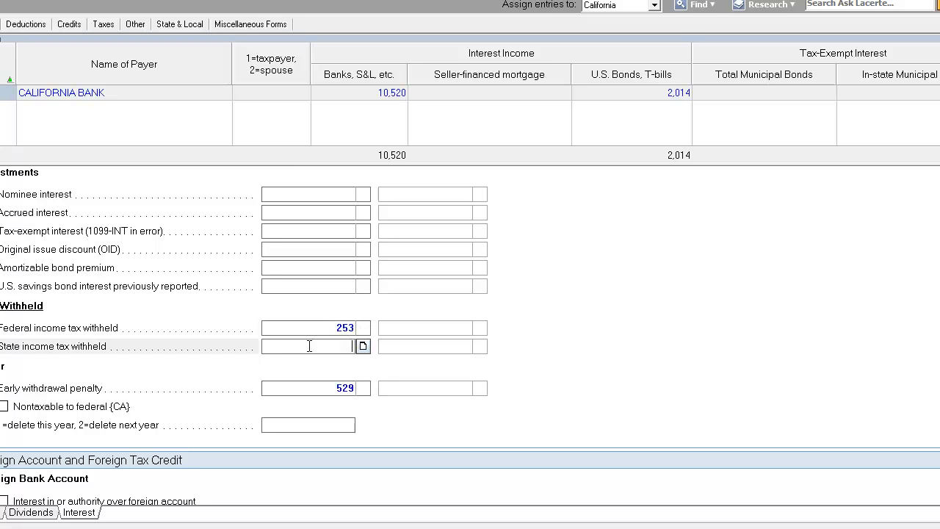
pyautogui.write('215')
pyautogui.click(325, 334)
pyautogui.click(331, 344)
pyautogui.click(326, 389)
# Set the foreign tax credit category of income to Passive Category Income
pyautogui.scroll(-3, 326, 392)
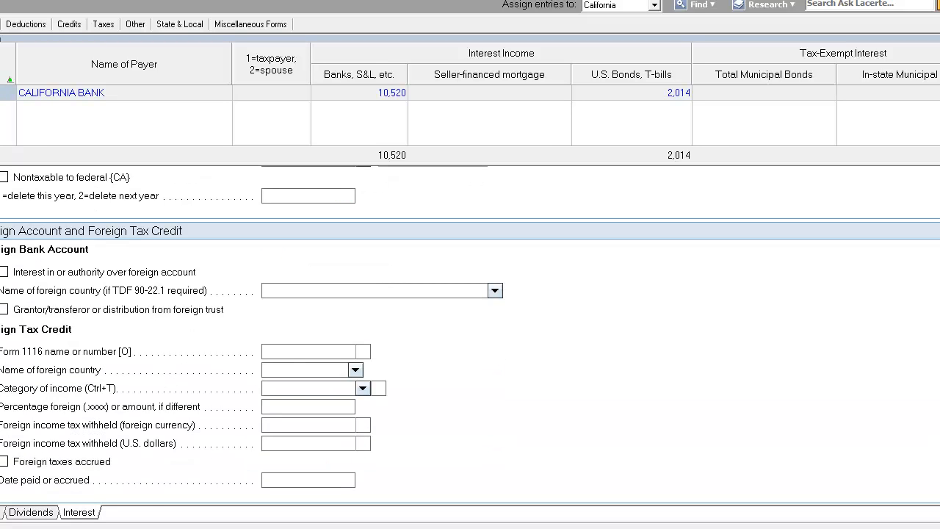
pyautogui.scroll(-1, 470, 330)
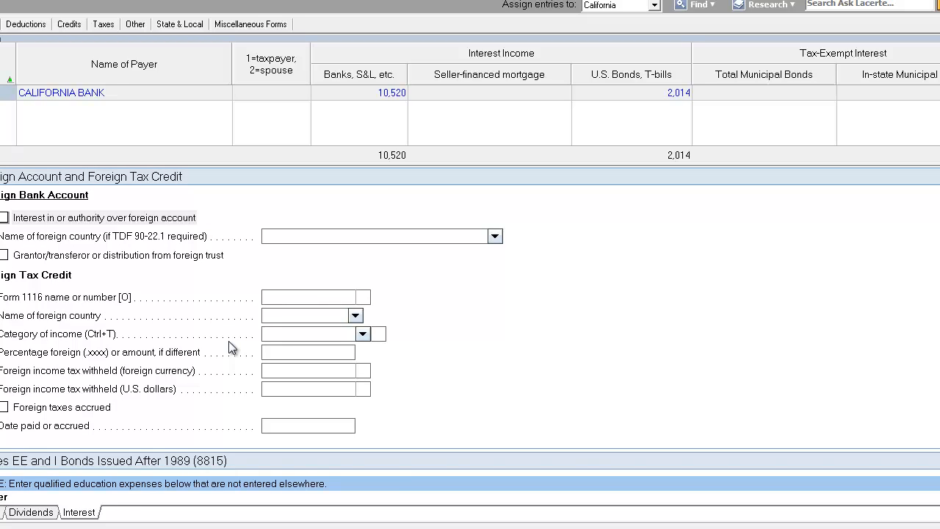
pyautogui.click(361, 333)
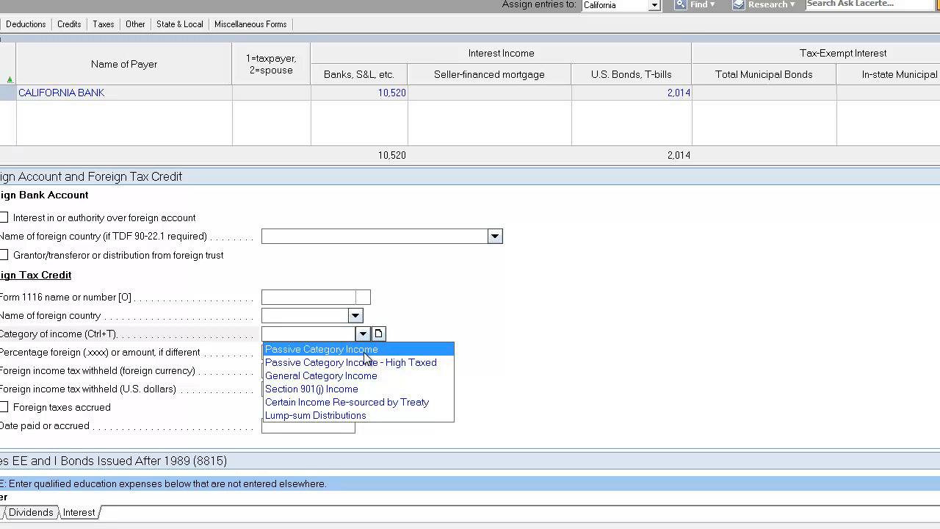
pyautogui.click(364, 353)
pyautogui.click(315, 352)
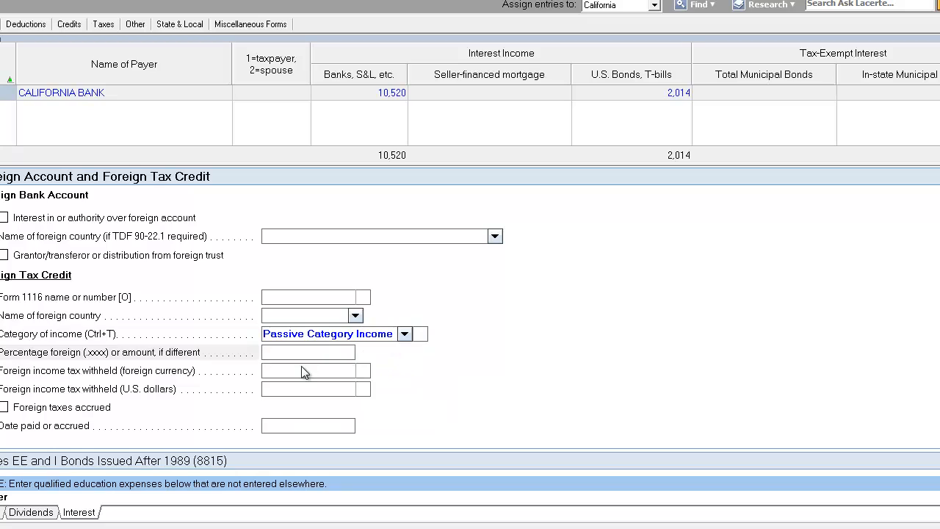
# Enter 25 of foreign income tax withheld in U.S. dollars
pyautogui.click(303, 370)
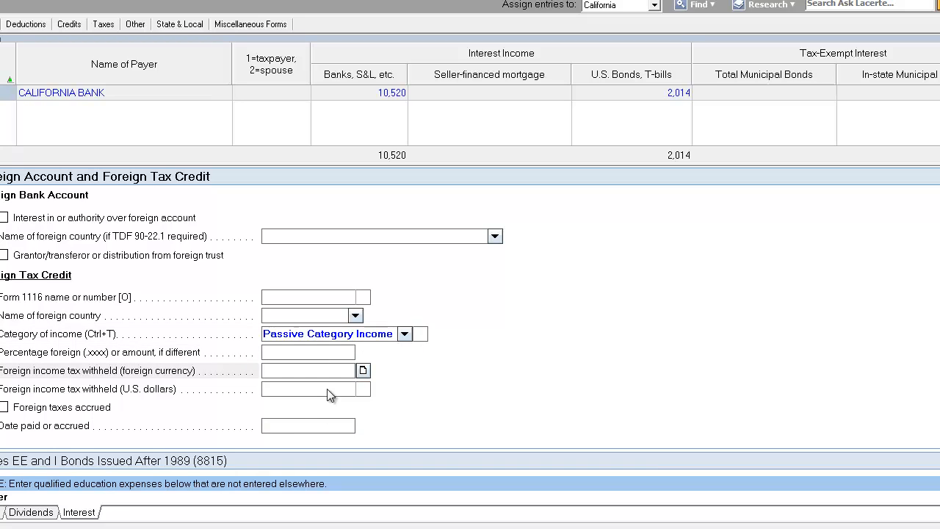
pyautogui.click(329, 389)
pyautogui.write('25')
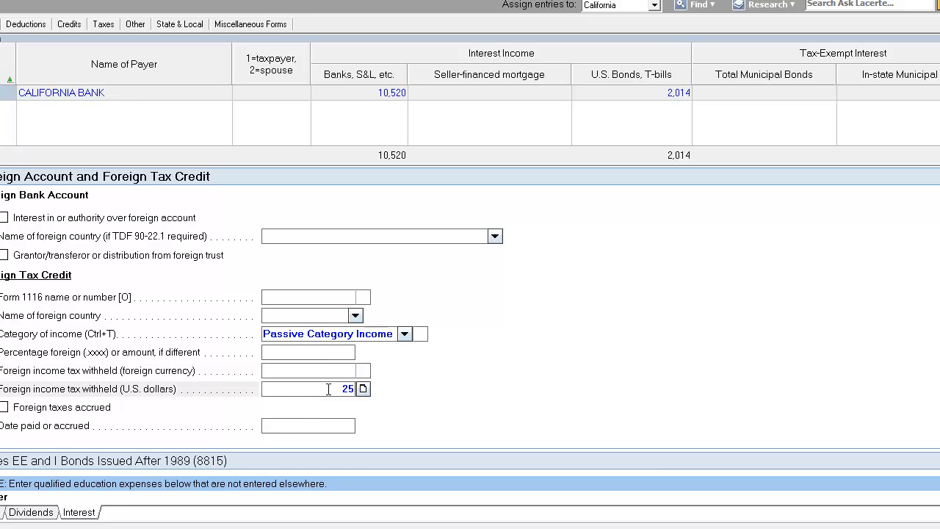
pyautogui.press('Return')
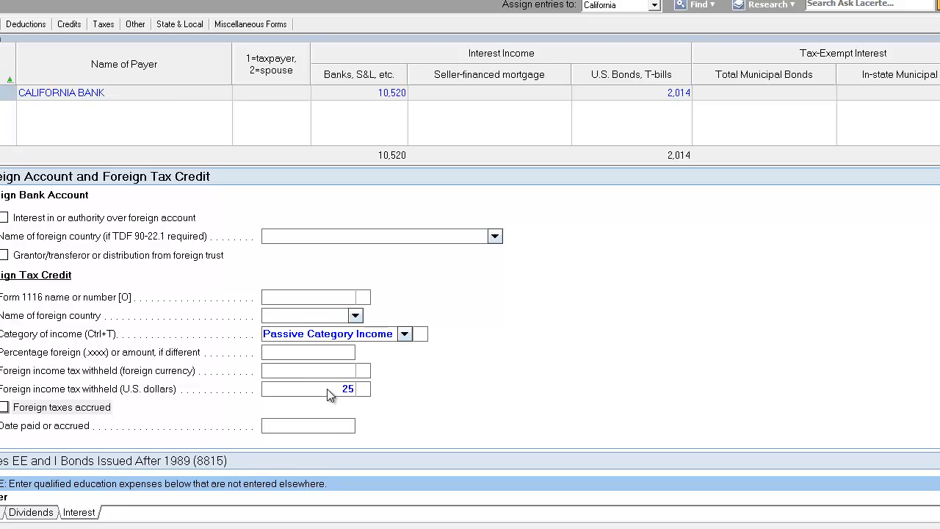
pyautogui.click(326, 388)
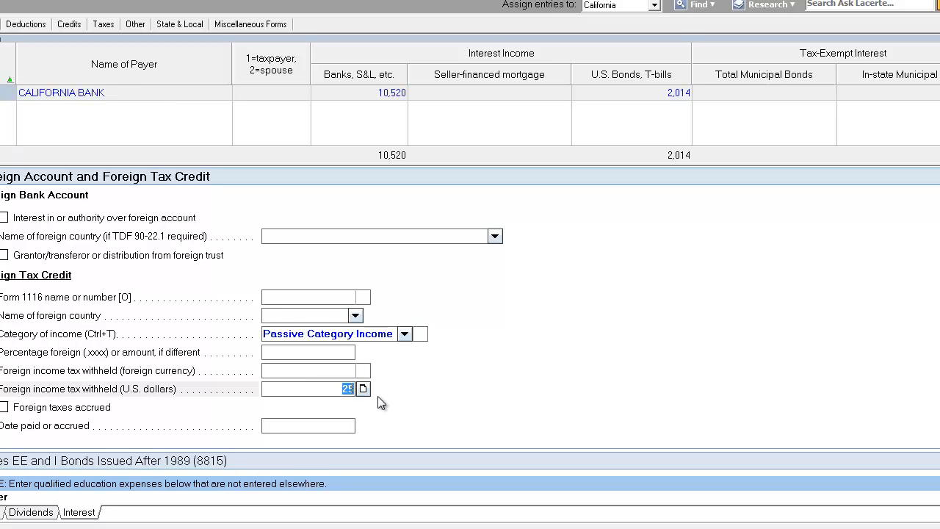
pyautogui.click(329, 371)
pyautogui.click(323, 385)
# Switch to the Form 1040 view and review the income, adjusted gross income and tax credit lines
pyautogui.click(14, 1)
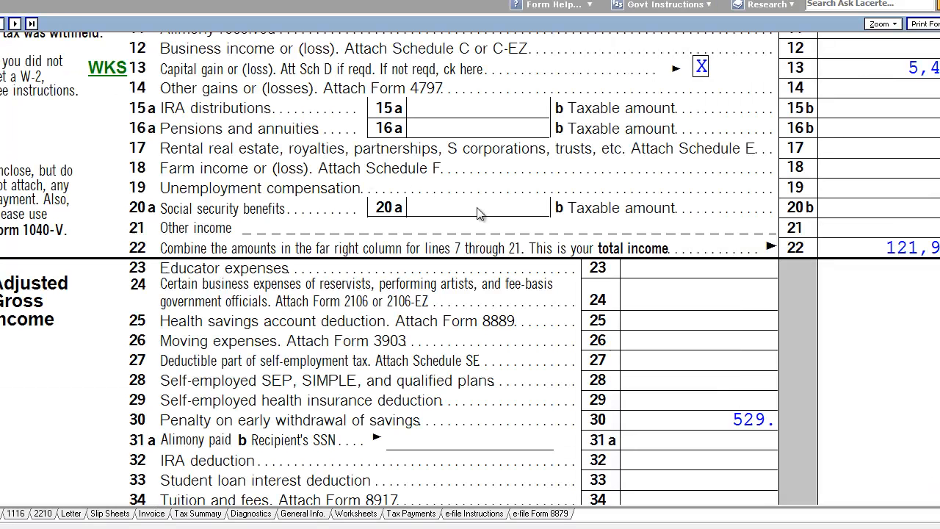
pyautogui.scroll(2, 688, 252)
pyautogui.scroll(2, 561, 351)
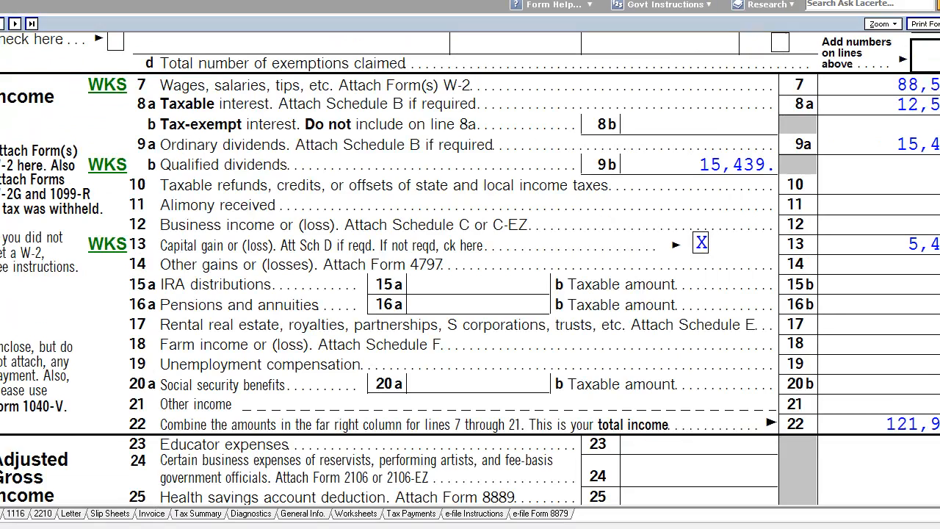
pyautogui.scroll(-10, 773, 323)
pyautogui.scroll(-4, 773, 327)
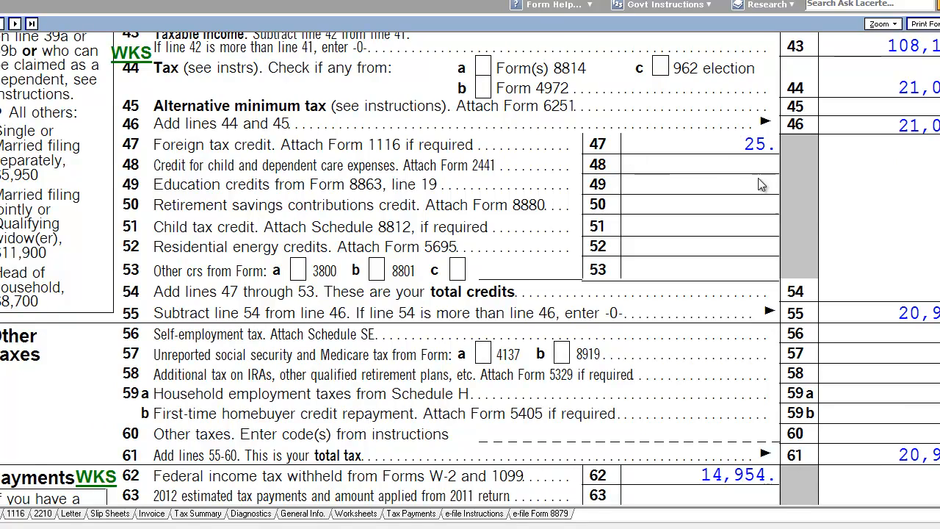
pyautogui.scroll(2, 764, 183)
pyautogui.scroll(2, 829, 254)
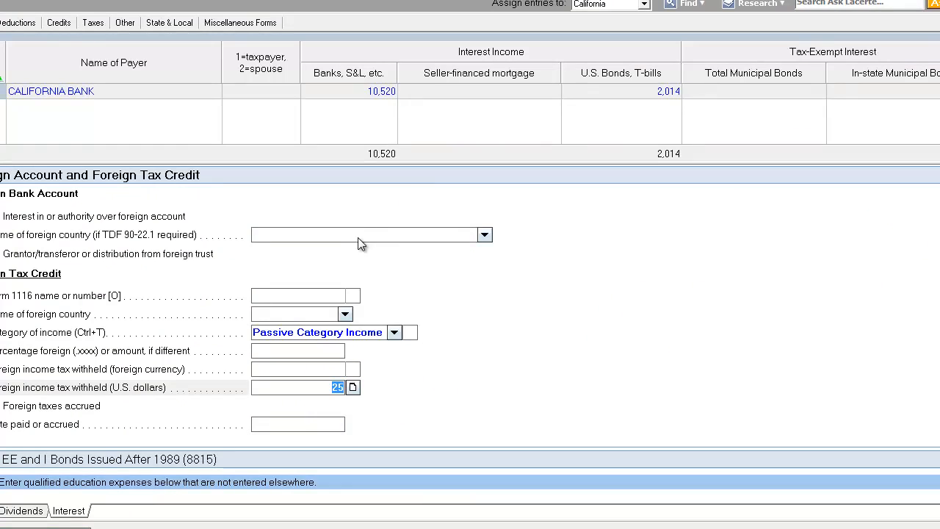
# Open the Dispositions input screen and enter a quantity of 2000 for the first sale
pyautogui.click(358, 236)
pyautogui.click(285, 301)
pyautogui.click(287, 311)
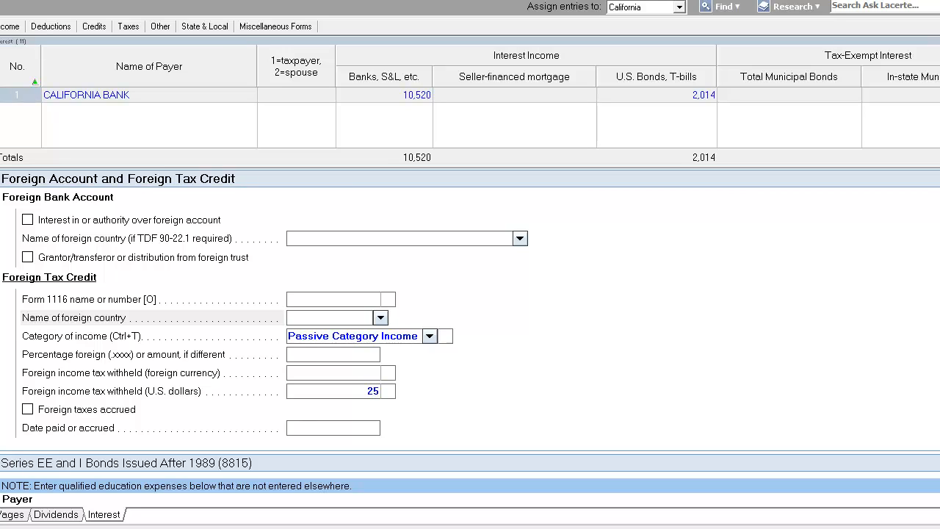
pyautogui.press('Escape')
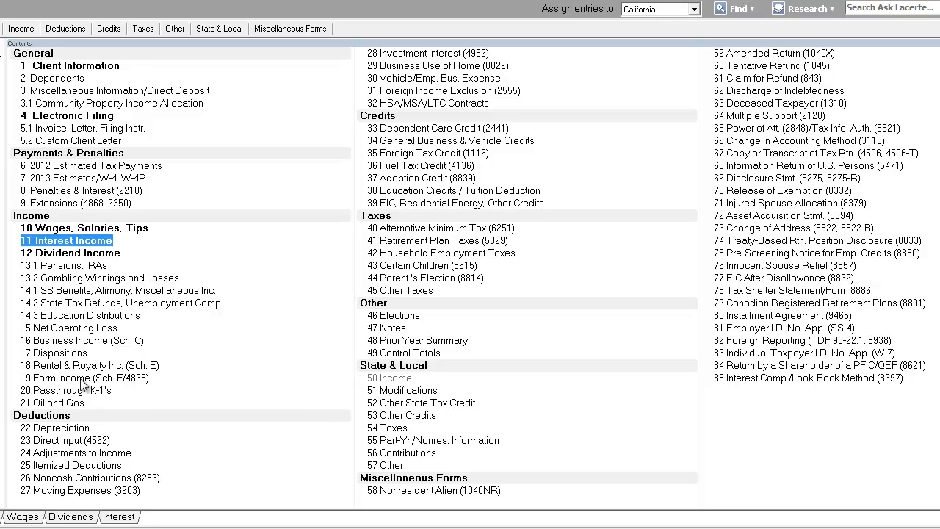
pyautogui.doubleClick(79, 356)
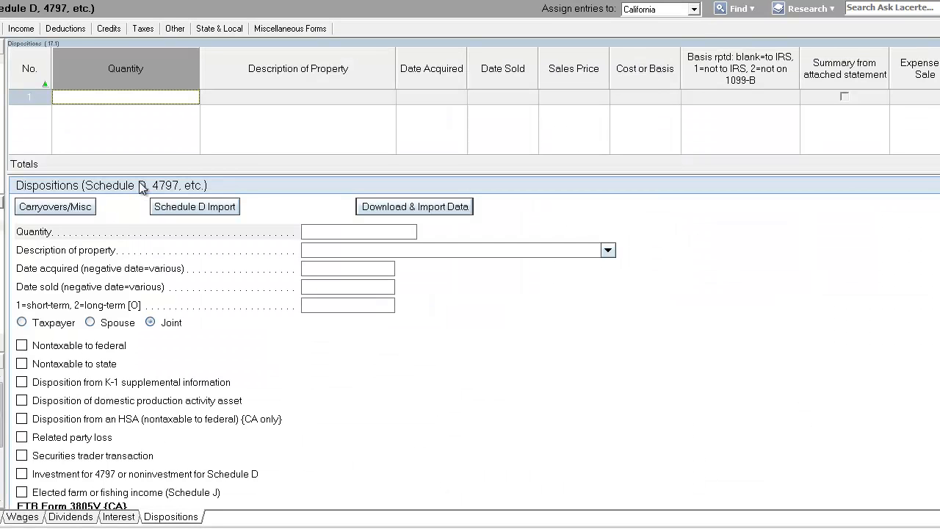
pyautogui.write('2000')
pyautogui.press('Tab')
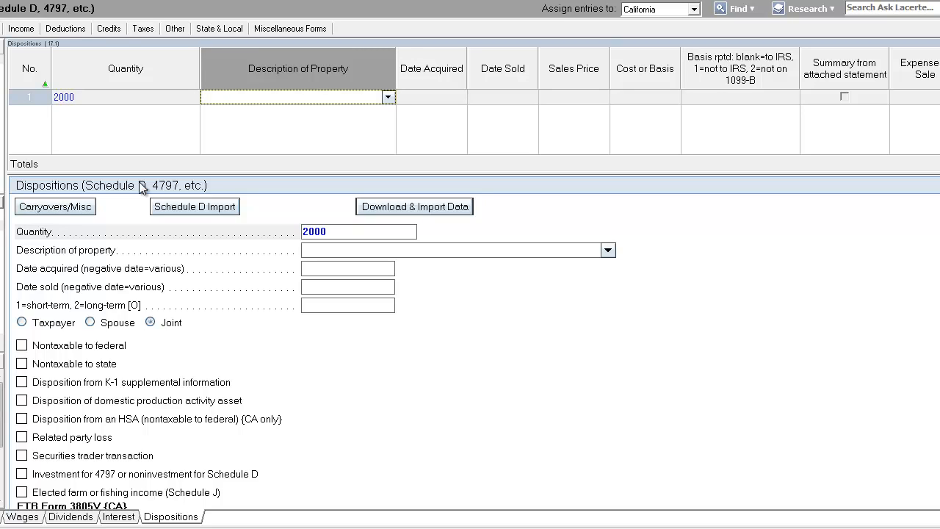
# Describe the sold property as BBRY
pyautogui.write('BB')
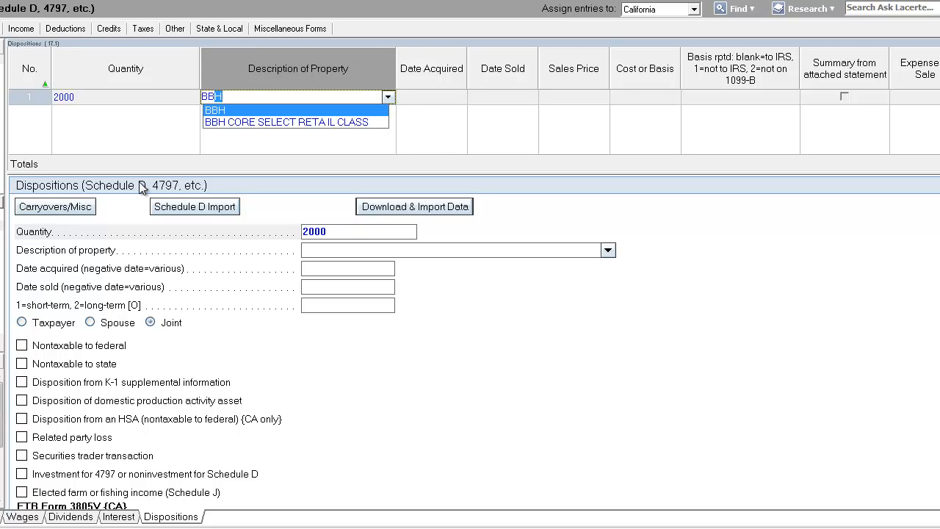
pyautogui.write('RY')
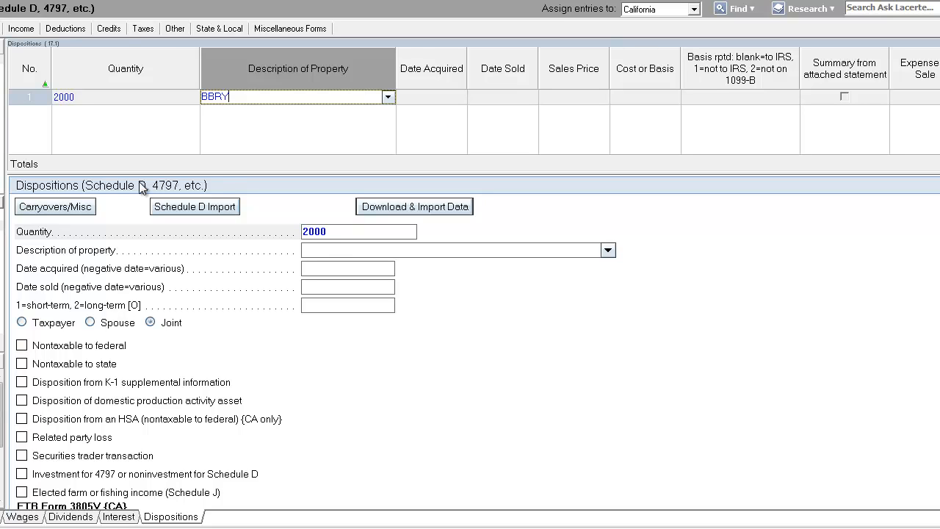
pyautogui.press('Tab')
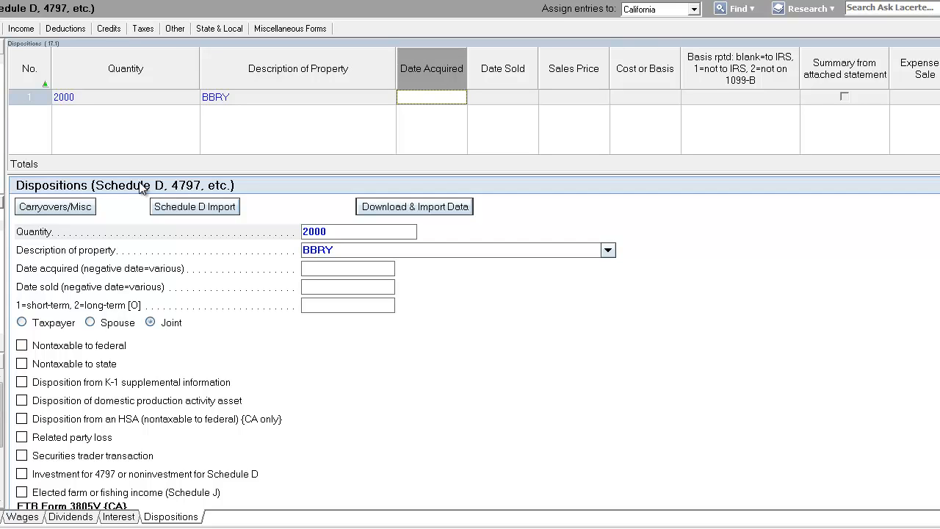
# Set the date acquired to 1/1/2012 and the date sold to 1/8/2012
pyautogui.write('010112')
pyautogui.press('Tab')
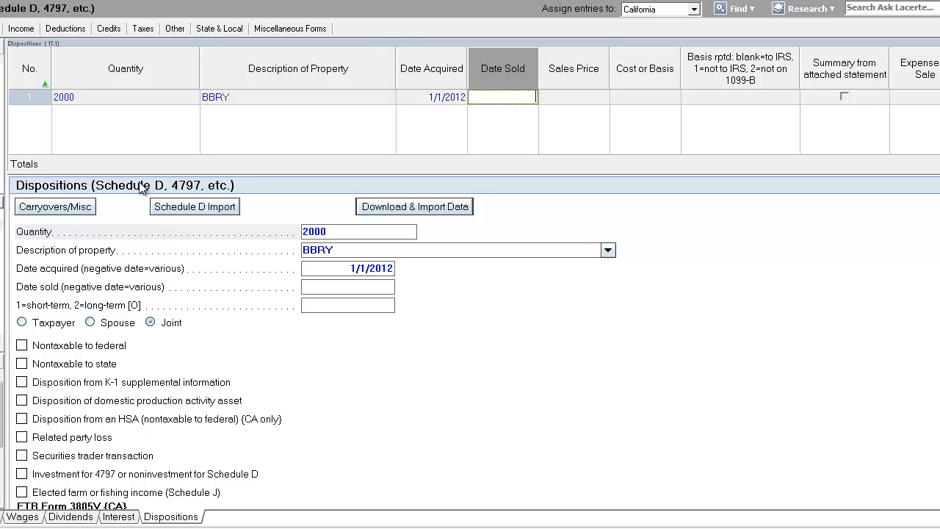
pyautogui.write('010812')
pyautogui.press('Tab')
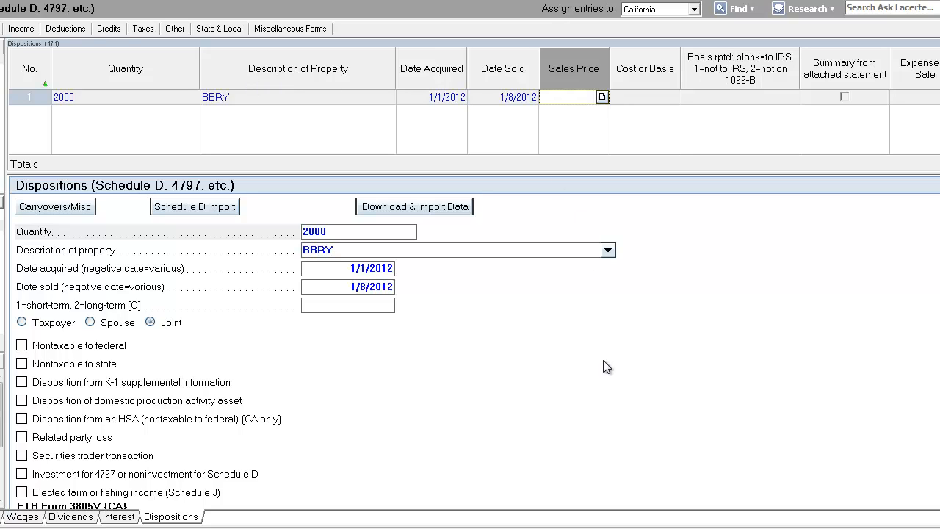
# Enter a sales price of 40,382 and a cost or basis of 15,252
pyautogui.write('40')
pyautogui.write('383')
pyautogui.click(660, 98)
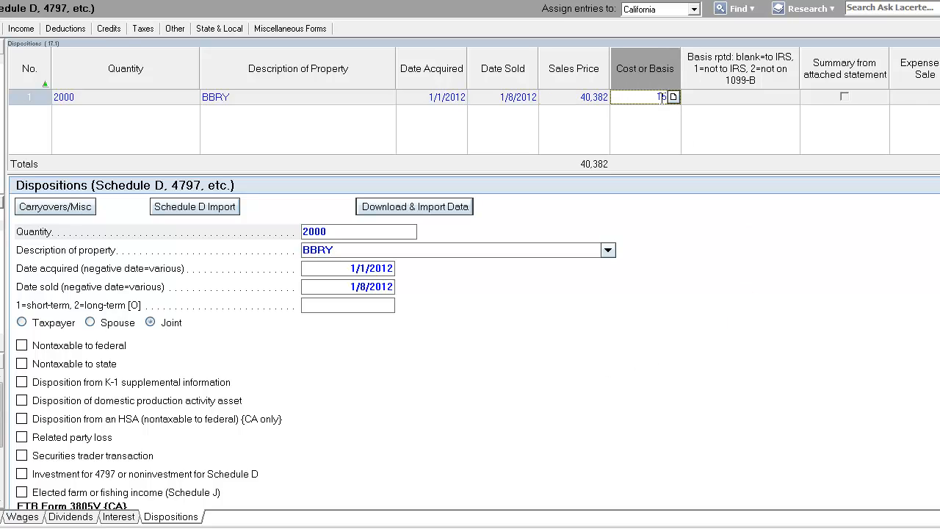
pyautogui.write('15,252')
pyautogui.press('Tab')
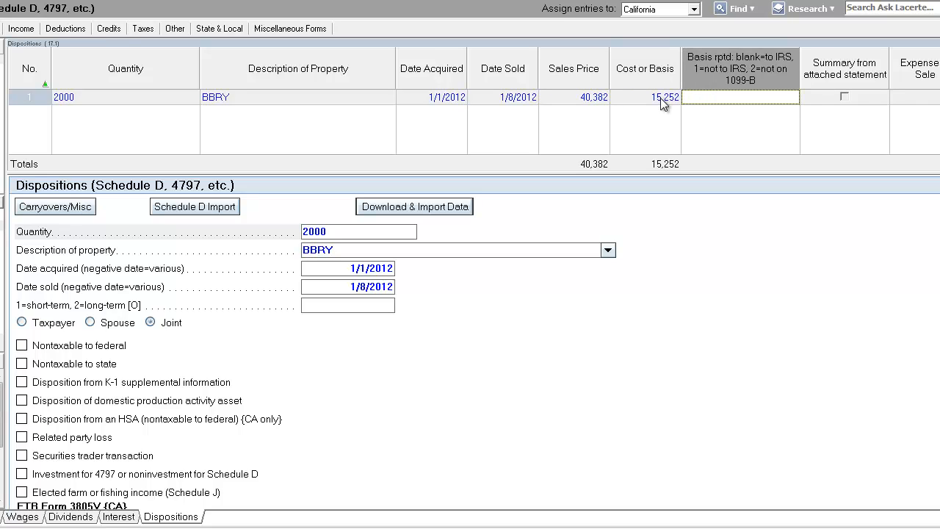
pyautogui.click(650, 100)
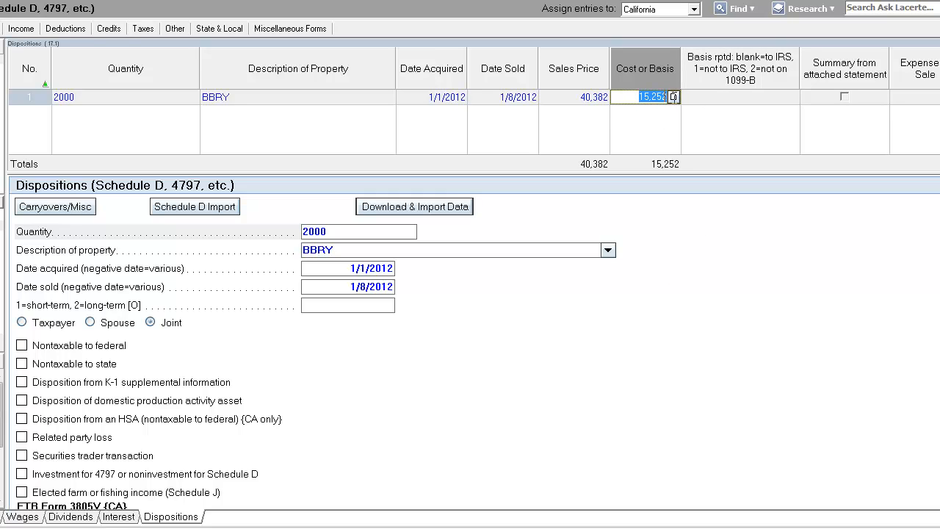
# Examine the sales price and cost or basis cells of the BBRY disposition row
pyautogui.click(582, 102)
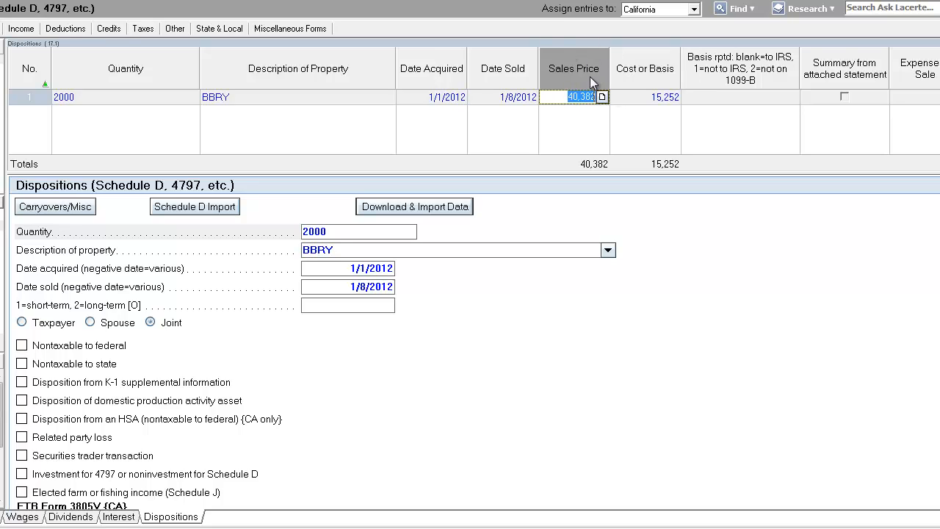
pyautogui.click(655, 102)
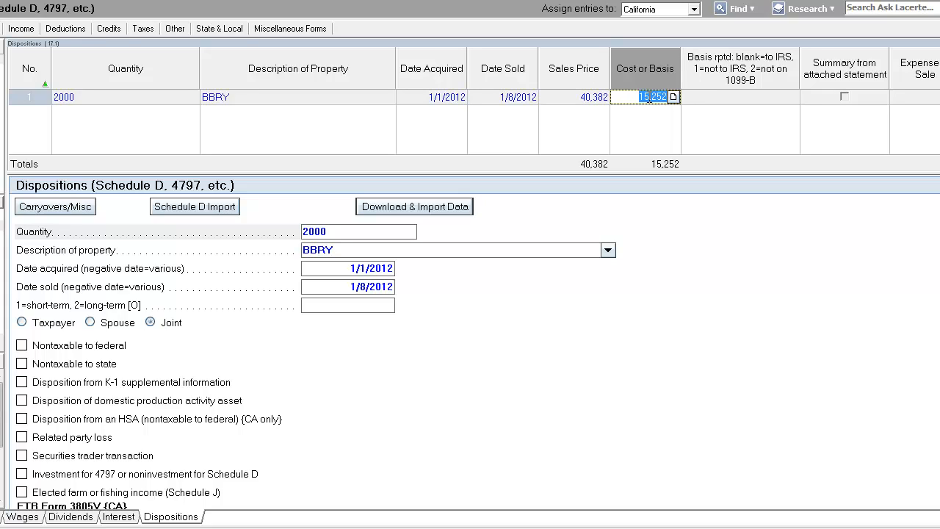
pyautogui.click(737, 99)
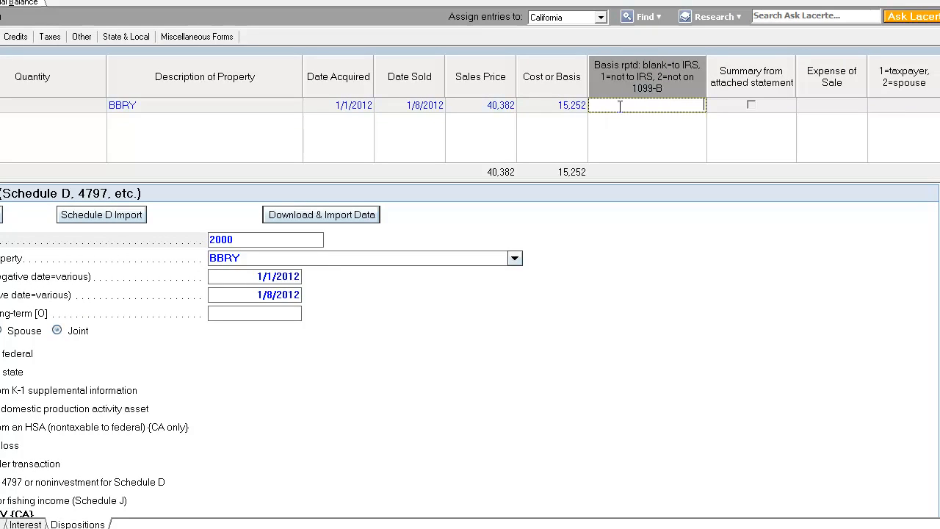
pyautogui.hotkey('shift', 'Tab')
pyautogui.press('Tab')
pyautogui.hotkey('shift', 'Tab')
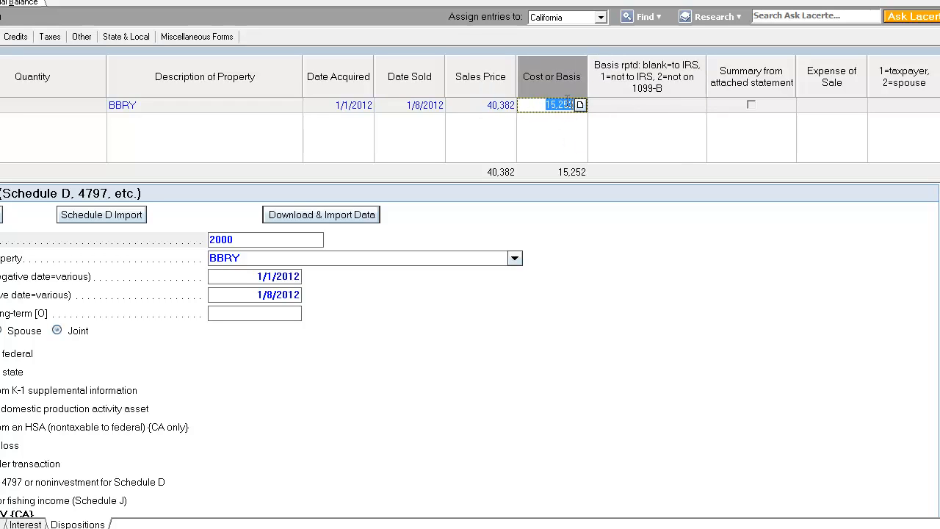
pyautogui.moveTo(533, 107); pyautogui.dragTo(610, 107)
pyautogui.click(508, 109)
pyautogui.moveTo(472, 103); pyautogui.dragTo(526, 108)
pyautogui.click(527, 107)
pyautogui.click(533, 107)
pyautogui.moveTo(545, 107); pyautogui.dragTo(581, 107)
pyautogui.click(645, 110)
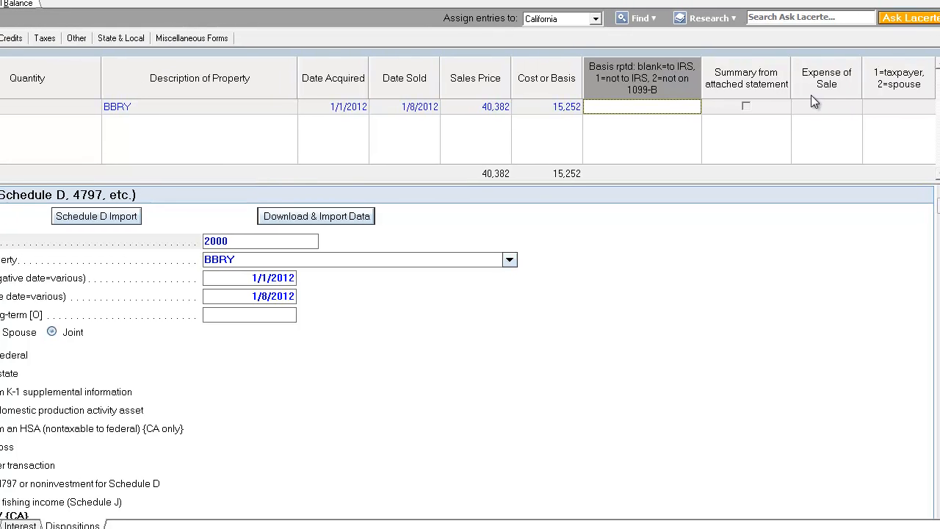
# Review the BBRY disposition's acquisition and sale dates and amounts, and close the Dispositions screen back to the contents list
pyautogui.click(250, 240)
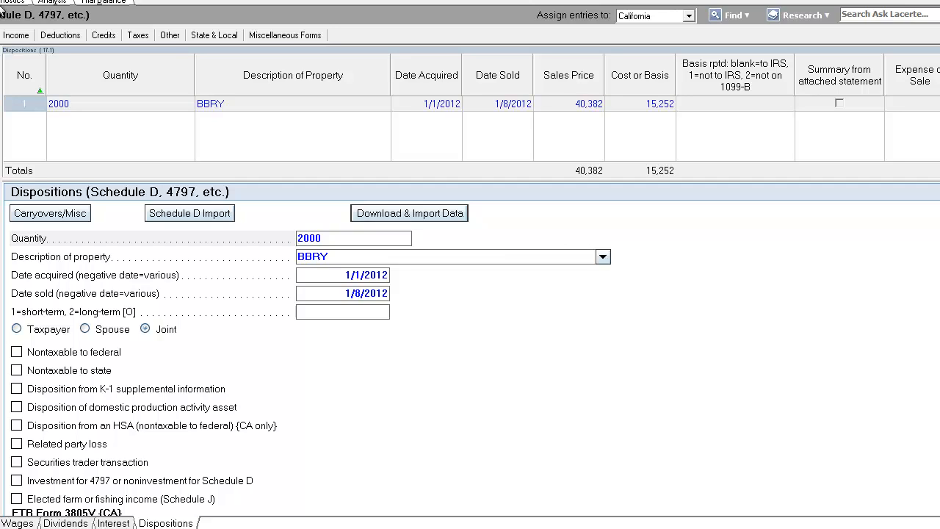
pyautogui.click(485, 104)
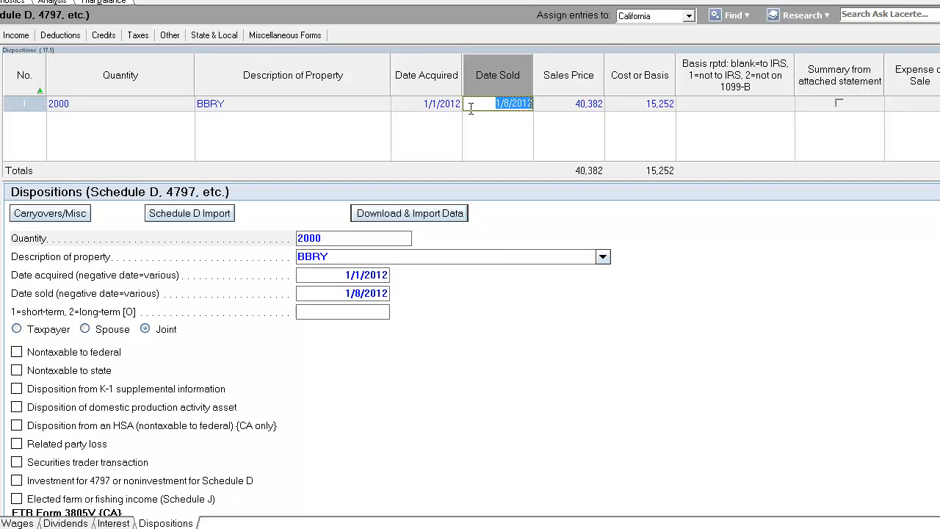
pyautogui.click(408, 104)
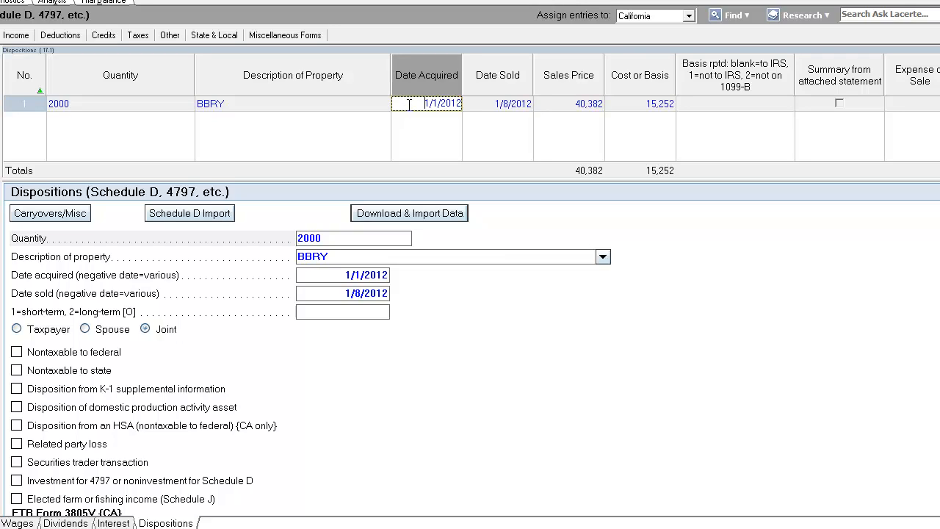
pyautogui.click(487, 104)
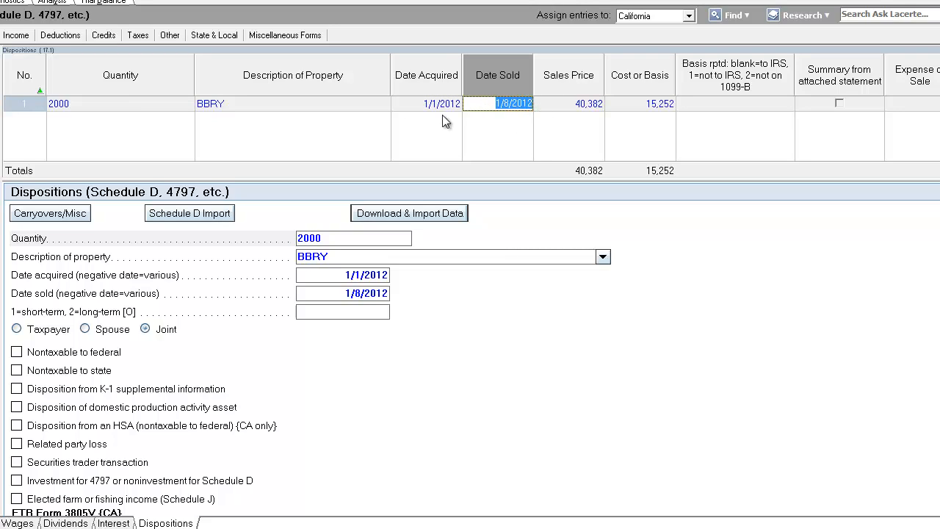
pyautogui.click(420, 104)
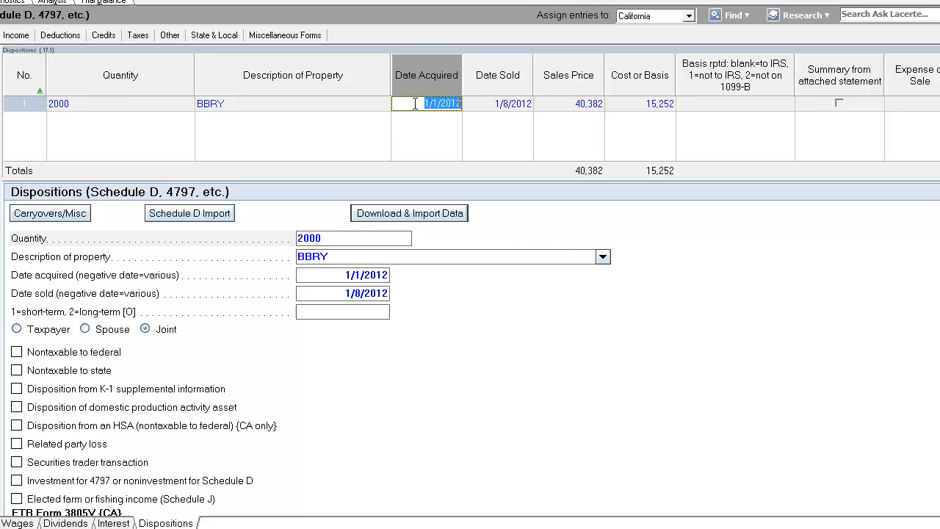
pyautogui.click(491, 104)
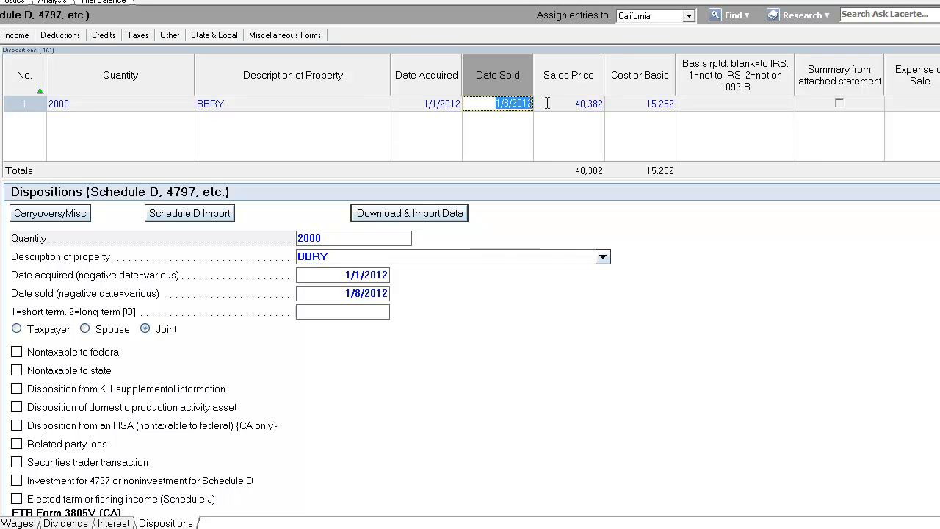
pyautogui.click(423, 104)
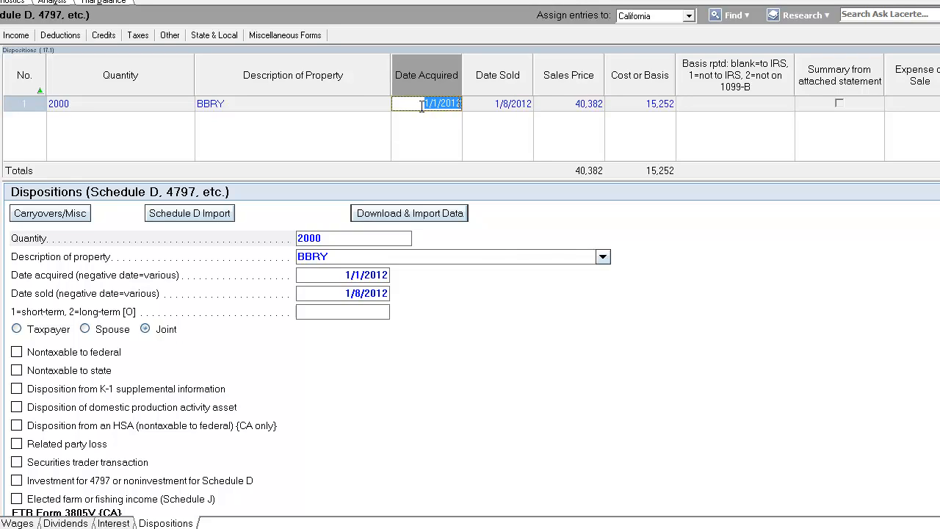
pyautogui.click(494, 107)
pyautogui.click(494, 107)
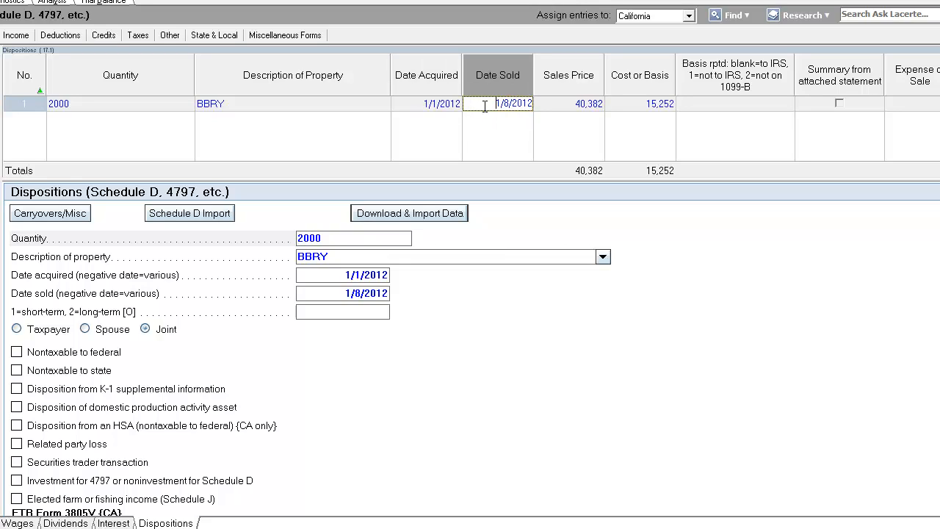
pyautogui.click(563, 108)
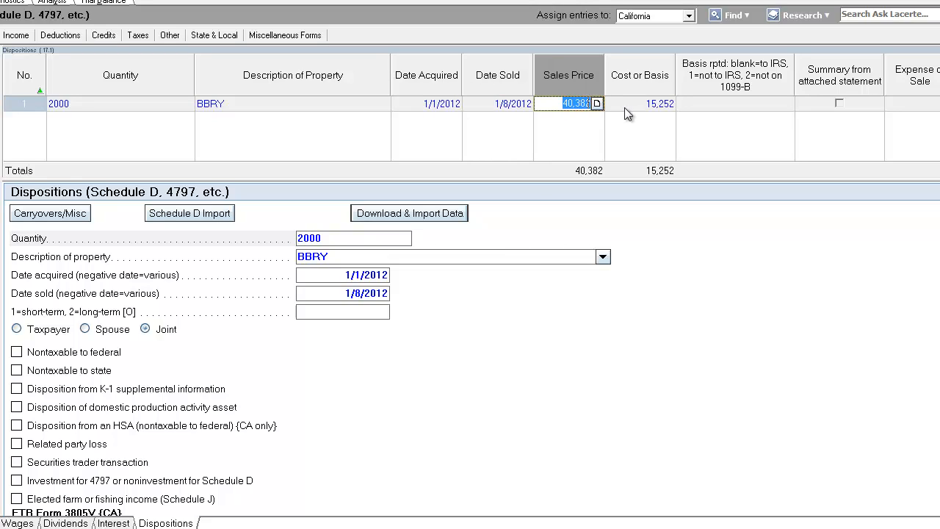
pyautogui.click(628, 108)
pyautogui.moveTo(629, 107); pyautogui.dragTo(687, 103)
pyautogui.click(562, 108)
pyautogui.click(560, 107)
pyautogui.click(617, 106)
pyautogui.click(632, 103)
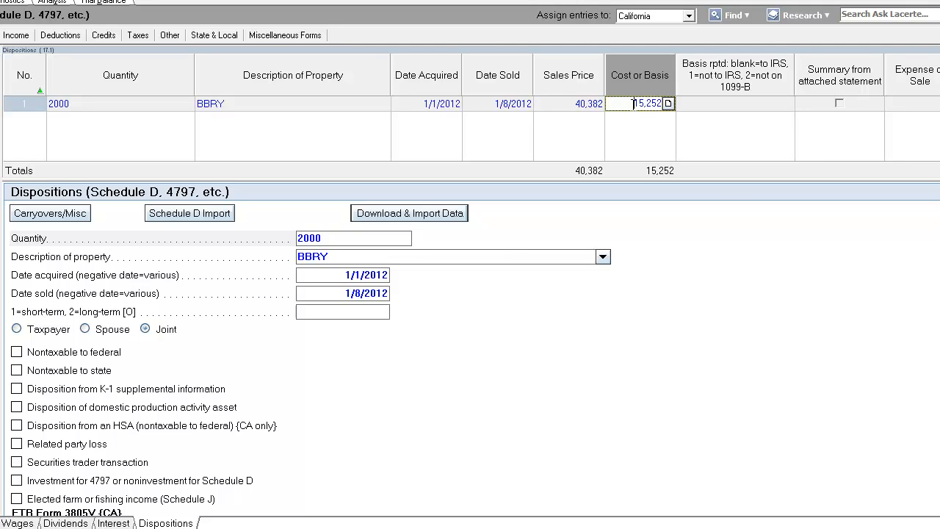
pyautogui.moveTo(632, 103); pyautogui.dragTo(700, 114)
pyautogui.click(635, 104)
pyautogui.click(502, 104)
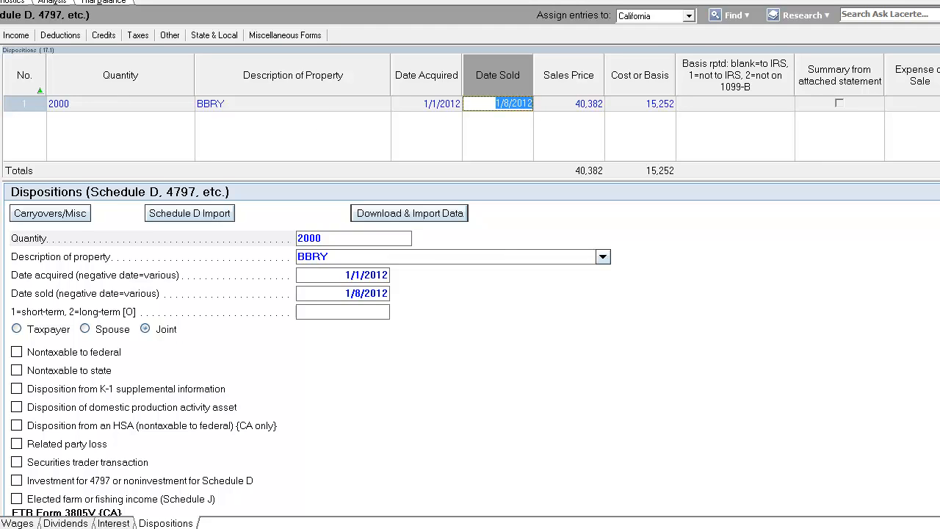
pyautogui.press('Escape')
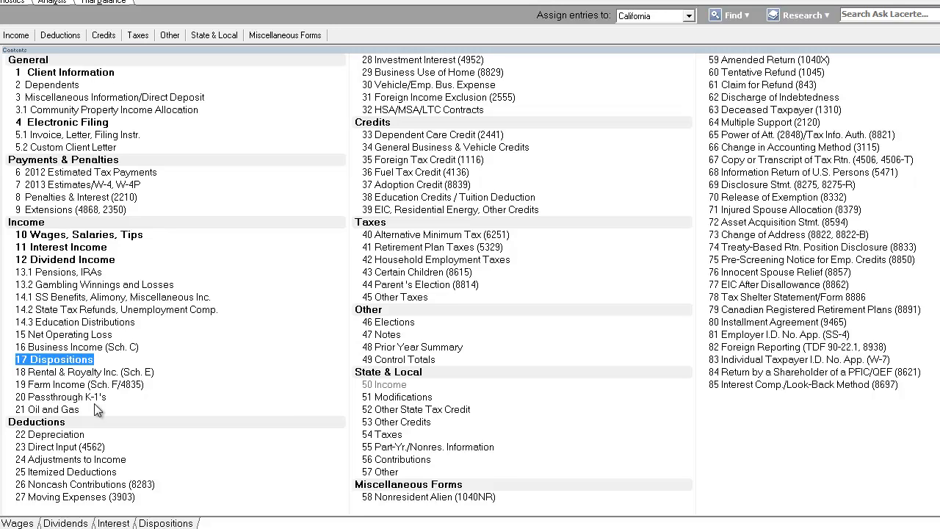
pyautogui.click(95, 394)
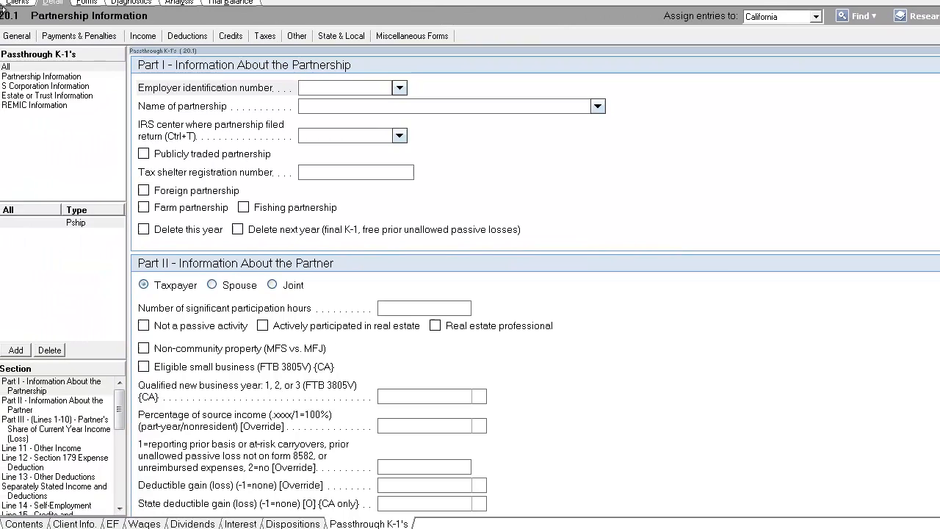
pyautogui.click(42, 86)
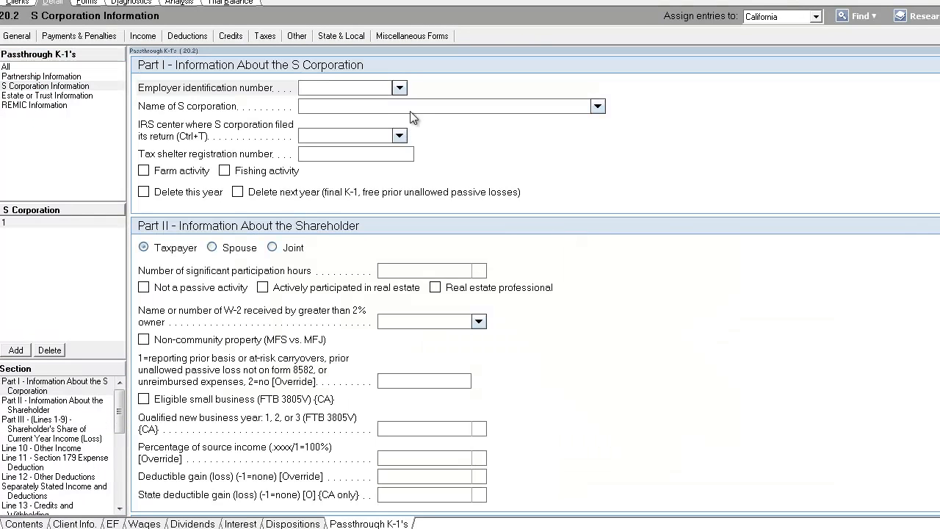
pyautogui.click(389, 91)
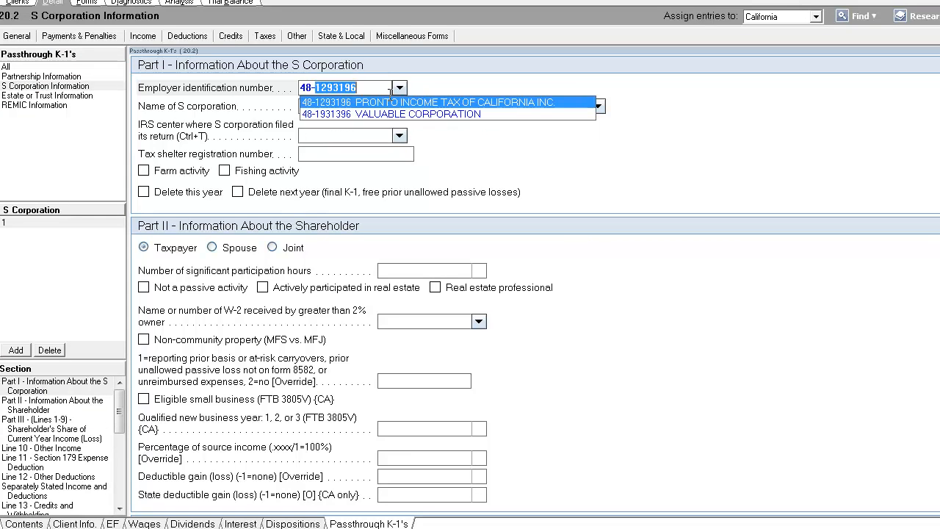
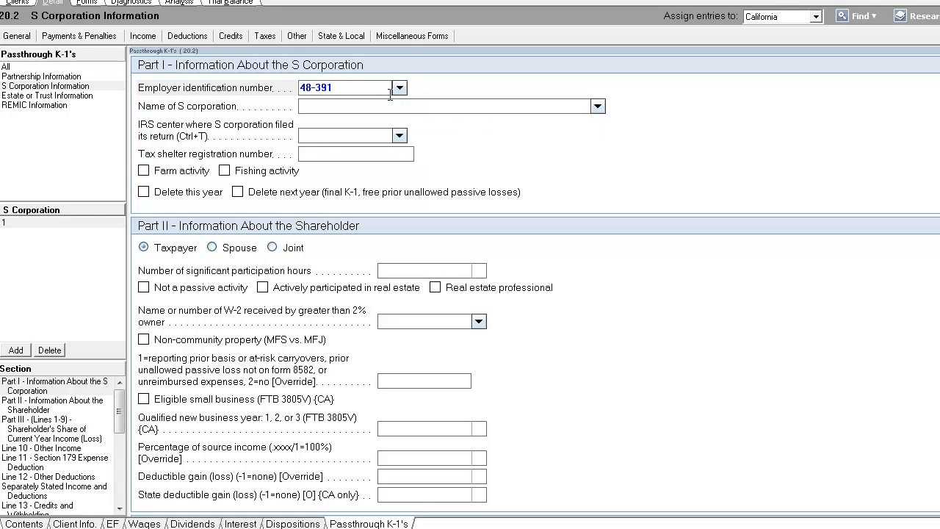
pyautogui.press('Tab')
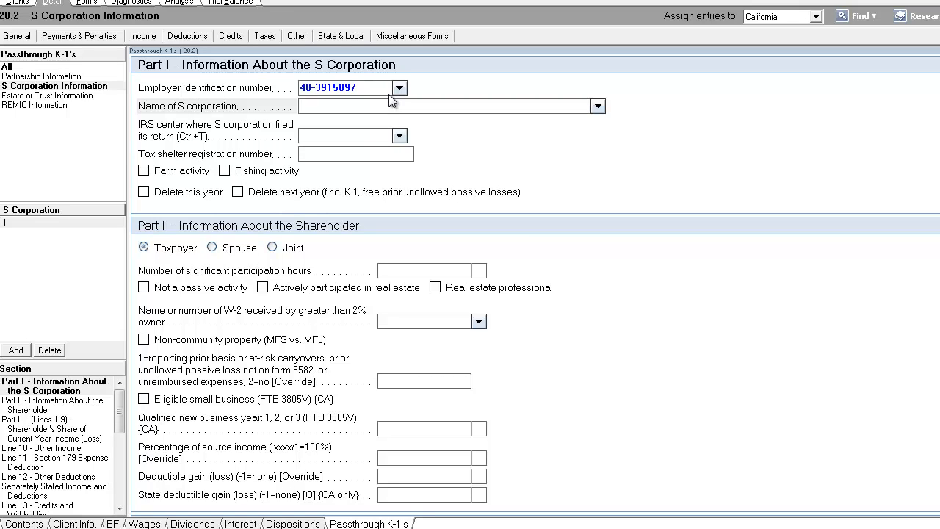
# Enter HIDDEN ORE, INC. as the name of the S corporation
pyautogui.write('HIDDE')
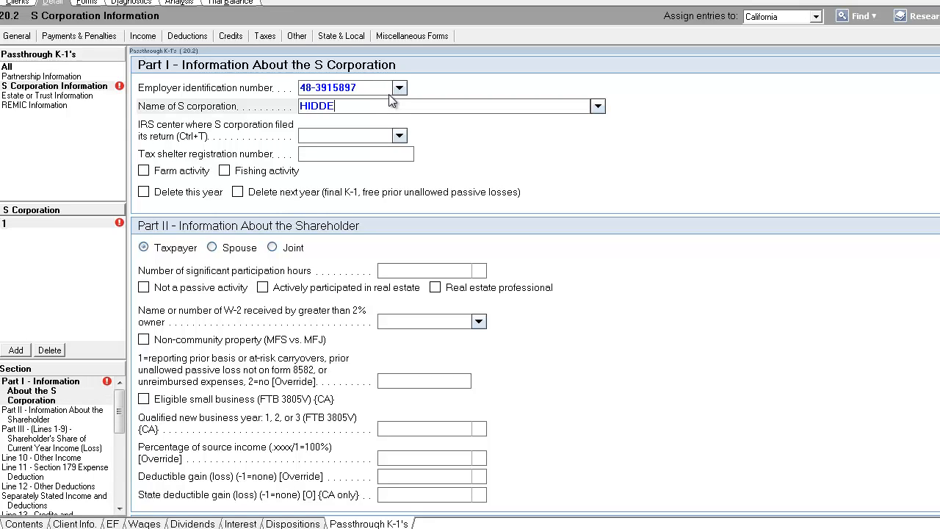
pyautogui.write('N ORE, INC.')
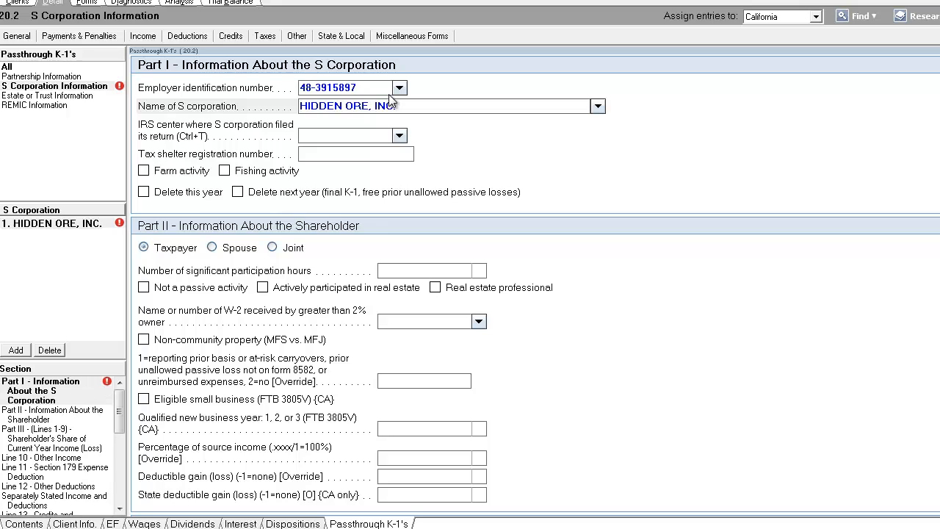
pyautogui.press('Tab')
# Pick Ogden, UT 84201 as the IRS center where the S corporation filed its return
pyautogui.hotkey('ctrl', 't')
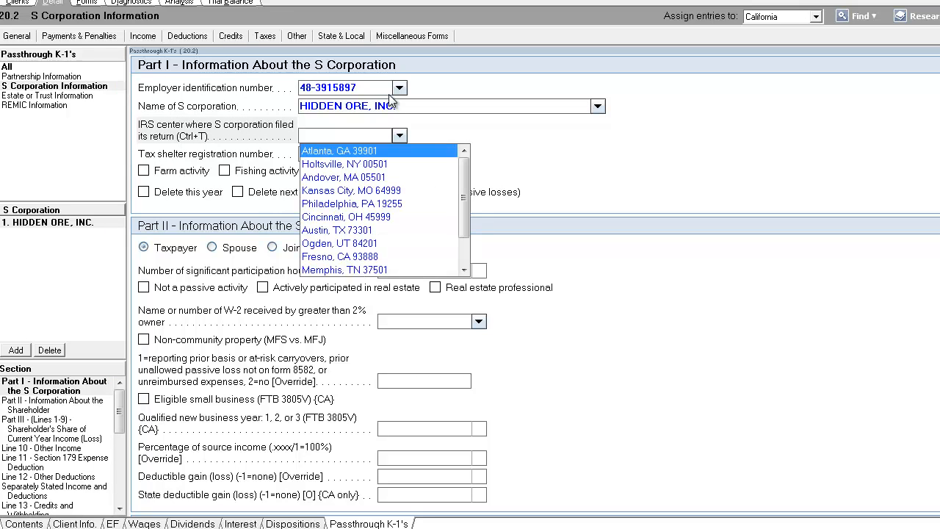
pyautogui.click(369, 138)
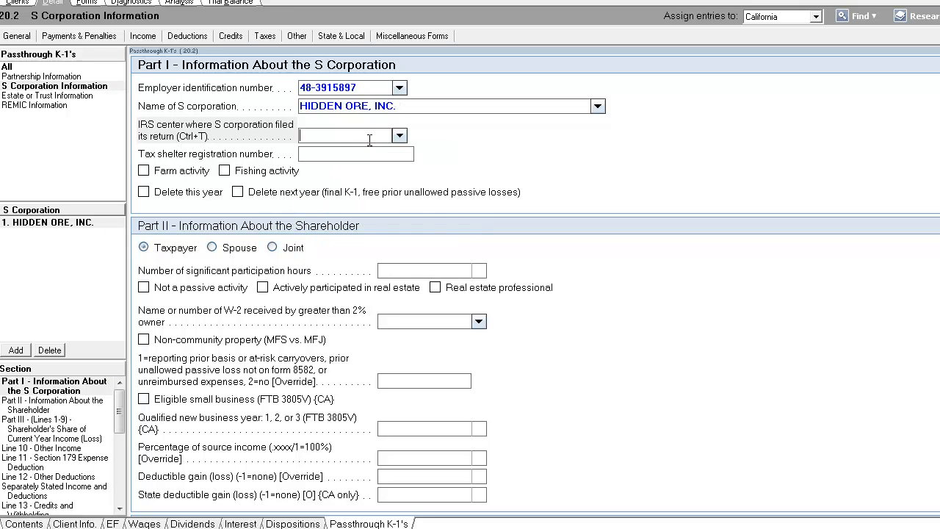
pyautogui.hotkey('ctrl', 't')
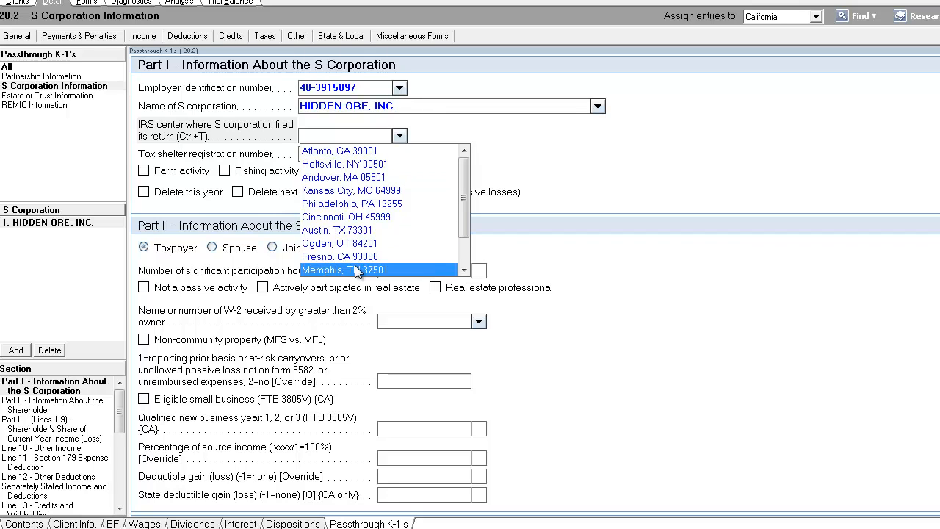
pyautogui.click(371, 243)
# Enter a federal ordinary income amount of 453,913 on line 1 of the shareholder's share
pyautogui.scroll(-2, 419, 268)
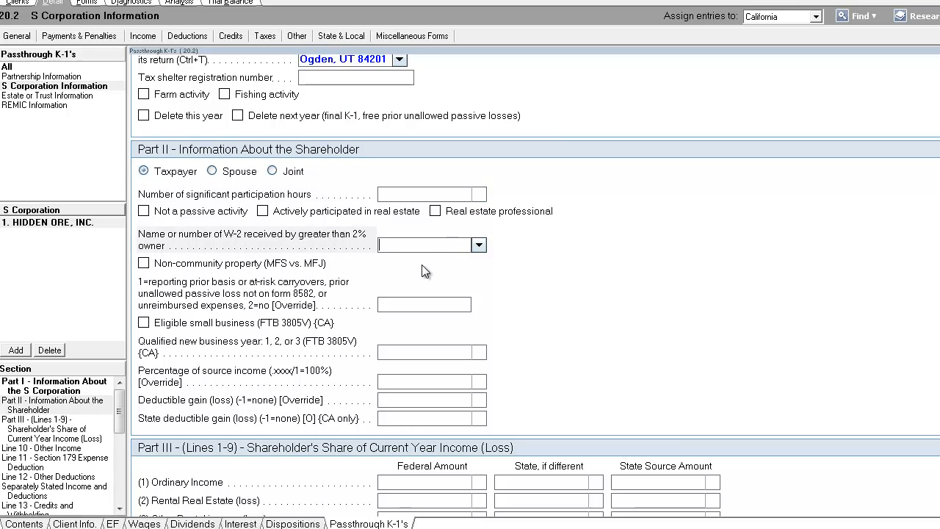
pyautogui.scroll(-6, 426, 271)
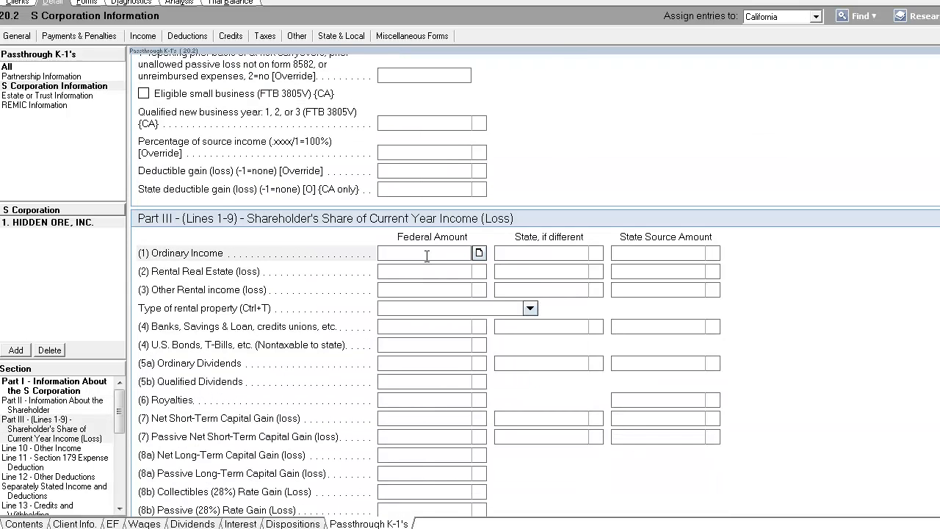
pyautogui.write('453913')
pyautogui.press('Return')
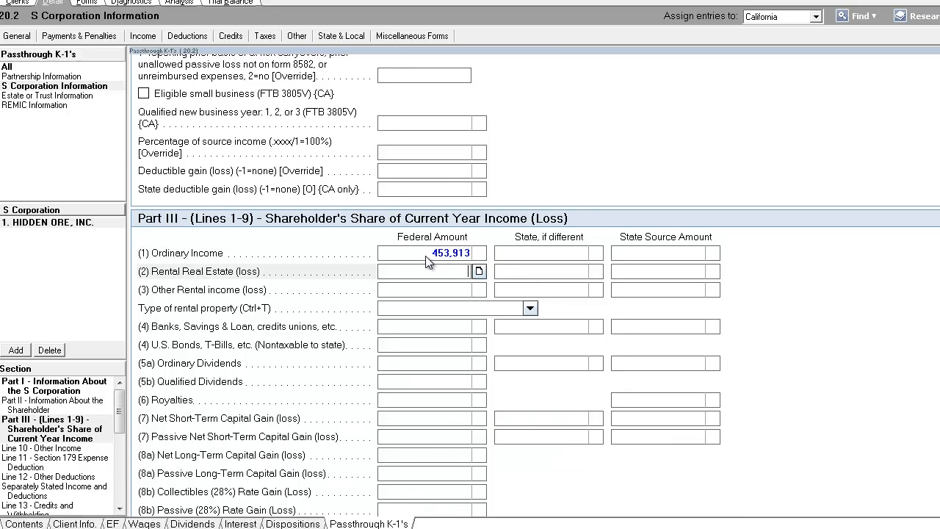
pyautogui.click(426, 254)
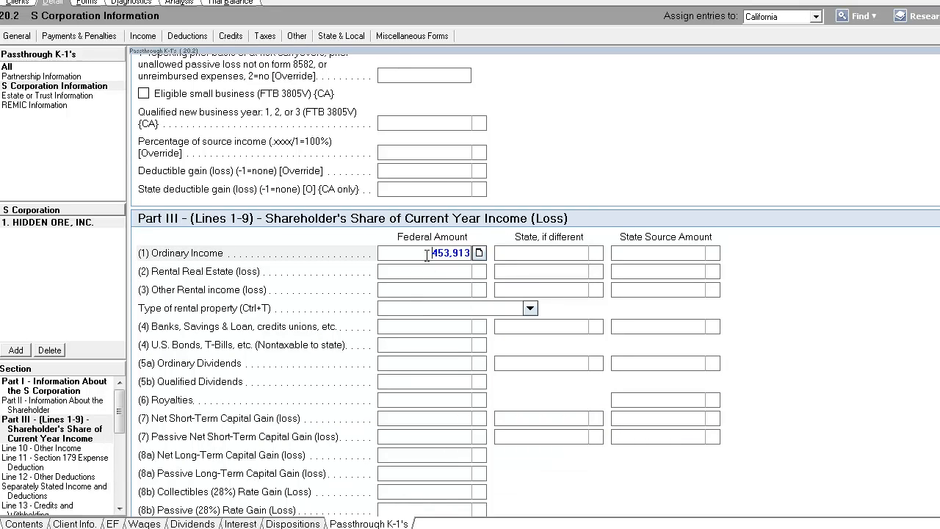
pyautogui.click(433, 271)
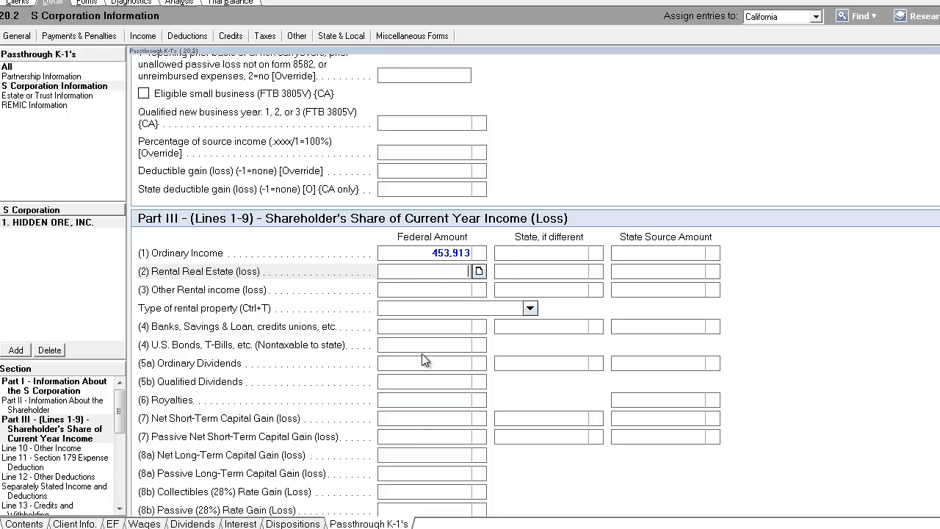
# Enter 2,513 as the federal amount for banks, savings & loan, credit unions interest on line 4
pyautogui.click(427, 325)
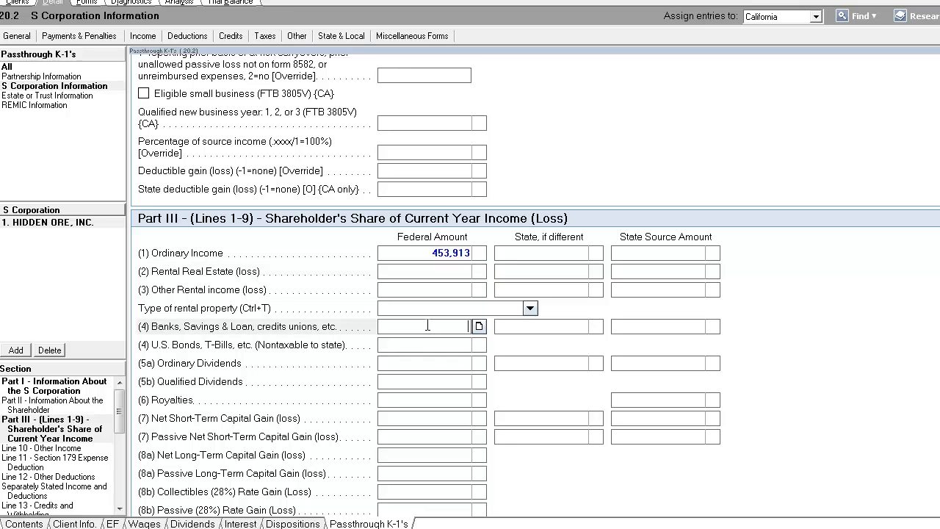
pyautogui.write('2513')
pyautogui.press('Return')
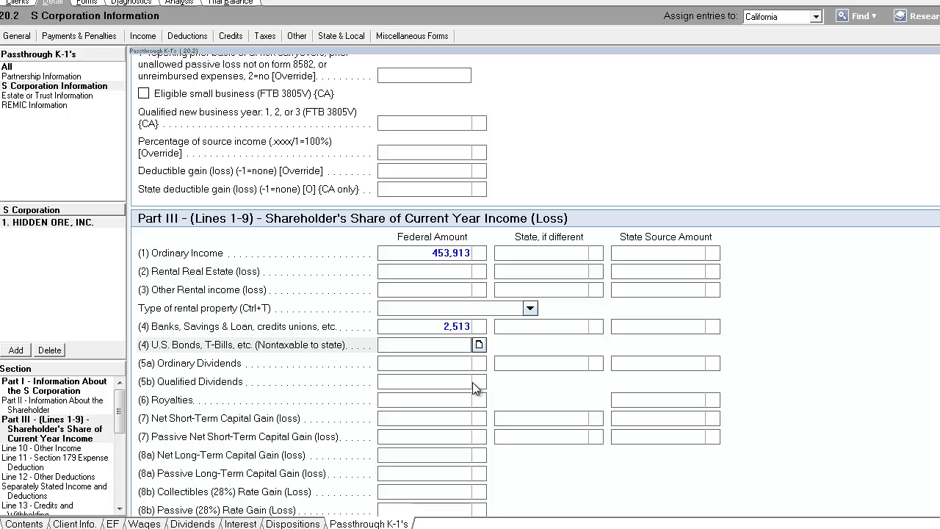
# Enter -528 as the federal net short-term capital gain (loss), then close the K-1 screen back to the contents list
pyautogui.scroll(-2, 450, 403)
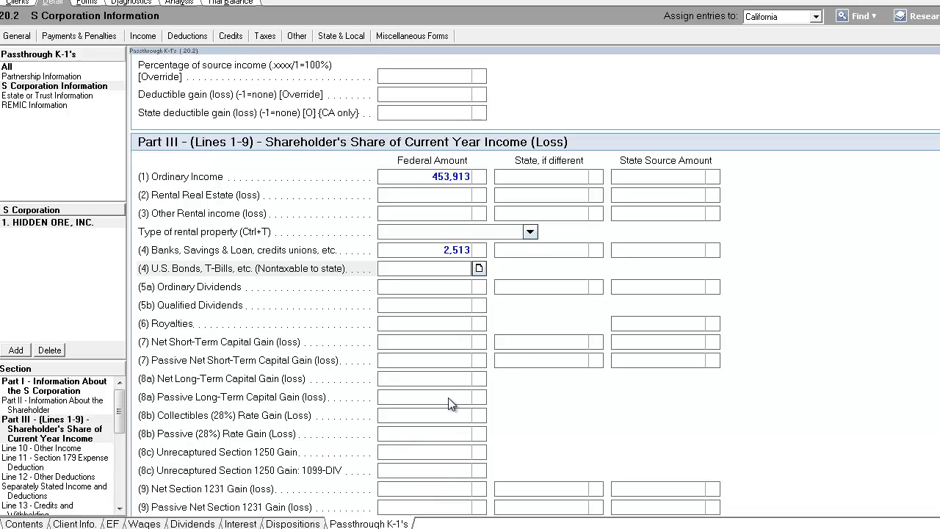
pyautogui.click(423, 342)
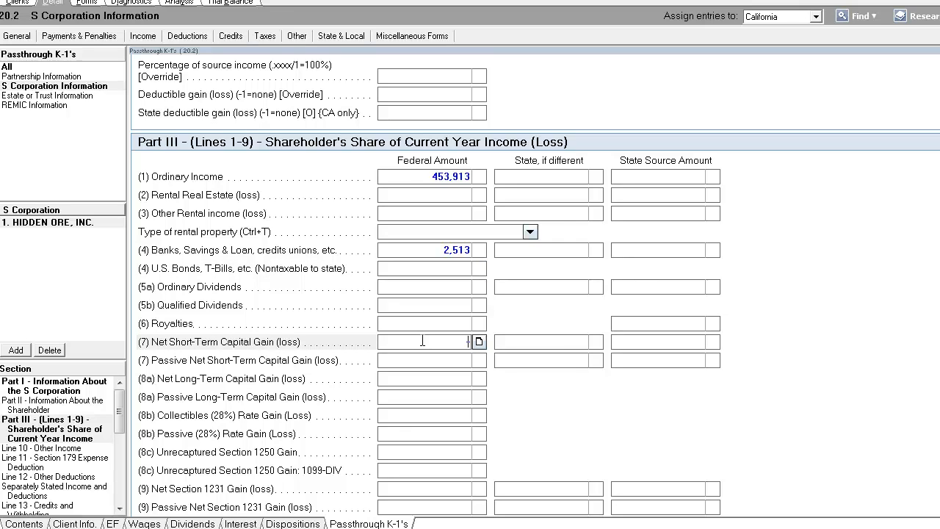
pyautogui.write('-528')
pyautogui.press('Tab')
pyautogui.click(430, 378)
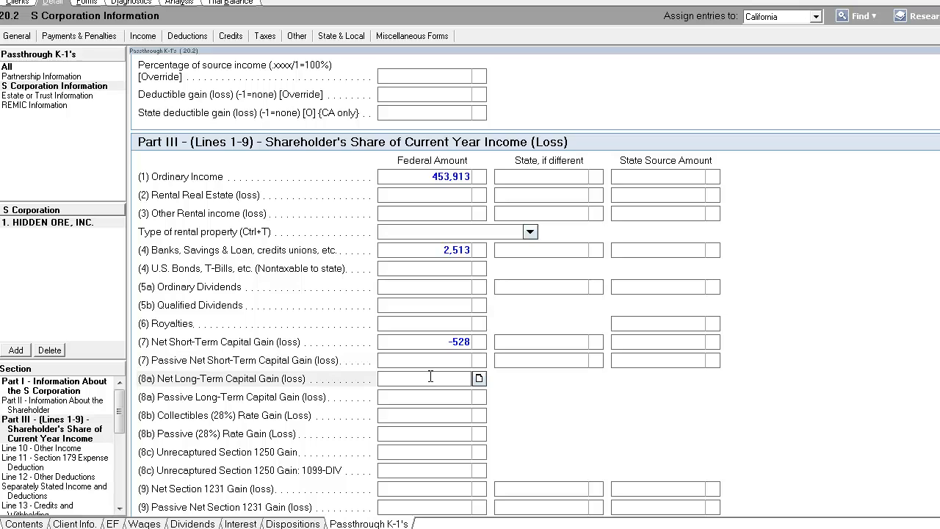
pyautogui.scroll(-3, 430, 377)
pyautogui.scroll(-5, 283, 436)
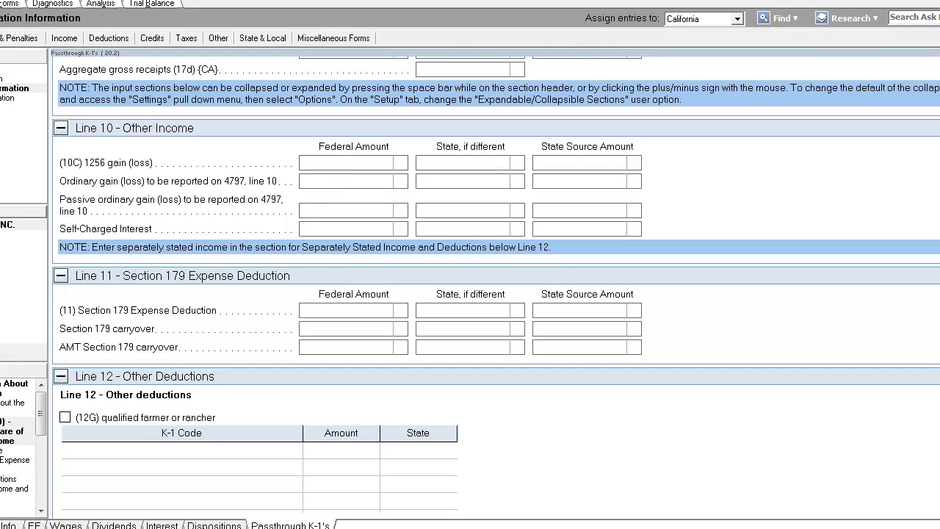
pyautogui.press('Escape')
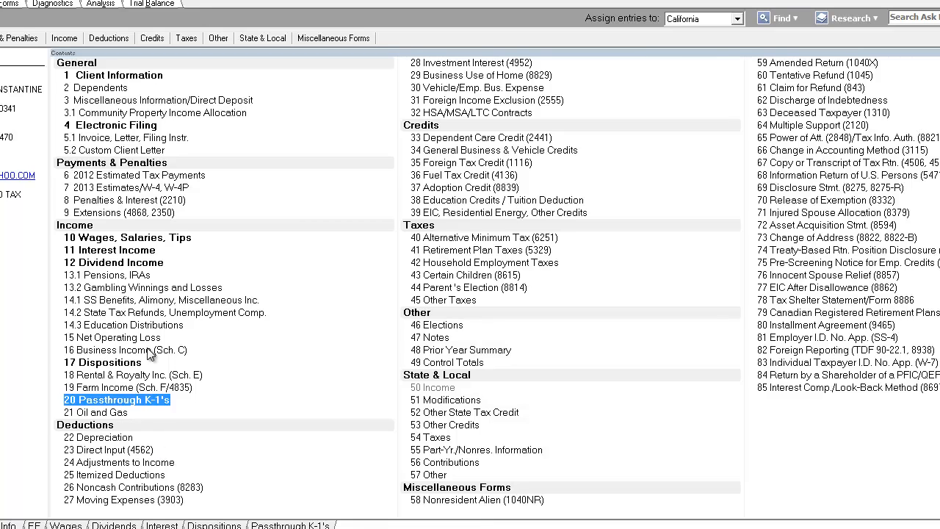
# Open the Schedule C business income screen and set the principal business or profession to ACTOR
pyautogui.click(149, 350)
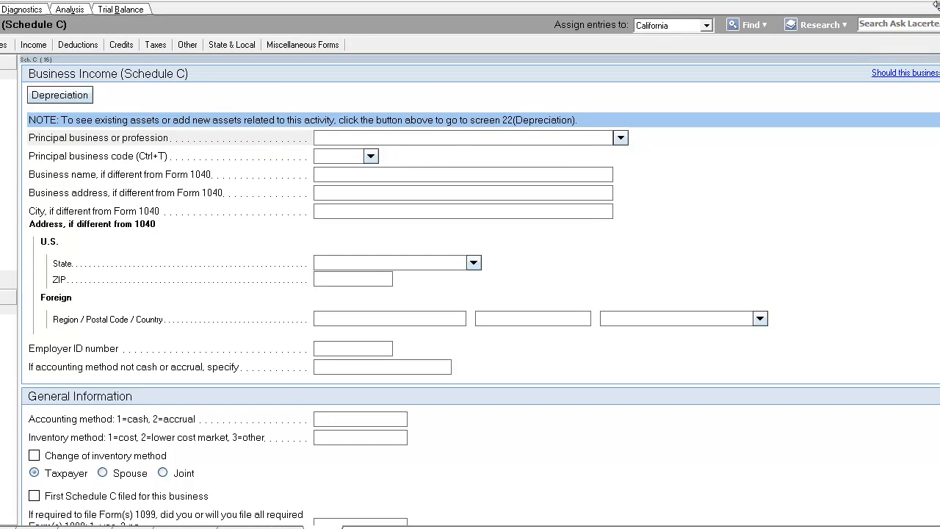
pyautogui.click(458, 139)
pyautogui.write('ACTOR')
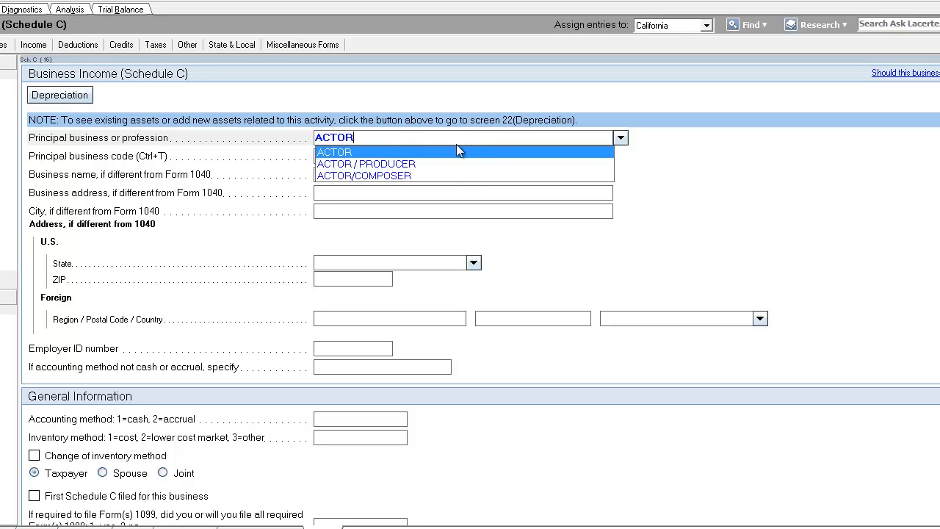
pyautogui.click(456, 151)
# Set the principal business code to 711510, independent artists, writers and performers, under Performing Arts
pyautogui.click(371, 155)
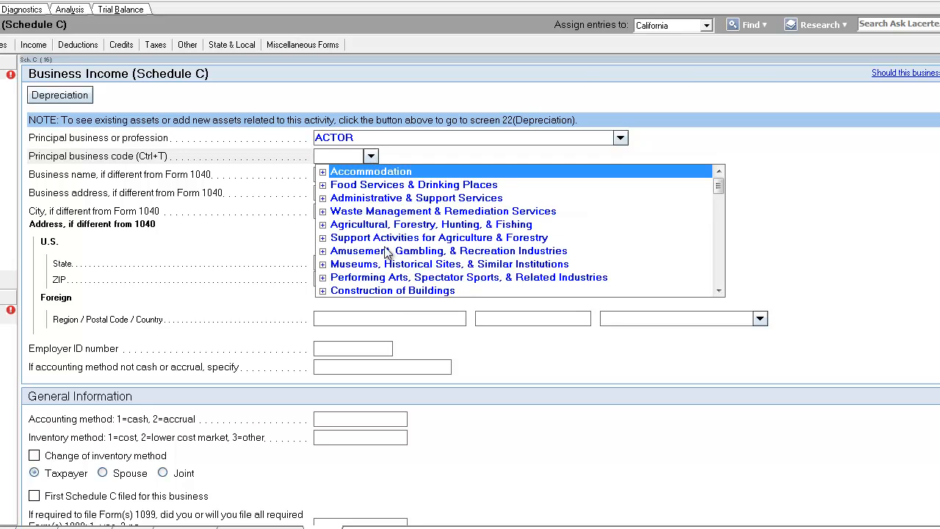
pyautogui.scroll(-1, 450, 291)
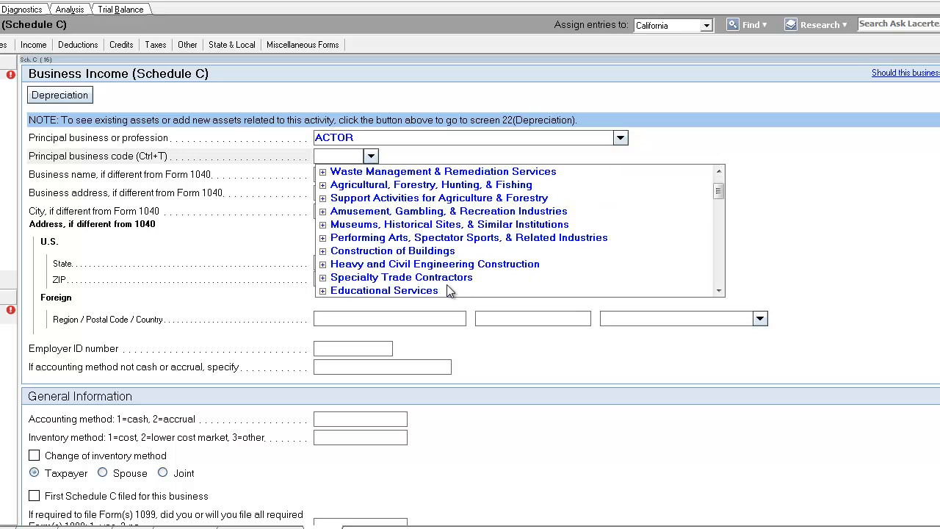
pyautogui.click(323, 238)
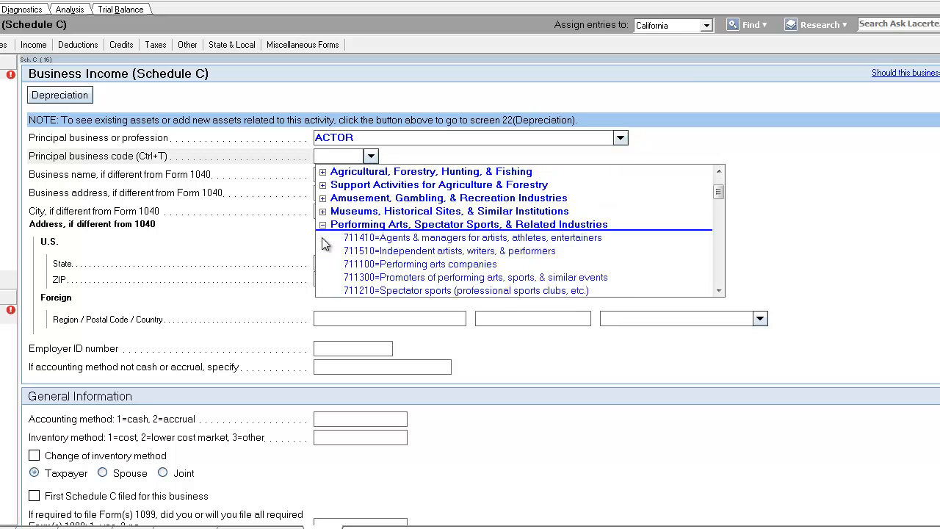
pyautogui.click(516, 249)
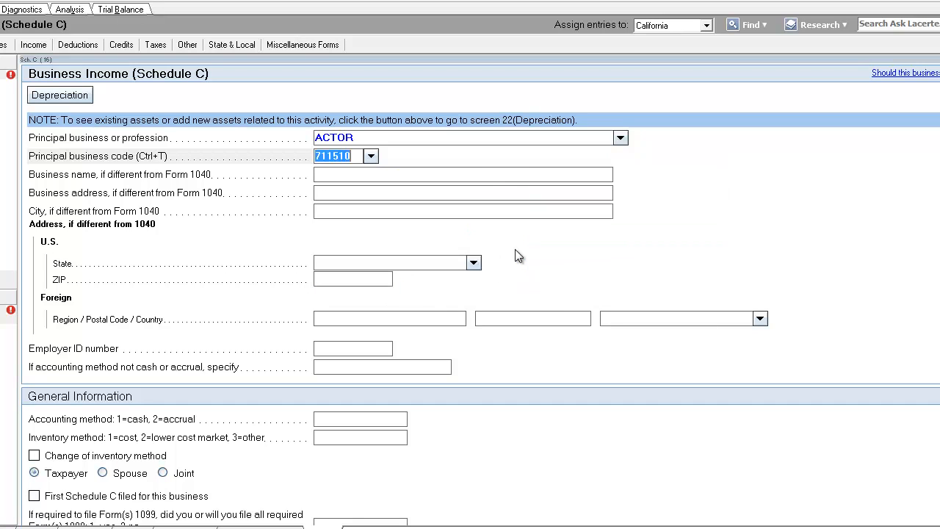
# Enter PROFESSIONAL ACTOR'S GROUP as the business name
pyautogui.click(487, 175)
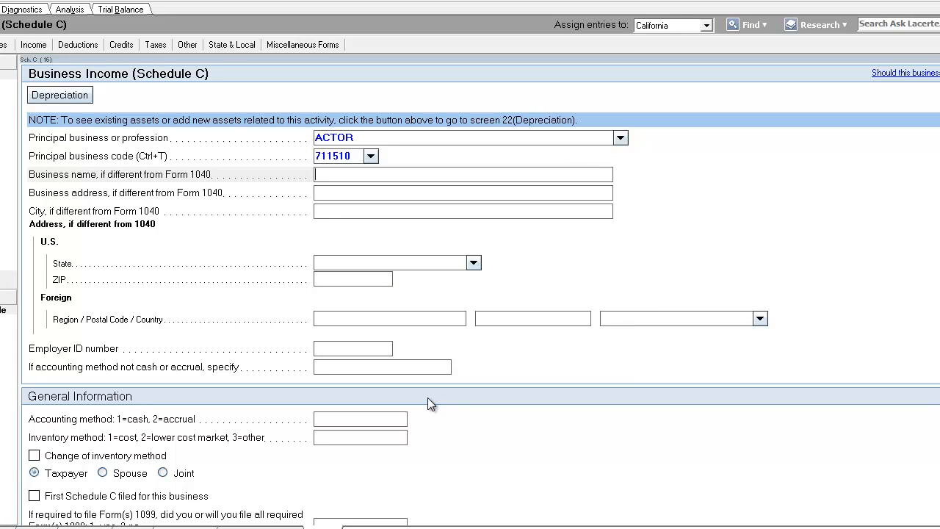
pyautogui.write("PROFESSIONAL ACTOR'S GROUP")
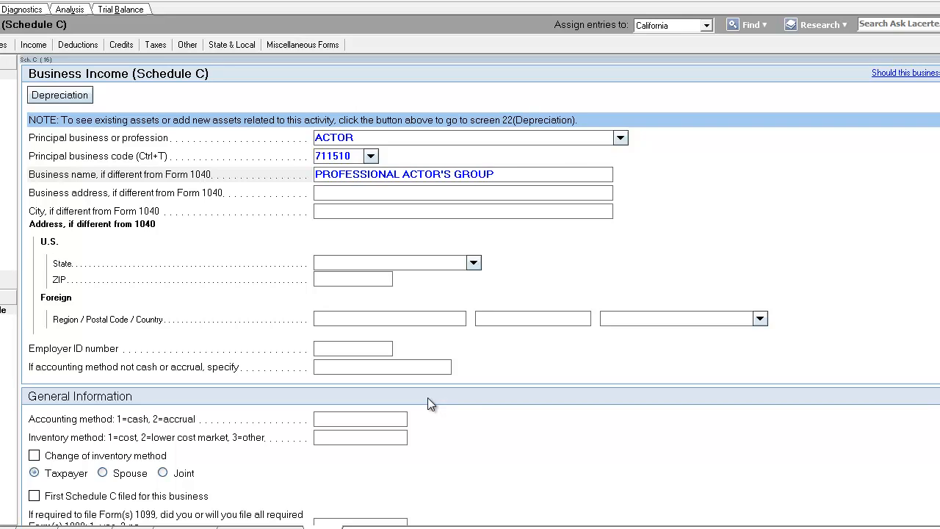
pyautogui.press('Tab')
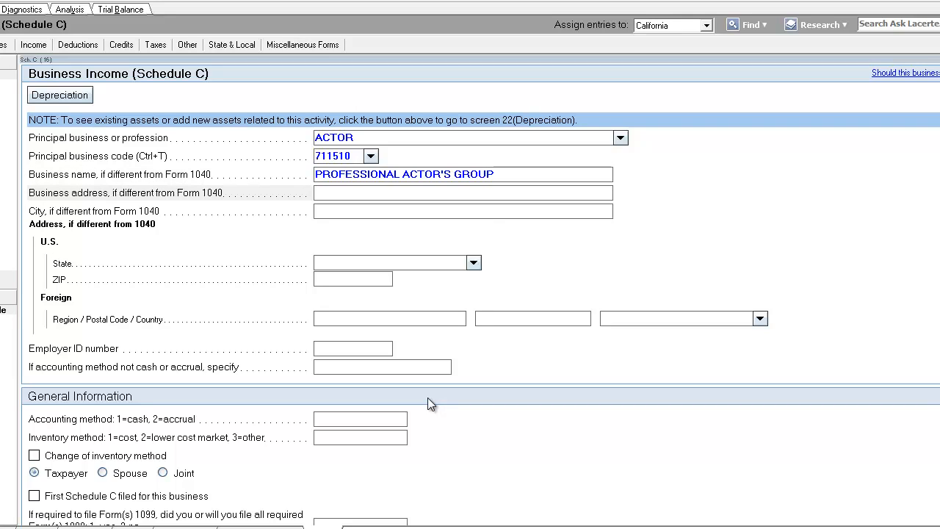
# Set the Schedule C accounting method to 1 for cash
pyautogui.click(521, 180)
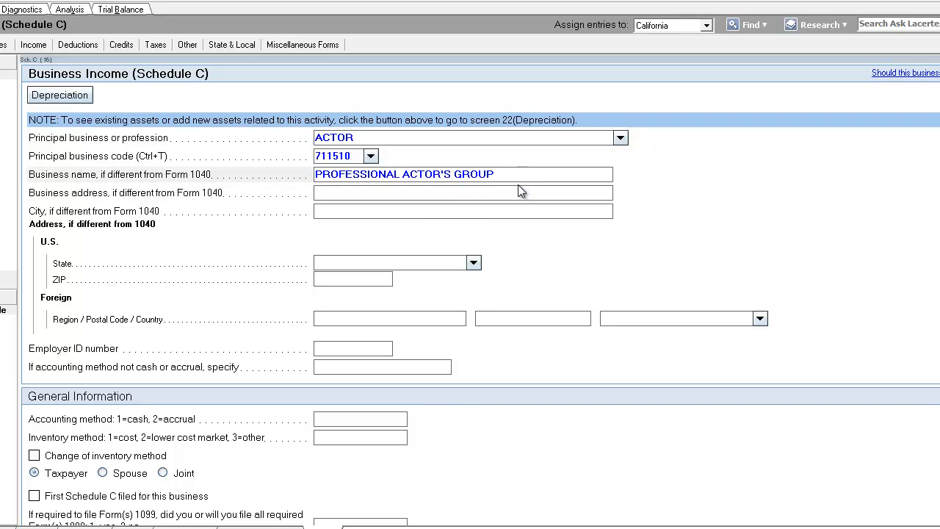
pyautogui.click(514, 193)
pyautogui.click(504, 206)
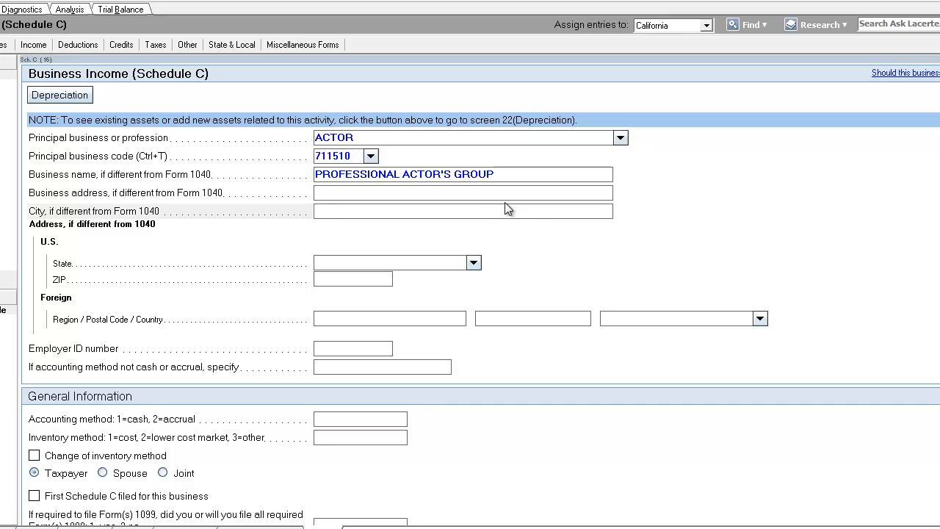
pyautogui.scroll(-5, 456, 279)
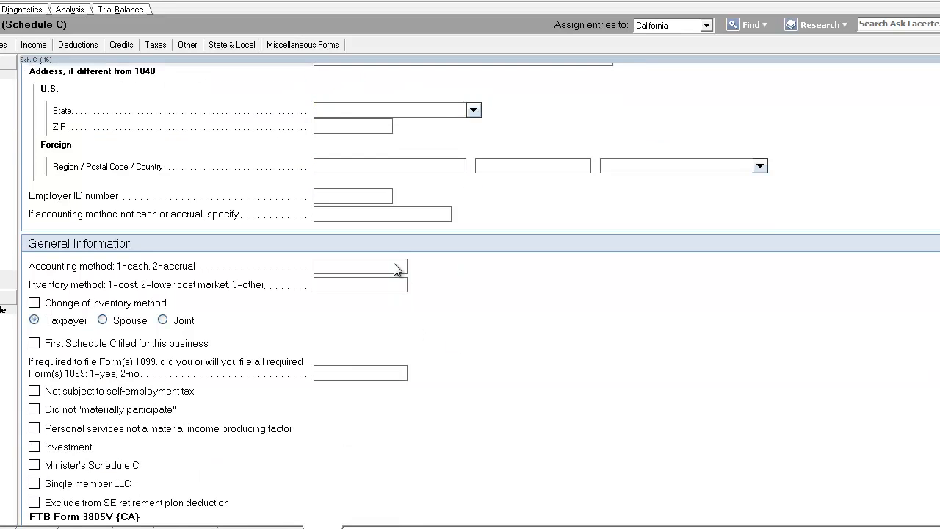
pyautogui.click(395, 265)
pyautogui.scroll(-2, 371, 300)
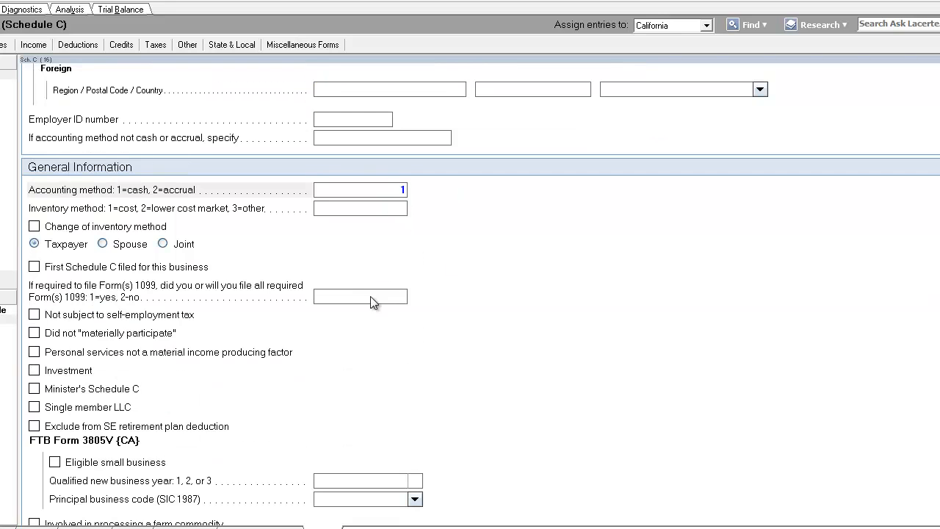
# Enter 65,255 as the Schedule C gross receipts or sales
pyautogui.click(372, 296)
pyautogui.scroll(-12, 212, 343)
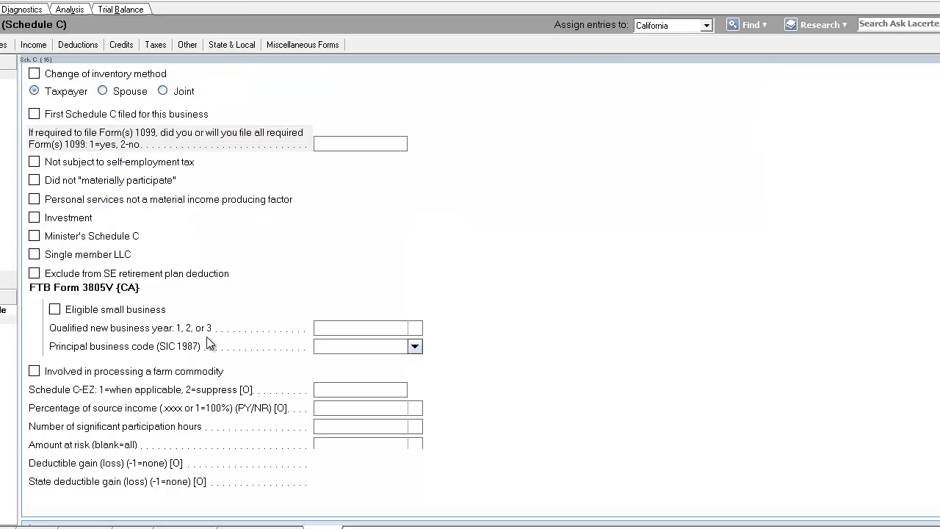
pyautogui.click(352, 258)
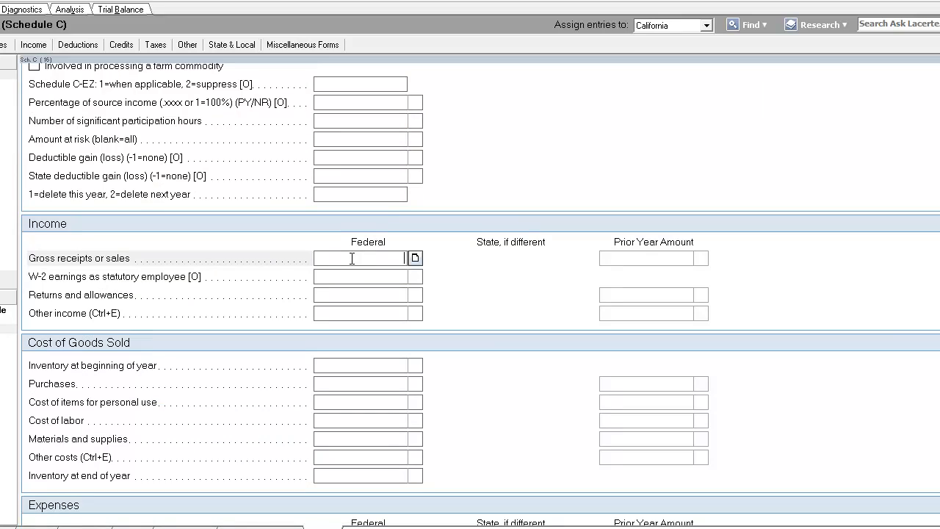
pyautogui.write('65255')
pyautogui.click(335, 270)
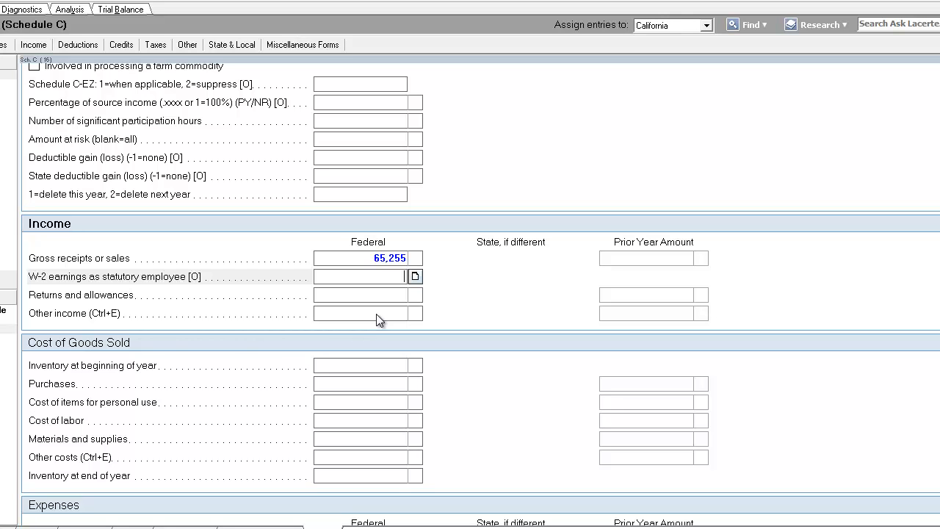
# Enter 5,548 as the Schedule C travel expense
pyautogui.scroll(-15, 376, 319)
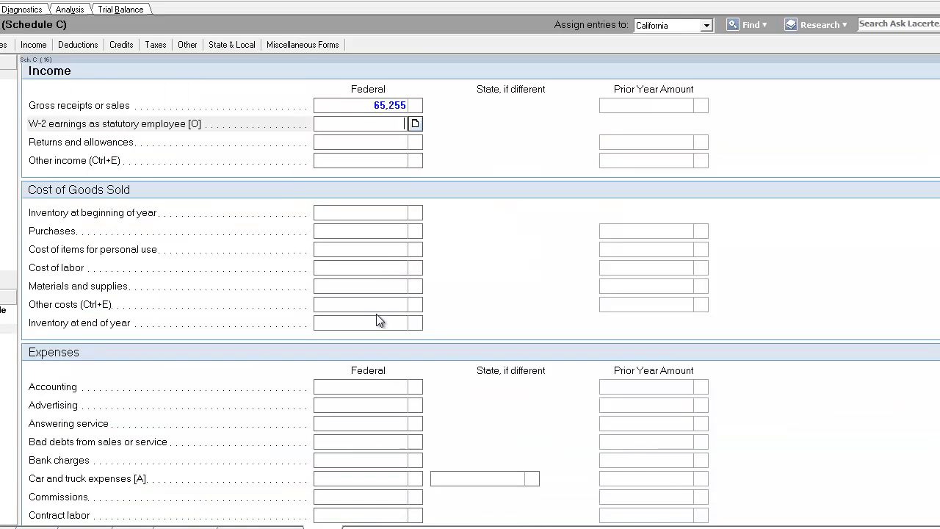
pyautogui.scroll(-5, 387, 321)
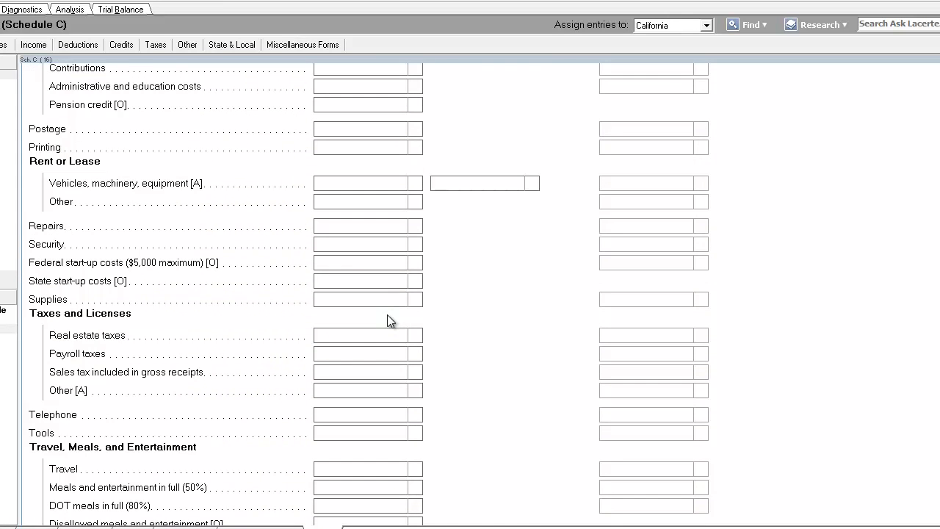
pyautogui.click(376, 392)
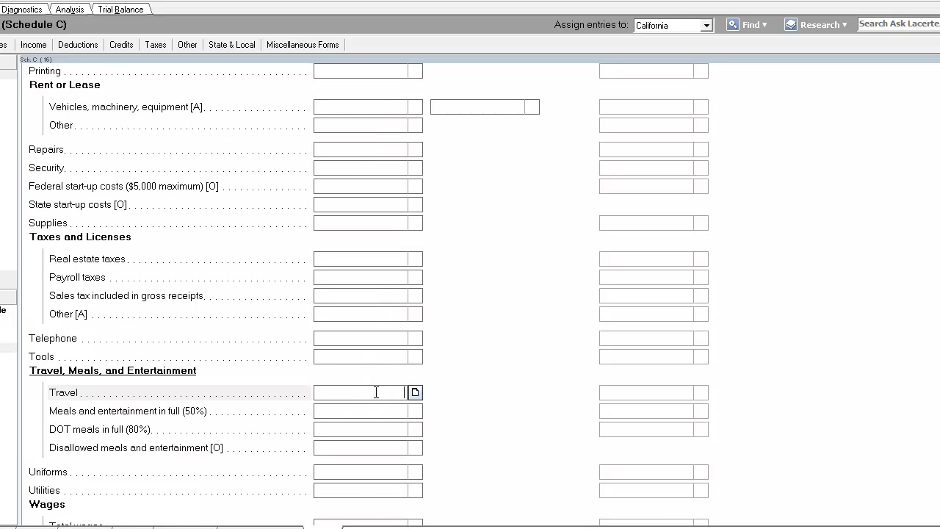
pyautogui.write('5,5')
pyautogui.write('48')
pyautogui.press('Tab')
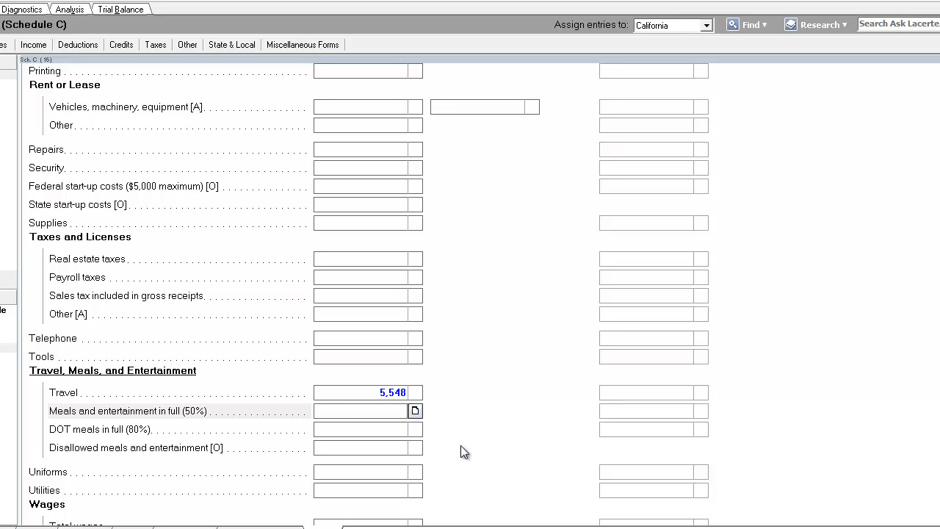
# Set the travel expense to 10,583
pyautogui.click(391, 393)
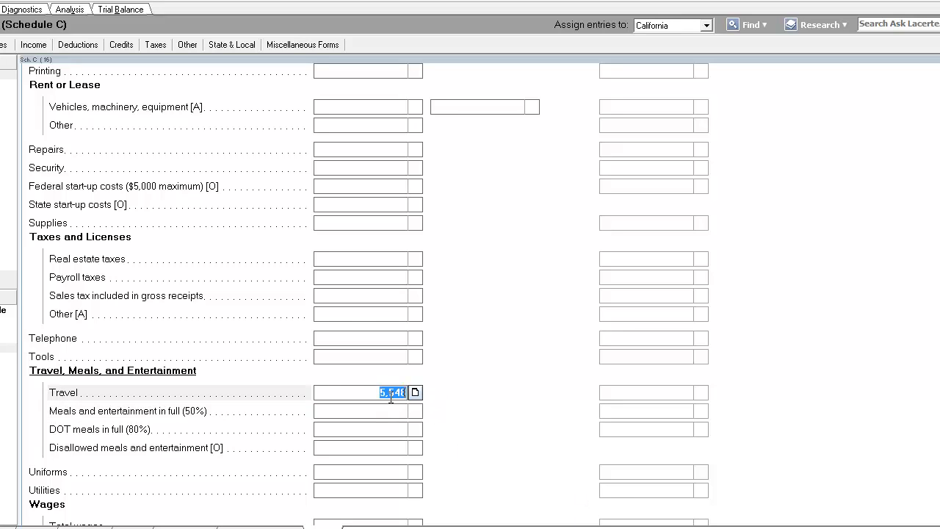
pyautogui.write('10583')
pyautogui.press('Tab')
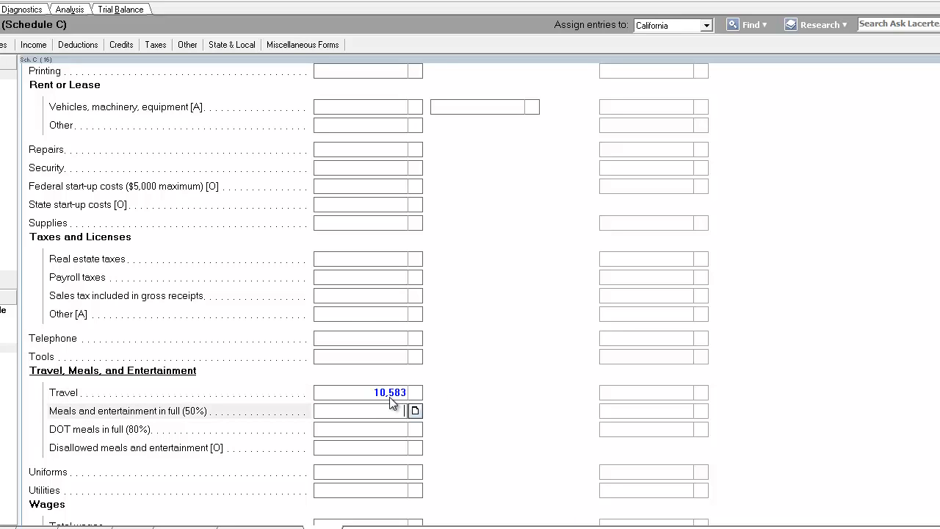
# Open the other expenses list and add WARDROBE with an amount of 5,548
pyautogui.scroll(-3, 389, 403)
pyautogui.click(415, 416)
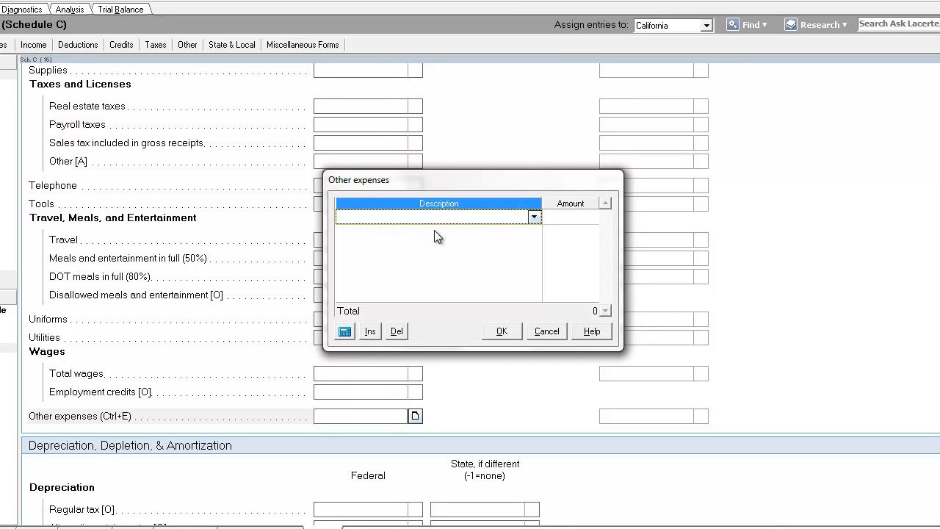
pyautogui.write('WARDROBE')
pyautogui.press('Tab')
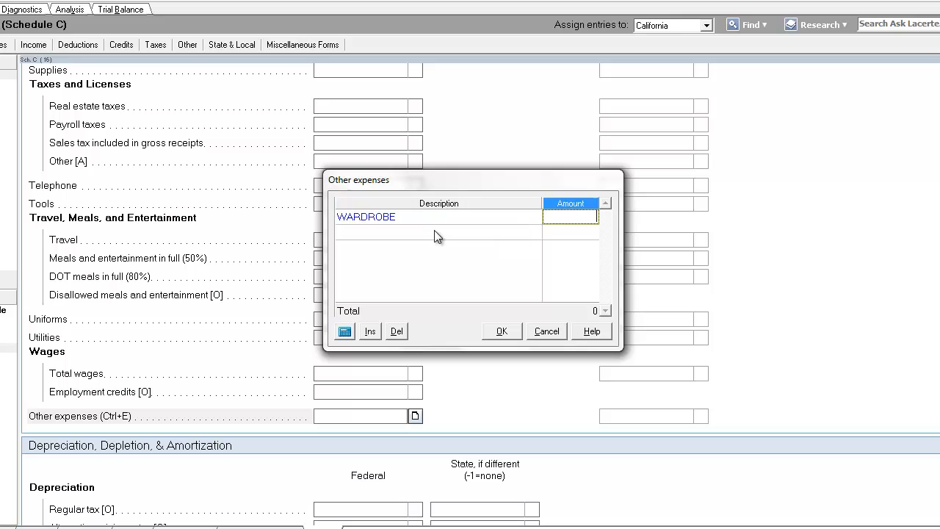
pyautogui.write('5,548')
pyautogui.press('Return')
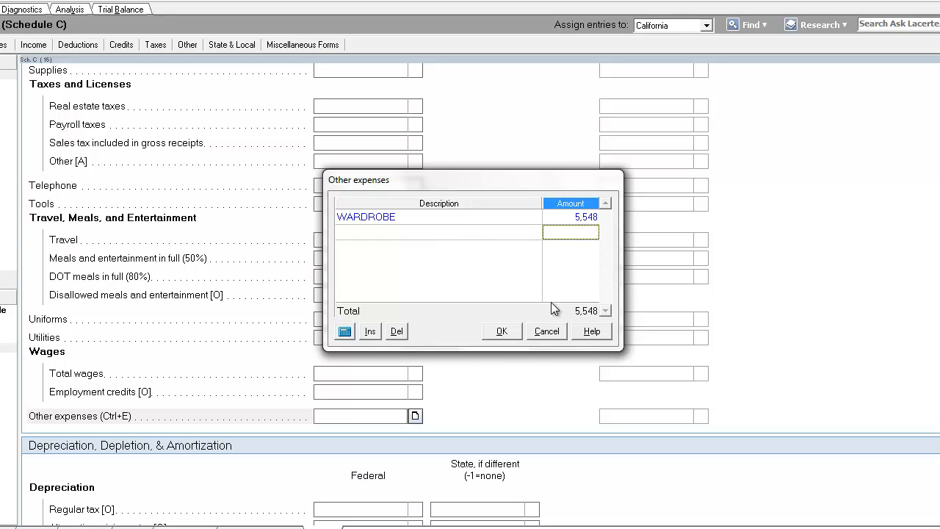
# Add a HAIRPIECE MAINTENANCE line of 925 to other expenses and close the list
pyautogui.click(482, 233)
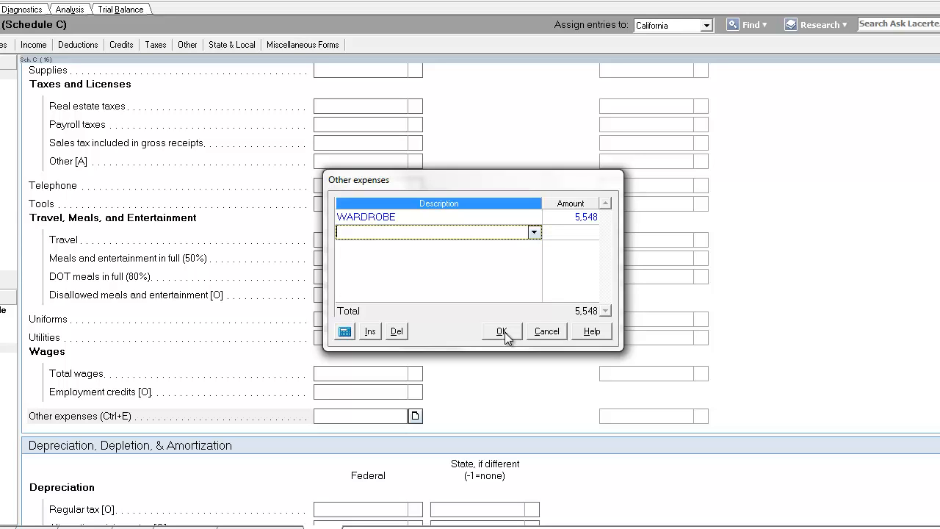
pyautogui.write('HAIRPIE')
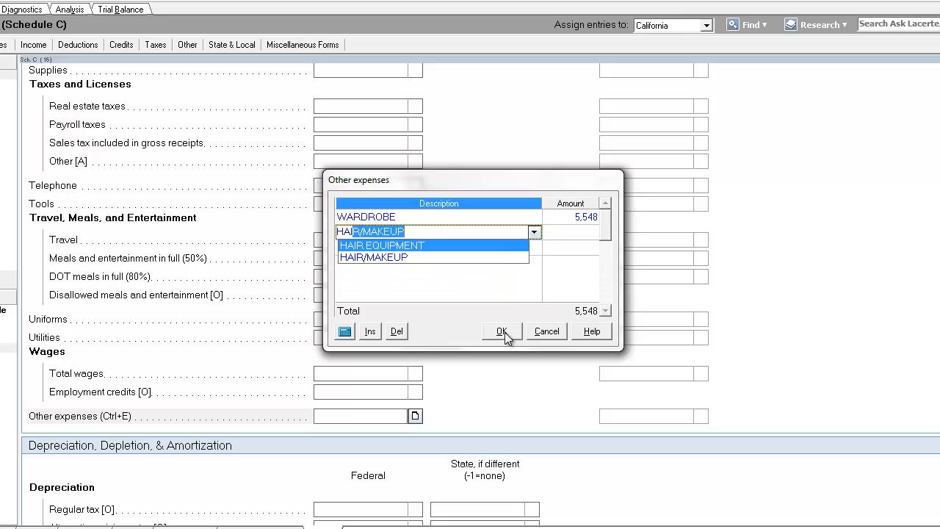
pyautogui.write('CE MA')
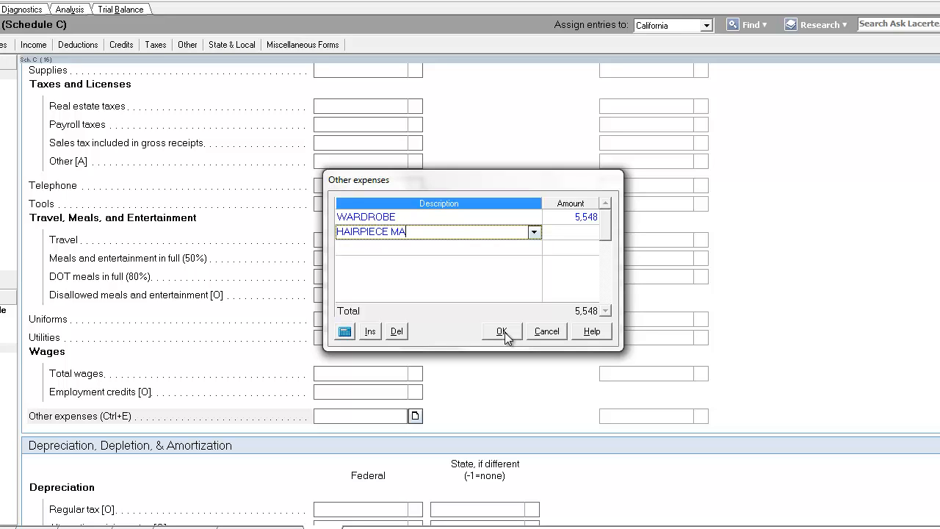
pyautogui.write('INTENANCE')
pyautogui.press('Tab')
pyautogui.write('925')
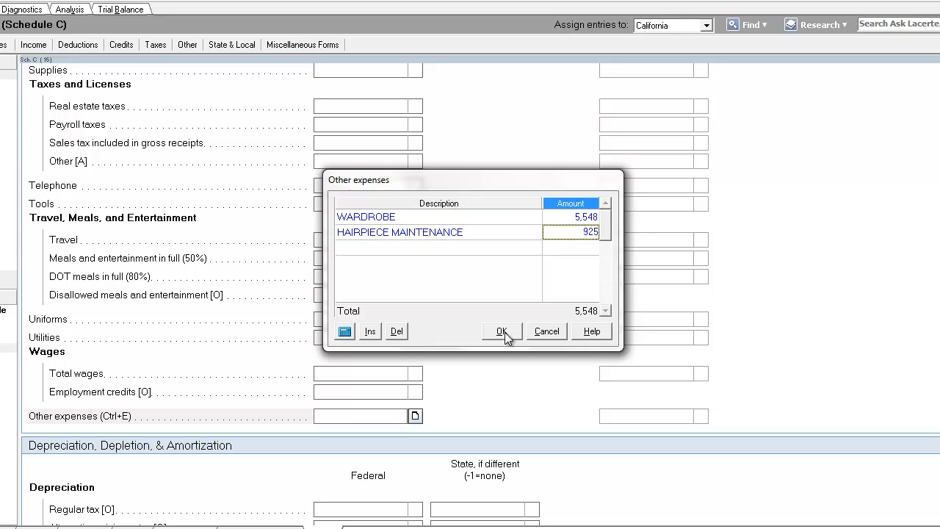
pyautogui.press('Tab')
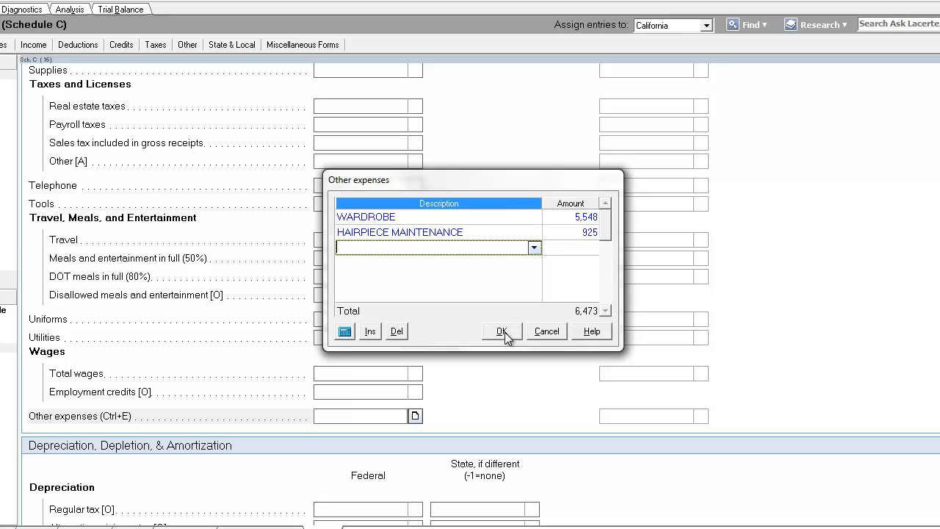
pyautogui.click(503, 331)
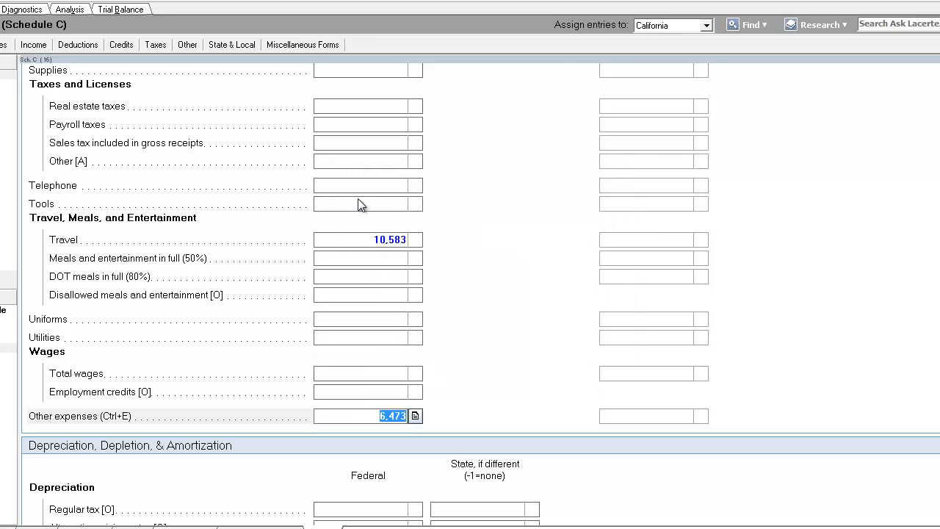
# Enter 765 as the telephone expense
pyautogui.click(371, 184)
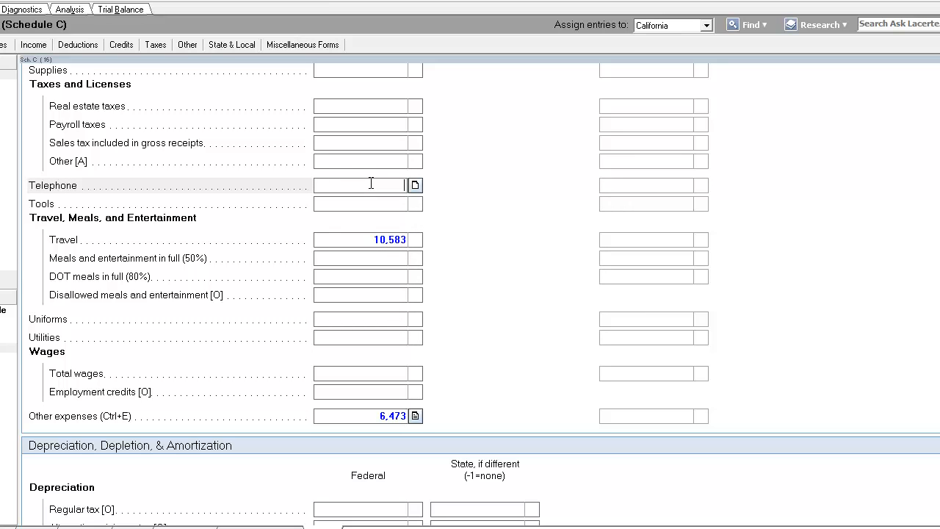
pyautogui.write('765')
pyautogui.click(383, 258)
# Reopen the other expenses list and add an INTERNET (WORK PORTION) description line
pyautogui.scroll(-2, 391, 352)
pyautogui.click(415, 340)
pyautogui.click(410, 250)
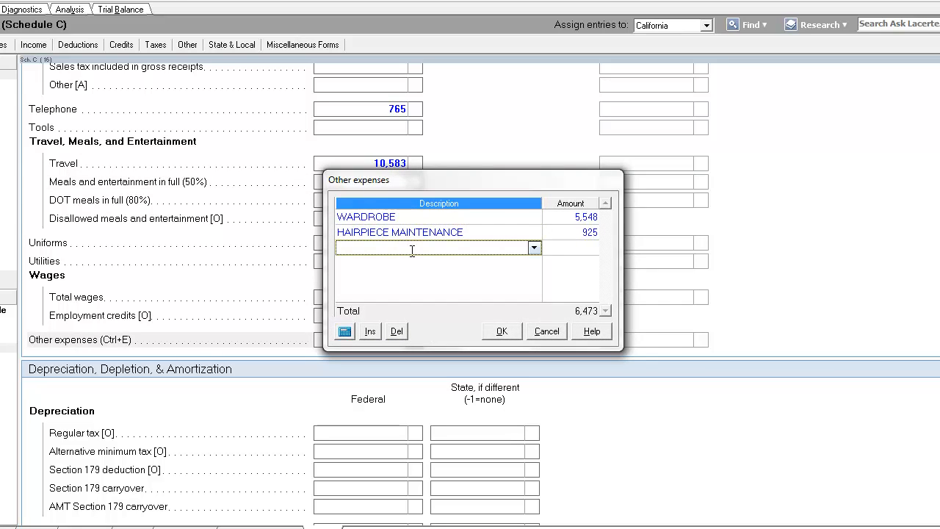
pyautogui.write('INTERNET')
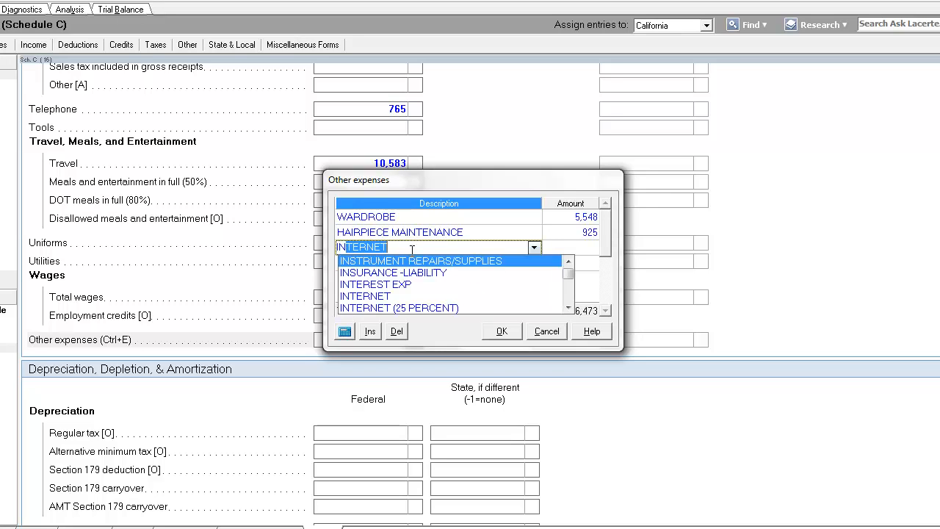
pyautogui.write(' (WORK PORTION')
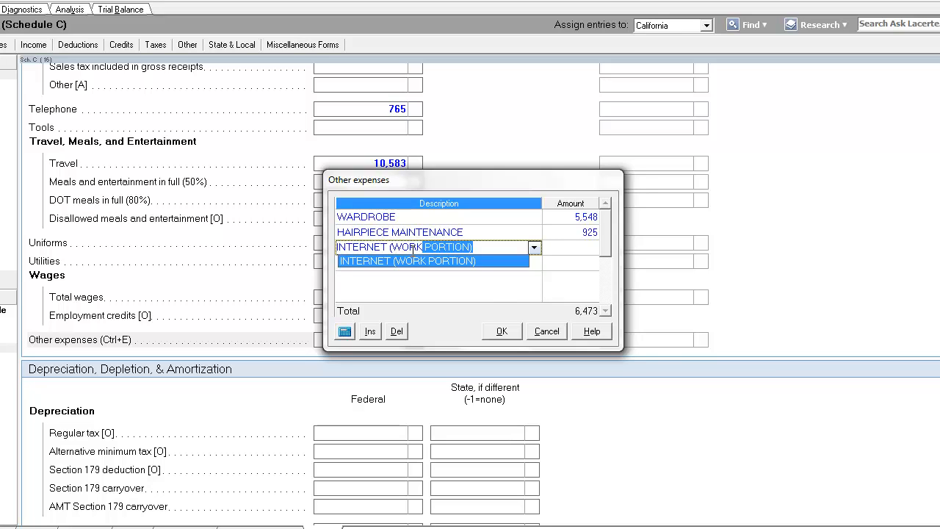
pyautogui.moveTo(503, 248); pyautogui.dragTo(311, 242)
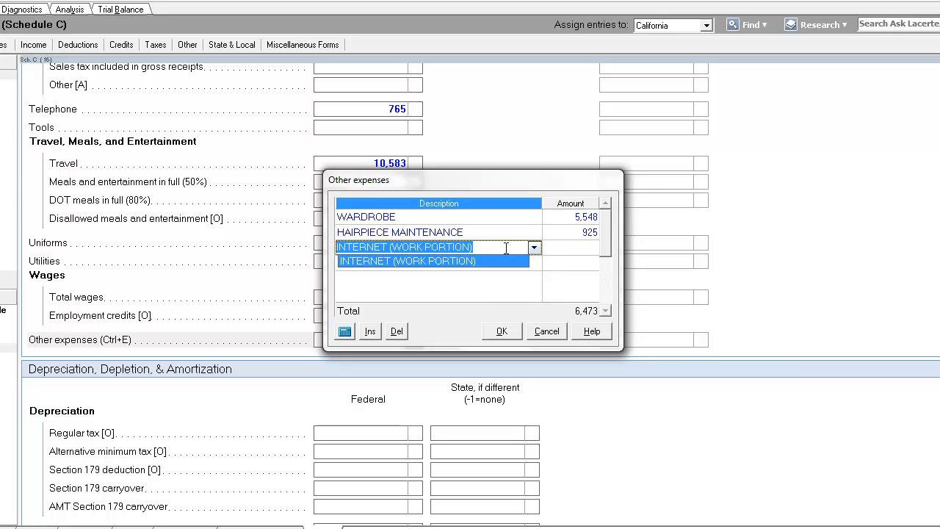
pyautogui.click(588, 247)
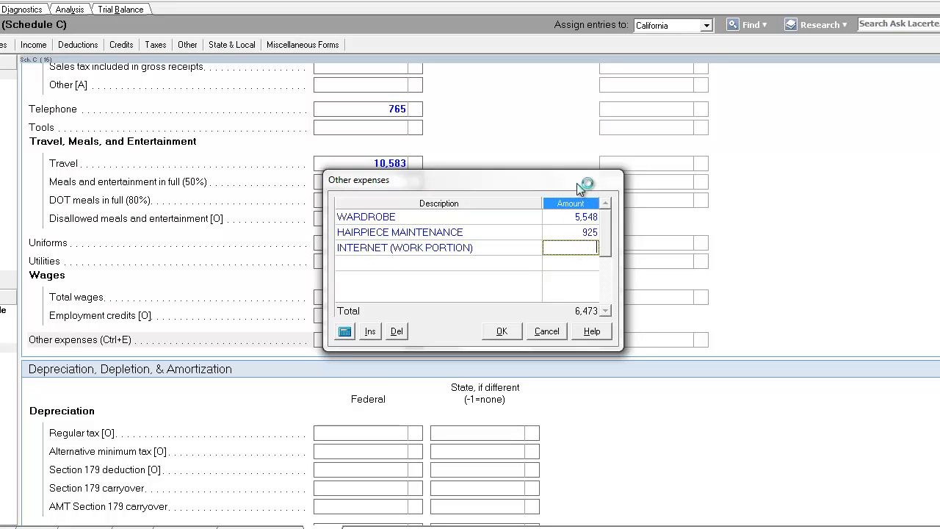
# Switch to Calculator and multiply 1208 by .8
pyautogui.moveTo(578, 187); pyautogui.dragTo(533, 162)
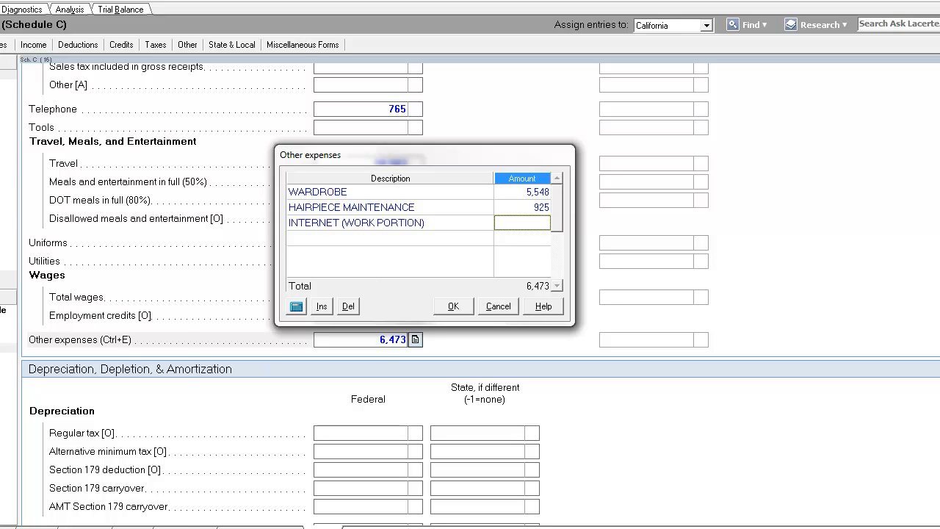
pyautogui.press('super')
pyautogui.click(10, 366)
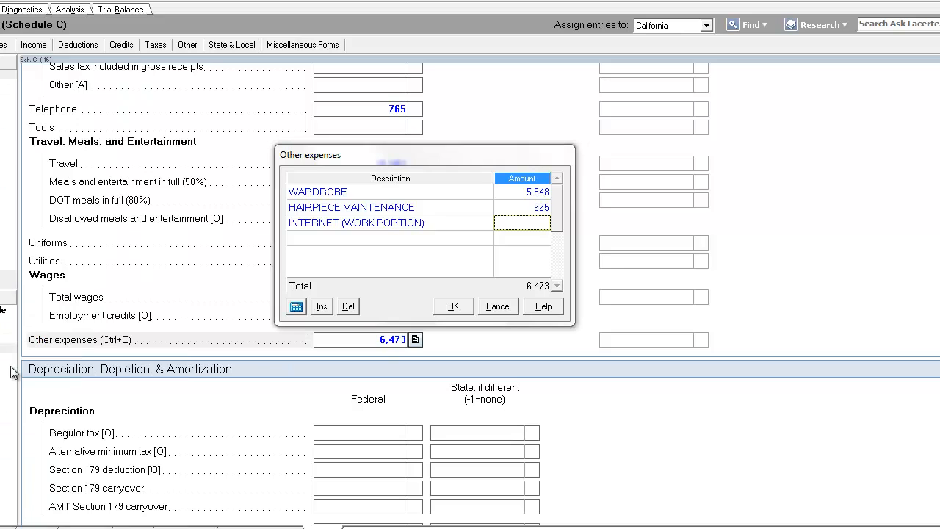
pyautogui.moveTo(426, 143); pyautogui.dragTo(654, 155)
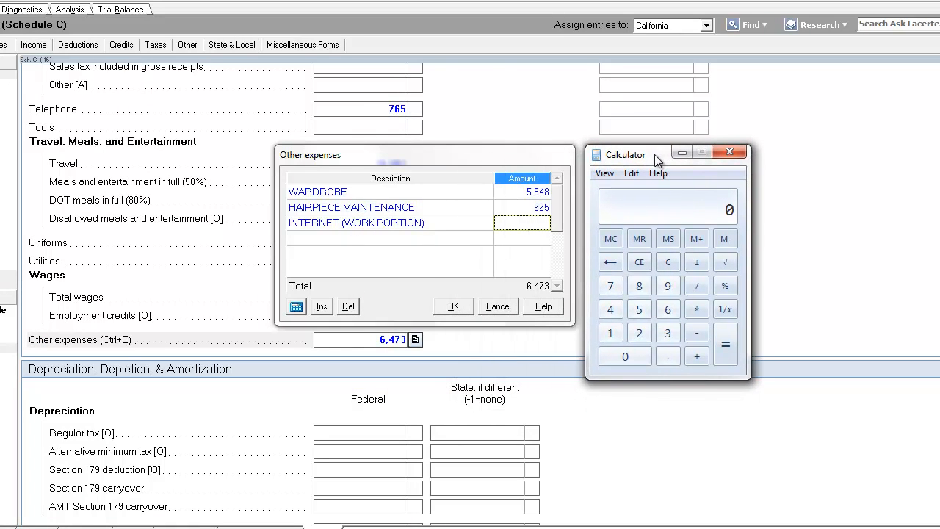
pyautogui.click(610, 333)
pyautogui.click(639, 333)
pyautogui.click(625, 356)
pyautogui.click(639, 286)
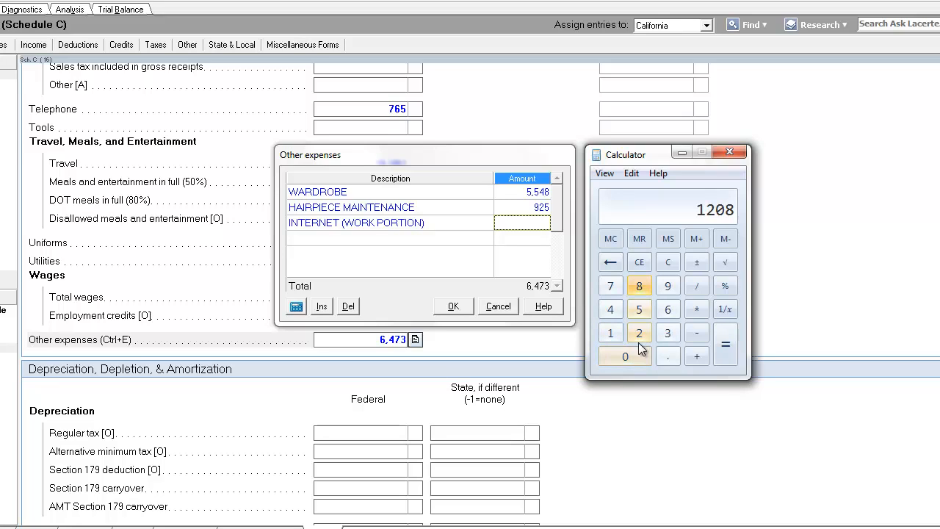
pyautogui.click(694, 309)
pyautogui.click(667, 356)
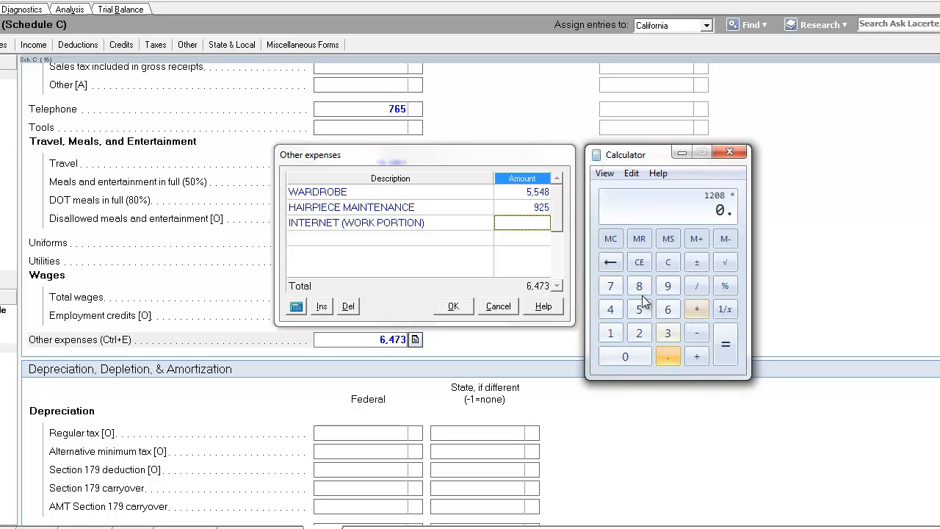
pyautogui.click(639, 286)
pyautogui.click(724, 343)
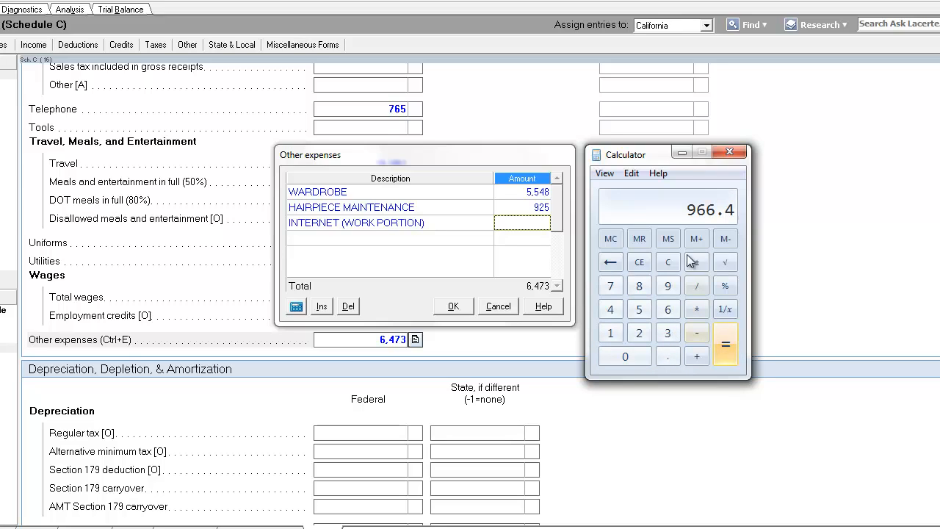
# Close Calculator and enter 966 as the internet work portion amount
pyautogui.click(668, 238)
pyautogui.write('9')
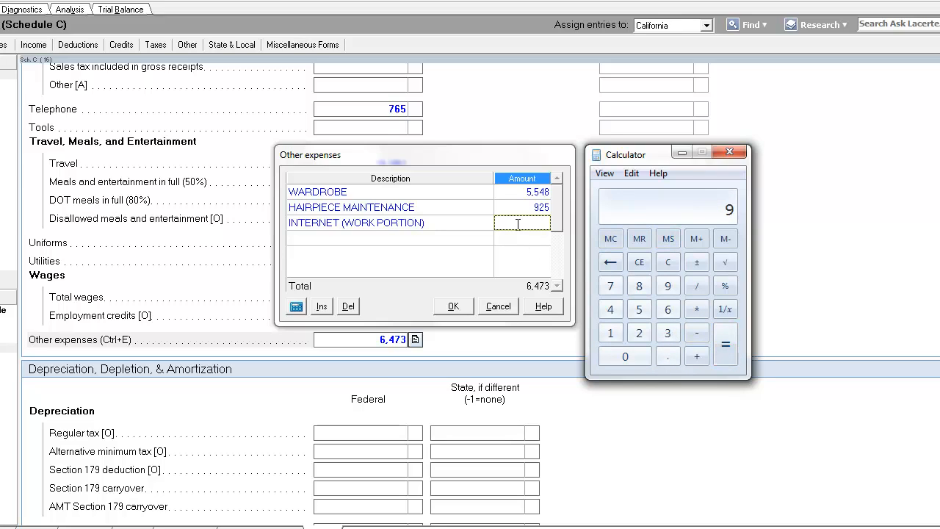
pyautogui.hotkey('alt', 'F4')
pyautogui.write('966')
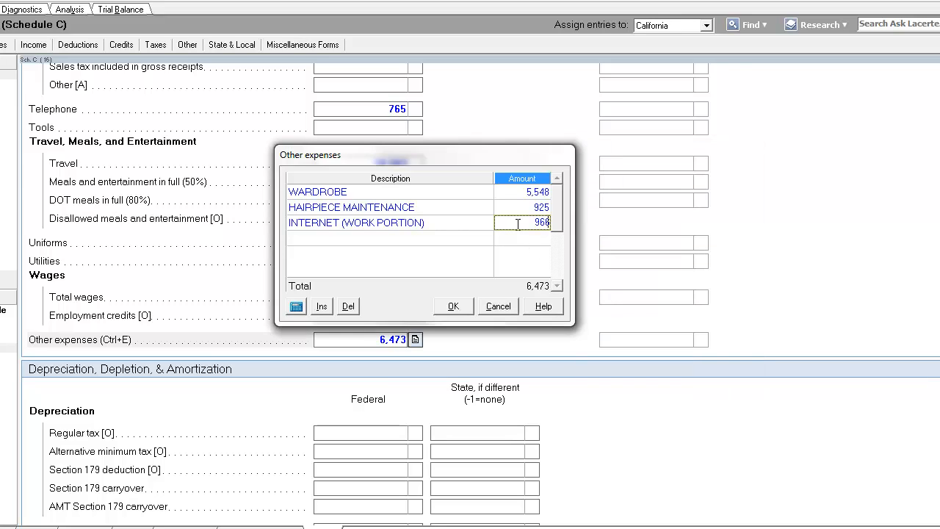
# Add a CABLE TV (WORK PORTION) description line to the other expenses list
pyautogui.click(445, 257)
pyautogui.click(436, 237)
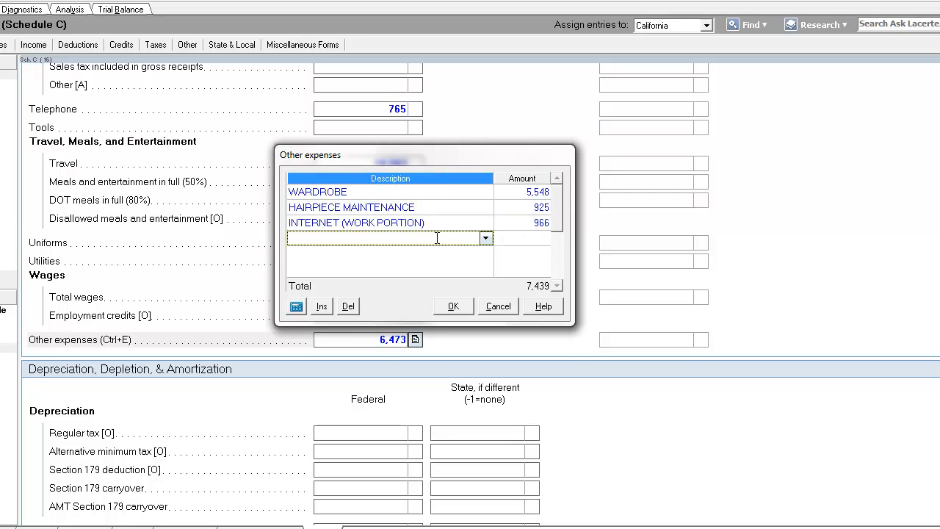
pyautogui.write('CABLE TV ')
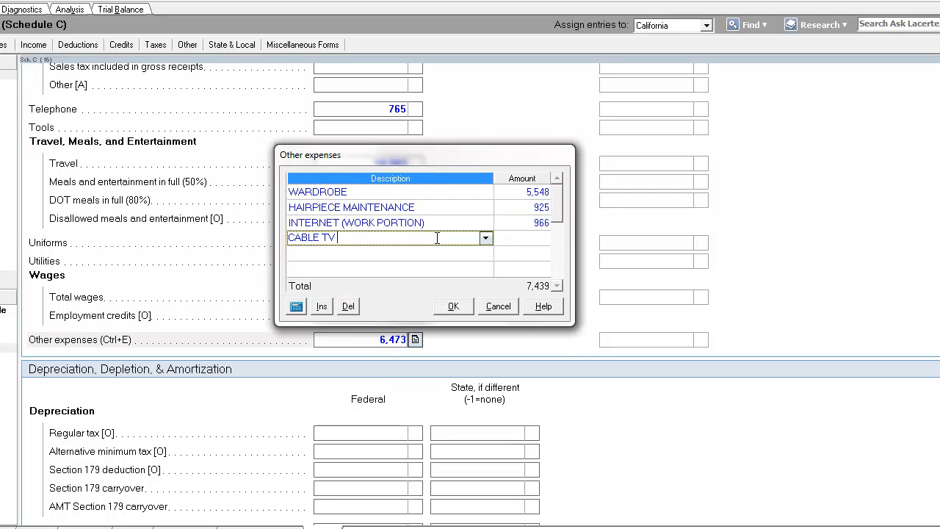
pyautogui.write('(WORK PORTION)')
pyautogui.press('Tab')
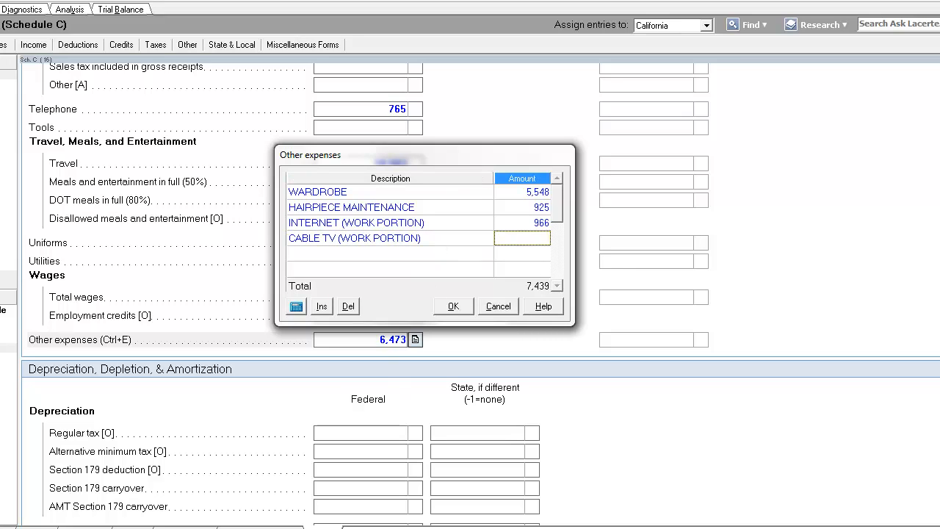
# Switch to Calculator and multiply 1283 by .6
pyautogui.hotkey('alt', 'Tab')
pyautogui.write('9')
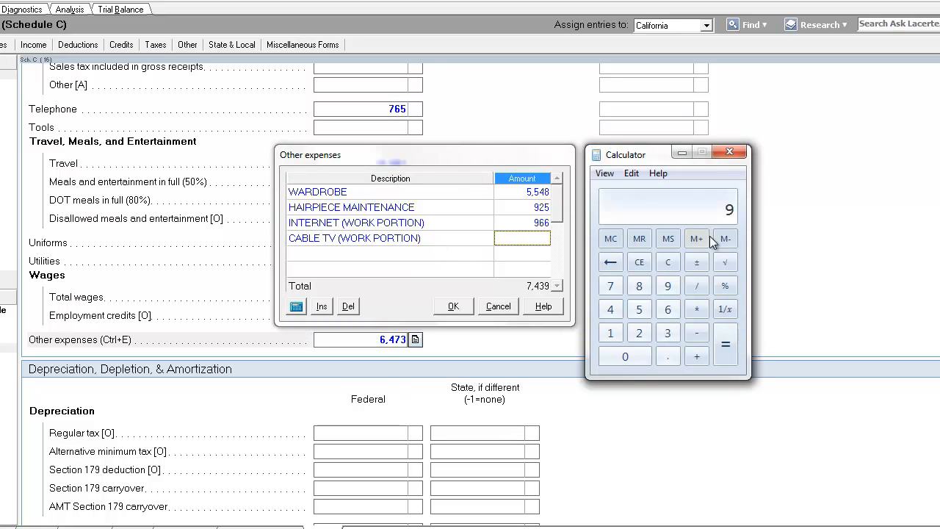
pyautogui.click(640, 266)
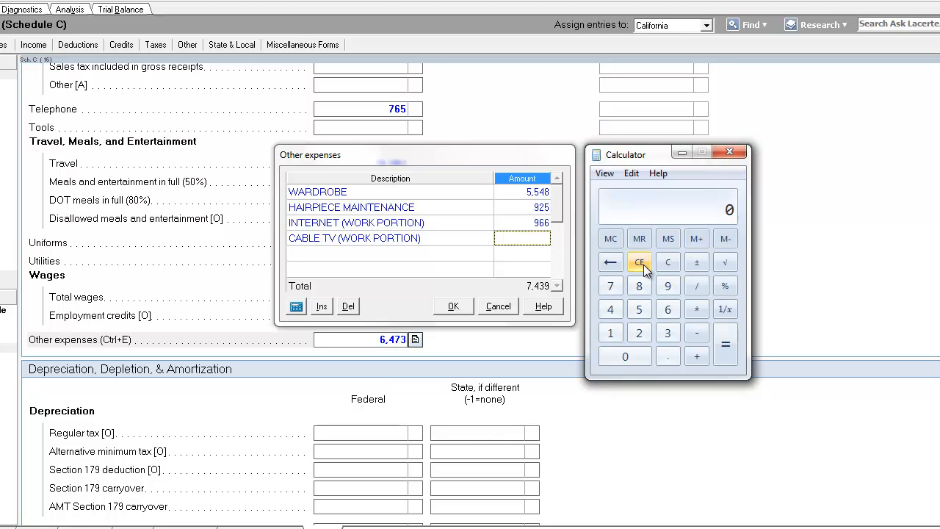
pyautogui.click(610, 332)
pyautogui.click(638, 332)
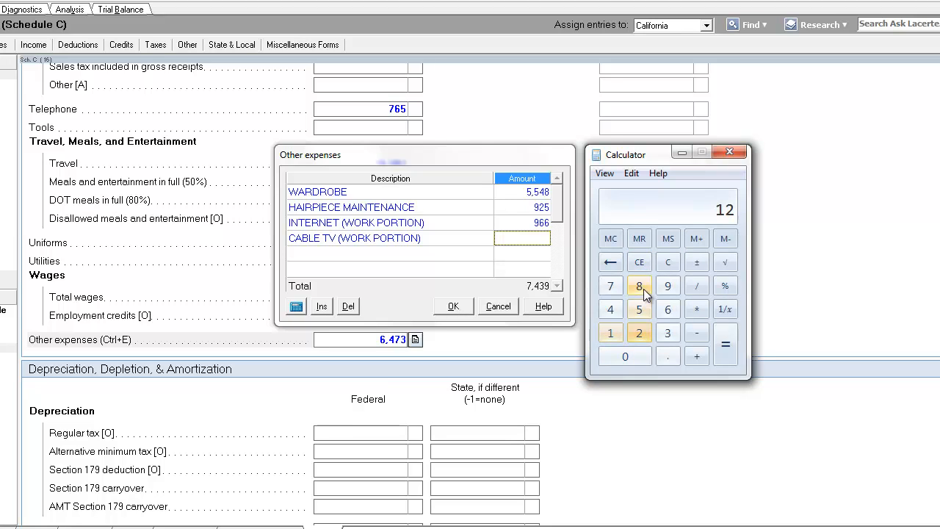
pyautogui.click(642, 289)
pyautogui.click(667, 334)
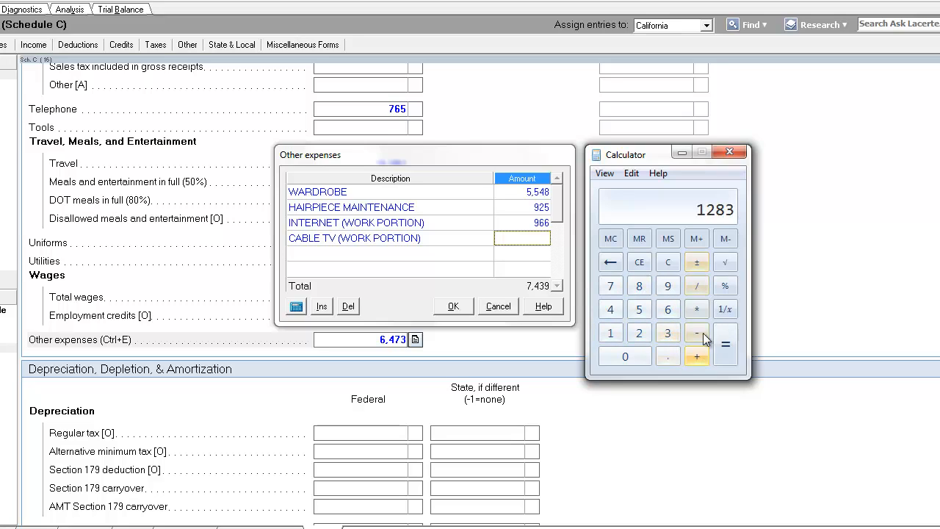
pyautogui.click(696, 309)
pyautogui.click(668, 356)
pyautogui.click(667, 309)
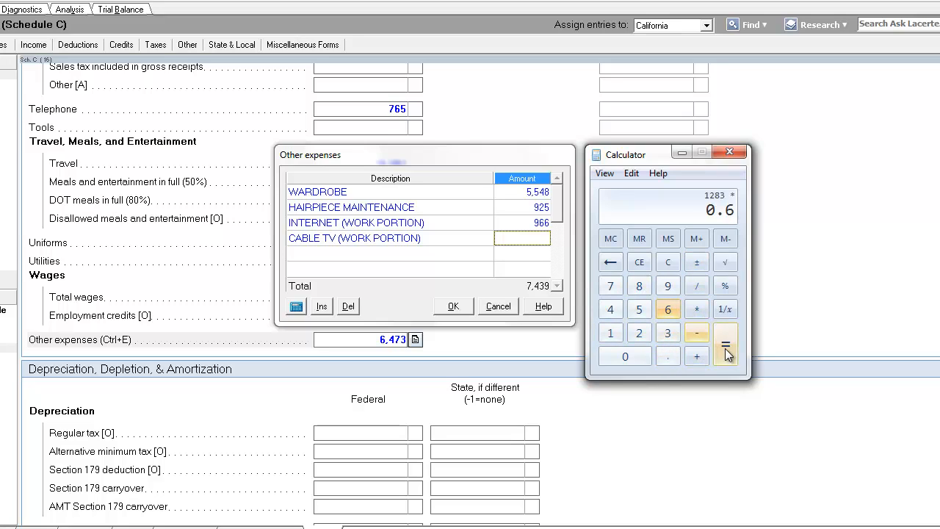
pyautogui.click(725, 354)
# Enter 770 as the cable TV work portion amount
pyautogui.click(515, 234)
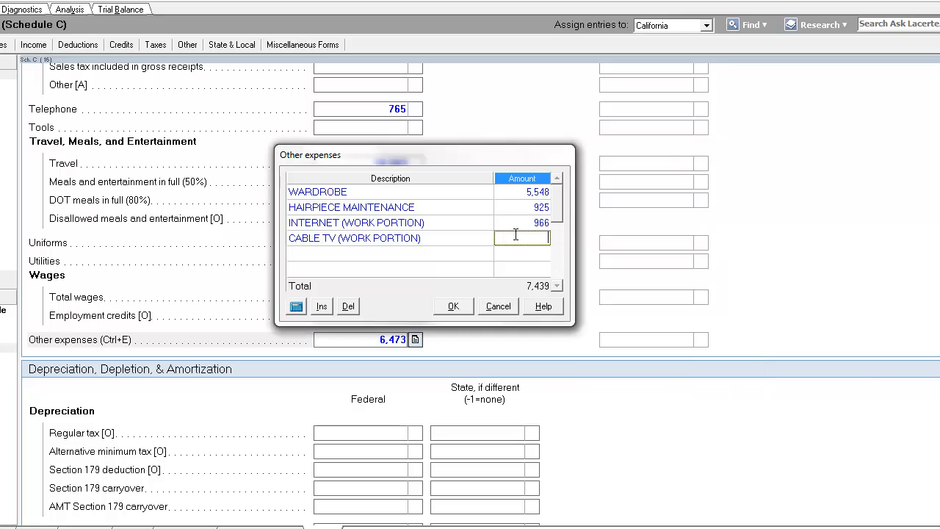
pyautogui.write('770')
pyautogui.press('Return')
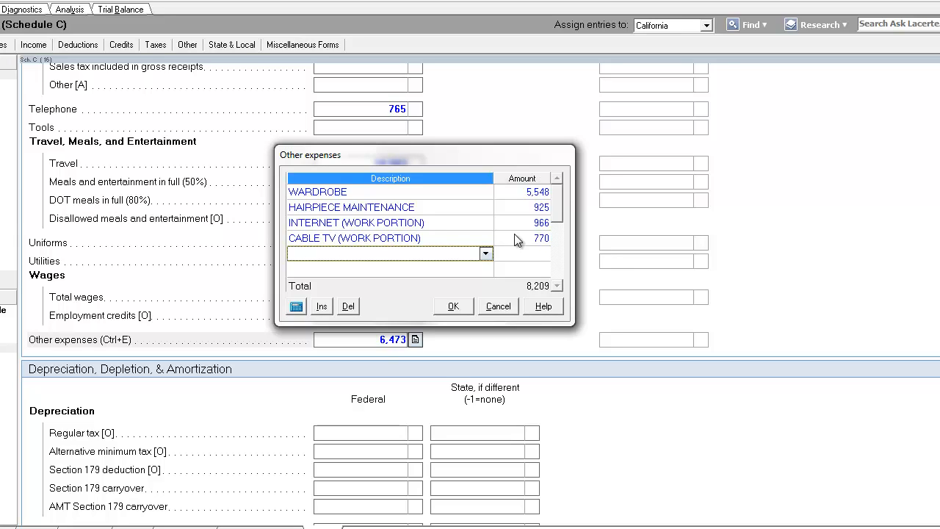
# Review the descriptions and amounts entered in the other expenses list
pyautogui.click(522, 236)
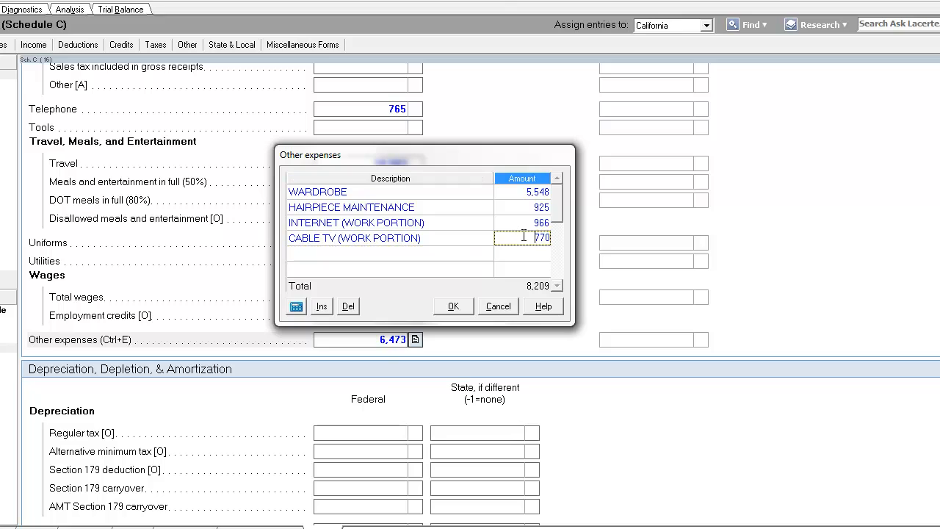
pyautogui.click(530, 212)
pyautogui.click(527, 221)
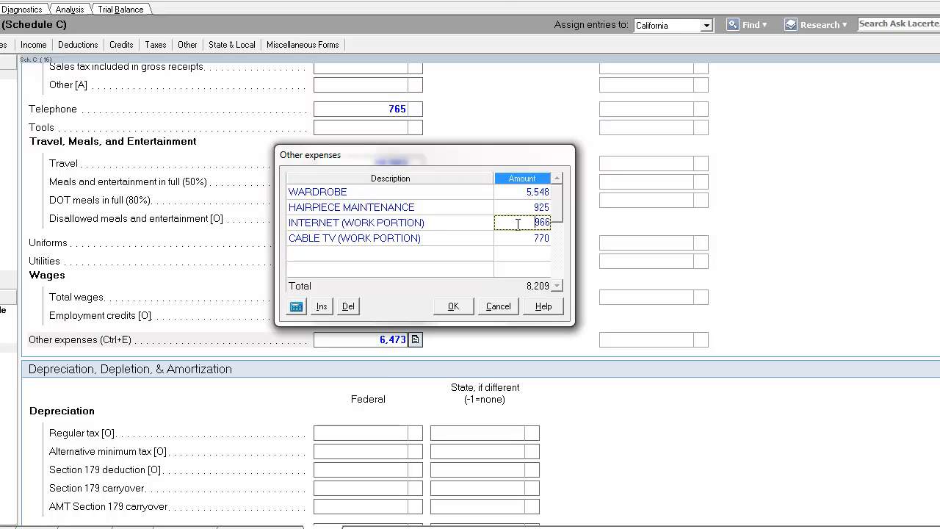
pyautogui.moveTo(513, 221); pyautogui.dragTo(597, 220)
pyautogui.moveTo(513, 220); pyautogui.dragTo(569, 218)
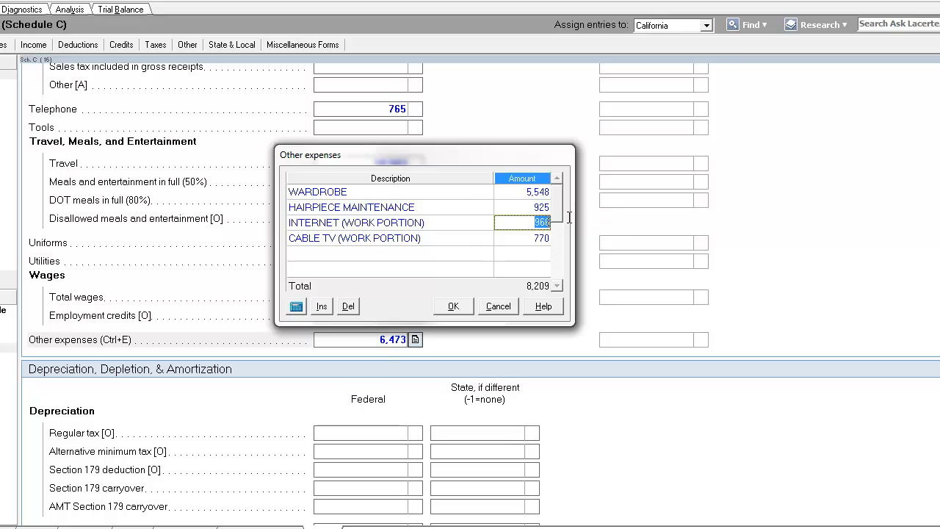
pyautogui.click(453, 236)
pyautogui.click(456, 224)
pyautogui.moveTo(456, 224); pyautogui.dragTo(245, 226)
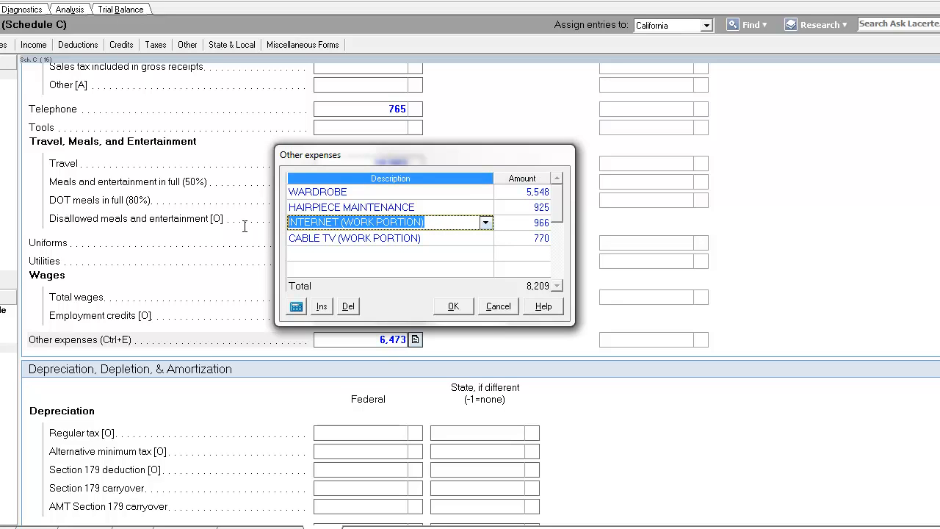
pyautogui.click(465, 237)
pyautogui.moveTo(465, 237); pyautogui.dragTo(290, 238)
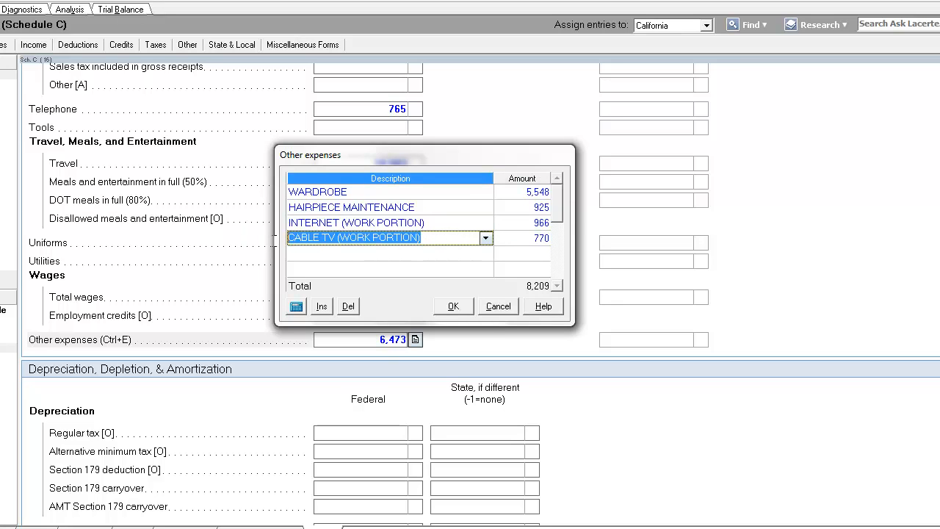
pyautogui.click(480, 223)
pyautogui.moveTo(470, 222); pyautogui.dragTo(292, 221)
pyautogui.click(437, 239)
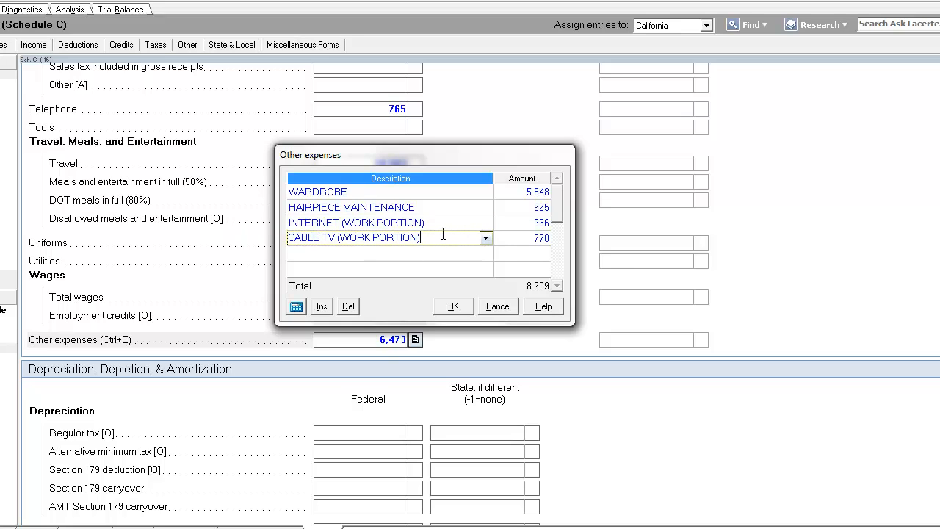
pyautogui.click(444, 229)
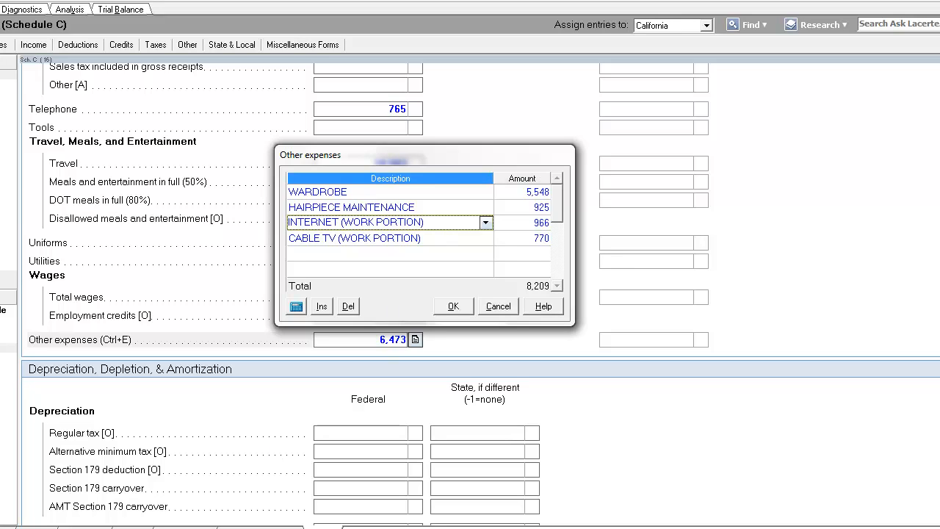
# Switch to the Firefox browser and search Google for CHANCES OF IRS AUDIT
pyautogui.moveTo(61, 528)
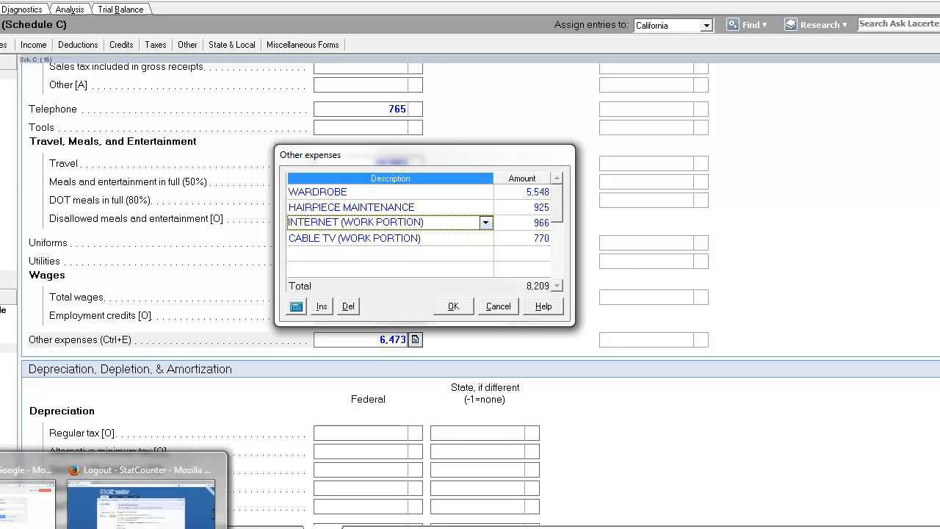
pyautogui.click(42, 523)
pyautogui.click(859, 12)
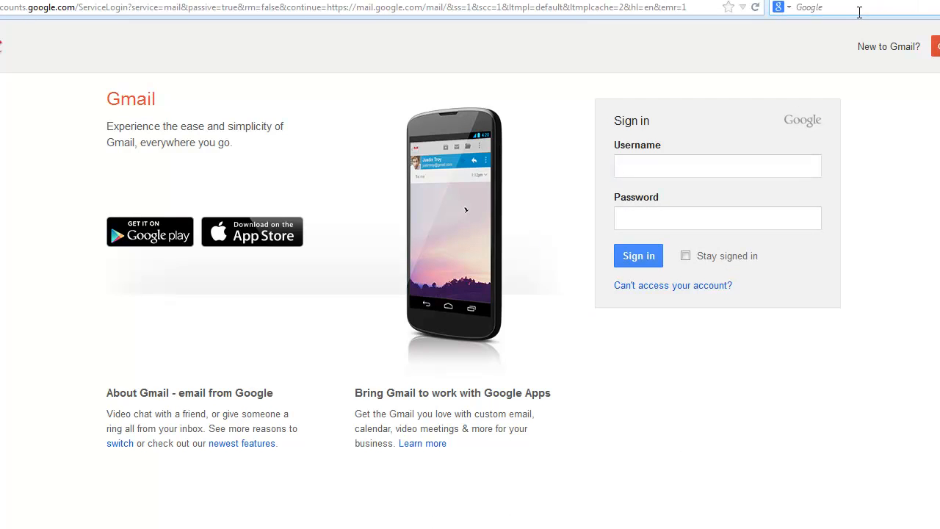
pyautogui.write('CHANCES OF IRS A')
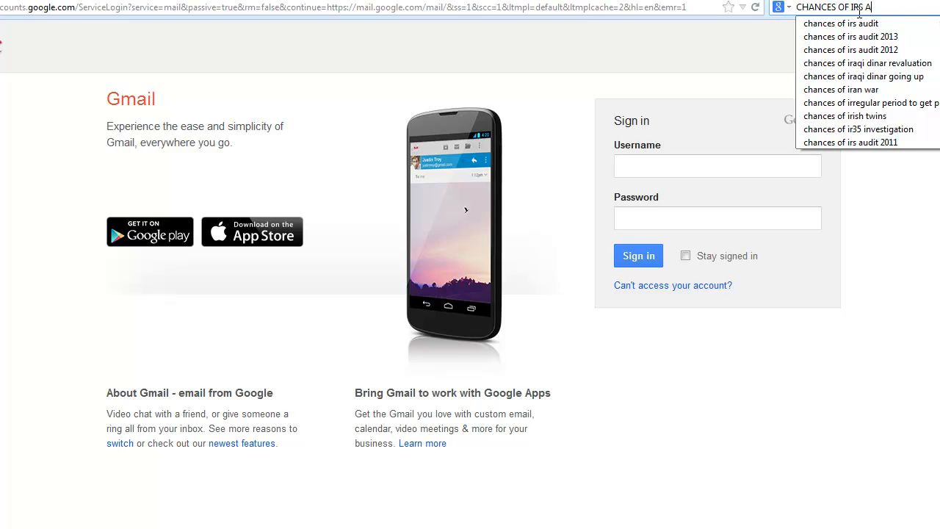
pyautogui.write('UDIT')
pyautogui.press('Return')
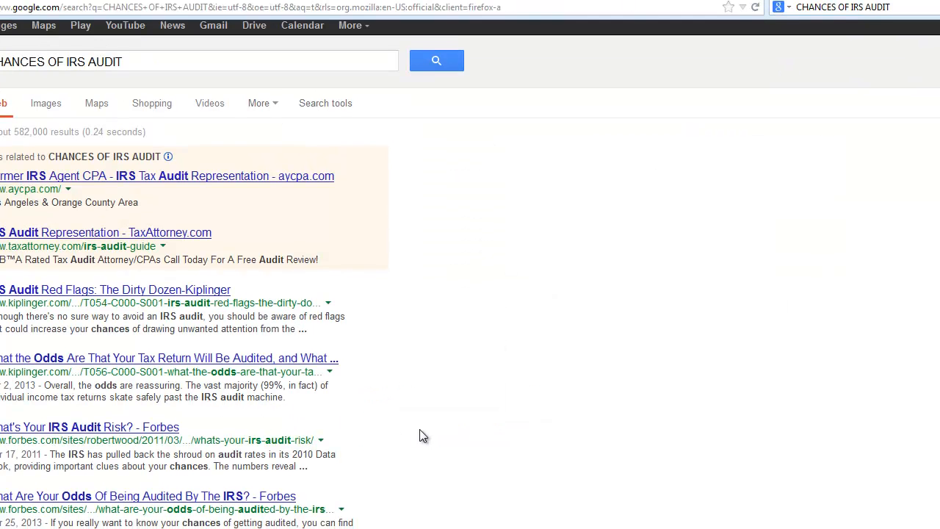
# Open the Kiplinger article on the odds of a tax return being audited and read through it
pyautogui.scroll(-3, 422, 435)
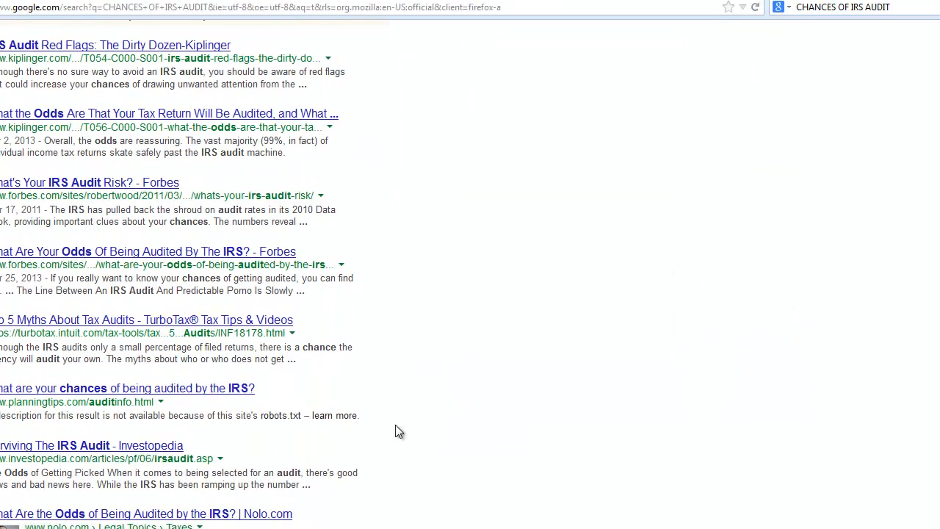
pyautogui.click(172, 114)
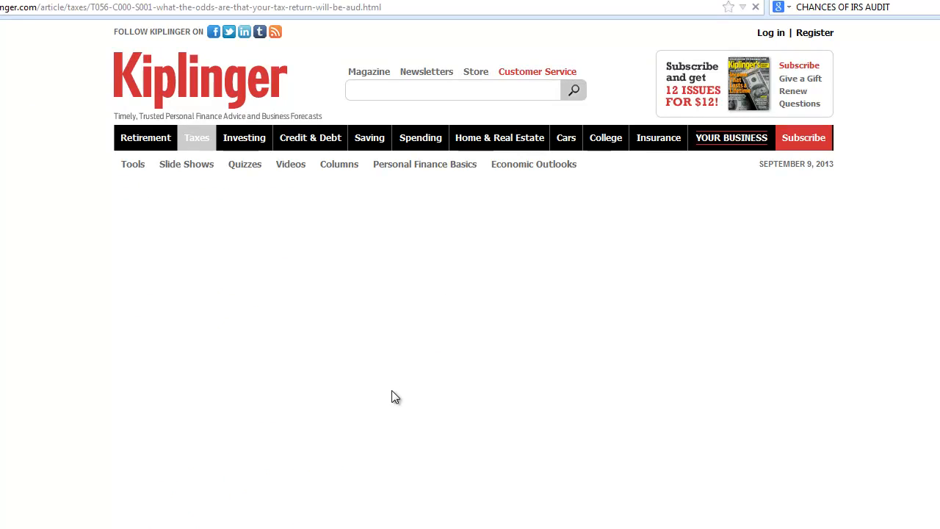
pyautogui.scroll(-5, 474, 438)
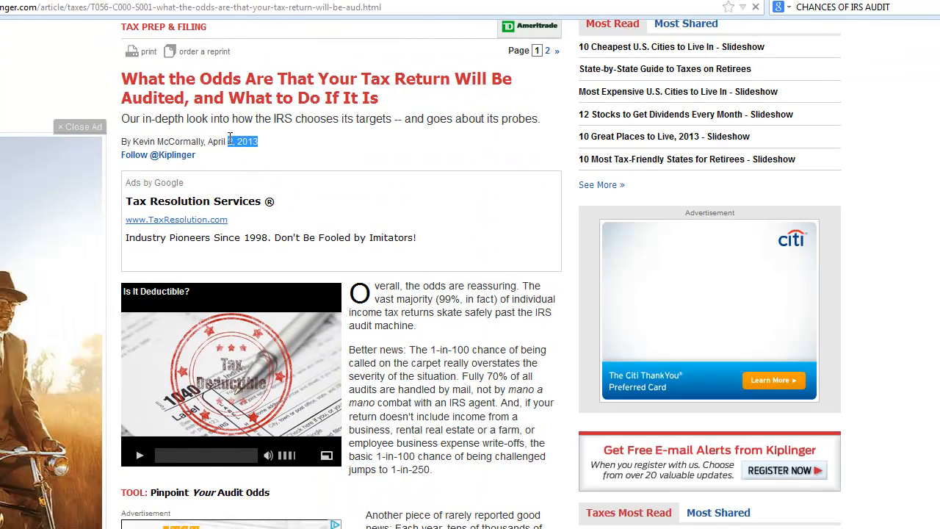
pyautogui.moveTo(259, 141); pyautogui.dragTo(220, 142)
pyautogui.scroll(-2, 433, 316)
pyautogui.scroll(5, 449, 378)
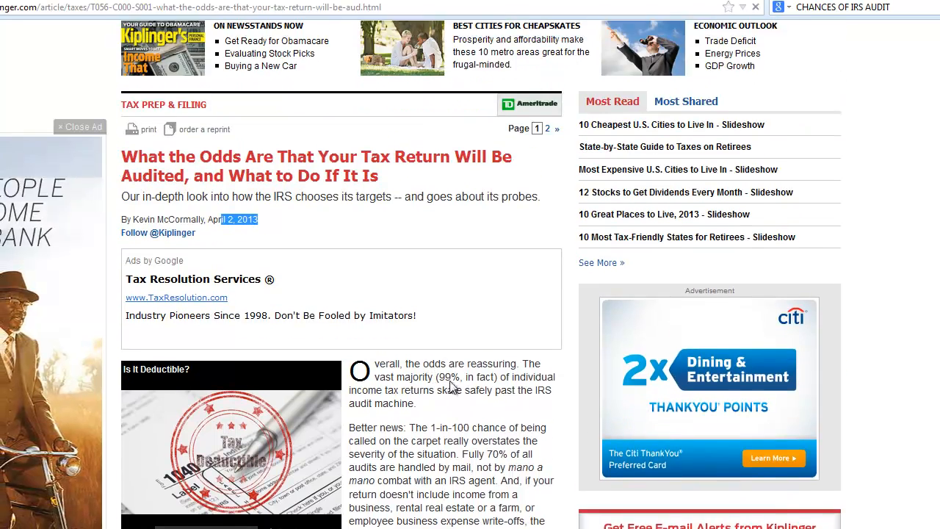
pyautogui.click(472, 444)
pyautogui.scroll(-4, 472, 446)
pyautogui.scroll(-5, 469, 445)
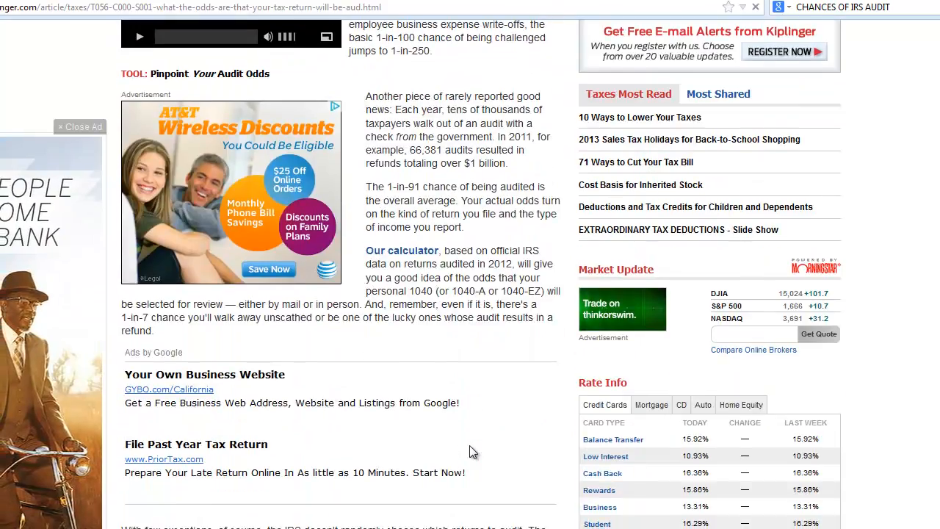
pyautogui.scroll(2, 469, 445)
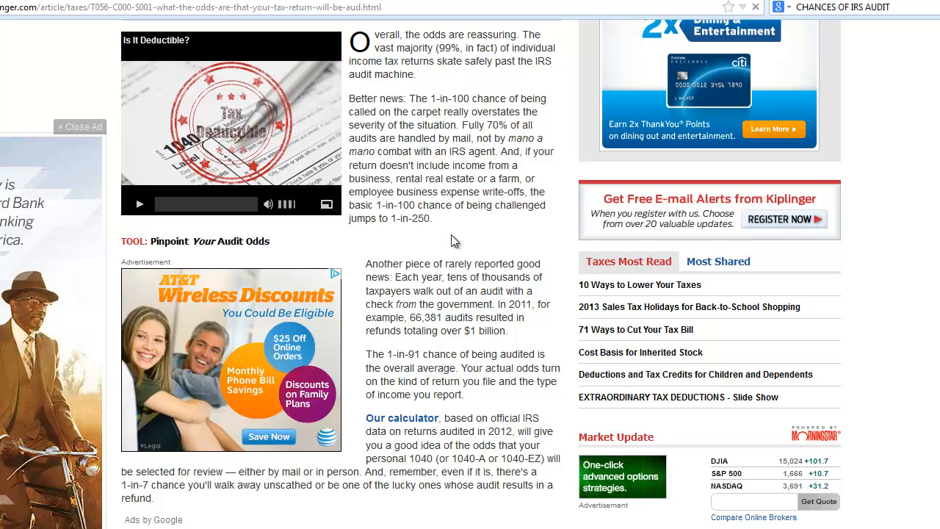
pyautogui.scroll(-2, 450, 234)
pyautogui.scroll(-6, 453, 235)
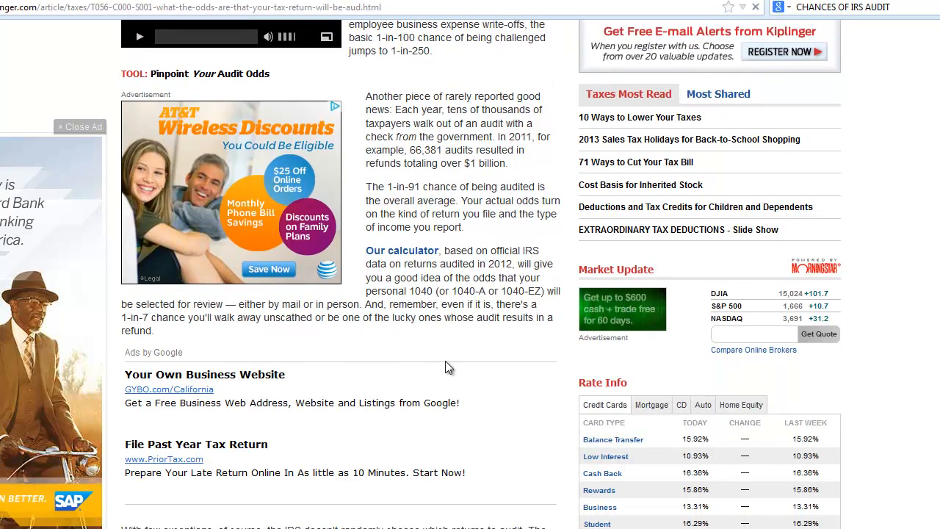
pyautogui.scroll(-4, 444, 362)
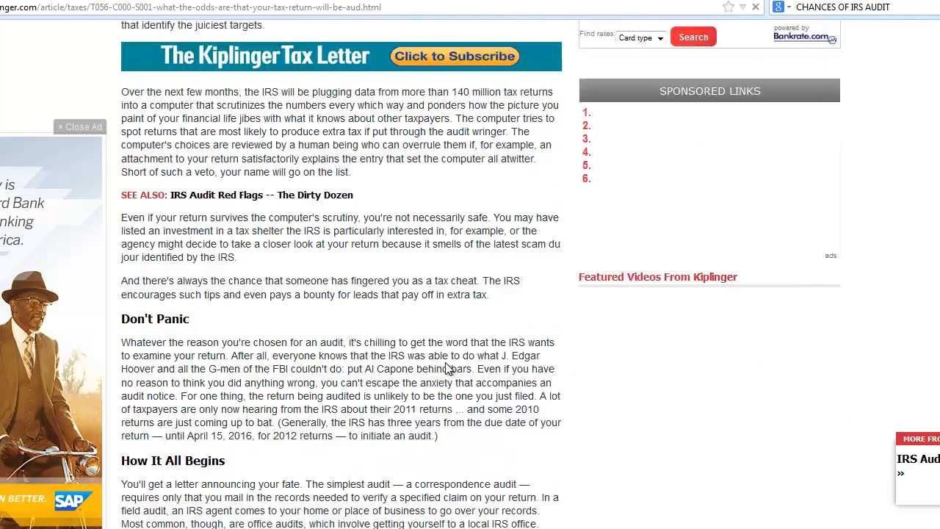
pyautogui.scroll(-5, 445, 361)
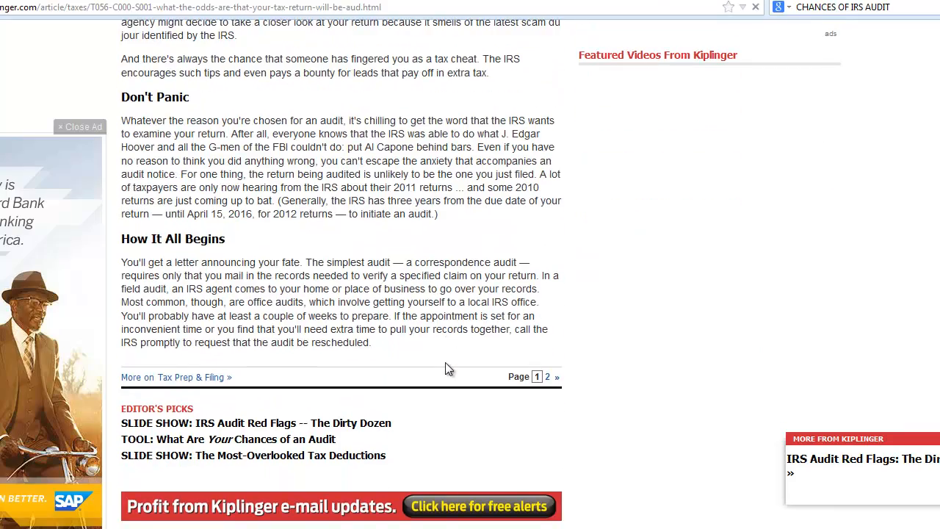
pyautogui.scroll(8, 445, 363)
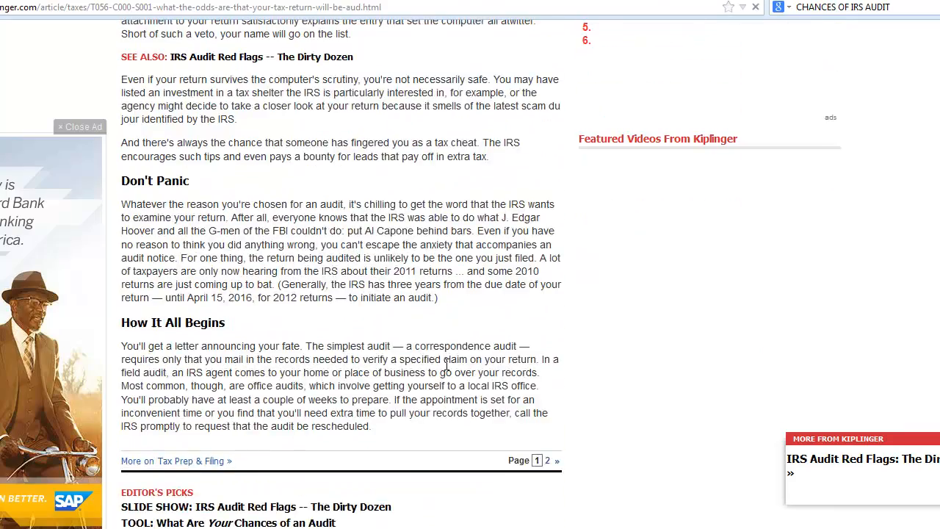
pyautogui.scroll(4, 445, 367)
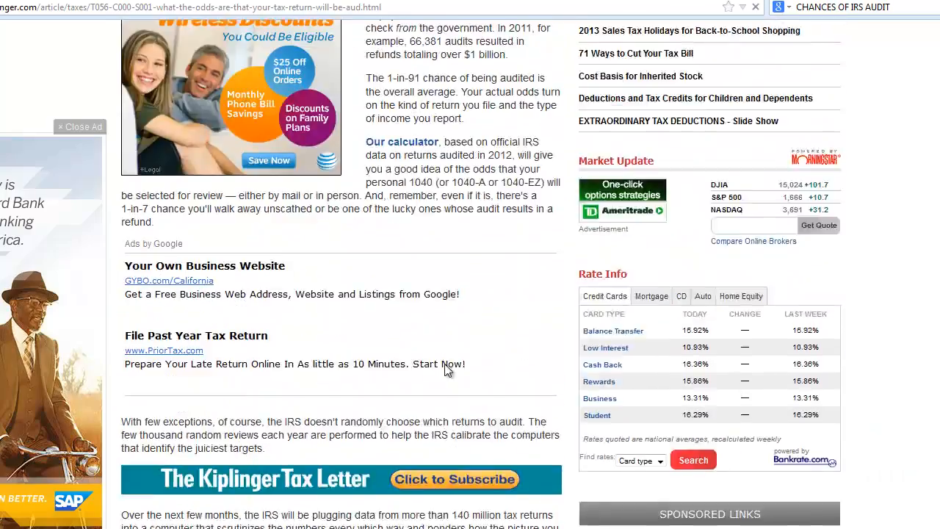
pyautogui.scroll(-2, 120, 159)
pyautogui.scroll(5, 117, 163)
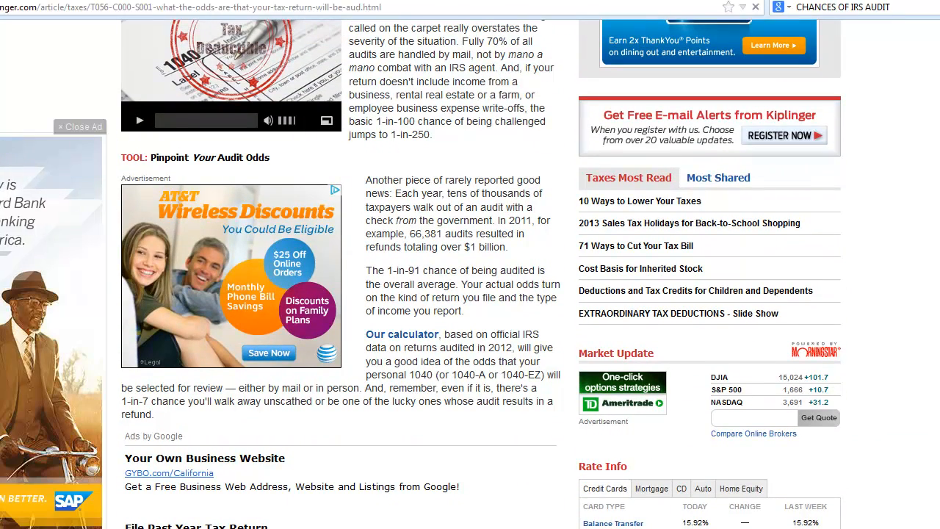
# Go back to the search results and search Google for CHANCES OF AUDIT FOR HIGH-EARNING TAXPAYER
pyautogui.hotkey('alt', 'Left')
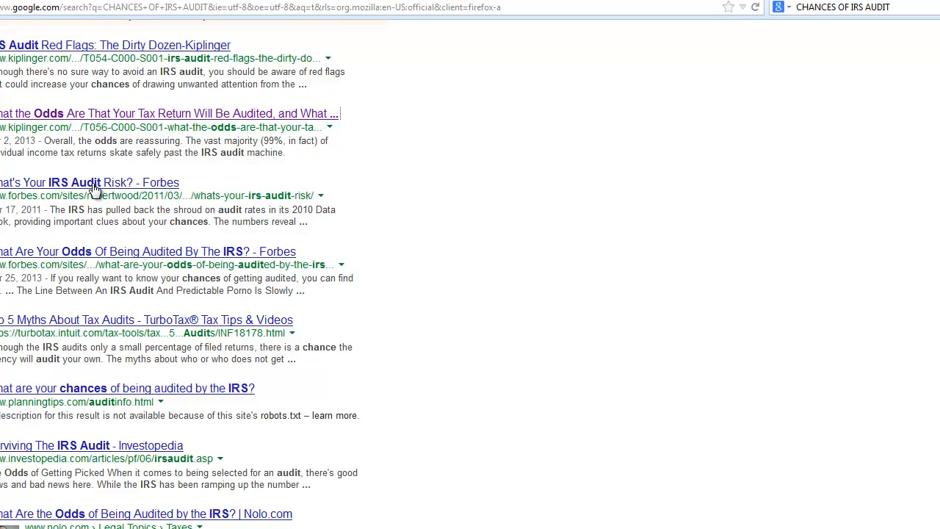
pyautogui.click(910, 8)
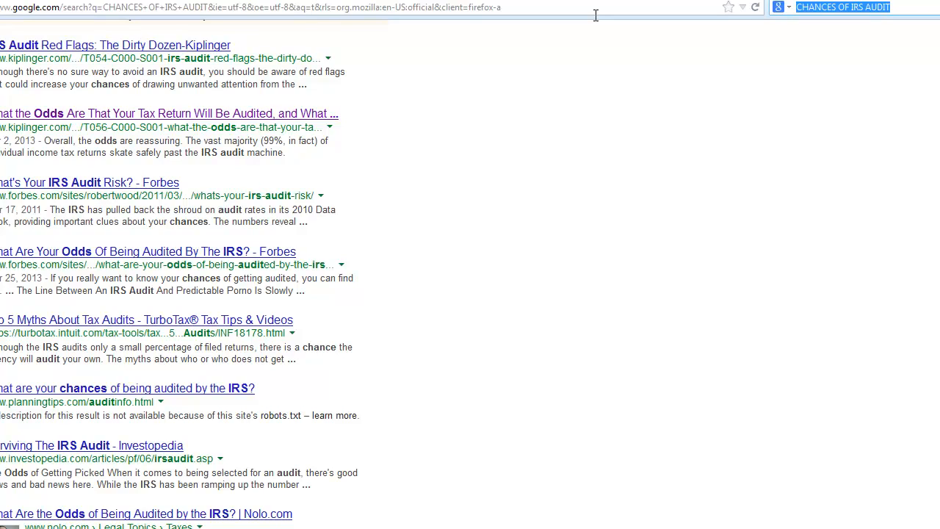
pyautogui.write('CHANCES ')
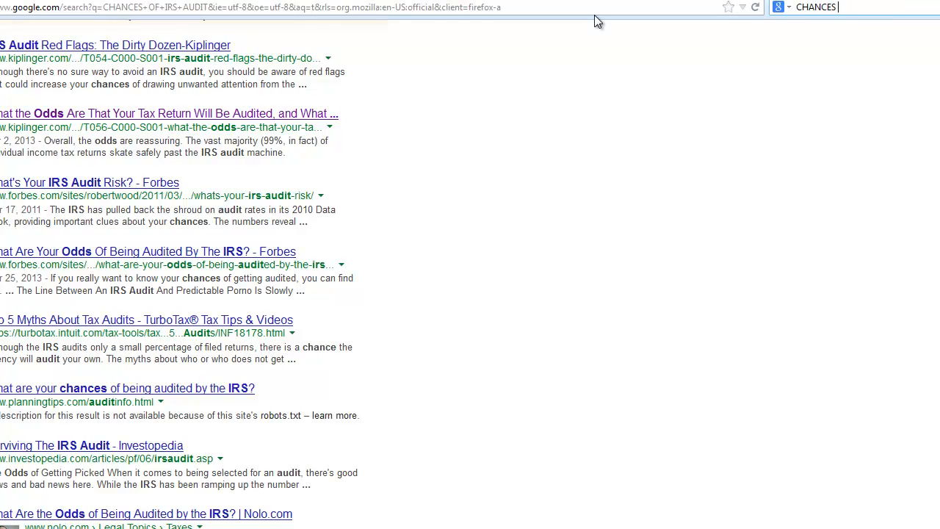
pyautogui.write('OF AUDIT FOR HIGH-EARN')
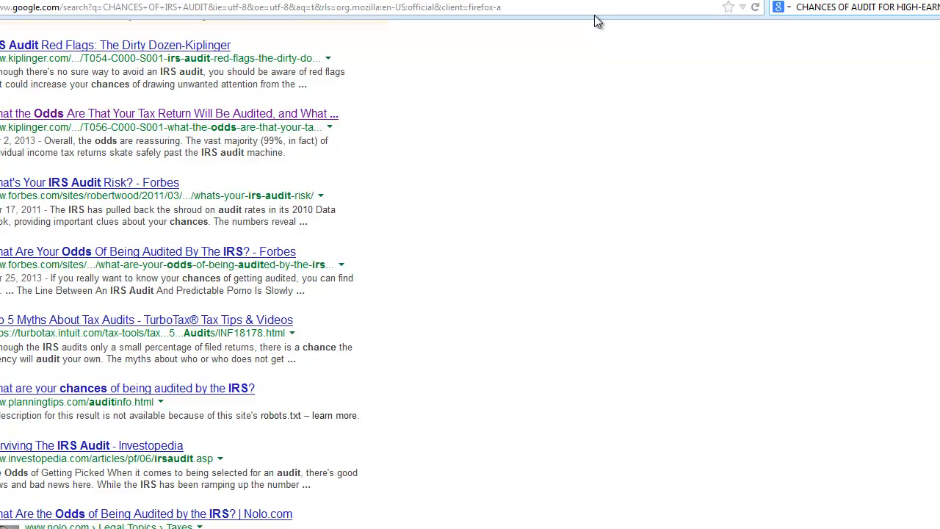
pyautogui.write('ING TAXPAYER')
pyautogui.press('Return')
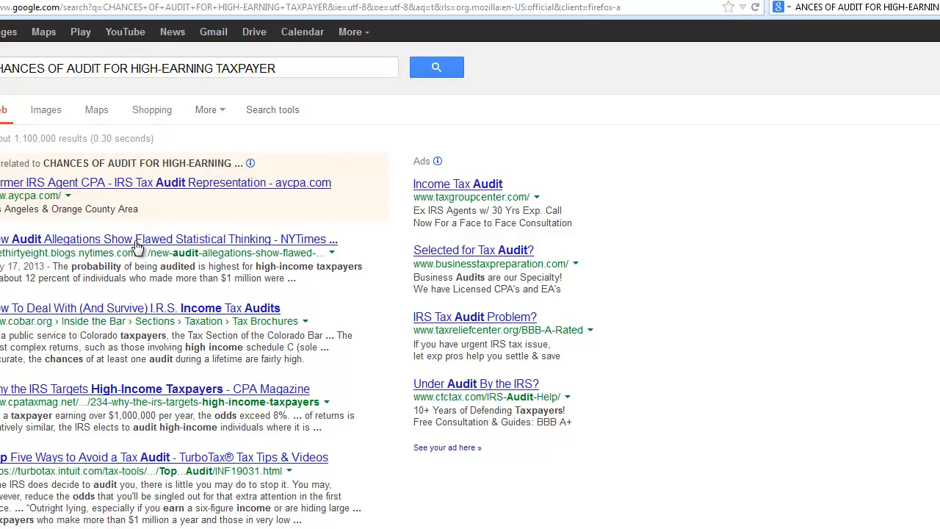
# Open the New York Times article on audit allegations and read its passage on audit probability for high-income taxpayers
pyautogui.click(137, 242)
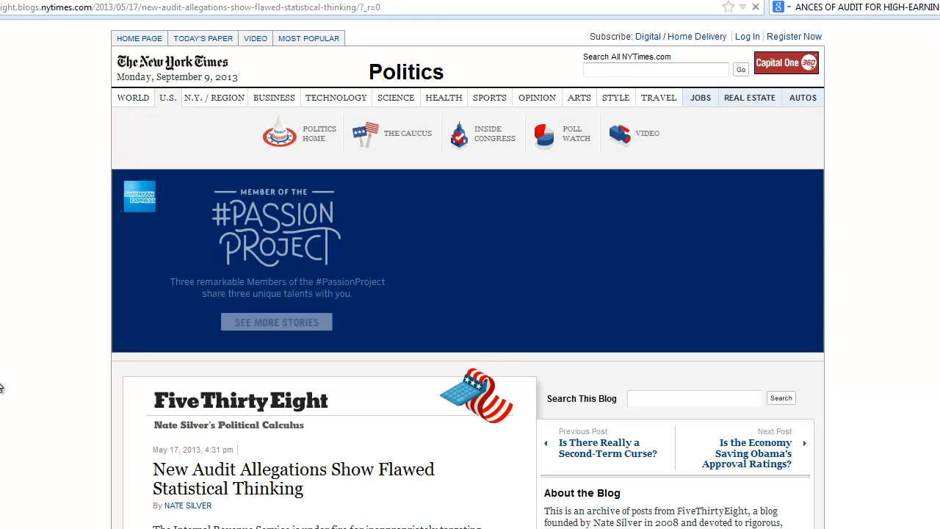
pyautogui.scroll(-2, 0, 386)
pyautogui.scroll(-2, 0, 387)
pyautogui.scroll(-2, 0, 387)
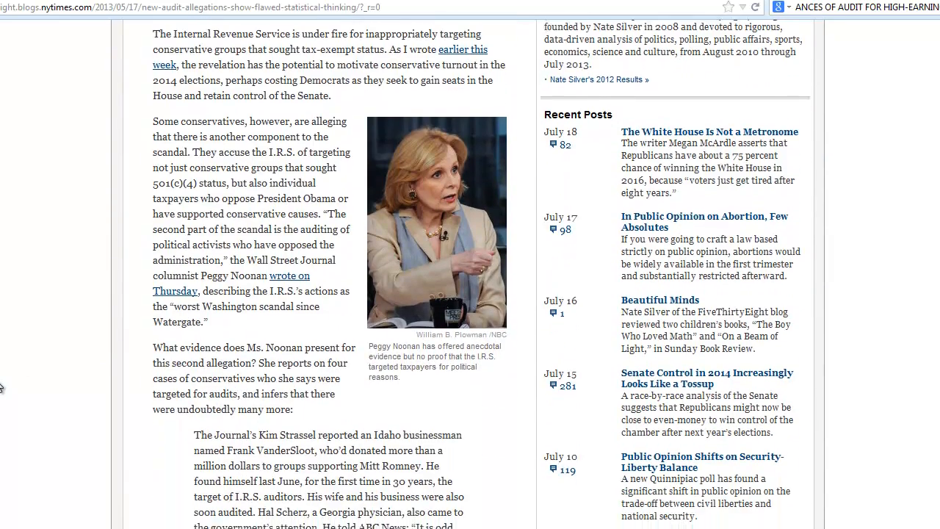
pyautogui.scroll(-2, 0, 387)
pyautogui.scroll(-4, 0, 387)
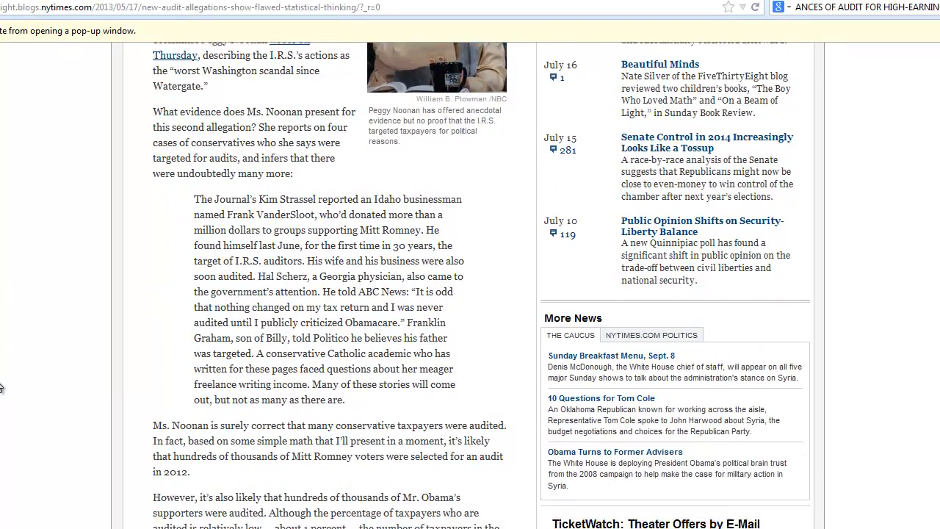
pyautogui.scroll(-2, 0, 387)
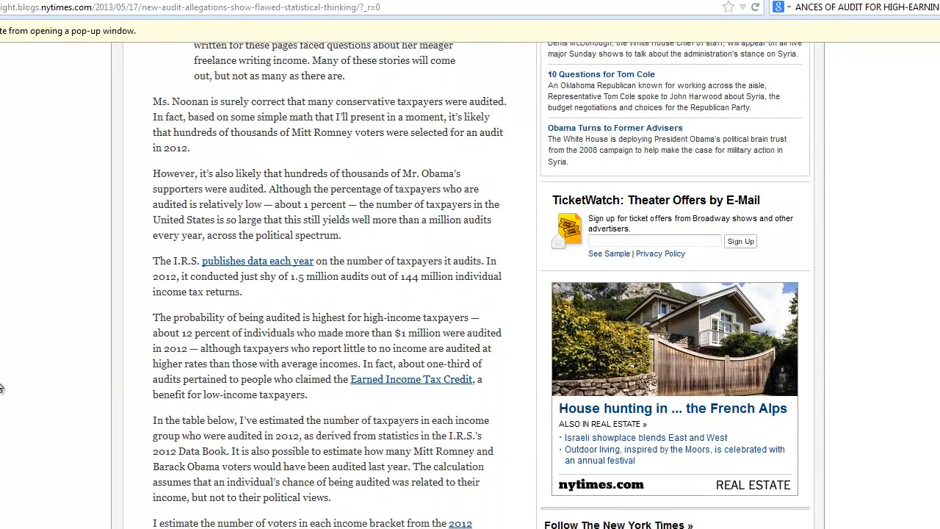
pyautogui.scroll(-1, 0, 386)
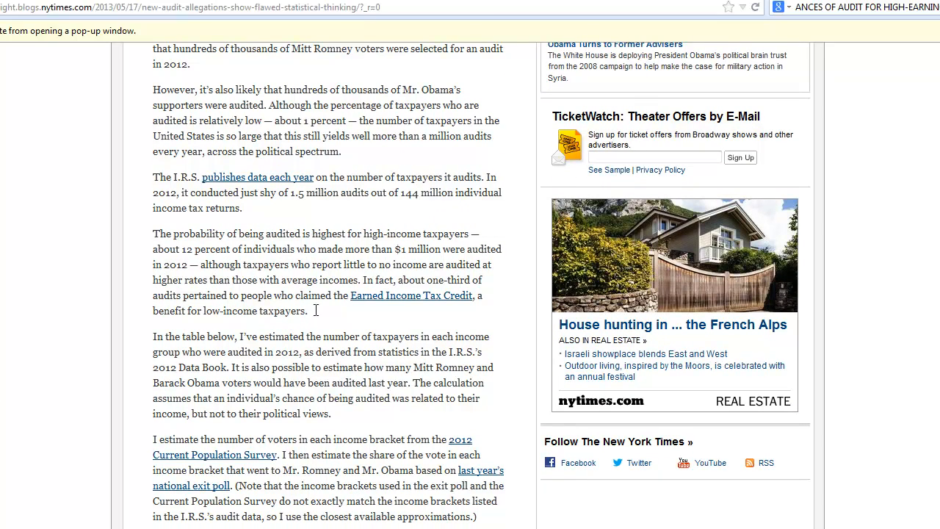
pyautogui.moveTo(153, 234); pyautogui.dragTo(346, 315)
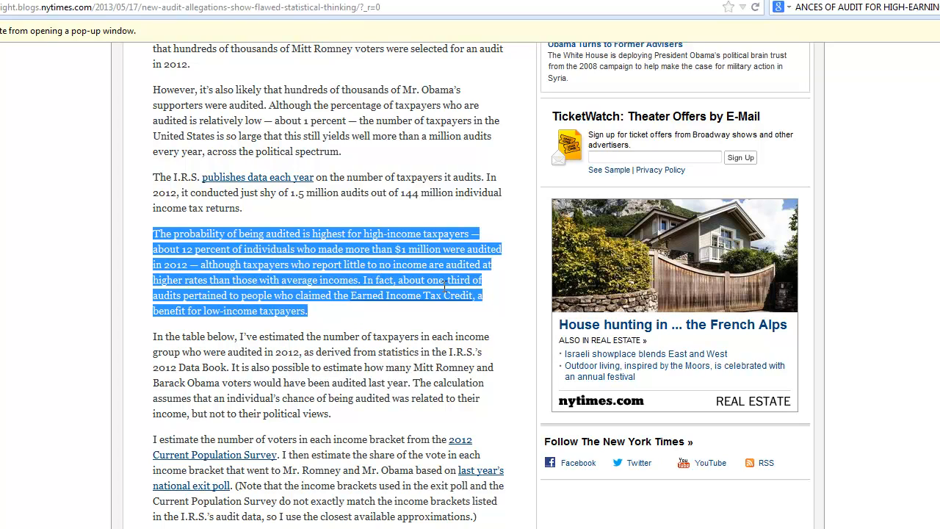
pyautogui.click(350, 323)
pyautogui.scroll(-1, 355, 353)
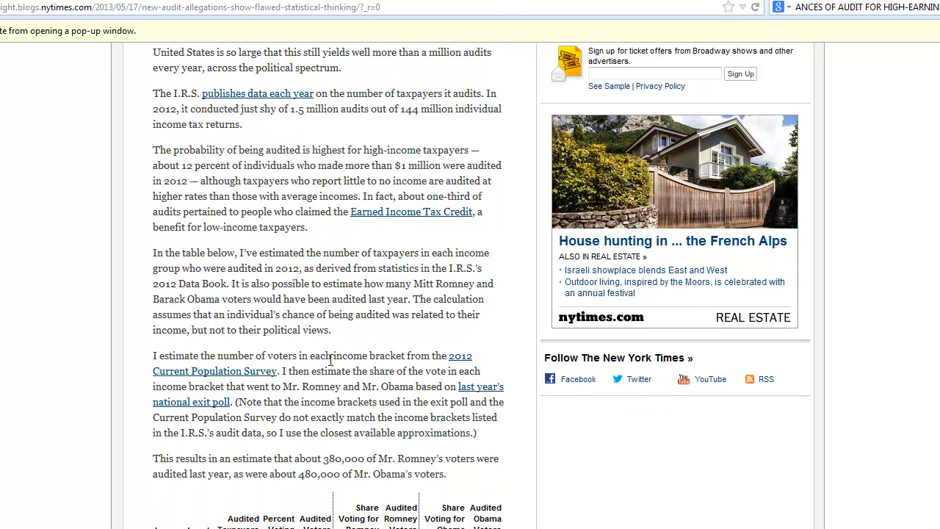
pyautogui.hotkey('alt', 'Left')
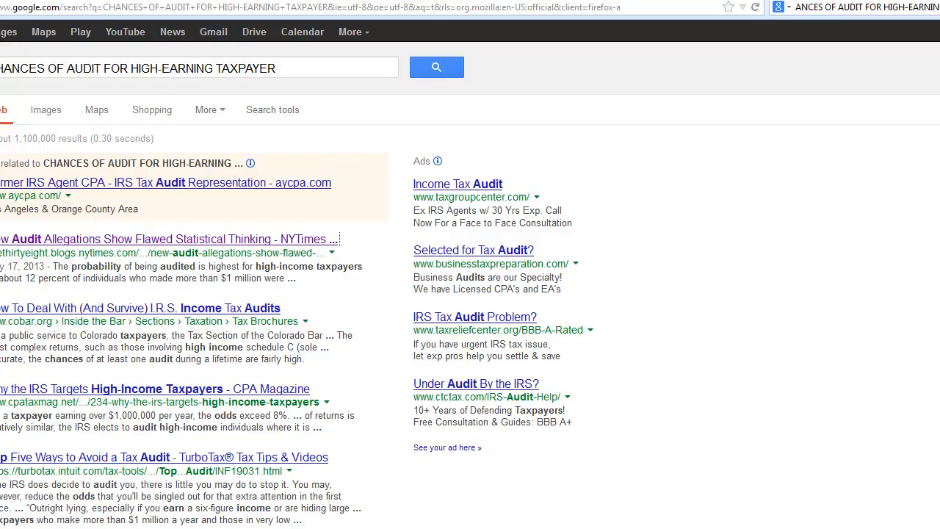
# Switch back to the Lacerte tax program, review the other expenses entries and confirm the list
pyautogui.moveTo(179, 527)
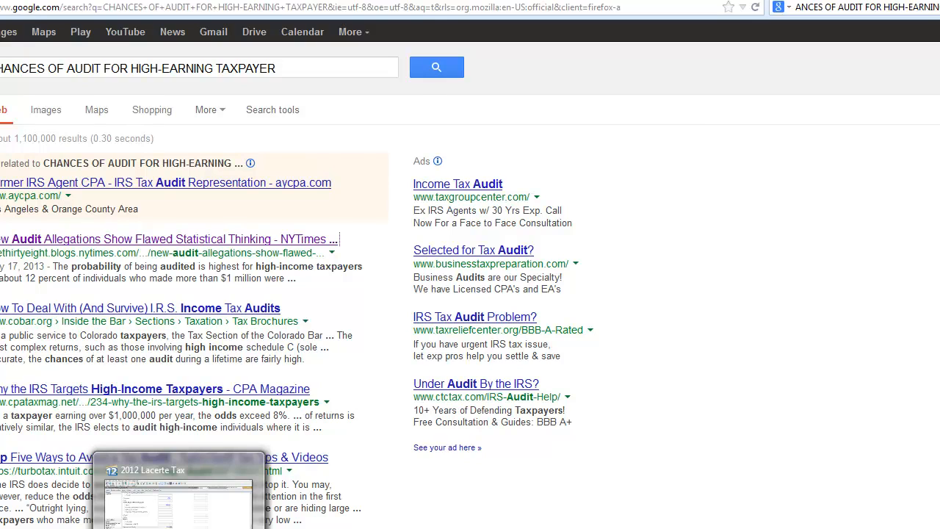
pyautogui.click(179, 528)
pyautogui.click(458, 237)
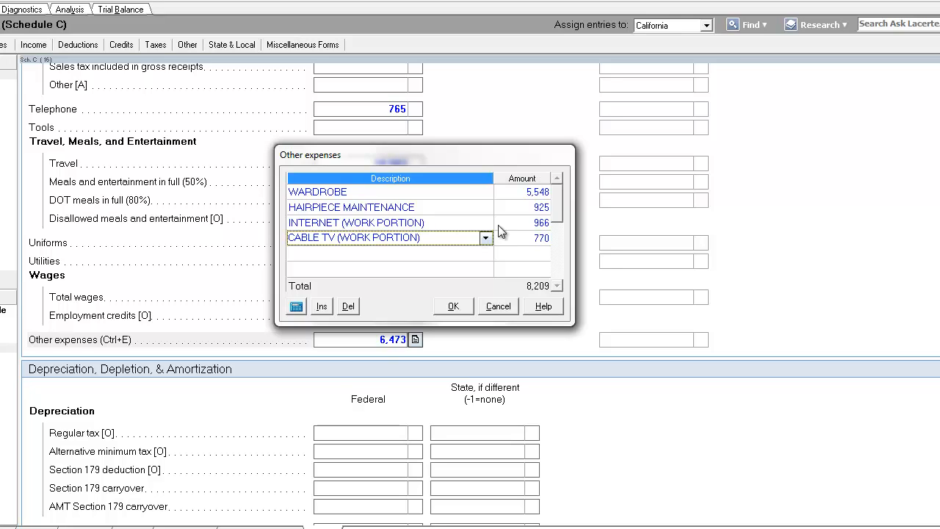
pyautogui.click(530, 222)
pyautogui.click(452, 226)
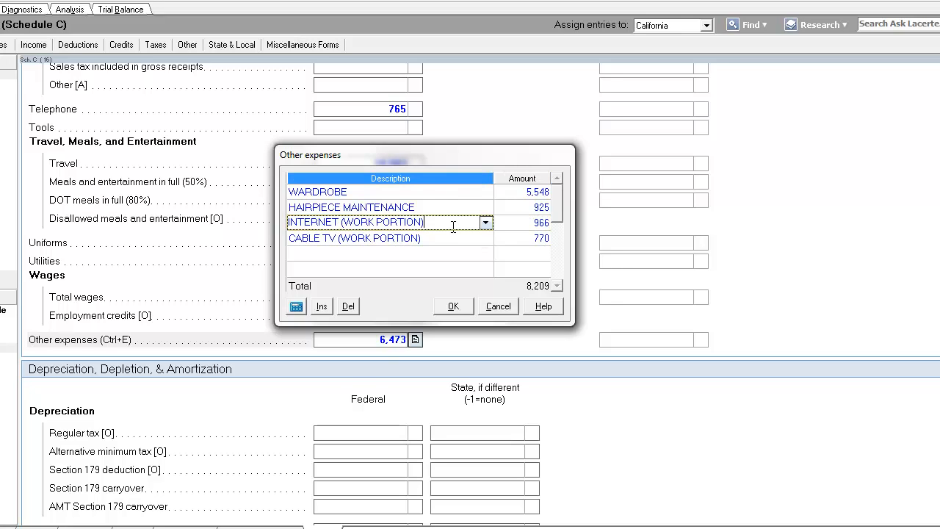
pyautogui.click(452, 241)
pyautogui.click(452, 255)
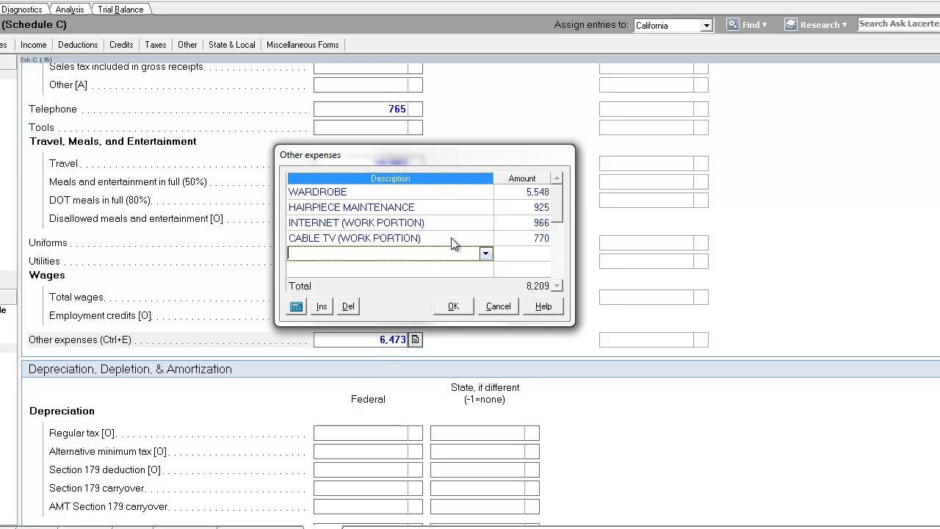
pyautogui.click(452, 237)
pyautogui.click(452, 254)
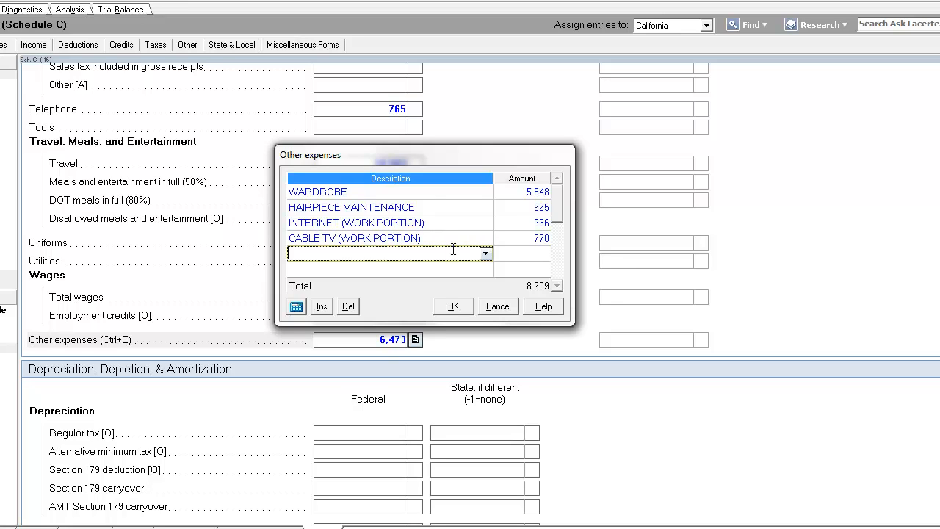
pyautogui.click(453, 306)
# Open the Adjustments to Income screen and enter 6059 as SE health insurance premiums not entered elsewhere
pyautogui.click(376, 182)
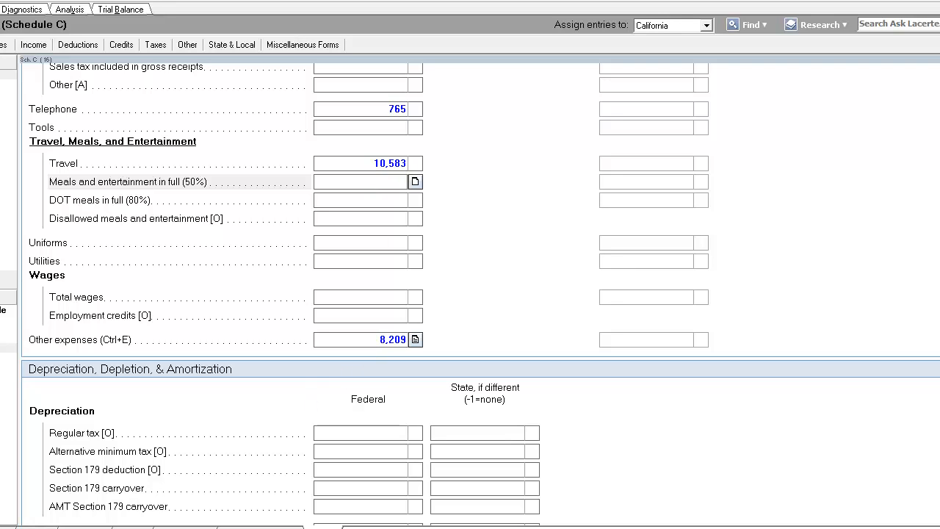
pyautogui.click(351, 202)
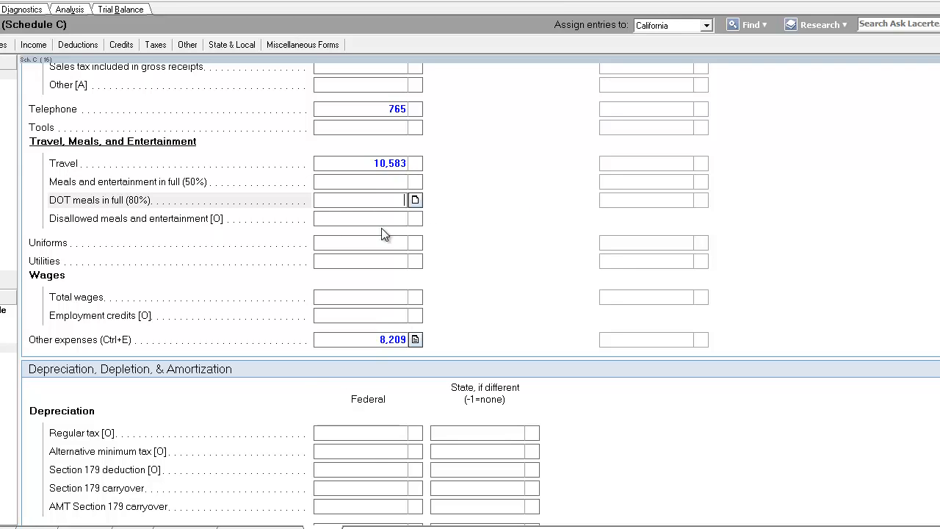
pyautogui.press('Escape')
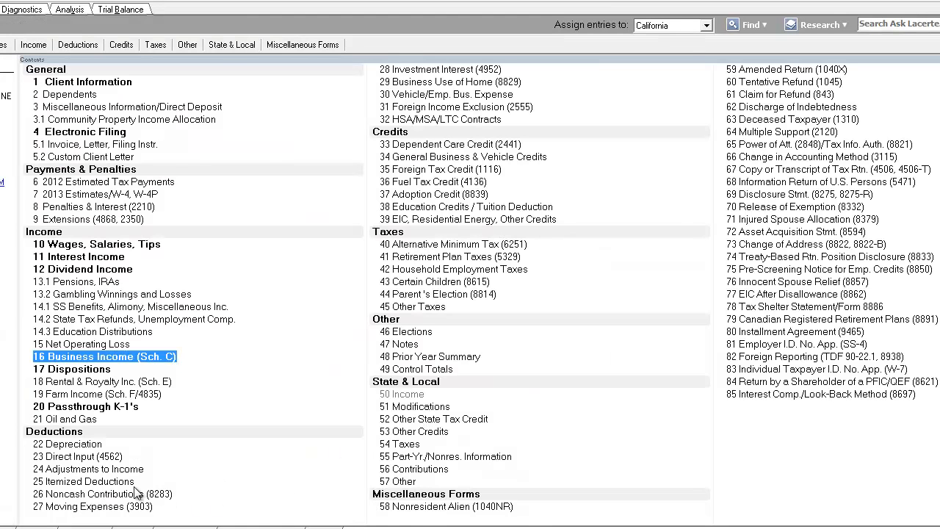
pyautogui.click(117, 470)
pyautogui.scroll(-5, 396, 332)
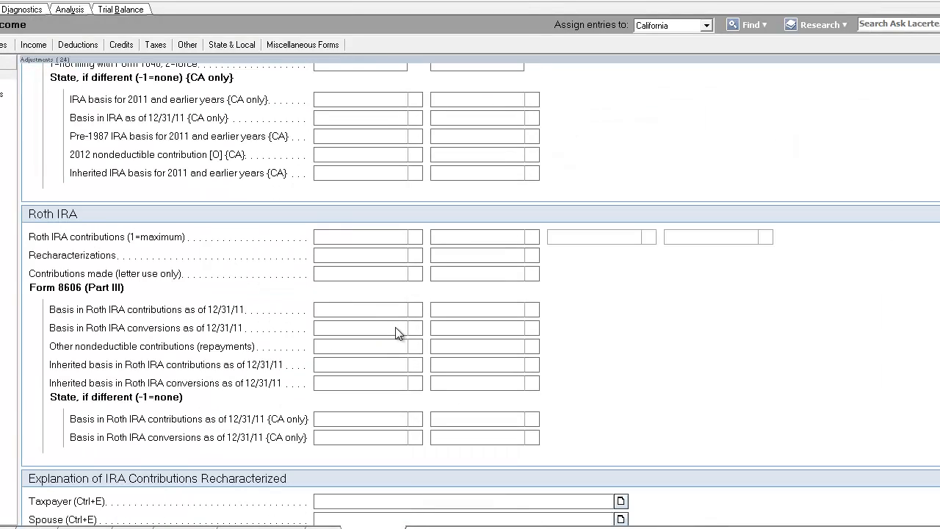
pyautogui.scroll(-3, 396, 332)
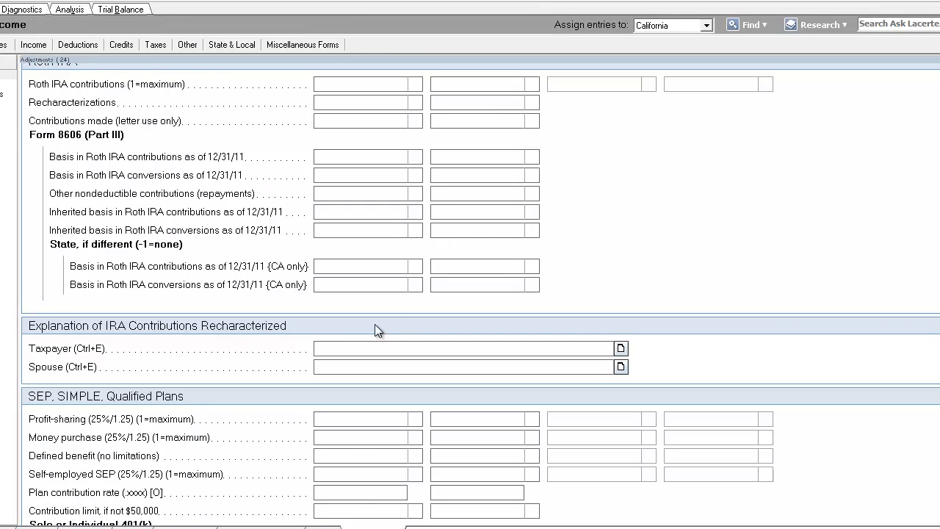
pyautogui.scroll(-9, 261, 319)
pyautogui.scroll(-5, 260, 318)
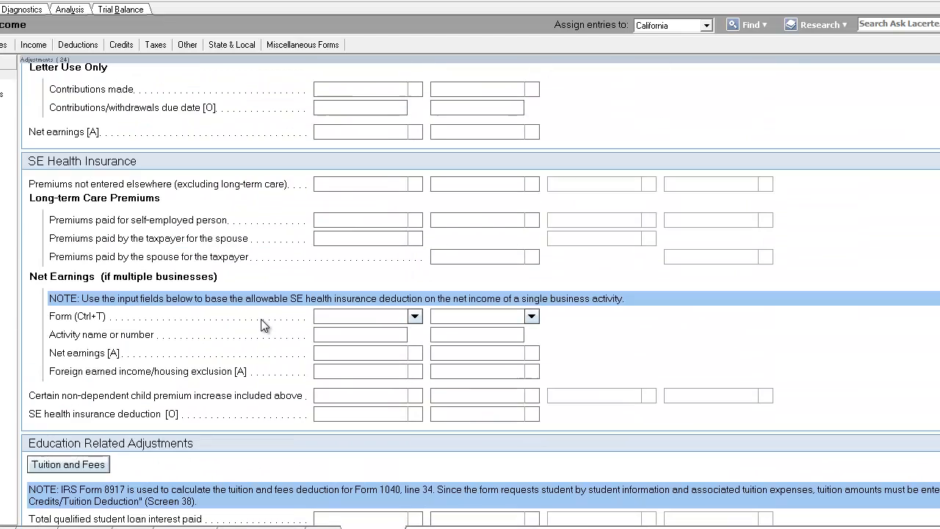
pyautogui.click(359, 183)
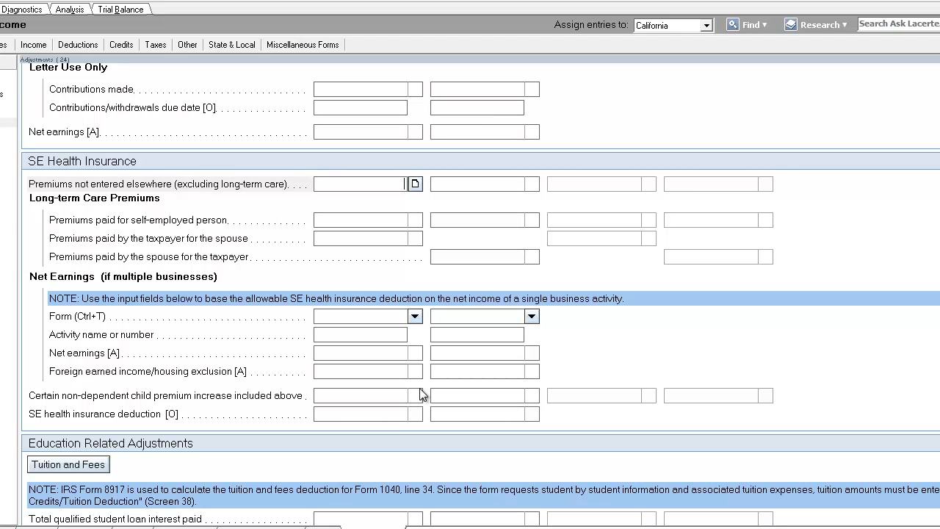
pyautogui.write('6059')
pyautogui.press('Return')
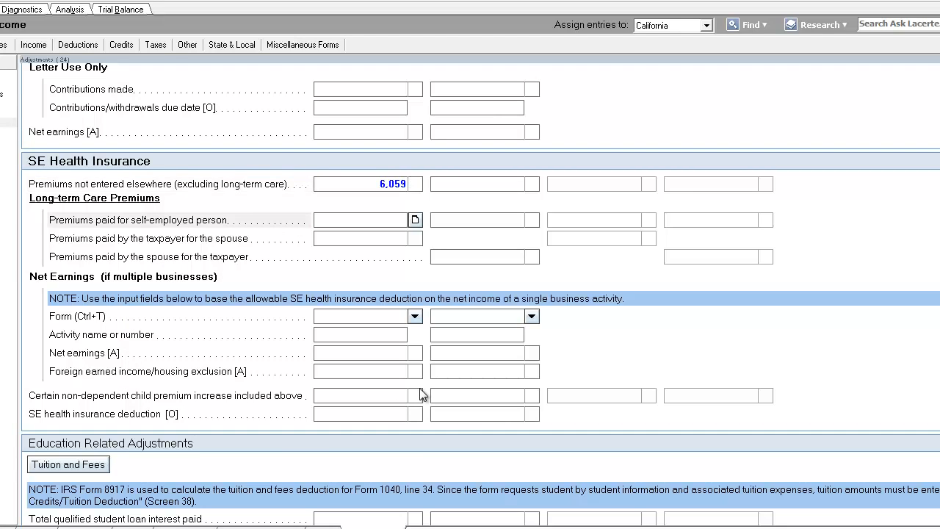
# Review the adjusted gross income lines on Form 1040 for the self-employed health insurance deduction
pyautogui.click(359, 185)
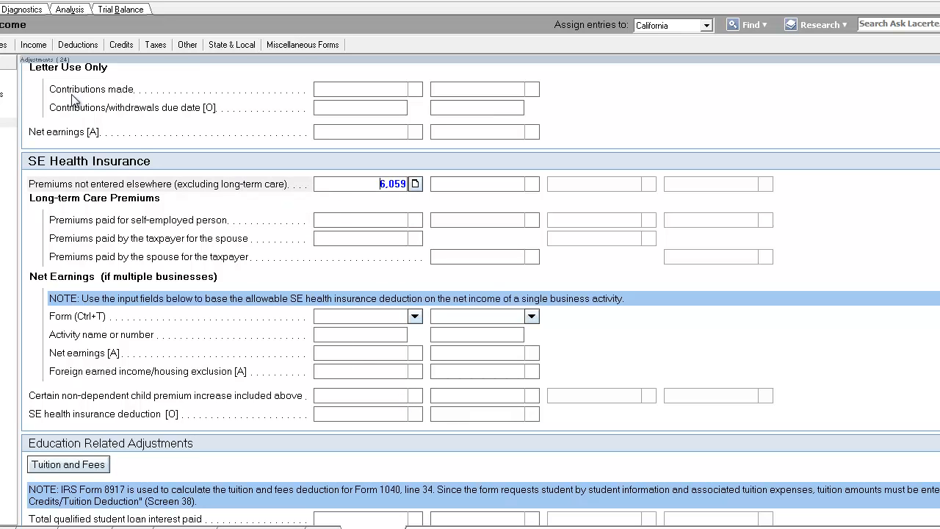
pyautogui.click(0, 9)
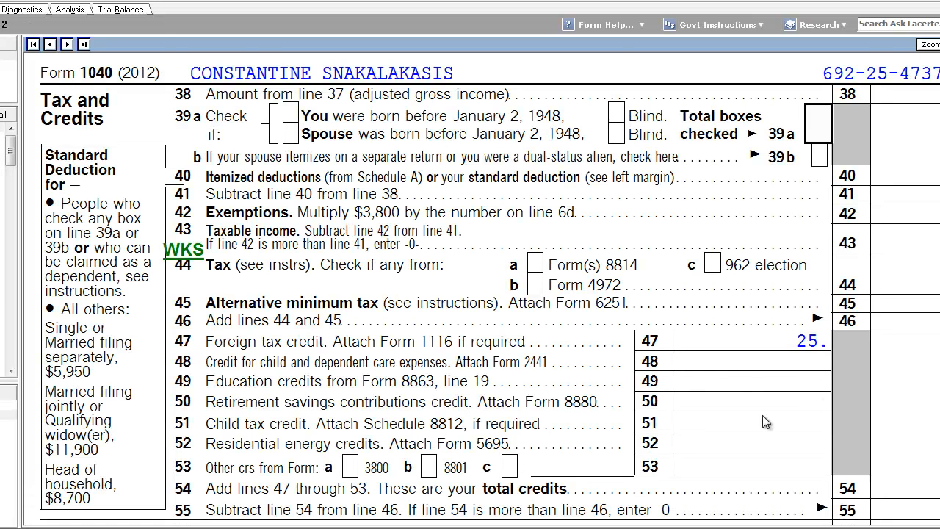
pyautogui.scroll(-1, 121, 487)
pyautogui.click(0, 413)
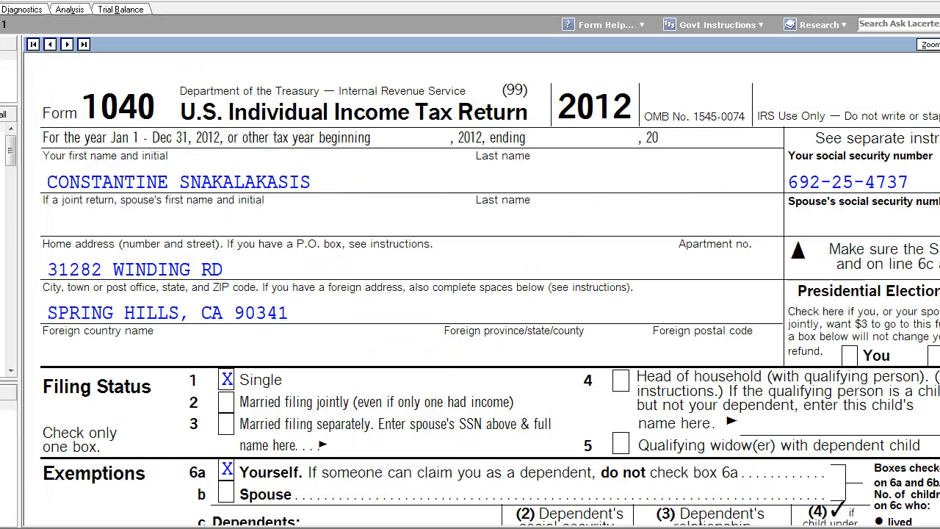
pyautogui.scroll(-12, 469, 293)
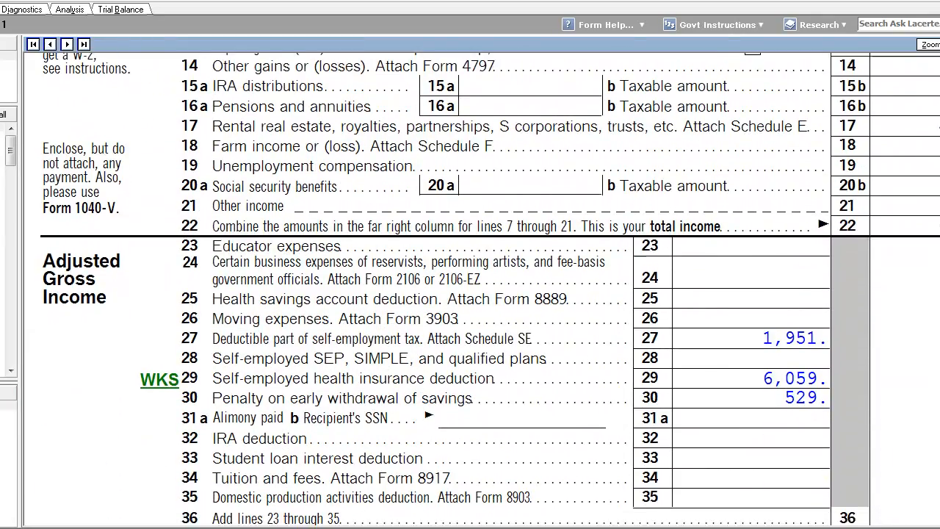
pyautogui.scroll(-1, 712, 426)
pyautogui.scroll(-1, 705, 408)
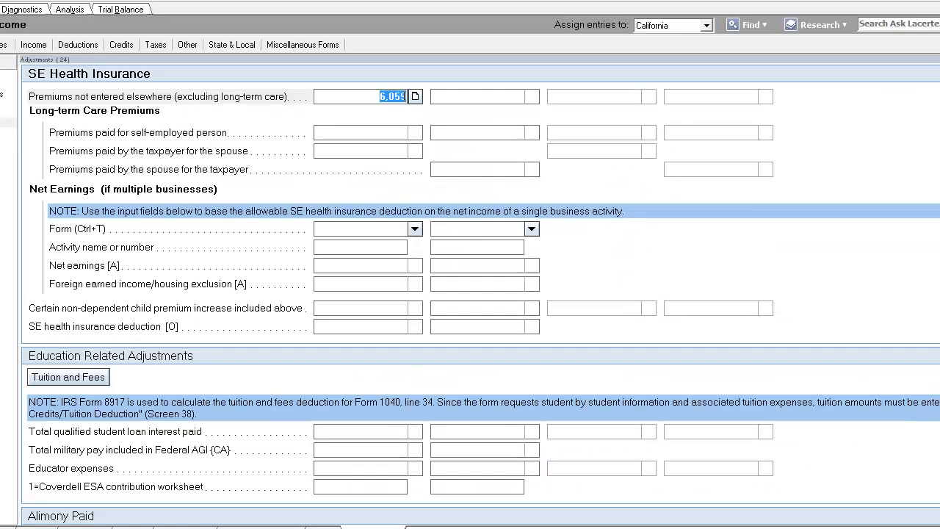
# Recheck the health insurance premiums field, then scroll through Form 1040's tax, payments and refund lines
pyautogui.click(359, 99)
pyautogui.click(370, 128)
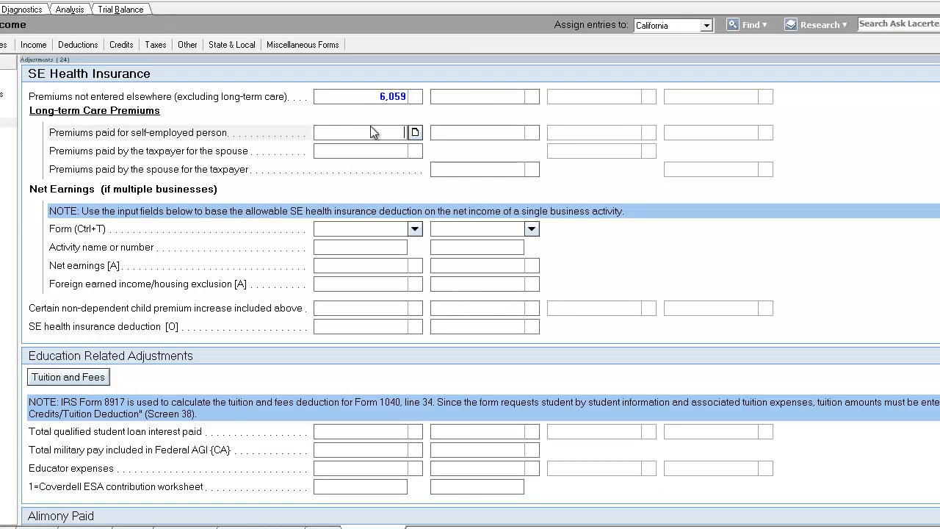
pyautogui.click(361, 97)
pyautogui.click(379, 134)
pyautogui.click(379, 151)
pyautogui.click(369, 98)
pyautogui.moveTo(369, 98); pyautogui.dragTo(402, 97)
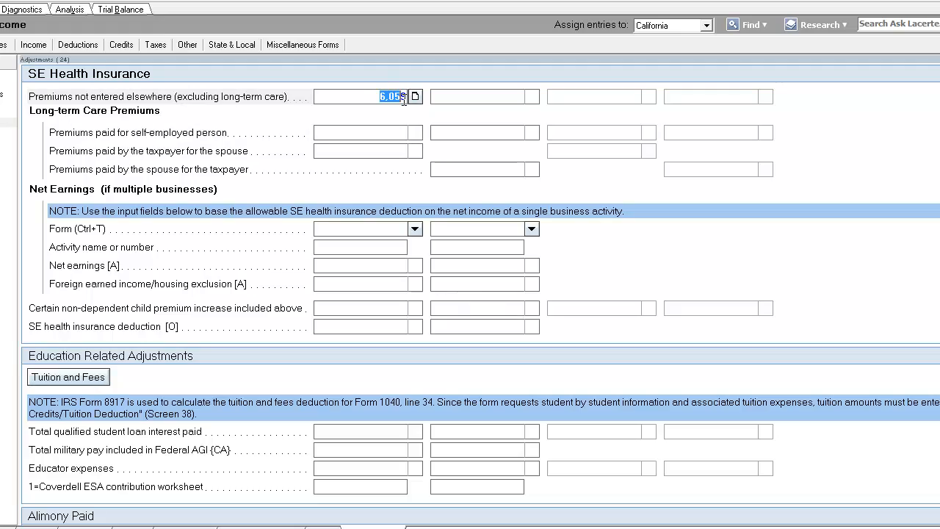
pyautogui.click(2, 10)
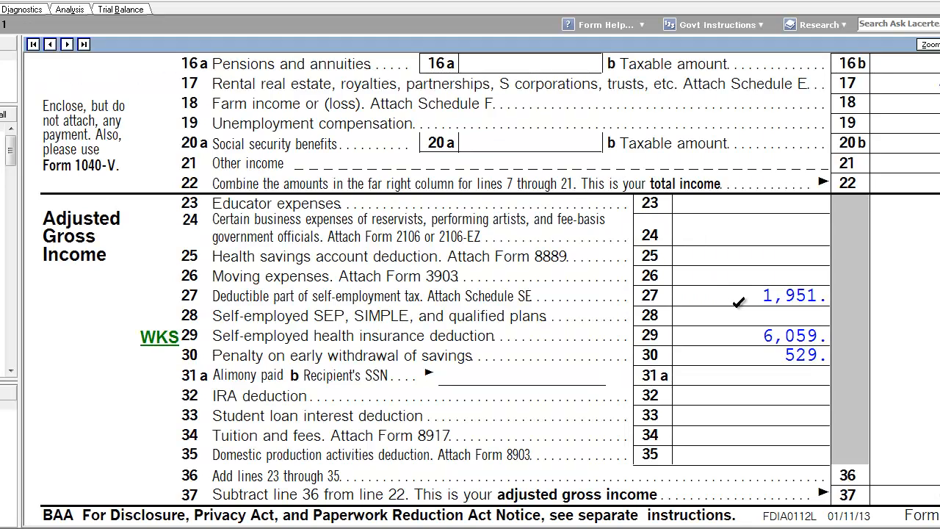
pyautogui.scroll(-6, 770, 305)
pyautogui.scroll(-6, 848, 367)
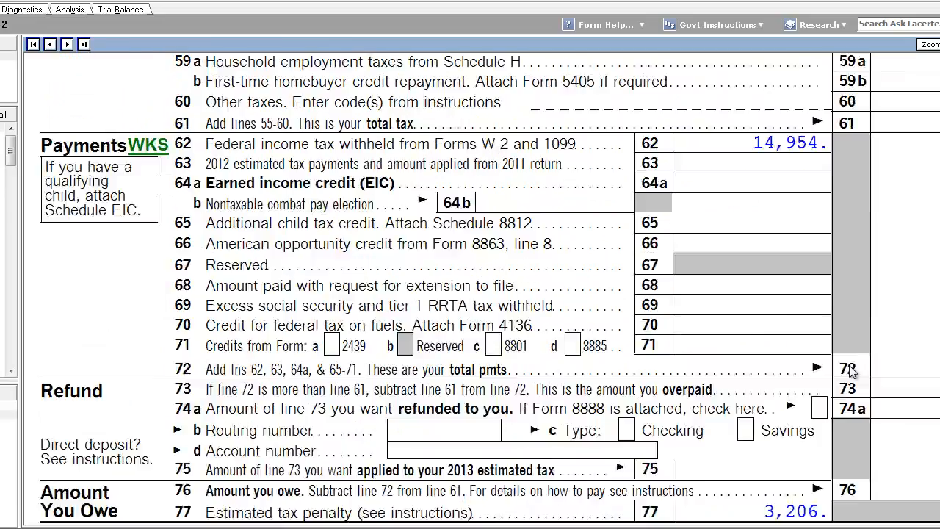
pyautogui.scroll(4, 847, 366)
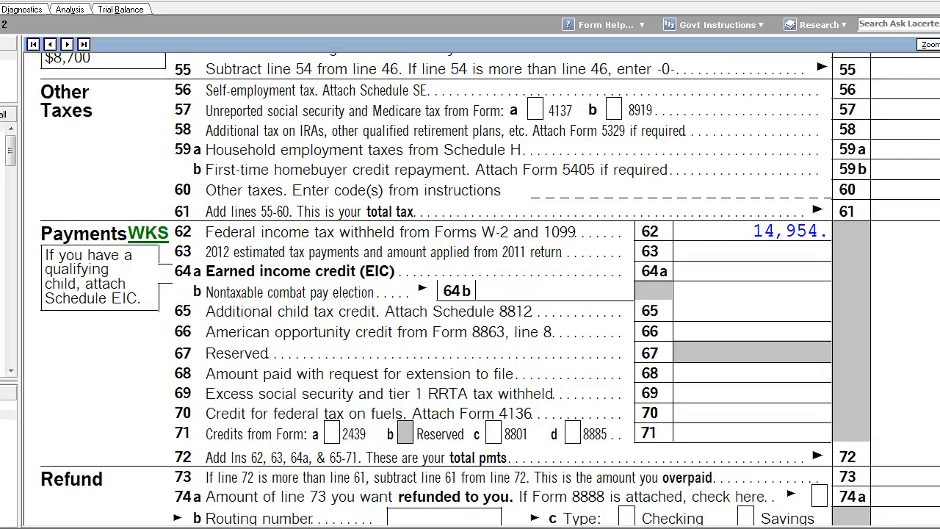
# Review the adjusted gross income and credit lines on Form 1040, then return to the Adjustments input screen
pyautogui.click(50, 44)
pyautogui.scroll(-5, 755, 355)
pyautogui.scroll(-5, 754, 356)
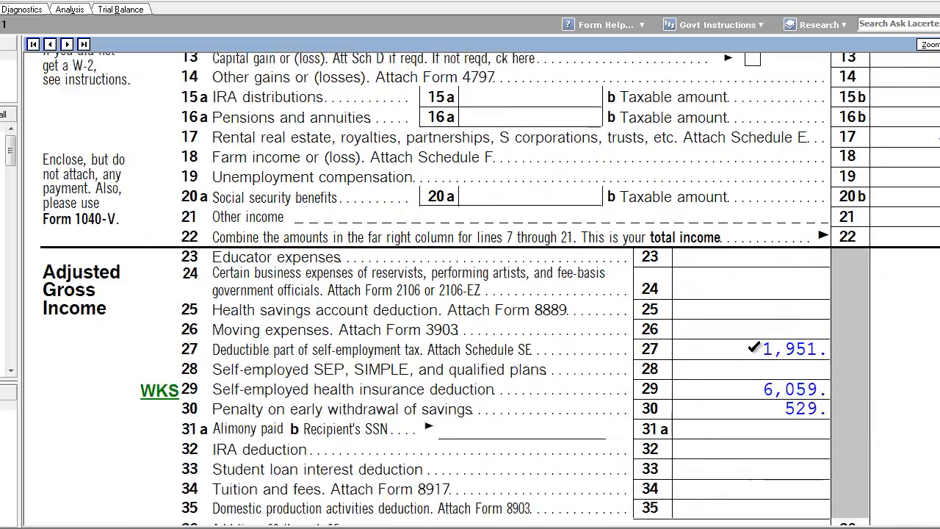
pyautogui.scroll(-8, 766, 236)
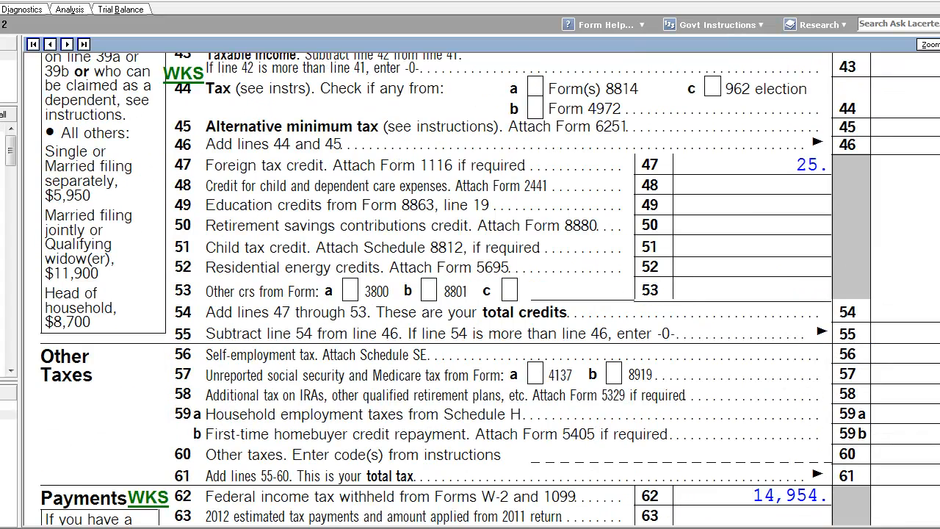
pyautogui.click(1, 10)
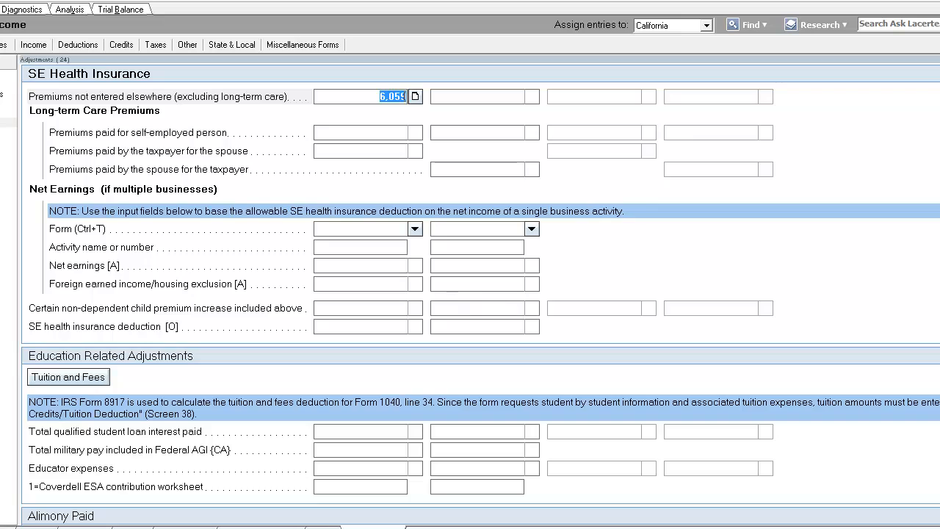
# On the Schedule C expenses, add supporting detail for dues and subscriptions: SCREEN ACTOR'S GUILD DUES, 608
pyautogui.click(323, 527)
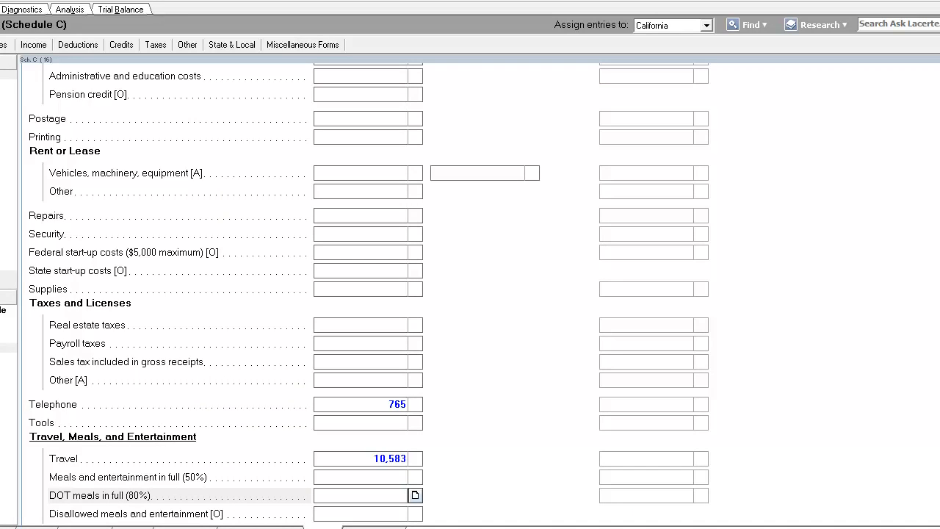
pyautogui.scroll(-2, 362, 195)
pyautogui.scroll(10, 359, 303)
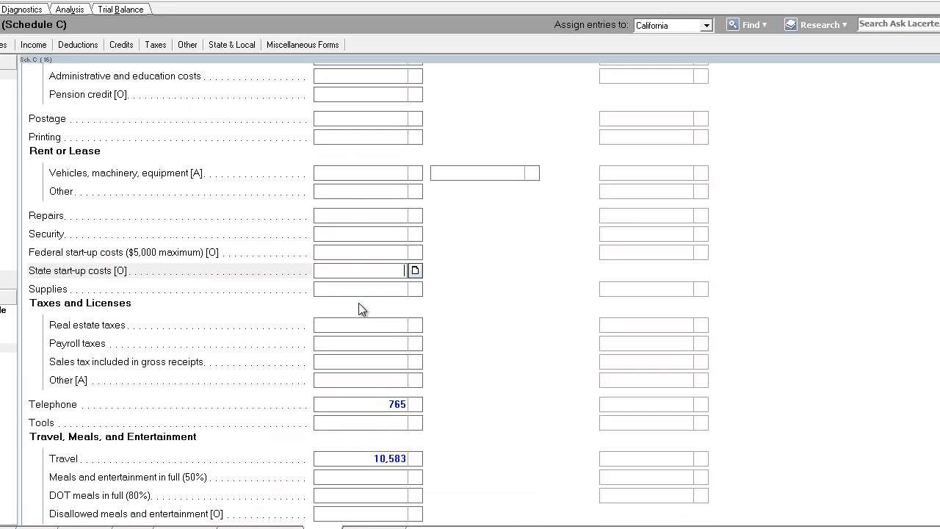
pyautogui.scroll(-3, 359, 307)
pyautogui.scroll(4, 358, 309)
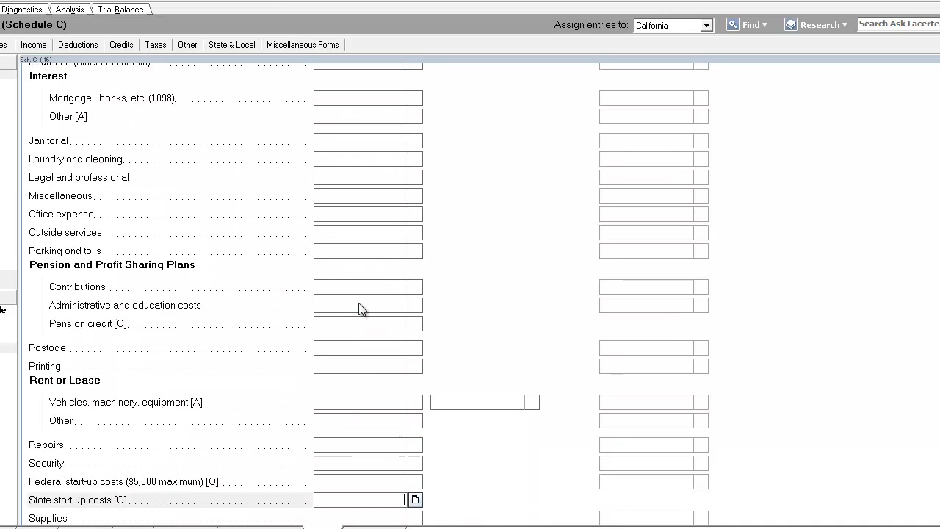
pyautogui.click(414, 159)
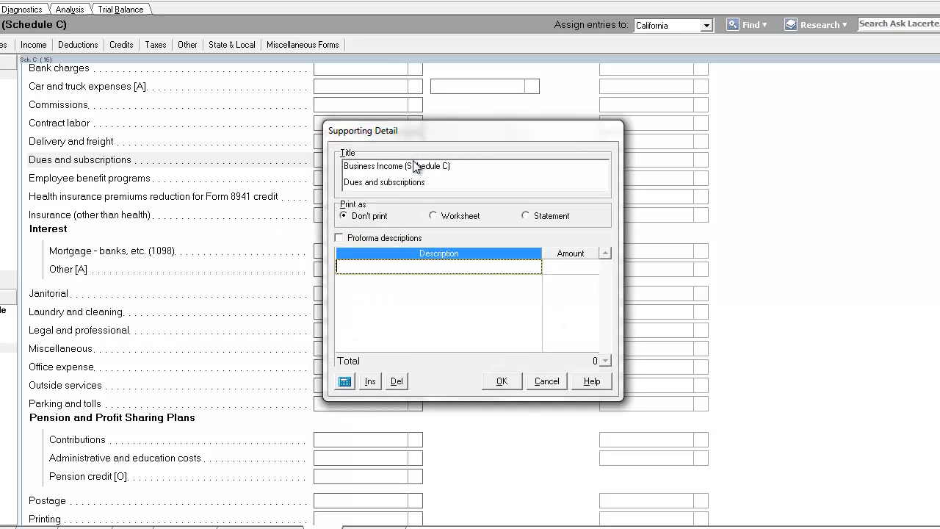
pyautogui.write("SCREEN ACTOR'S")
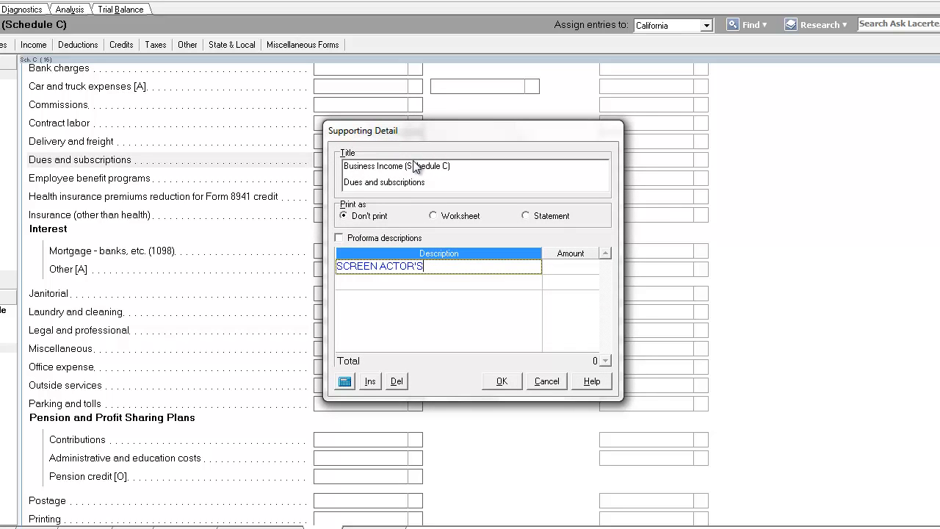
pyautogui.write(' GUILD DU')
pyautogui.press('BackSpace')
pyautogui.press('BackSpace')
pyautogui.write('GUILD DUES')
pyautogui.press('Tab')
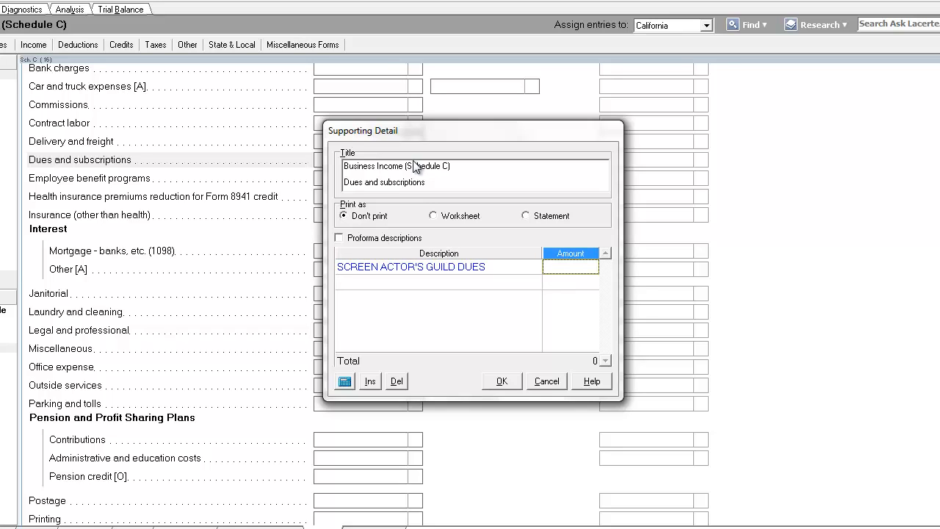
pyautogui.write('608')
pyautogui.press('Return')
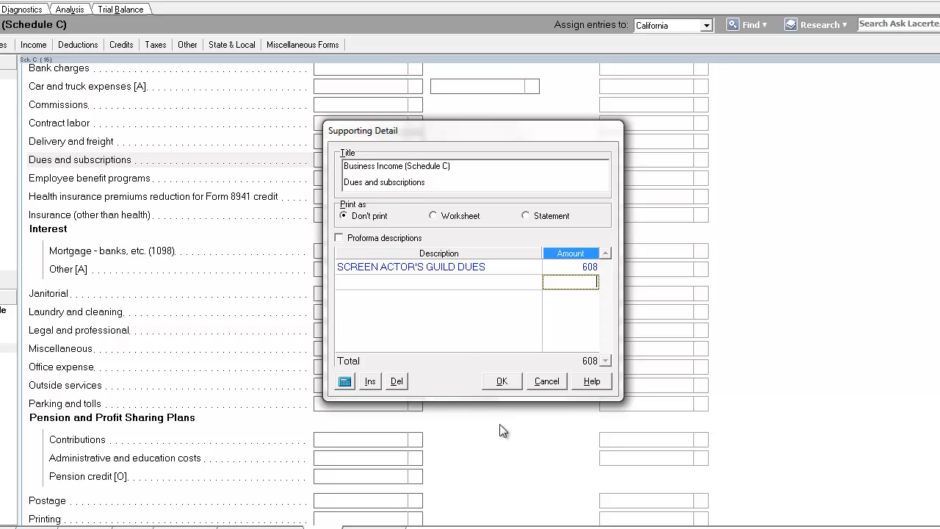
pyautogui.click(503, 381)
# Add HEADSHOTS with an amount of 2,020 to the Schedule C other expenses list
pyautogui.scroll(-3, 432, 406)
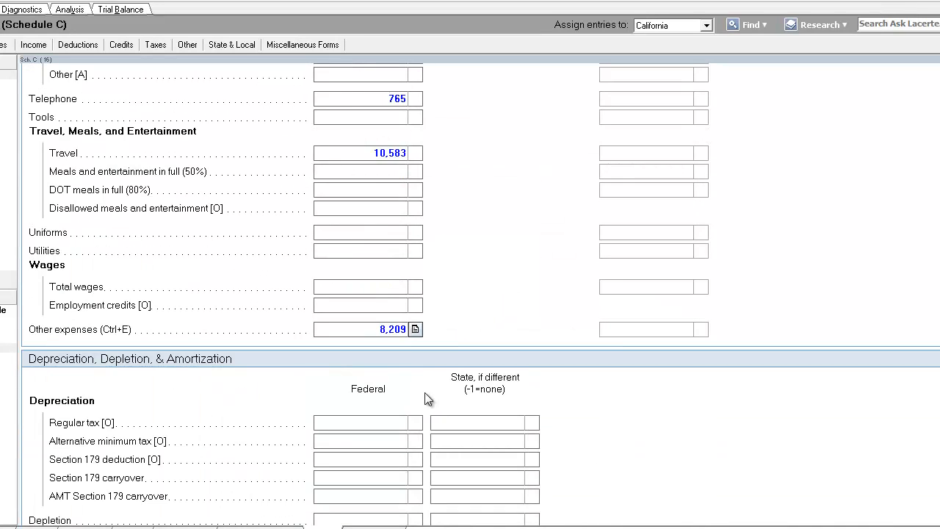
pyautogui.click(415, 328)
pyautogui.click(399, 277)
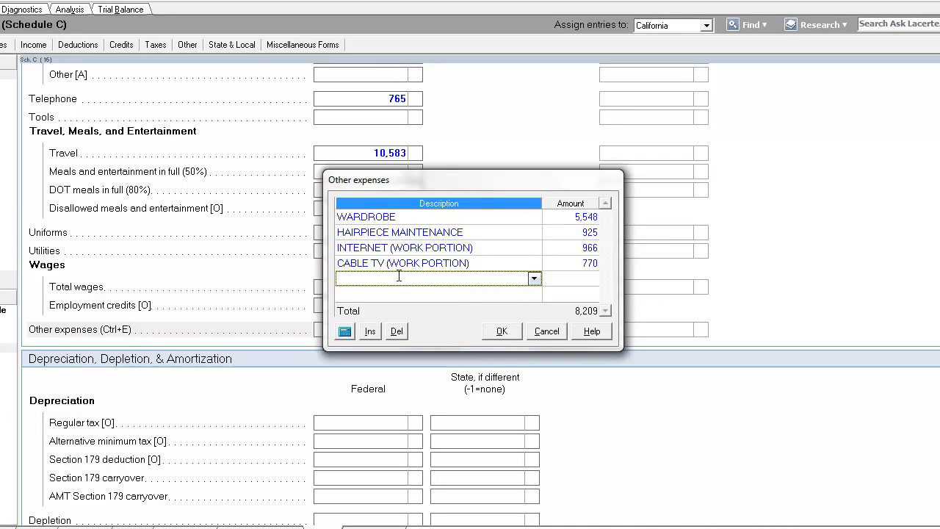
pyautogui.write('HEADSHOT')
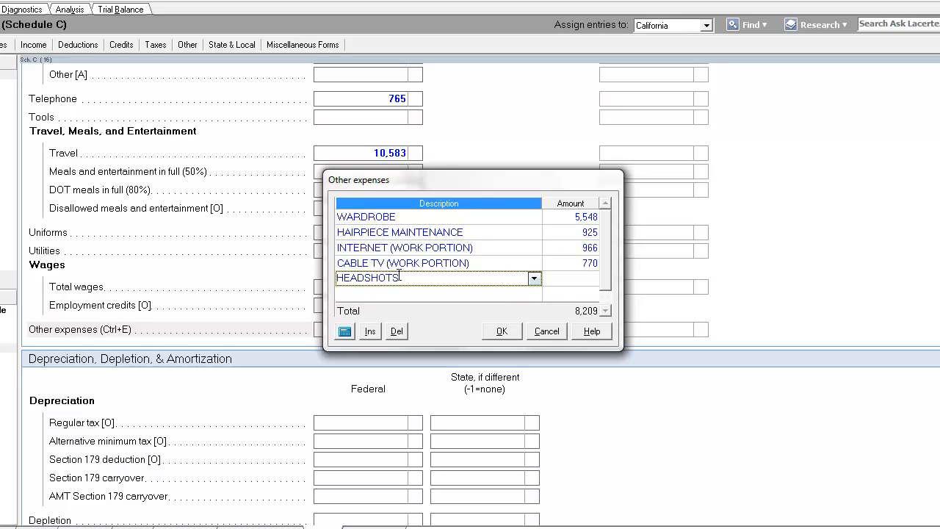
pyautogui.write('S')
pyautogui.press('Tab')
pyautogui.write('2')
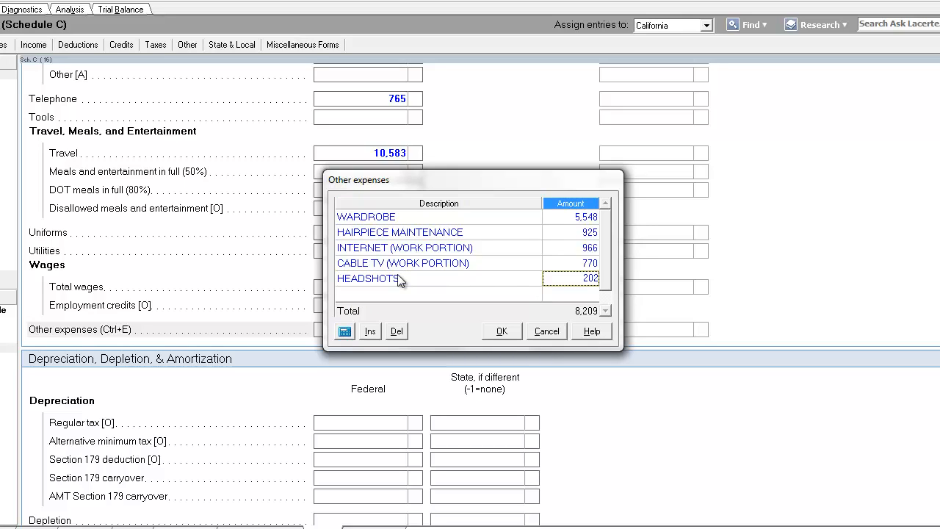
pyautogui.write(',020')
pyautogui.press('Return')
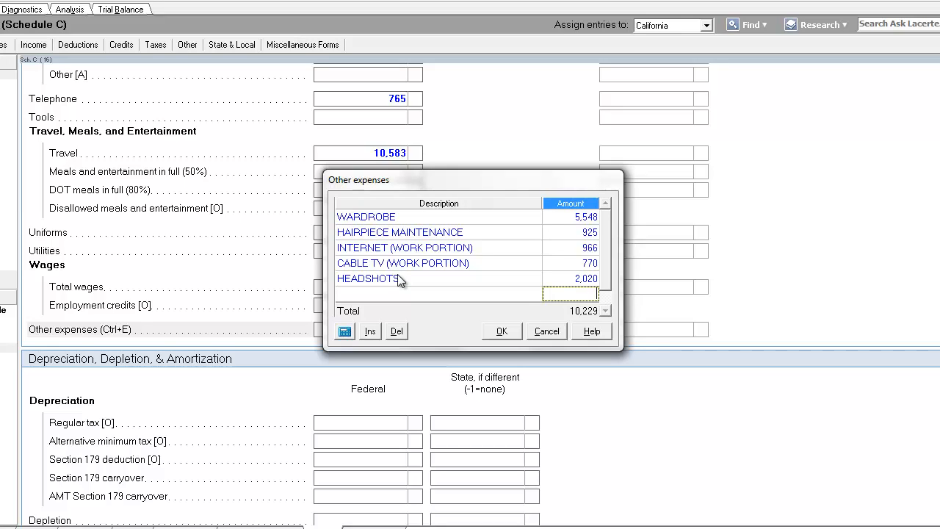
pyautogui.click(505, 332)
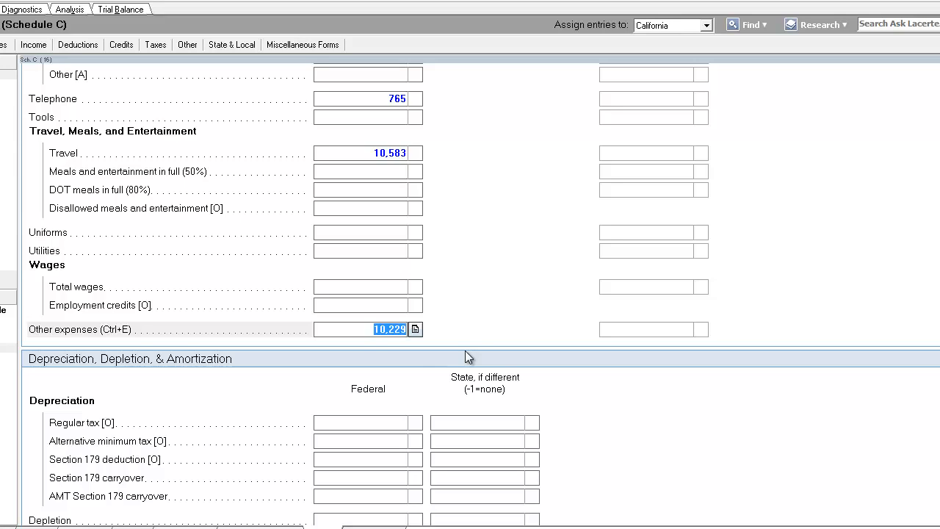
# Switch to Firefox and search Google for PRONTO LIST OF ENTERTAINMENT DEDUCTIONS
pyautogui.click(66, 527)
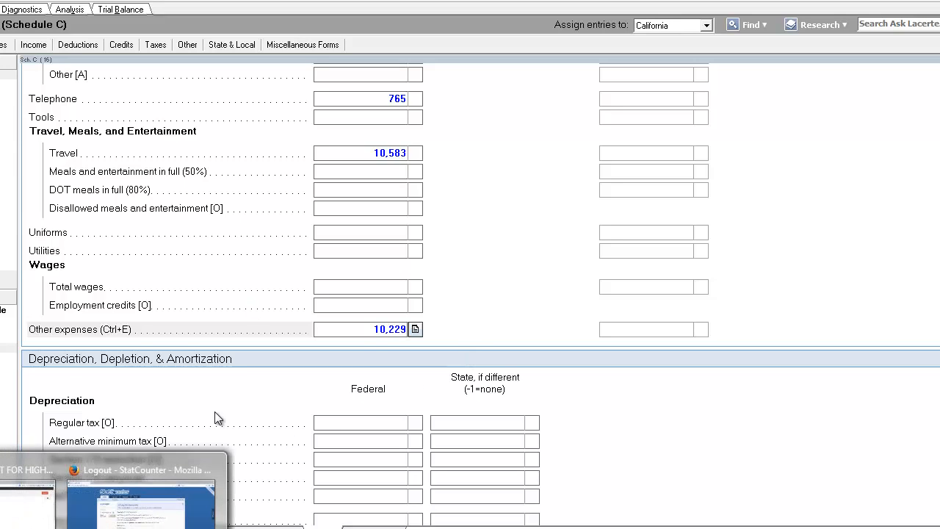
pyautogui.click(163, 518)
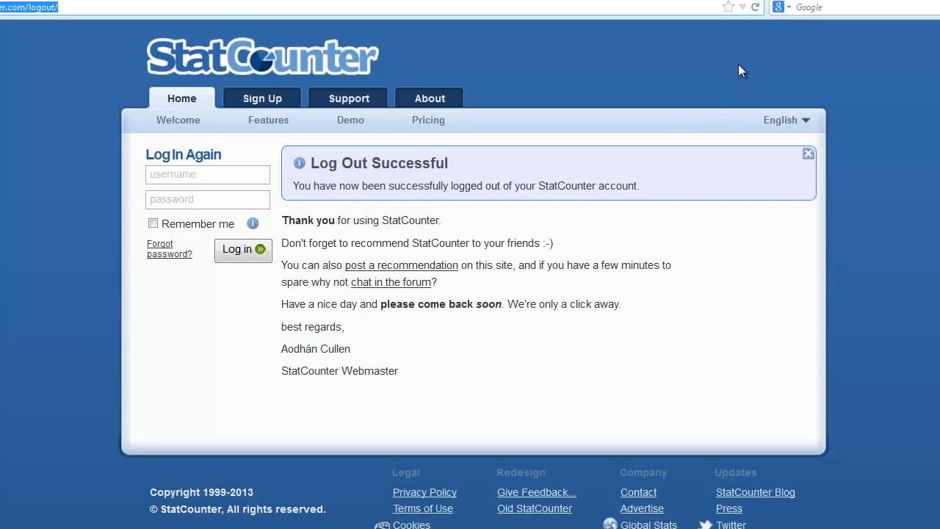
pyautogui.click(830, 8)
pyautogui.write('P')
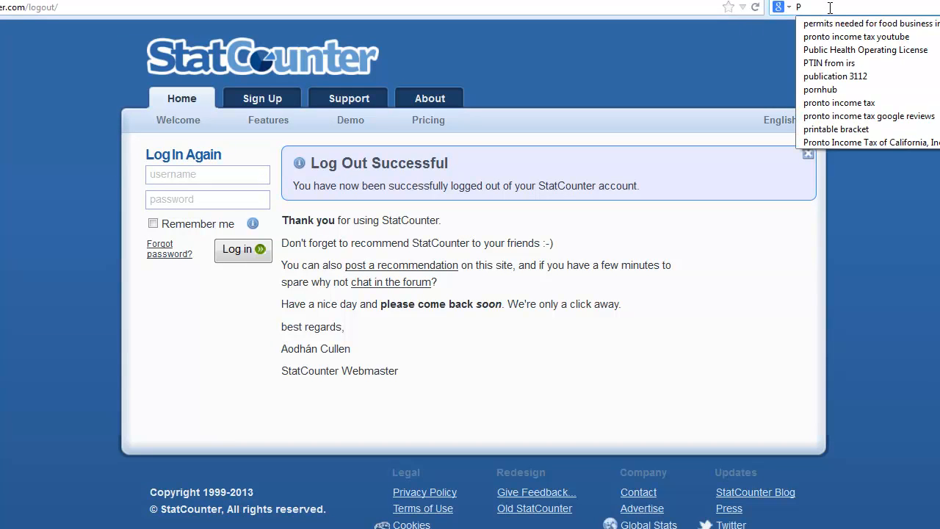
pyautogui.write('RONTO LIST OF EN')
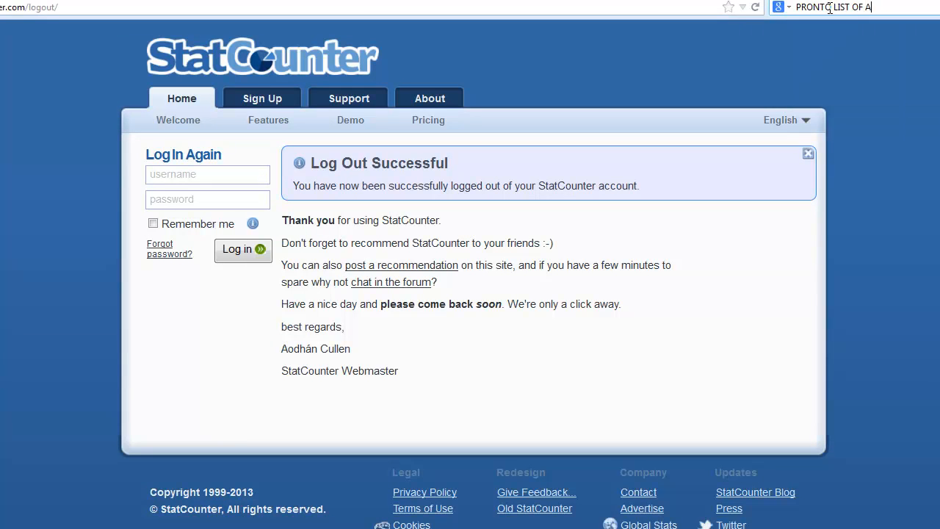
pyautogui.write('TERTAINME')
pyautogui.write('NT DI')
pyautogui.press('Return')
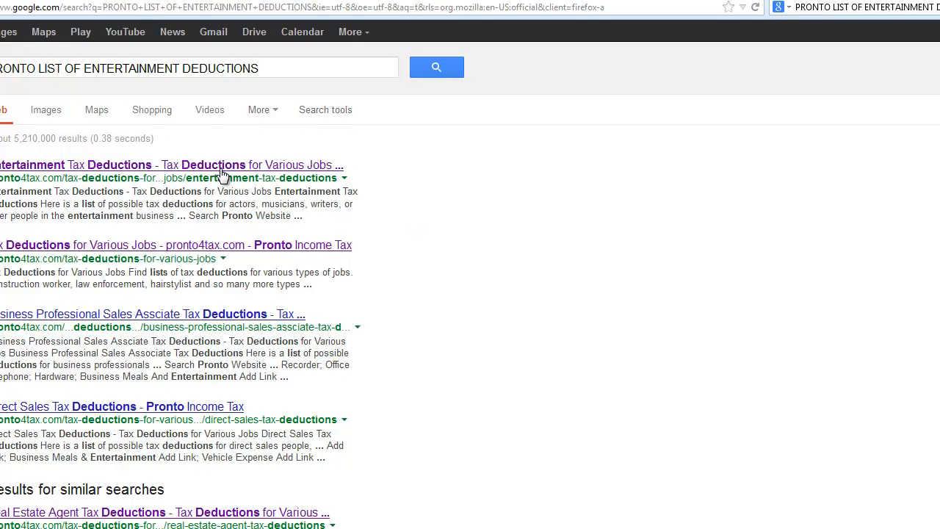
# Open Pronto Income Tax's Tax Deductions for Various Jobs page and its Entertainment Tax Deductions article
pyautogui.click(186, 250)
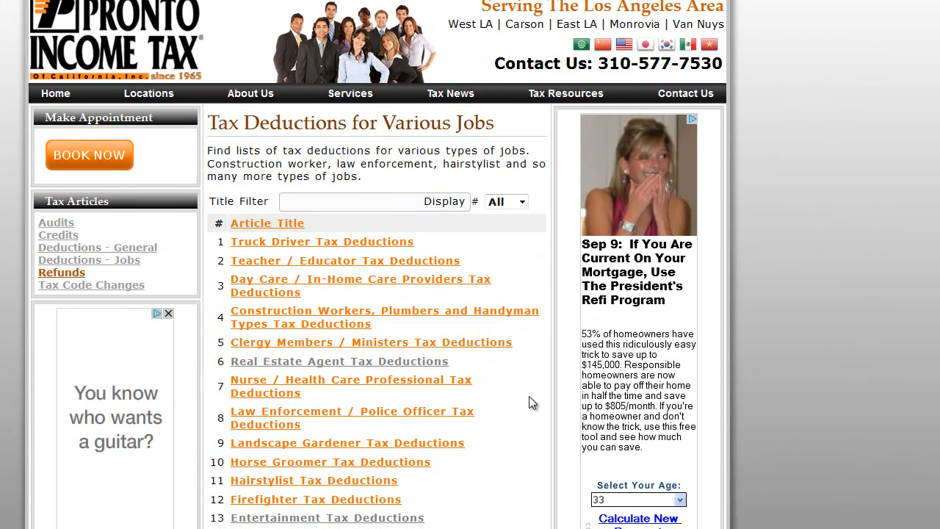
pyautogui.scroll(-3, 529, 396)
pyautogui.scroll(-2, 325, 191)
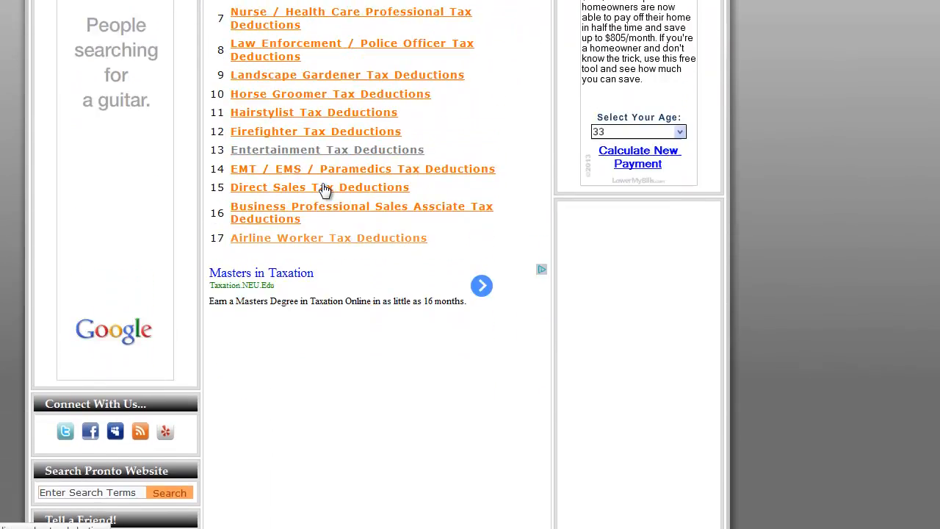
pyautogui.scroll(5, 326, 187)
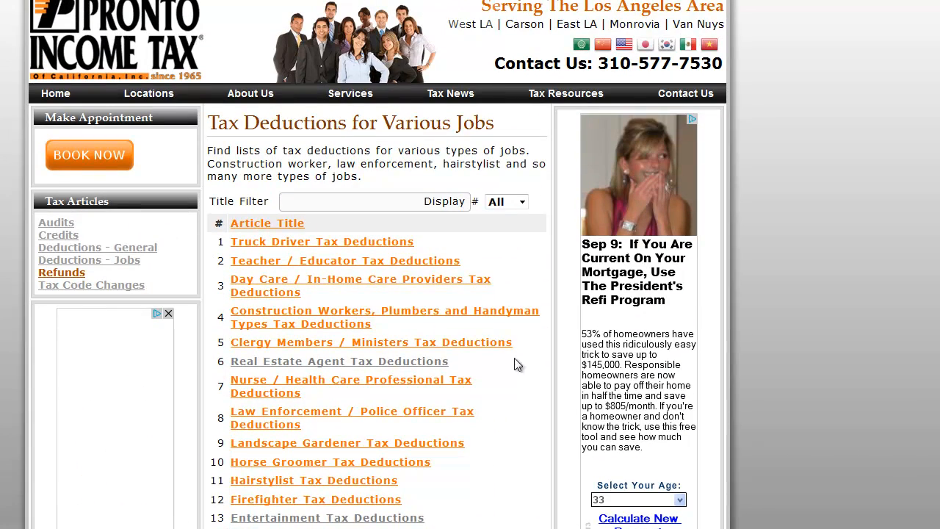
pyautogui.scroll(-3, 517, 368)
pyautogui.scroll(-1, 519, 367)
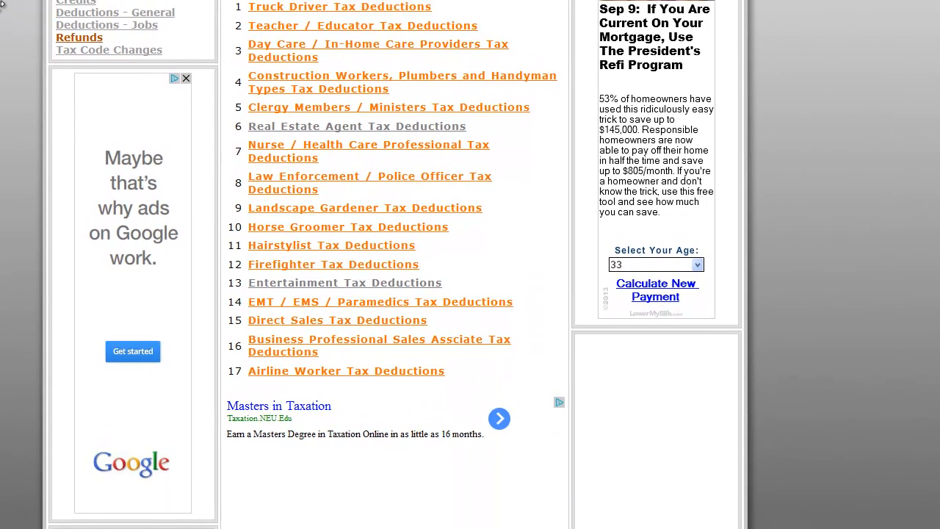
pyautogui.click(363, 290)
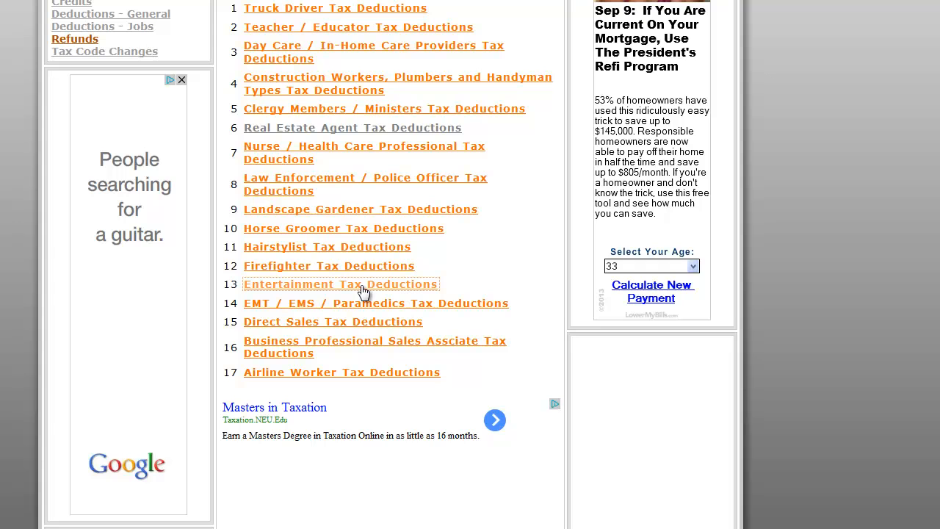
# Read through the list of entertainment tax deductions for actors and other entertainers
pyautogui.scroll(-1, 419, 313)
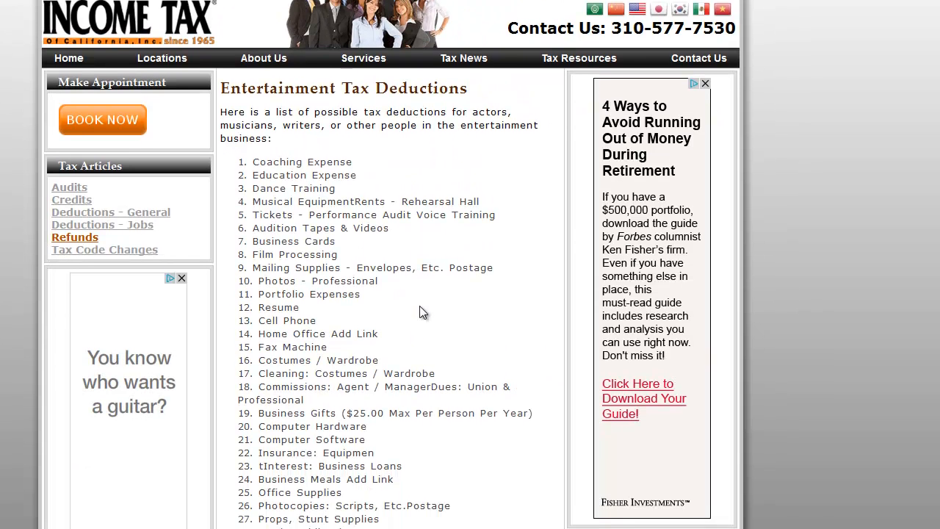
pyautogui.scroll(-1, 422, 312)
pyautogui.moveTo(252, 133); pyautogui.dragTo(398, 444)
pyautogui.scroll(-1, 383, 370)
pyautogui.scroll(-2, 407, 469)
pyautogui.scroll(2, 406, 465)
pyautogui.click(367, 342)
pyautogui.moveTo(361, 343); pyautogui.dragTo(245, 337)
pyautogui.click(327, 341)
pyautogui.moveTo(366, 335); pyautogui.dragTo(259, 335)
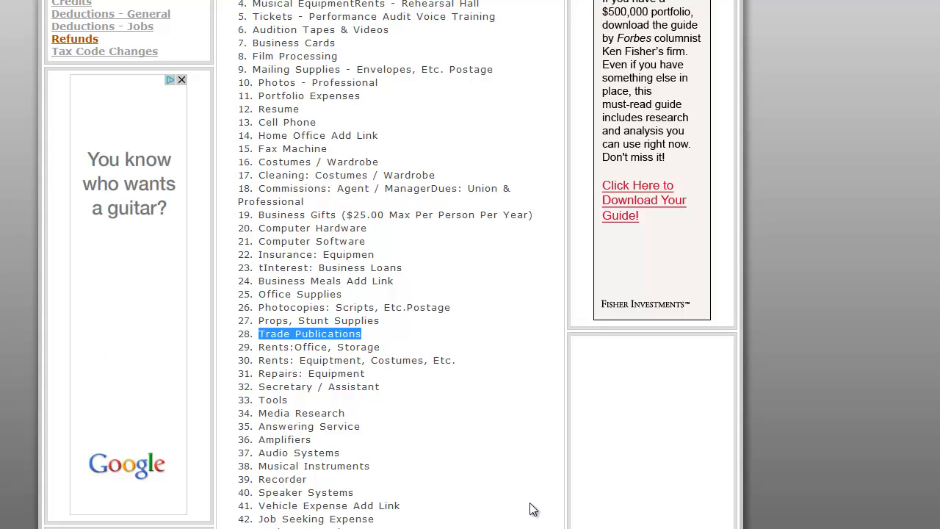
pyautogui.click(474, 428)
pyautogui.scroll(3, 470, 431)
pyautogui.scroll(-2, 470, 433)
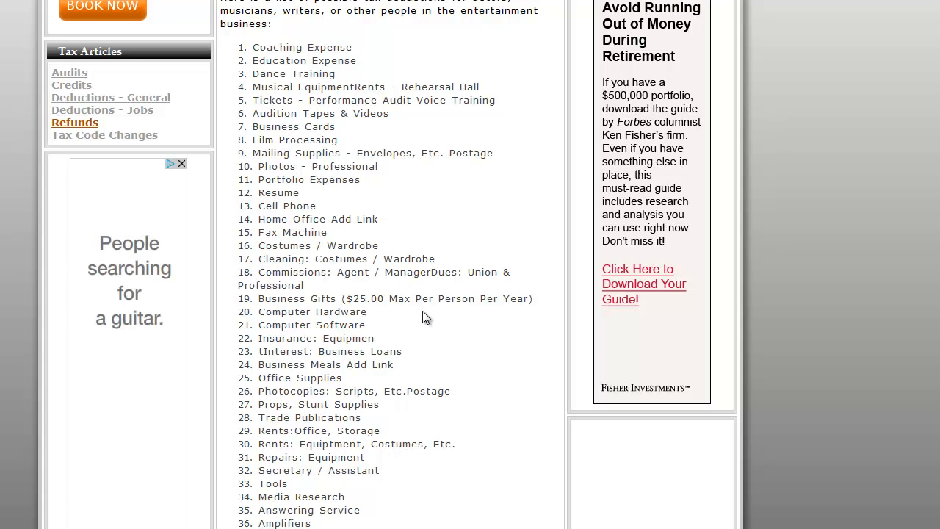
pyautogui.scroll(-2, 426, 315)
pyautogui.scroll(1, 428, 312)
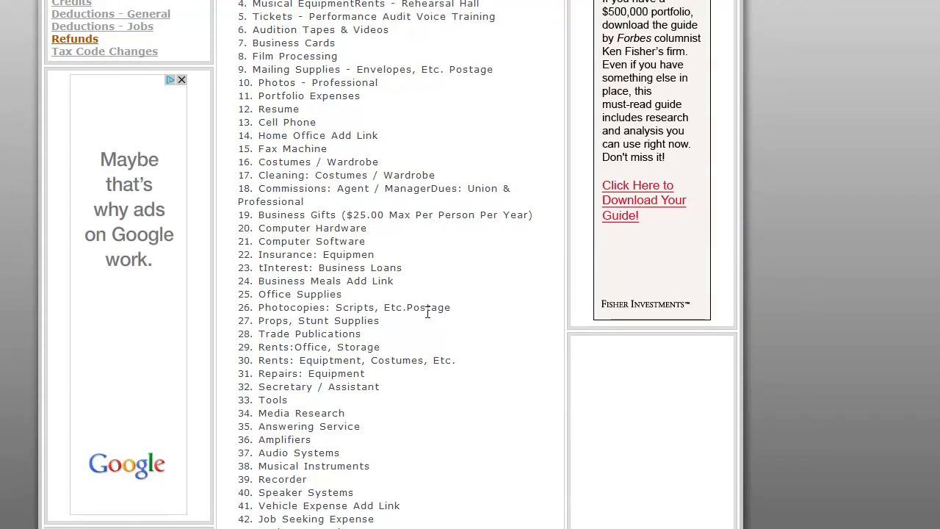
pyautogui.scroll(-3, 427, 312)
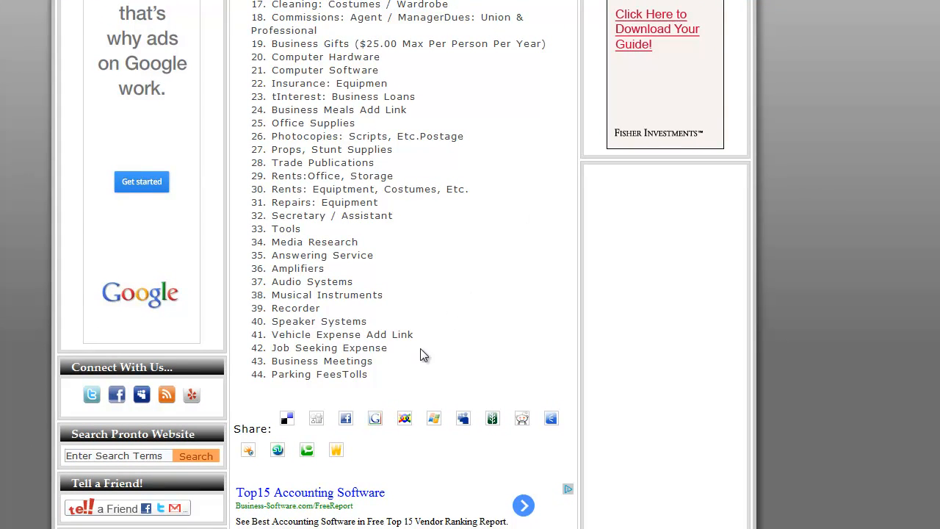
pyautogui.moveTo(419, 348); pyautogui.dragTo(370, 254)
pyautogui.scroll(6, 429, 302)
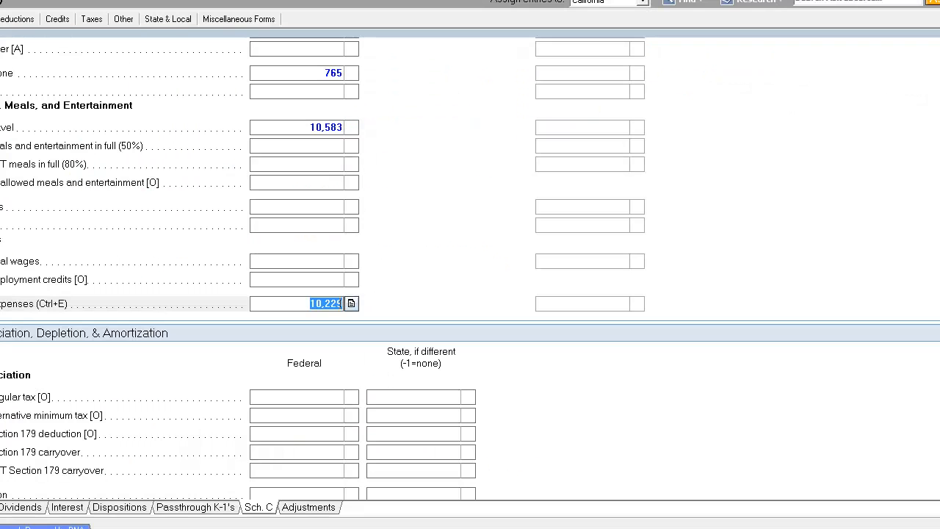
# Add a second Schedule C activity with CONSULTING as the principal business or profession
pyautogui.click(324, 260)
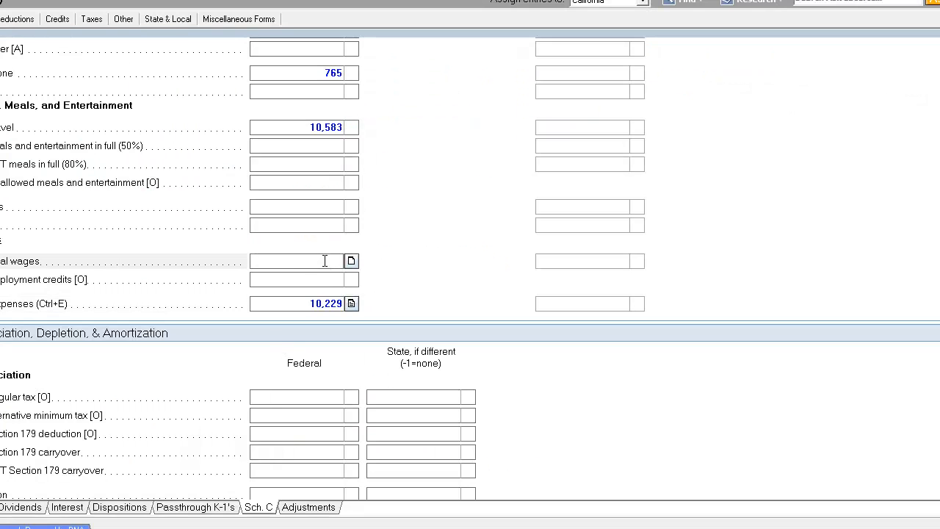
pyautogui.scroll(1, 322, 286)
pyautogui.click(321, 221)
pyautogui.click(320, 240)
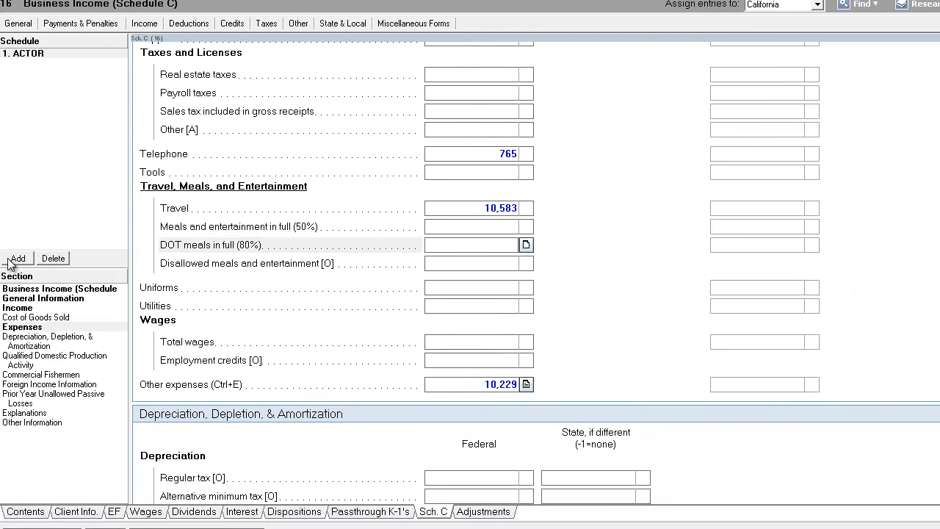
pyautogui.click(17, 258)
pyautogui.write('CONSULTING')
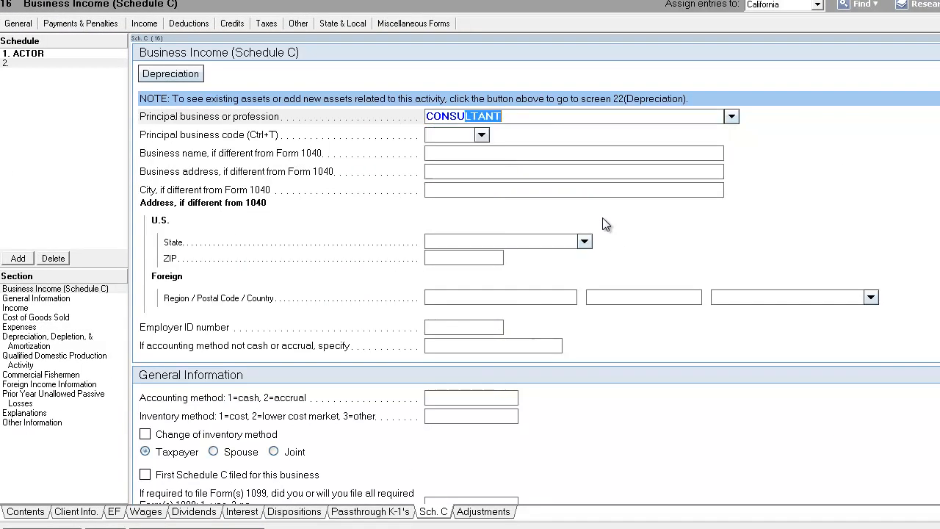
pyautogui.press('Return')
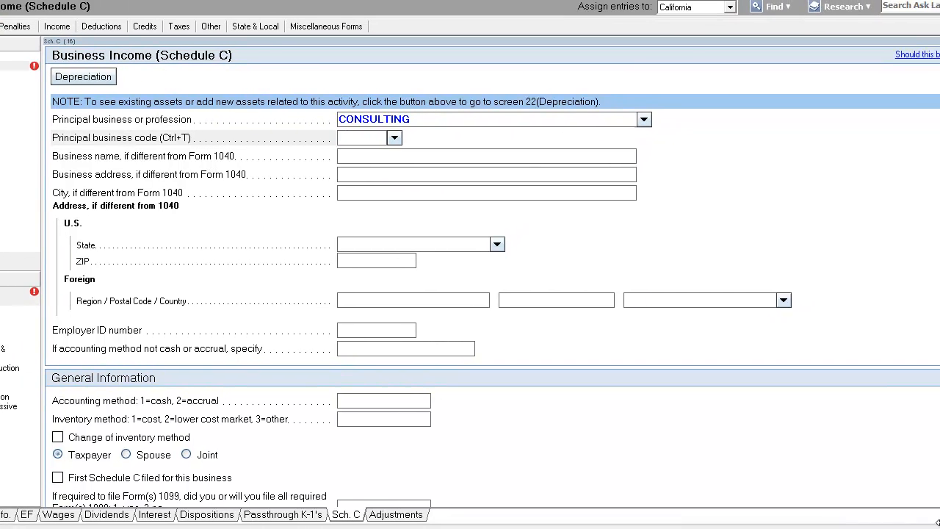
# Browse the business code list and set the principal business code to 237210 Land subdivision
pyautogui.click(369, 135)
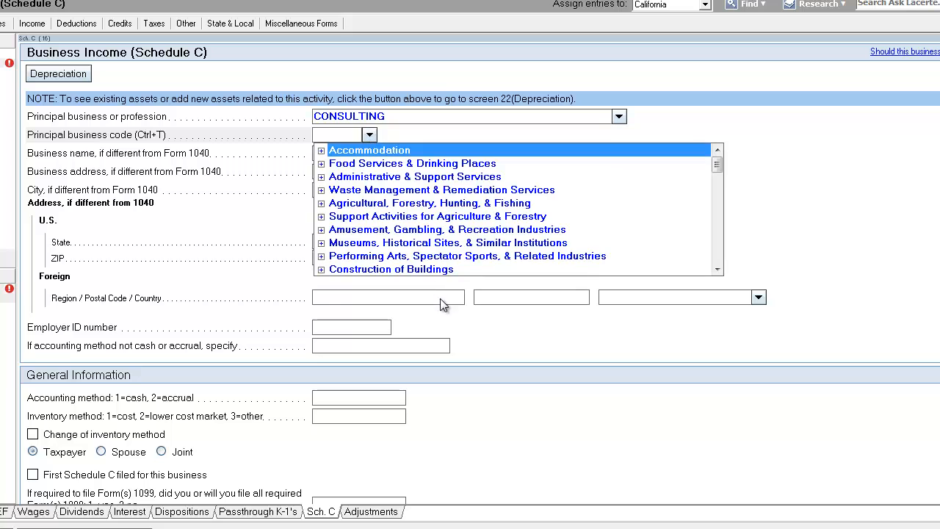
pyautogui.click(321, 177)
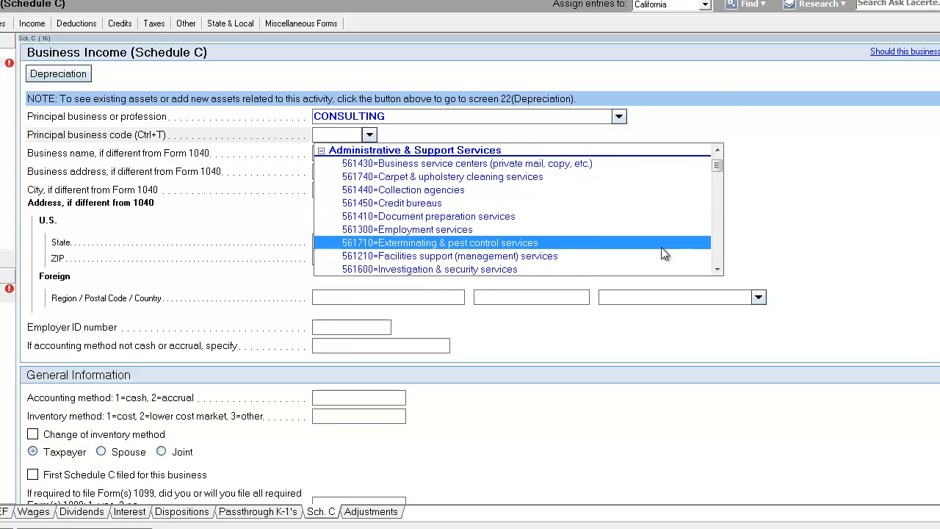
pyautogui.scroll(-3, 605, 265)
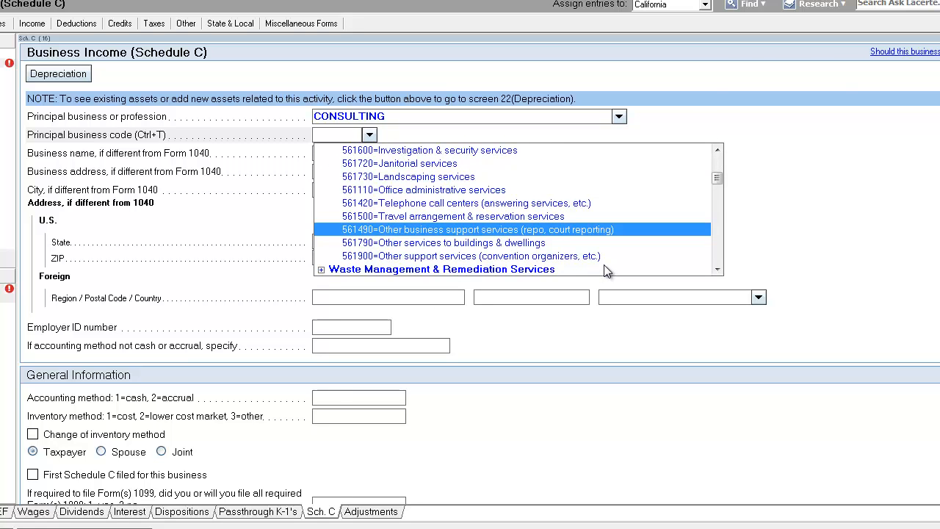
pyautogui.scroll(-2, 636, 273)
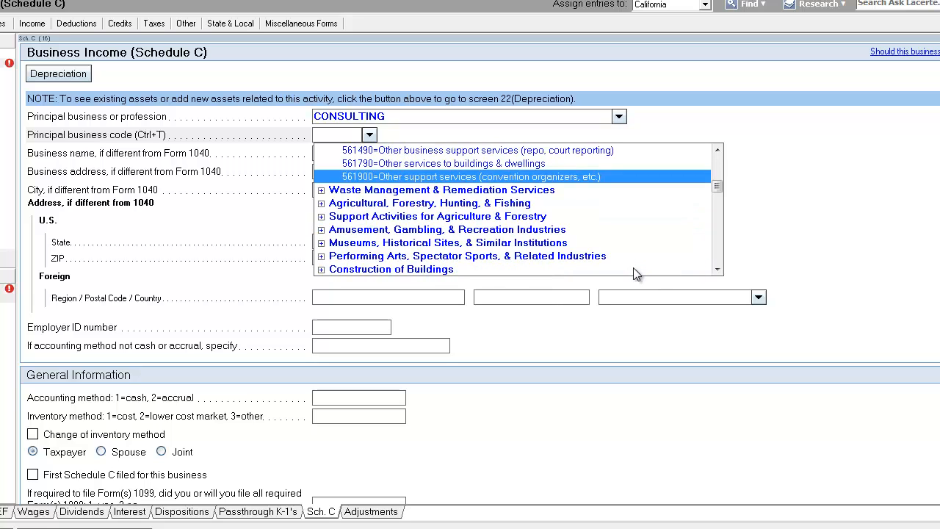
pyautogui.scroll(-1, 641, 261)
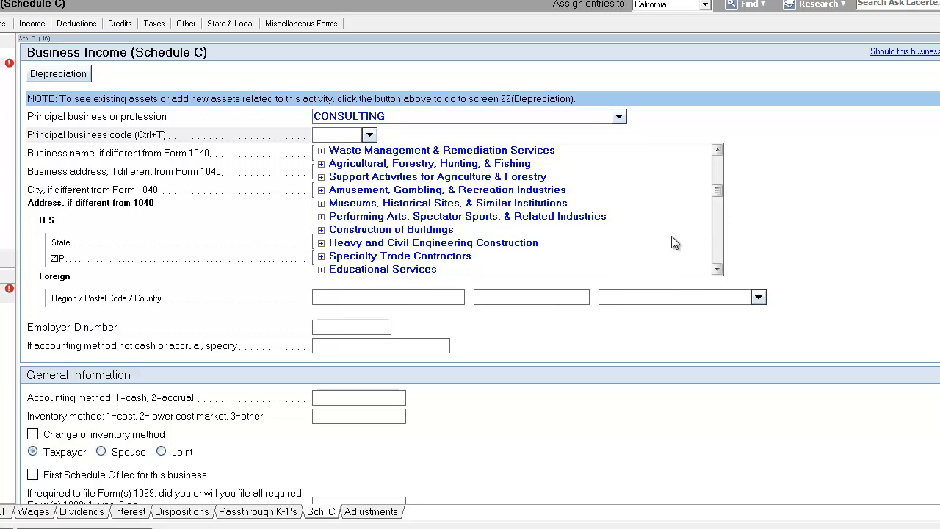
pyautogui.click(717, 269)
pyautogui.click(717, 270)
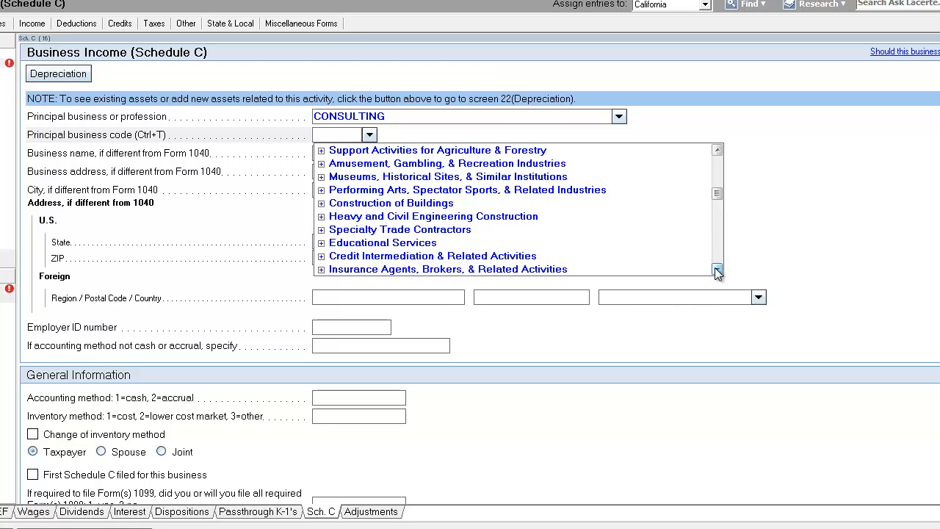
pyautogui.click(718, 270)
pyautogui.click(717, 270)
pyautogui.click(718, 269)
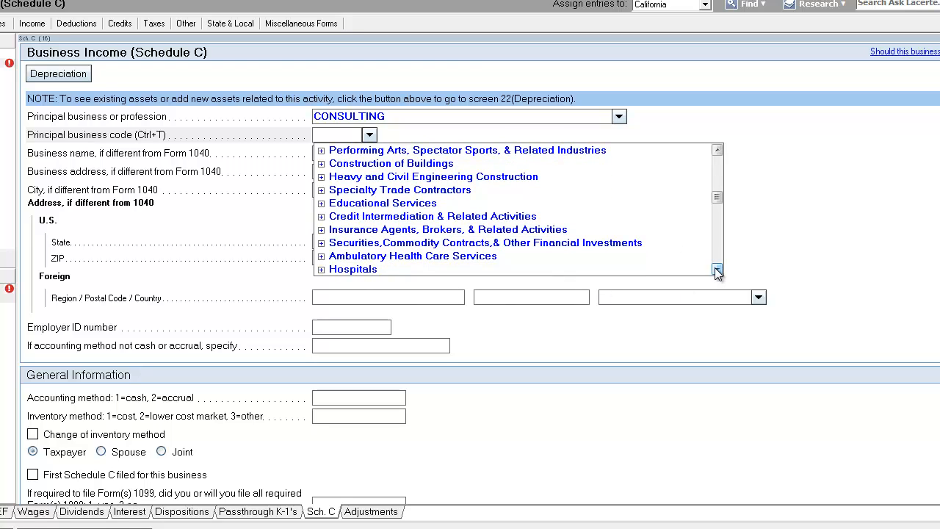
pyautogui.click(717, 269)
pyautogui.click(718, 269)
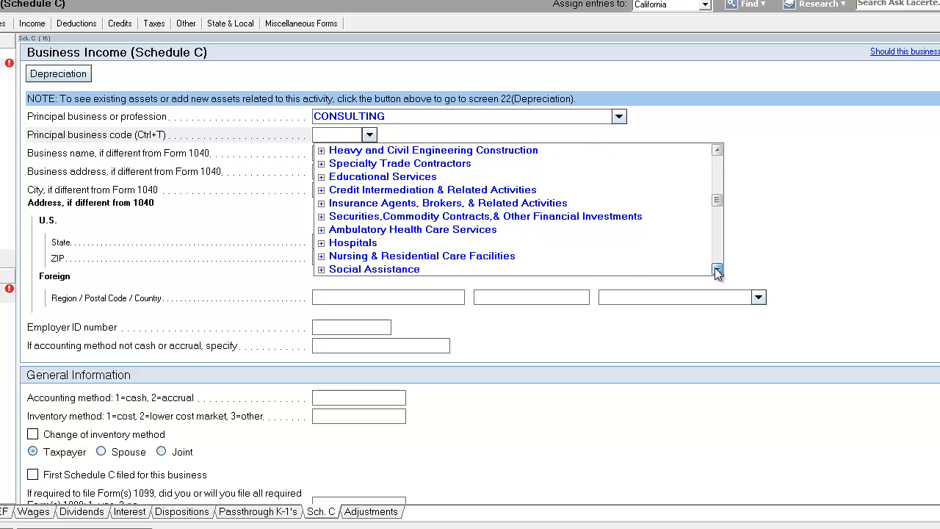
pyautogui.click(717, 269)
pyautogui.click(717, 270)
pyautogui.click(717, 269)
pyautogui.click(717, 270)
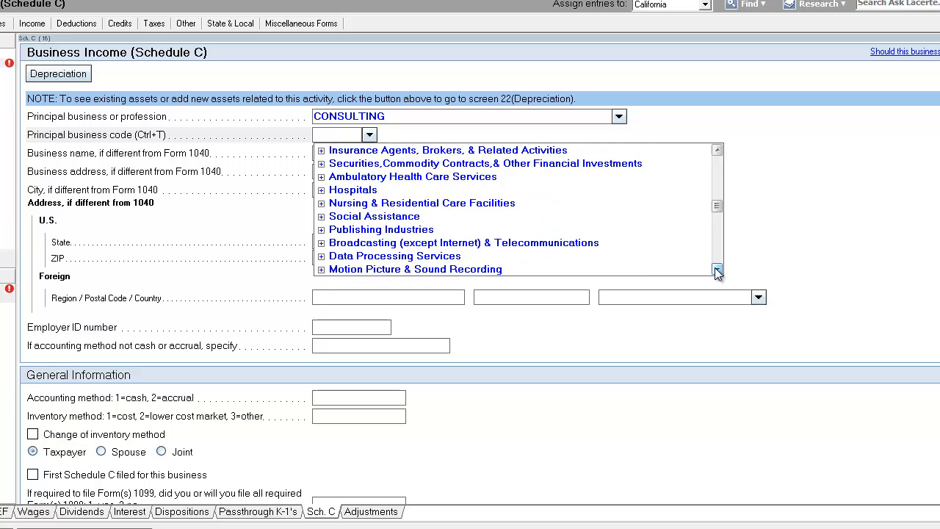
pyautogui.click(717, 269)
pyautogui.click(717, 269)
pyautogui.click(717, 269)
pyautogui.click(717, 270)
pyautogui.click(717, 269)
pyautogui.click(717, 270)
pyautogui.doubleClick(717, 270)
pyautogui.click(717, 269)
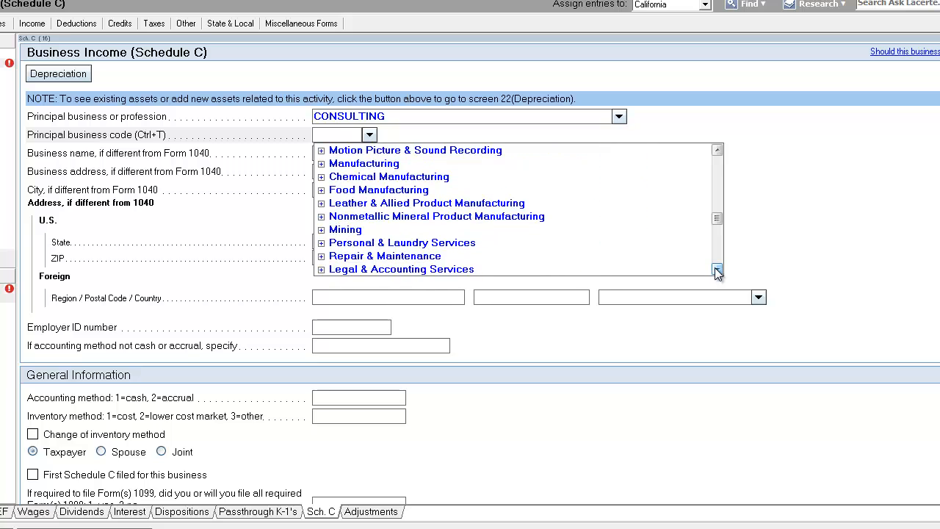
pyautogui.click(717, 270)
pyautogui.click(717, 269)
pyautogui.doubleClick(717, 269)
pyautogui.click(717, 270)
pyautogui.click(717, 270)
pyautogui.doubleClick(717, 269)
pyautogui.click(718, 270)
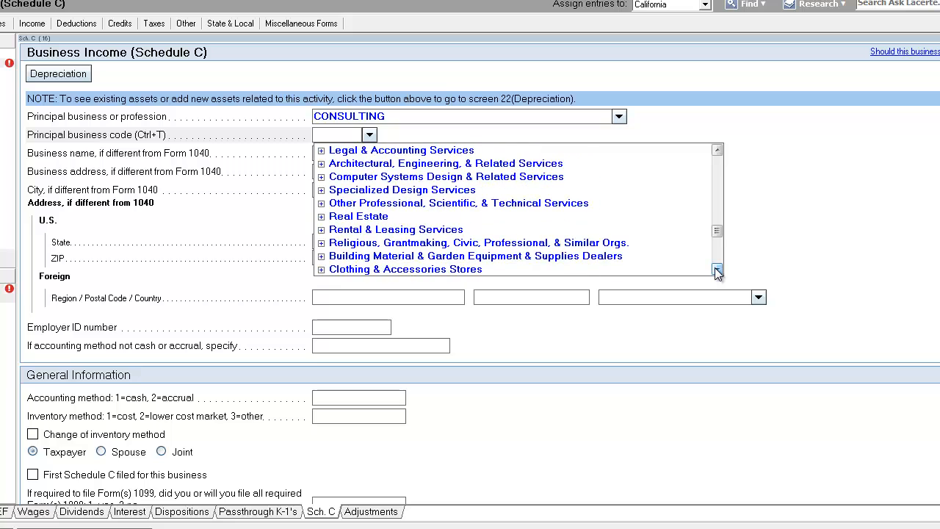
pyautogui.doubleClick(717, 269)
pyautogui.click(717, 269)
pyautogui.doubleClick(717, 270)
pyautogui.click(717, 269)
pyautogui.doubleClick(717, 270)
pyautogui.click(717, 269)
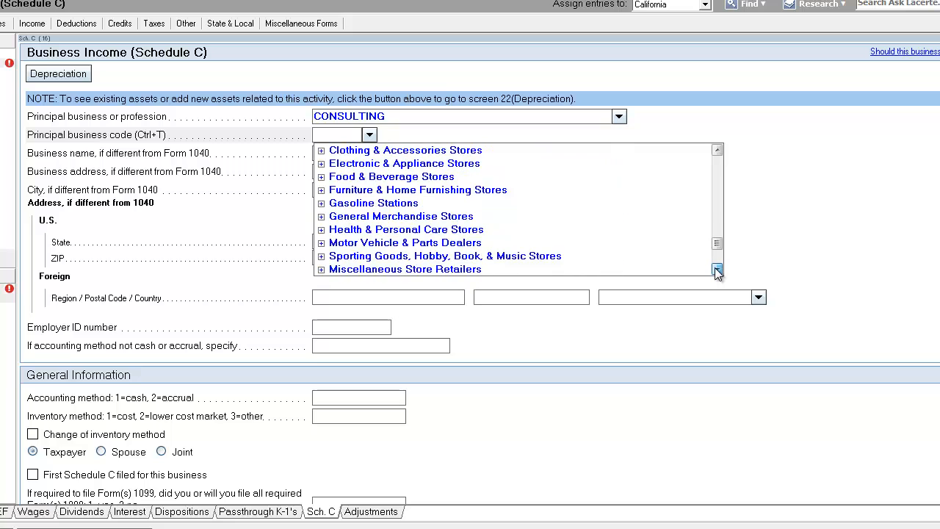
pyautogui.doubleClick(717, 269)
pyautogui.doubleClick(717, 270)
pyautogui.click(718, 270)
pyautogui.doubleClick(717, 269)
pyautogui.click(717, 269)
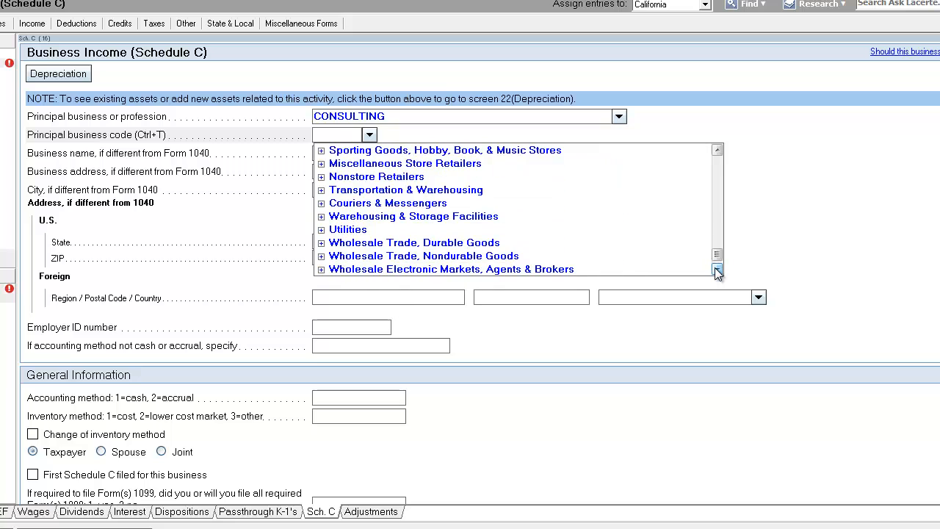
pyautogui.click(718, 269)
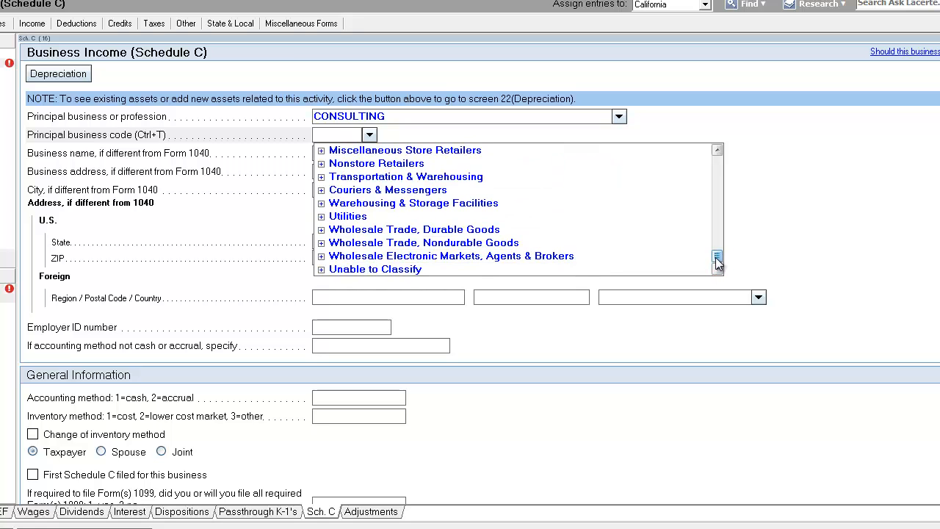
pyautogui.moveTo(717, 260); pyautogui.dragTo(717, 162)
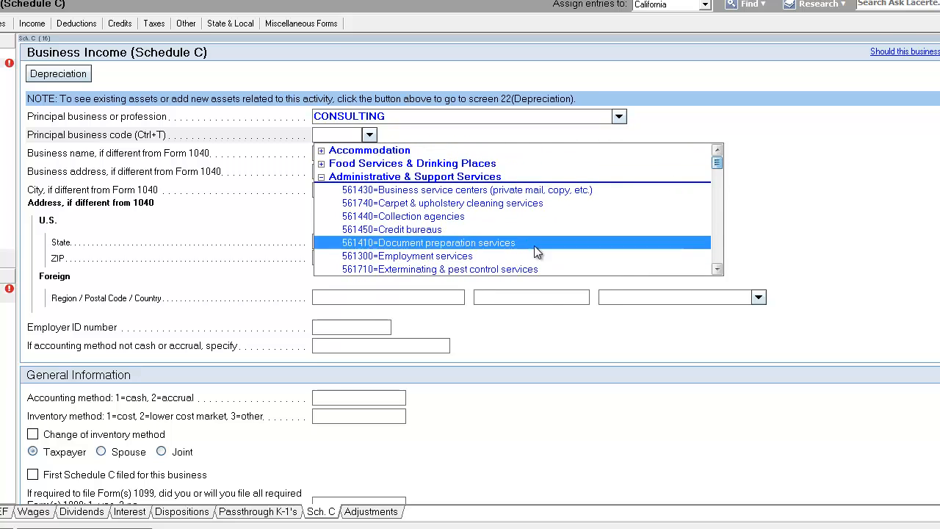
pyautogui.scroll(-5, 533, 248)
pyautogui.scroll(-1, 544, 254)
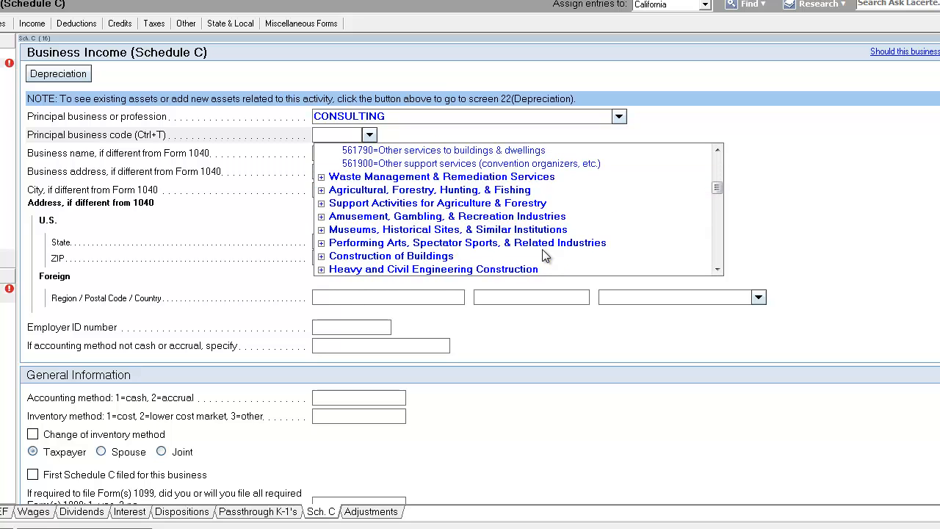
pyautogui.scroll(1, 544, 262)
pyautogui.scroll(-1, 537, 264)
pyautogui.scroll(2, 534, 264)
pyautogui.scroll(-2, 534, 268)
pyautogui.click(321, 270)
pyautogui.click(717, 269)
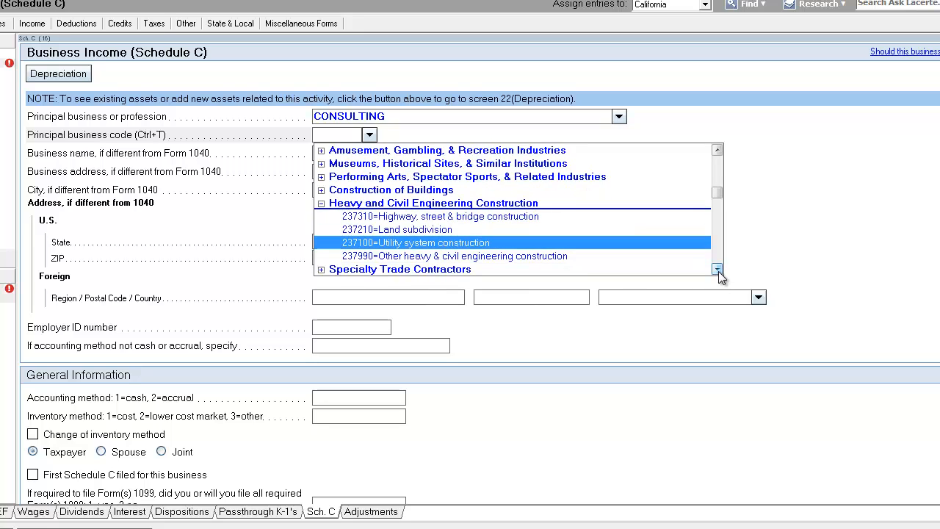
pyautogui.click(717, 270)
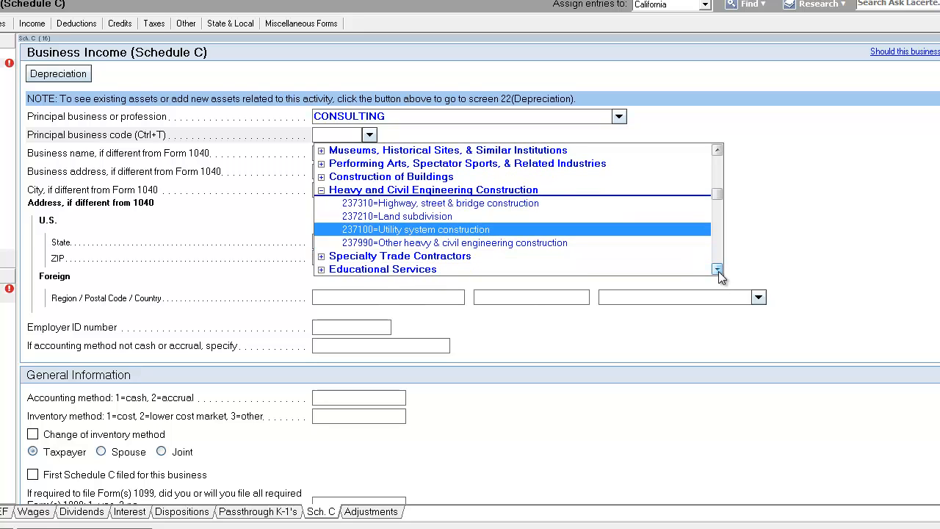
pyautogui.click(512, 221)
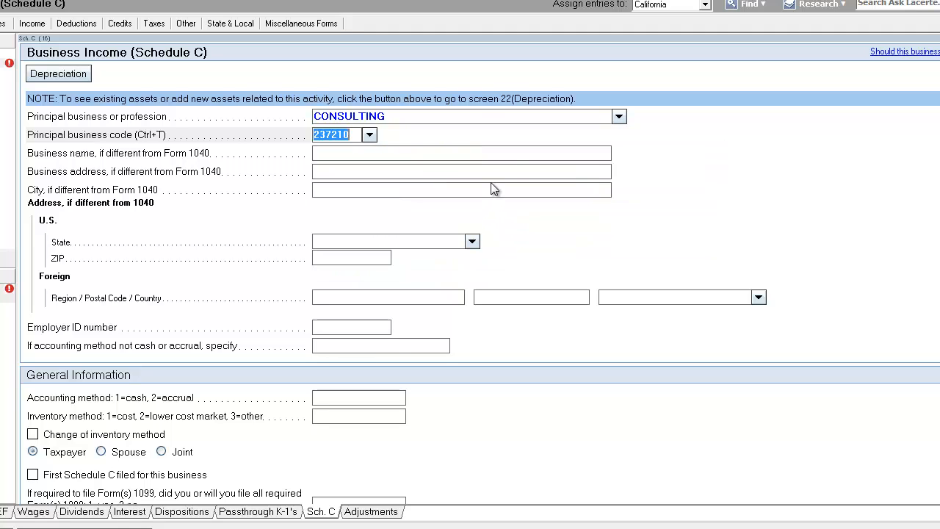
# Change the principal business or profession to CONSULTING - LAND SUBDIVISION
pyautogui.click(433, 117)
pyautogui.write('- LAND')
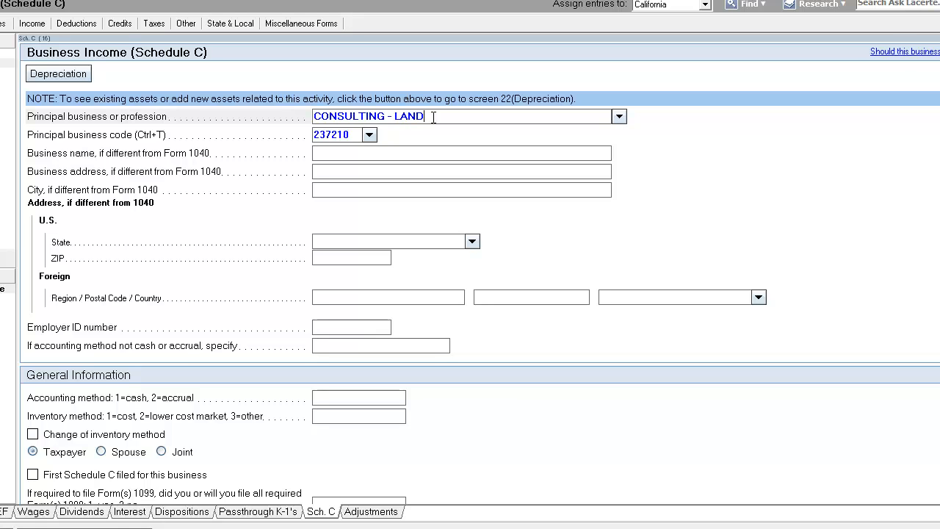
pyautogui.write(' SUBDIVISION')
pyautogui.press('Tab')
pyautogui.press('Tab')
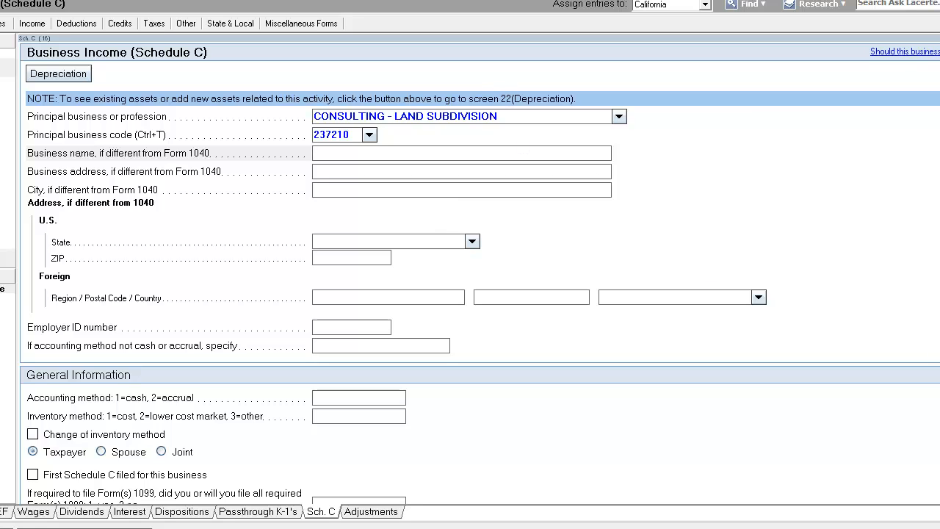
pyautogui.scroll(-3, 470, 271)
pyautogui.scroll(3, 470, 271)
pyautogui.moveTo(550, 115); pyautogui.dragTo(149, 112)
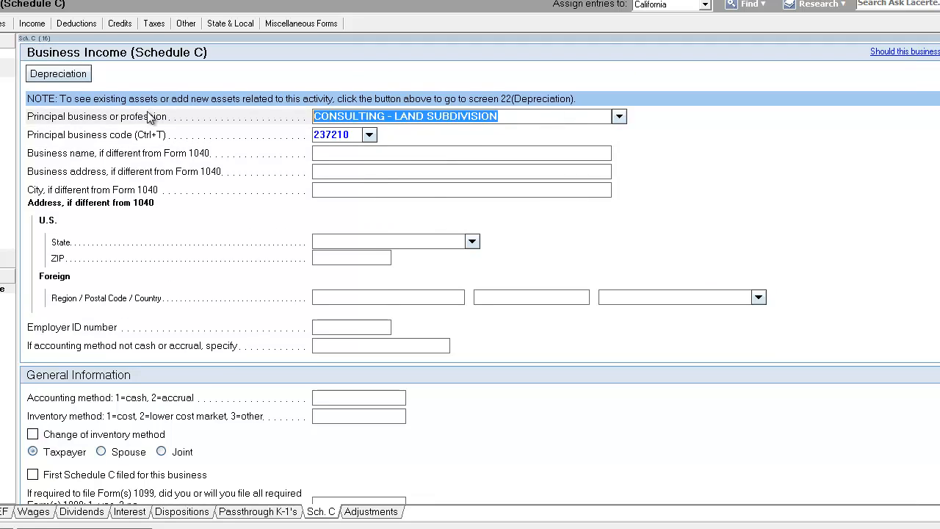
pyautogui.click(492, 120)
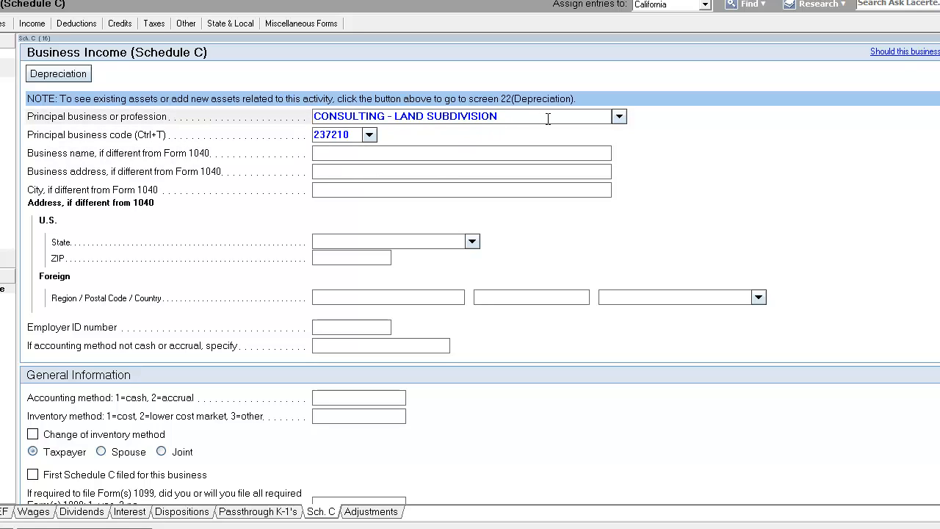
pyautogui.click(535, 157)
pyautogui.click(530, 175)
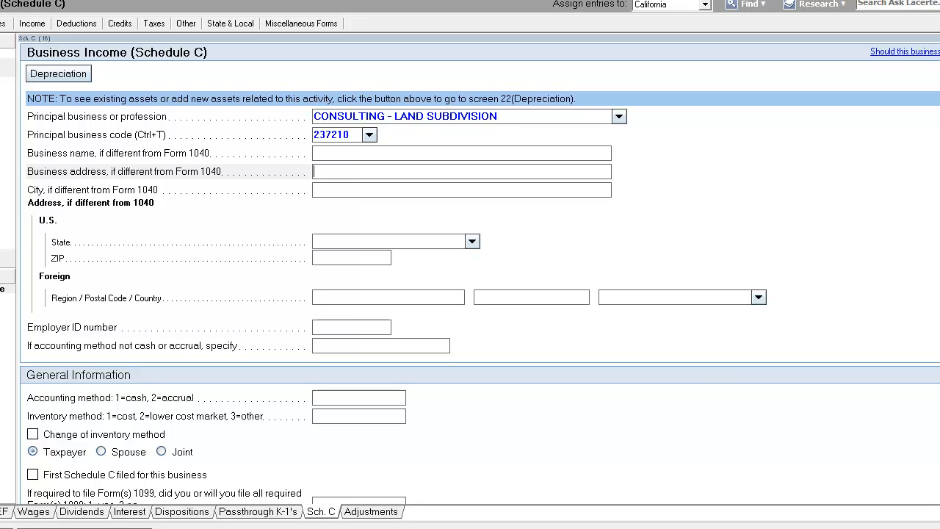
# Set the consulting business's accounting method to 1 for cash
pyautogui.scroll(-5, 368, 104)
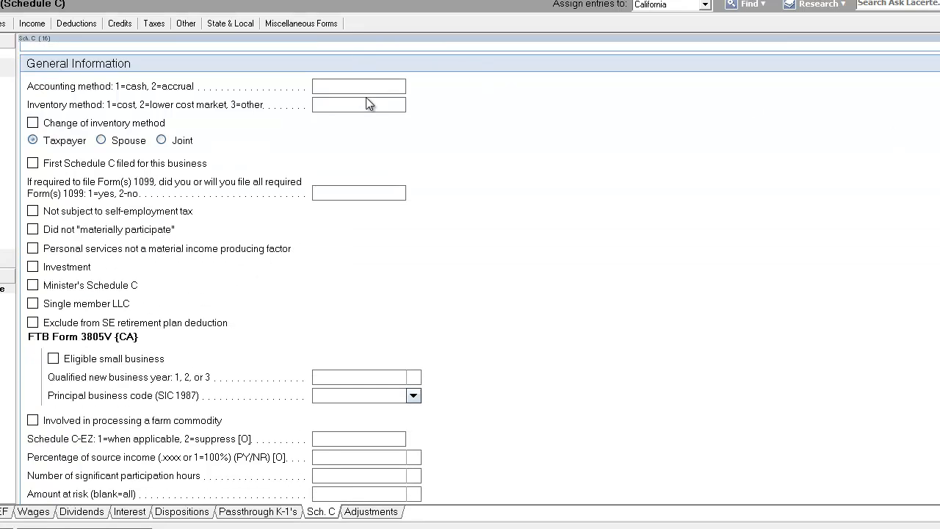
pyautogui.click(383, 86)
pyautogui.write('1')
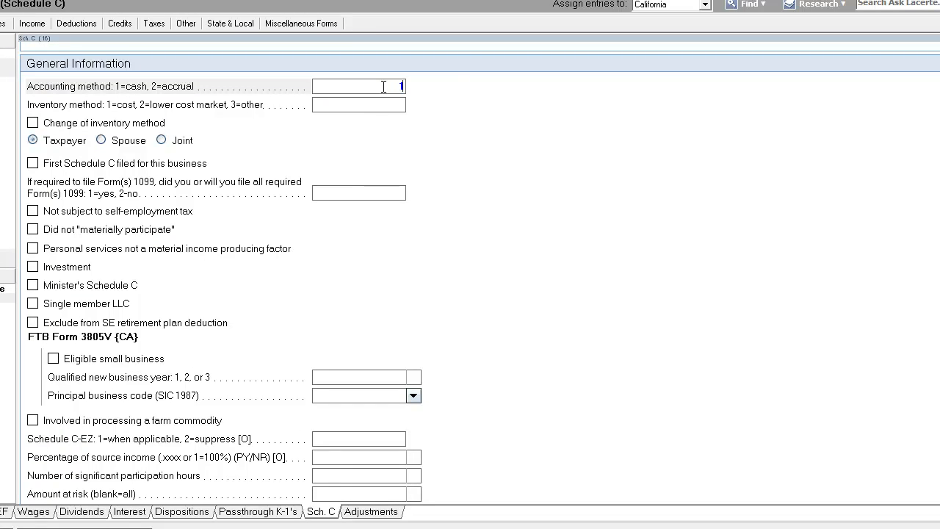
pyautogui.click(387, 105)
pyautogui.click(376, 197)
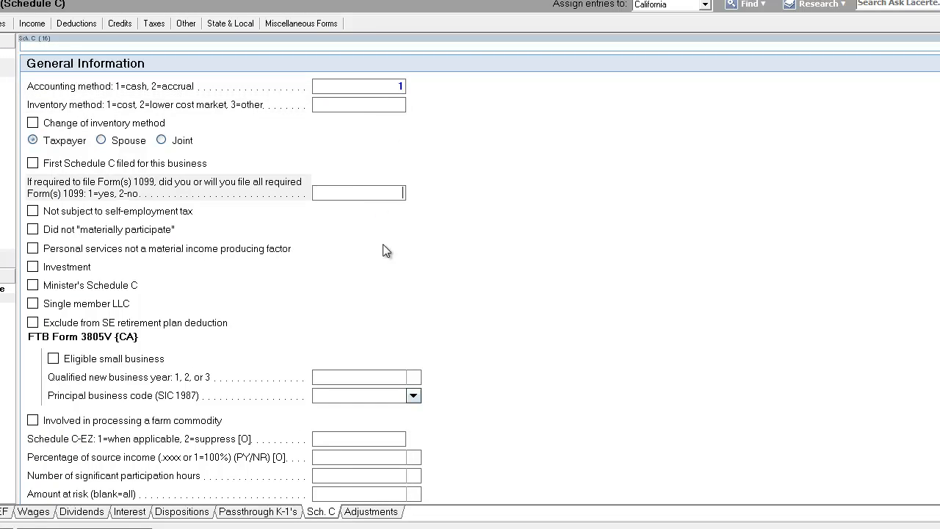
# Enter federal gross receipts of 50529 for the consulting business
pyautogui.scroll(-4, 429, 343)
pyautogui.click(399, 383)
pyautogui.scroll(-1, 393, 389)
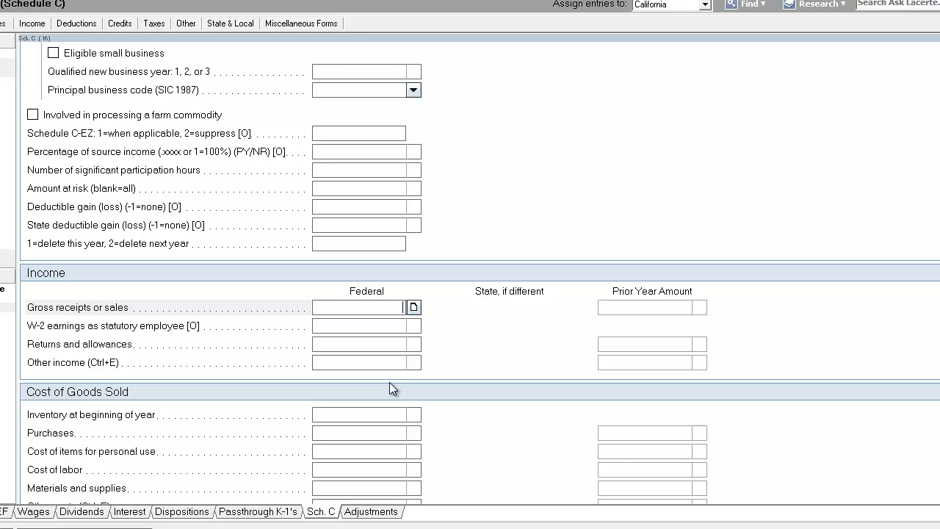
pyautogui.write('50529')
pyautogui.click(389, 328)
# Enter 3452 as the consulting business's federal advertising expense
pyautogui.scroll(-3, 388, 338)
pyautogui.scroll(-1, 384, 264)
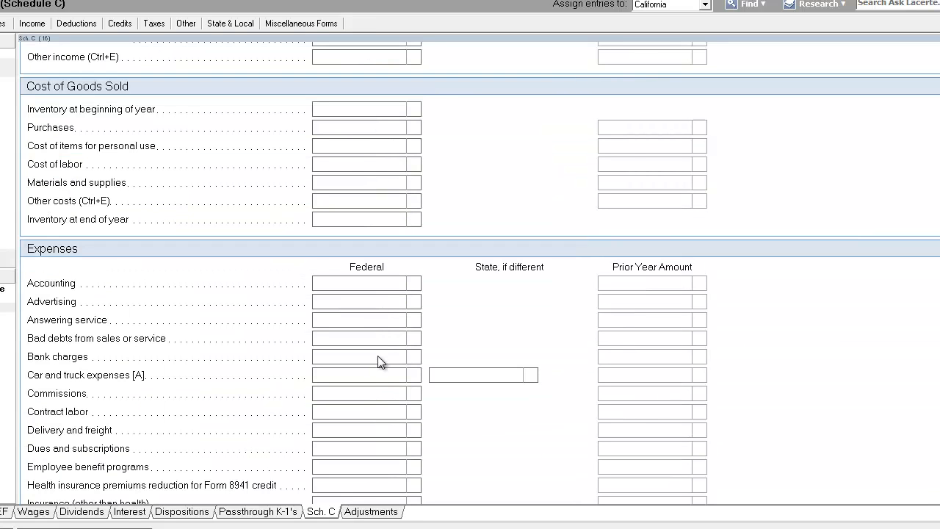
pyautogui.click(386, 279)
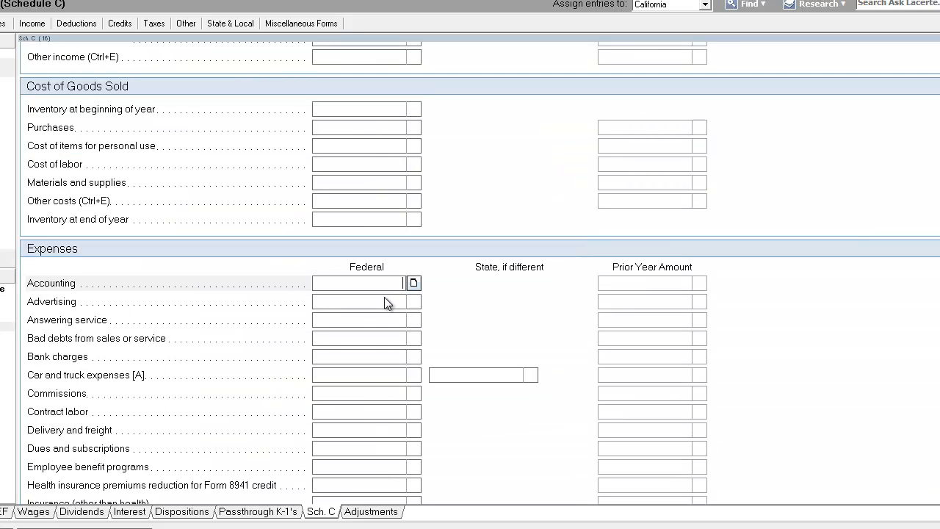
pyautogui.click(385, 303)
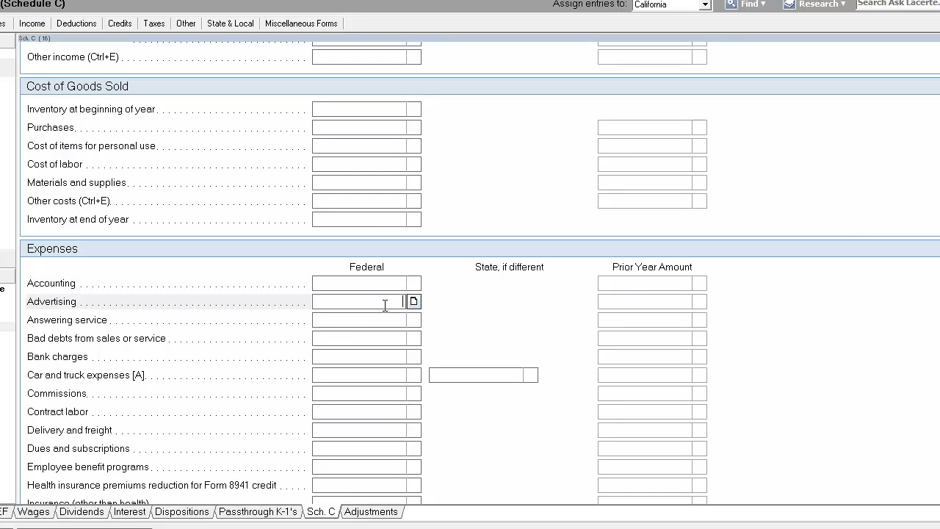
pyautogui.write('3452')
pyautogui.press('Return')
# Enter 5683 as the consulting business's federal car and truck expenses
pyautogui.scroll(-3, 385, 312)
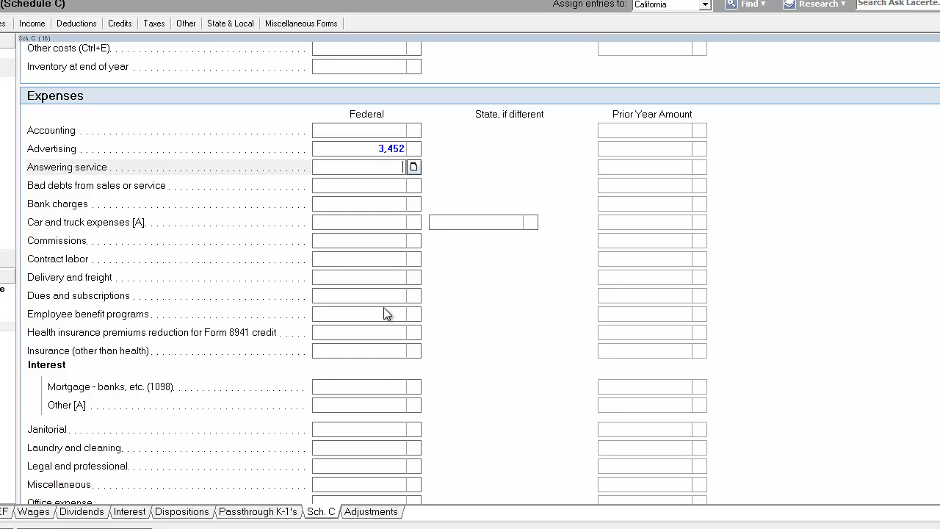
pyautogui.scroll(-8, 385, 313)
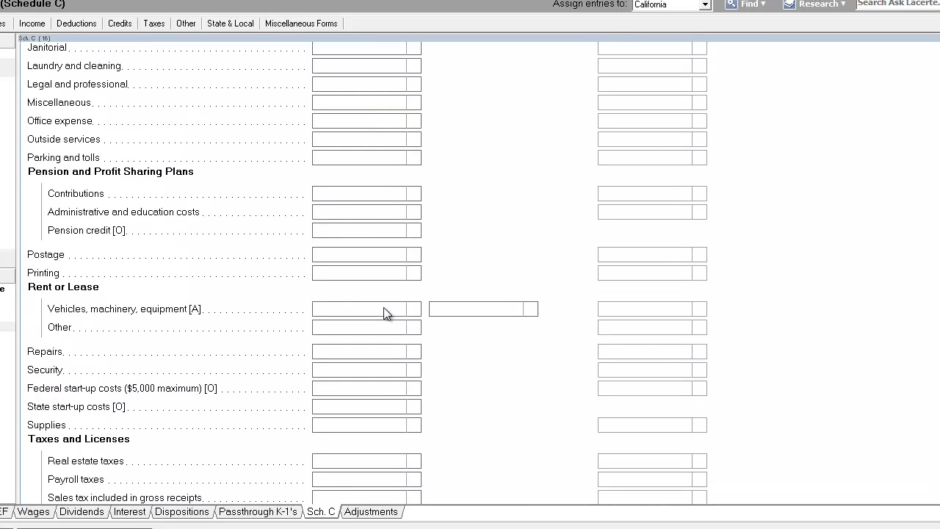
pyautogui.scroll(-8, 385, 314)
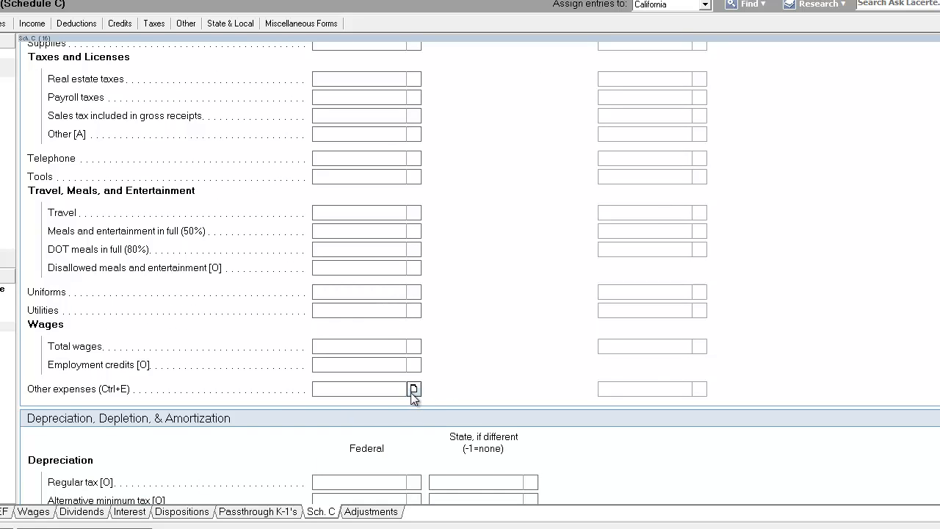
pyautogui.click(2, 512)
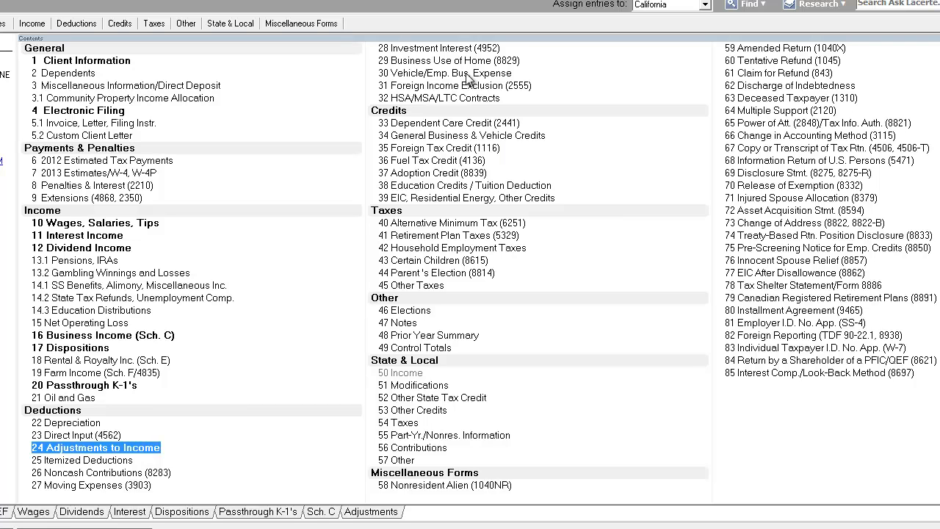
pyautogui.click(120, 335)
pyautogui.scroll(-7, 408, 314)
pyautogui.scroll(9, 409, 319)
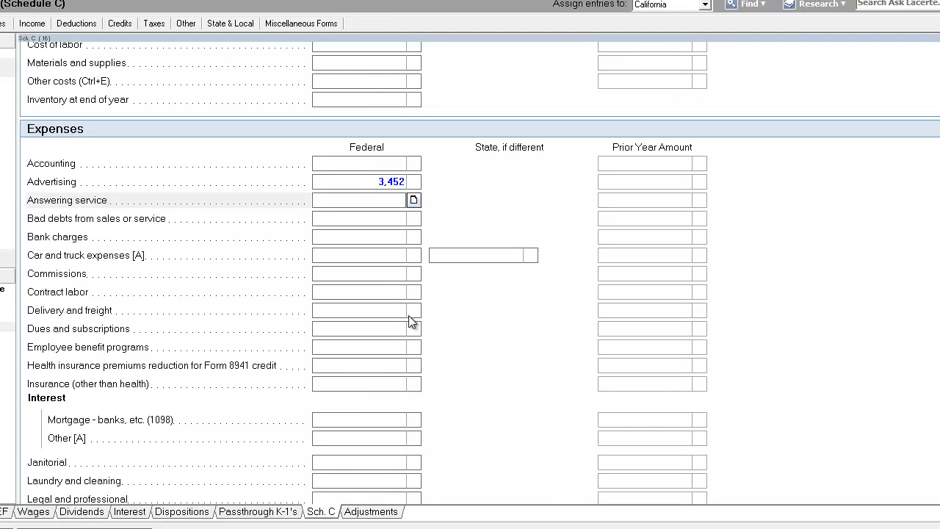
pyautogui.click(344, 255)
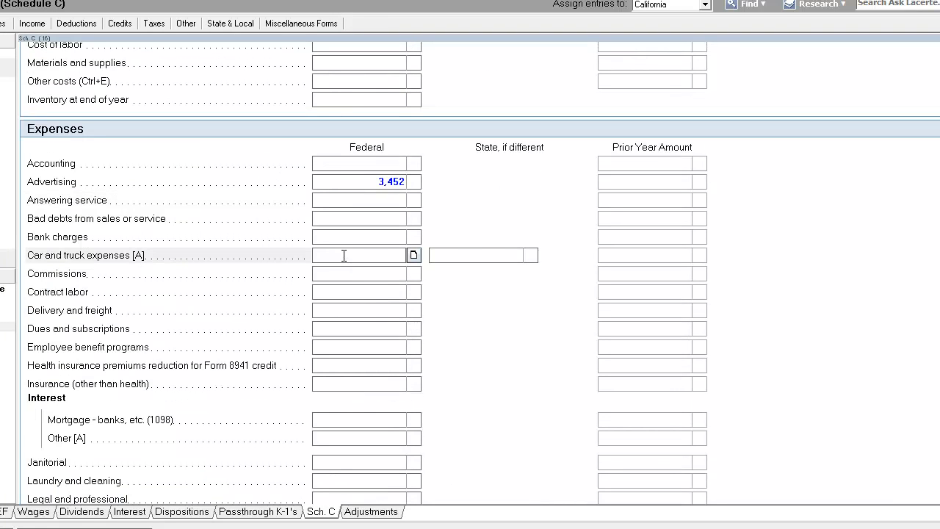
pyautogui.press('Return')
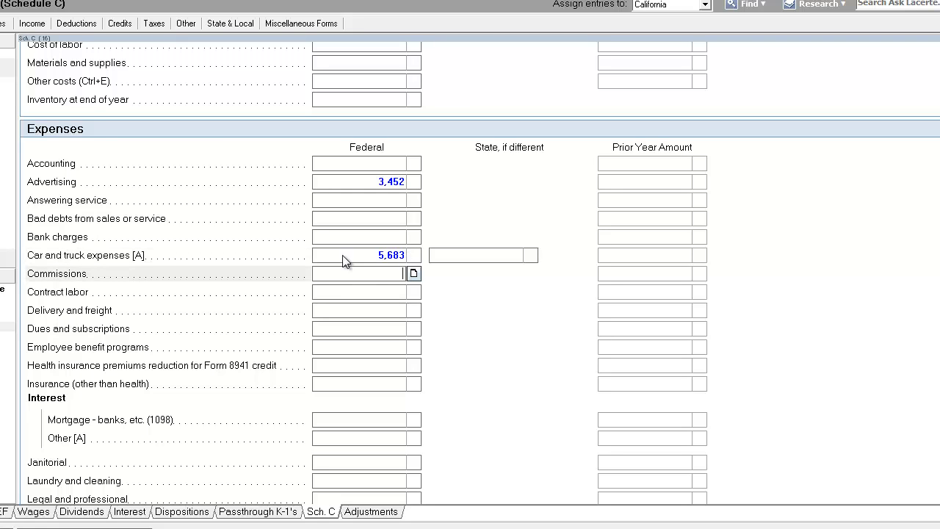
# Open the critical diagnostic about car and truck expenses and clear the car and truck amount
pyautogui.click(35, 1)
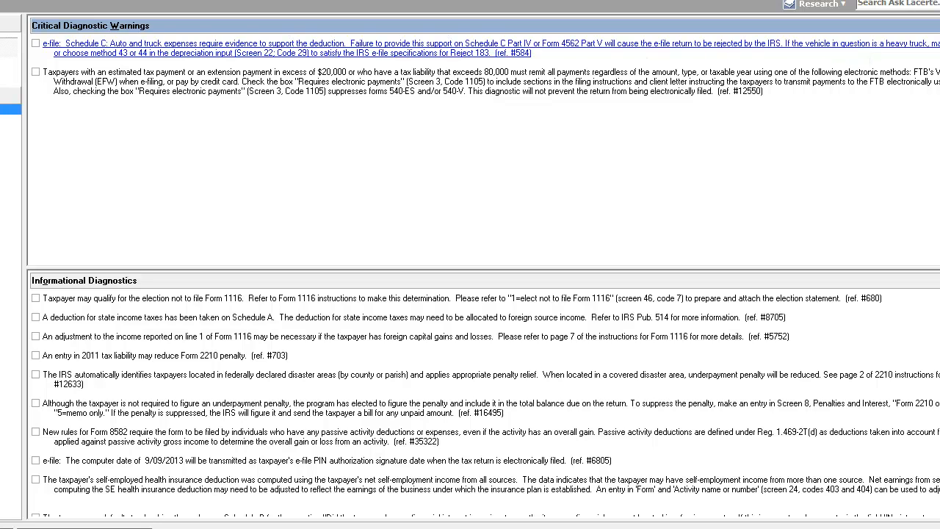
pyautogui.click(376, 175)
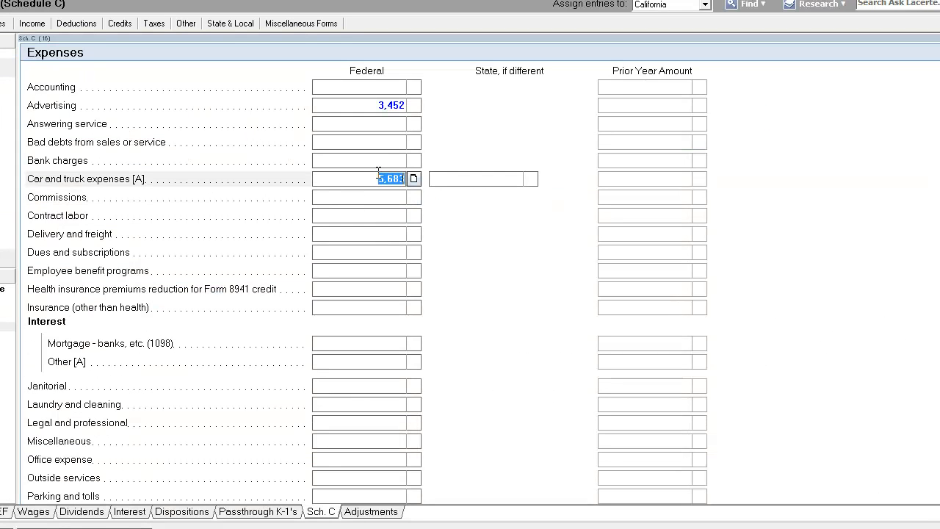
pyautogui.press('Delete')
pyautogui.click(371, 198)
pyautogui.scroll(1, 335, 204)
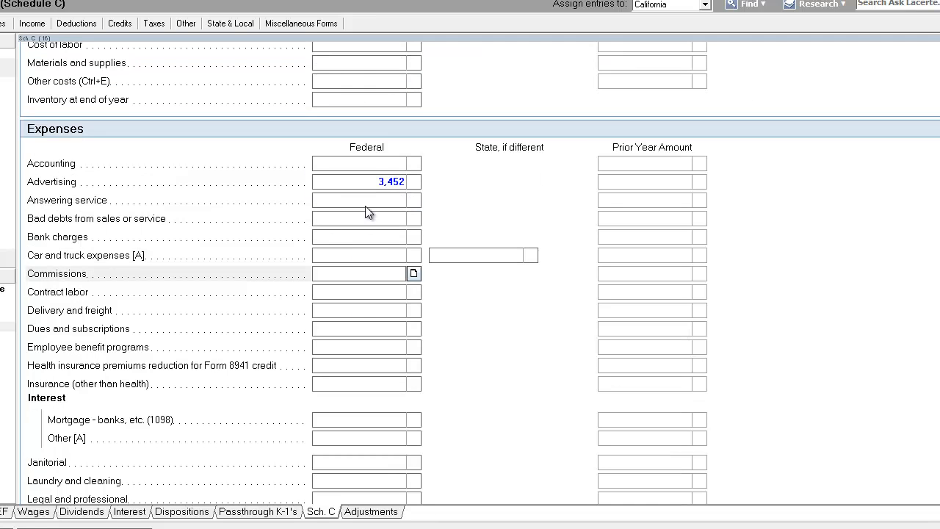
pyautogui.click(365, 204)
pyautogui.click(373, 223)
pyautogui.click(375, 238)
pyautogui.scroll(-1, 376, 245)
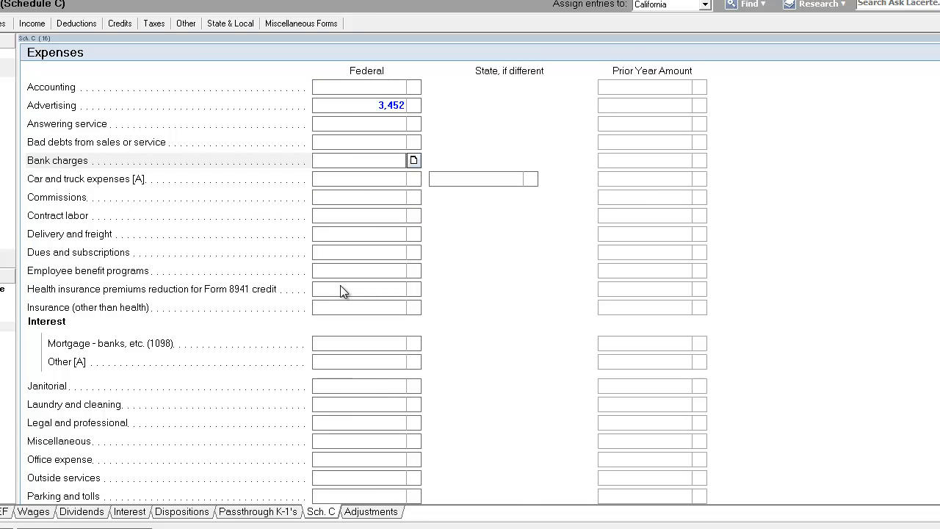
# Open the Vehicle/Employee Business Expense (2106) screen and dismiss the vehicle information note
pyautogui.click(0, 513)
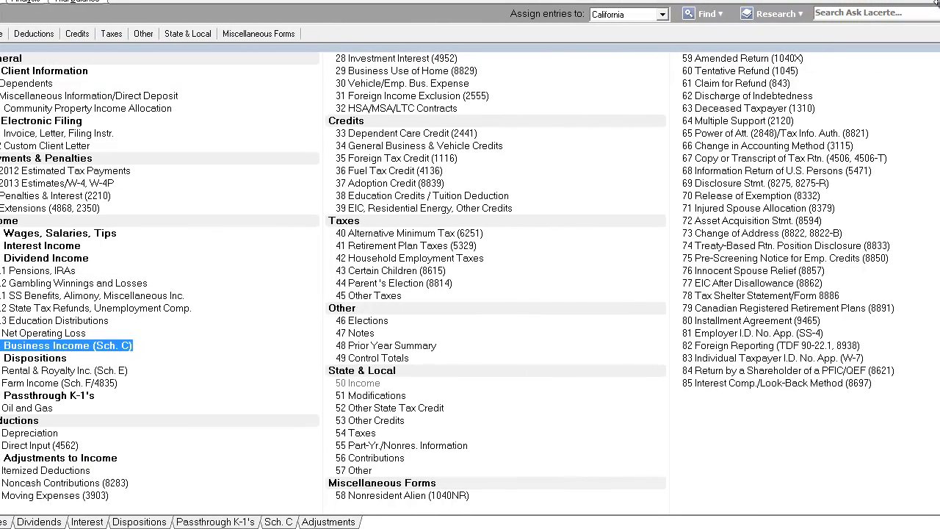
pyautogui.doubleClick(436, 83)
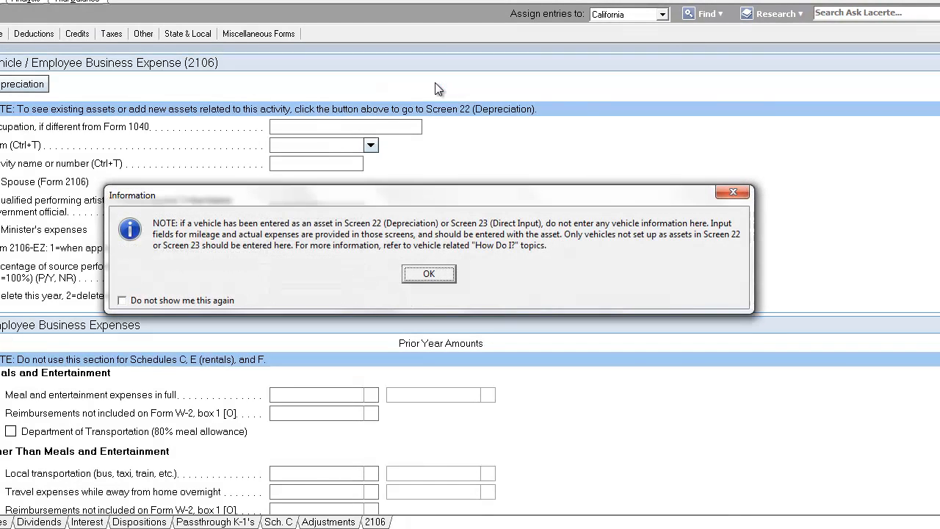
pyautogui.click(438, 279)
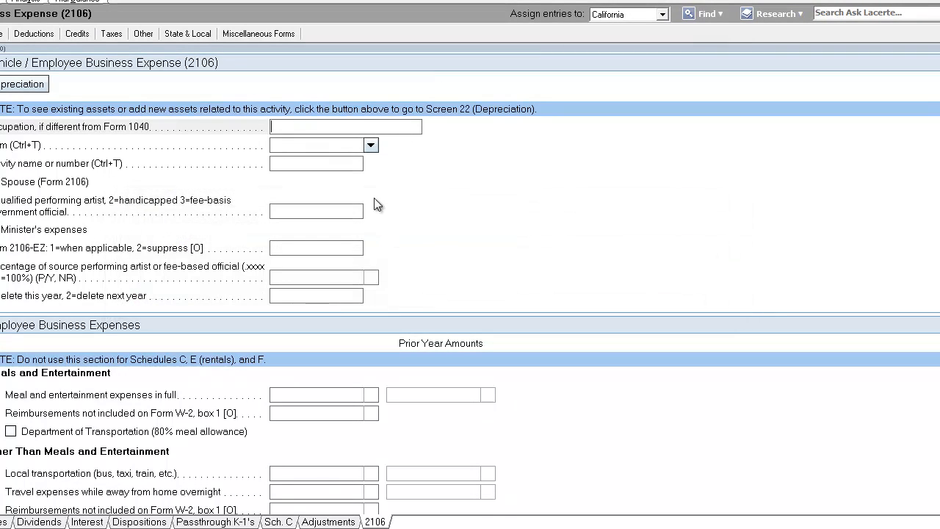
# Link the vehicle expense to Schedule C and the CONSULTING - LAND SUBDIVISION activity
pyautogui.click(371, 147)
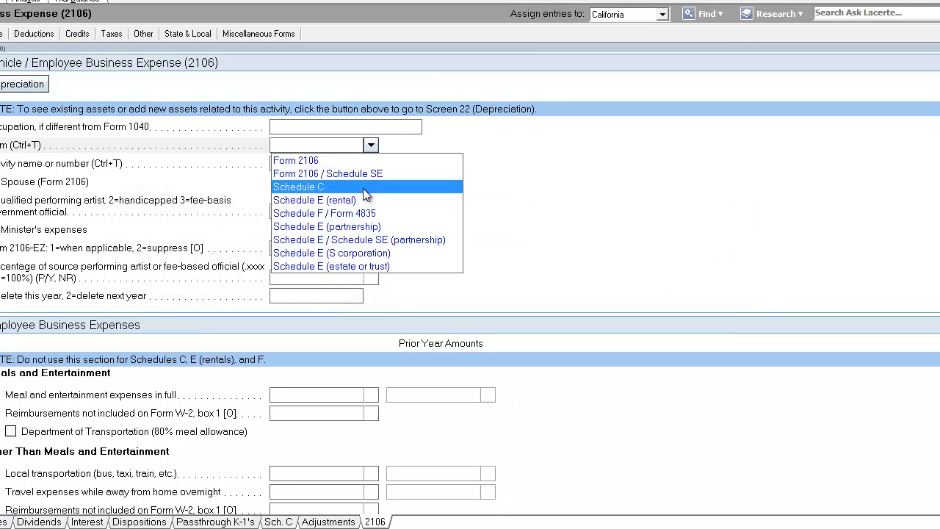
pyautogui.click(363, 189)
pyautogui.click(342, 167)
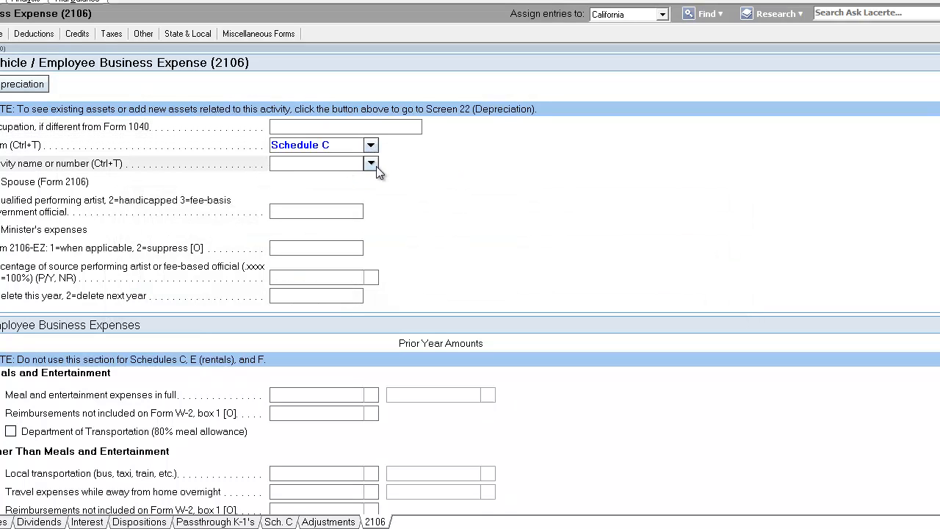
pyautogui.click(371, 164)
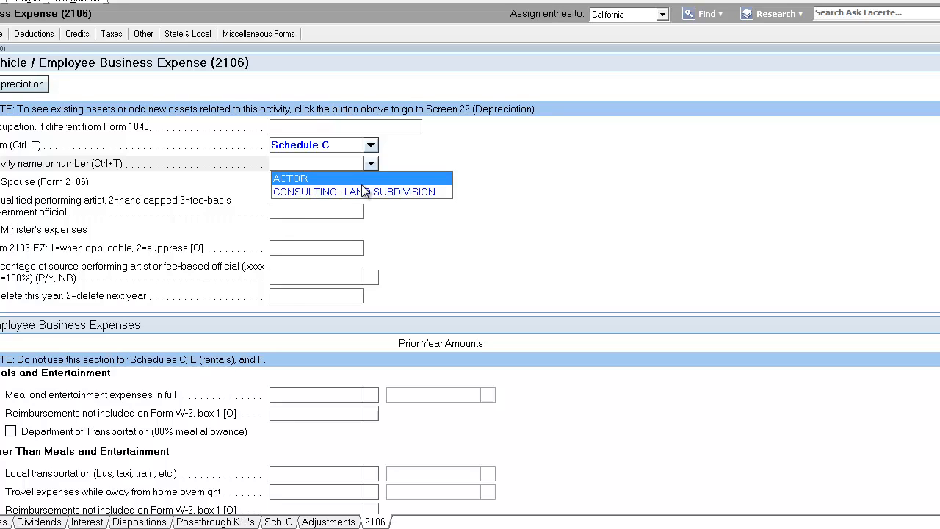
pyautogui.click(360, 191)
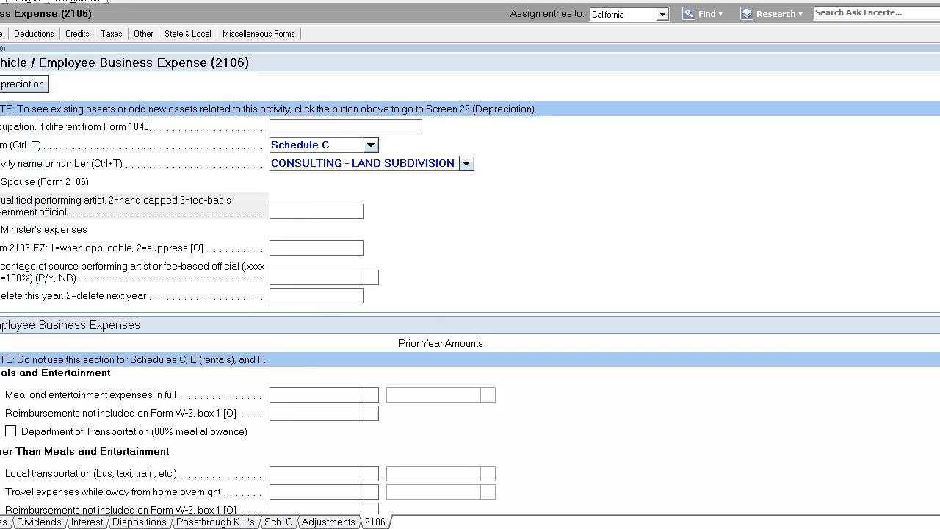
# Mark the vehicle as used primarily by a more than 5% owner and available for off-duty personal use
pyautogui.scroll(-5, 470, 283)
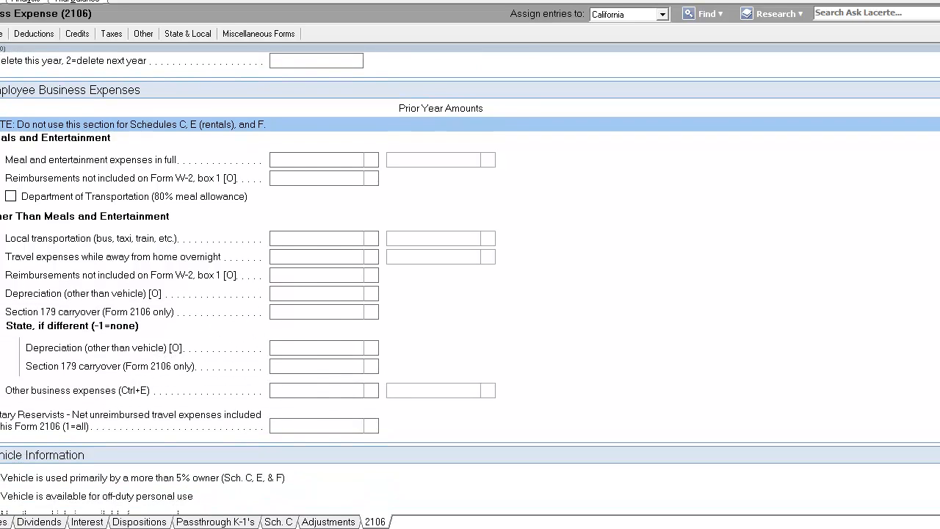
pyautogui.scroll(-5, 470, 283)
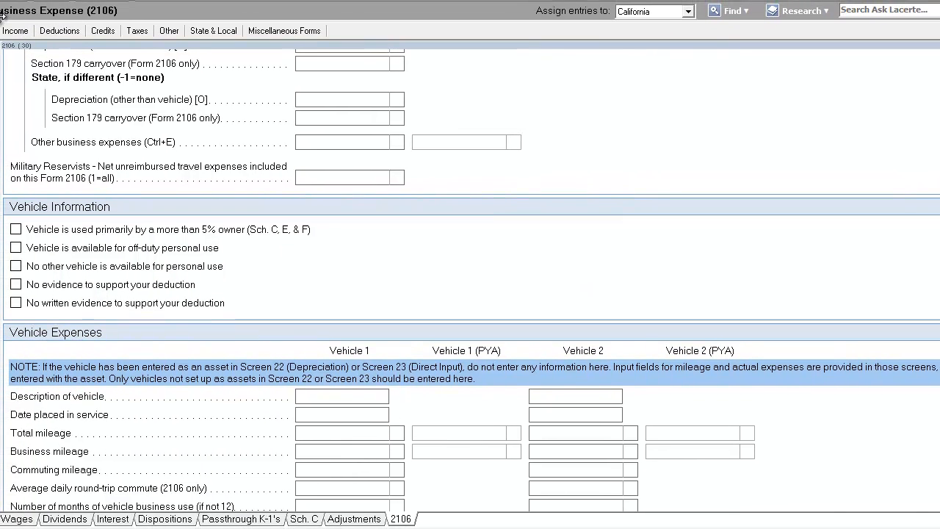
pyautogui.click(16, 231)
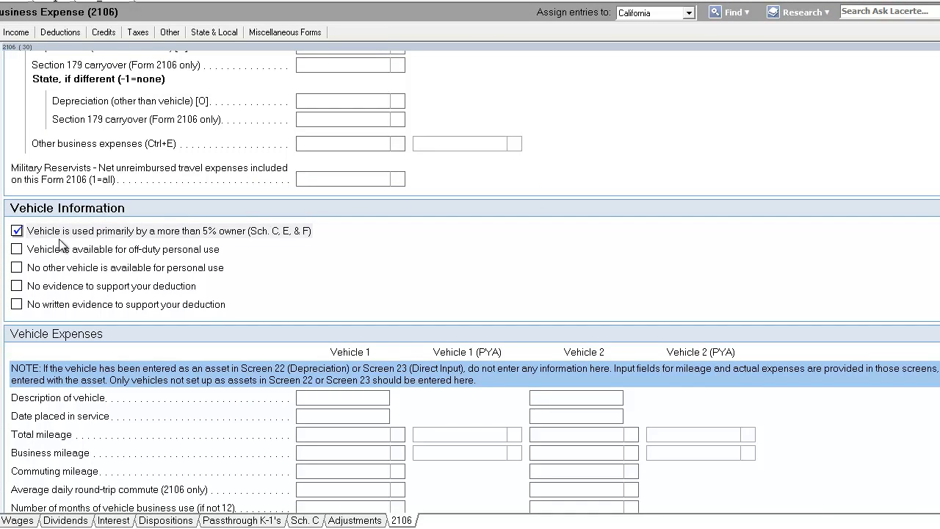
pyautogui.click(16, 250)
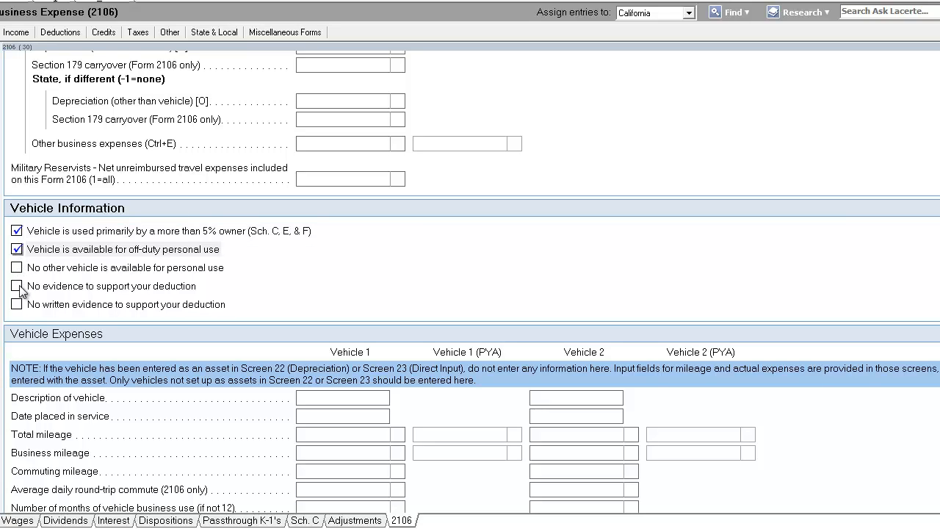
# Describe vehicle 1 as 08 JAGUAR, placed in service 4/3/2007
pyautogui.click(366, 398)
pyautogui.scroll(-2, 367, 402)
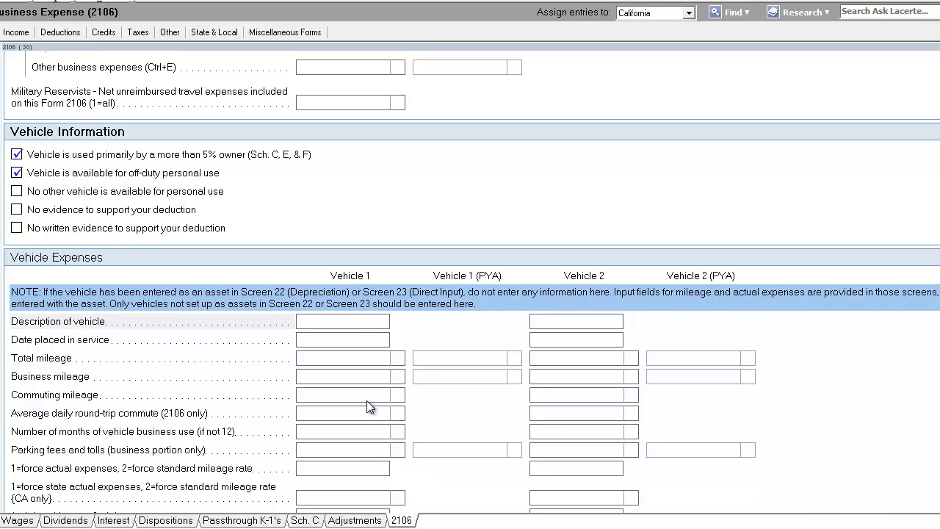
pyautogui.write('089')
pyautogui.press('BackSpace')
pyautogui.write('JAGUAR')
pyautogui.press('Tab')
pyautogui.write('04')
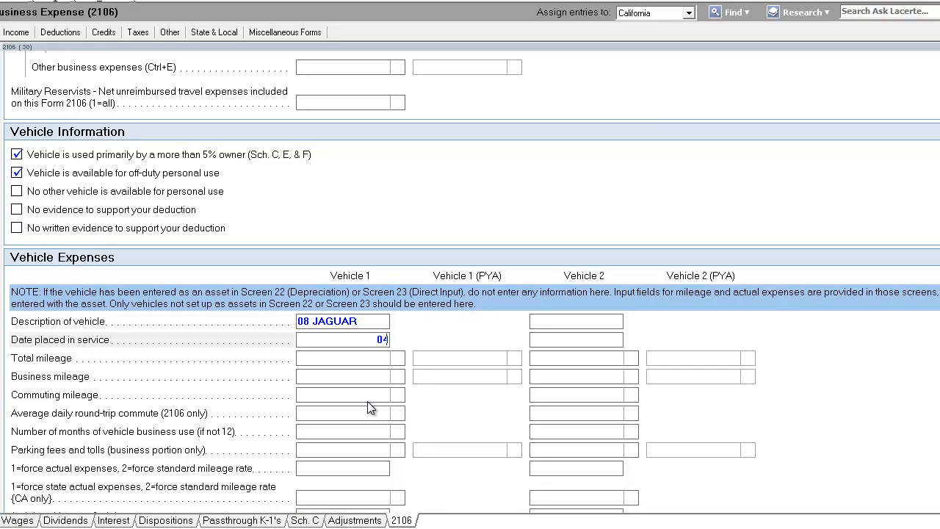
pyautogui.write('0307')
pyautogui.press('Tab')
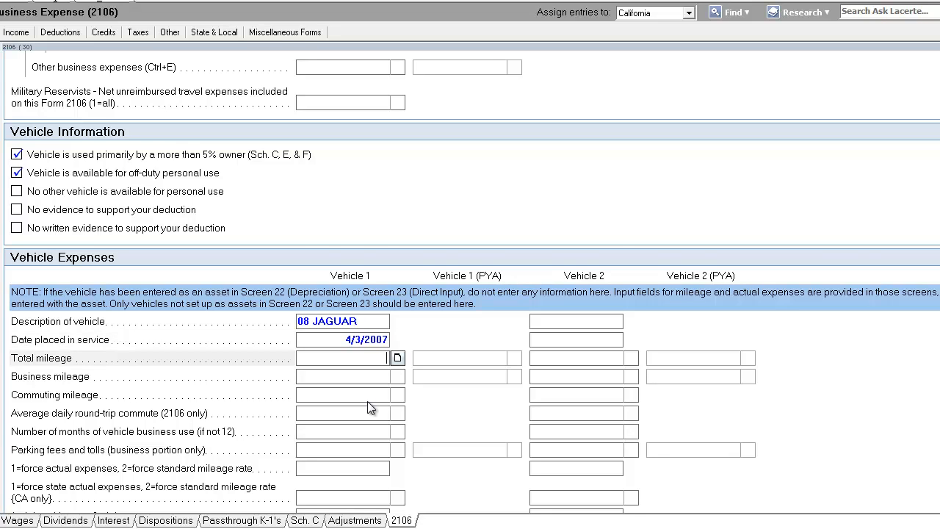
# Set vehicle 1's total mileage to 12419
pyautogui.scroll(-1, 369, 408)
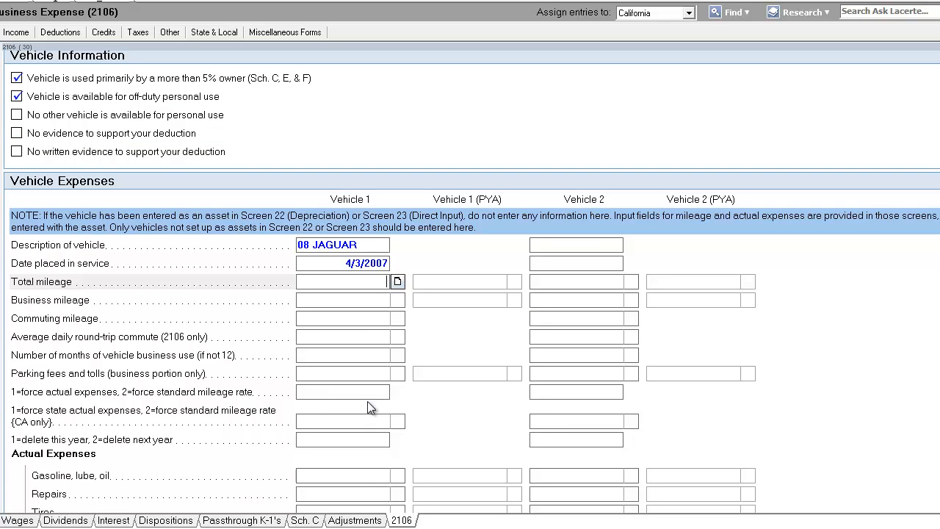
pyautogui.write('12419')
pyautogui.press('Tab')
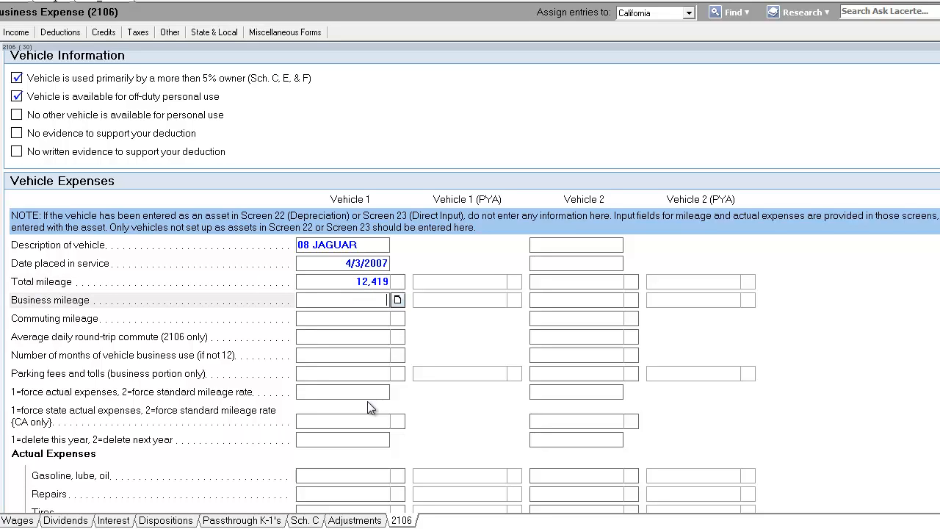
pyautogui.scroll(-1, 367, 401)
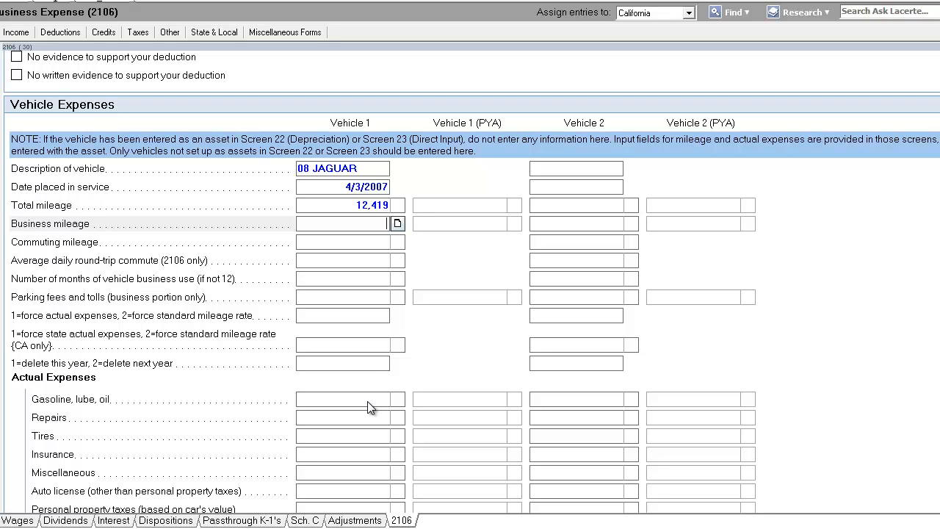
pyautogui.click(361, 210)
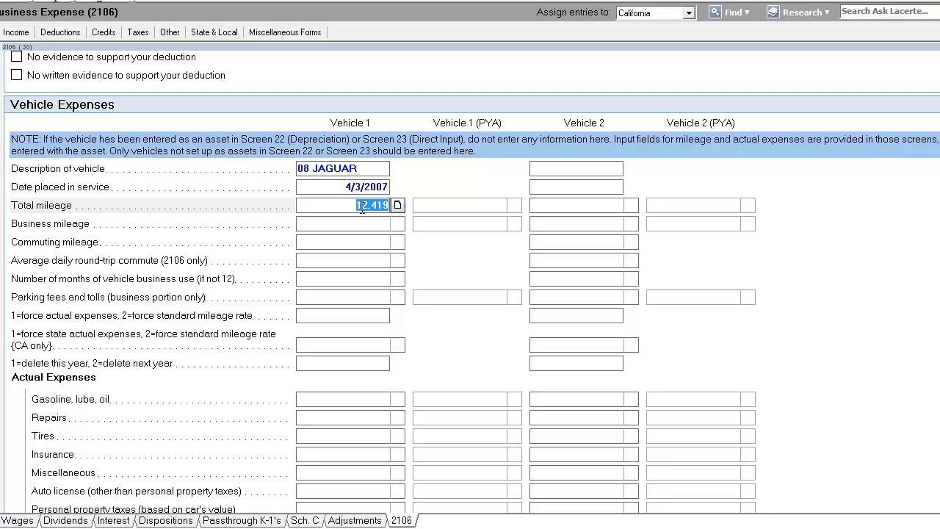
pyautogui.click(364, 224)
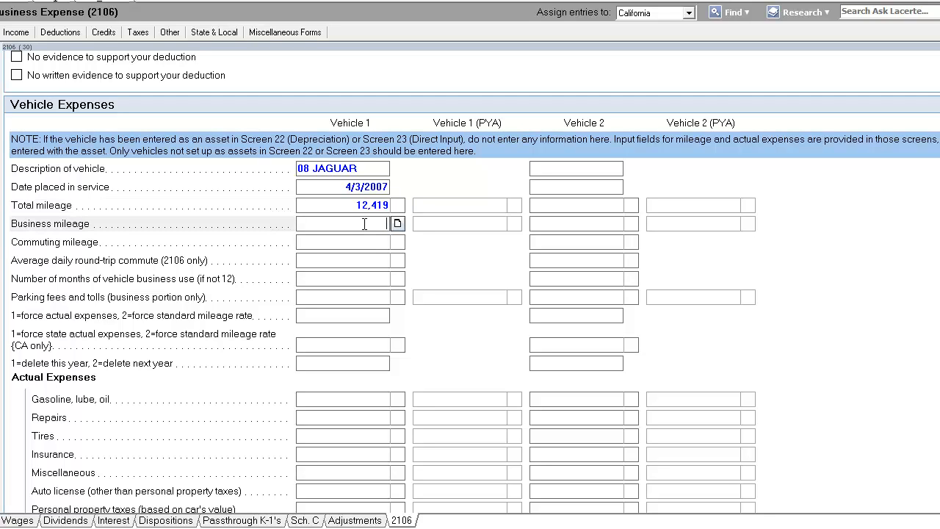
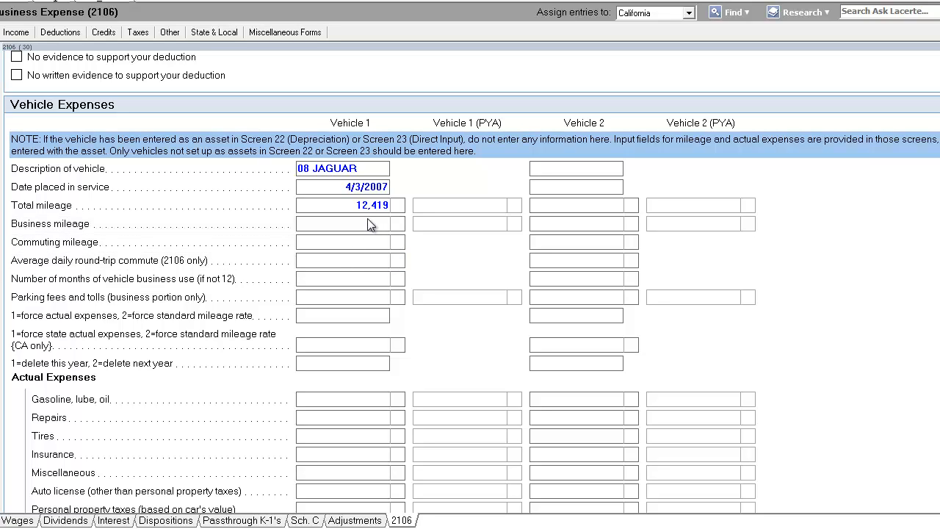
pyautogui.click(356, 206)
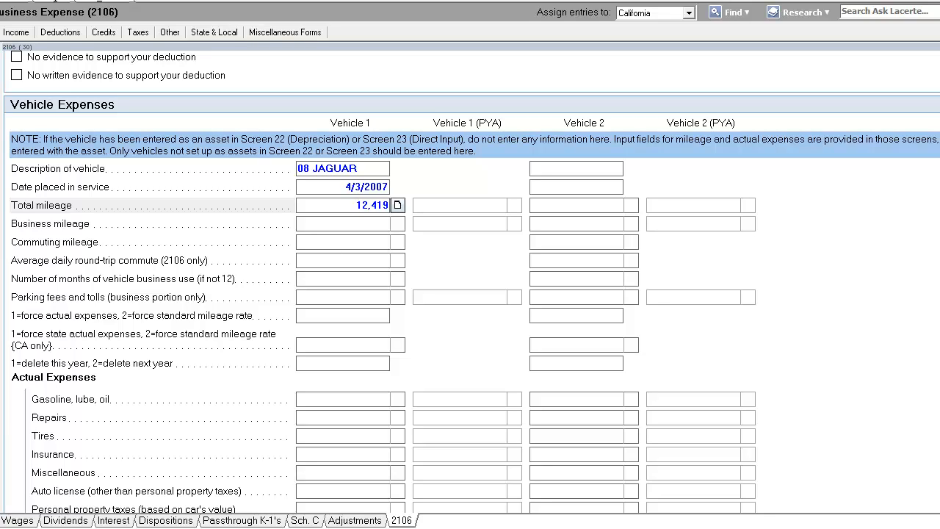
pyautogui.click(298, 528)
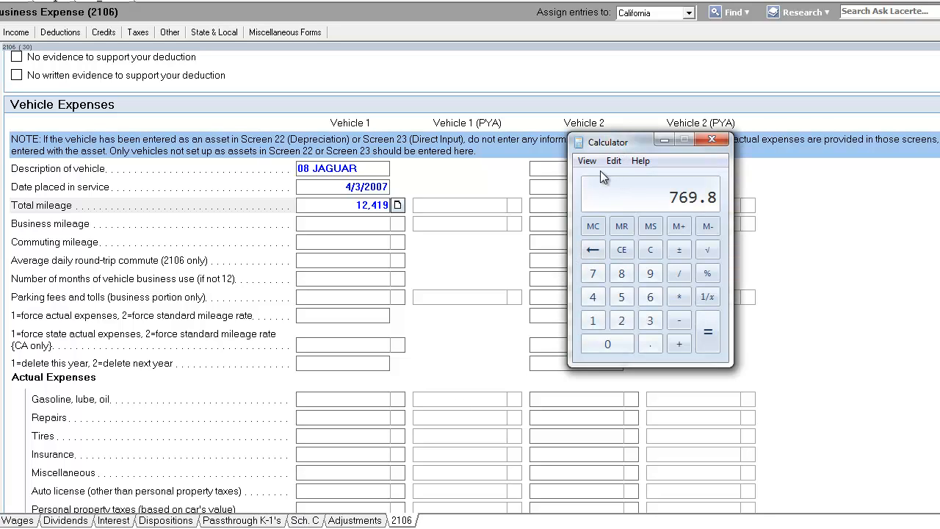
pyautogui.click(621, 250)
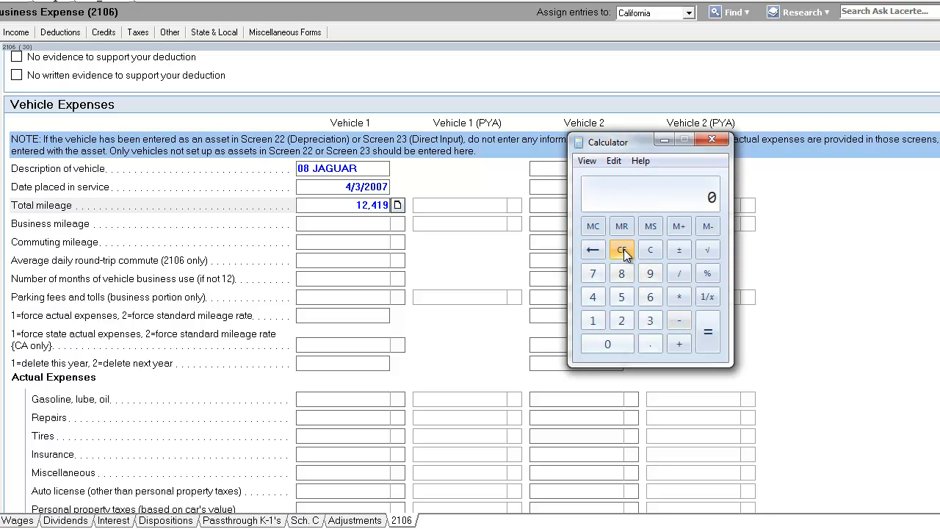
pyautogui.click(621, 297)
pyautogui.click(652, 300)
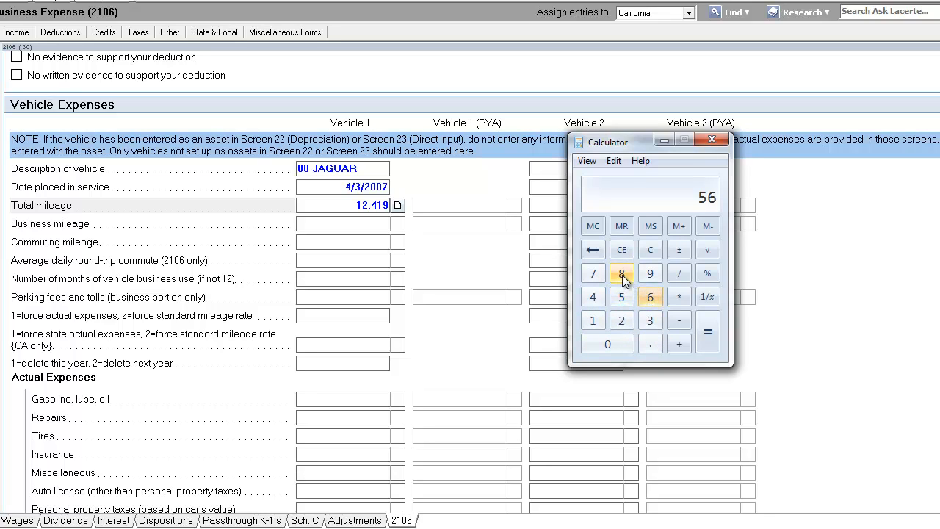
pyautogui.click(622, 274)
pyautogui.click(650, 320)
pyautogui.click(677, 275)
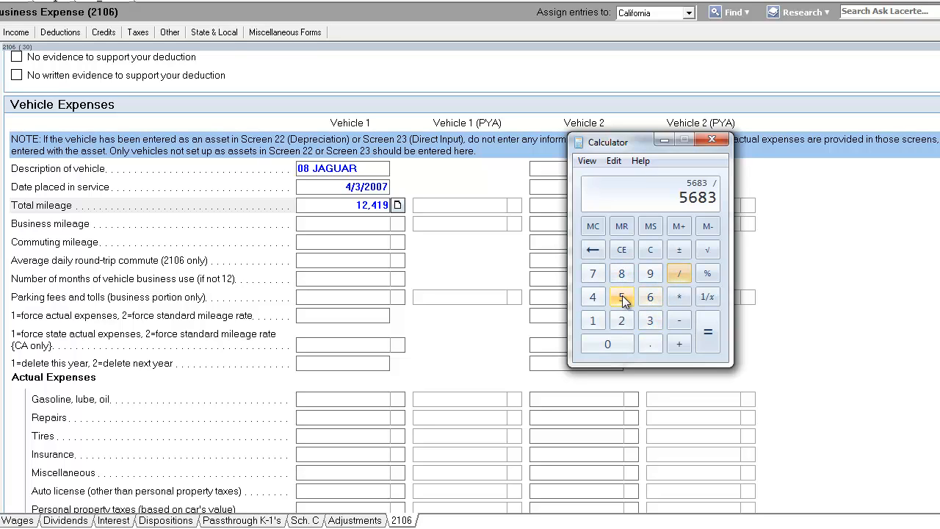
pyautogui.click(621, 298)
pyautogui.click(621, 297)
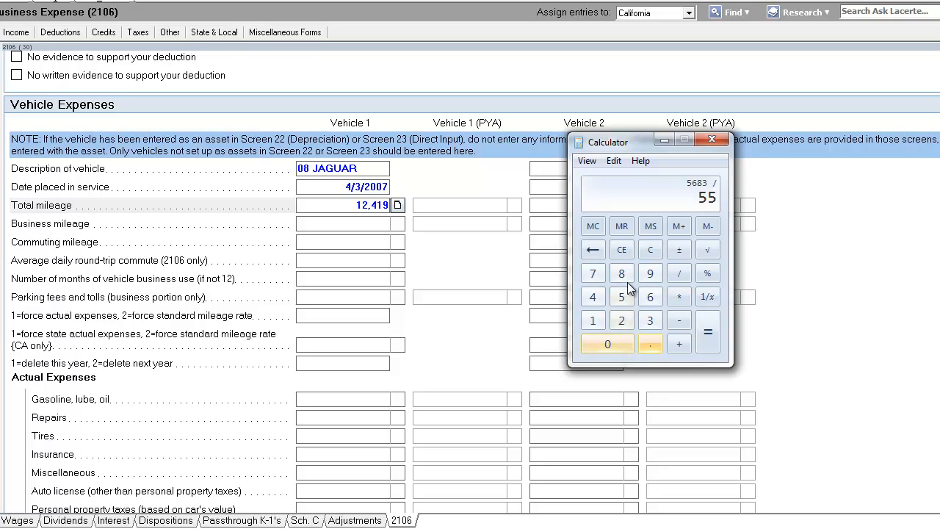
pyautogui.click(621, 250)
pyautogui.click(621, 298)
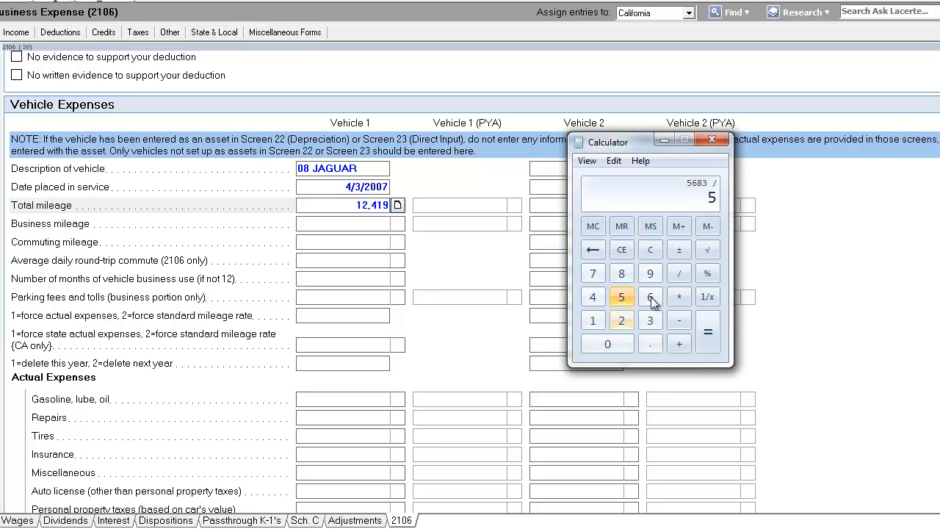
pyautogui.click(651, 297)
pyautogui.click(621, 273)
pyautogui.click(652, 330)
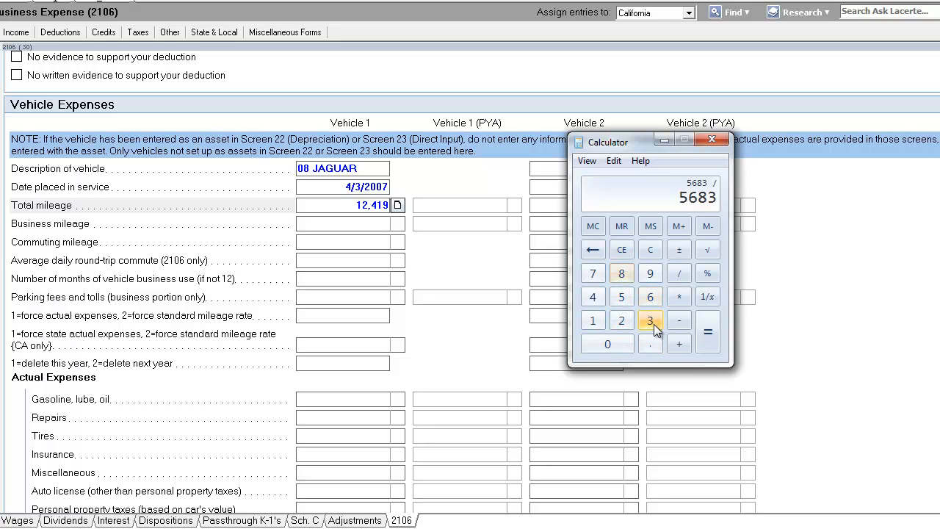
pyautogui.click(682, 273)
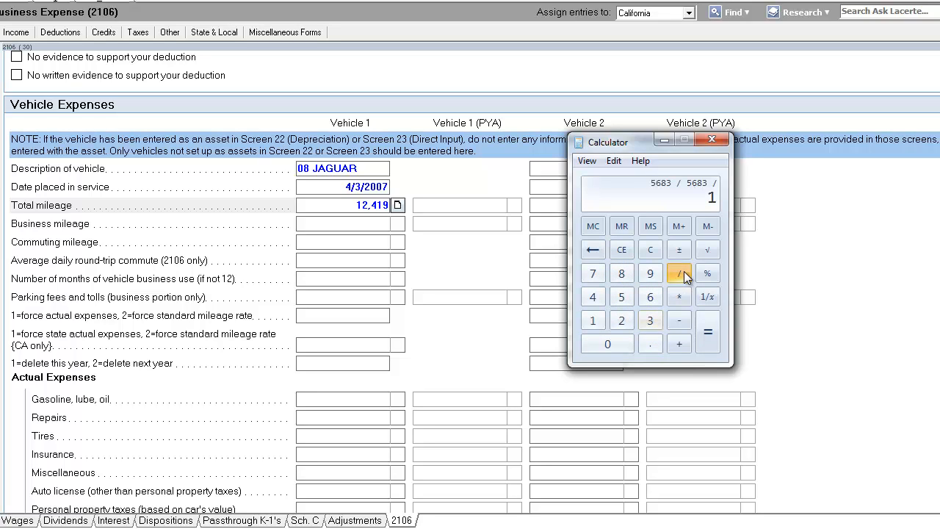
pyautogui.click(651, 344)
pyautogui.click(621, 296)
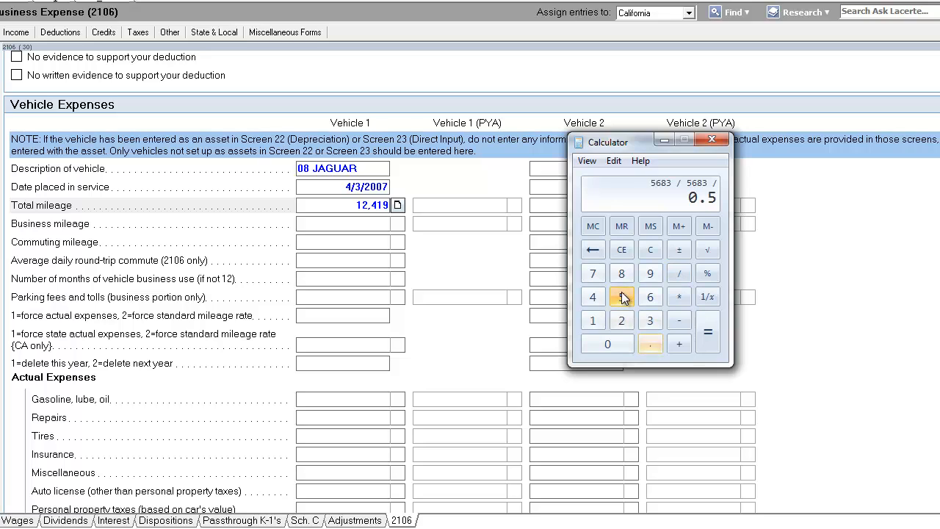
pyautogui.click(621, 296)
pyautogui.click(621, 297)
pyautogui.click(707, 332)
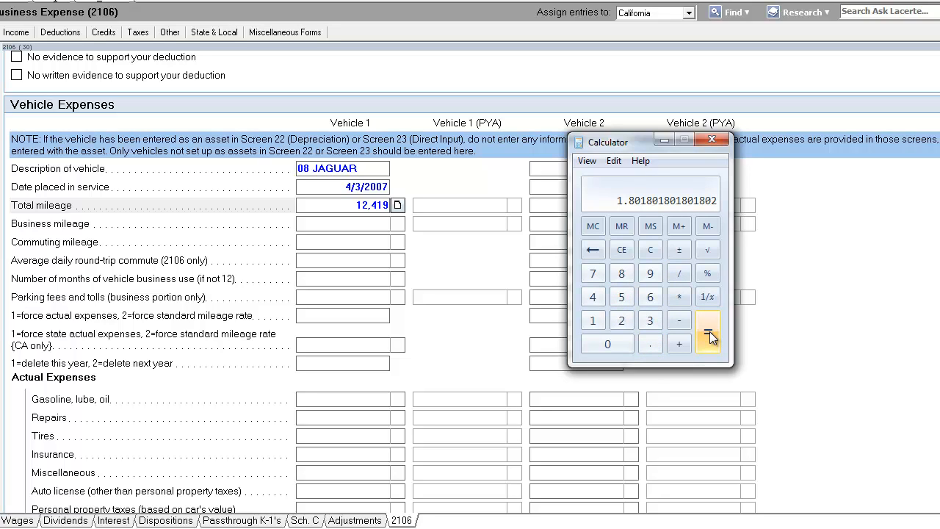
pyautogui.click(621, 251)
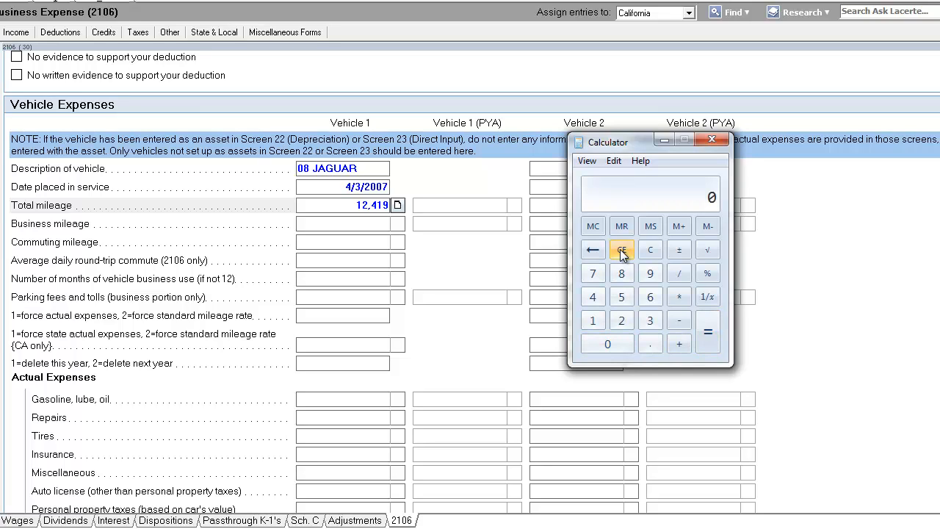
# In Calculator, divide 5683 by 0.555 to work out the business miles
pyautogui.click(626, 299)
pyautogui.click(651, 296)
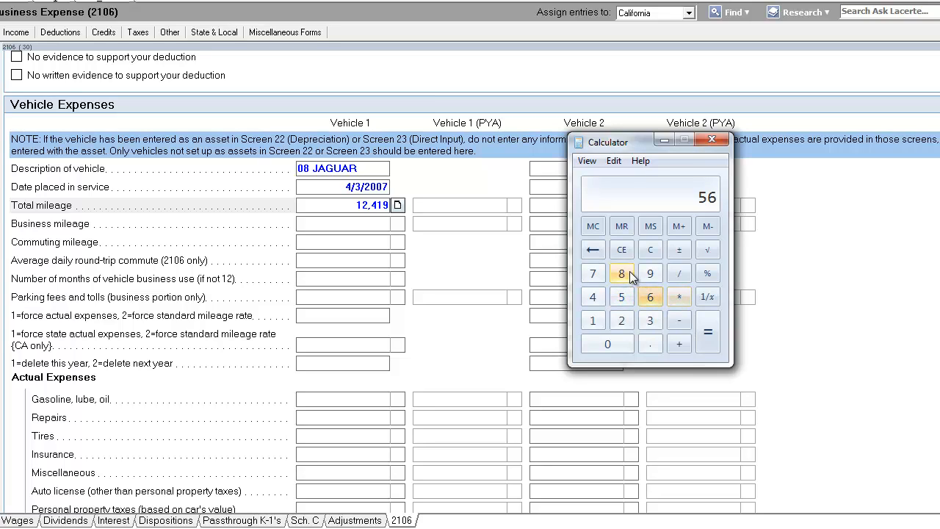
pyautogui.click(630, 275)
pyautogui.click(650, 320)
pyautogui.click(678, 275)
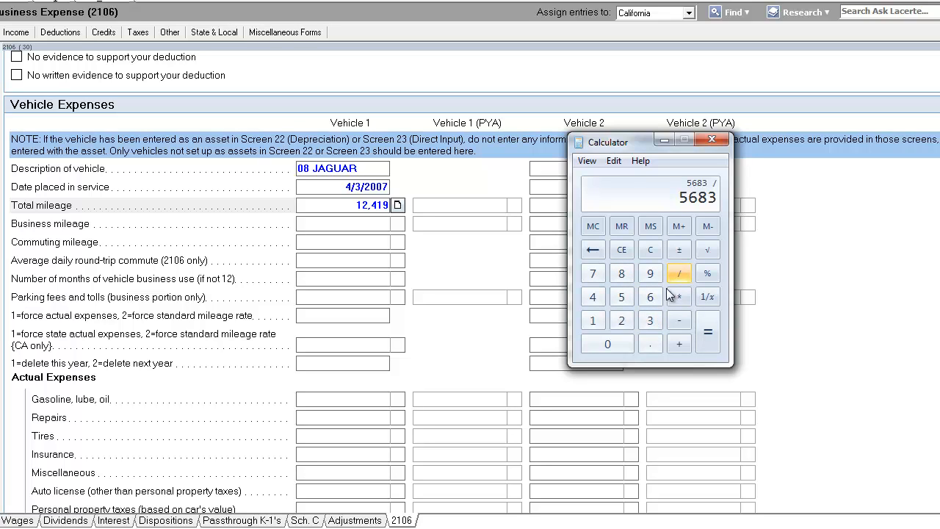
pyautogui.click(649, 345)
pyautogui.click(622, 297)
pyautogui.click(622, 297)
pyautogui.click(622, 297)
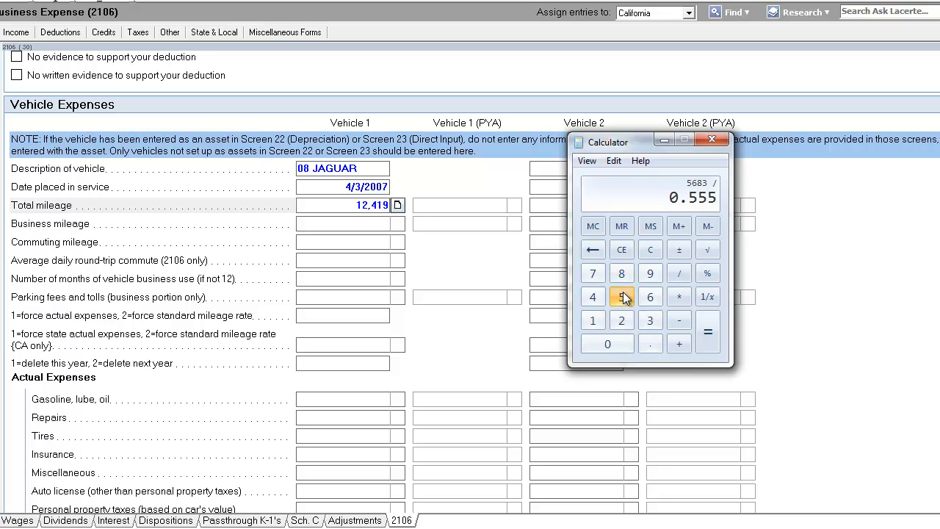
pyautogui.click(708, 336)
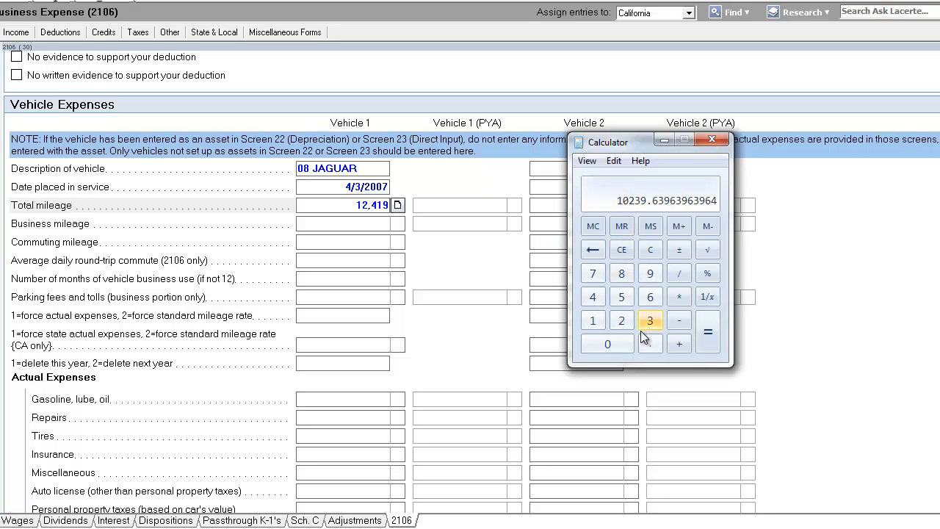
# Set vehicle 1's business mileage to 10,239
pyautogui.click(349, 224)
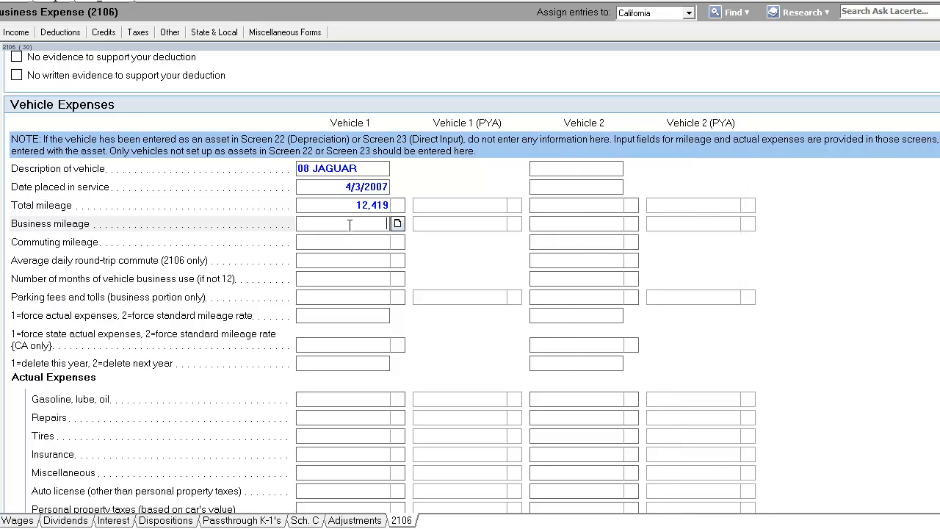
pyautogui.write('10,239')
pyautogui.press('Tab')
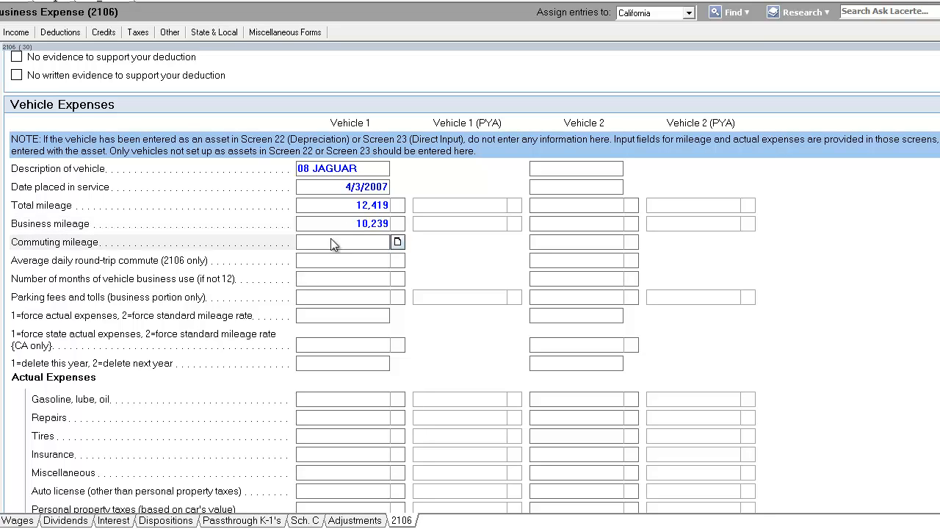
# Check in Calculator that 10239.64 multiplied by 0.555 gives back 5683, then close Calculator
pyautogui.hotkey('alt', 'Tab')
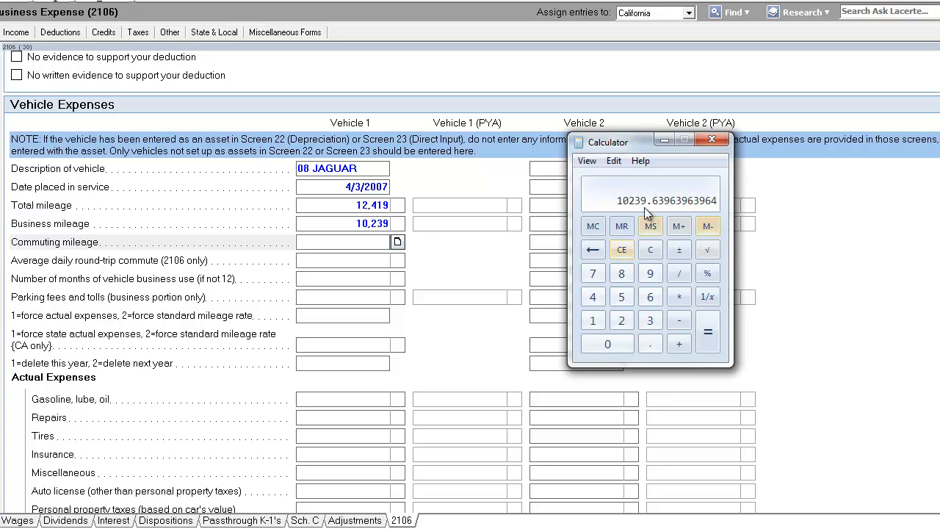
pyautogui.click(679, 294)
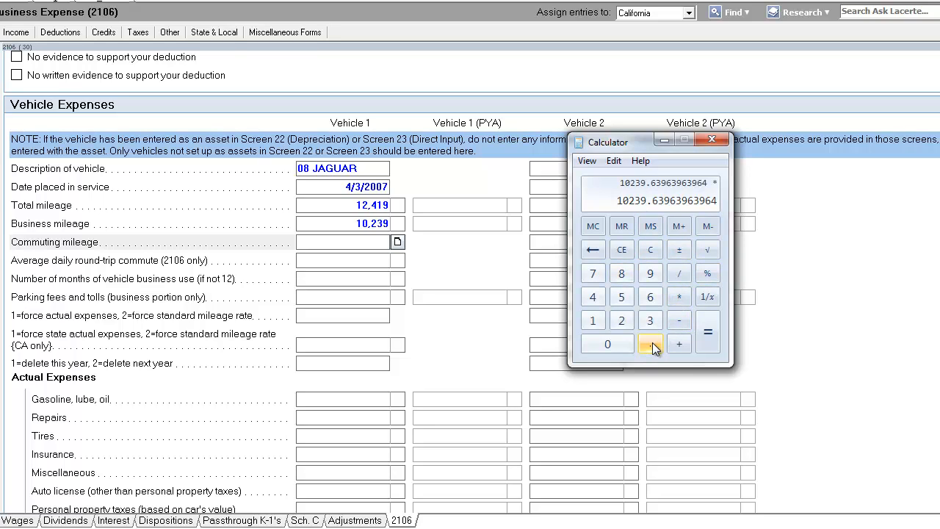
pyautogui.click(651, 345)
pyautogui.click(621, 296)
pyautogui.click(621, 296)
pyautogui.click(621, 296)
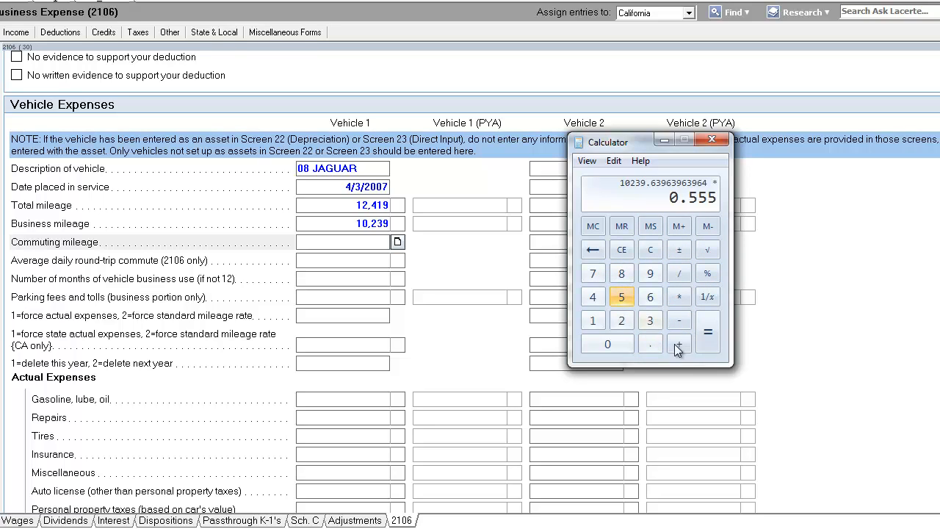
pyautogui.click(709, 346)
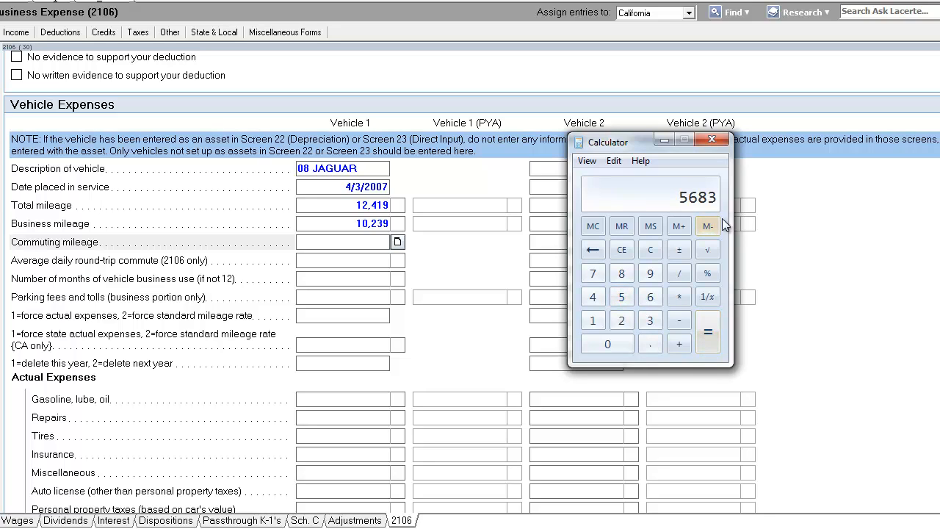
pyautogui.click(709, 141)
# Open the forms view and review the car and truck expenses line on the land subdivision Schedule C
pyautogui.click(348, 221)
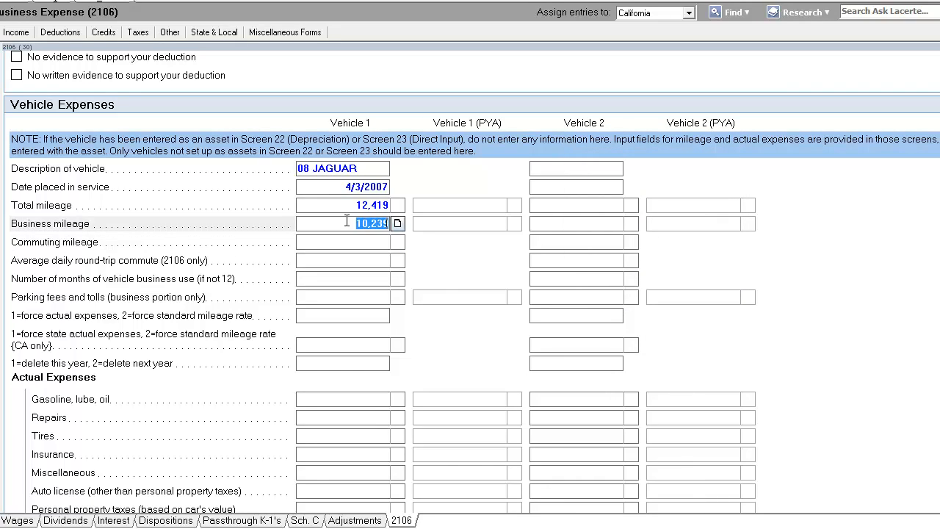
pyautogui.click(348, 221)
pyautogui.click(3, 4)
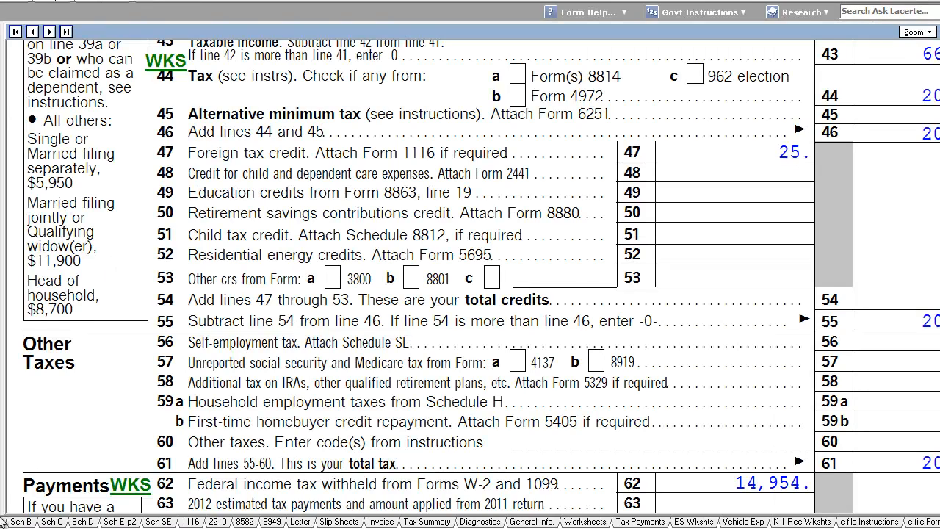
pyautogui.click(50, 520)
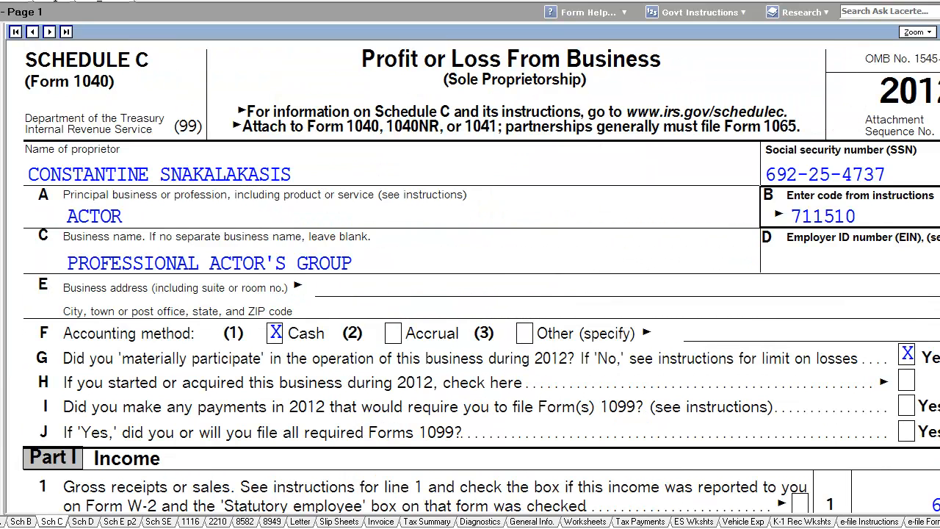
pyautogui.scroll(-10, 440, 331)
pyautogui.scroll(3, 437, 331)
pyautogui.scroll(-2, 478, 335)
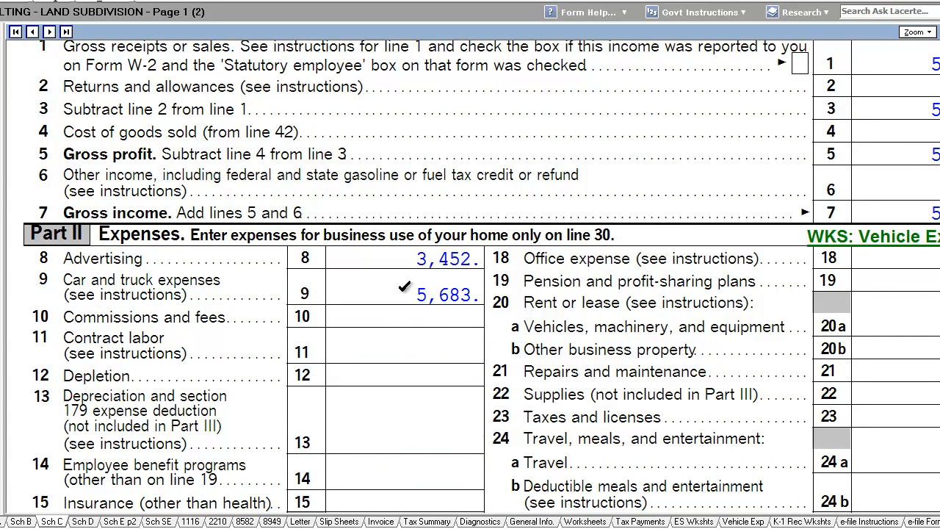
pyautogui.scroll(1, 480, 354)
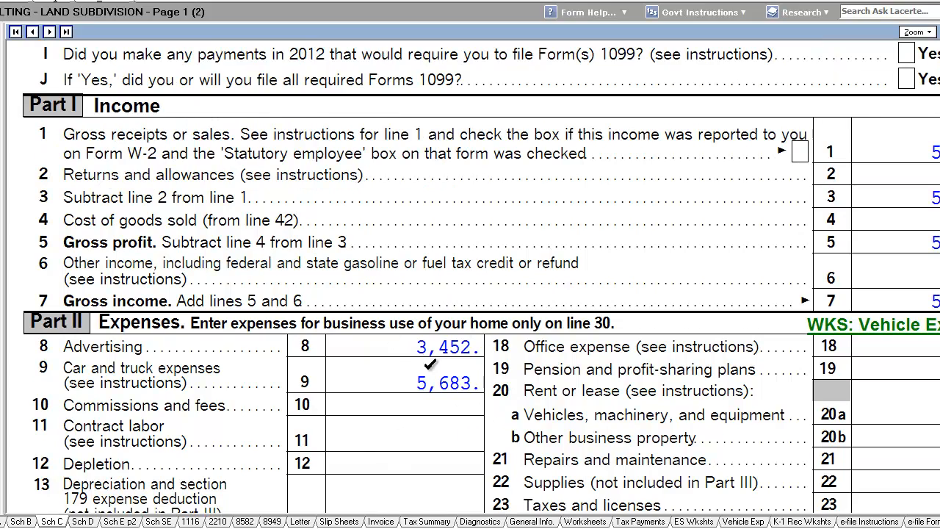
pyautogui.scroll(1, 491, 491)
pyautogui.scroll(-2, 555, 496)
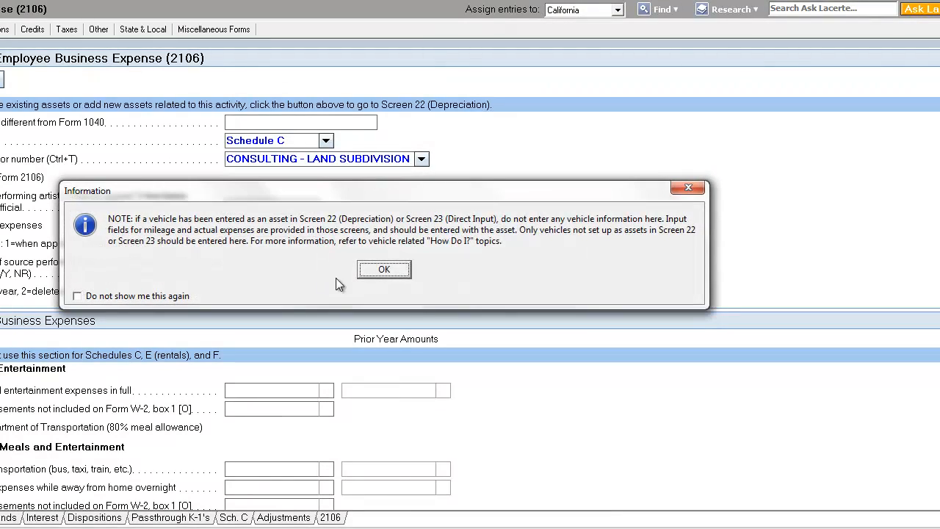
# Review the vehicle information in Part IV of the land subdivision Schedule C
pyautogui.click(385, 270)
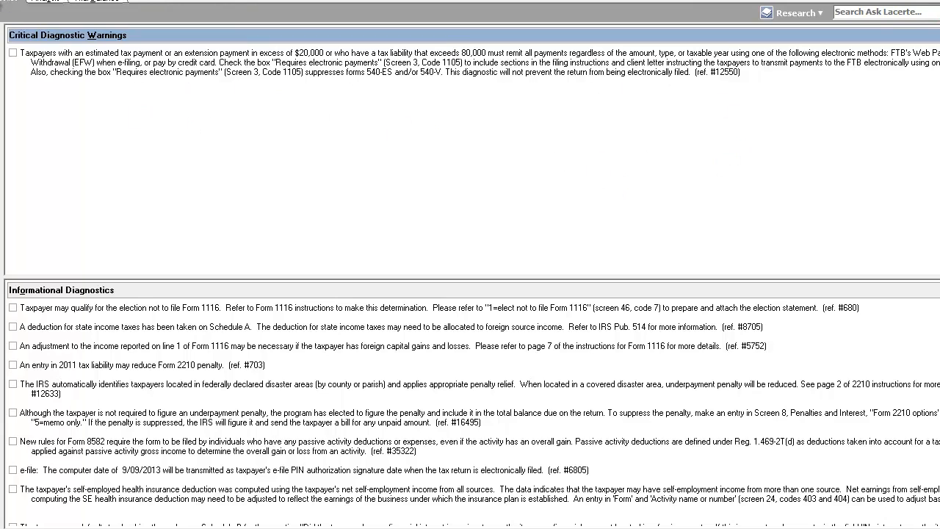
pyautogui.click(46, 523)
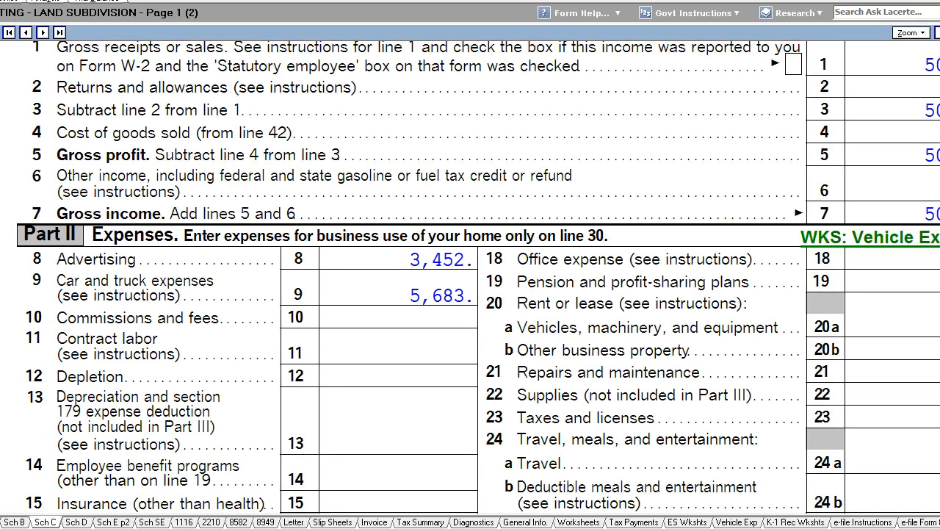
pyautogui.scroll(-15, 679, 401)
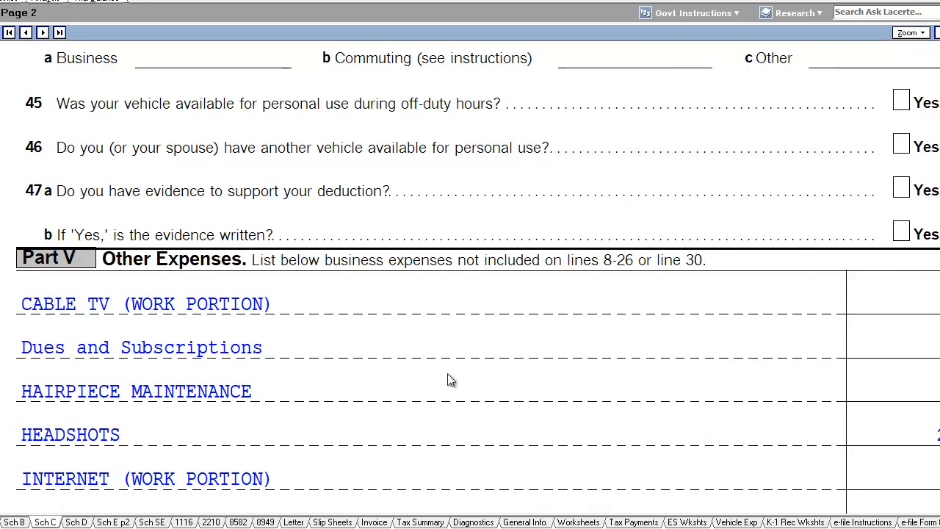
pyautogui.scroll(3, 268, 305)
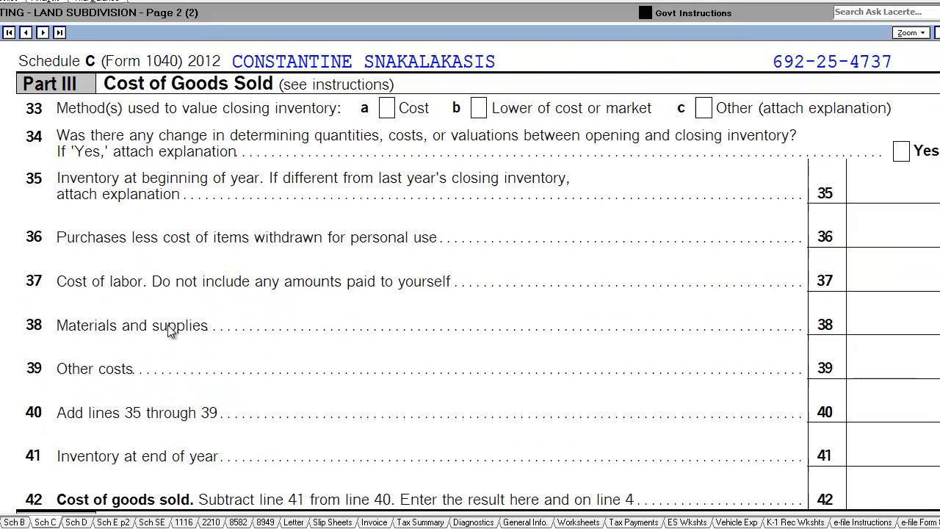
pyautogui.scroll(-4, 168, 325)
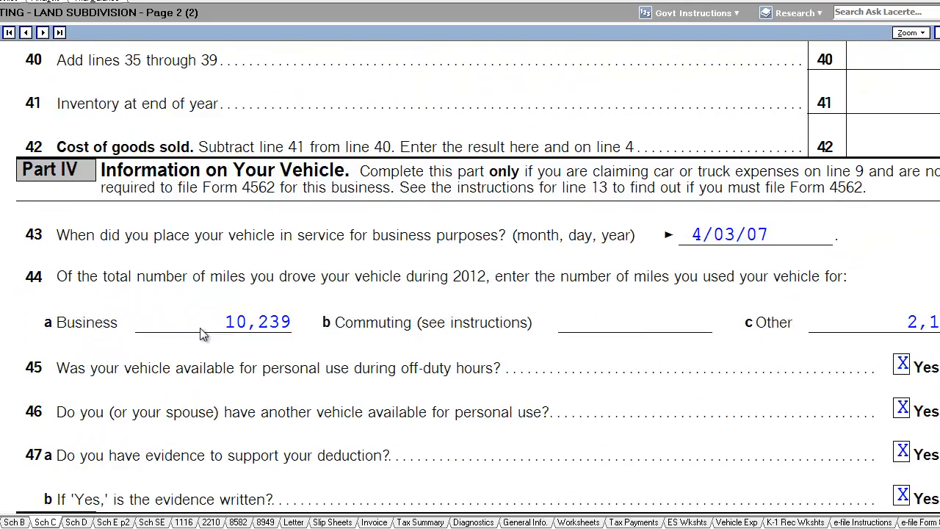
pyautogui.scroll(1, 104, 213)
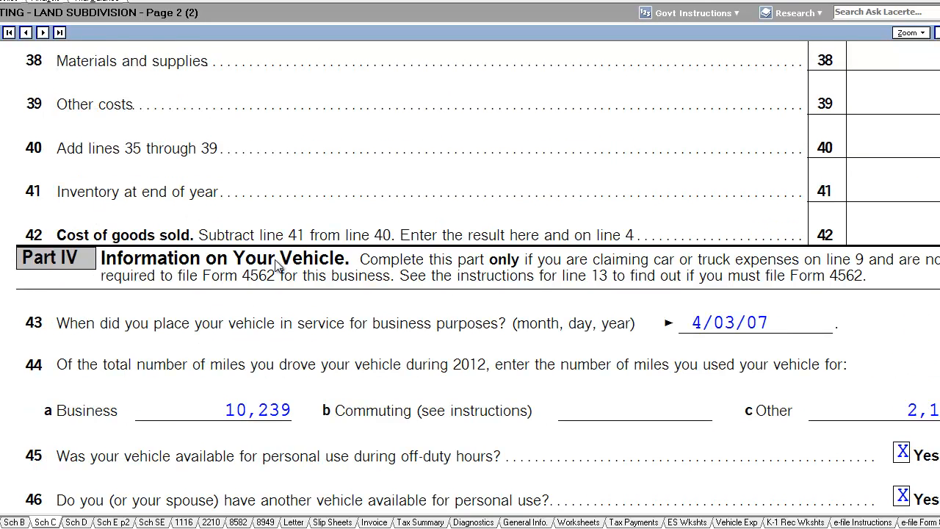
pyautogui.scroll(-1, 514, 360)
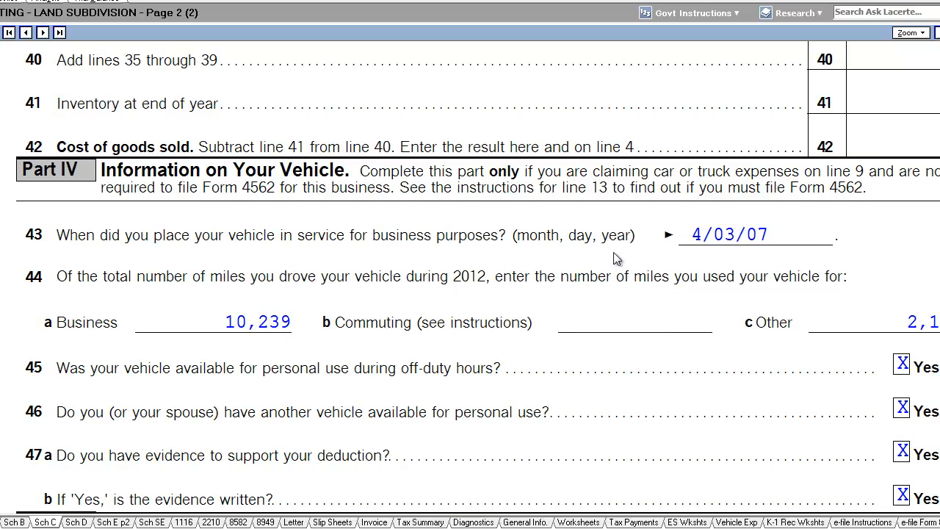
# Recheck the Part IV vehicle answers on the form and return to the vehicle expense input screen, dismissing the vehicle note
pyautogui.scroll(1, 778, 242)
pyautogui.scroll(1, 830, 286)
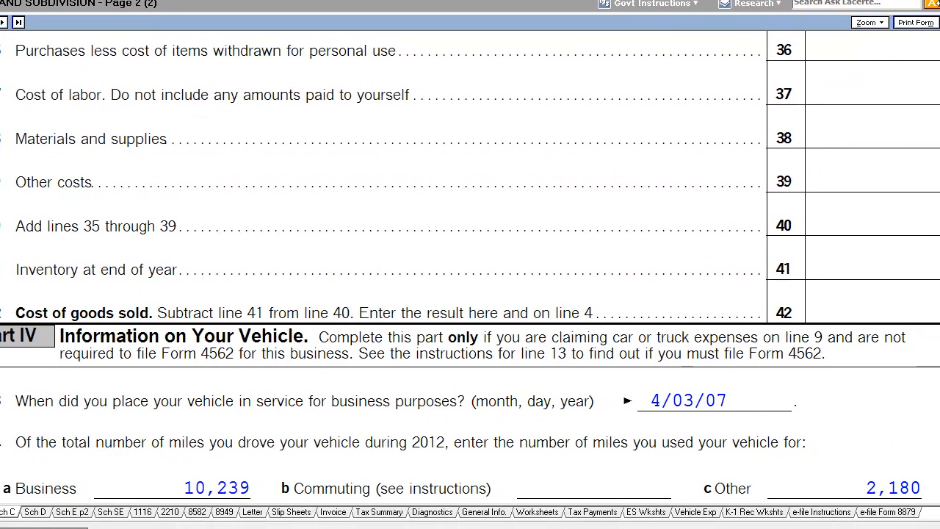
pyautogui.scroll(-4, 470, 272)
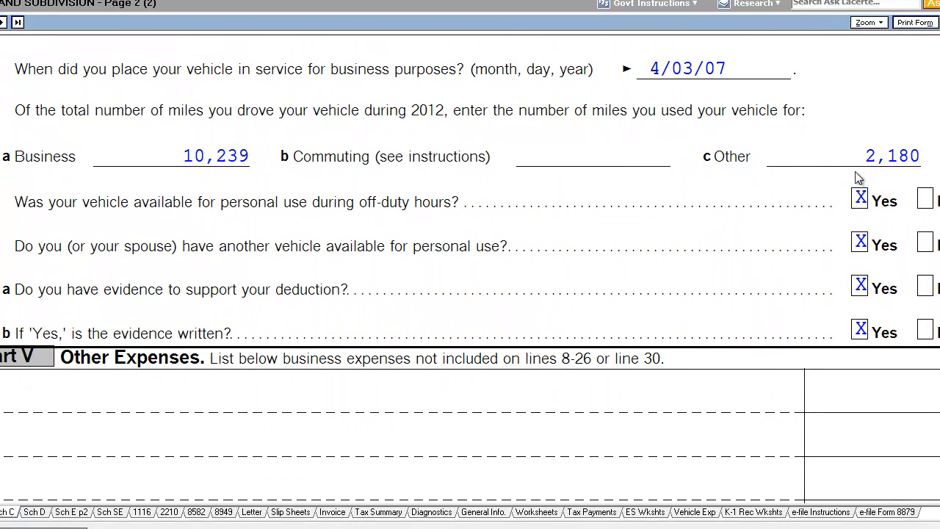
pyautogui.scroll(1, 840, 150)
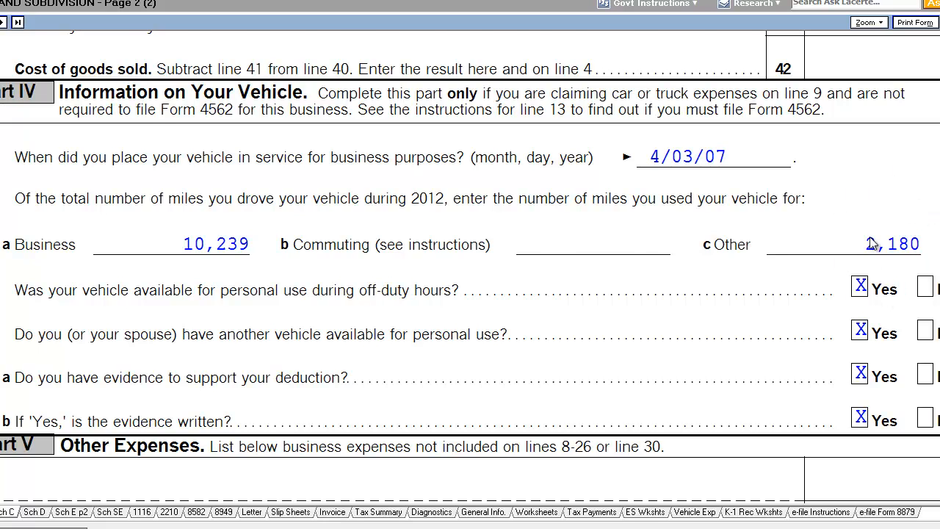
pyautogui.scroll(1, 900, 285)
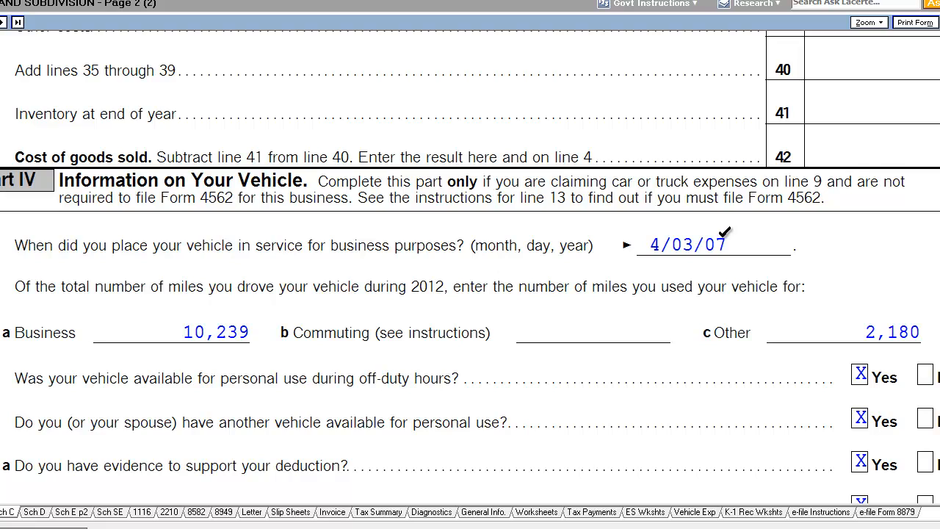
pyautogui.scroll(-1, 594, 329)
pyautogui.scroll(-1, 594, 329)
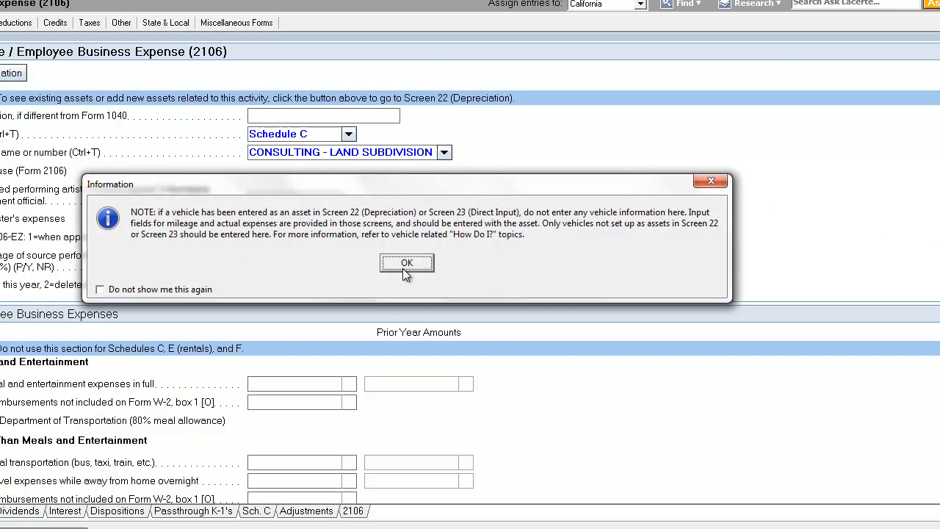
pyautogui.click(405, 264)
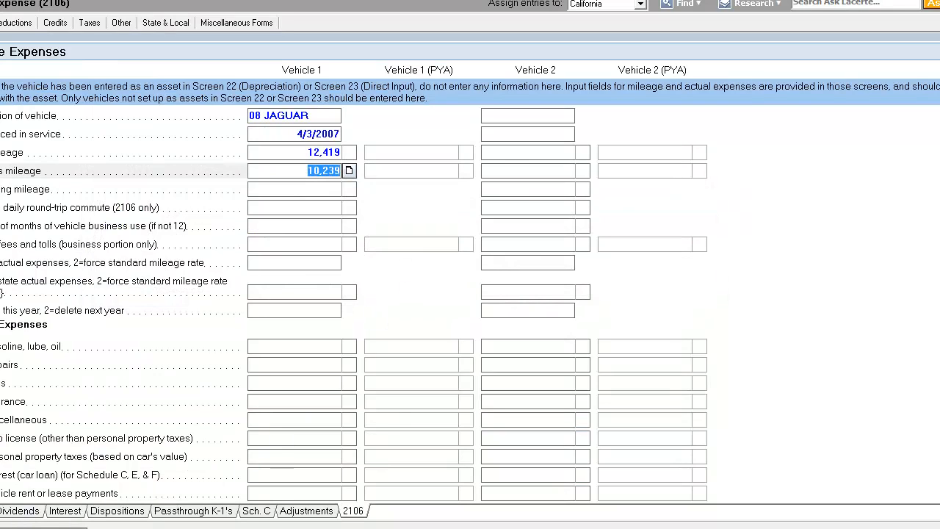
# Enter 1,288 as the telephone expense on the land subdivision Schedule C screen
pyautogui.click(266, 514)
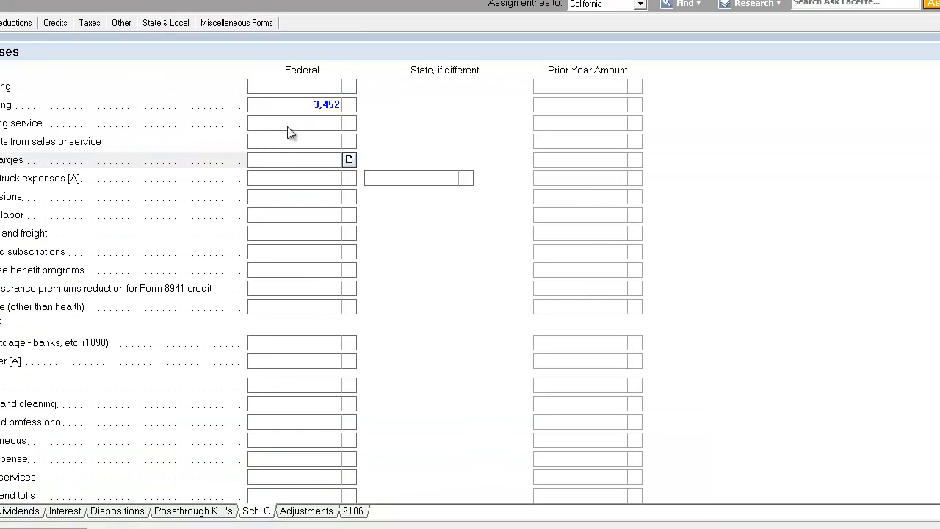
pyautogui.click(293, 123)
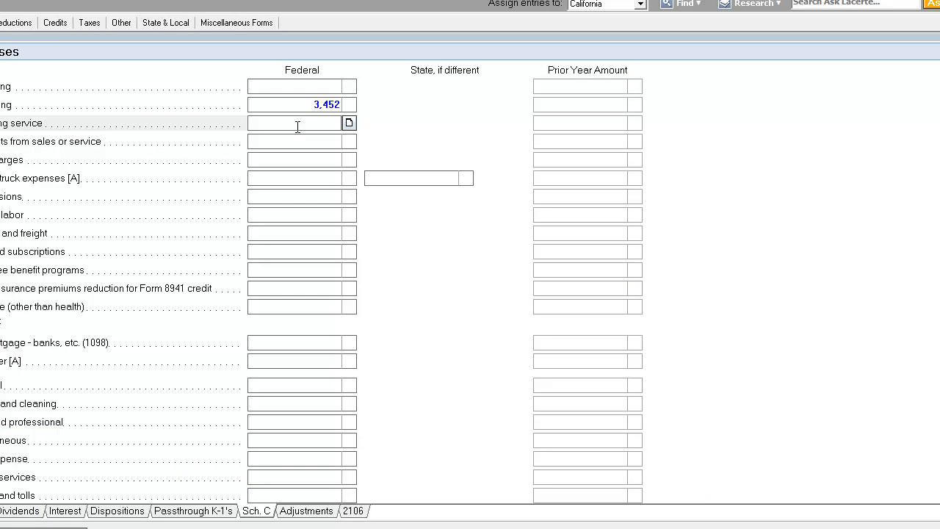
pyautogui.scroll(-10, 335, 199)
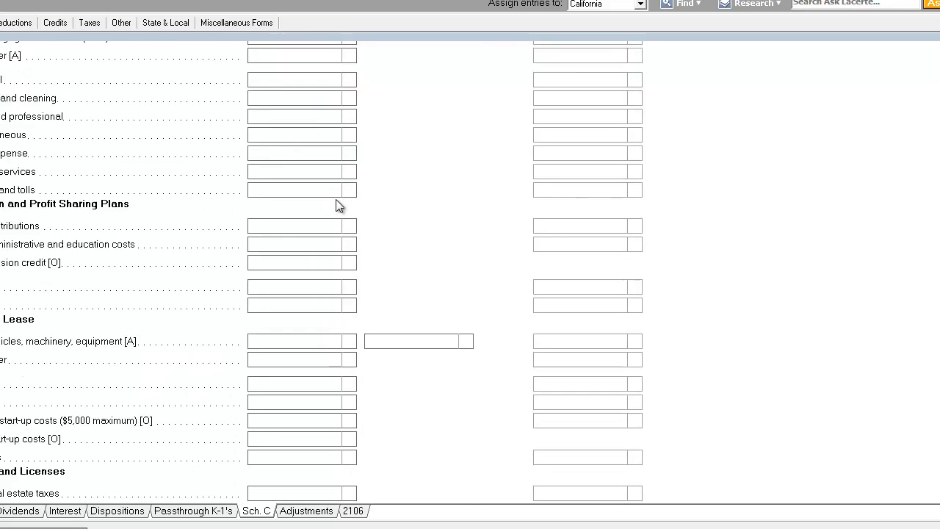
pyautogui.click(297, 339)
pyautogui.write('1288')
pyautogui.press('Return')
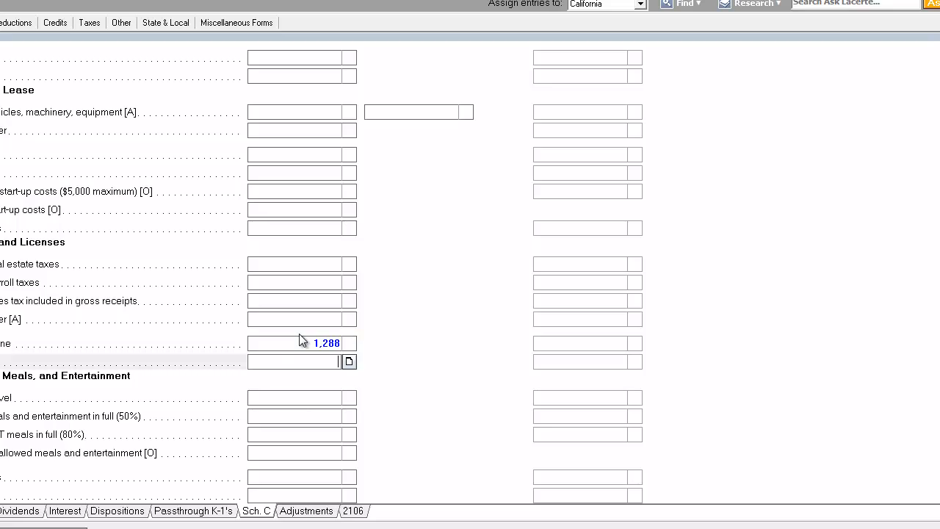
# Enter 299 as the advertising expense on the Schedule C screen
pyautogui.click(299, 343)
pyautogui.click(306, 358)
pyautogui.click(315, 341)
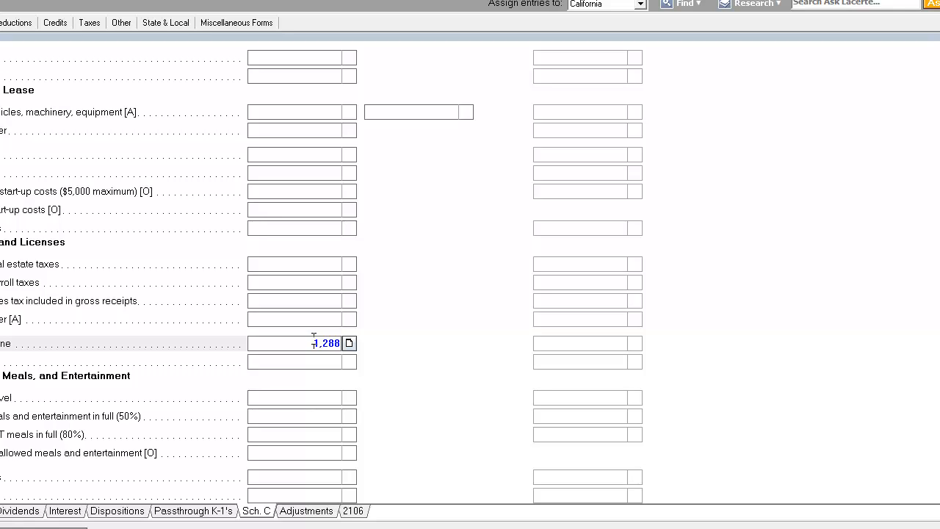
pyautogui.click(323, 362)
pyautogui.scroll(-3, 312, 373)
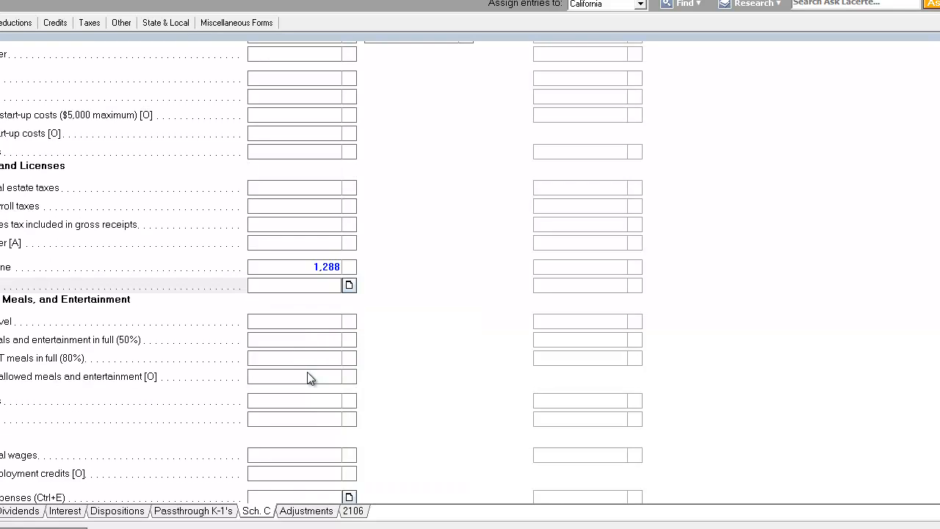
pyautogui.click(319, 323)
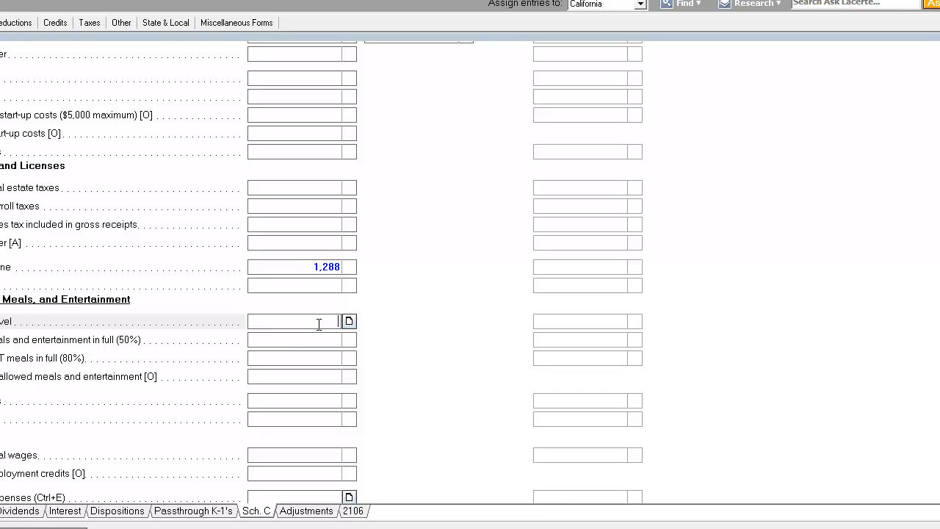
pyautogui.scroll(20, 319, 324)
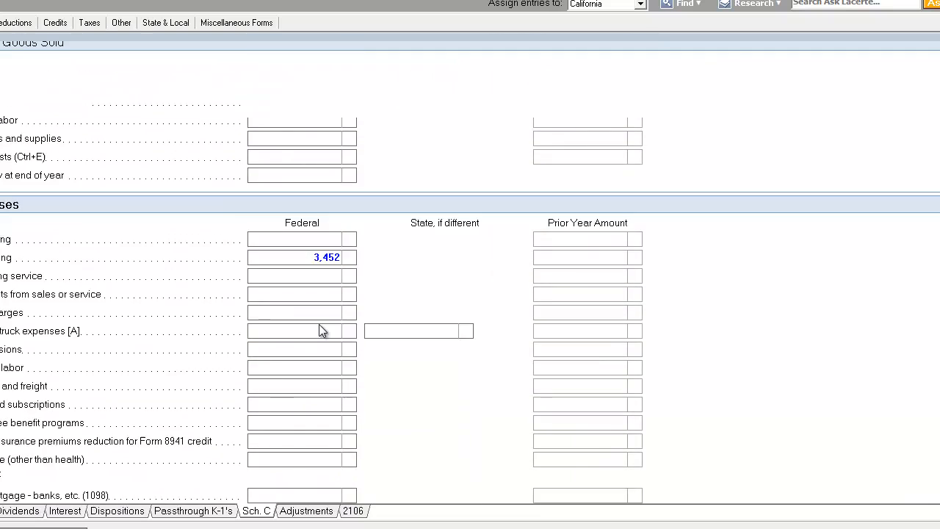
pyautogui.scroll(4, 329, 204)
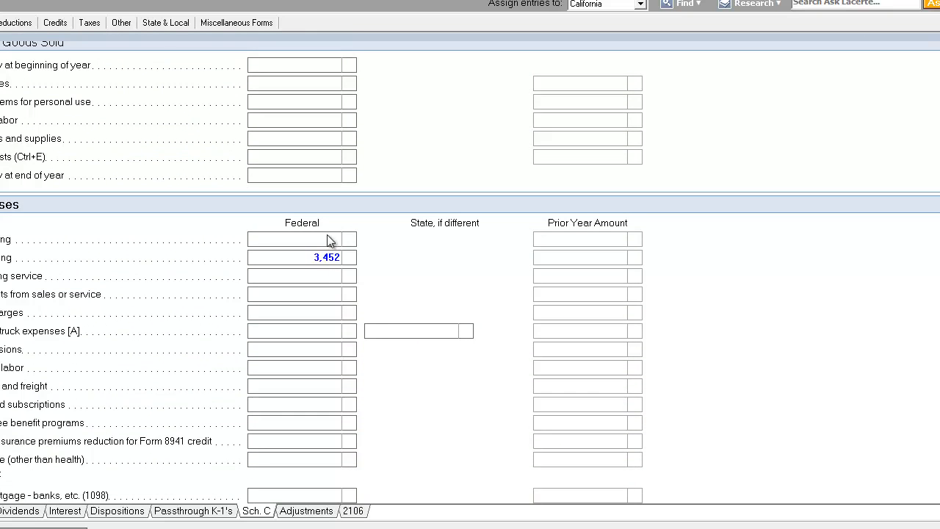
pyautogui.click(329, 237)
pyautogui.write('299')
pyautogui.press('Return')
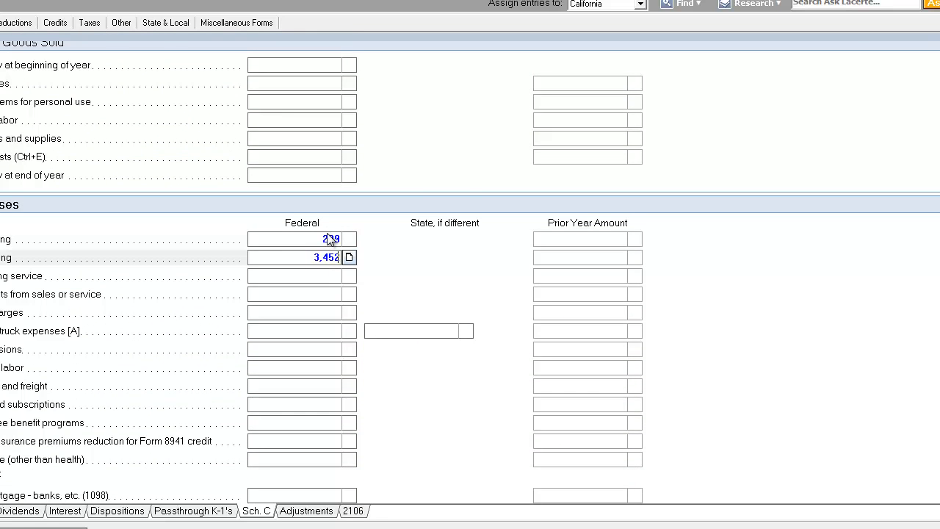
# Enter 588 as bad debts from sales or service
pyautogui.click(325, 294)
pyautogui.click(328, 277)
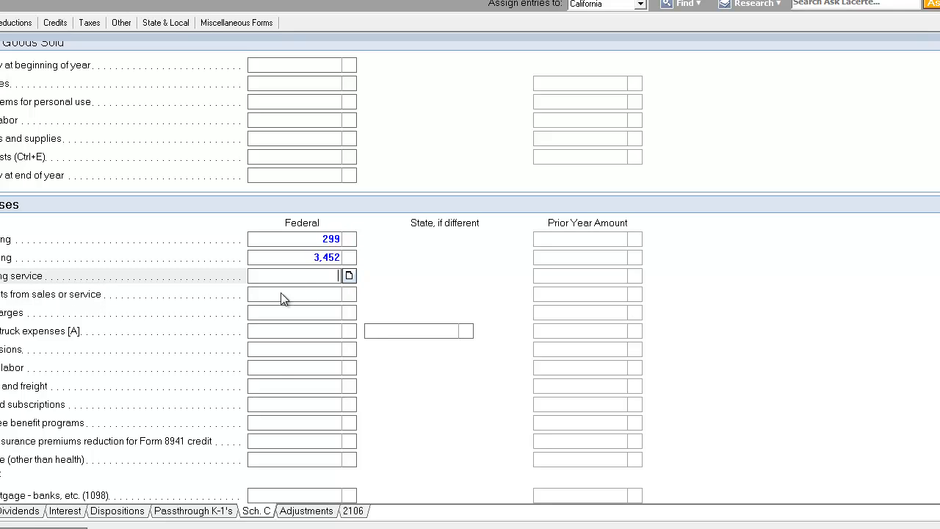
pyautogui.click(311, 294)
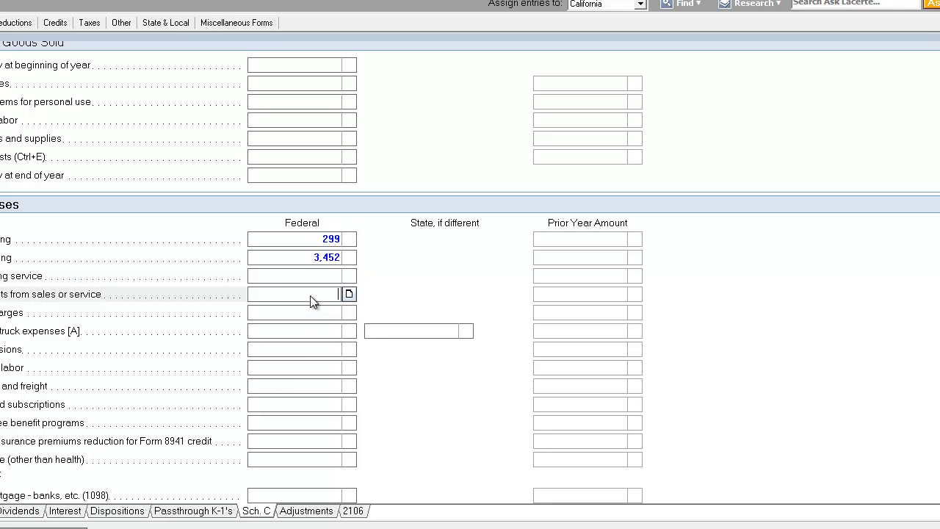
pyautogui.write('588')
pyautogui.press('Tab')
# Review the gross receipts and the expense amounts entered on the Schedule C screen
pyautogui.scroll(4, 310, 295)
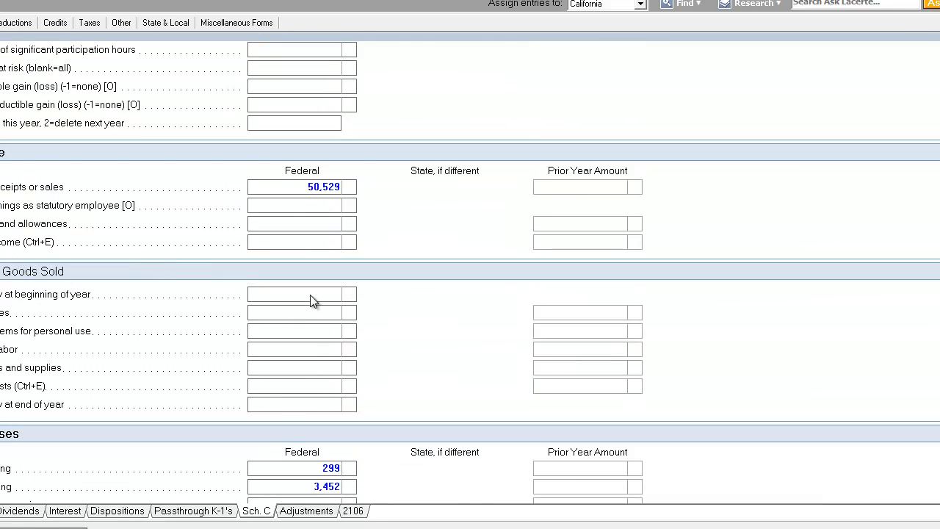
pyautogui.click(306, 112)
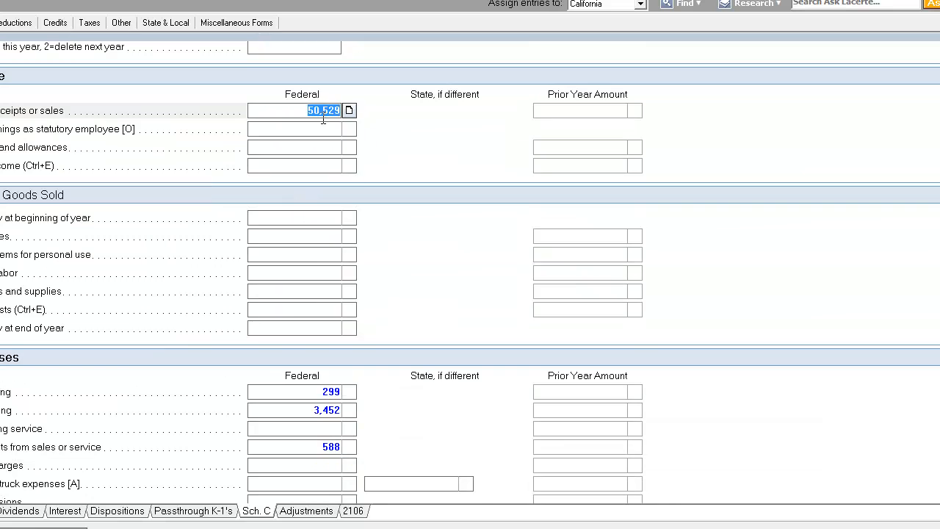
pyautogui.click(268, 128)
pyautogui.scroll(-6, 303, 232)
pyautogui.click(326, 217)
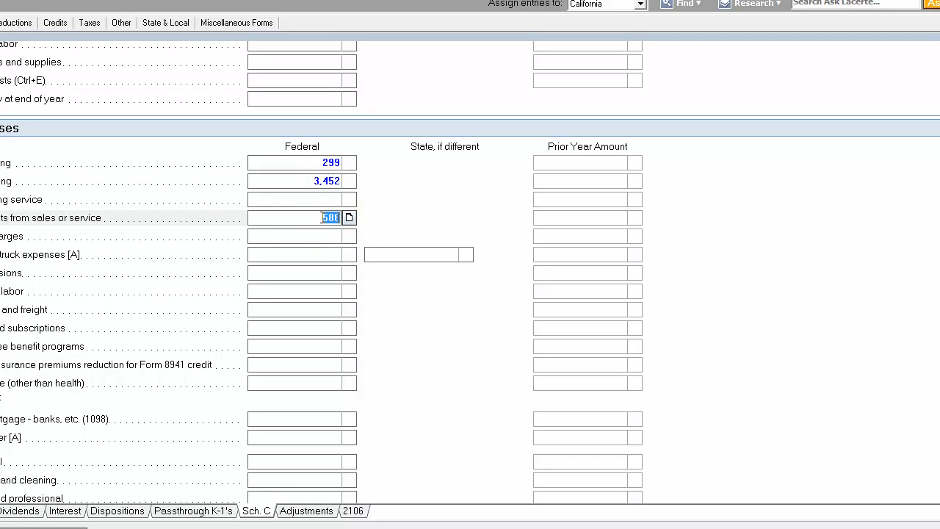
pyautogui.click(322, 217)
pyautogui.scroll(-20, 321, 220)
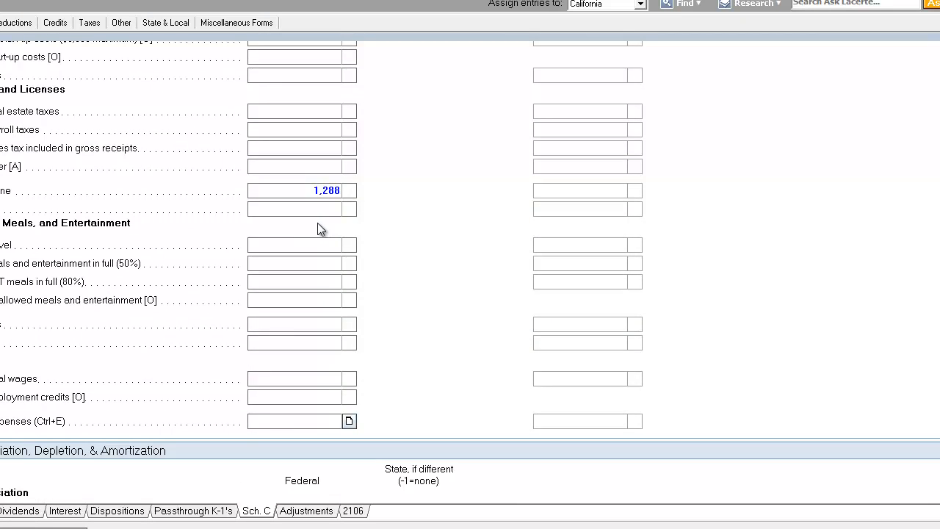
# Add an other expense described as SEMINARS with an amount of 25,261
pyautogui.click(349, 270)
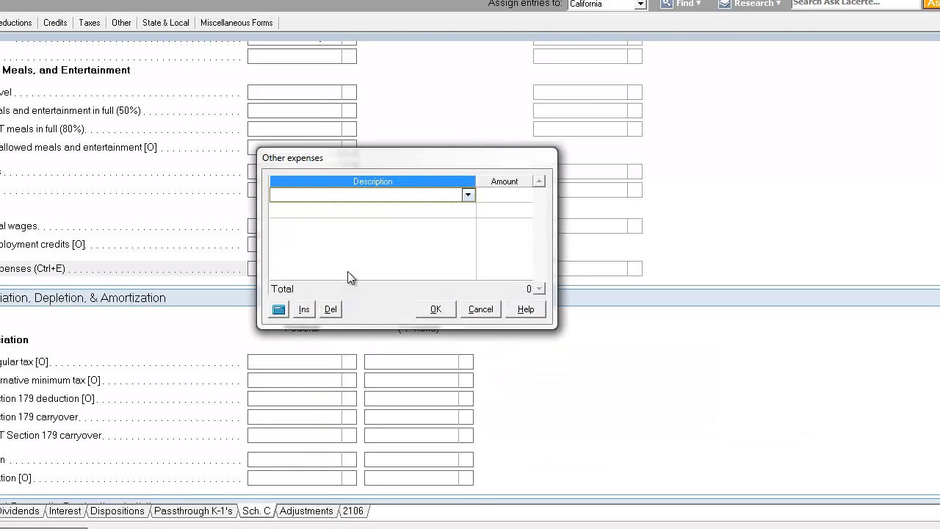
pyautogui.write('SEMINAR')
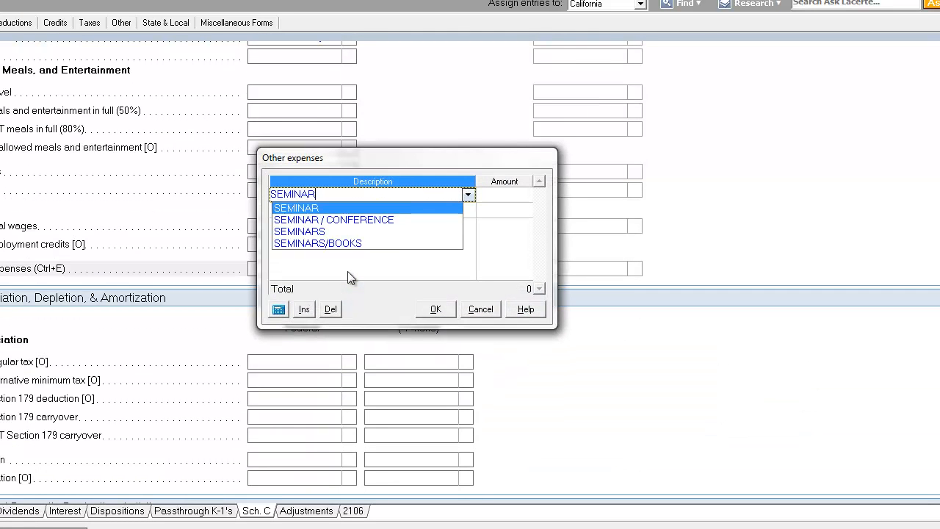
pyautogui.write('S')
pyautogui.press('Tab')
pyautogui.write('252')
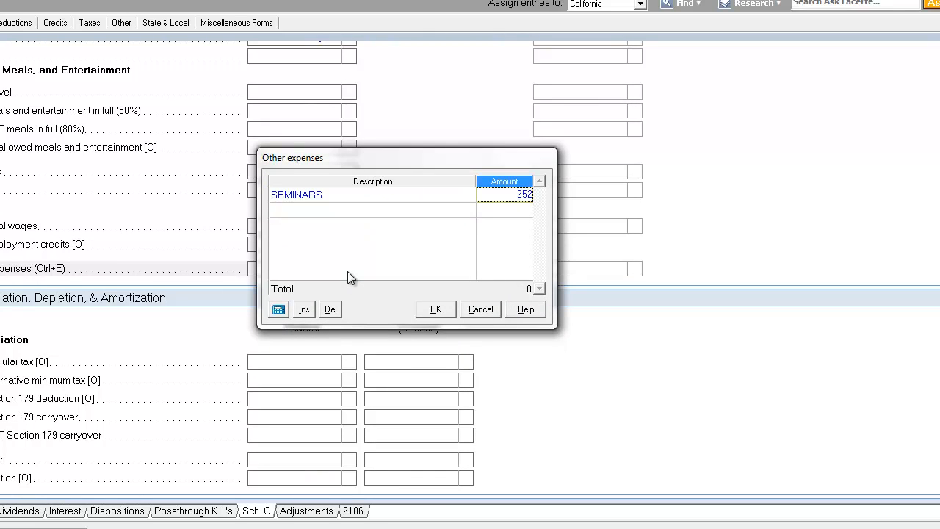
pyautogui.write('61')
pyautogui.press('Tab')
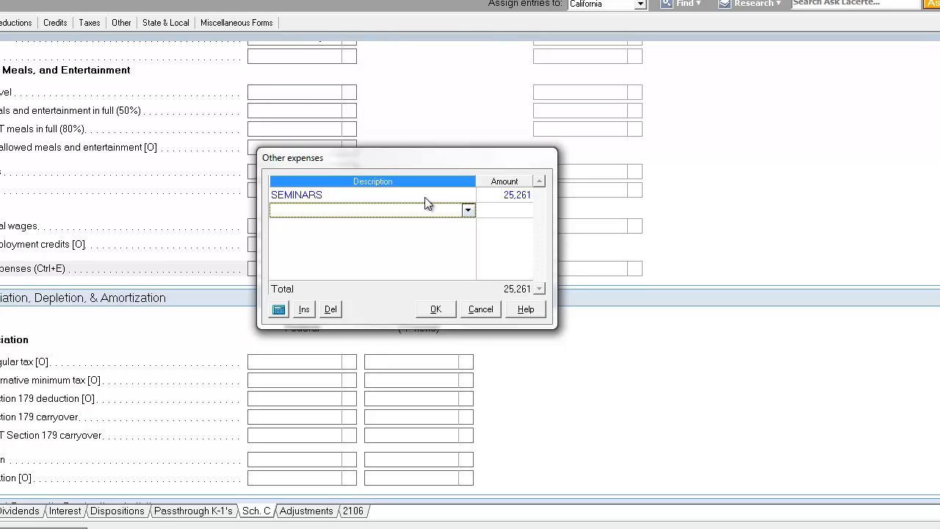
pyautogui.click(426, 196)
pyautogui.click(500, 195)
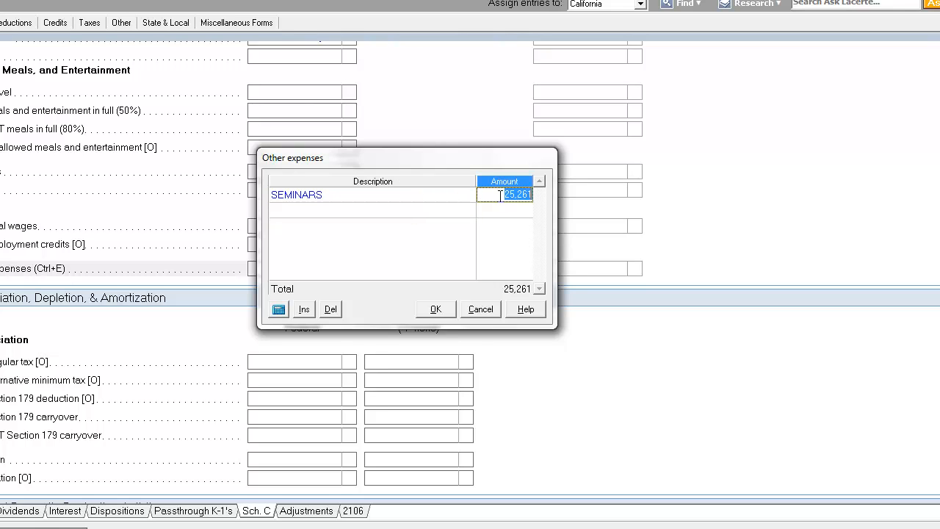
pyautogui.click(444, 197)
pyautogui.click(436, 213)
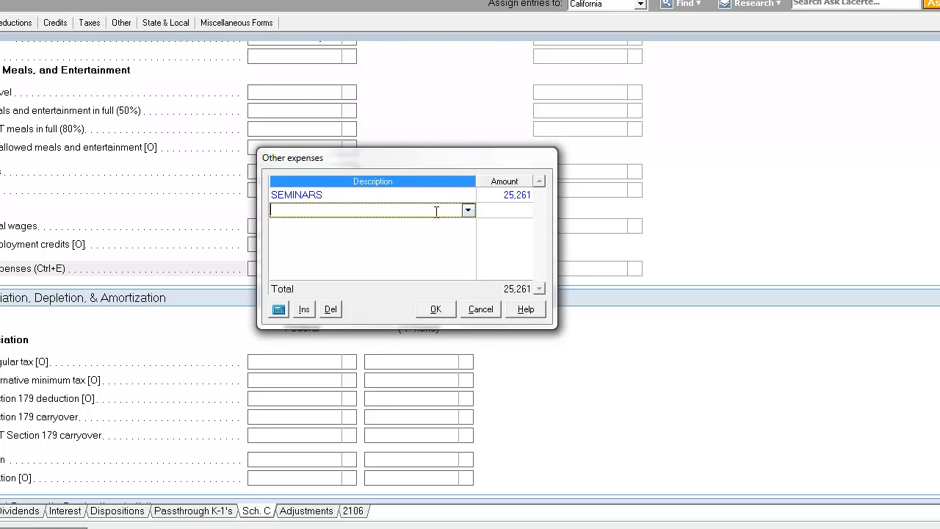
pyautogui.click(439, 201)
pyautogui.click(440, 211)
pyautogui.click(444, 199)
pyautogui.click(443, 199)
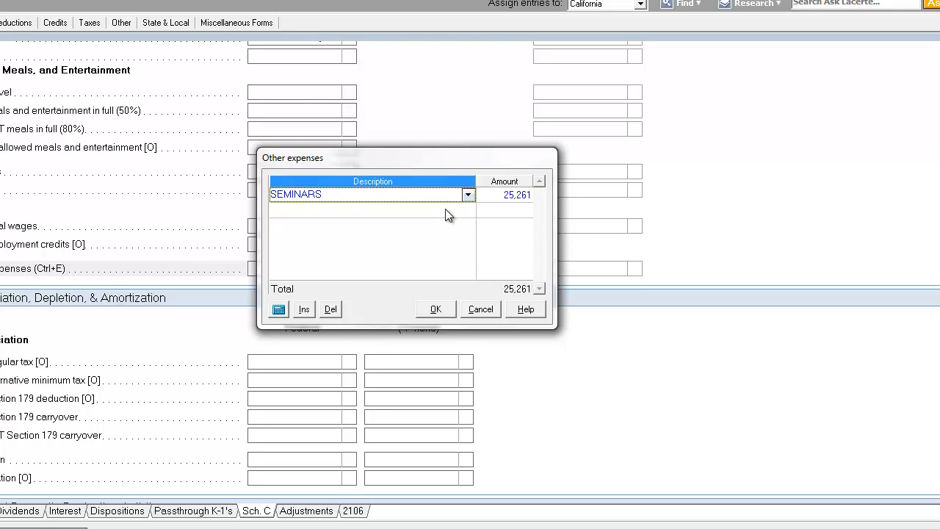
pyautogui.click(446, 210)
pyautogui.click(456, 196)
pyautogui.click(451, 213)
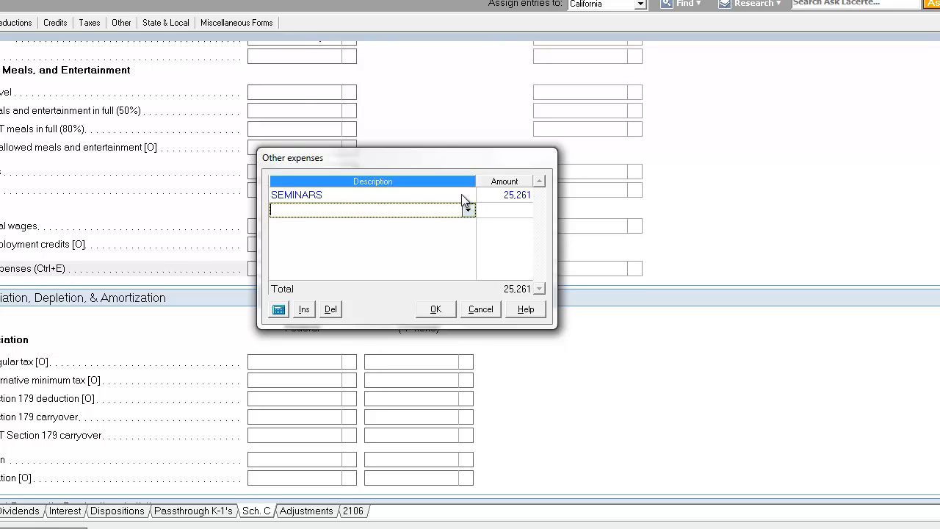
pyautogui.click(465, 195)
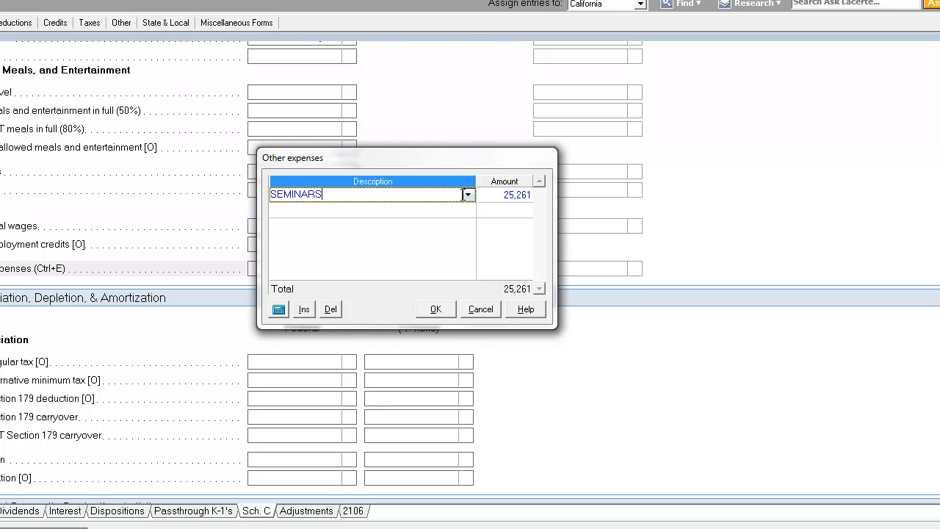
pyautogui.press('Down')
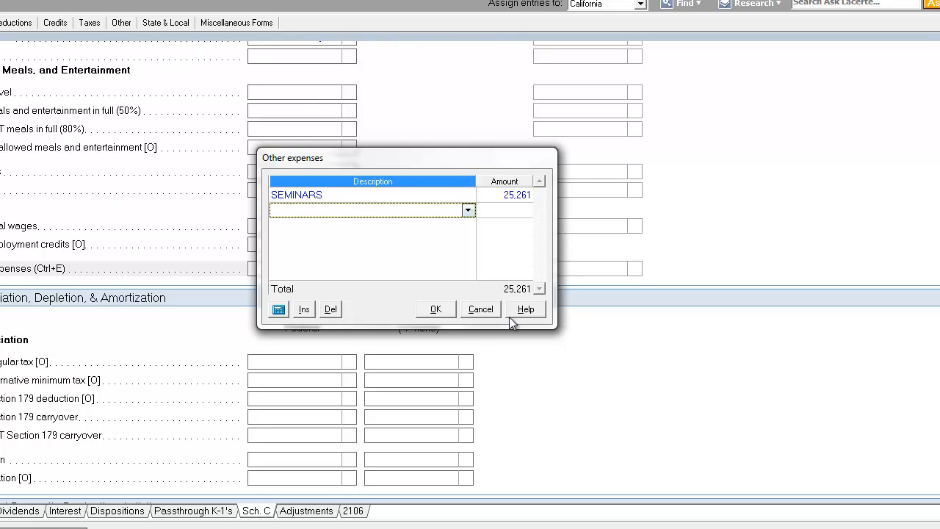
pyautogui.click(450, 310)
pyautogui.click(311, 243)
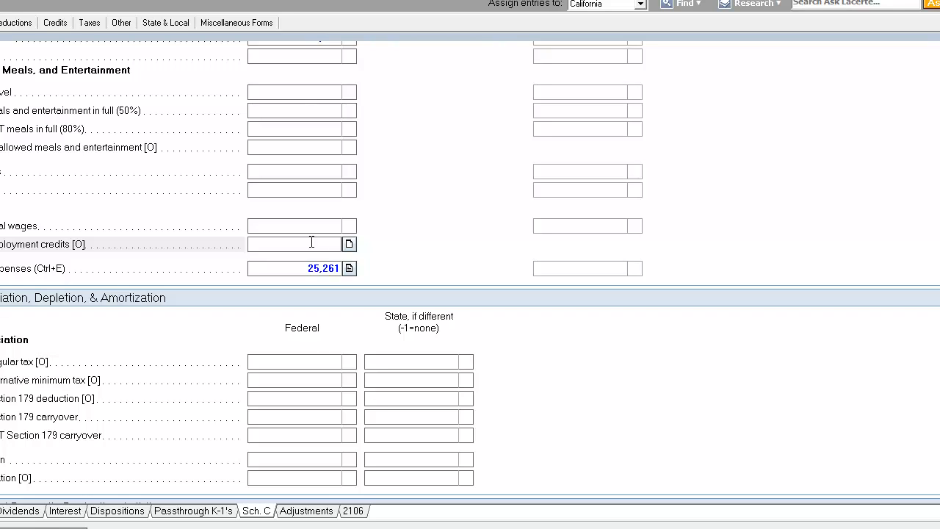
pyautogui.click(321, 230)
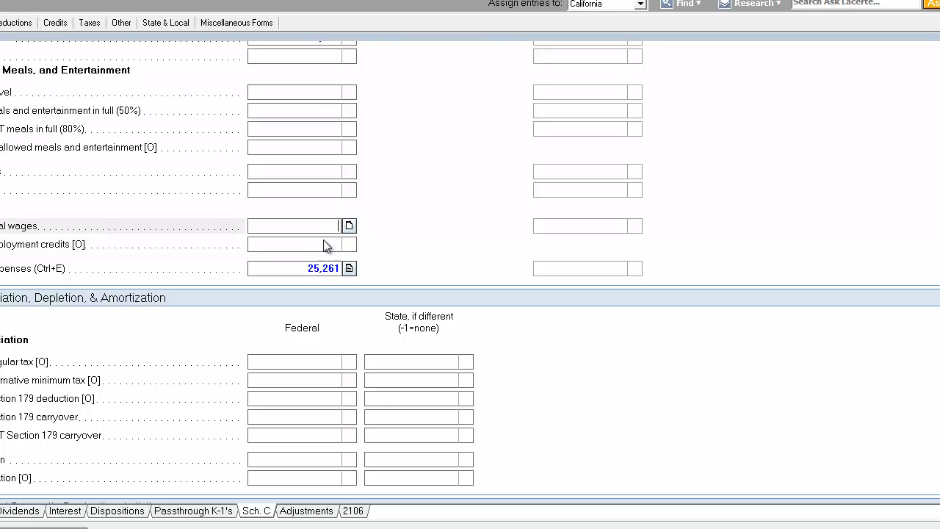
pyautogui.click(323, 240)
pyautogui.click(337, 226)
pyautogui.click(318, 147)
pyautogui.click(314, 92)
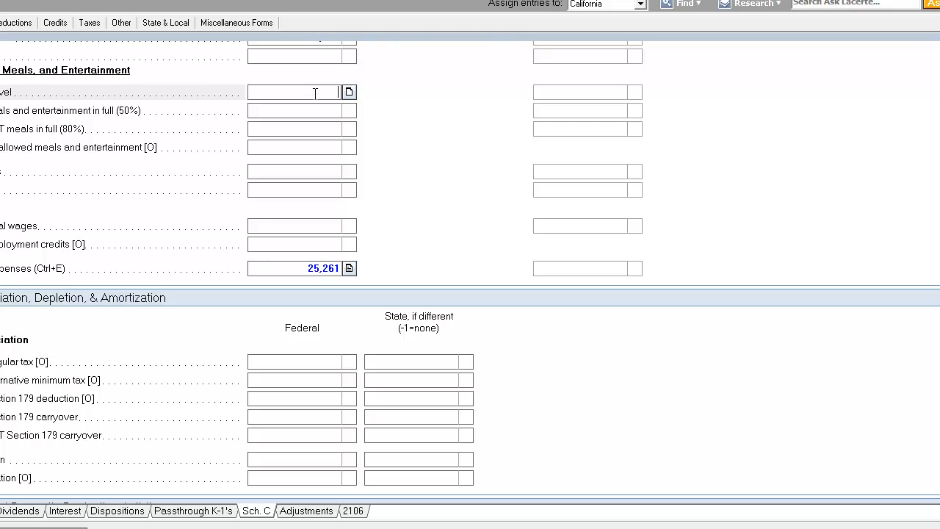
# Enter 4,597 as the travel expense and 1,867 as meals and entertainment in full (50%)
pyautogui.write('4597')
pyautogui.click(323, 116)
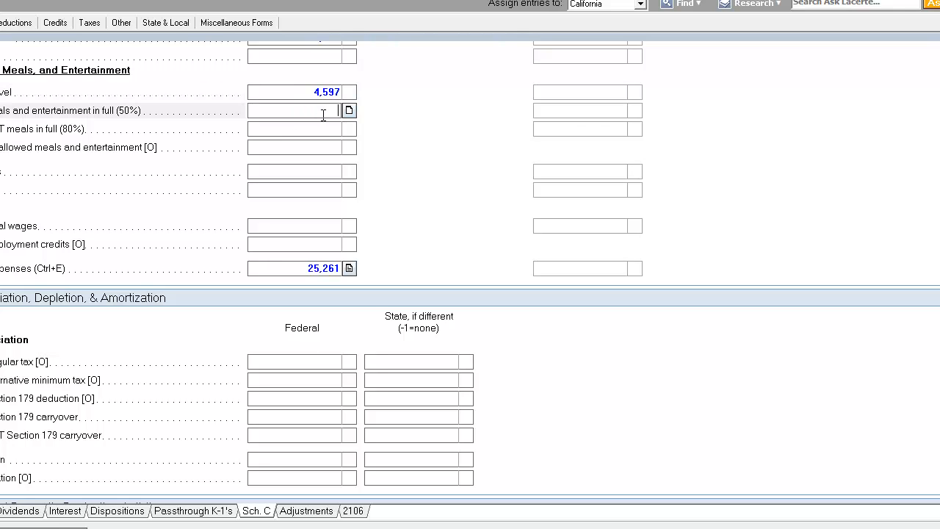
pyautogui.click(15, 22)
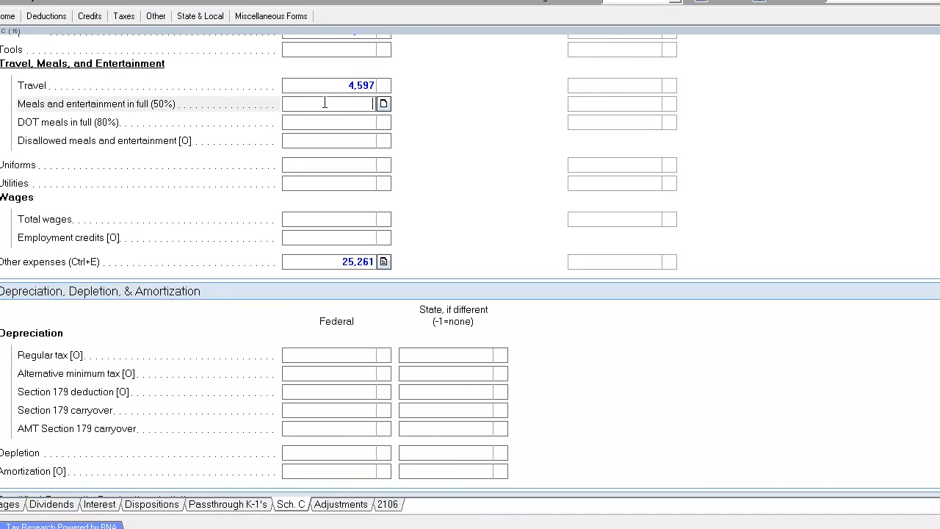
pyautogui.write('1867')
pyautogui.press('Return')
# Review the travel and meals amounts against the Schedule C form and the other expense lines
pyautogui.click(325, 104)
pyautogui.click(341, 89)
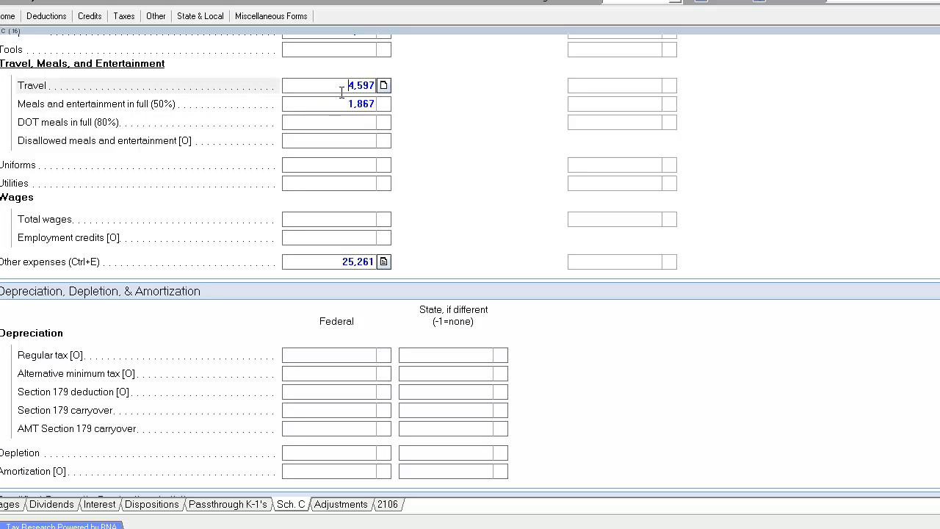
pyautogui.doubleClick(341, 89)
pyautogui.doubleClick(325, 103)
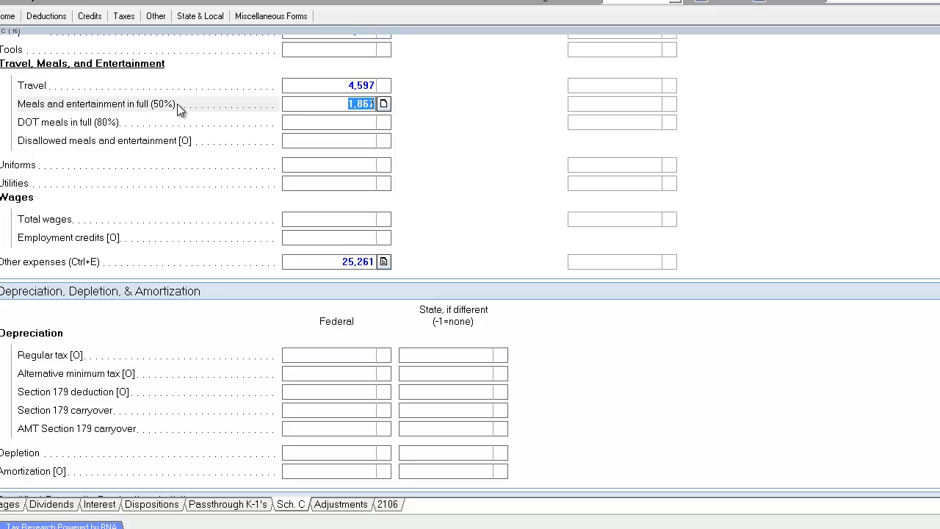
pyautogui.click(322, 104)
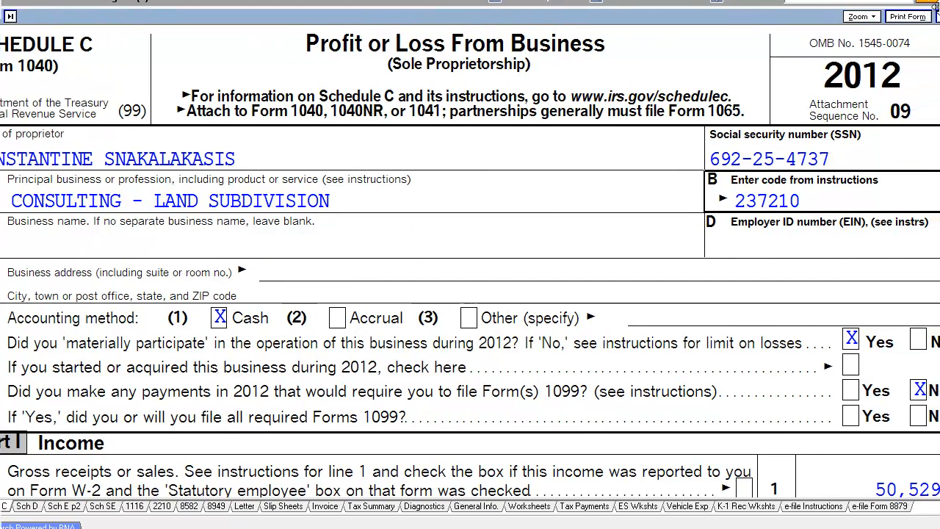
pyautogui.scroll(-5, 470, 264)
pyautogui.scroll(-6, 887, 279)
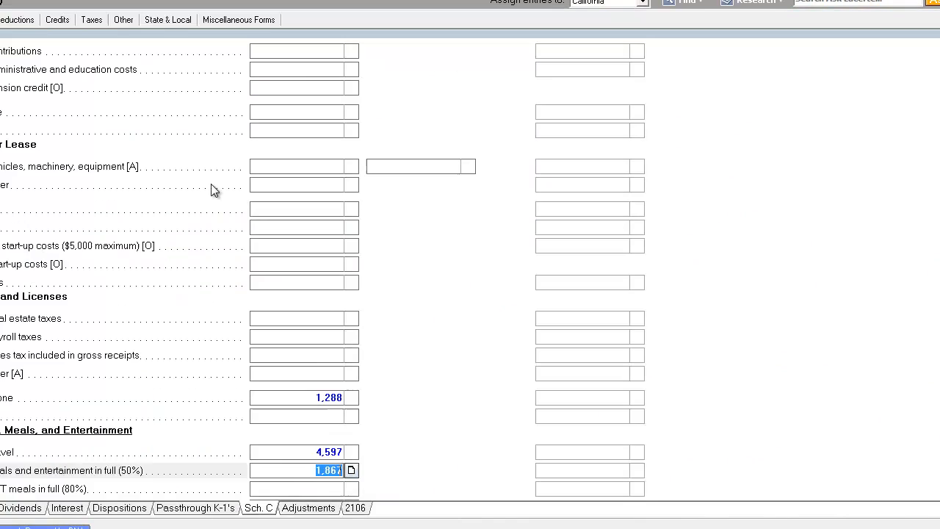
pyautogui.click(334, 372)
pyautogui.scroll(-5, 334, 371)
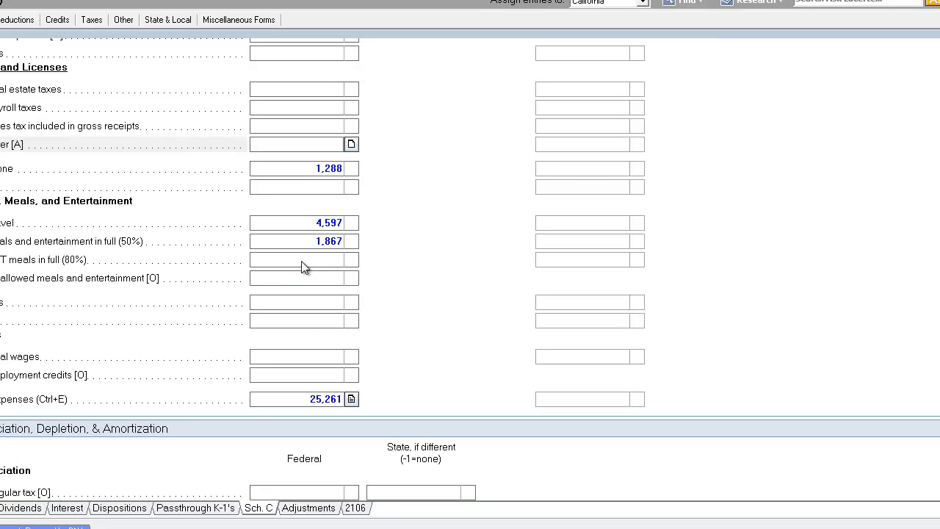
pyautogui.click(301, 261)
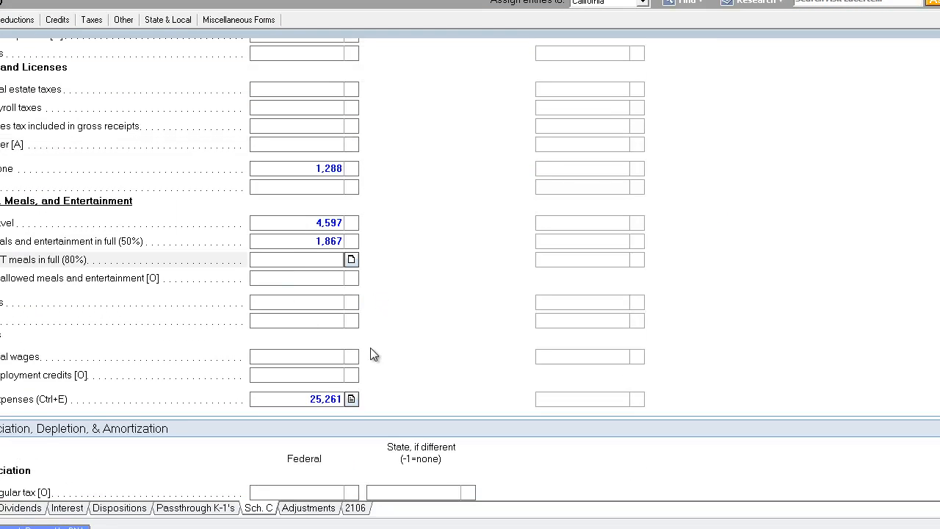
# Add an other expense described as BOOKS with an amount of 650
pyautogui.click(351, 399)
pyautogui.click(399, 208)
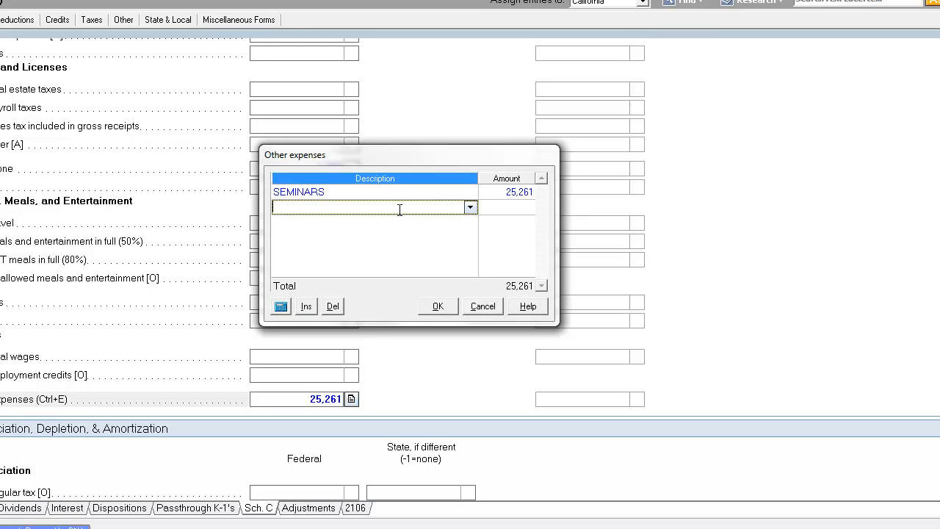
pyautogui.write('BOOKS')
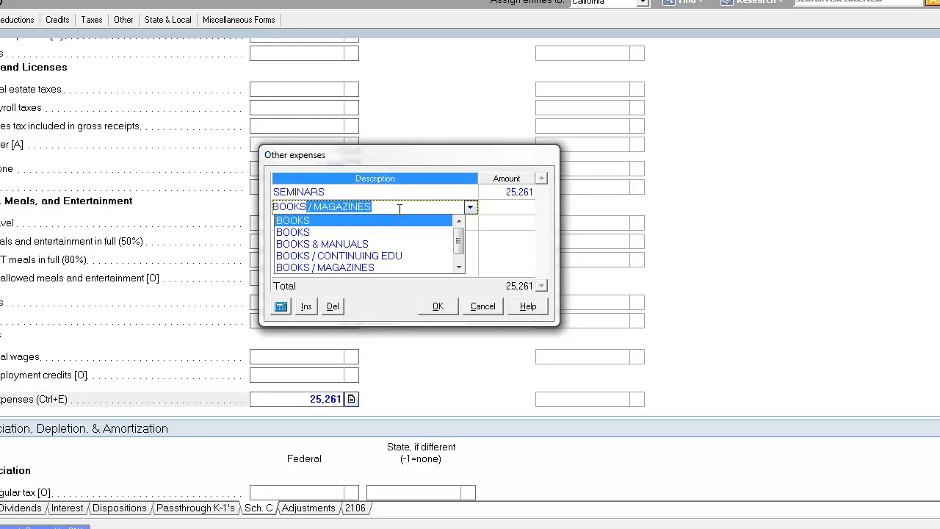
pyautogui.press('Delete')
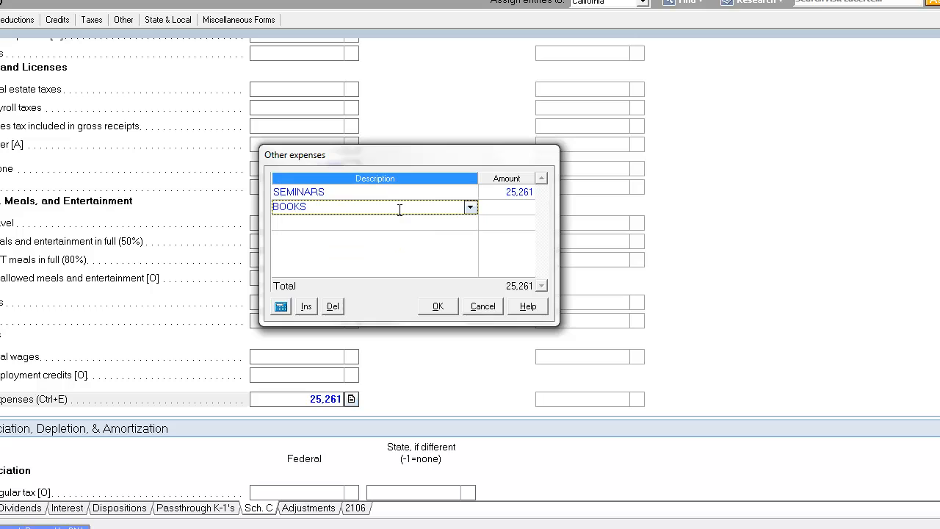
pyautogui.press('Tab')
pyautogui.write('650')
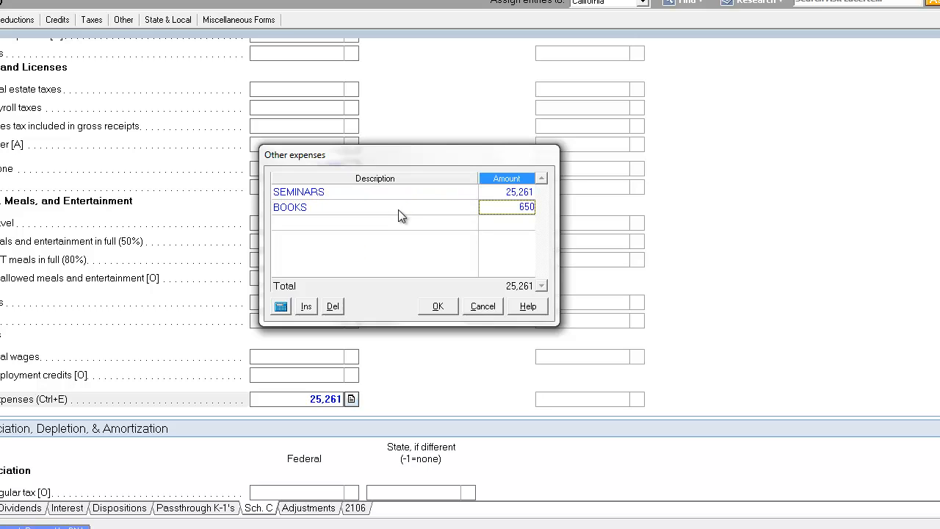
pyautogui.press('Return')
pyautogui.click(438, 305)
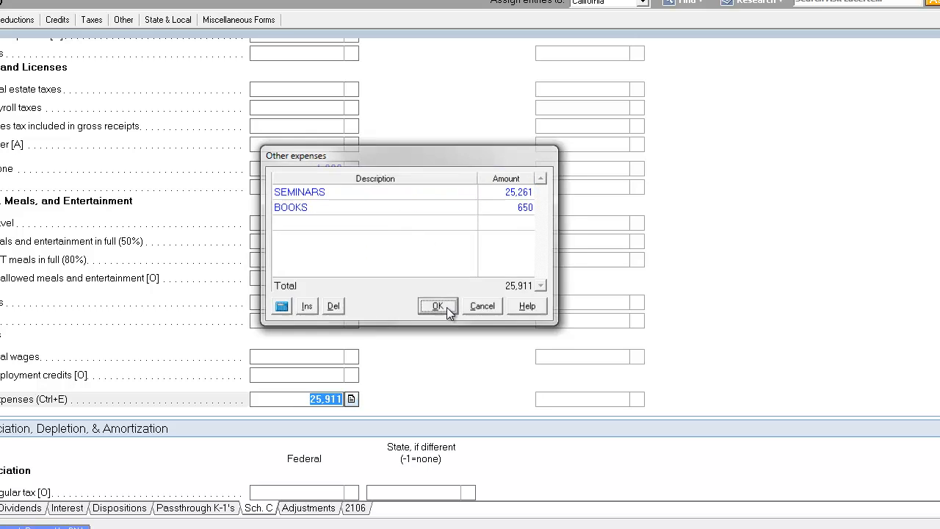
# Review the income and expense totals on both Schedule C forms
pyautogui.click(305, 191)
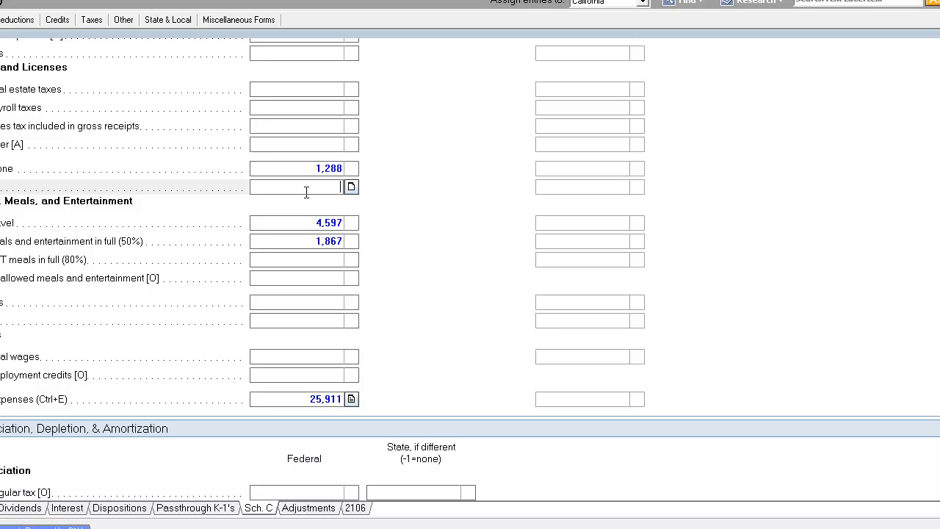
pyautogui.click(314, 222)
pyautogui.click(316, 245)
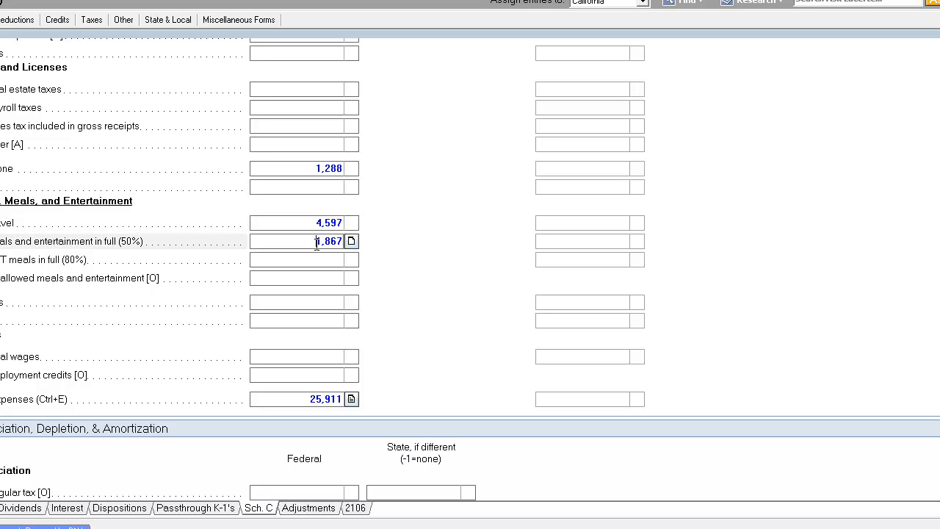
pyautogui.click(1, 4)
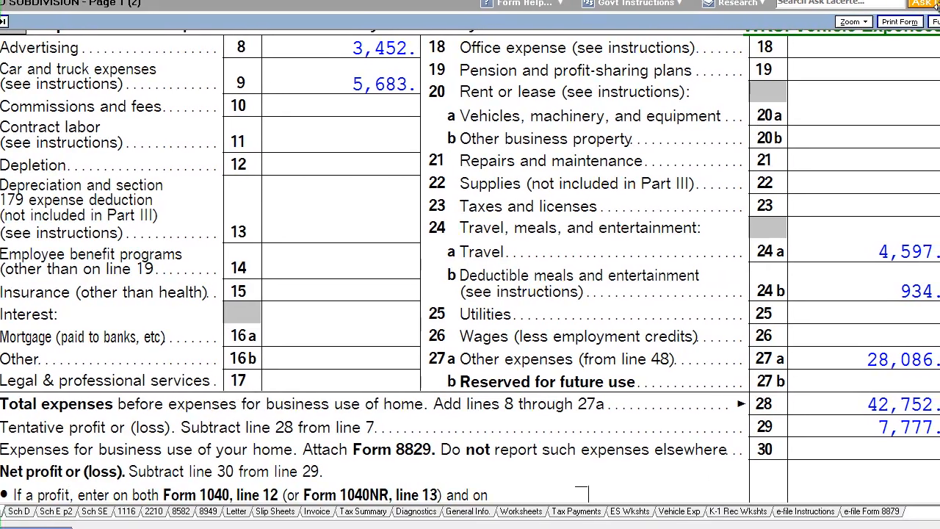
pyautogui.scroll(10, 467, 267)
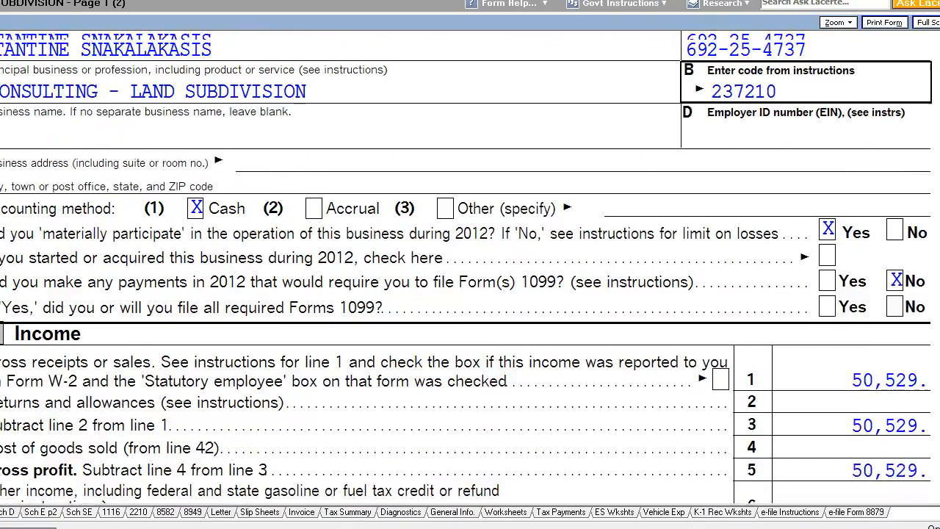
pyautogui.scroll(-1, 467, 267)
pyautogui.scroll(1, 523, 257)
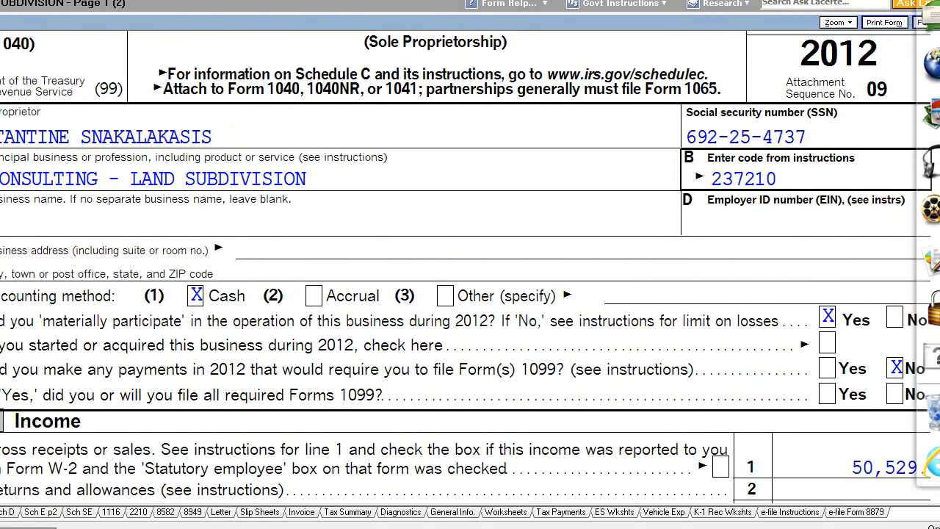
pyautogui.scroll(-2, 523, 257)
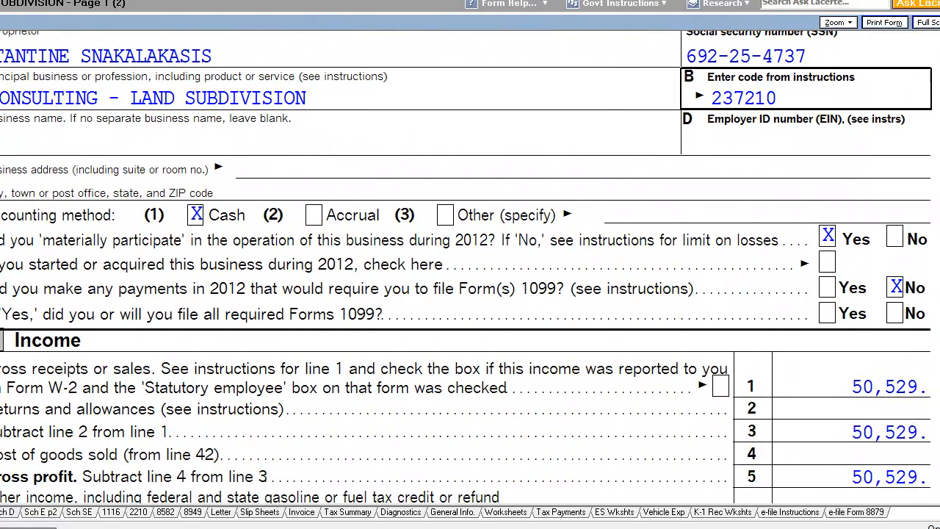
pyautogui.click(1, 512)
pyautogui.scroll(-10, 470, 265)
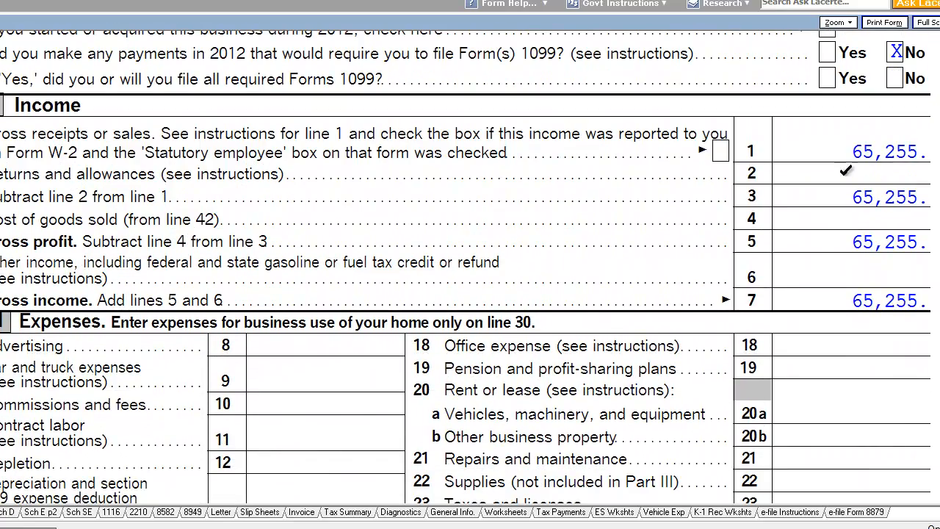
pyautogui.scroll(2, 938, 139)
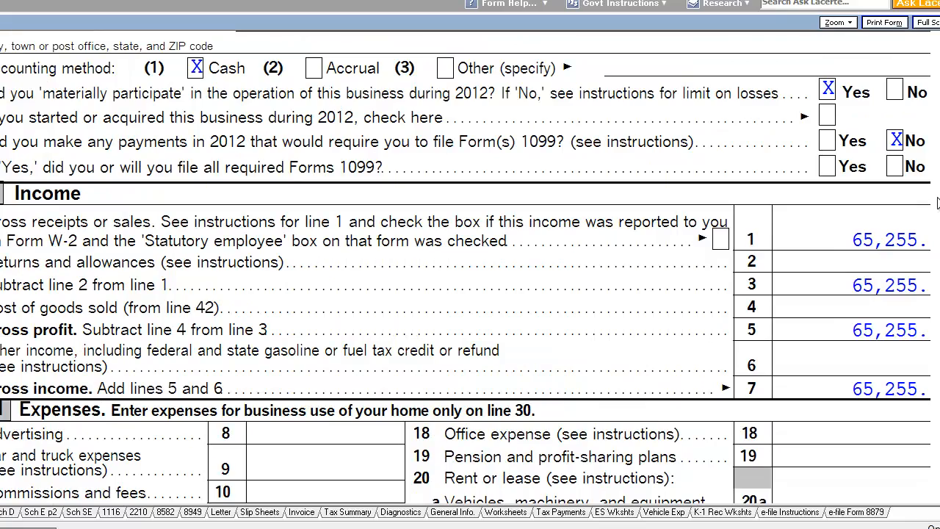
pyautogui.scroll(-6, 937, 139)
pyautogui.scroll(-3, 470, 265)
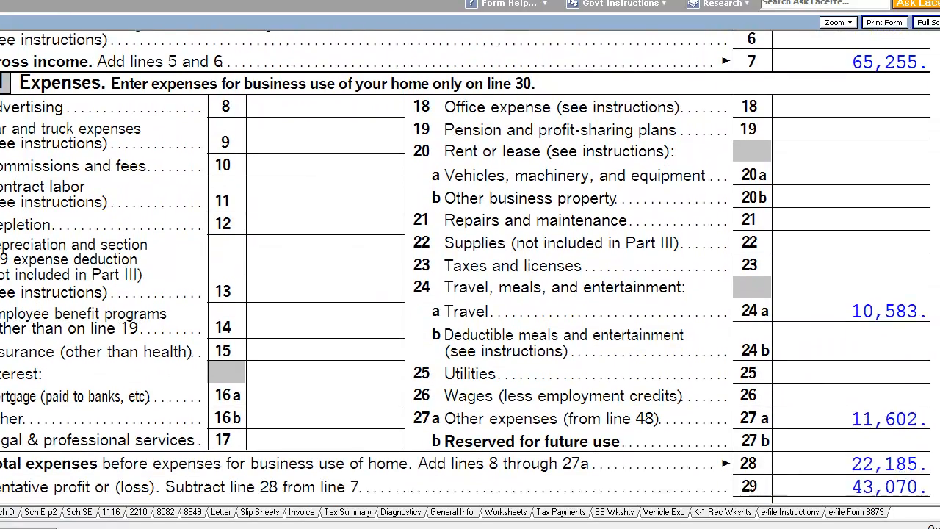
pyautogui.scroll(-5, 470, 265)
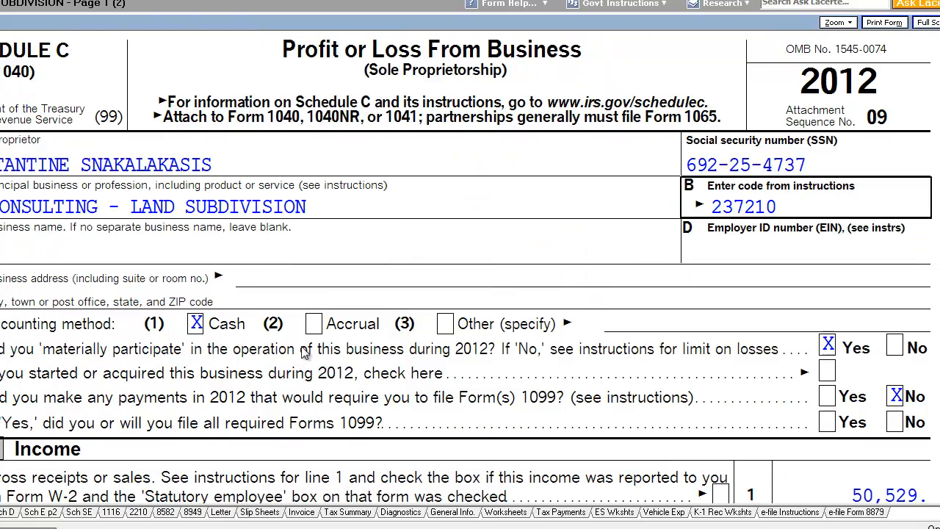
pyautogui.scroll(-5, 470, 265)
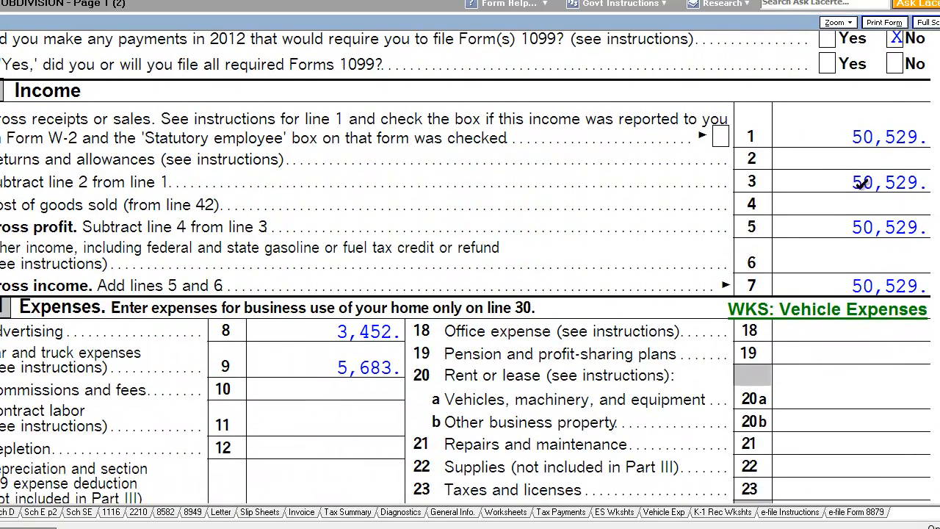
pyautogui.scroll(-3, 936, 220)
pyautogui.scroll(-1, 470, 265)
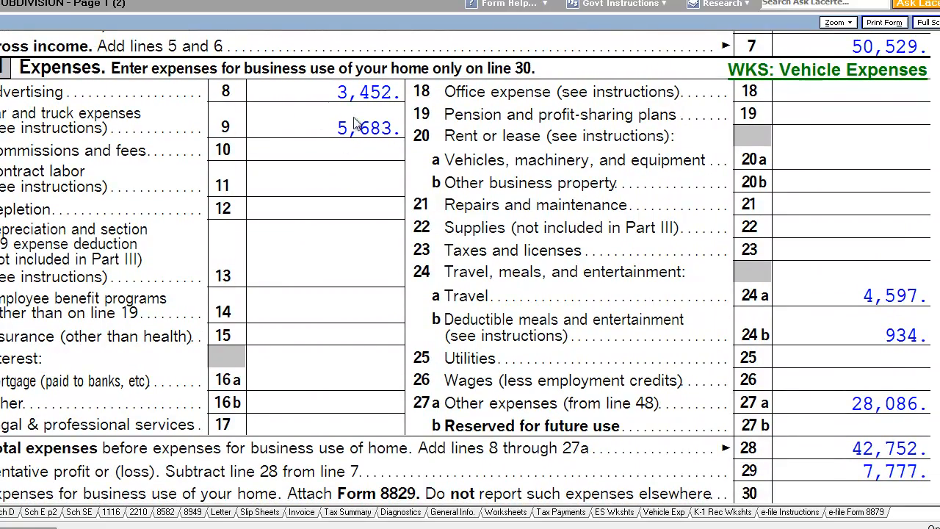
pyautogui.scroll(-2, 359, 125)
pyautogui.scroll(-3, 470, 267)
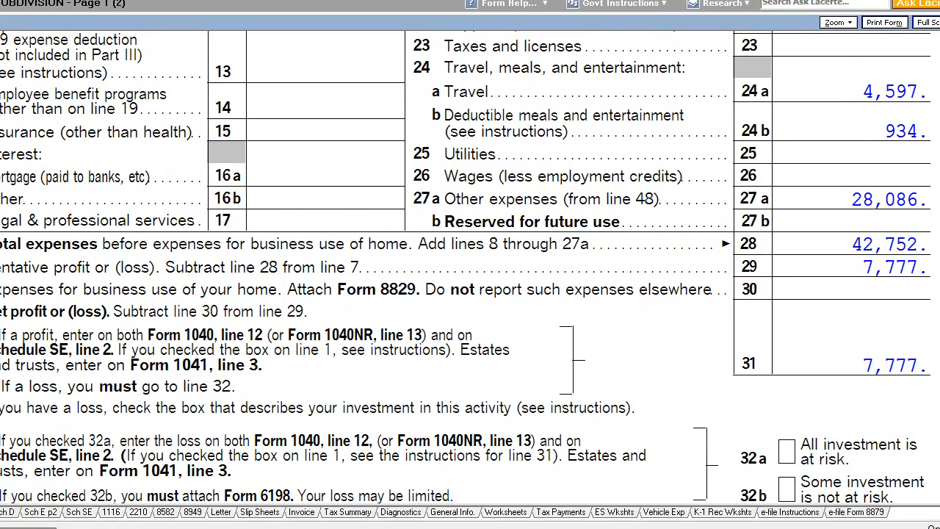
pyautogui.scroll(-1, 469, 264)
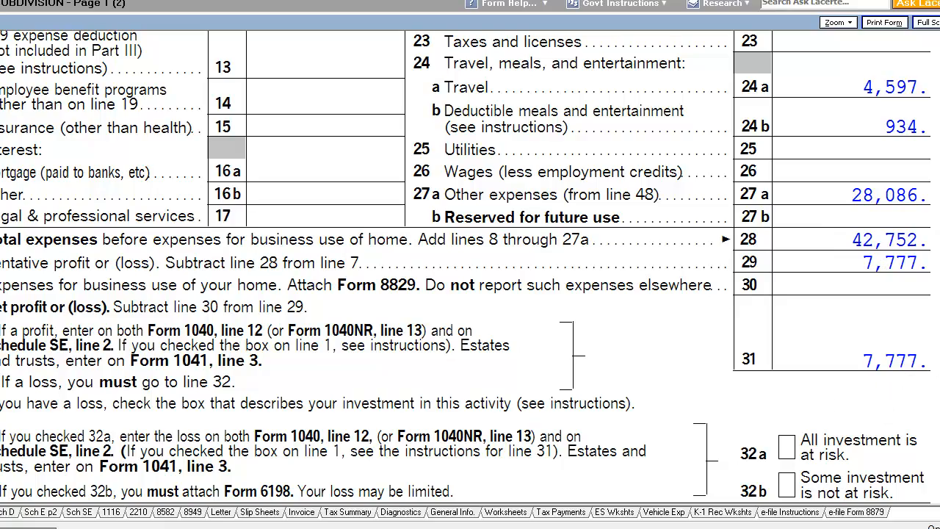
pyautogui.scroll(10, 469, 268)
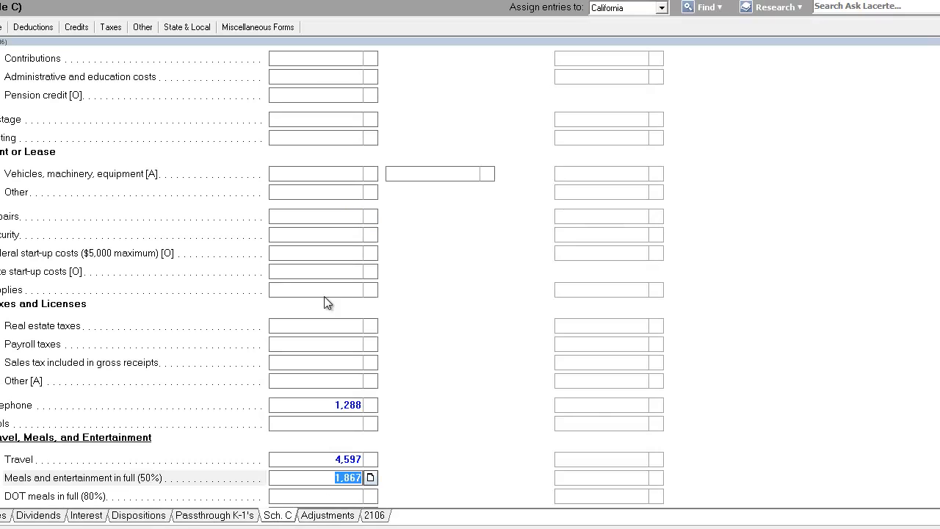
# Open the Business Use of Home (8829) screen and set its form to Schedule C
pyautogui.click(303, 271)
pyautogui.click(312, 291)
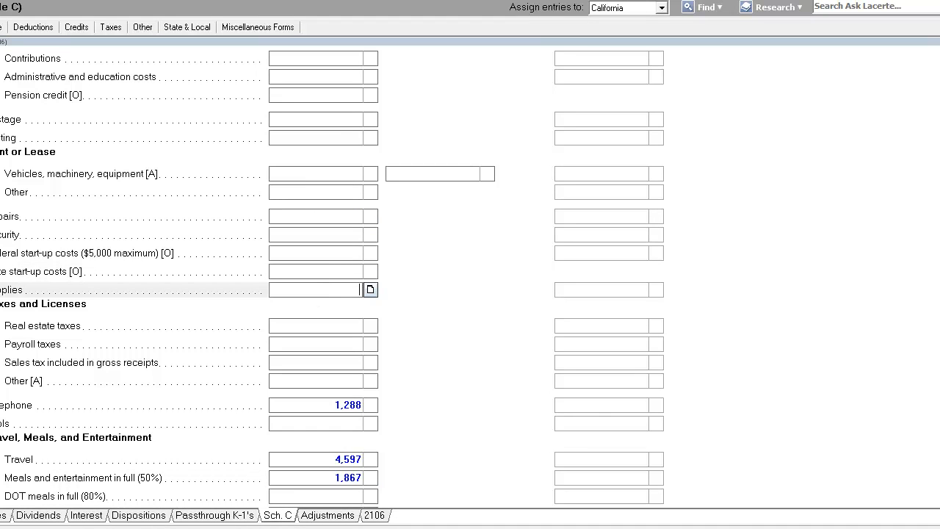
pyautogui.press('Escape')
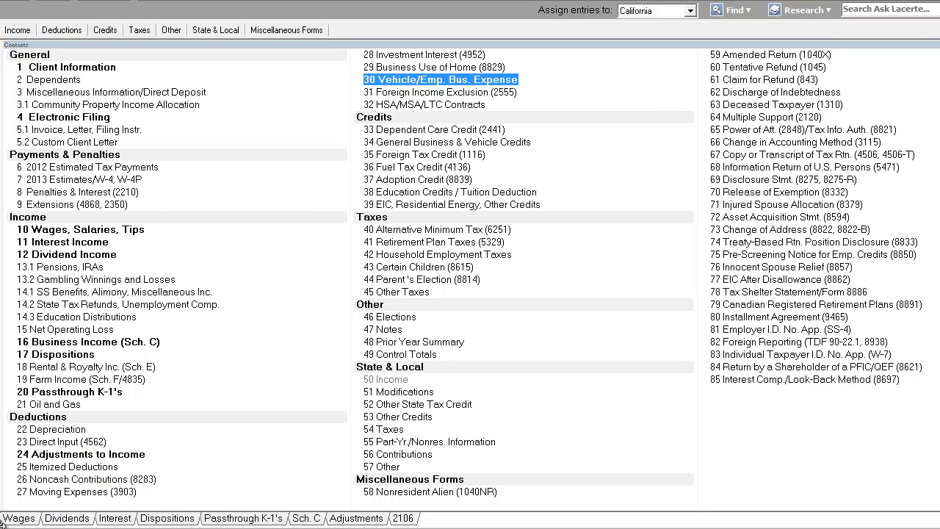
pyautogui.click(459, 69)
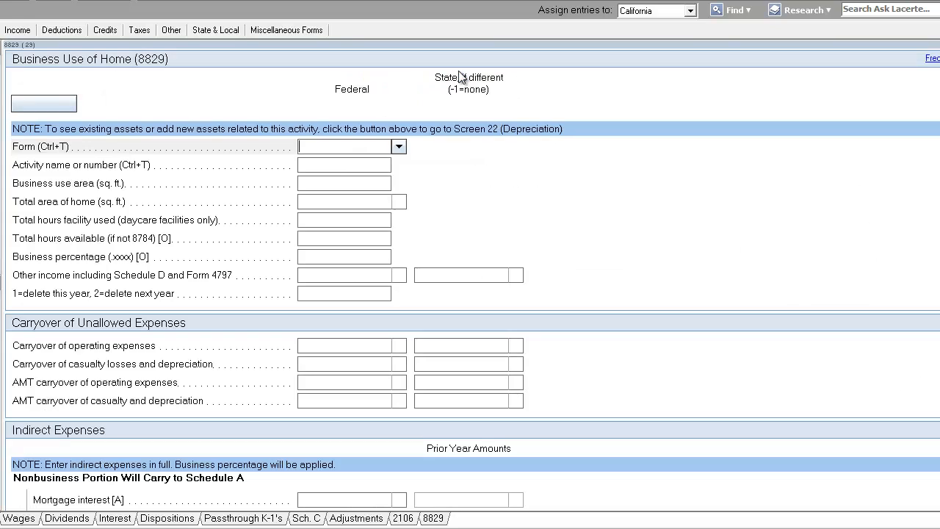
pyautogui.click(399, 147)
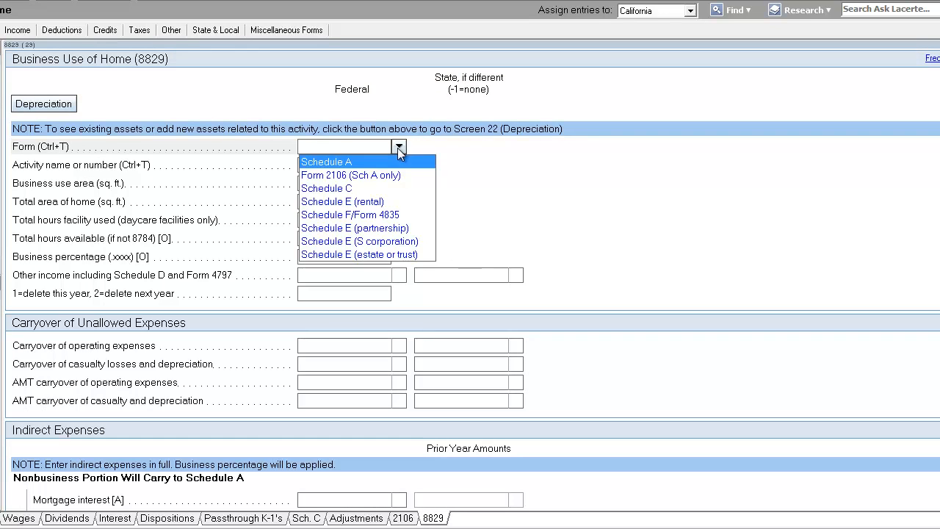
pyautogui.click(370, 186)
# Assign the home office to the ACTOR activity and enter a business use area of 529 sq. ft
pyautogui.click(398, 166)
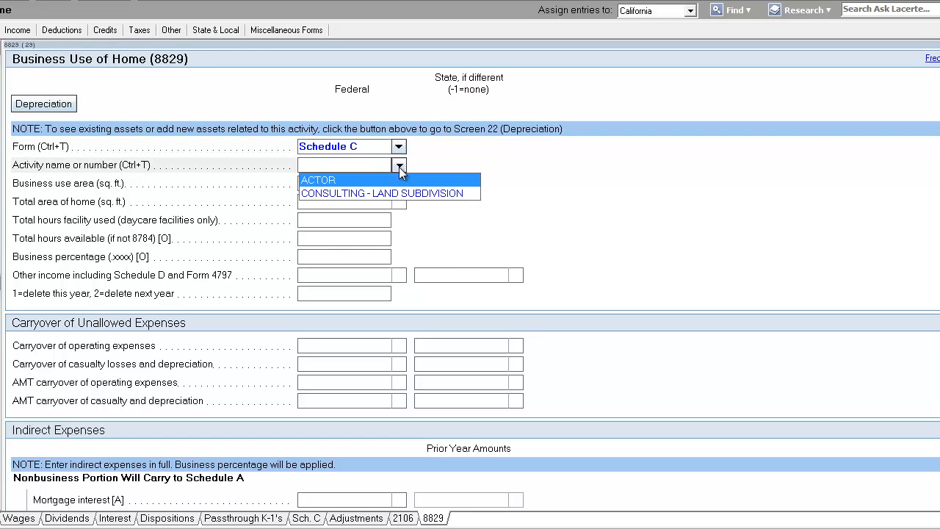
pyautogui.click(380, 180)
pyautogui.click(378, 185)
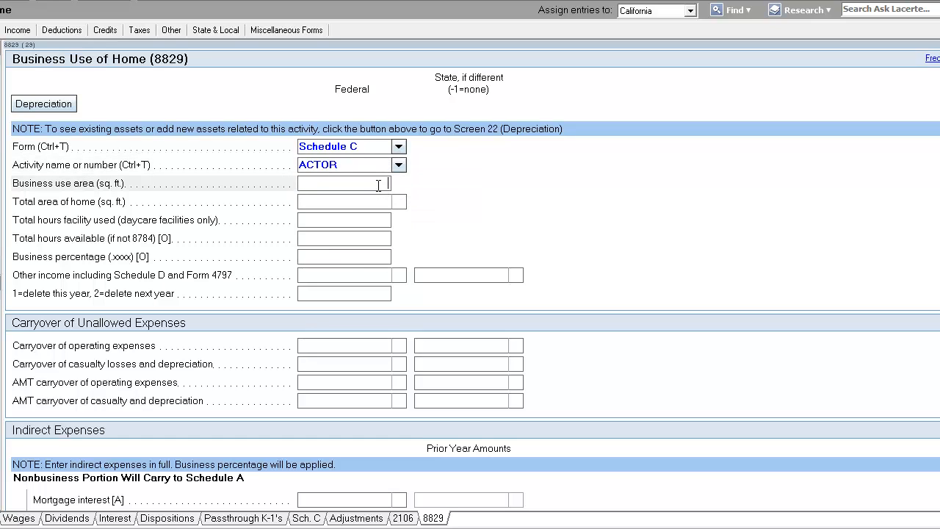
pyautogui.write('529')
pyautogui.press('Tab')
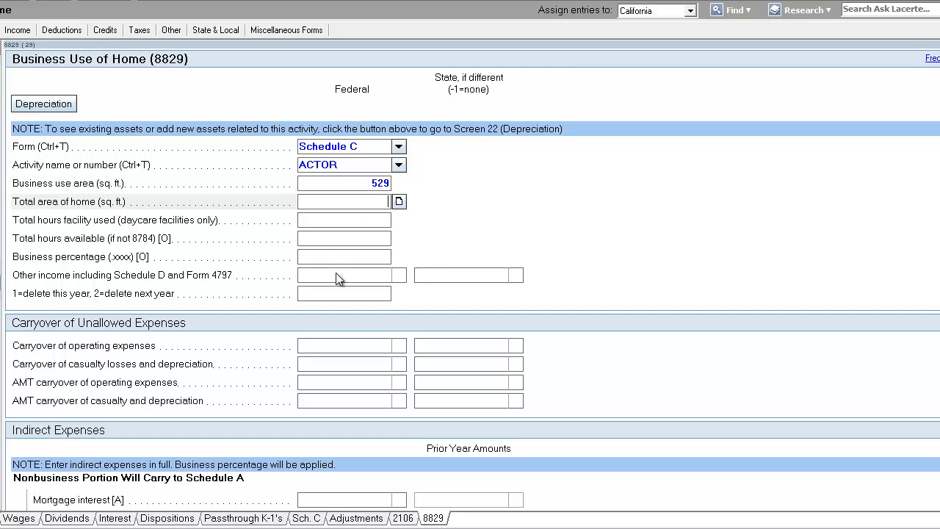
# Enter a total home area of 3,582 sq. ft. for the home office
pyautogui.write('3582')
pyautogui.press('Tab')
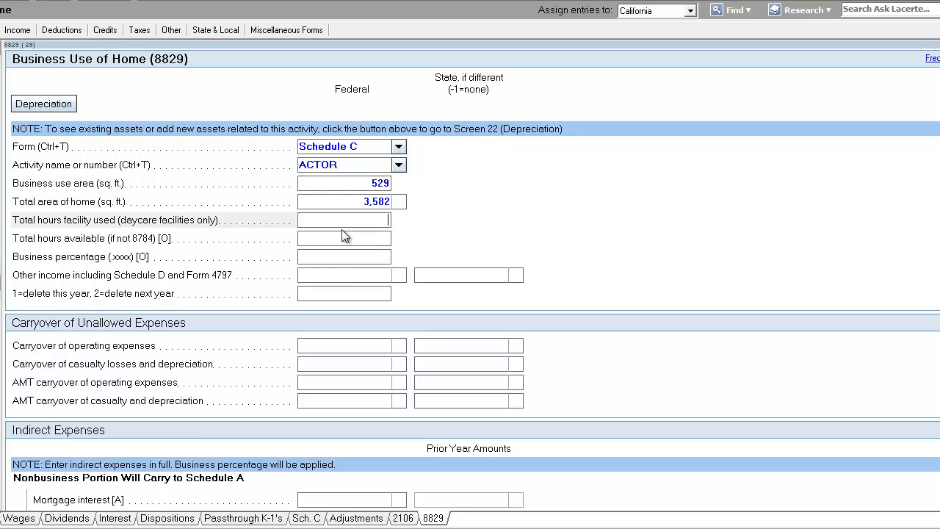
pyautogui.press('Tab')
# Enter a carryover of unallowed operating expenses of 3,141
pyautogui.scroll(-3, 356, 293)
pyautogui.click(372, 210)
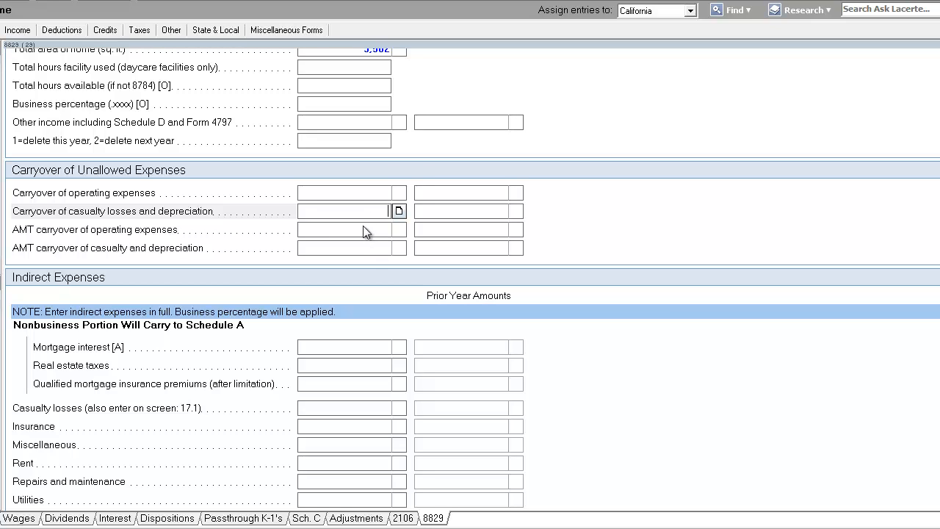
pyautogui.click(370, 198)
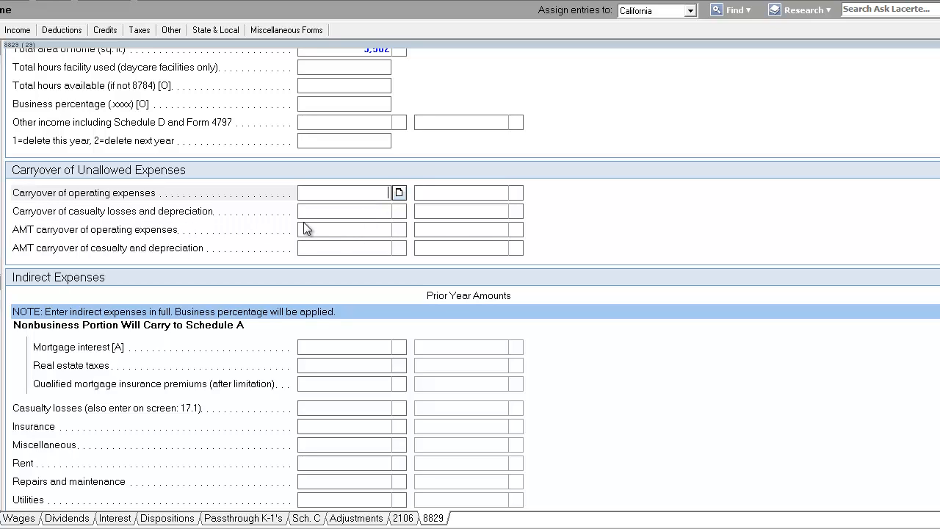
pyautogui.click(340, 210)
pyautogui.click(356, 197)
pyautogui.write('3141')
pyautogui.press('Return')
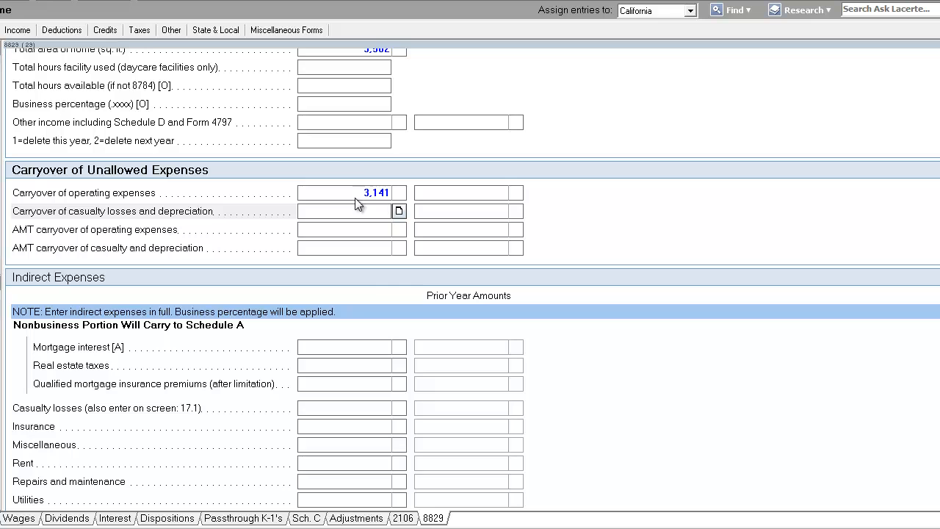
# Enter indirect mortgage interest of 25,371 and real estate taxes of 4,539
pyautogui.click(373, 346)
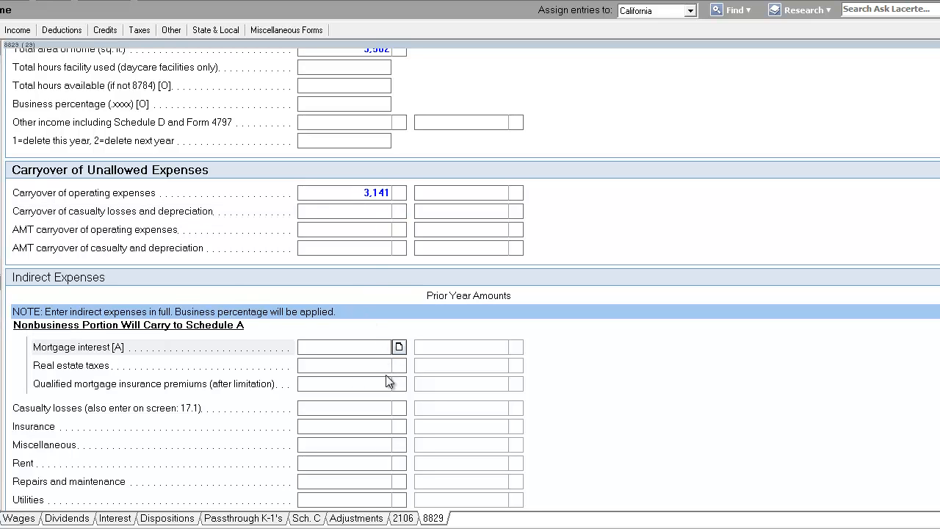
pyautogui.scroll(-2, 336, 387)
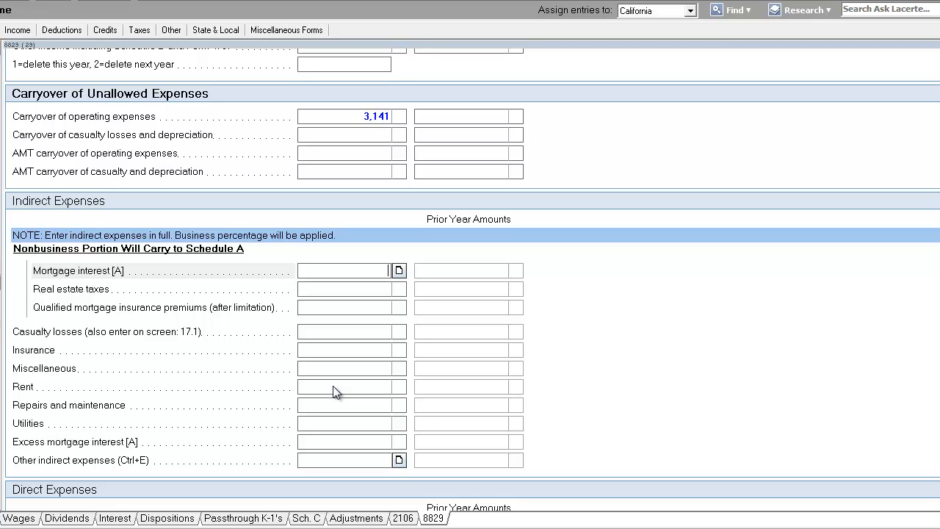
pyautogui.write('25371')
pyautogui.press('Tab')
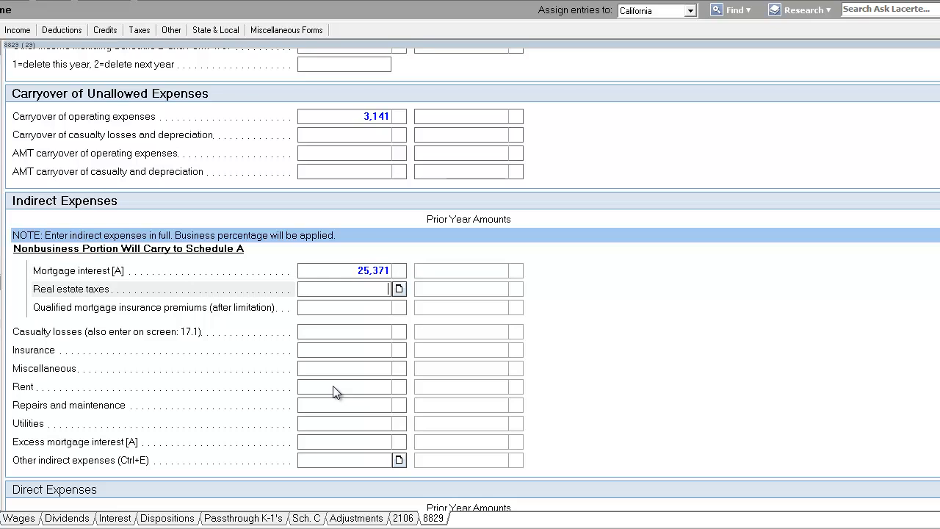
pyautogui.write('4,539')
pyautogui.press('Tab')
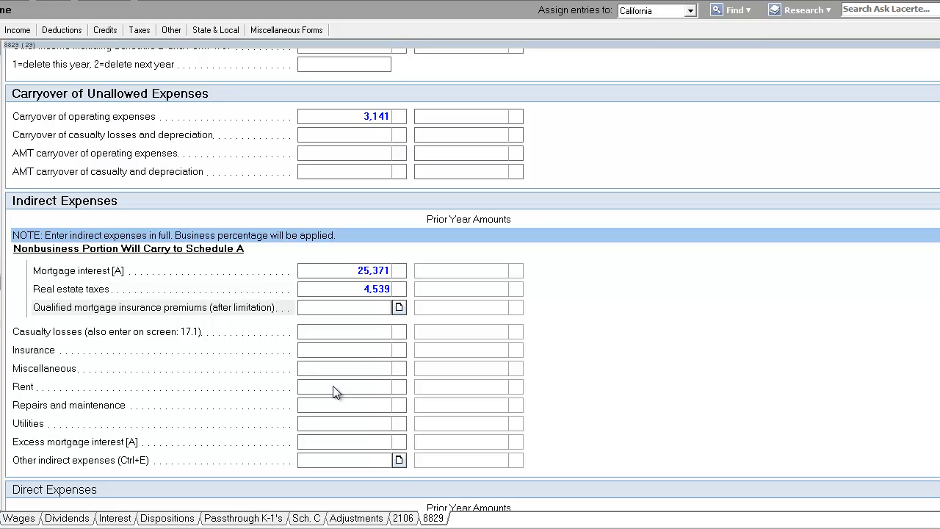
pyautogui.click(357, 287)
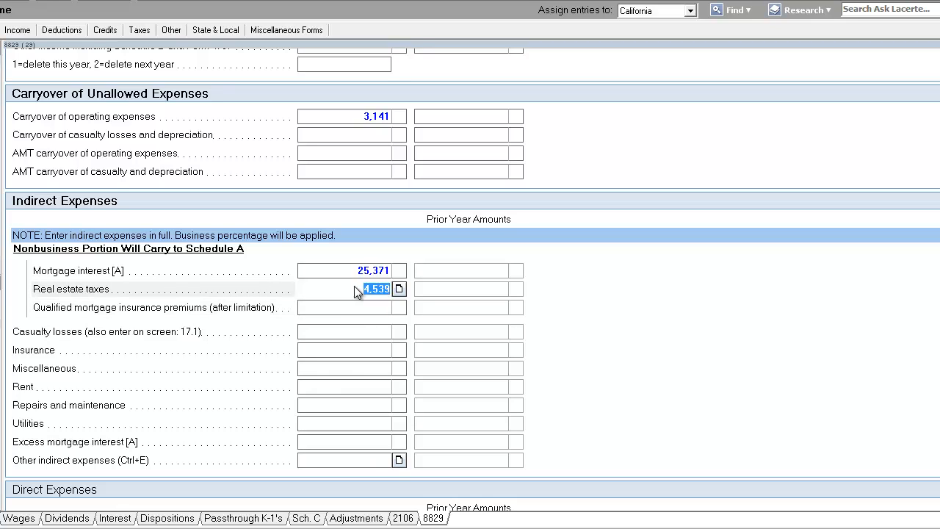
pyautogui.click(358, 272)
pyautogui.click(353, 289)
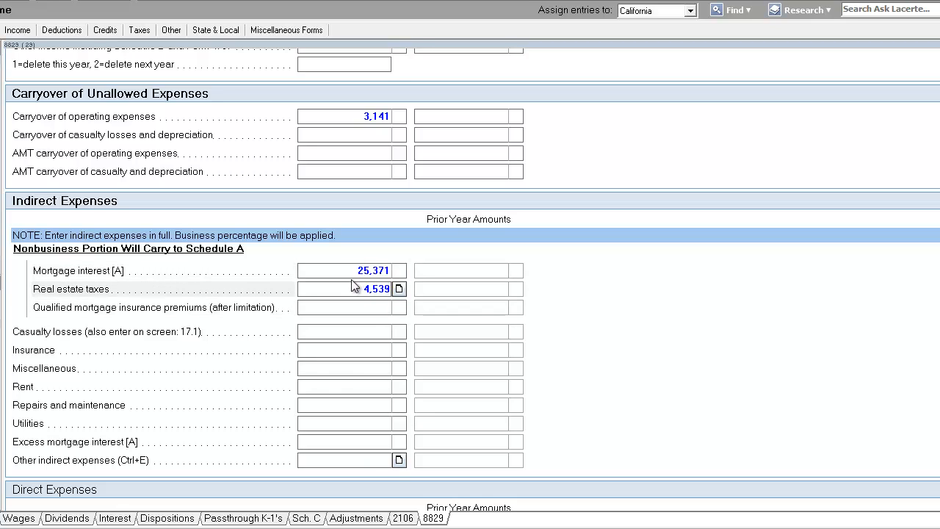
pyautogui.click(353, 272)
pyautogui.click(360, 290)
pyautogui.click(352, 271)
pyautogui.click(358, 287)
pyautogui.click(357, 271)
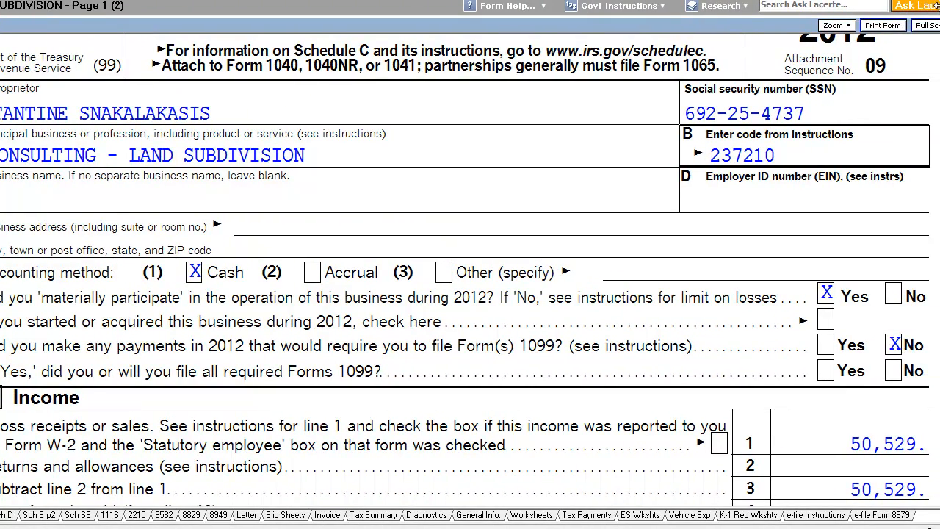
# Review the Form 8829 deduction lines, its mortgage interest and real estate tax worksheet, and Schedule A
pyautogui.click(199, 515)
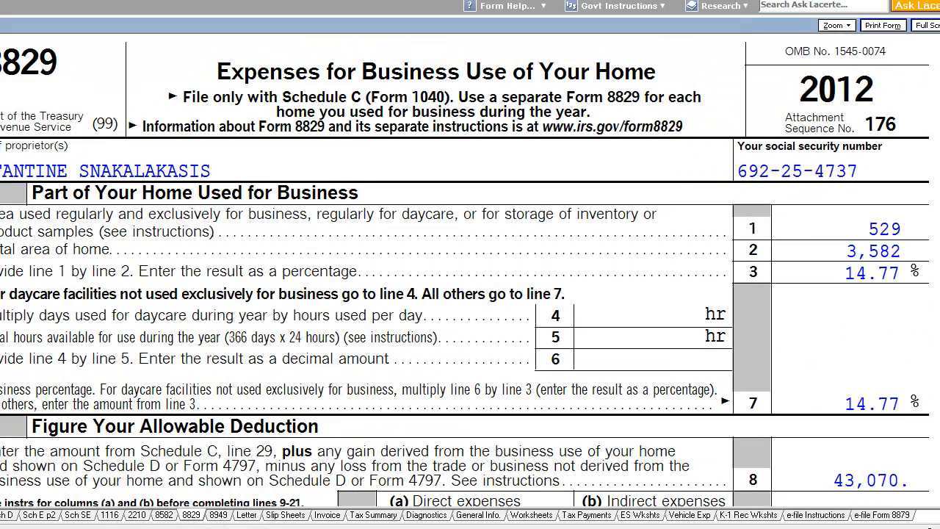
pyautogui.scroll(-10, 465, 270)
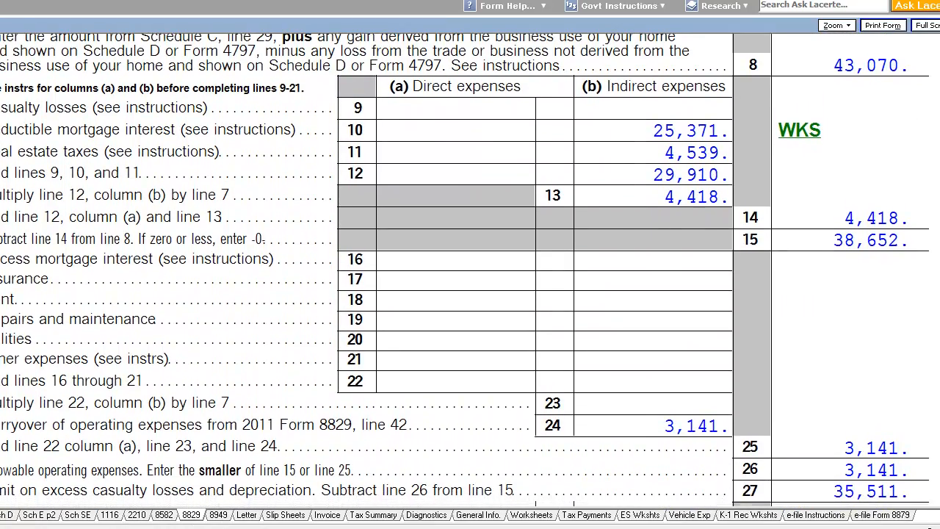
pyautogui.click(799, 127)
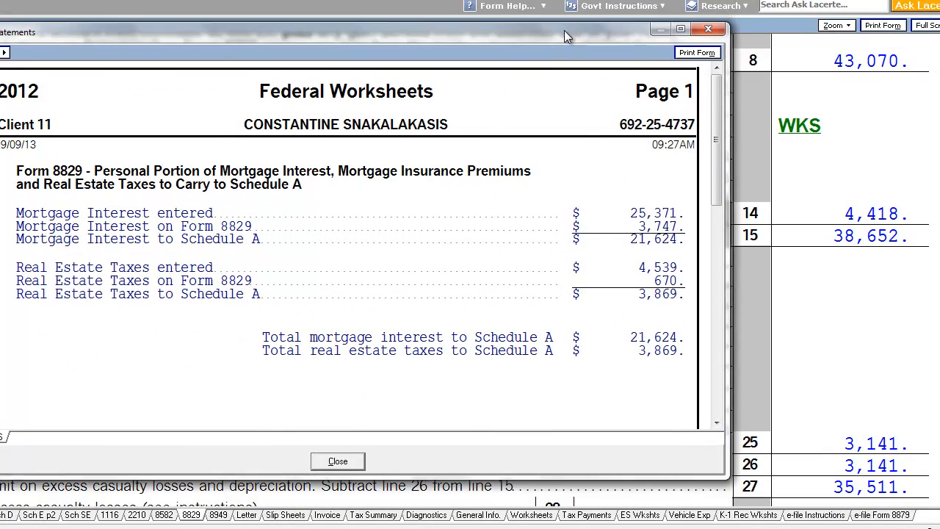
pyautogui.moveTo(564, 30); pyautogui.dragTo(564, 31)
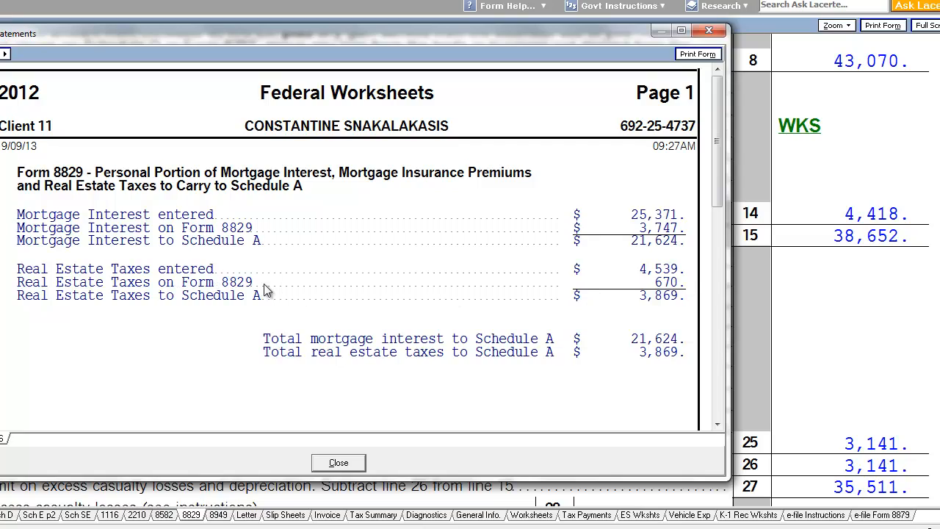
pyautogui.click(716, 32)
pyautogui.scroll(5, 875, 210)
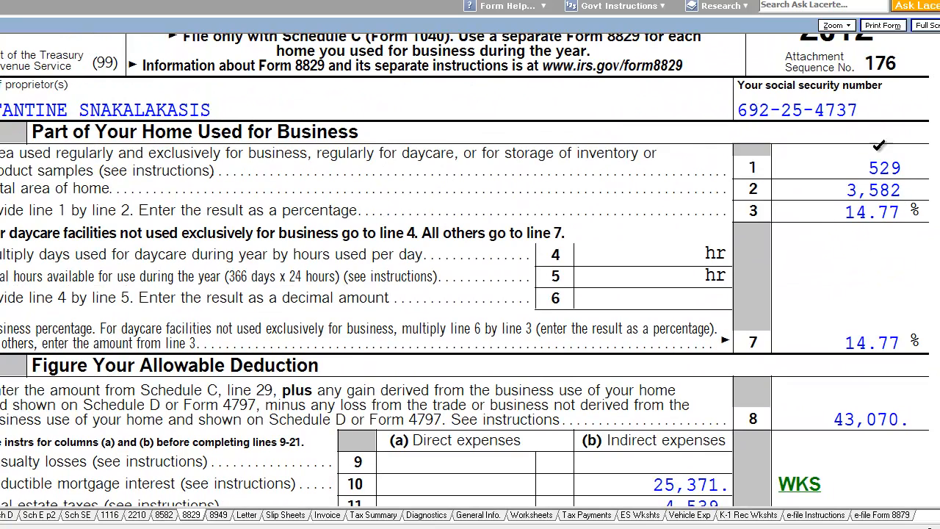
pyautogui.scroll(-5, 464, 269)
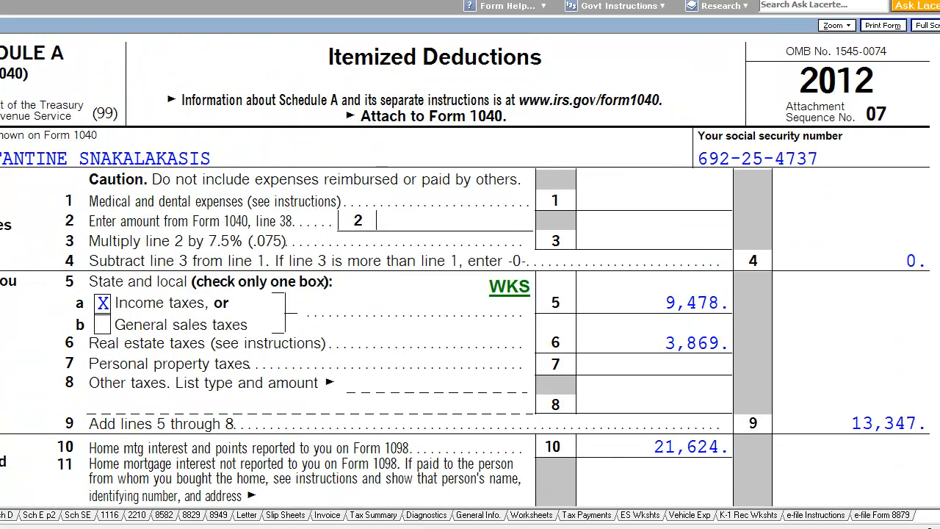
pyautogui.scroll(-5, 465, 269)
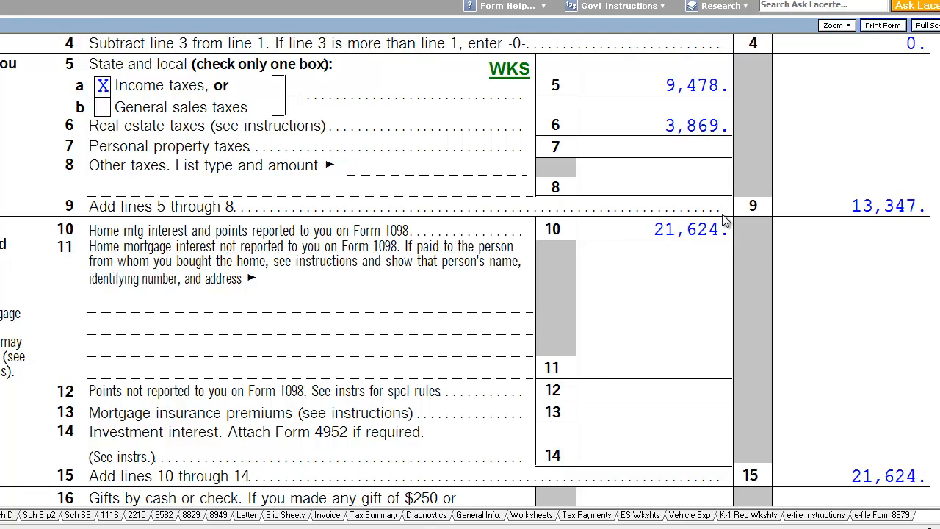
pyautogui.click(25, 5)
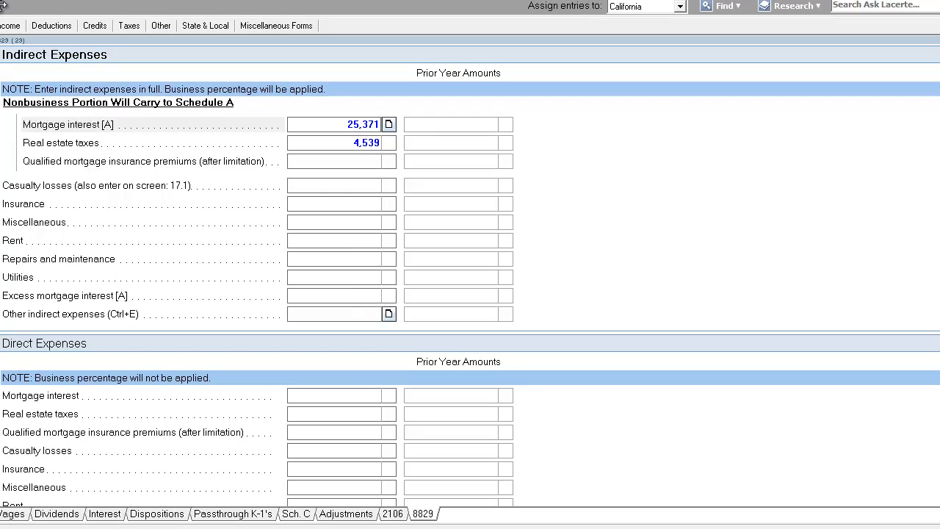
# Enter indirect insurance expense of 998 for the home office
pyautogui.click(346, 161)
pyautogui.click(363, 201)
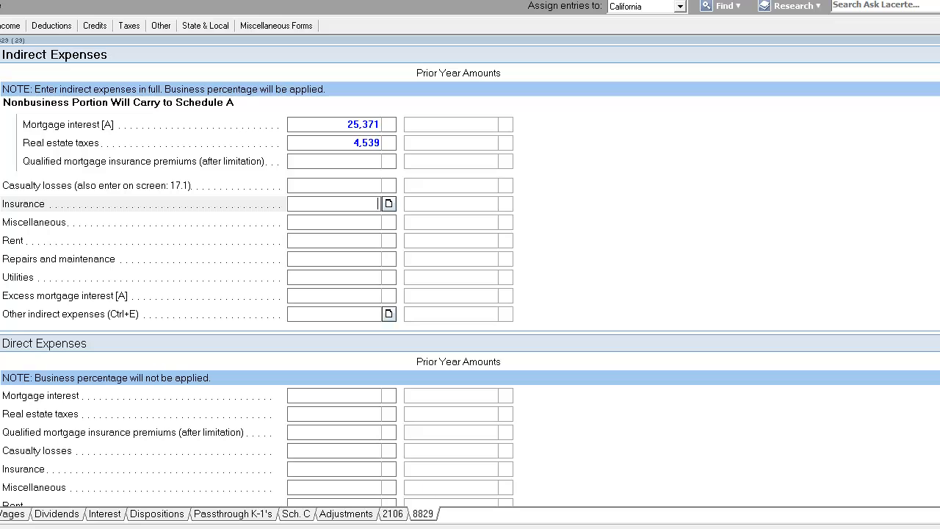
pyautogui.click(351, 188)
pyautogui.click(350, 220)
pyautogui.click(355, 203)
pyautogui.click(367, 185)
pyautogui.click(361, 204)
pyautogui.click(350, 143)
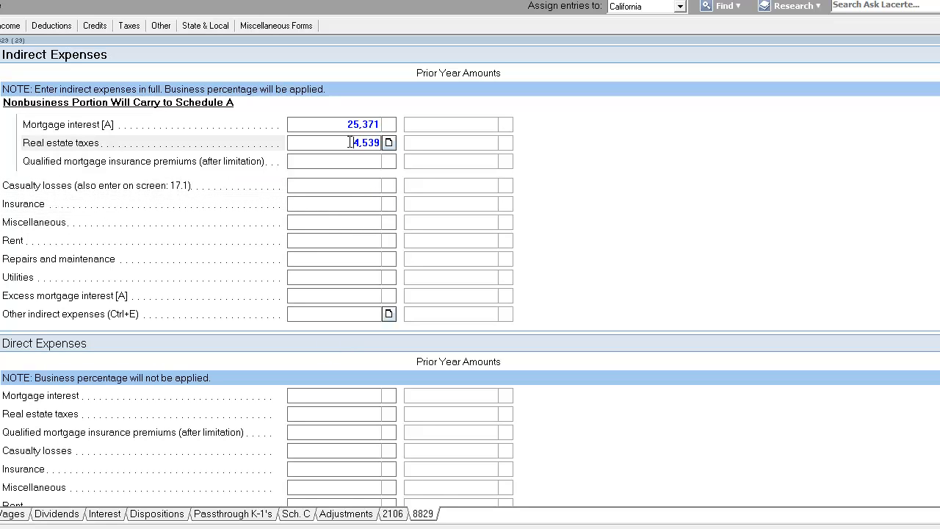
pyautogui.click(347, 164)
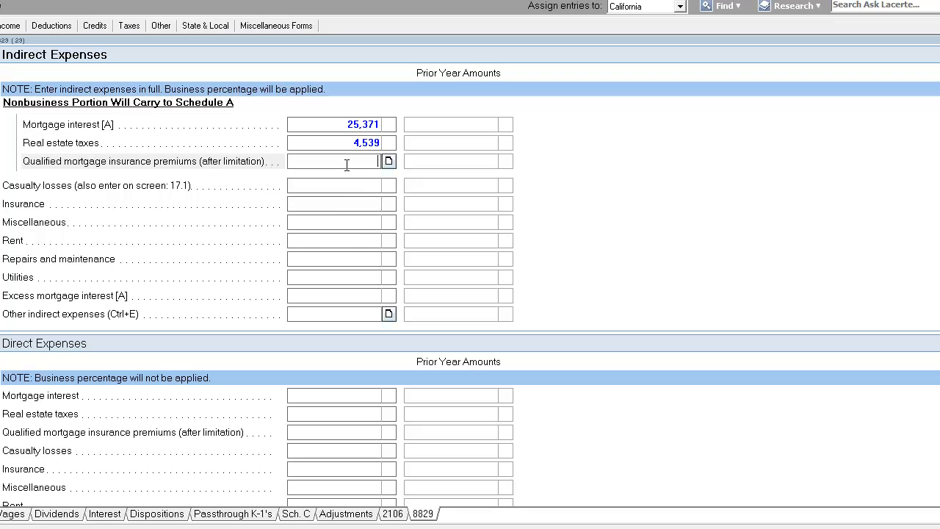
pyautogui.click(351, 185)
pyautogui.click(347, 198)
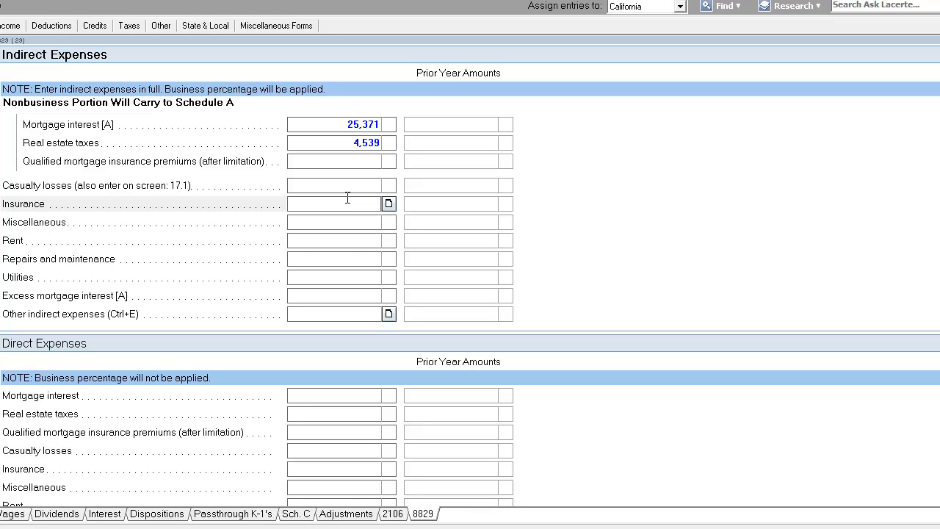
pyautogui.write('998')
pyautogui.press('Return')
# Enter indirect utilities of 3,019 and repairs and maintenance of 2,059
pyautogui.click(354, 244)
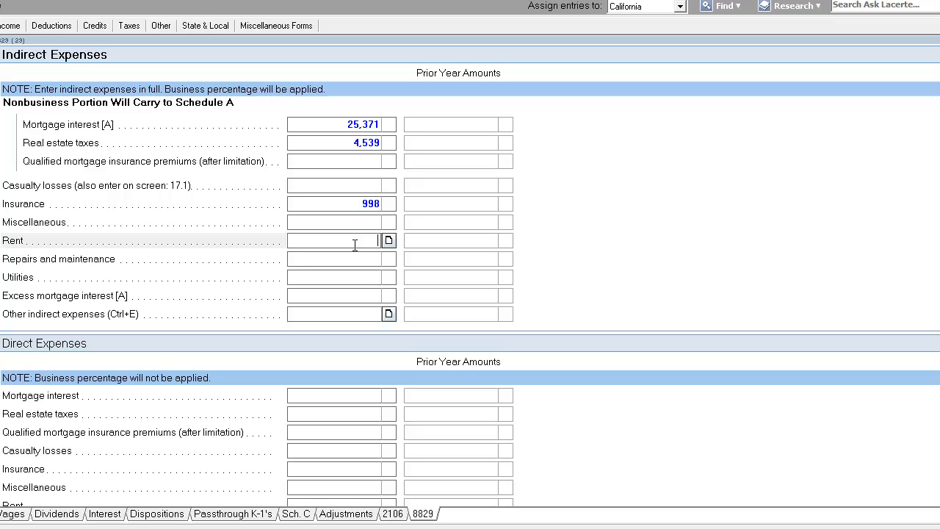
pyautogui.click(355, 280)
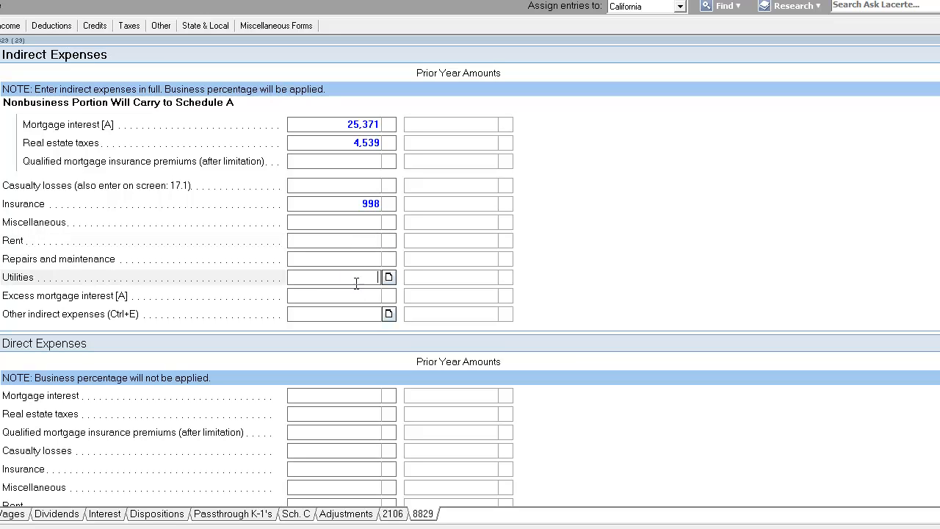
pyautogui.scroll(5, 395, 323)
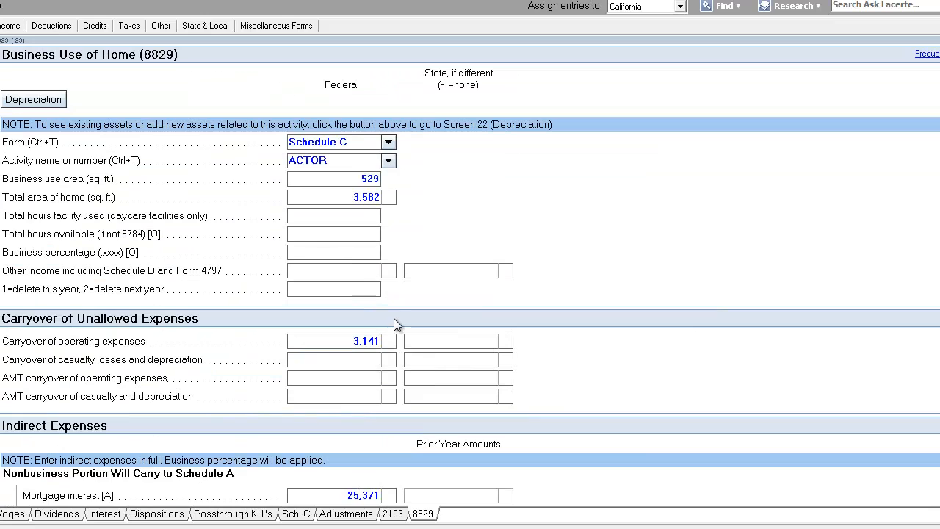
pyautogui.scroll(-5, 350, 218)
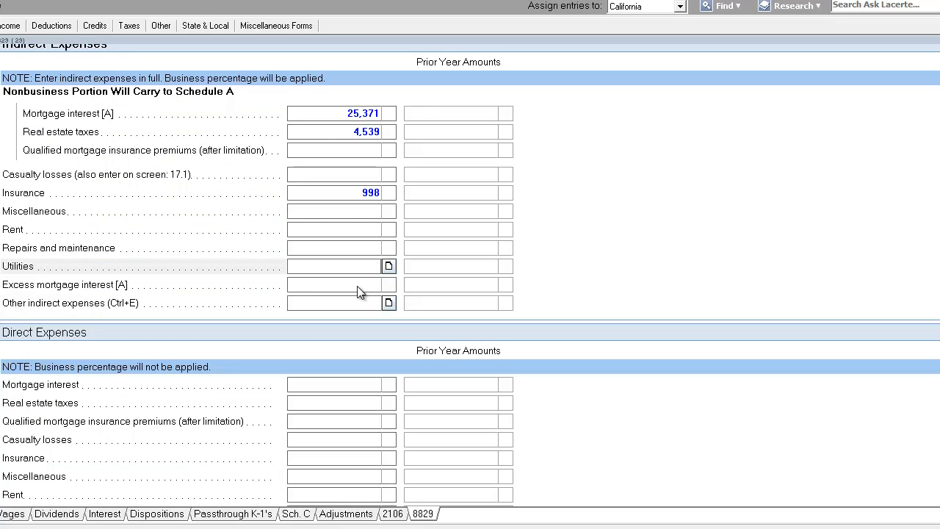
pyautogui.press('Up')
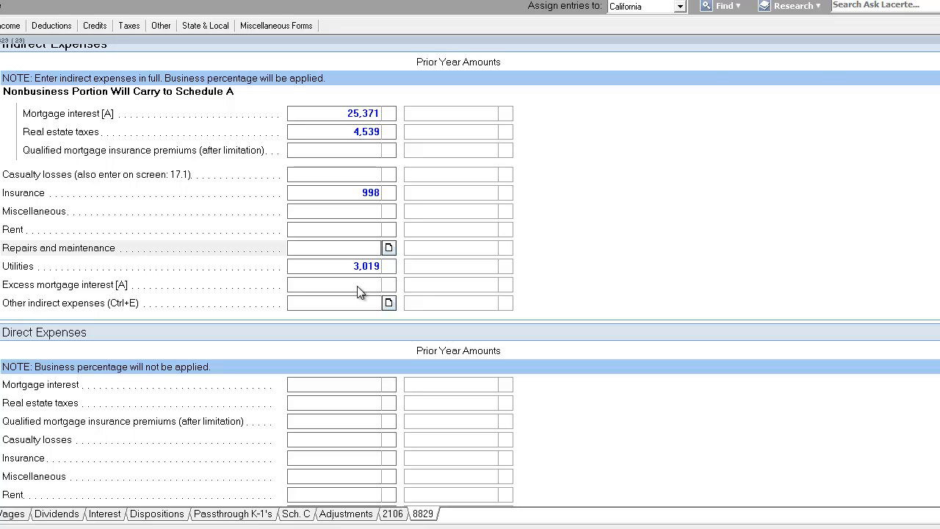
pyautogui.write('2,0')
pyautogui.write('59')
pyautogui.press('Return')
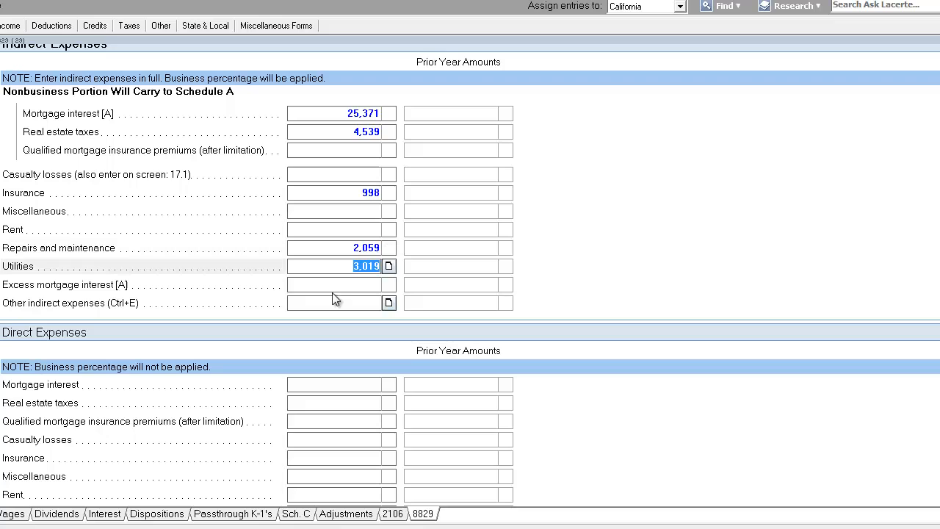
# Review the indirect expenses and allowable operating expenses on Form 8829
pyautogui.click(342, 251)
pyautogui.moveTo(343, 251); pyautogui.dragTo(470, 250)
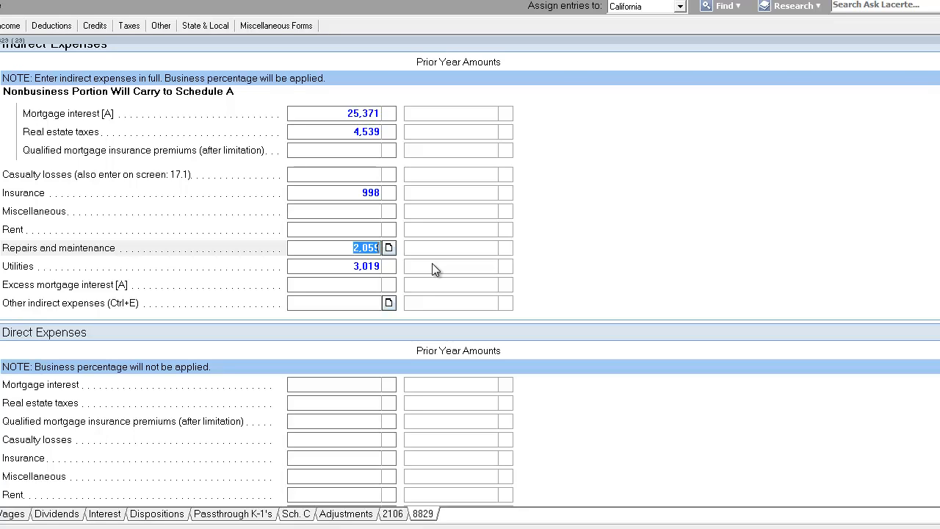
pyautogui.click(335, 248)
pyautogui.doubleClick(349, 251)
pyautogui.click(350, 251)
pyautogui.click(132, 1)
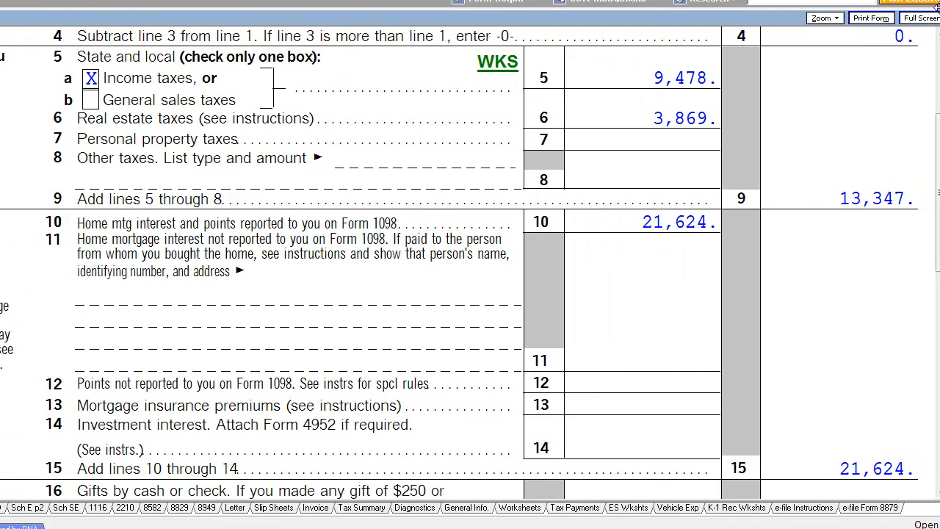
pyautogui.click(179, 507)
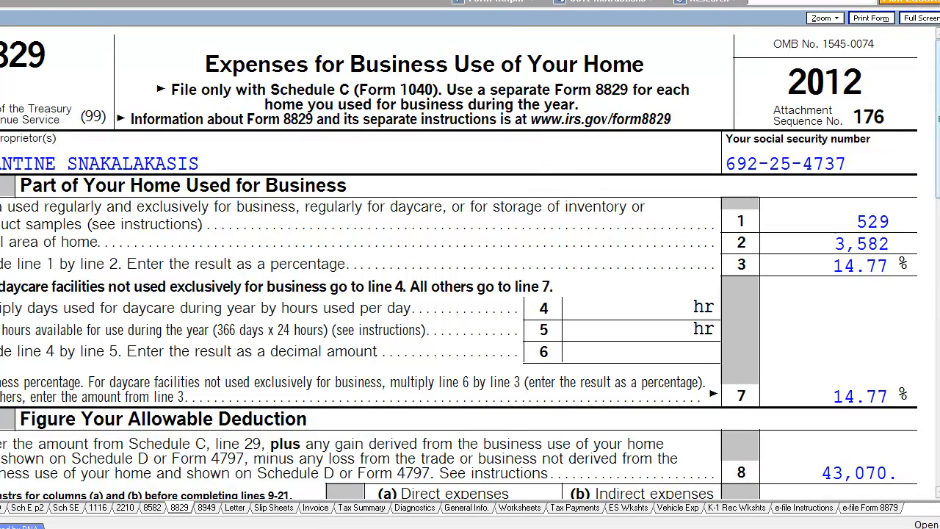
pyautogui.scroll(-10, 470, 262)
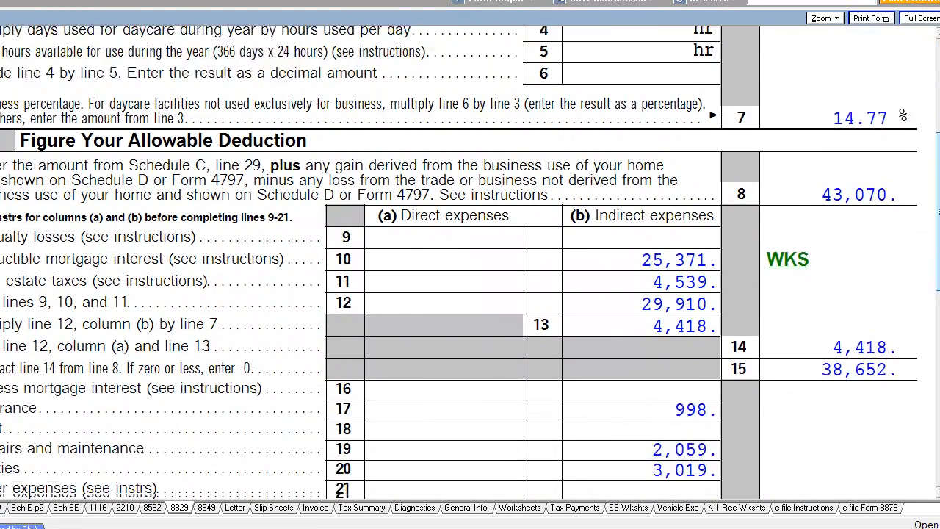
pyautogui.scroll(-3, 469, 263)
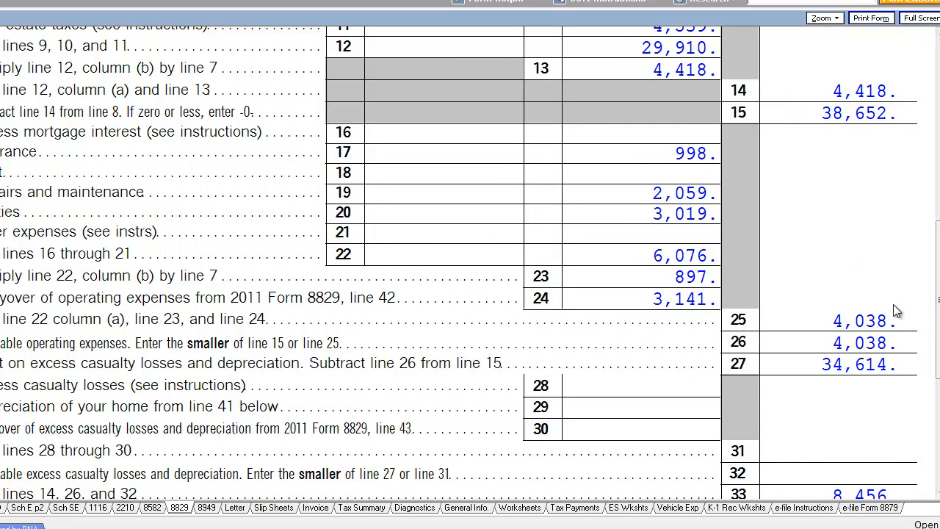
pyautogui.moveTo(938, 299); pyautogui.dragTo(938, 129)
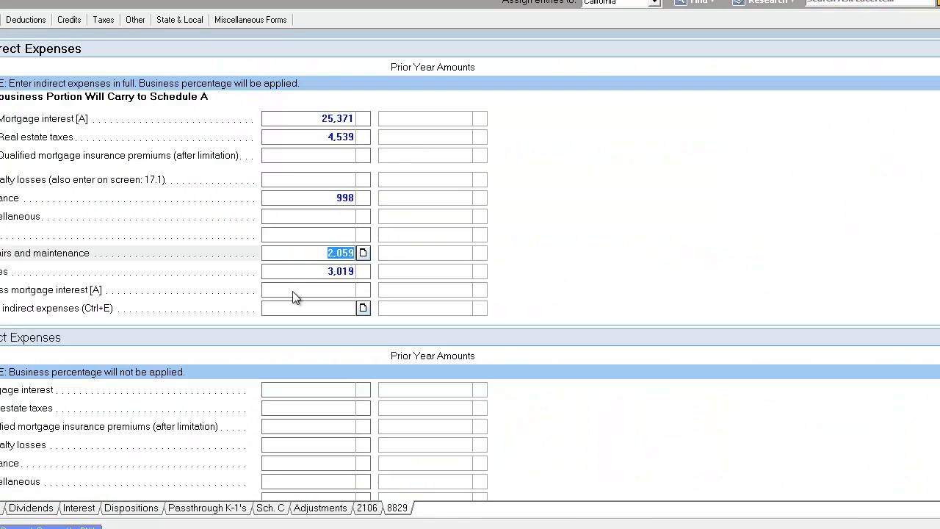
# Review the indirect expense entries on the Form 8829 input screen
pyautogui.hotkey('shift', 'Tab')
pyautogui.click(320, 256)
pyautogui.click(323, 275)
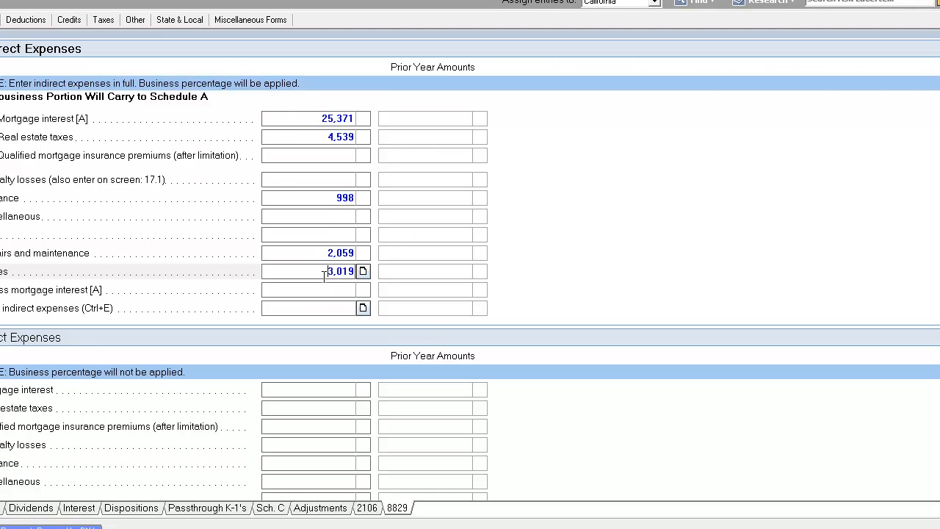
pyautogui.click(324, 287)
pyautogui.scroll(-3, 287, 283)
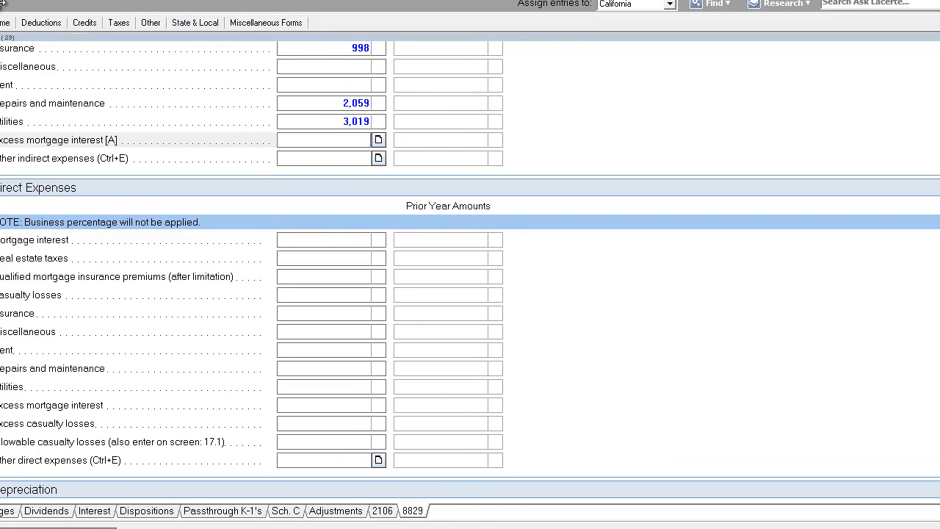
pyautogui.click(329, 120)
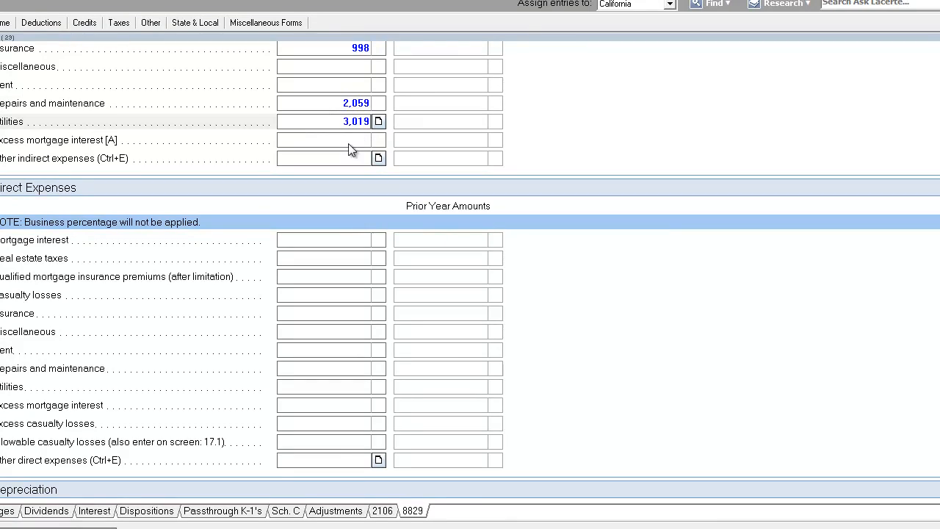
pyautogui.click(353, 144)
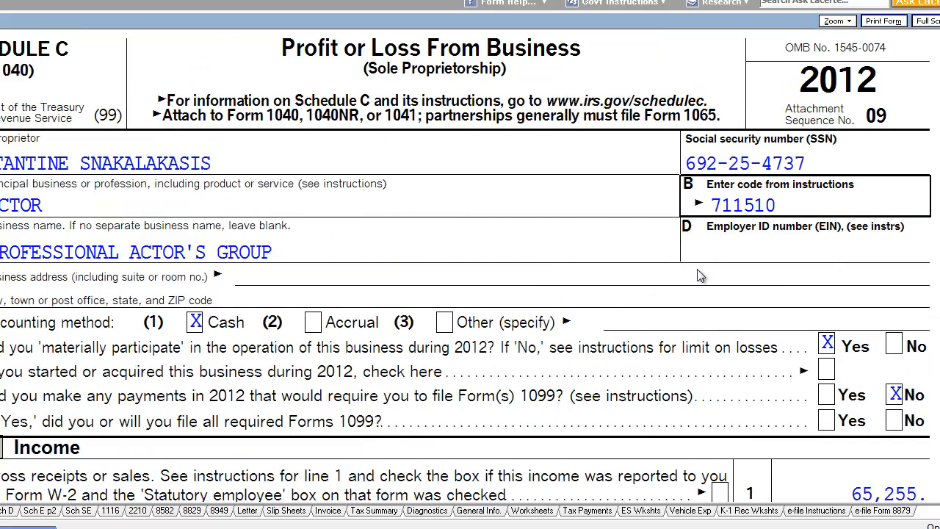
# Review Schedule C's business-use-of-home line and the allowable deduction lines on Form 8829
pyautogui.scroll(-7, 470, 265)
pyautogui.scroll(-4, 204, 321)
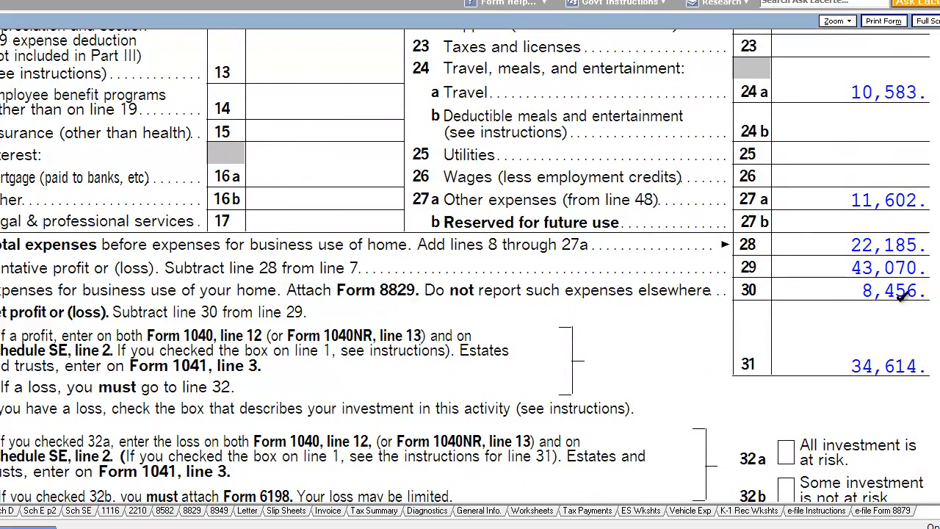
pyautogui.click(854, 291)
pyautogui.scroll(-2, 875, 304)
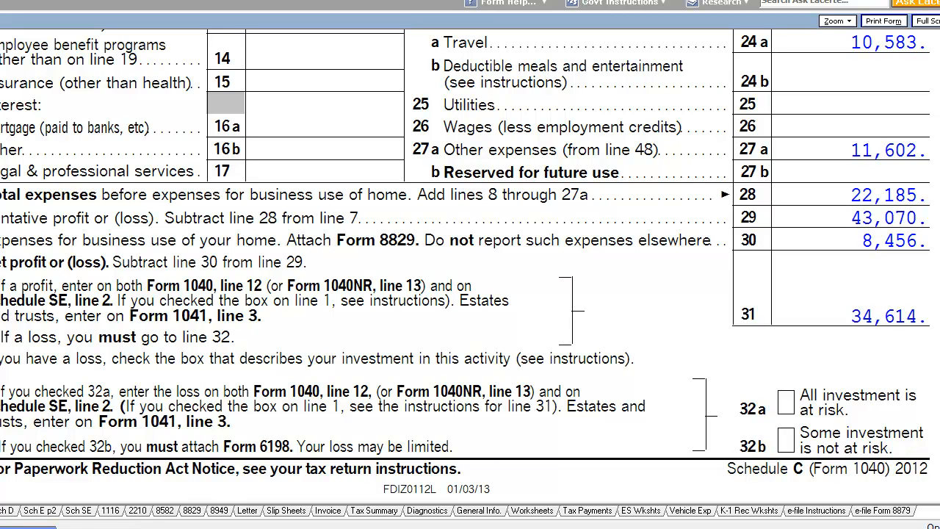
pyautogui.click(192, 510)
pyautogui.scroll(-3, 805, 99)
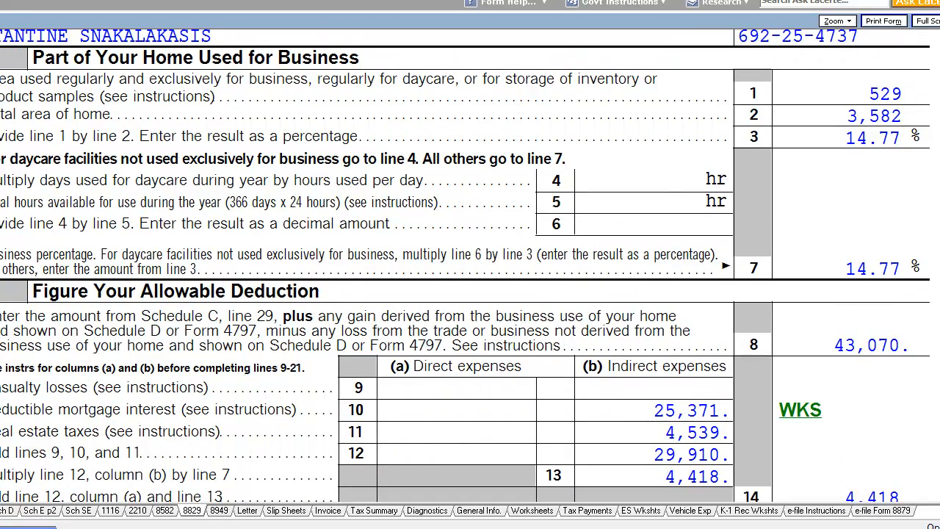
pyautogui.scroll(-3, 934, 99)
pyautogui.scroll(-3, 470, 264)
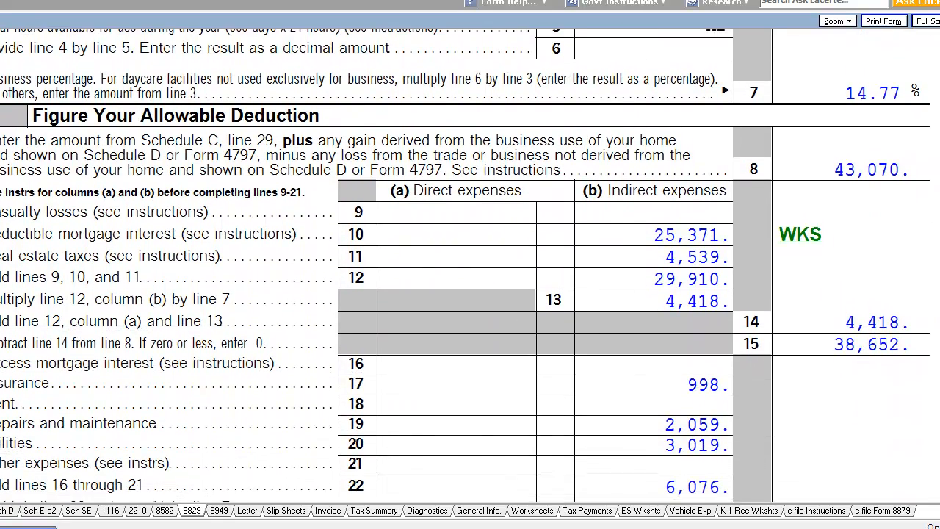
pyautogui.scroll(-1, 470, 264)
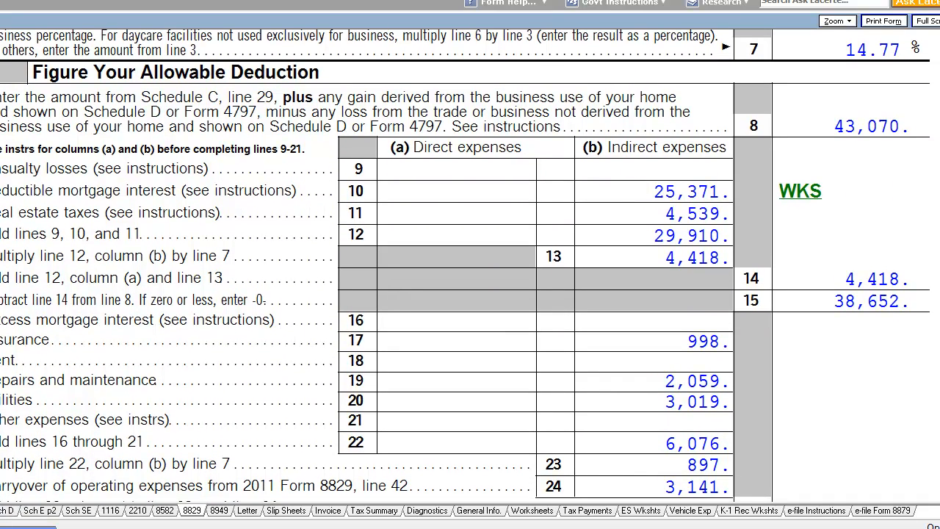
pyautogui.scroll(9, 470, 264)
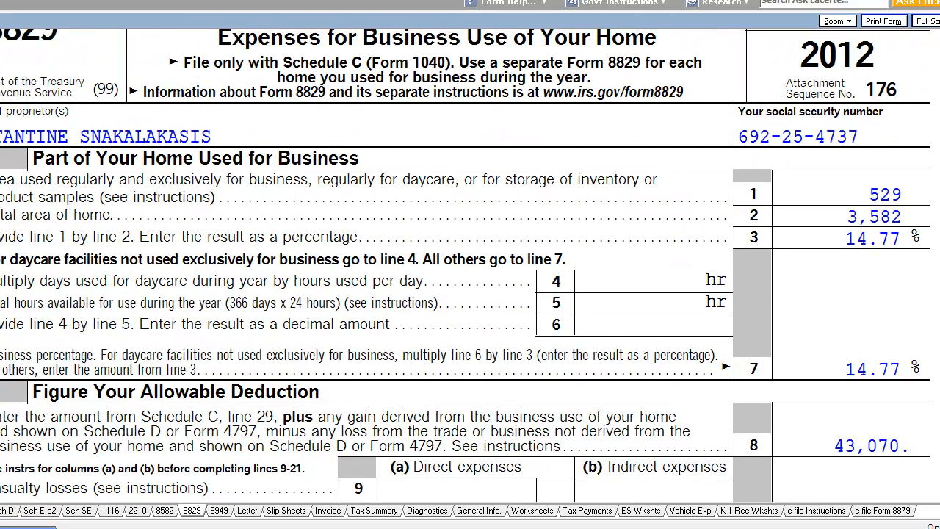
pyautogui.scroll(1, 685, 262)
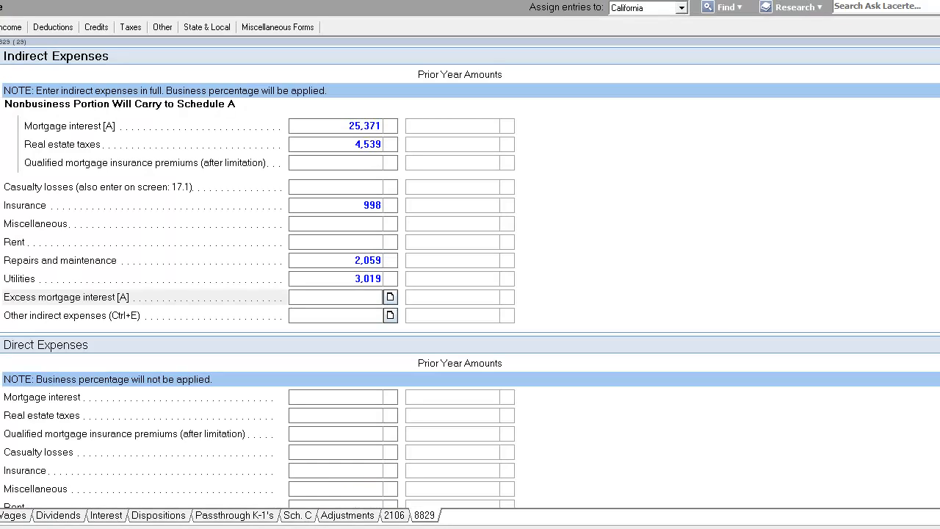
# Recheck each indirect expense field and close the Form 8829 input screen
pyautogui.click(365, 199)
pyautogui.click(353, 224)
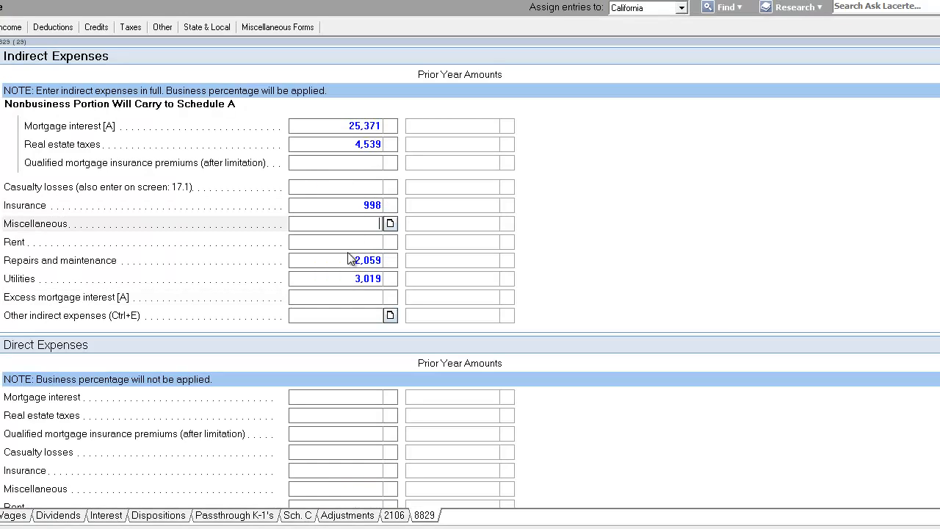
pyautogui.click(349, 244)
pyautogui.click(351, 260)
pyautogui.click(350, 278)
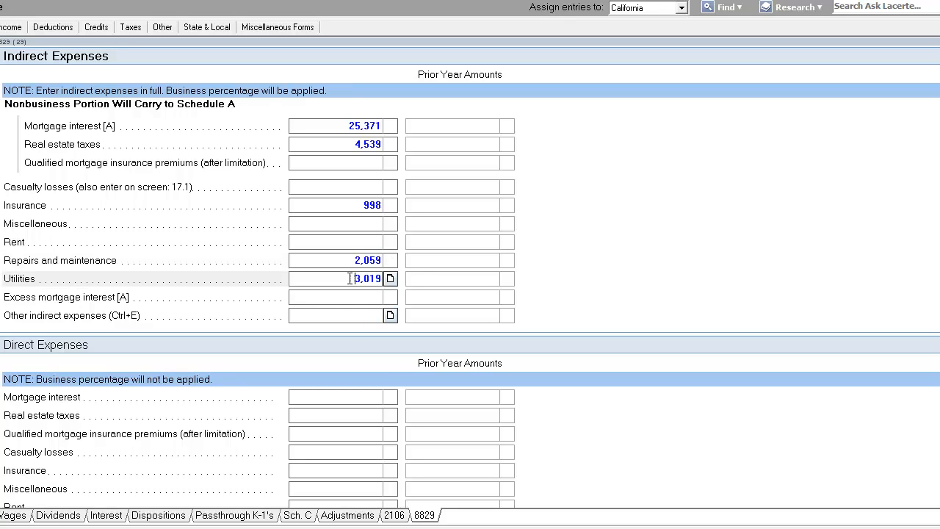
pyautogui.click(350, 297)
pyautogui.click(348, 282)
pyautogui.click(348, 296)
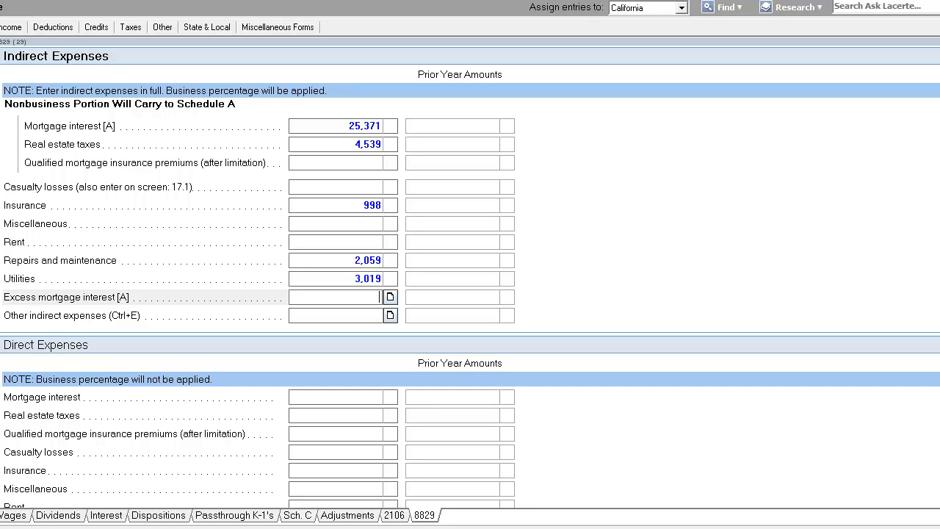
pyautogui.press('Escape')
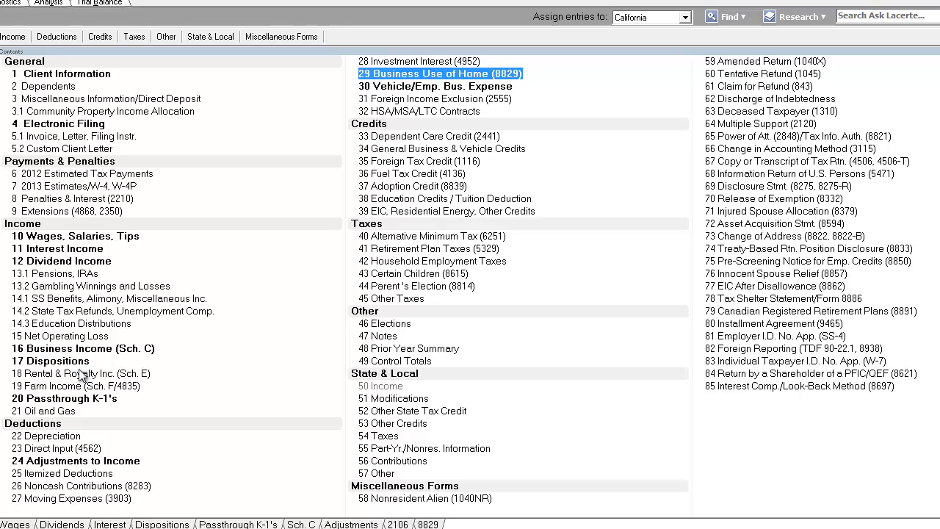
# Open the Schedule E rental and royalty screen and enter the rental property's street address
pyautogui.click(108, 372)
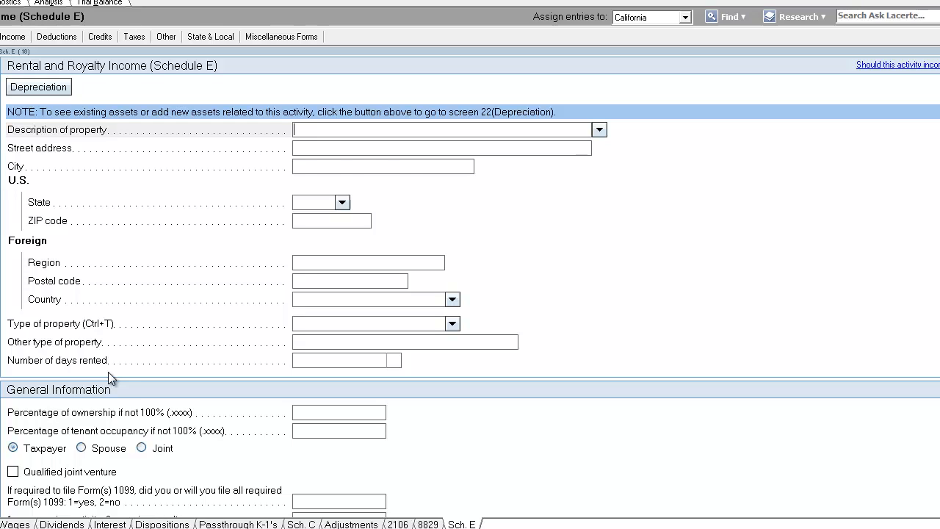
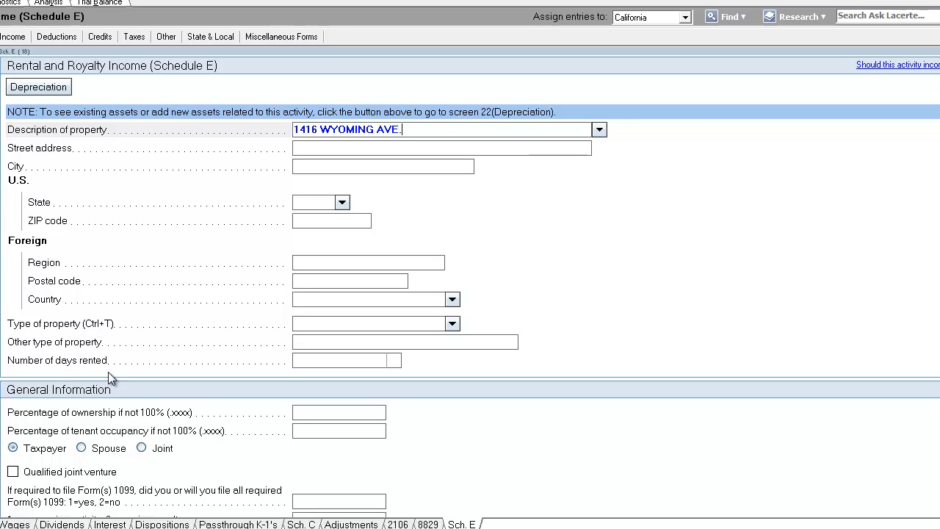
pyautogui.press('Tab')
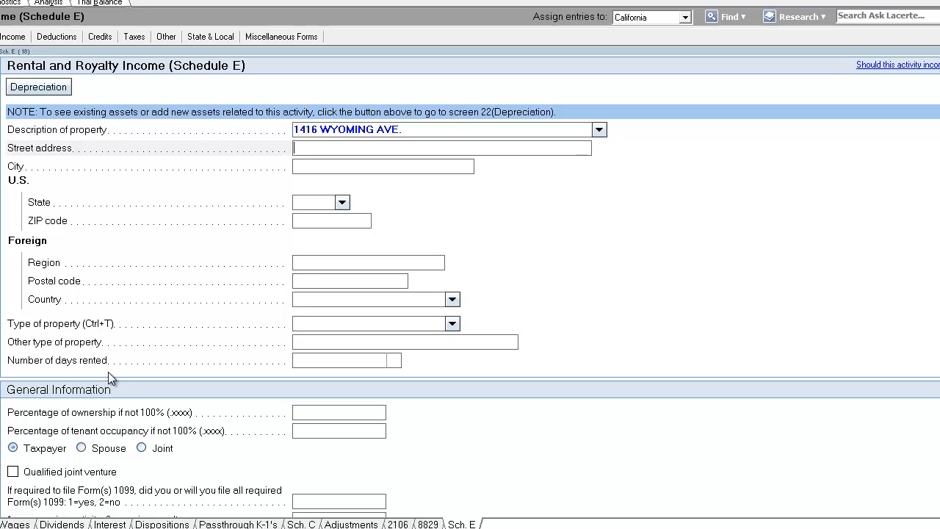
pyautogui.write('JACKSON')
pyautogui.press('BackSpace')
pyautogui.press('BackSpace')
pyautogui.press('BackSpace')
pyautogui.press('BackSpace')
pyautogui.press('BackSpace')
pyautogui.press('BackSpace')
pyautogui.press('BackSpace')
pyautogui.click(463, 128)
pyautogui.hotkey('ctrl', 'c')
pyautogui.click(458, 149)
pyautogui.hotkey('ctrl', 'v')
pyautogui.click(460, 165)
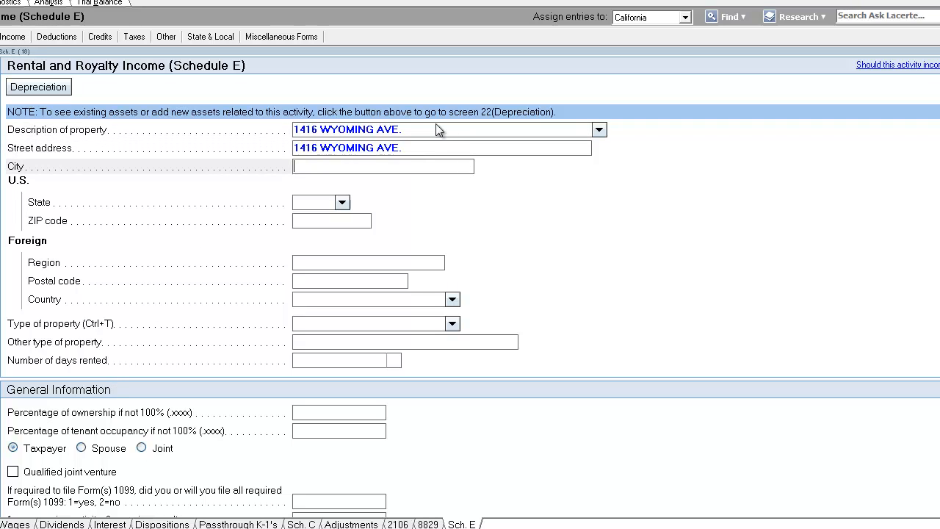
# Set the property description to SINGLE FAMILY RESIDENCE
pyautogui.click(436, 126)
pyautogui.write('SINGLE F')
pyautogui.press('Tab')
pyautogui.press('Tab')
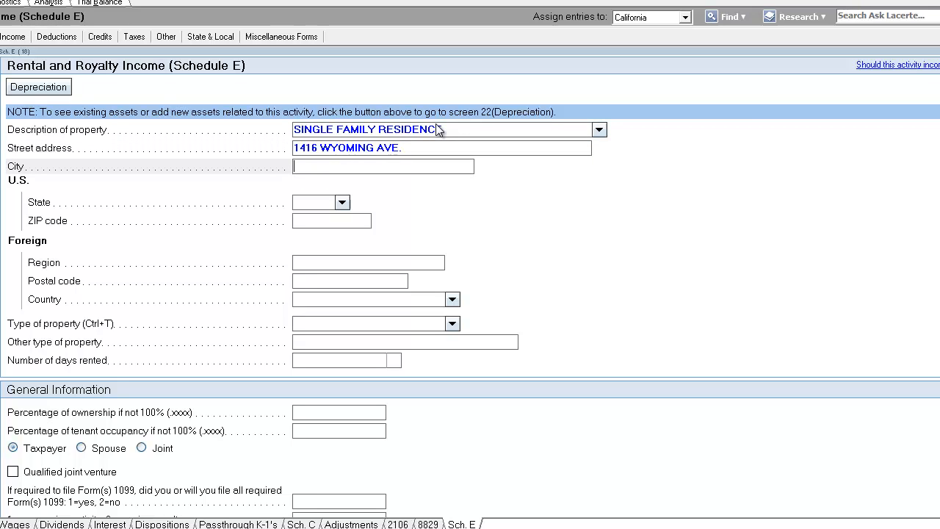
# Enter the rental property's city, state and ZIP code
pyautogui.write('JACKSON HOLE')
pyautogui.press('Tab')
pyautogui.write('WY')
pyautogui.press('Tab')
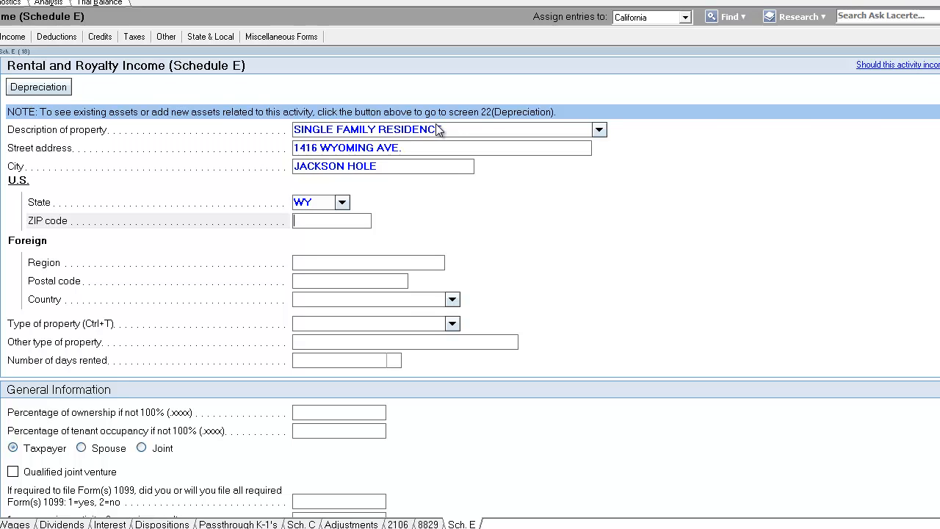
pyautogui.write('83001')
pyautogui.press('Tab')
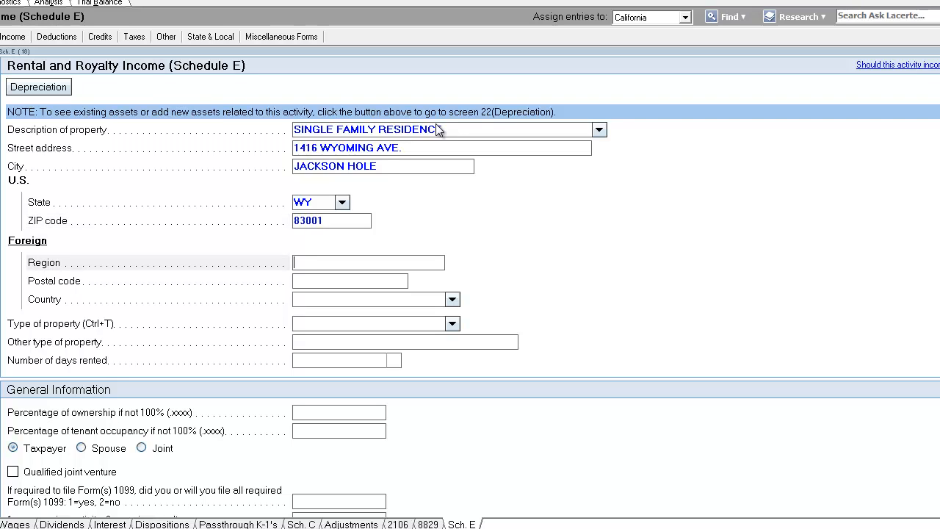
# Set the type of property to Single Family Residence
pyautogui.click(451, 324)
pyautogui.click(422, 340)
pyautogui.scroll(-3, 441, 342)
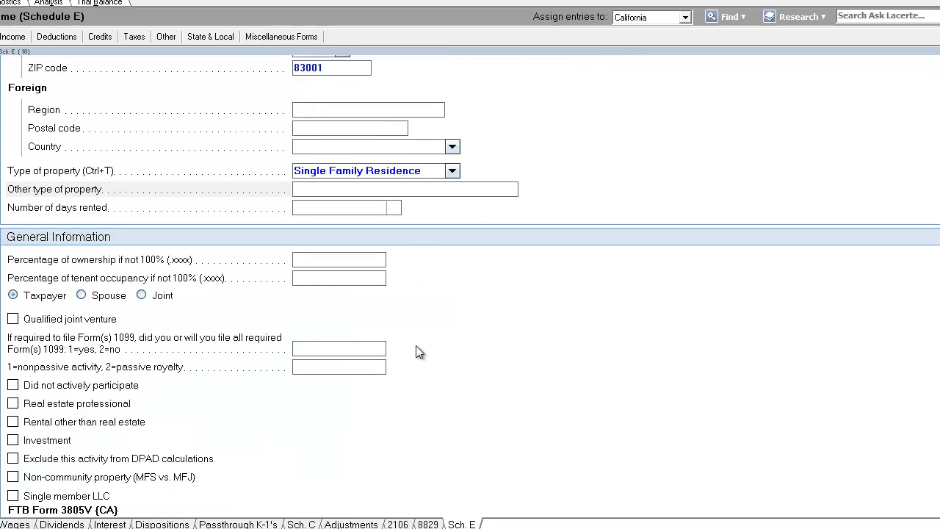
# Review the general information, FTB Form 3805V and days-rented fields for the rental
pyautogui.click(366, 262)
pyautogui.scroll(-4, 365, 261)
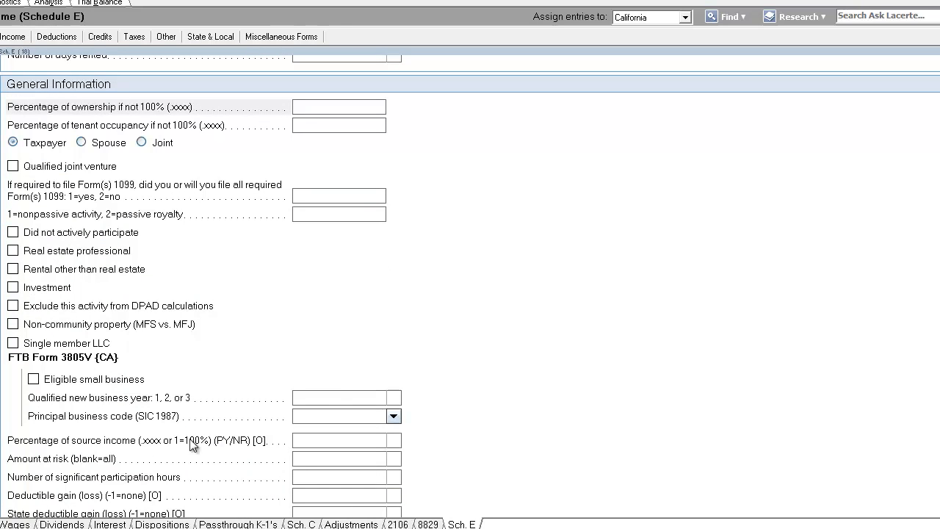
pyautogui.click(339, 397)
pyautogui.scroll(-4, 336, 400)
pyautogui.scroll(-2, 333, 399)
pyautogui.scroll(12, 333, 399)
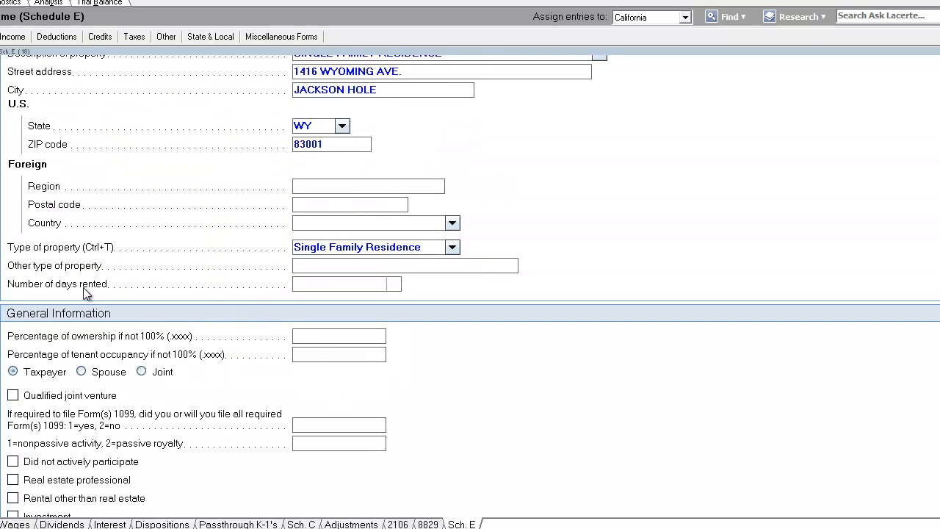
pyautogui.click(321, 288)
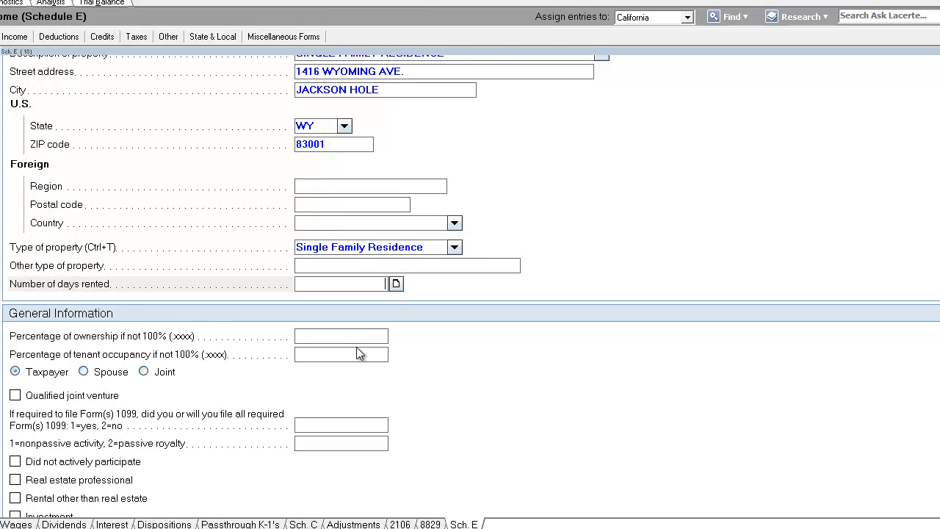
pyautogui.scroll(-2, 357, 349)
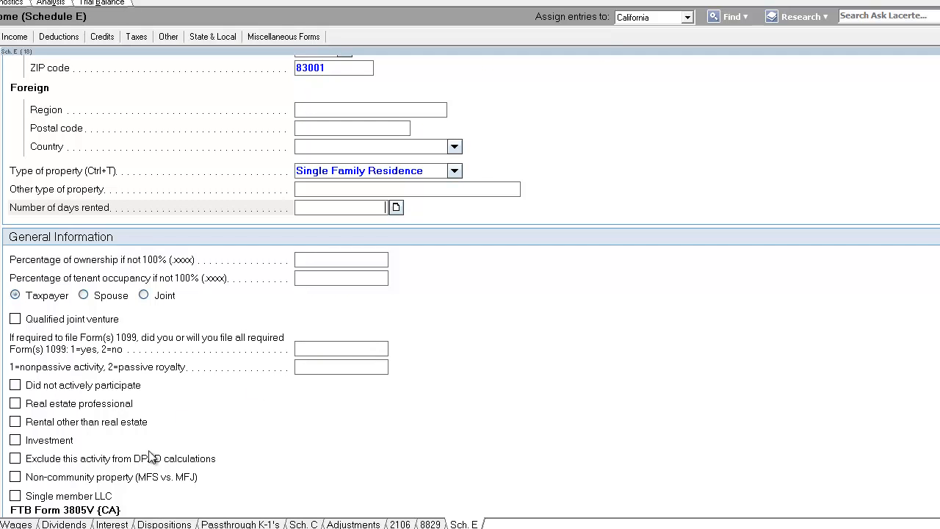
# Switch to the web browser and search for VACATION HOME RULES
pyautogui.moveTo(103, 525)
pyautogui.click(102, 500)
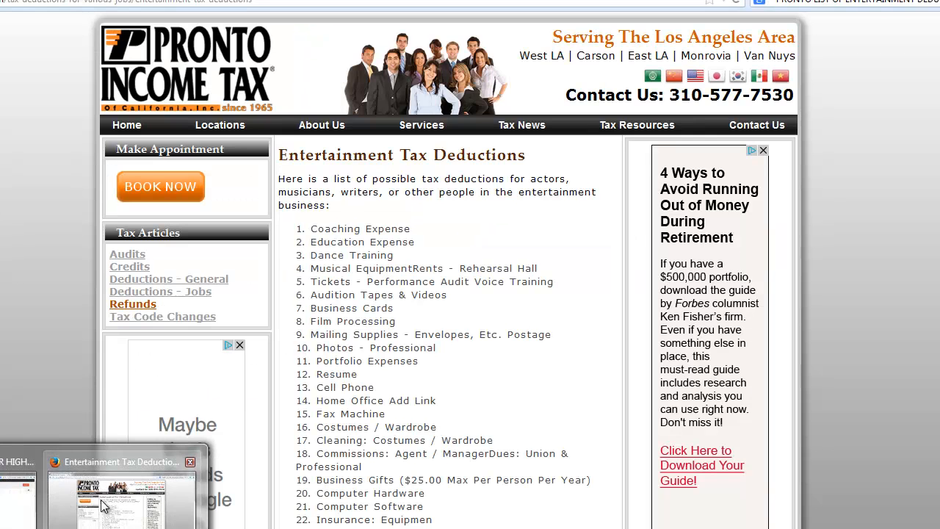
pyautogui.click(861, 3)
pyautogui.write('VACATION HOME RULES')
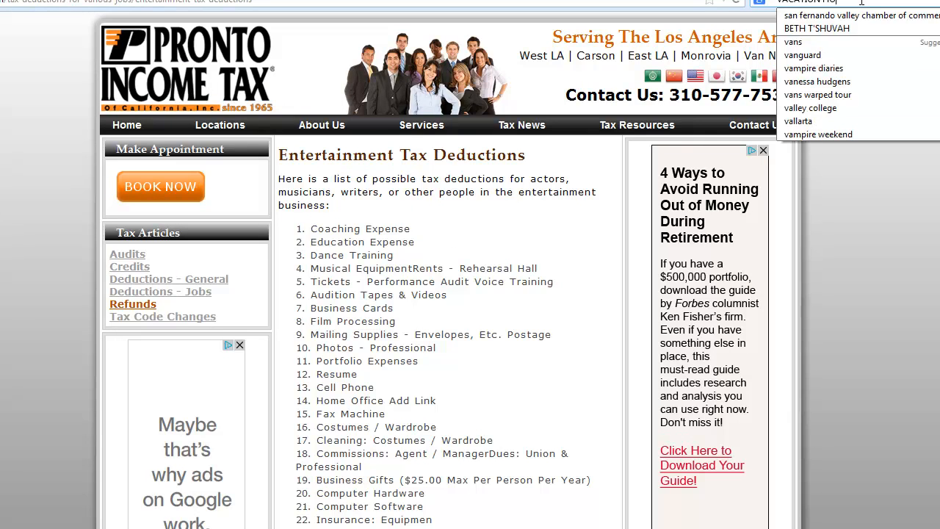
pyautogui.press('Return')
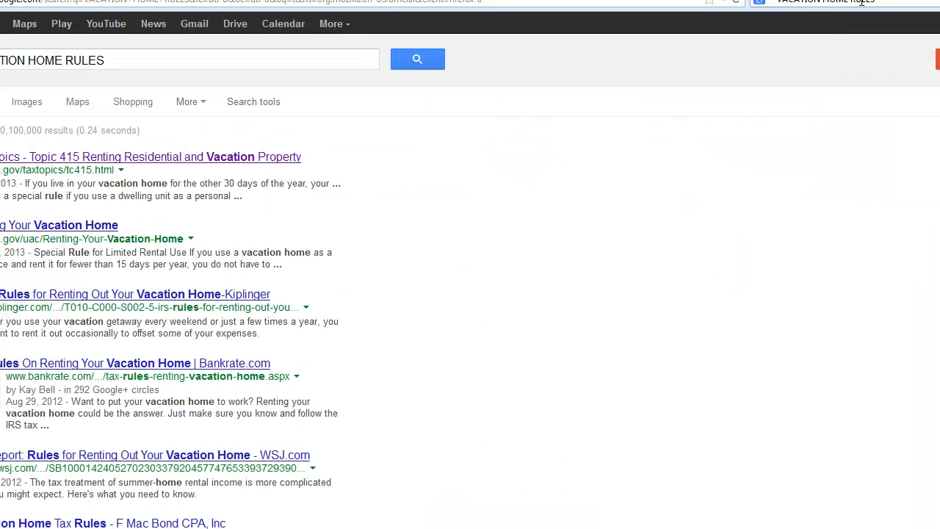
# Open the IRS Renting Your Vacation Home article and read its rental income reporting rules
pyautogui.click(74, 225)
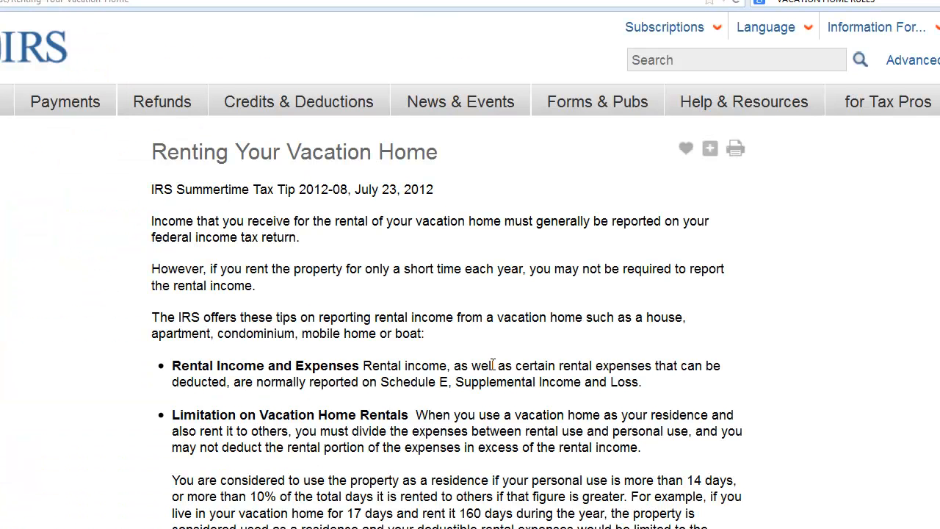
pyautogui.scroll(-3, 419, 251)
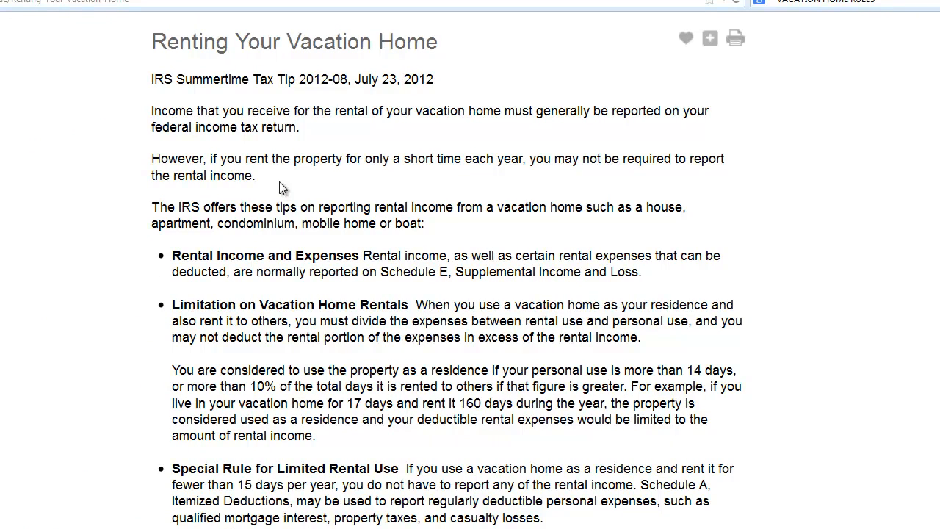
pyautogui.moveTo(278, 177); pyautogui.dragTo(210, 156)
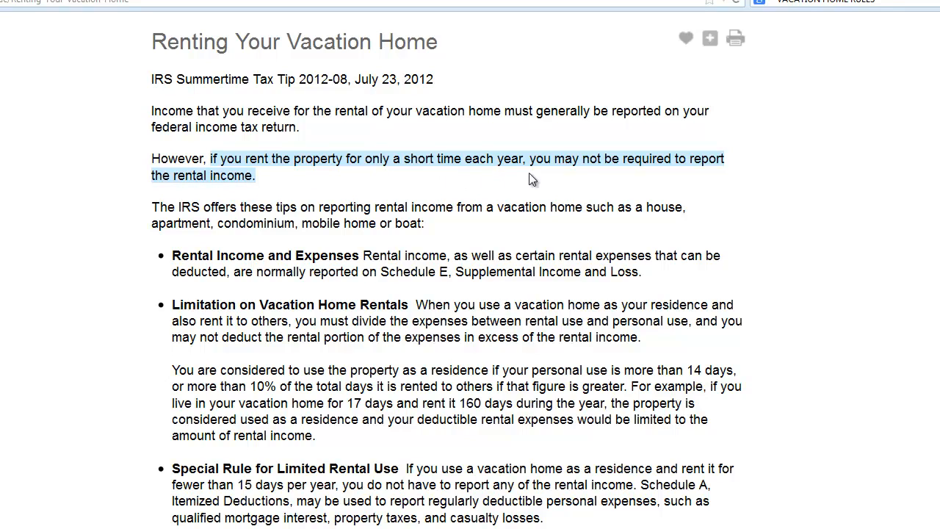
pyautogui.moveTo(370, 176); pyautogui.dragTo(531, 163)
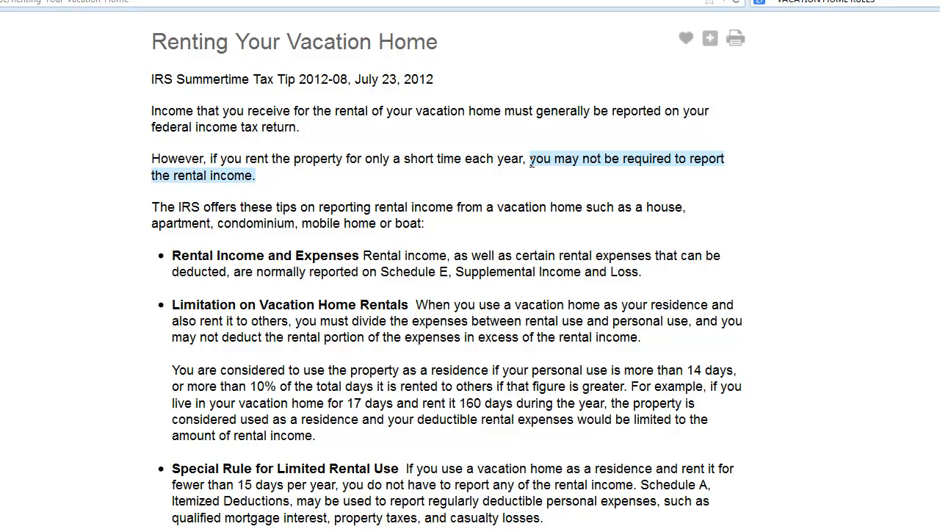
pyautogui.click(463, 204)
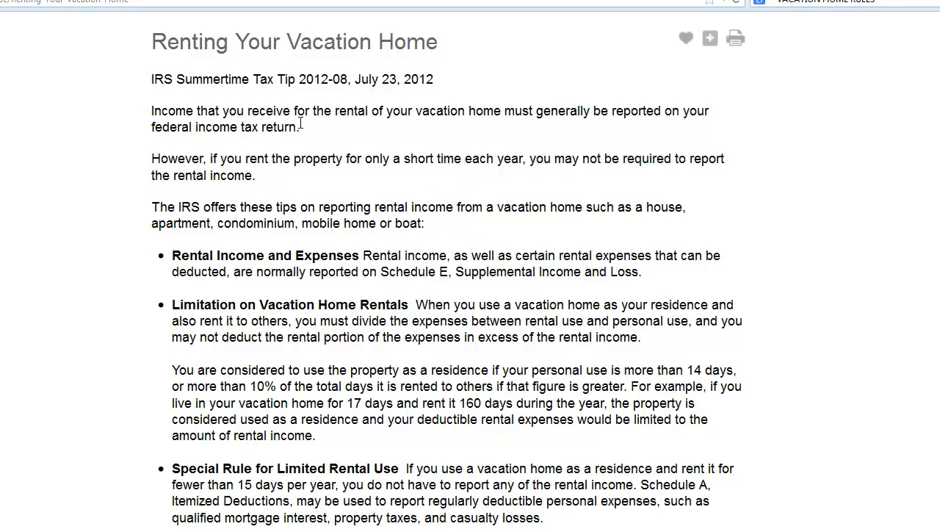
# Read the article's limitation on vacation home rentals and its special rule for limited rental use
pyautogui.scroll(-3, 442, 227)
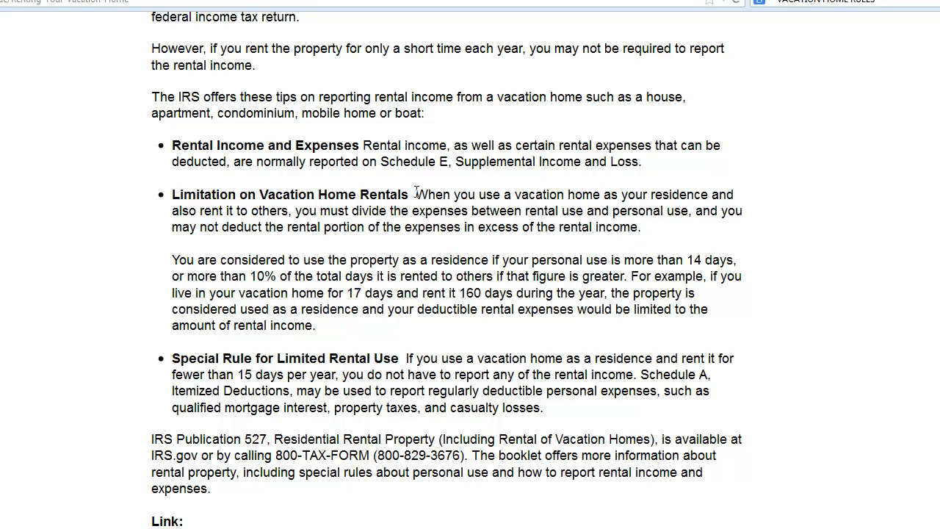
pyautogui.moveTo(415, 194); pyautogui.dragTo(642, 229)
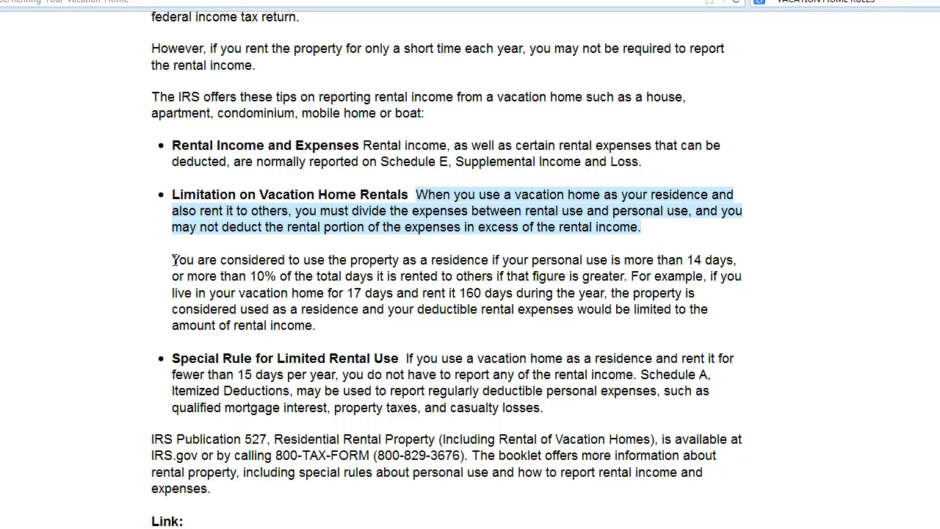
pyautogui.moveTo(173, 259); pyautogui.dragTo(629, 276)
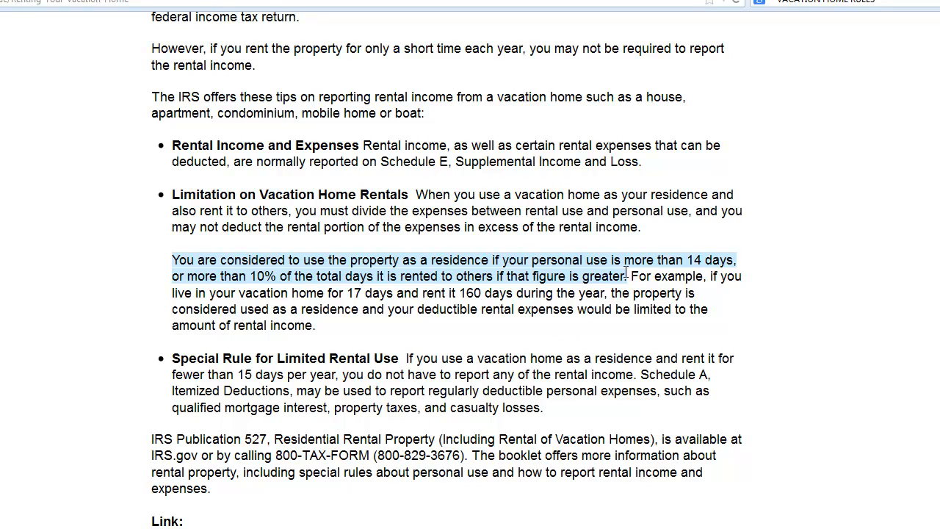
pyautogui.moveTo(633, 275); pyautogui.dragTo(639, 325)
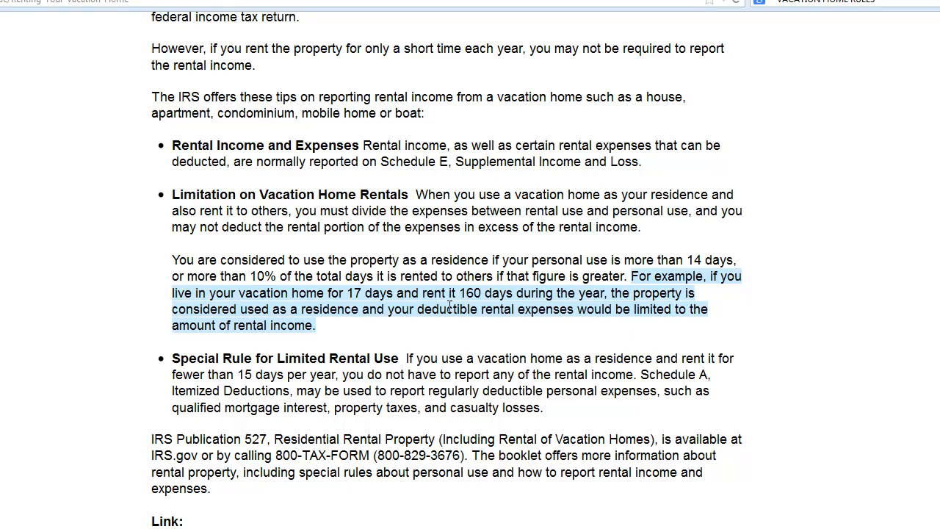
pyautogui.click(345, 293)
pyautogui.moveTo(345, 293); pyautogui.dragTo(482, 292)
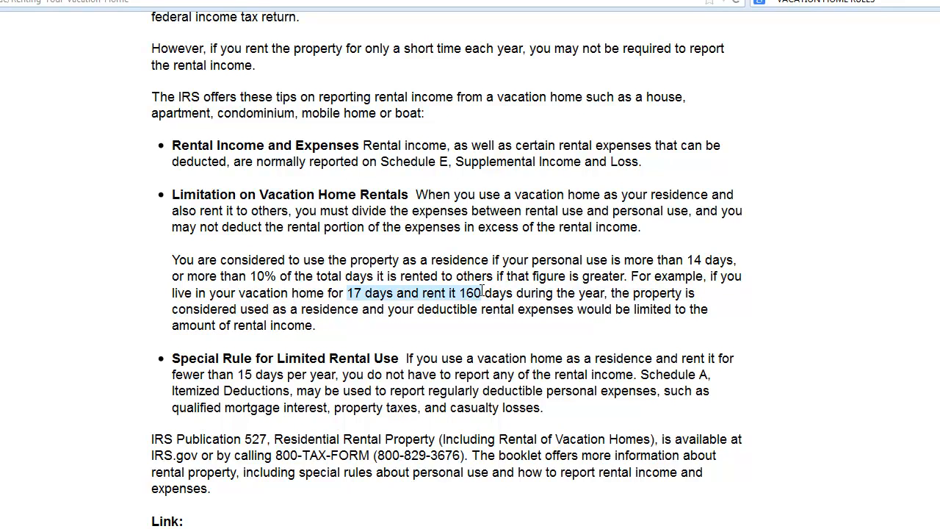
pyautogui.click(488, 338)
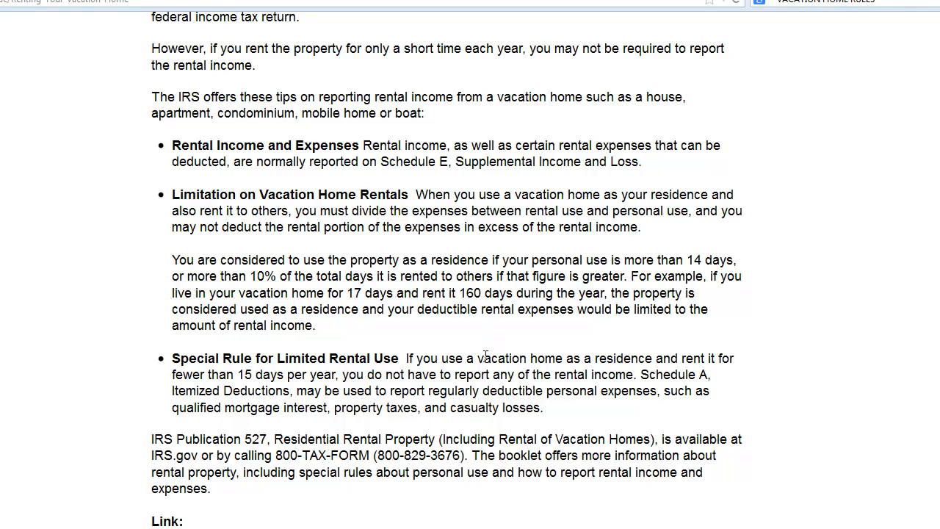
pyautogui.scroll(-3, 484, 356)
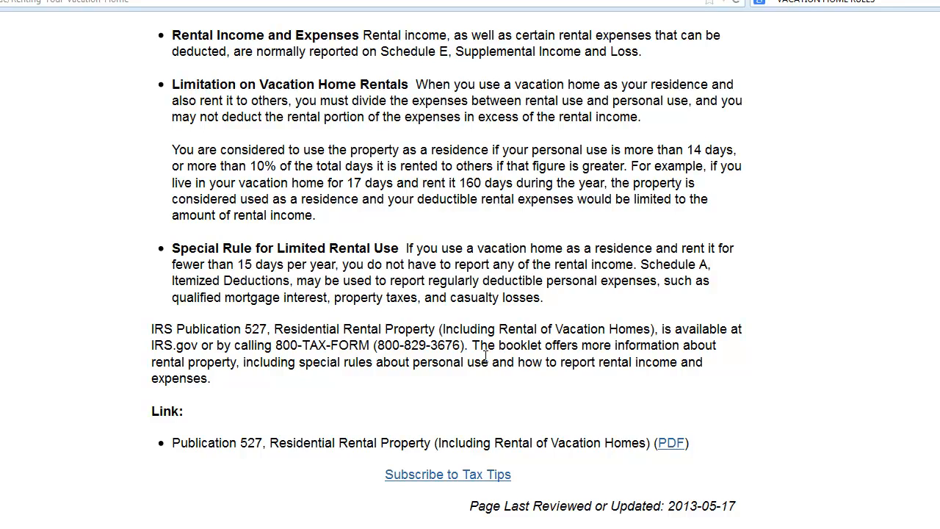
pyautogui.scroll(-3, 485, 356)
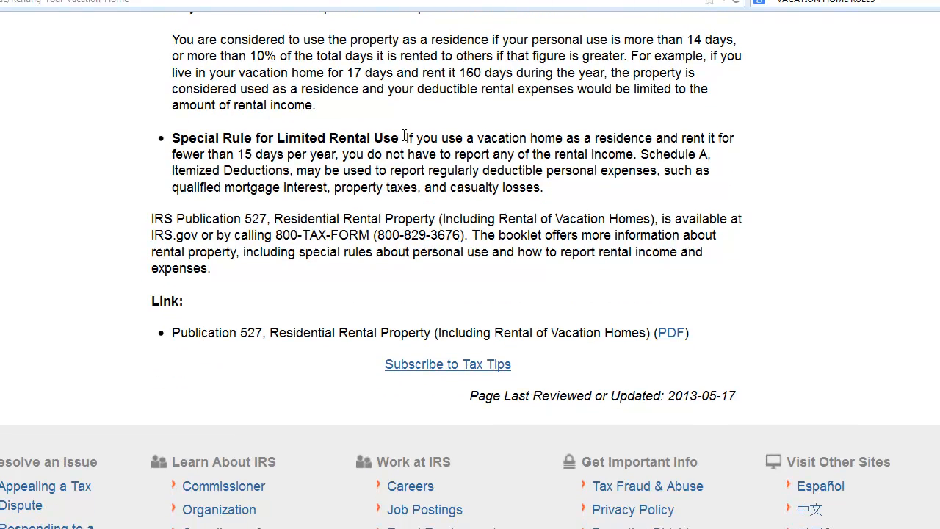
pyautogui.moveTo(405, 137); pyautogui.dragTo(578, 180)
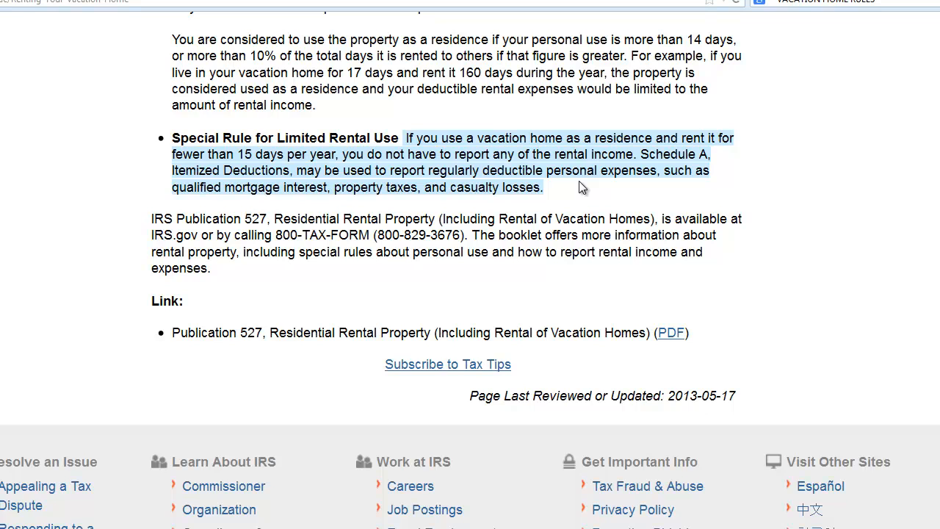
pyautogui.click(364, 306)
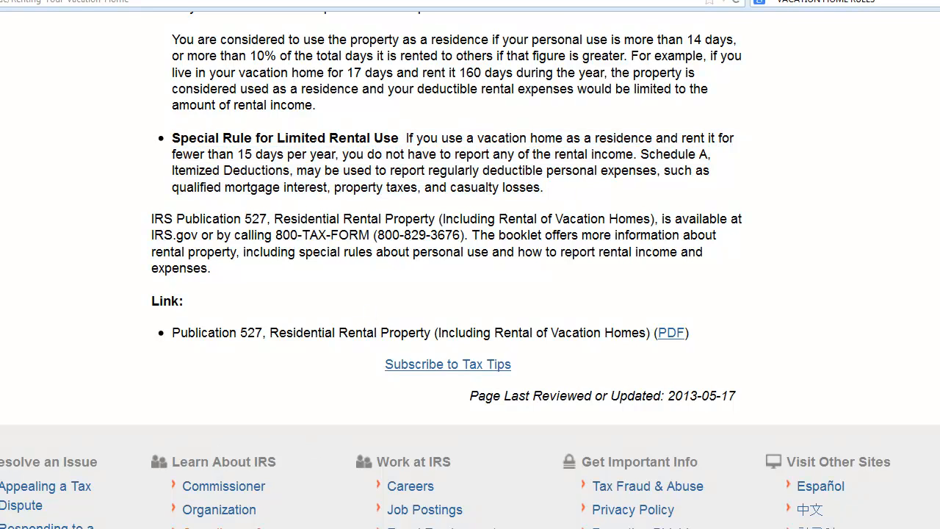
# Switch back to Lacerte and enter 200 as the number of days rented
pyautogui.hotkey('alt', 'Tab')
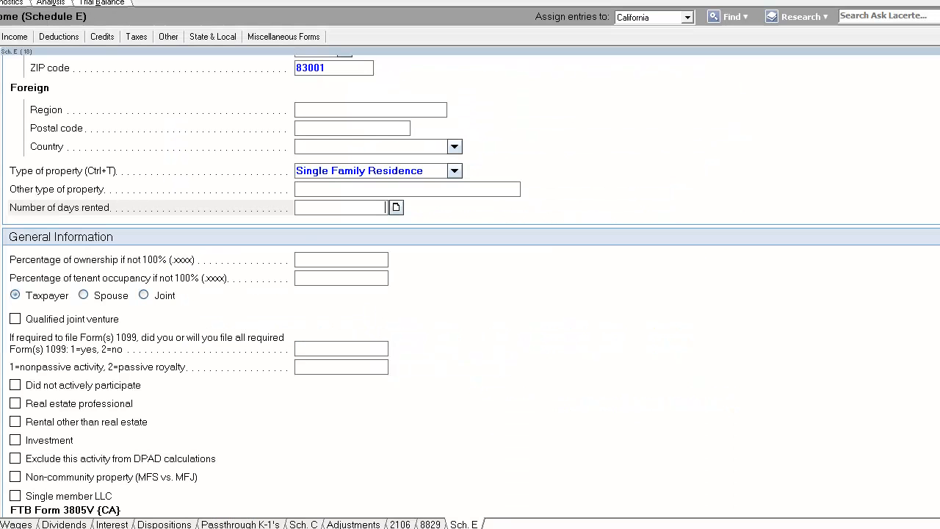
pyautogui.click(362, 190)
pyautogui.click(366, 204)
pyautogui.write('200')
pyautogui.press('Tab')
pyautogui.click(370, 283)
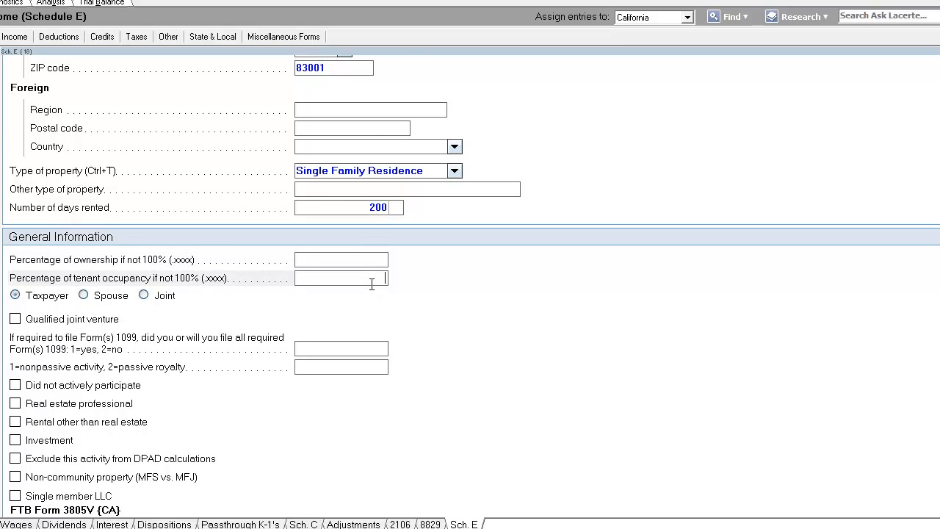
# Enter 34,000 as the rents or royalties received for the rental property
pyautogui.scroll(-2, 372, 286)
pyautogui.scroll(-2, 371, 284)
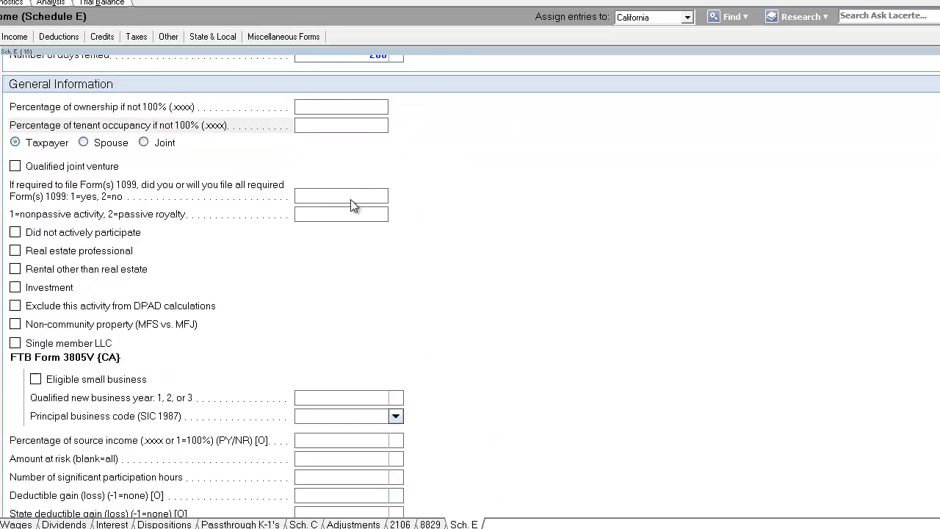
pyautogui.scroll(5, 352, 204)
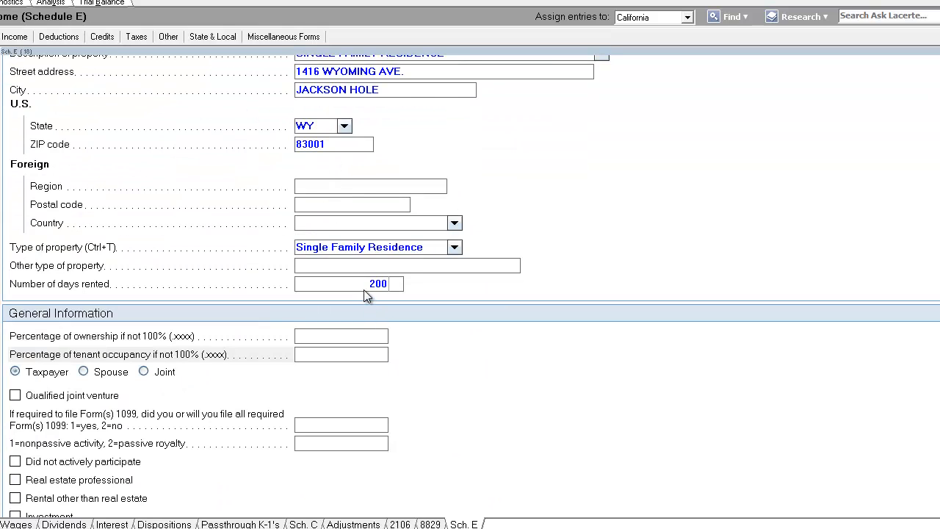
pyautogui.click(367, 287)
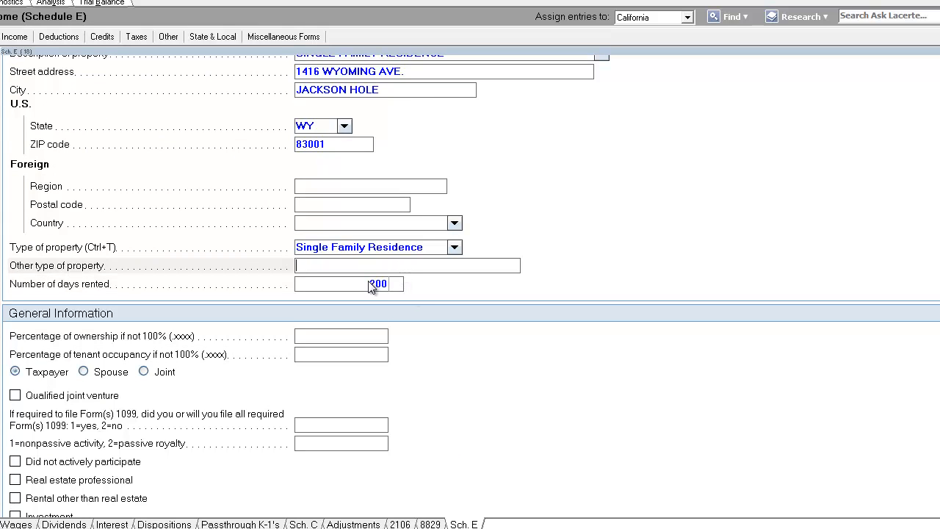
pyautogui.click(364, 282)
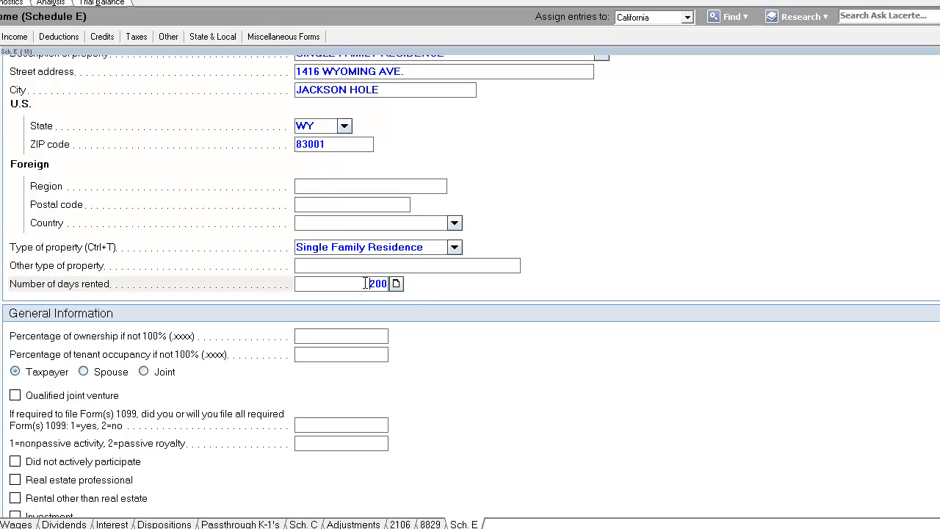
pyautogui.scroll(-3, 365, 283)
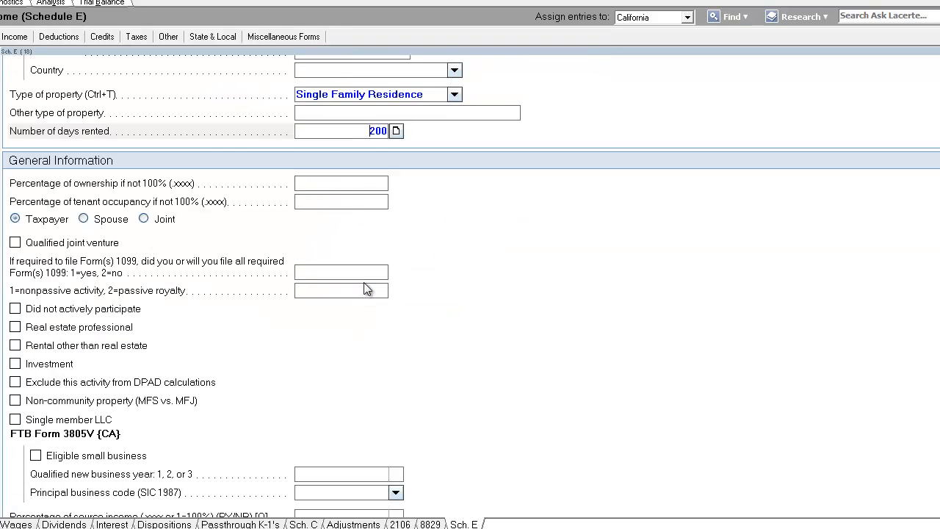
pyautogui.press('Tab')
pyautogui.click(361, 201)
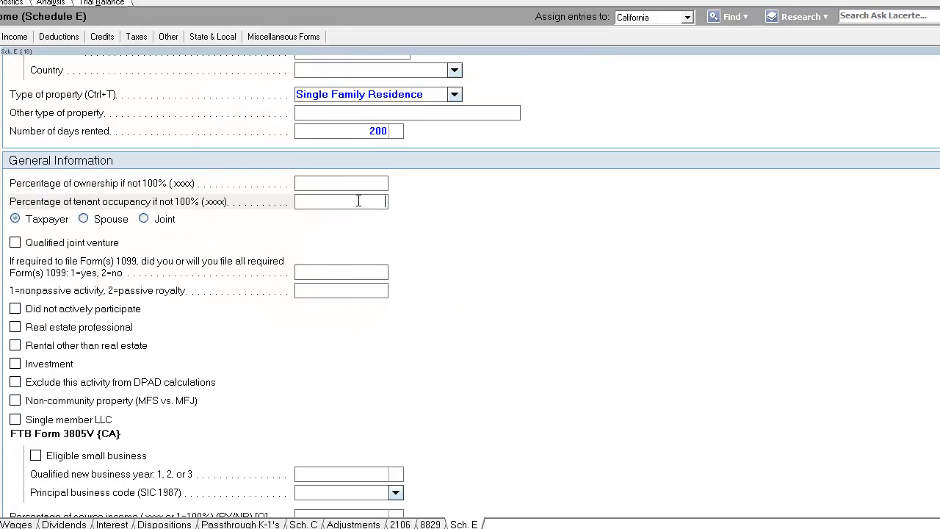
pyautogui.click(342, 273)
pyautogui.scroll(-3, 344, 274)
pyautogui.scroll(-4, 344, 276)
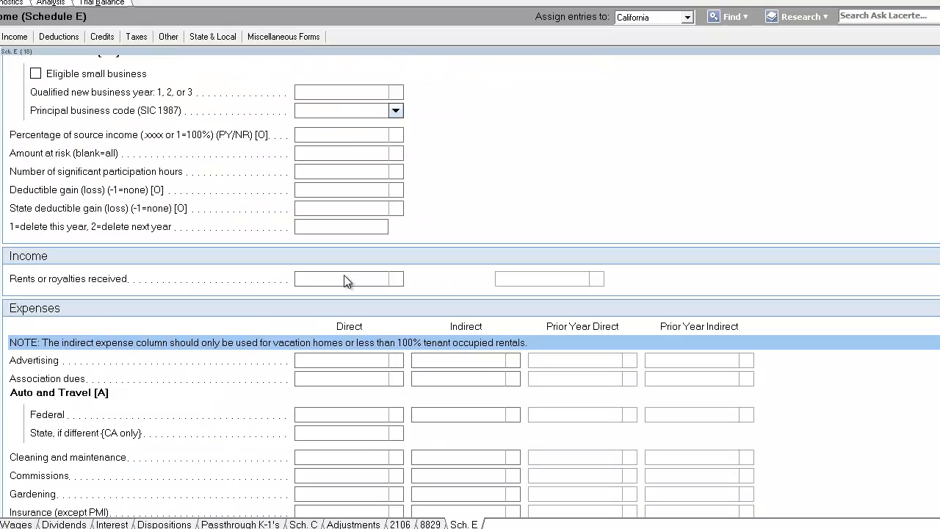
pyautogui.click(345, 279)
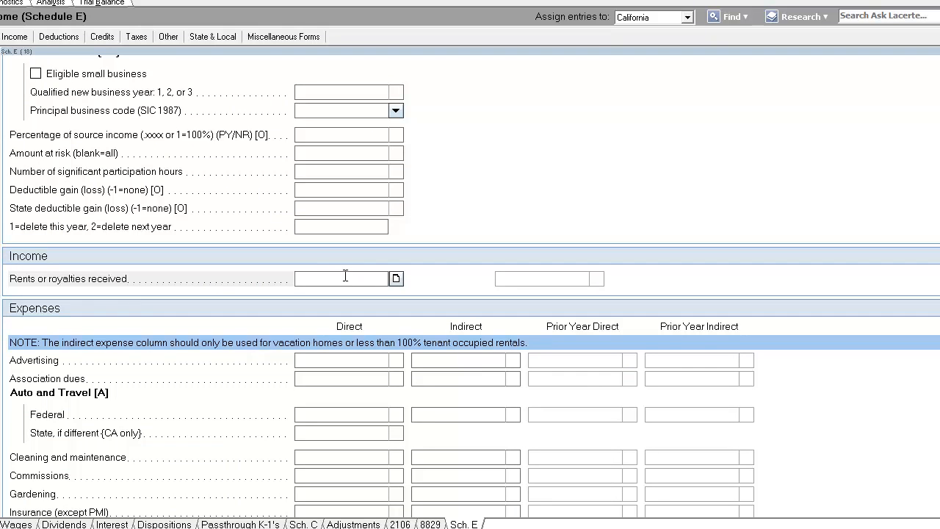
pyautogui.scroll(-3, 345, 276)
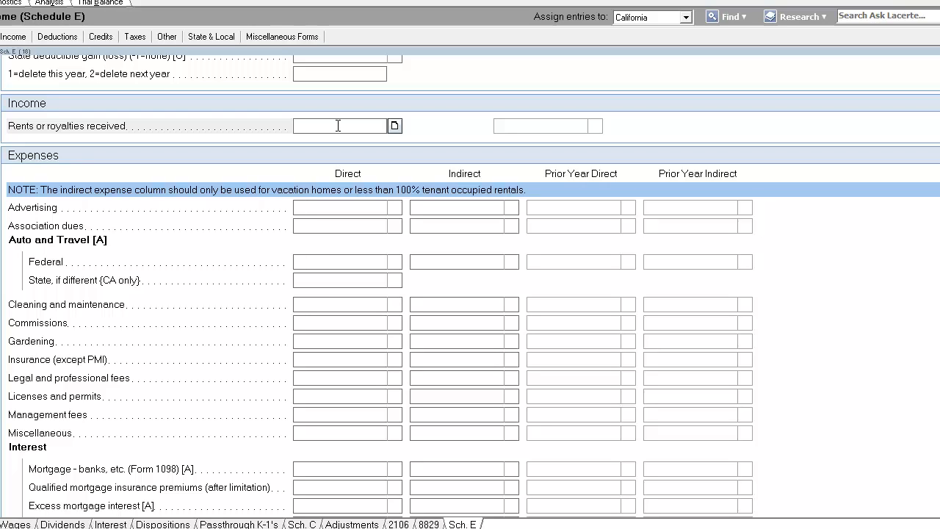
pyautogui.write('34000')
pyautogui.press('Return')
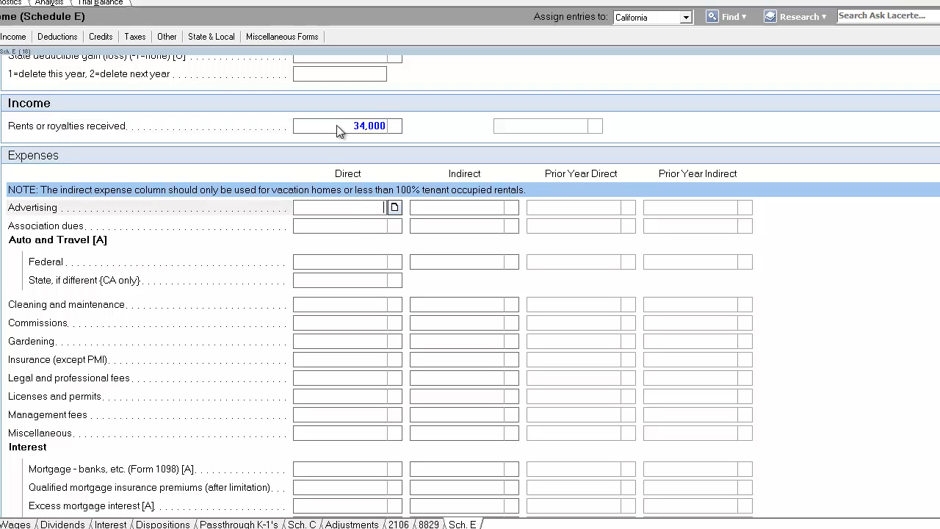
# Enter 18,275 as the direct association dues expense
pyautogui.click(351, 225)
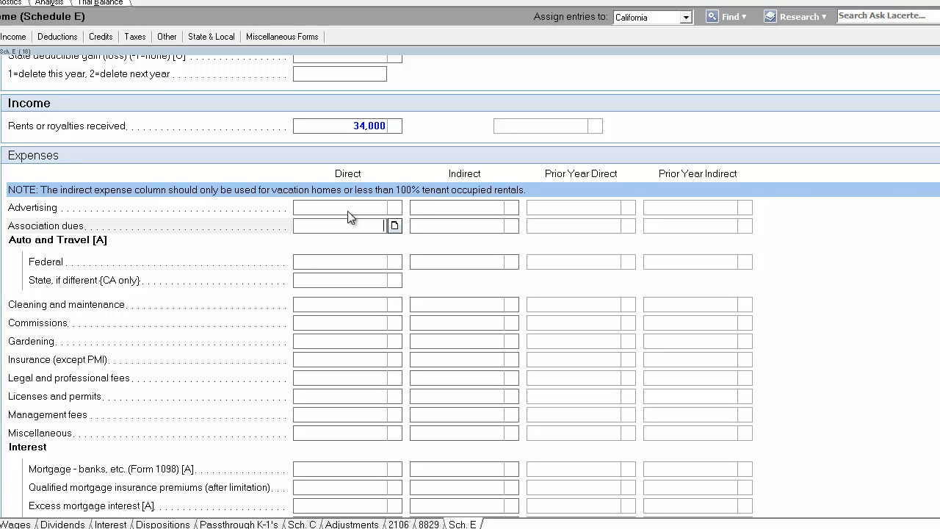
pyautogui.write('18275')
pyautogui.press('Return')
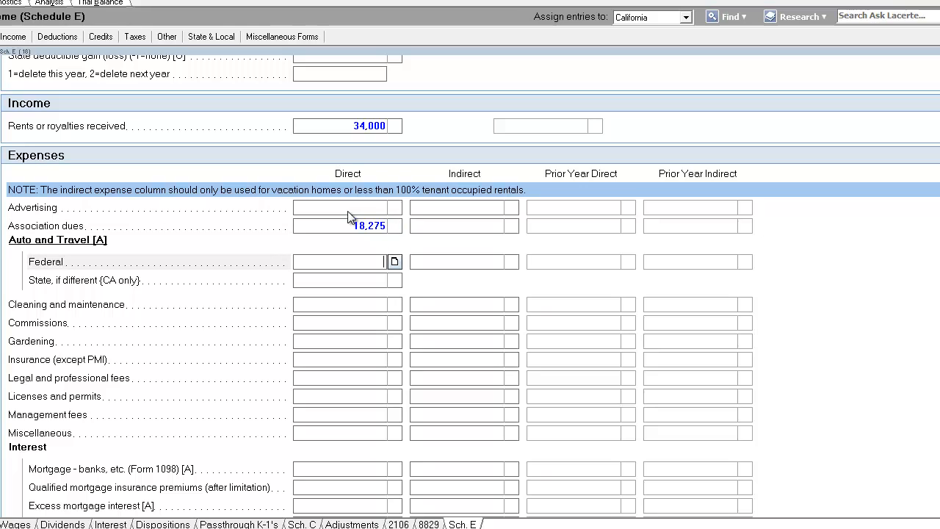
# Add a direct other expense described as TRAVEL for 1,254
pyautogui.scroll(-5, 345, 365)
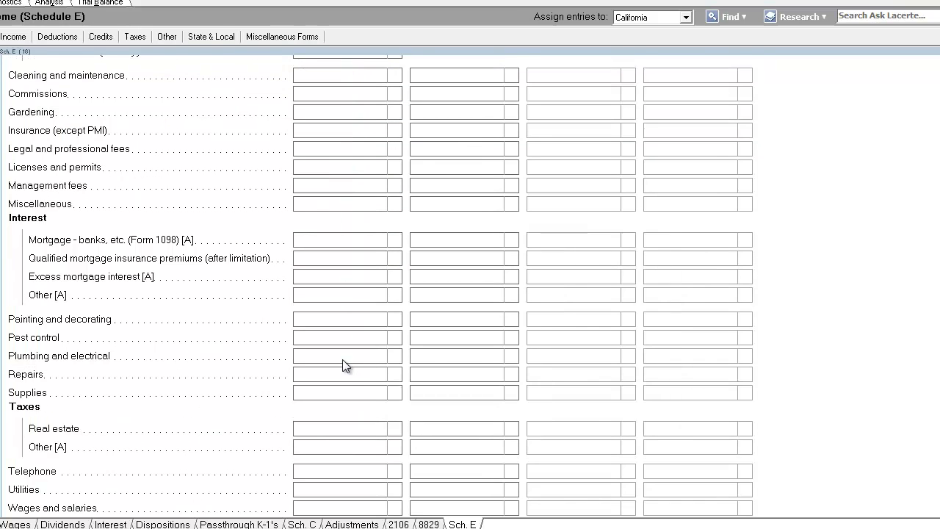
pyautogui.scroll(-3, 345, 365)
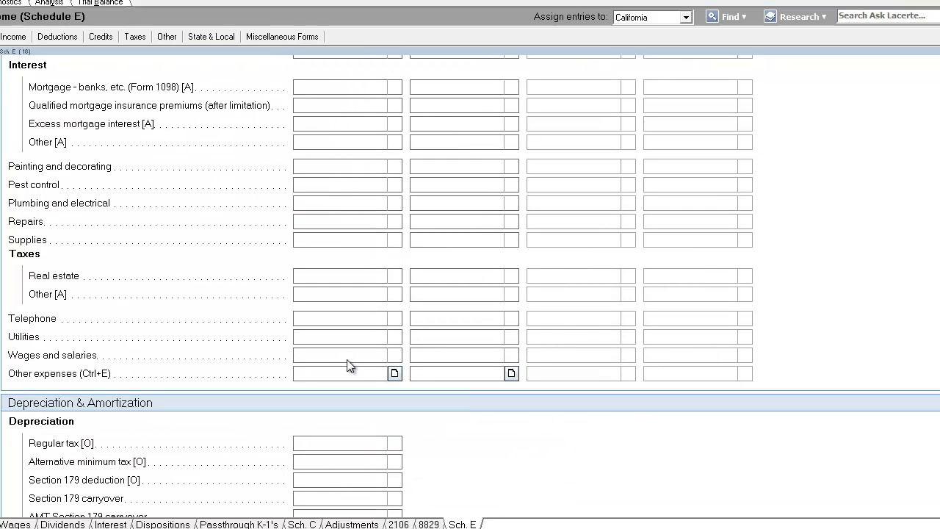
pyautogui.click(393, 375)
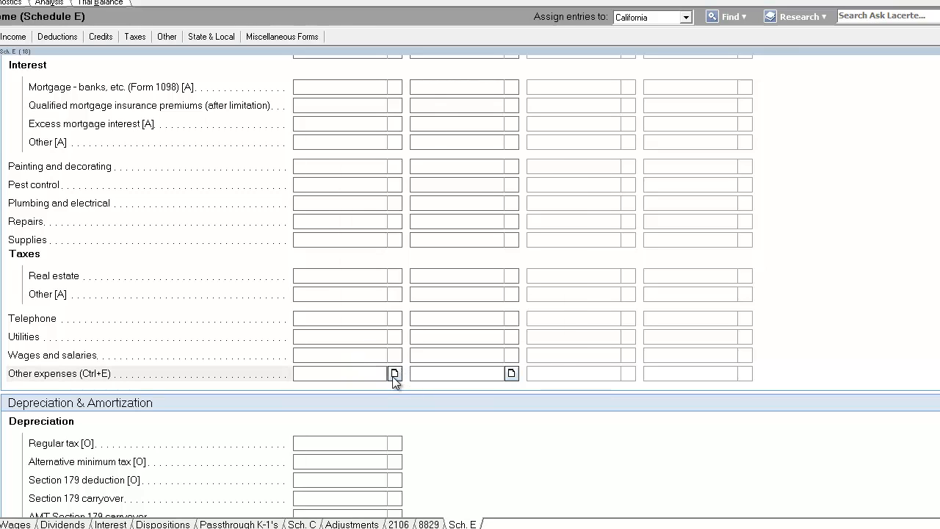
pyautogui.write('TRAVEL')
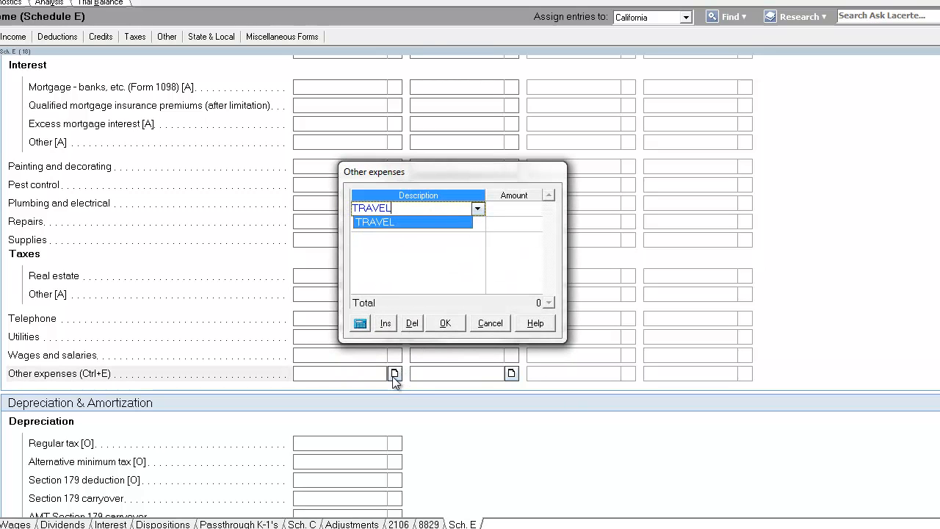
pyautogui.press('Tab')
pyautogui.write('1254')
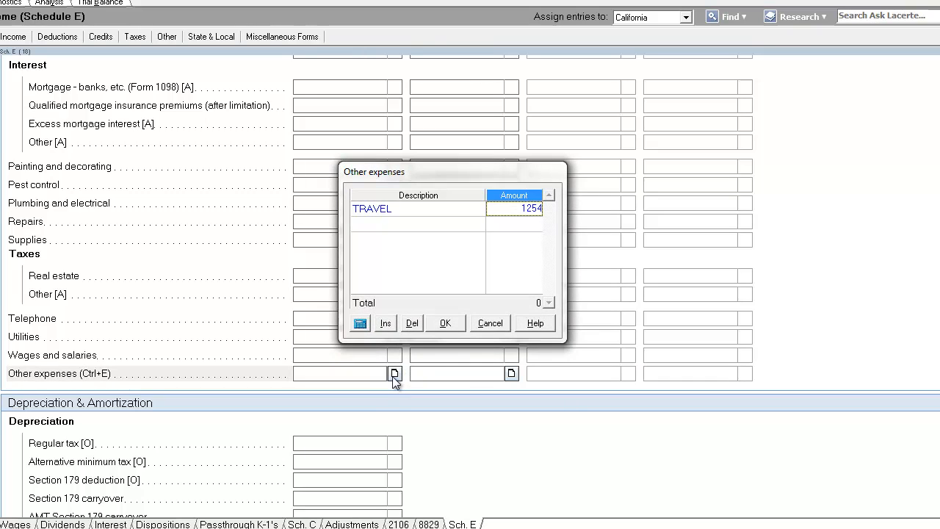
pyautogui.press('Return')
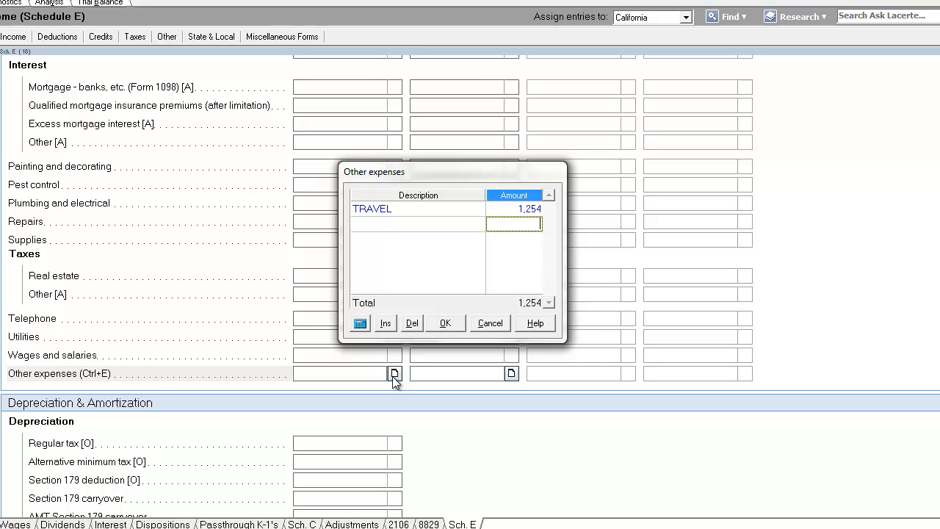
pyautogui.press('Up')
pyautogui.click(436, 323)
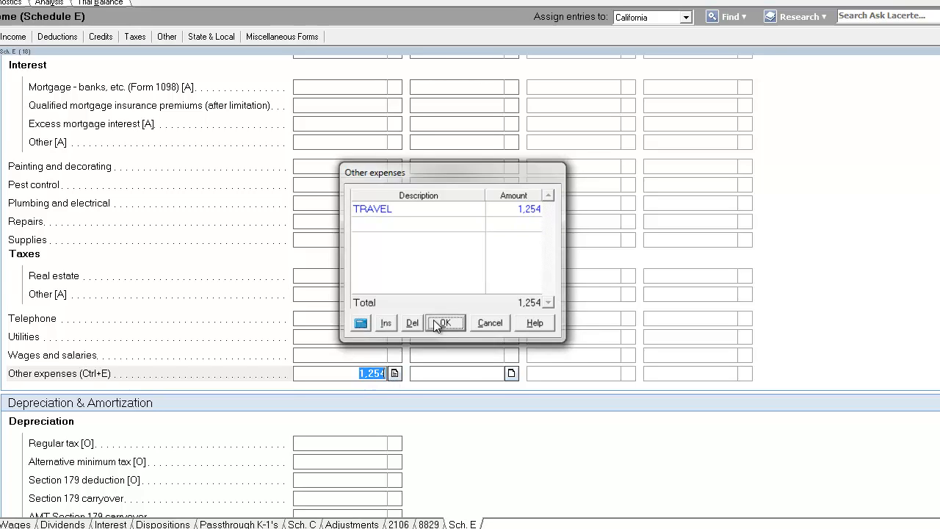
# Enter 1,258 as the direct insurance (except PMI) expense
pyautogui.scroll(4, 423, 332)
pyautogui.scroll(-4, 318, 280)
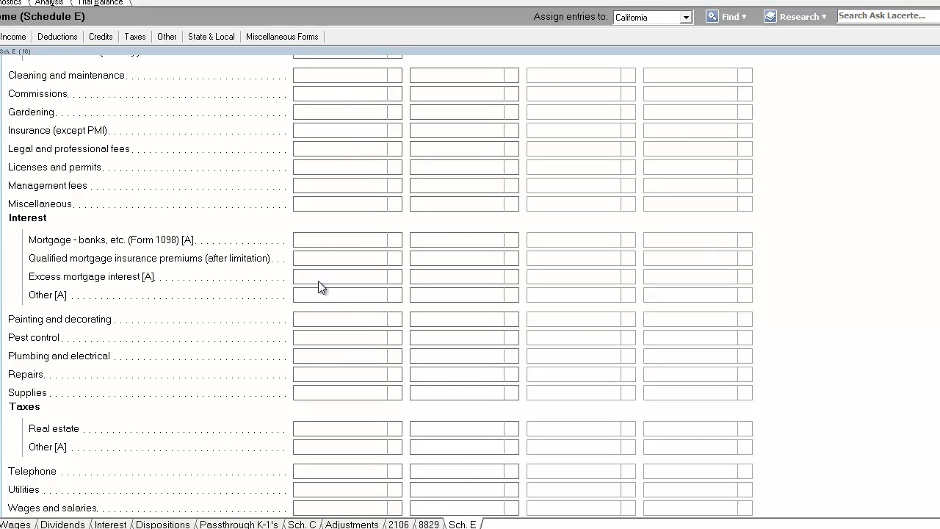
pyautogui.click(326, 128)
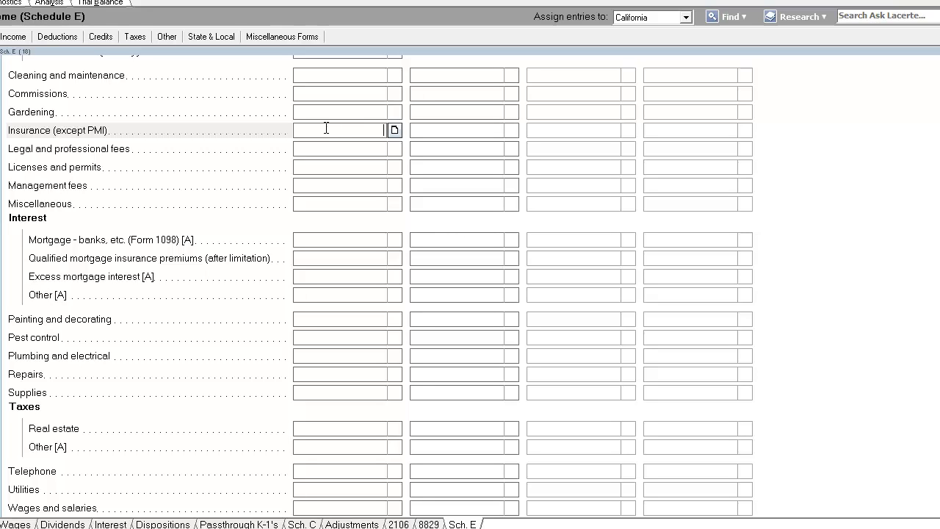
pyautogui.write('1258')
pyautogui.press('Return')
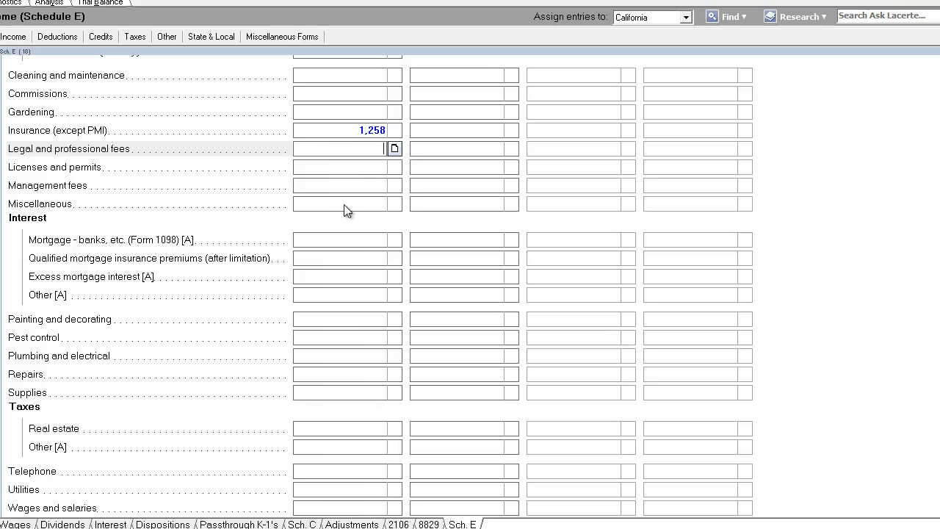
pyautogui.click(359, 167)
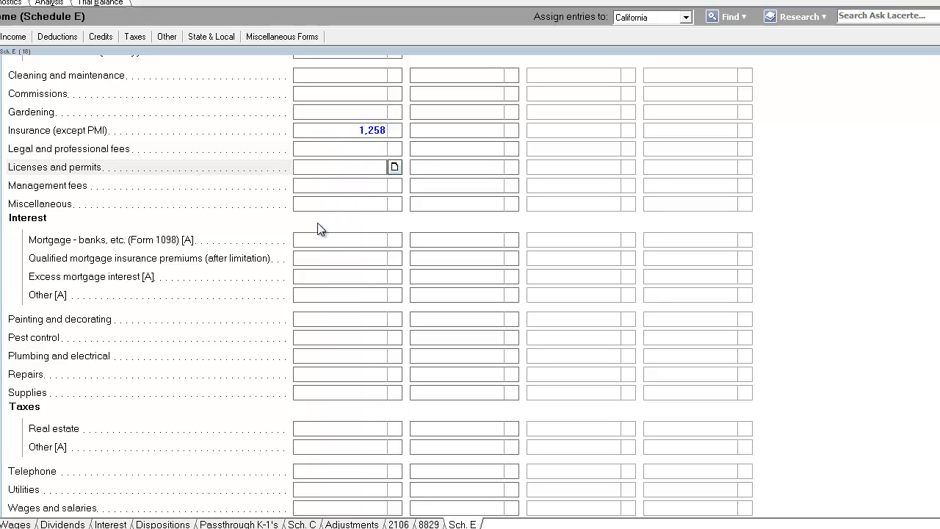
# Enter 200 as the legal and professional fees for the rental property
pyautogui.click(318, 147)
pyautogui.write('200')
pyautogui.press('Return')
# Enter 1,295 as the real estate taxes for the rental property
pyautogui.click(351, 188)
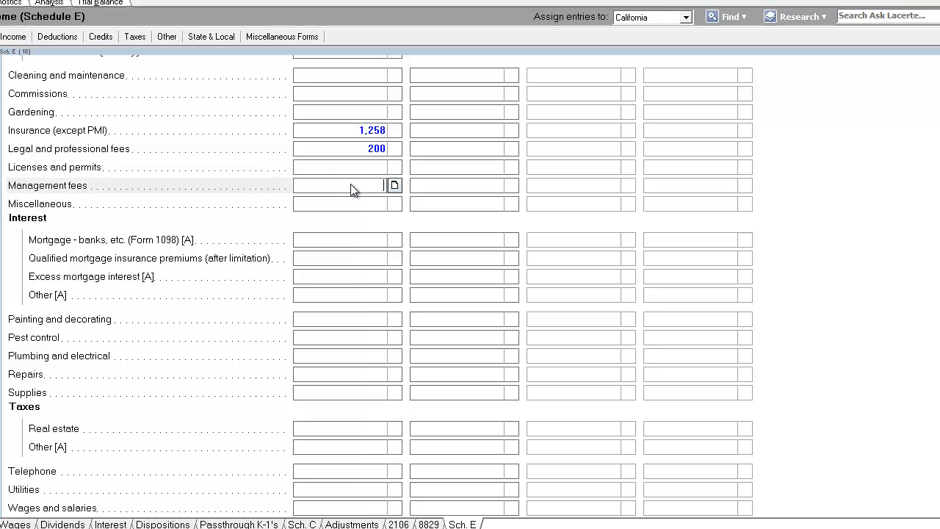
pyautogui.click(359, 238)
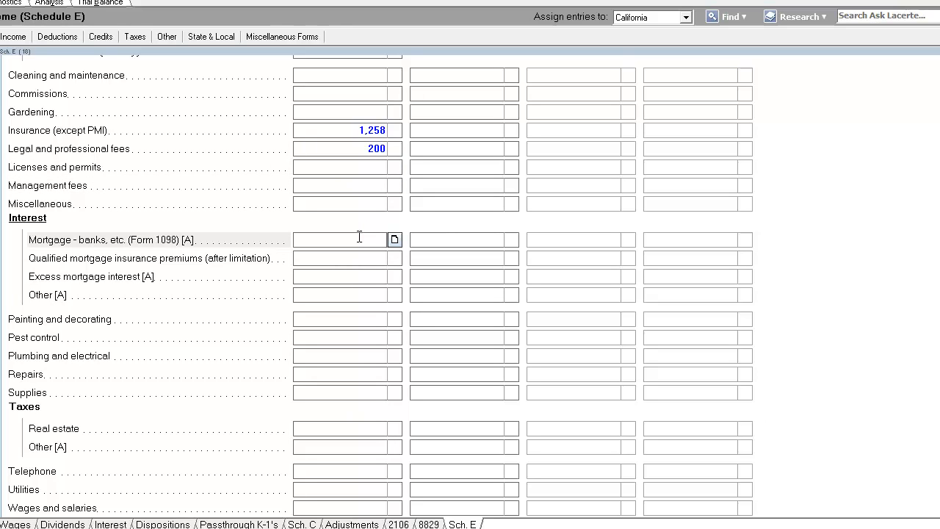
pyautogui.scroll(-3, 359, 237)
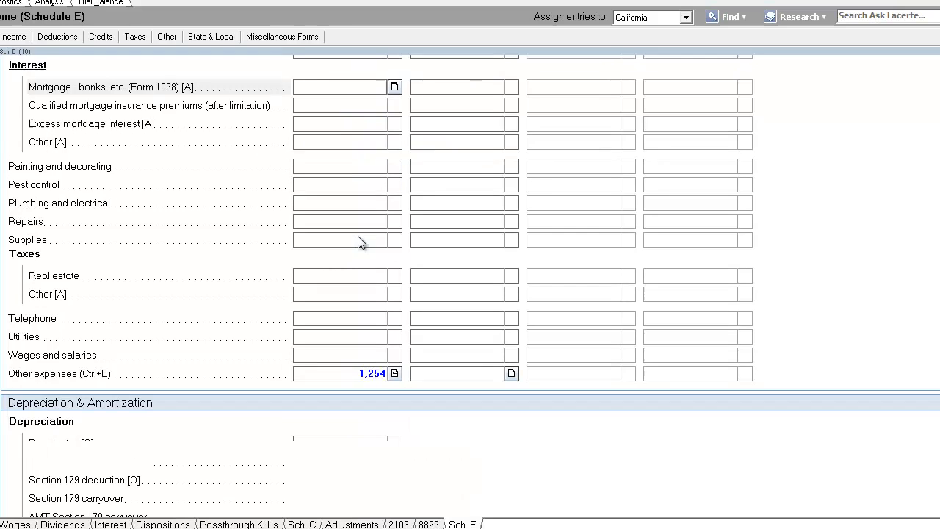
pyautogui.click(337, 198)
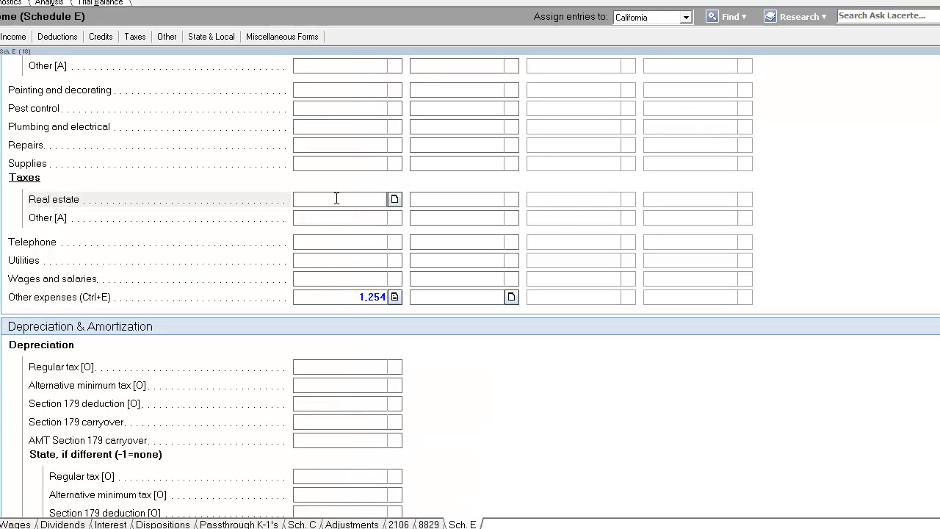
pyautogui.write('1,2')
pyautogui.write('95')
pyautogui.press('Return')
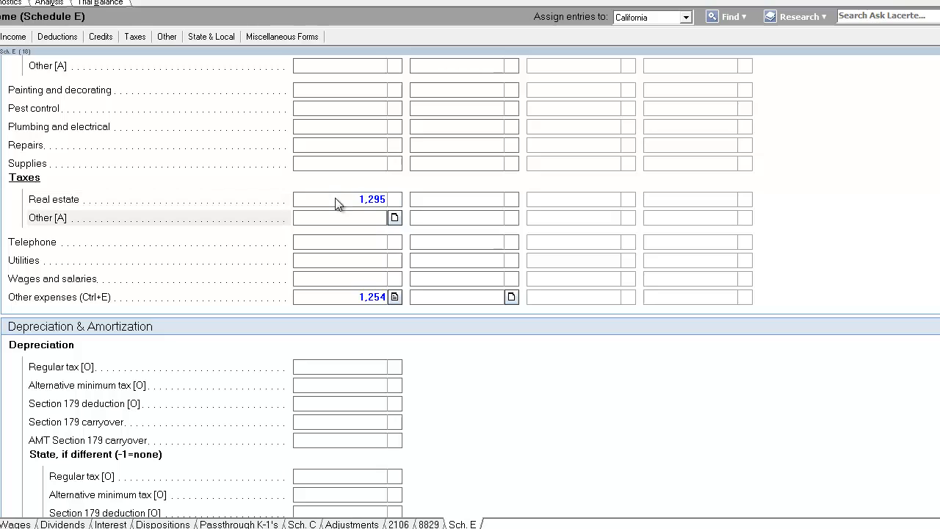
# Enter 529 as the repairs expense for the rental property
pyautogui.click(349, 132)
pyautogui.click(350, 143)
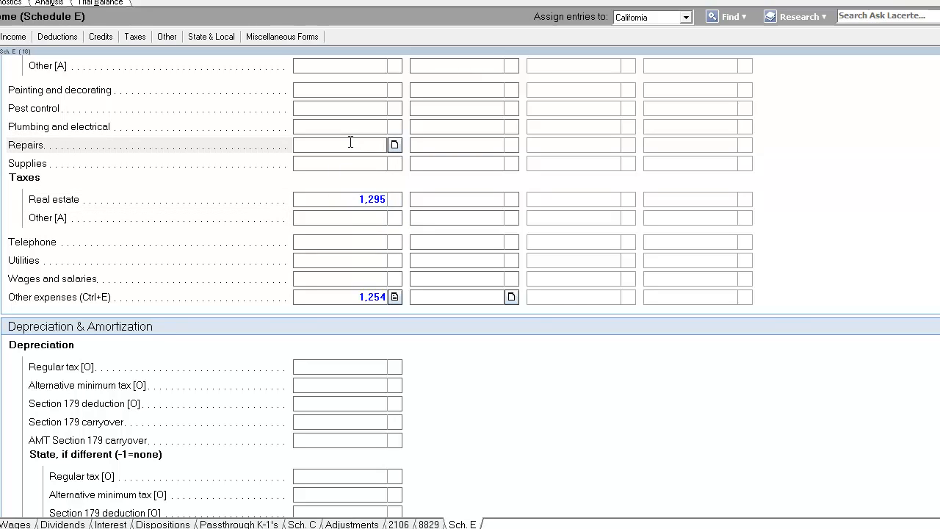
pyautogui.write('529')
pyautogui.press('Return')
# Switch to the form view and review the Schedule E rental income and expense lines
pyautogui.click(348, 144)
pyautogui.click(1, 2)
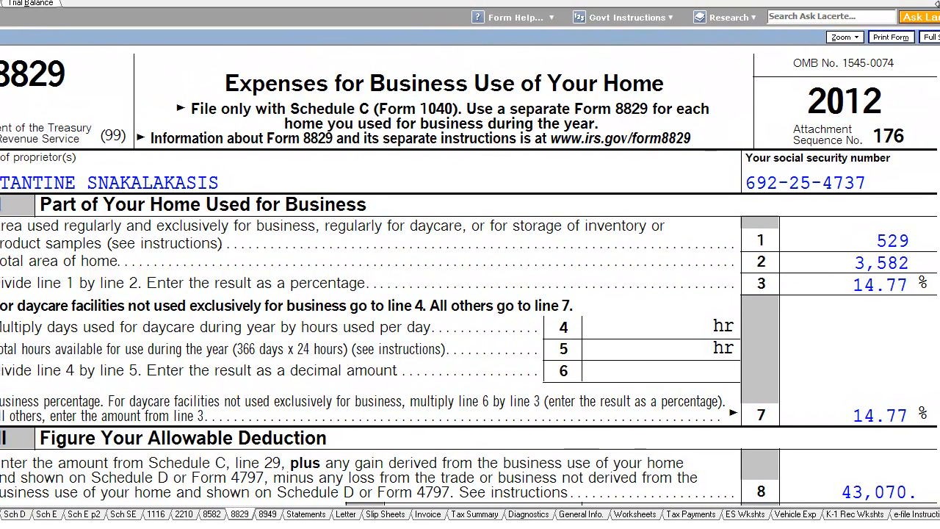
pyautogui.click(59, 515)
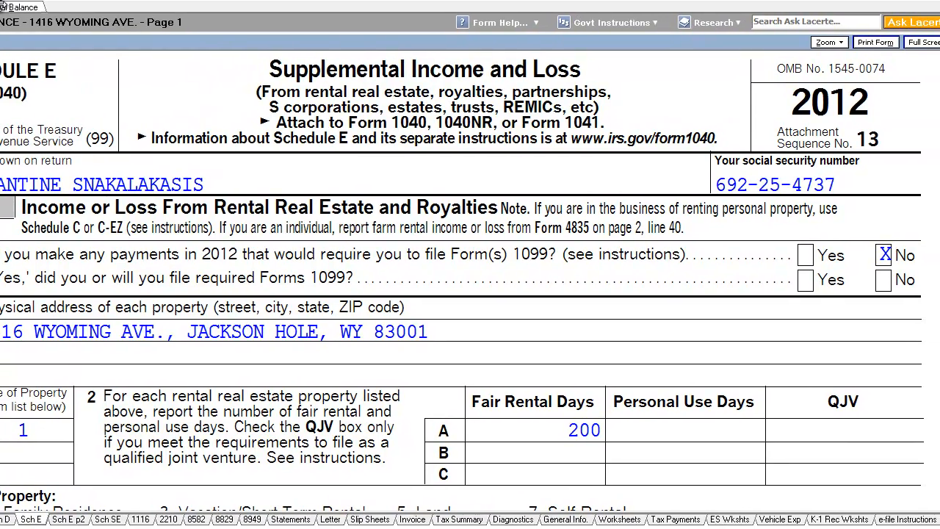
pyautogui.scroll(-5, 926, 125)
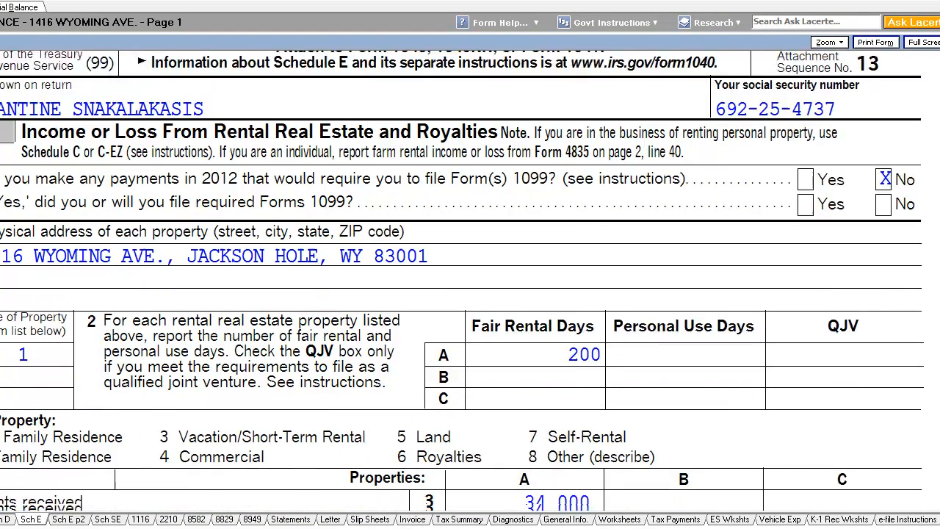
pyautogui.scroll(-2, 598, 192)
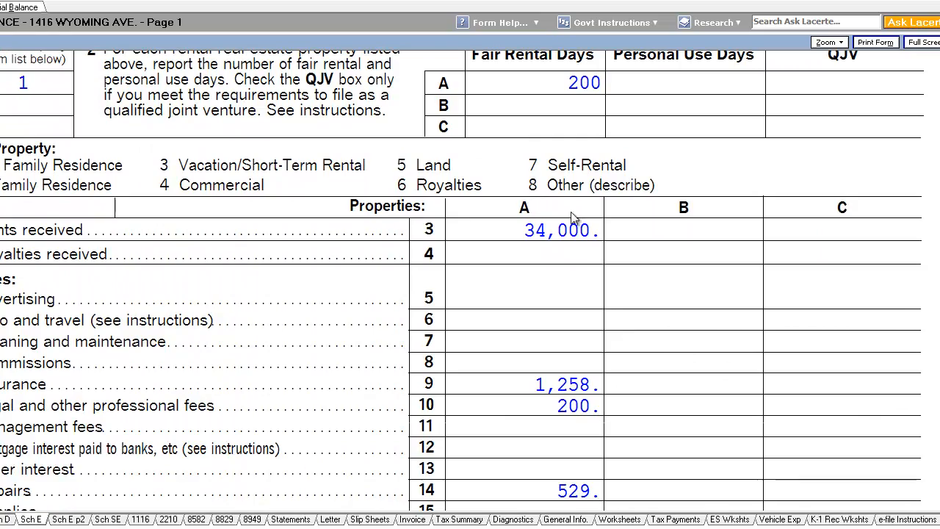
pyautogui.scroll(-2, 716, 176)
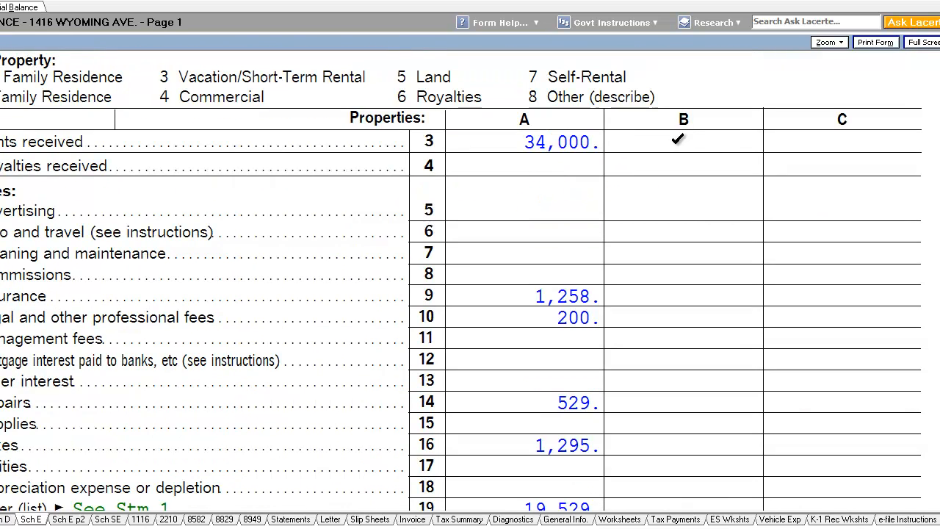
pyautogui.scroll(5, 675, 140)
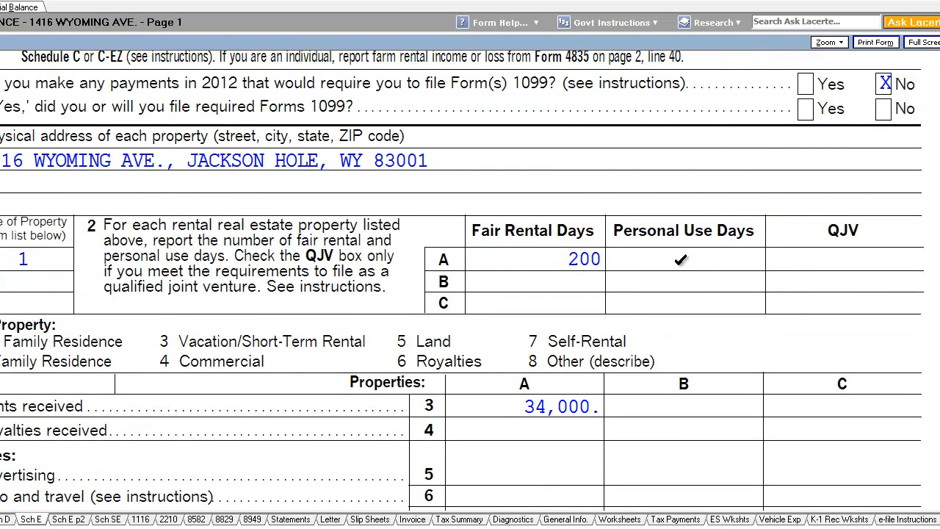
# Jump from the form to the personal use days input and enter 7 days of personal use
pyautogui.rightClick(679, 262)
pyautogui.click(676, 258)
pyautogui.rightClick(676, 258)
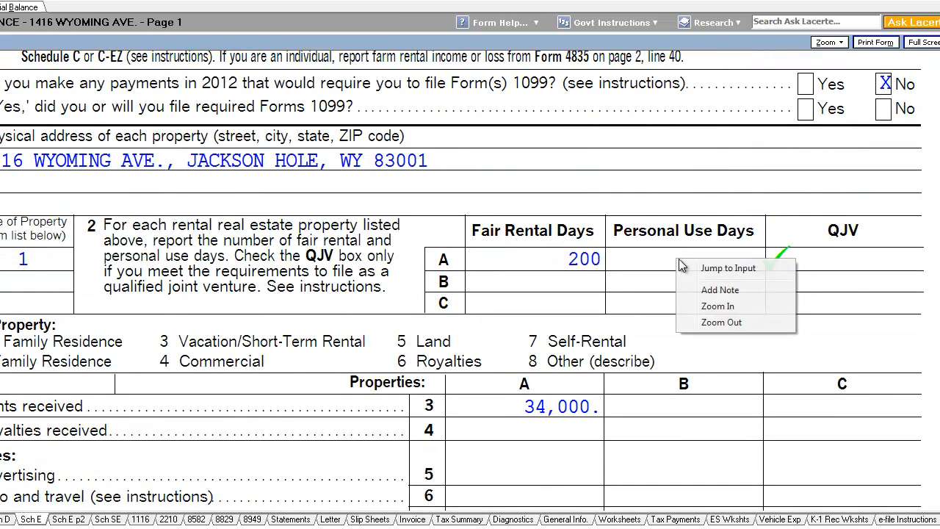
pyautogui.click(703, 268)
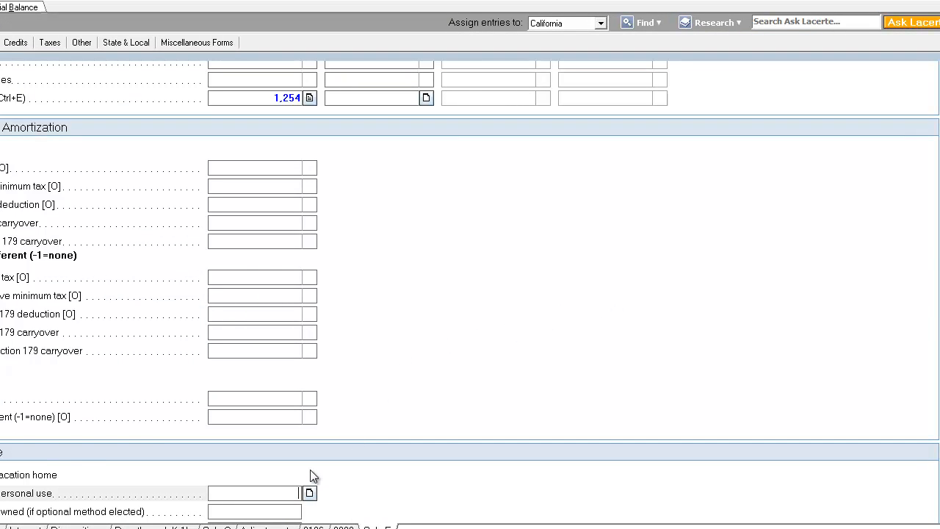
pyautogui.scroll(-2, 309, 475)
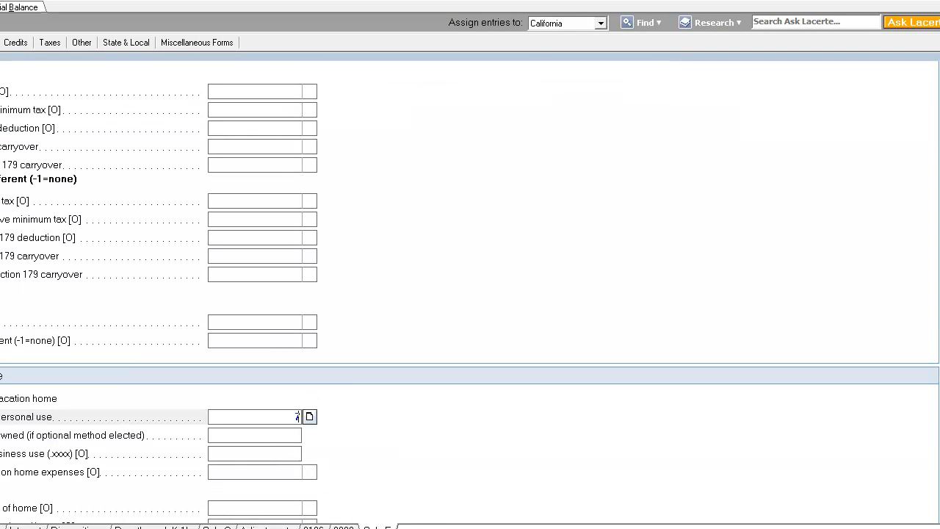
pyautogui.click(0, 7)
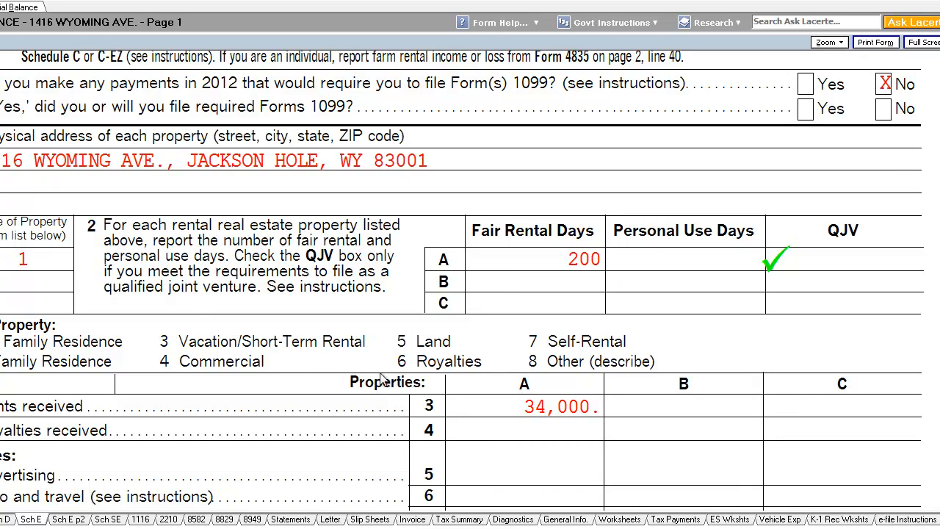
# Review the Schedule E form's rental days, expenses and totals for the property
pyautogui.scroll(-2, 706, 332)
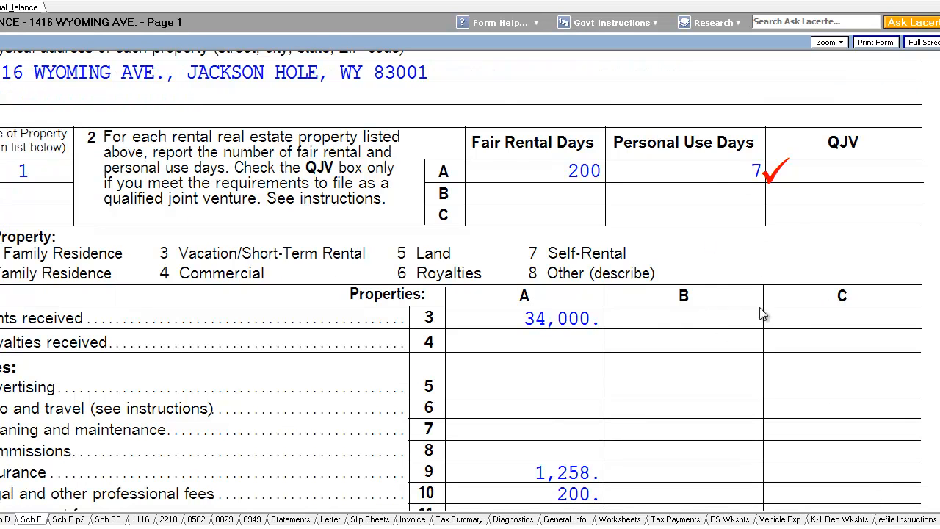
pyautogui.rightClick(768, 183)
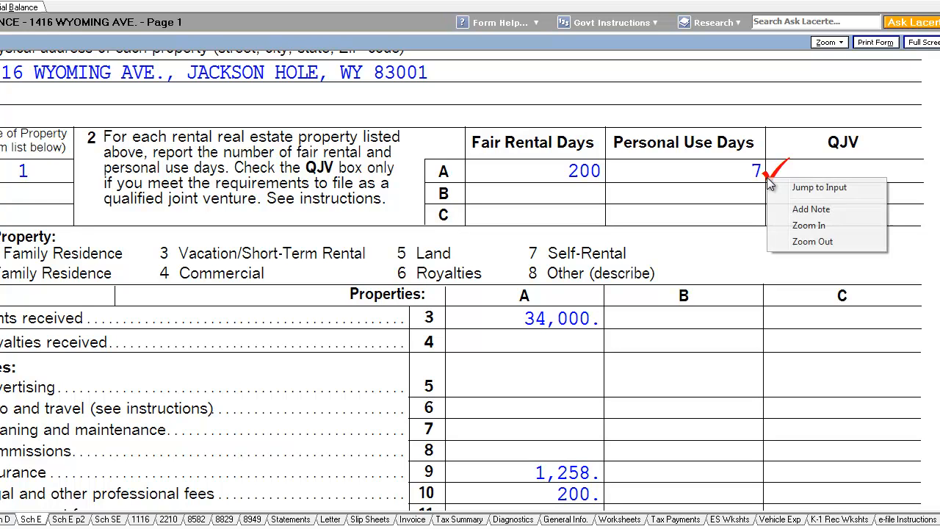
pyautogui.click(743, 178)
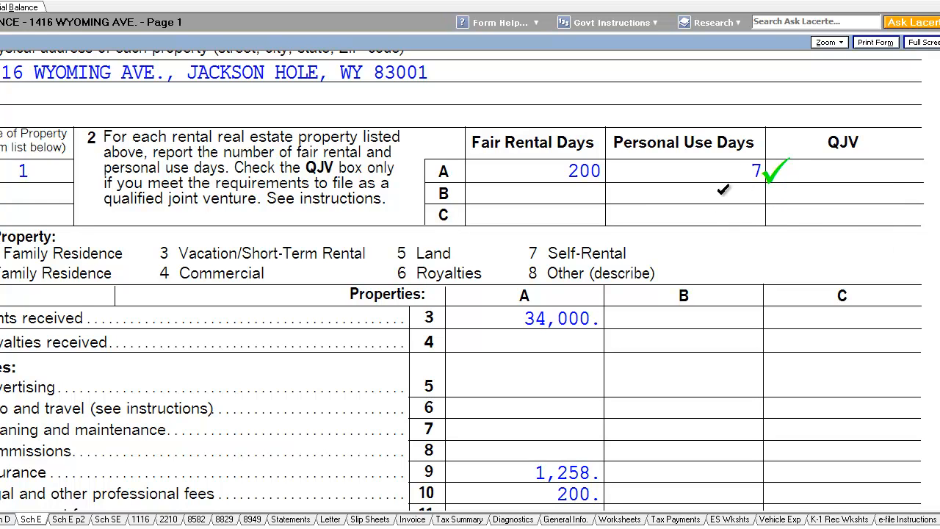
pyautogui.click(724, 191)
pyautogui.scroll(-4, 469, 281)
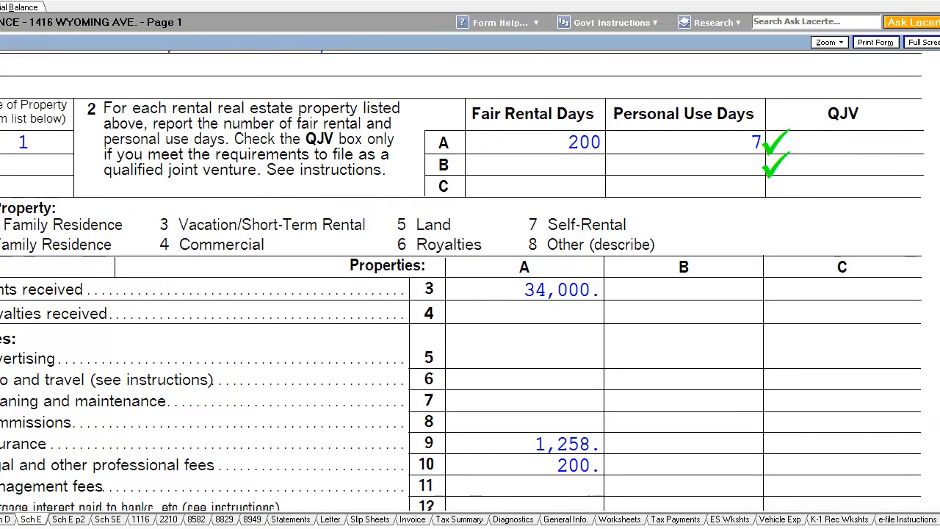
pyautogui.scroll(3, 470, 281)
pyautogui.scroll(-3, 469, 280)
pyautogui.scroll(-1, 470, 281)
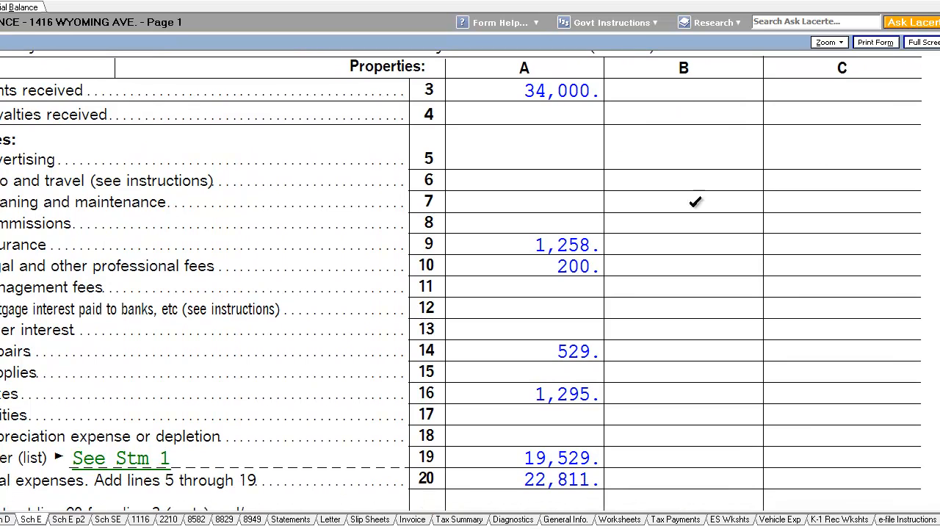
pyautogui.scroll(-1, 461, 280)
pyautogui.scroll(-1, 461, 280)
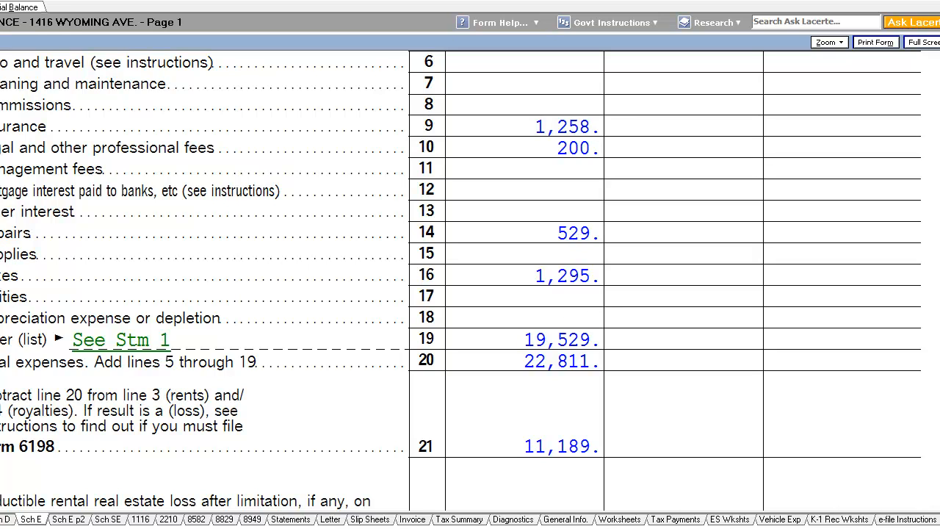
# Open the Calculator and multiply 2760 by 27.5
pyautogui.press('super')
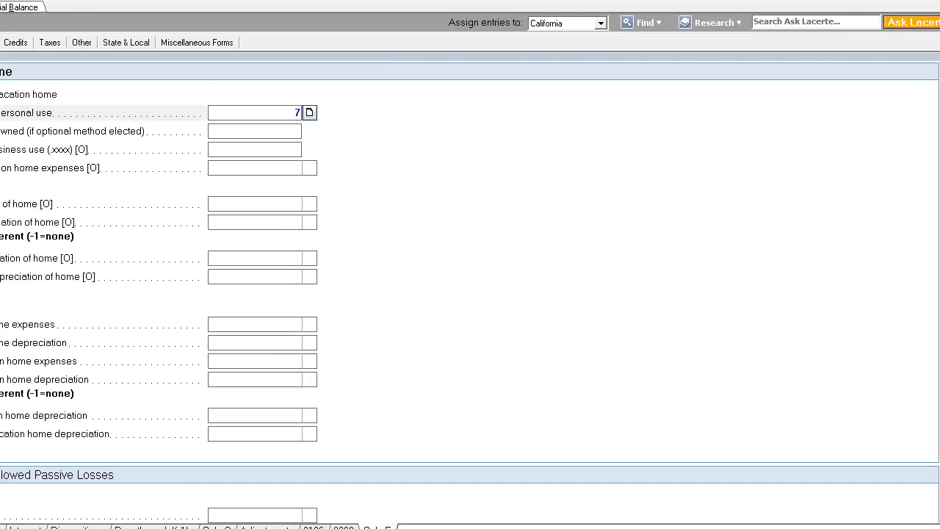
pyautogui.click(1, 396)
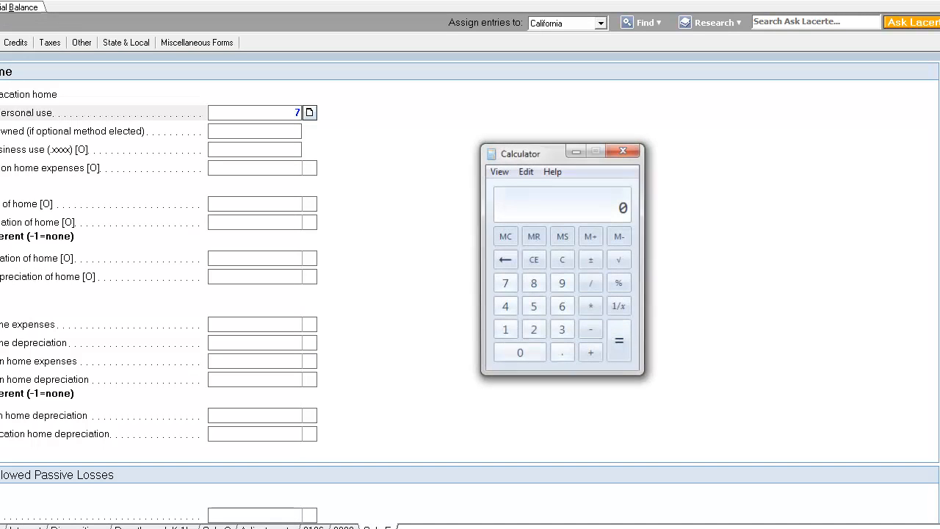
pyautogui.click(534, 331)
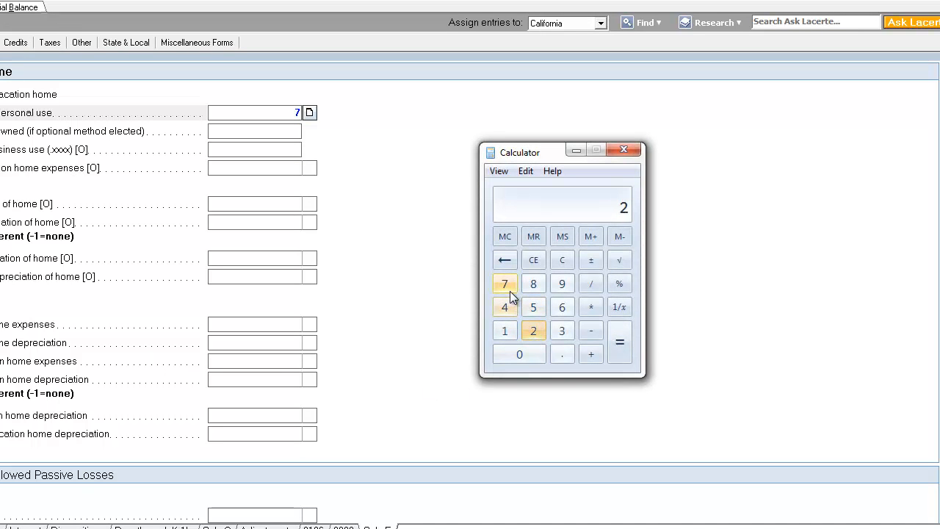
pyautogui.click(505, 284)
pyautogui.click(562, 306)
pyautogui.click(528, 356)
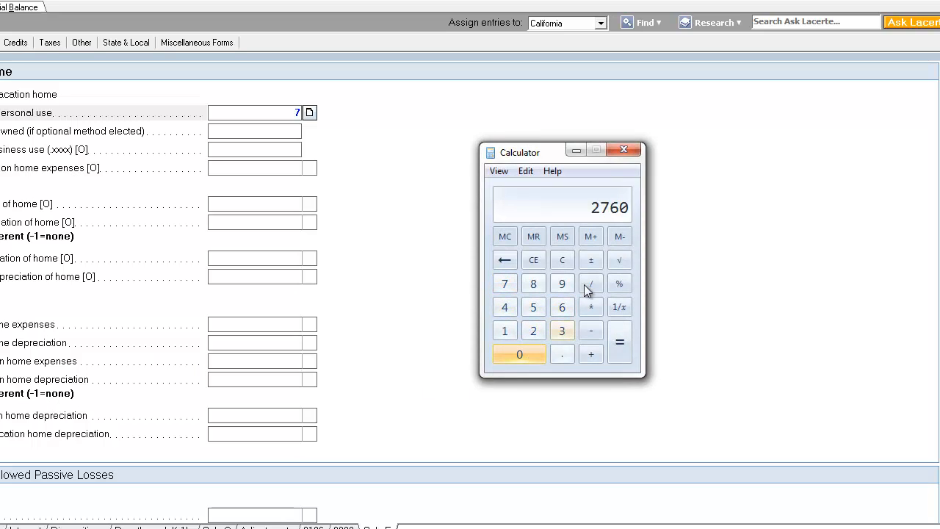
pyautogui.click(592, 309)
pyautogui.click(533, 328)
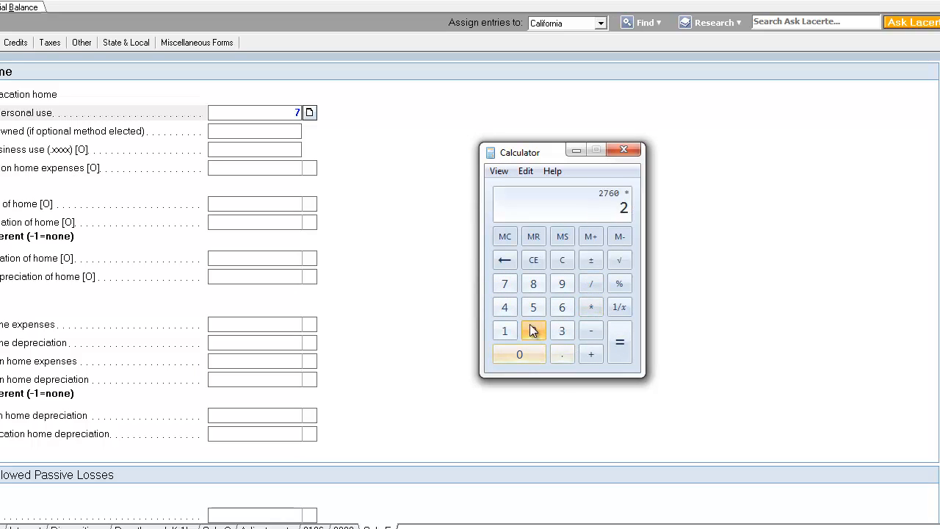
pyautogui.click(506, 281)
pyautogui.click(557, 358)
pyautogui.click(533, 307)
pyautogui.click(619, 347)
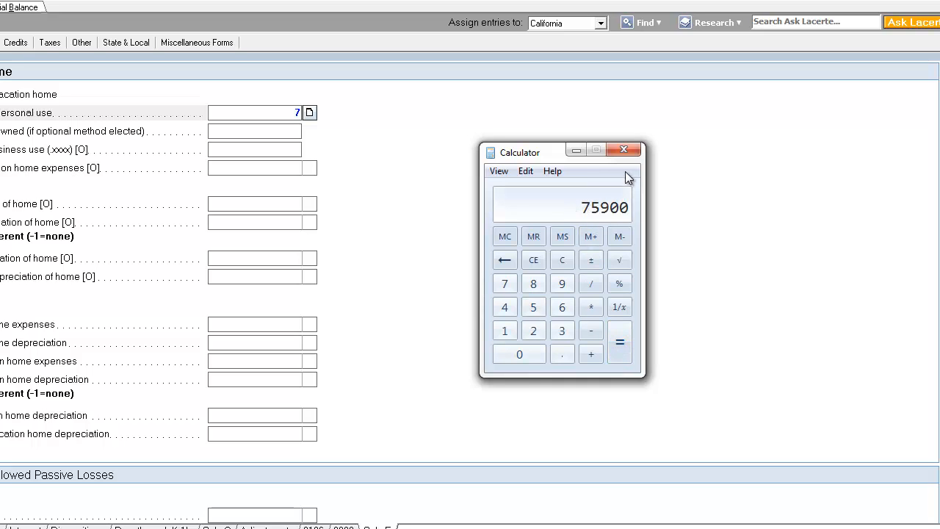
pyautogui.click(235, 182)
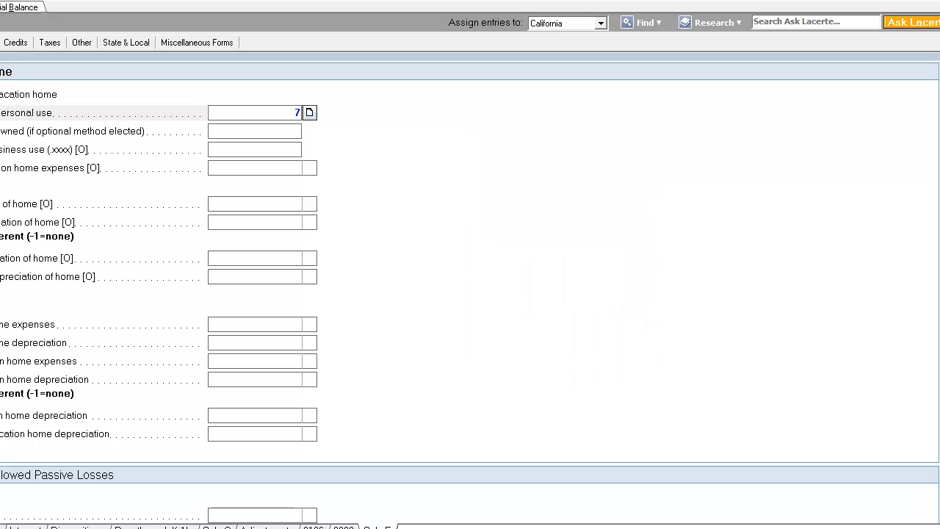
pyautogui.press('Escape')
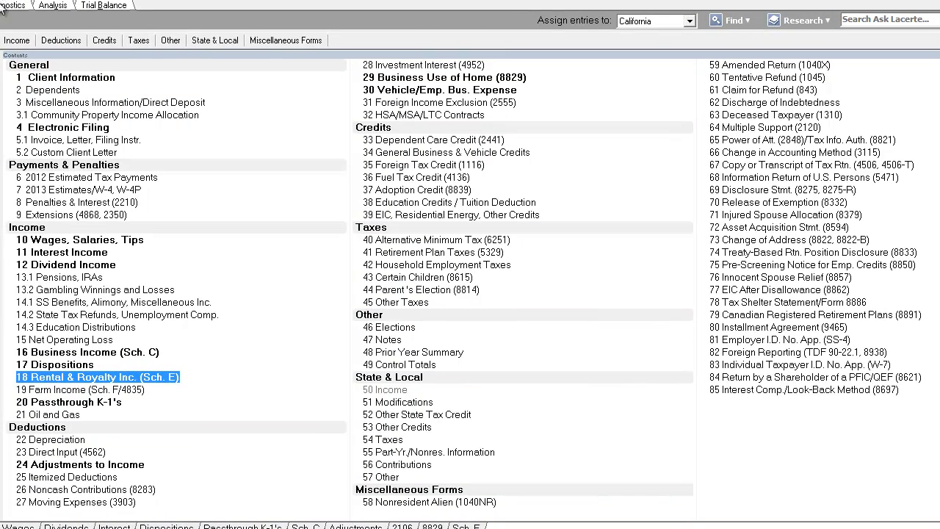
pyautogui.click(69, 441)
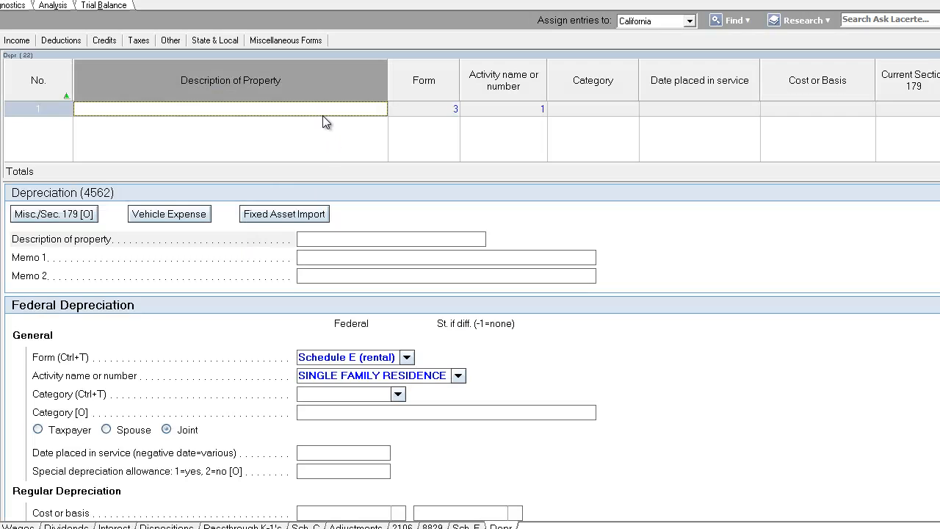
pyautogui.press('Tab')
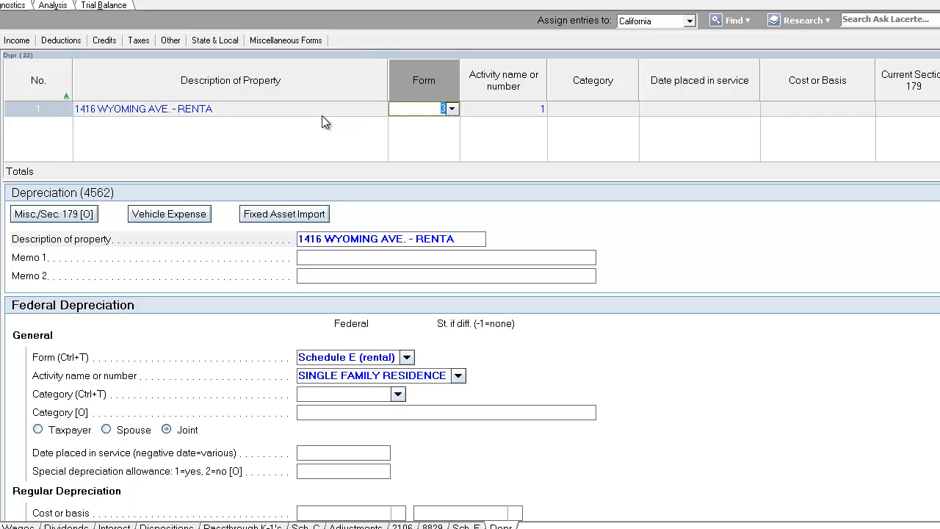
pyautogui.click(322, 112)
pyautogui.moveTo(213, 109); pyautogui.dragTo(176, 118)
pyautogui.write('SFR')
pyautogui.press('Tab')
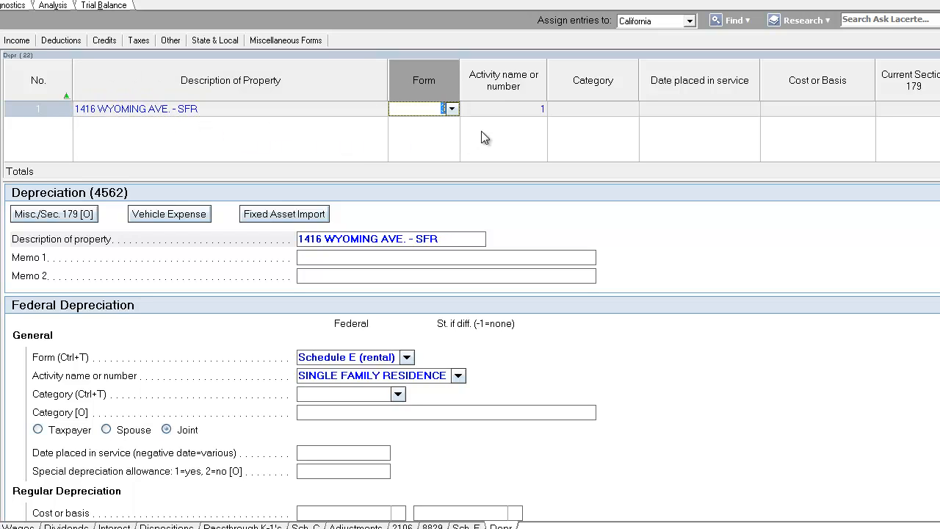
# Assign the depreciation asset to the Schedule E rental form, activity 1, in the Buildings category
pyautogui.click(452, 108)
pyautogui.click(502, 110)
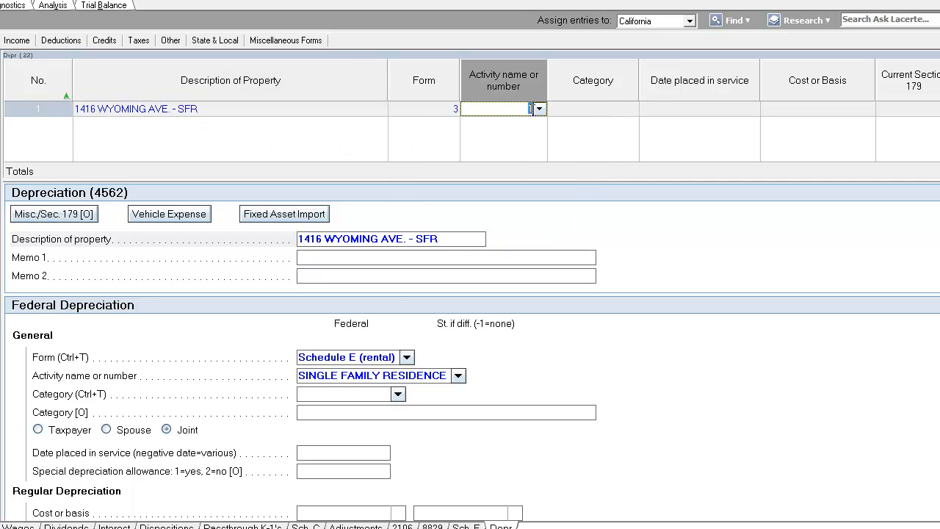
pyautogui.click(539, 108)
pyautogui.click(618, 117)
pyautogui.click(627, 110)
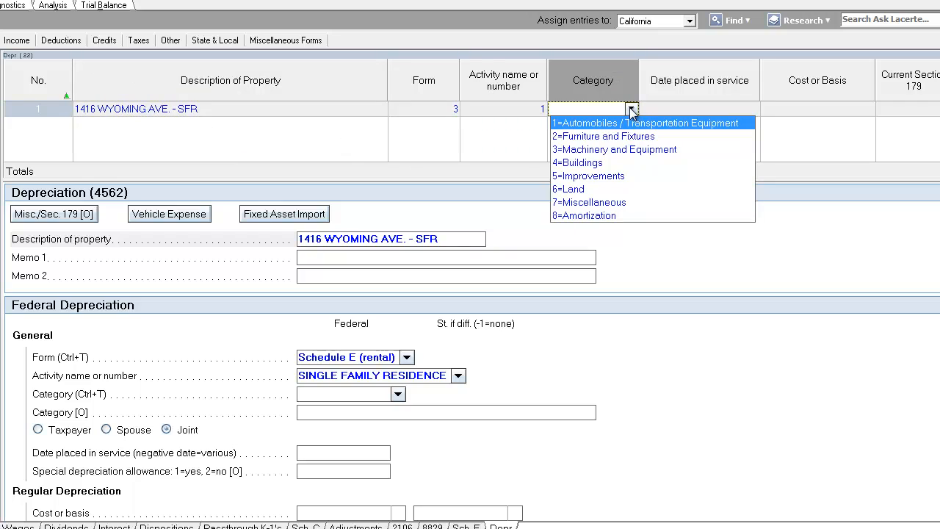
pyautogui.write('4')
pyautogui.press('Tab')
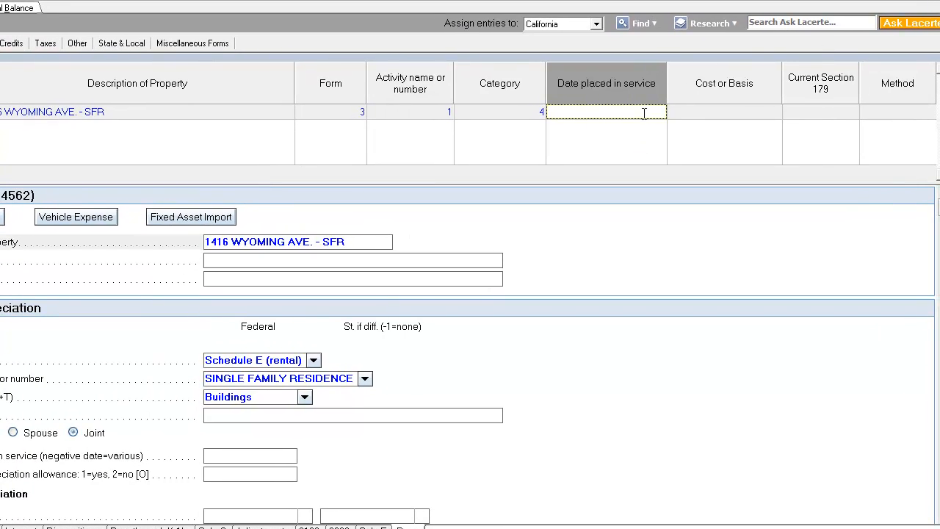
# Enter 3/1/2005 as the asset's date placed in service and 75,900 as its cost or basis
pyautogui.write('030105')
pyautogui.press('Tab')
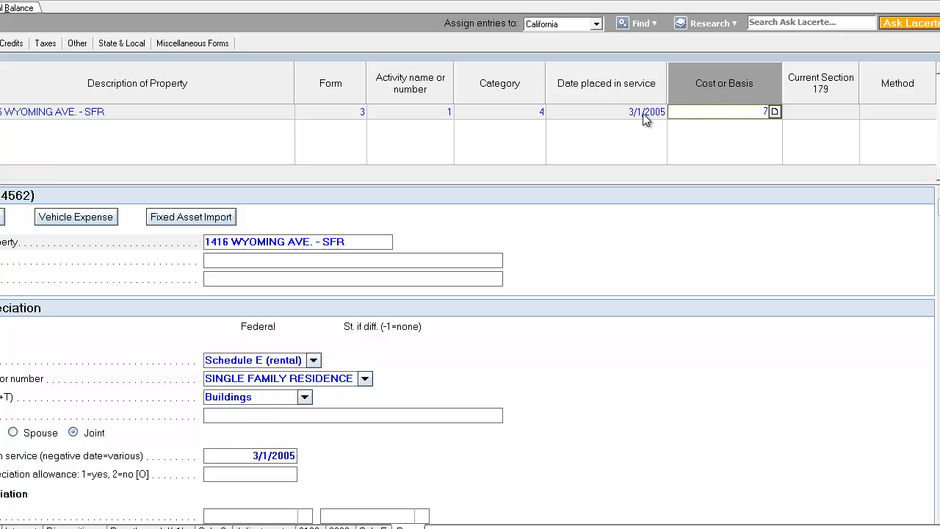
pyautogui.write('75900')
pyautogui.press('Tab')
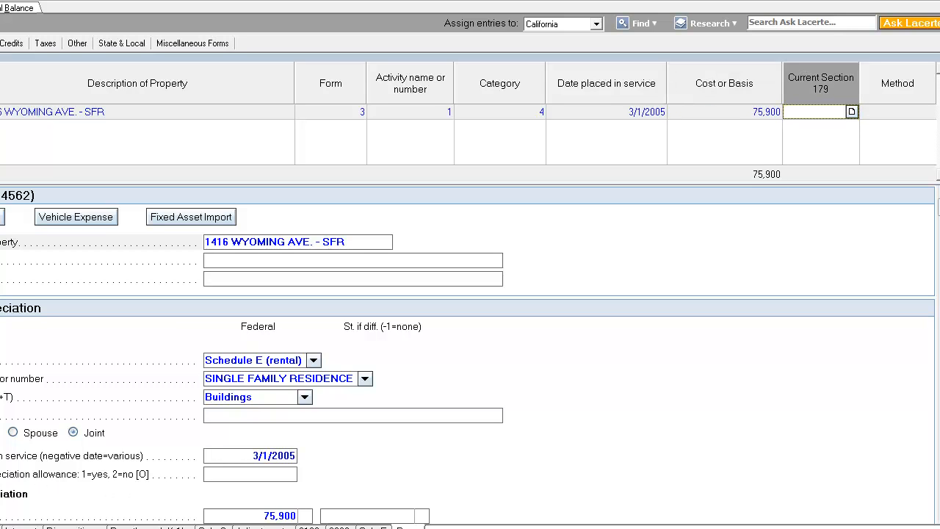
# Set the asset's depreciation method to 85=MACRS 27.5-year SL RRE
pyautogui.click(891, 110)
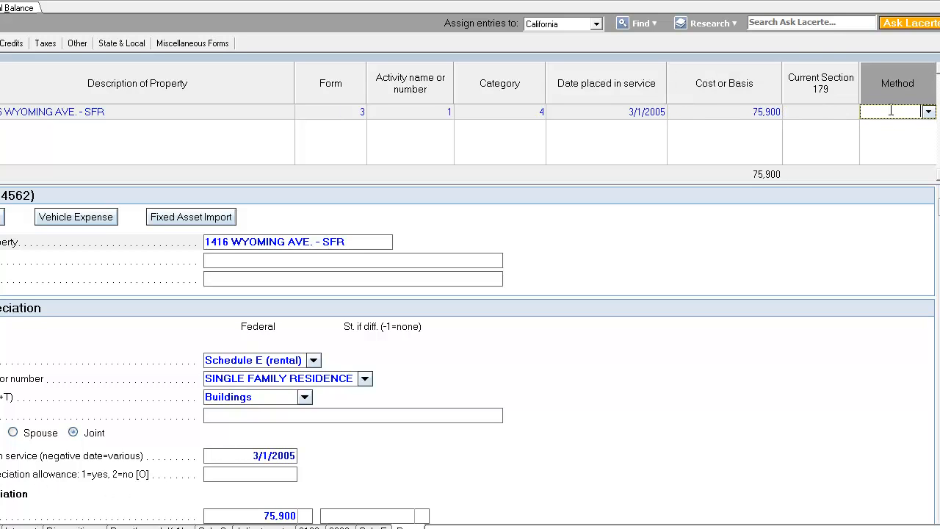
pyautogui.click(928, 111)
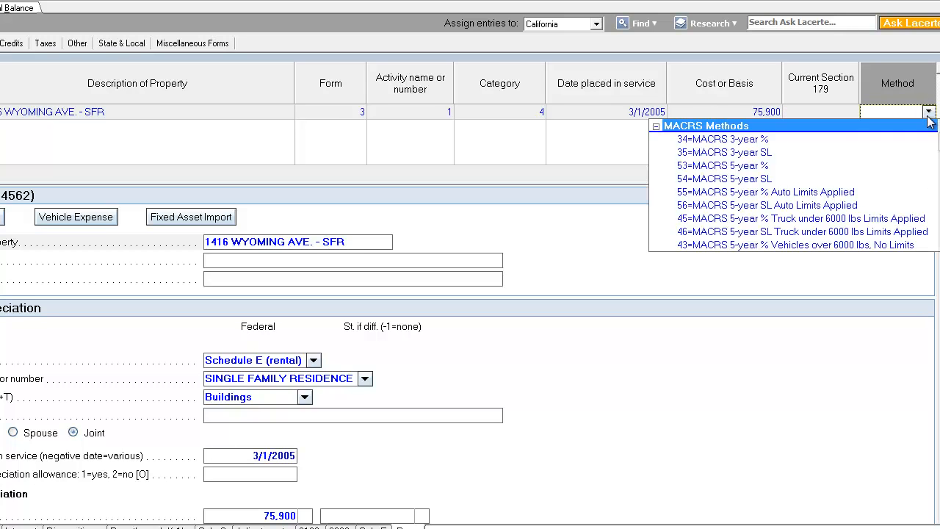
pyautogui.scroll(-5, 896, 217)
pyautogui.scroll(-2, 896, 224)
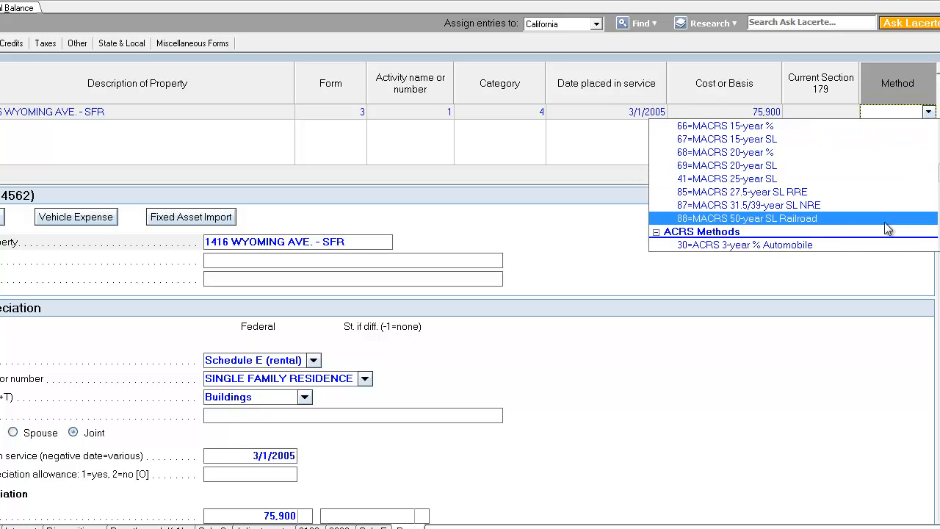
pyautogui.click(823, 191)
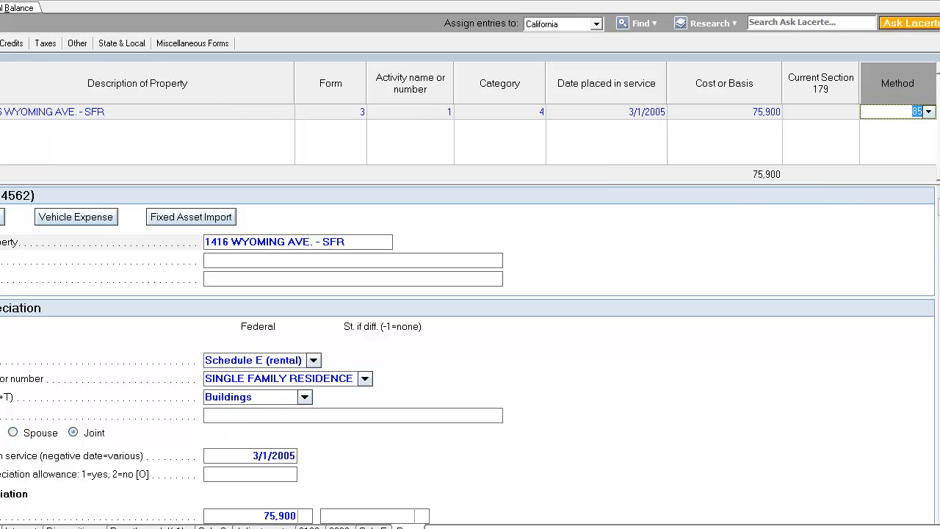
# Review the Schedule E expense lines, including depreciation, total expenses and net income
pyautogui.click(0, 8)
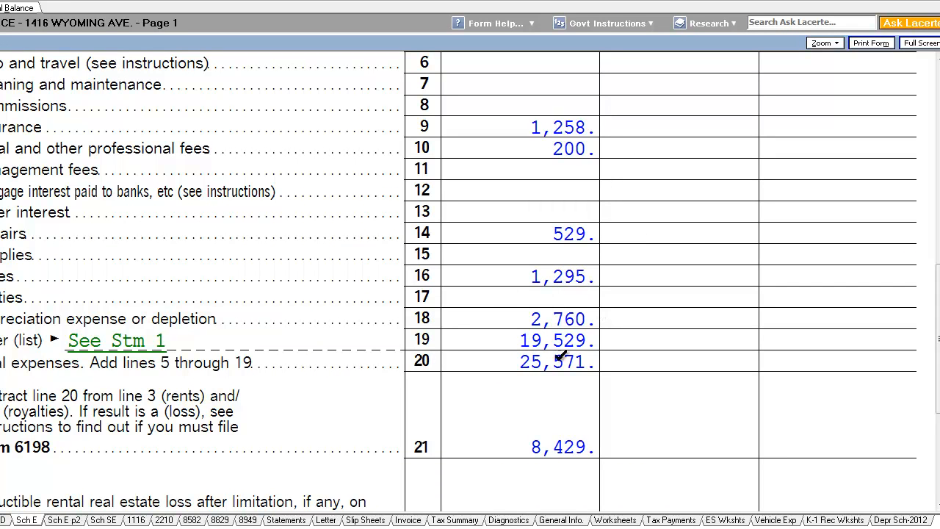
pyautogui.scroll(1, 605, 301)
pyautogui.scroll(-1, 593, 383)
pyautogui.scroll(1, 610, 316)
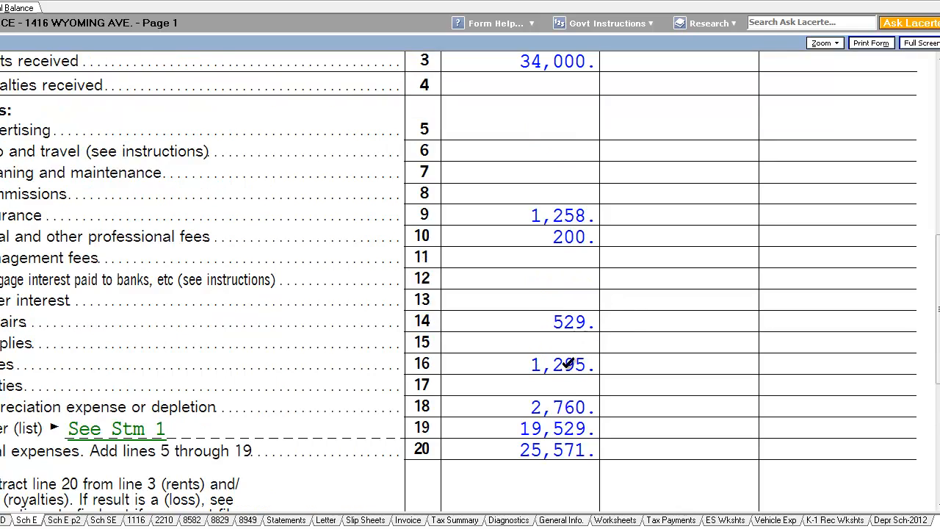
pyautogui.scroll(-1, 568, 395)
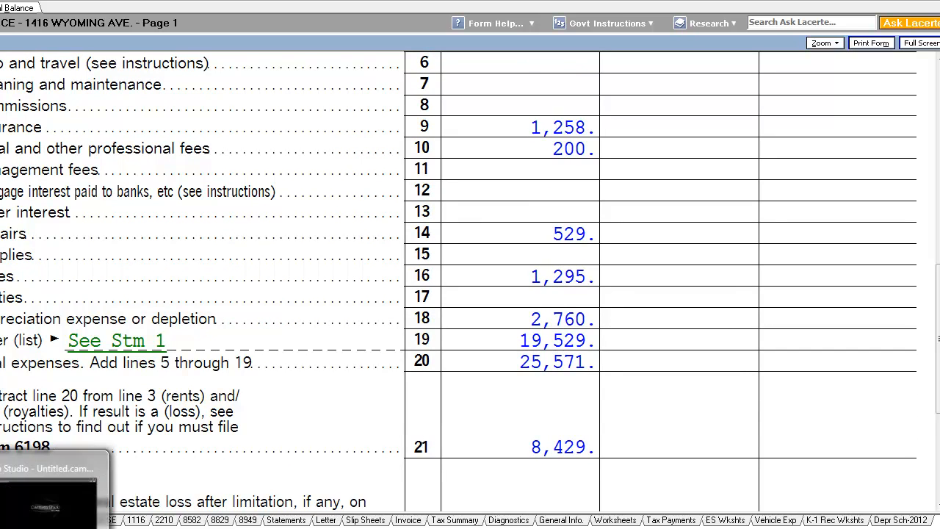
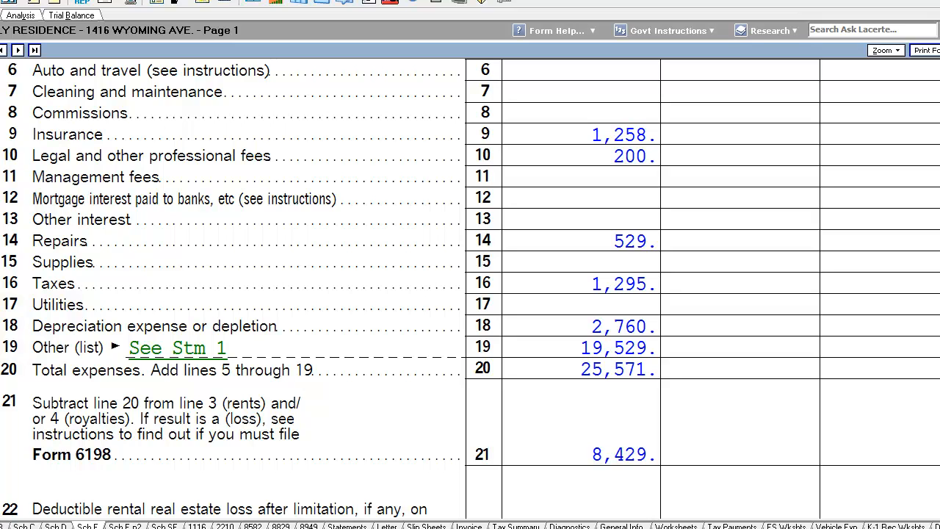
# Set the depreciation asset's cost or basis to 75,913 and review the Schedule E expense lines
pyautogui.click(1, 15)
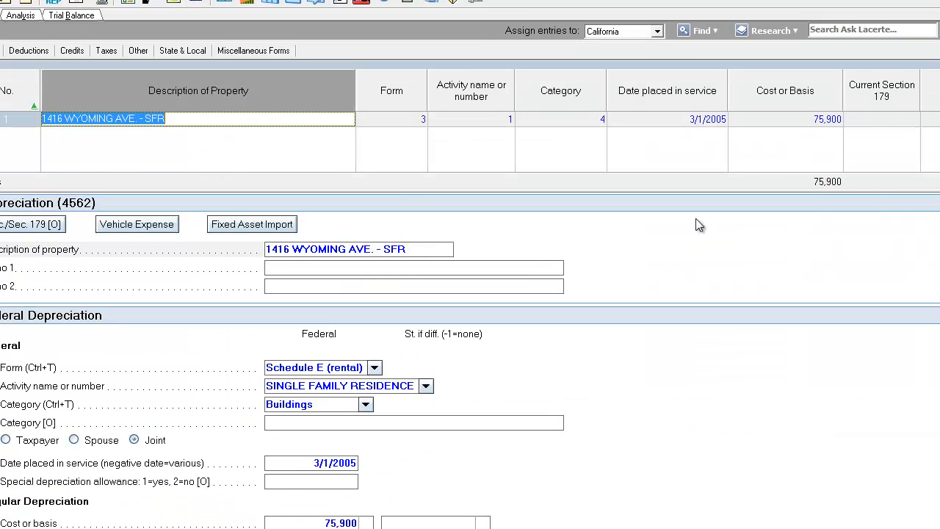
pyautogui.click(802, 119)
pyautogui.write('75913')
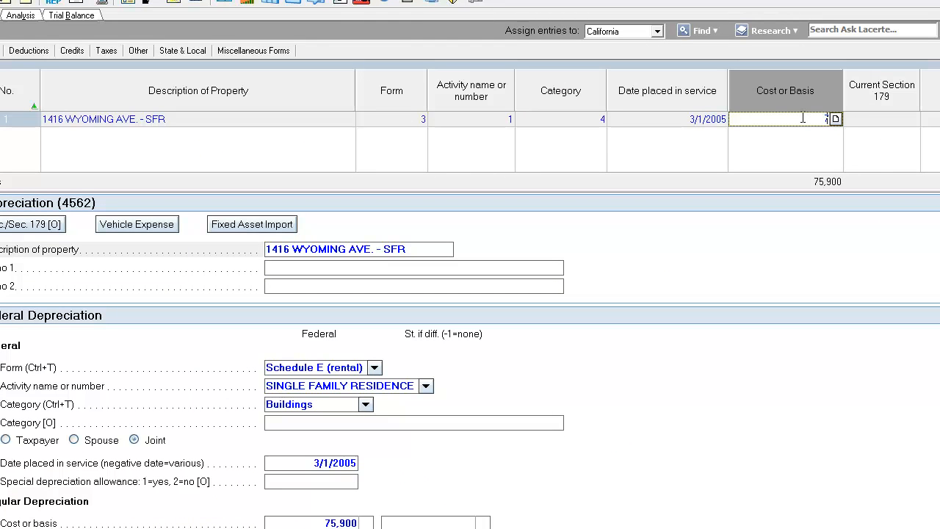
pyautogui.press('Tab')
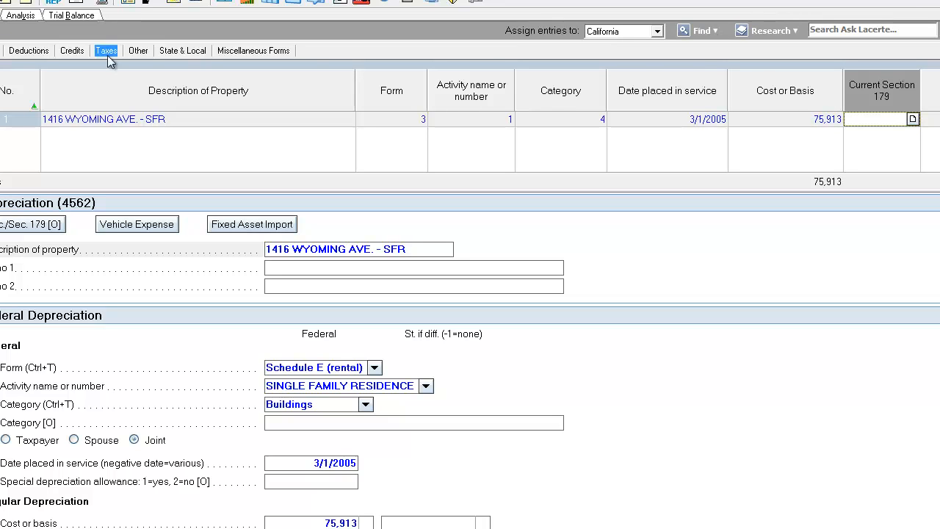
pyautogui.click(0, 15)
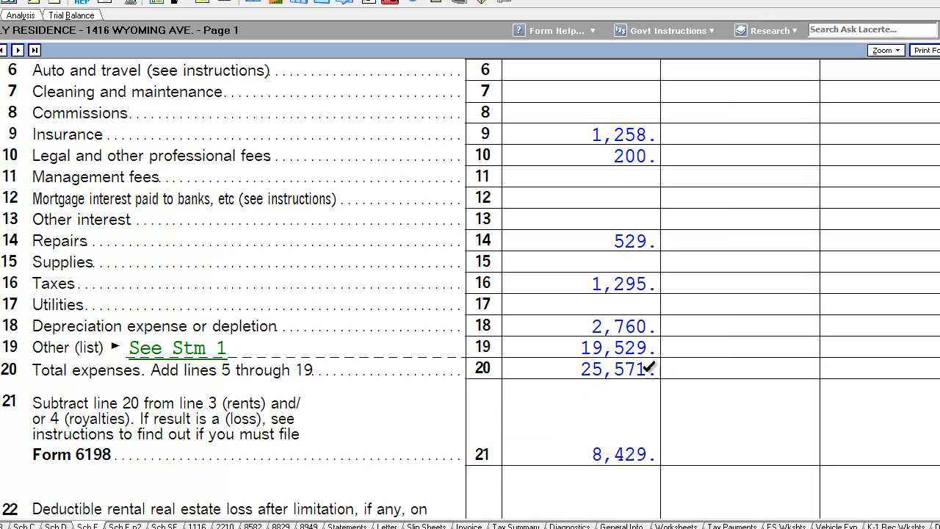
pyautogui.scroll(3, 628, 292)
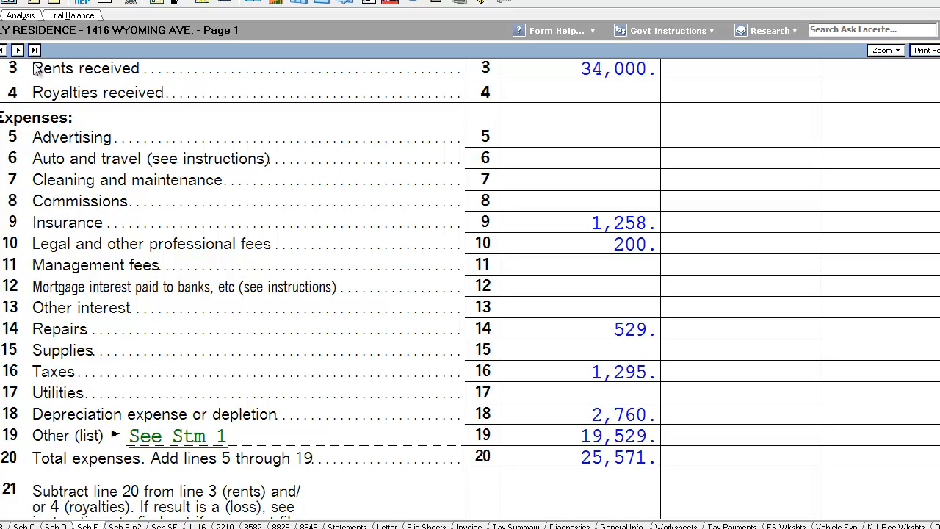
# Enter 269,535 as both the regular and AMT long-term capital loss carryovers for Schedule D
pyautogui.click(0, 15)
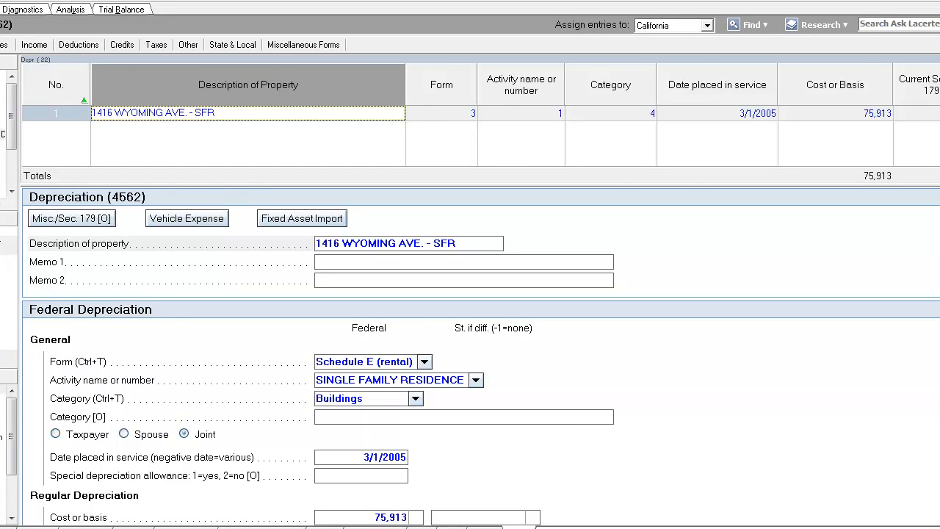
pyautogui.click(185, 526)
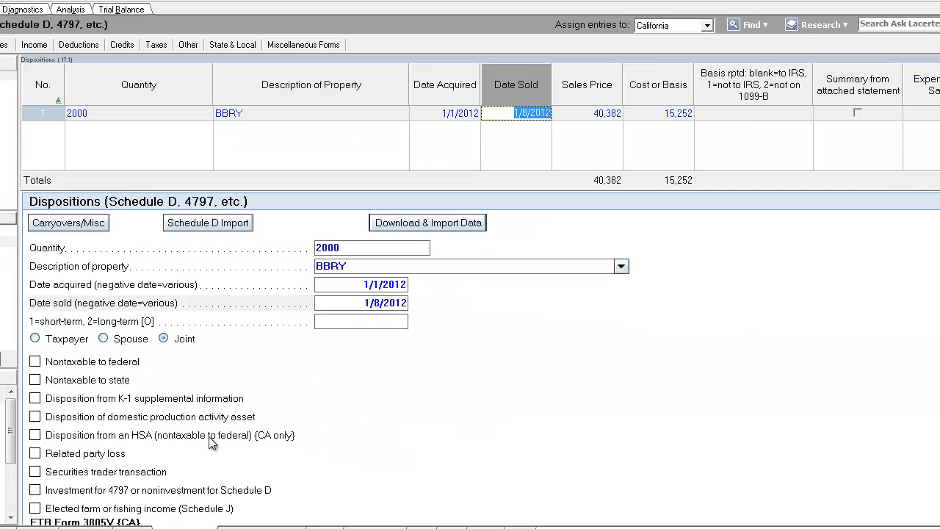
pyautogui.click(83, 225)
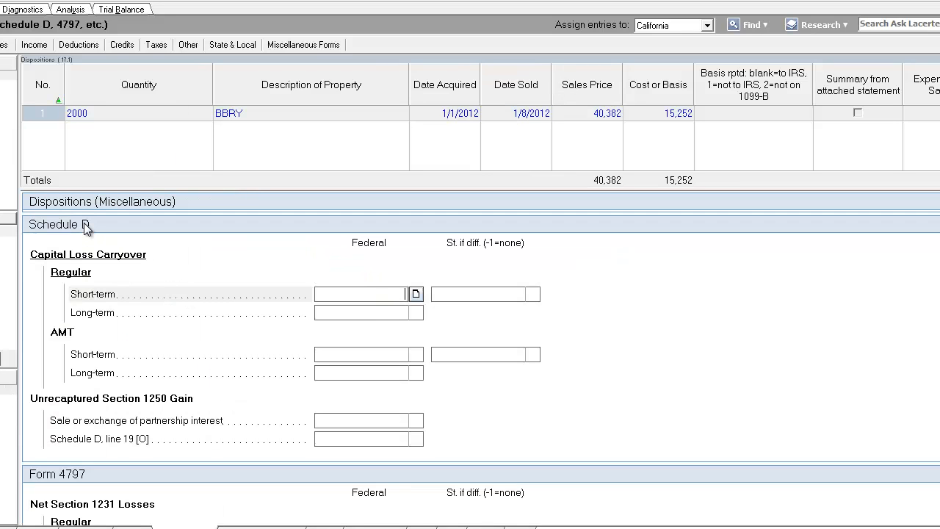
pyautogui.click(377, 314)
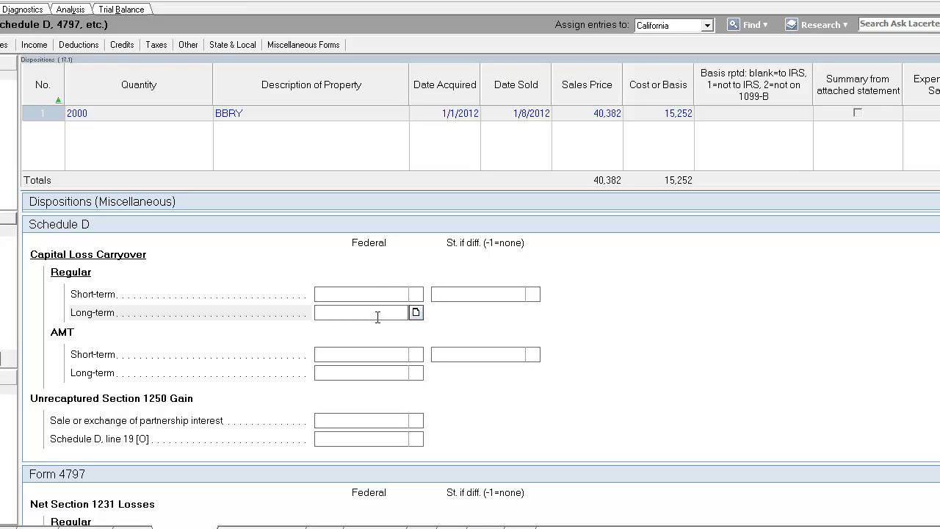
pyautogui.write('269,535')
pyautogui.press('Tab')
pyautogui.click(371, 374)
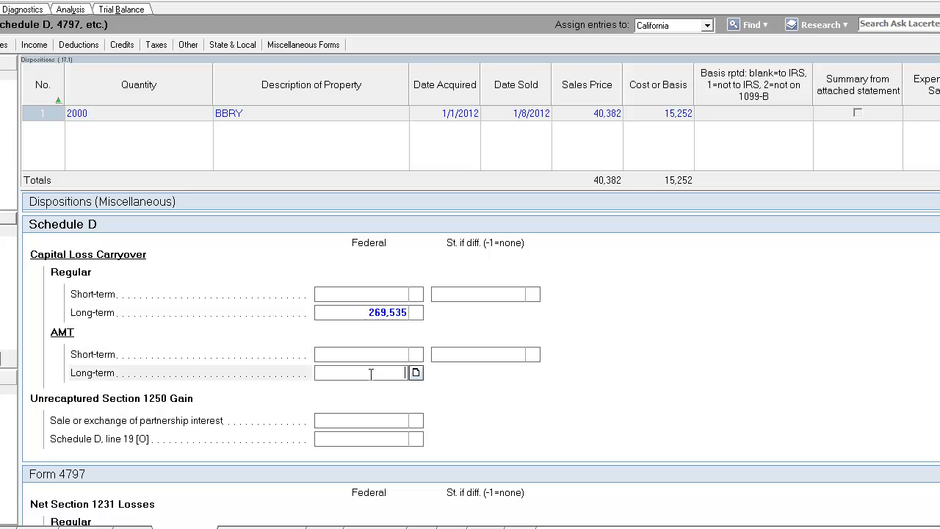
pyautogui.write('269,')
pyautogui.write('535')
pyautogui.press('Tab')
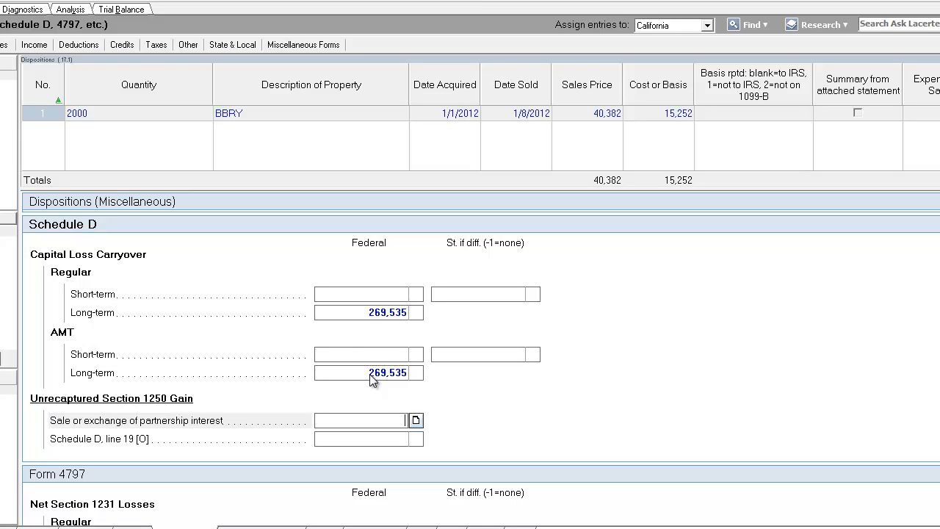
# Review Form 1040 income lines and the Schedule D short-term, long-term and summary totals
pyautogui.click(2, 9)
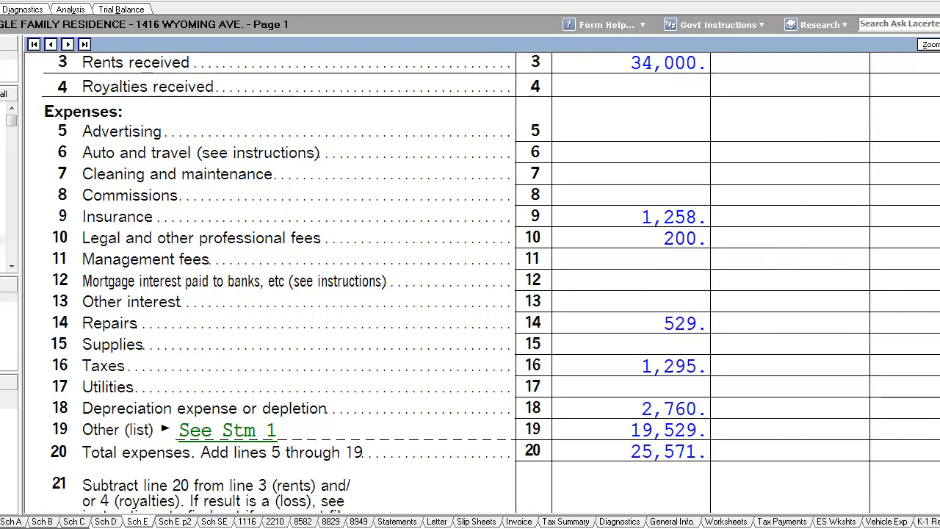
pyautogui.click(1, 521)
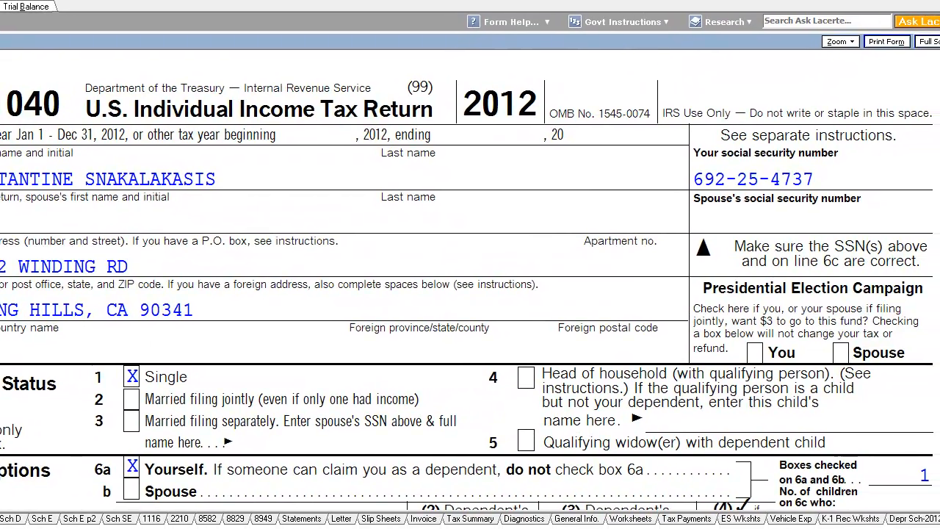
pyautogui.scroll(-10, 470, 279)
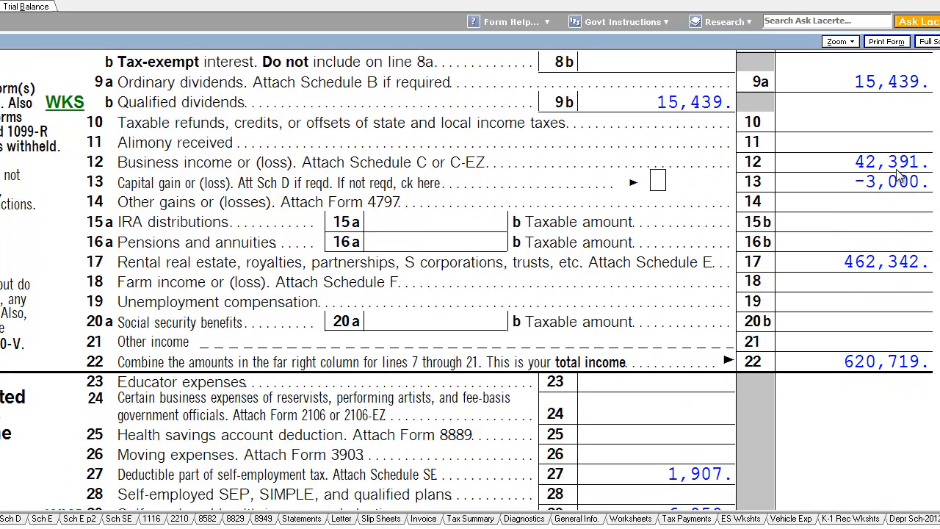
pyautogui.click(12, 518)
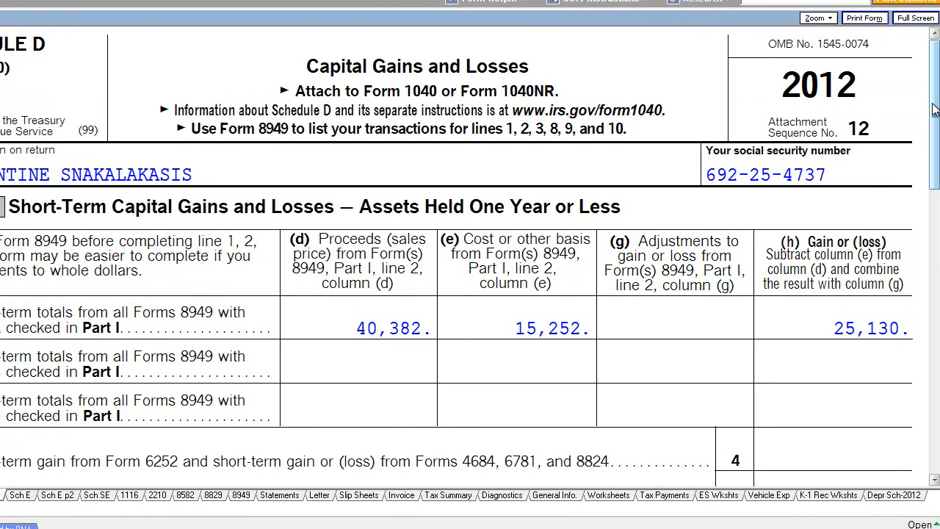
pyautogui.scroll(-3, 890, 177)
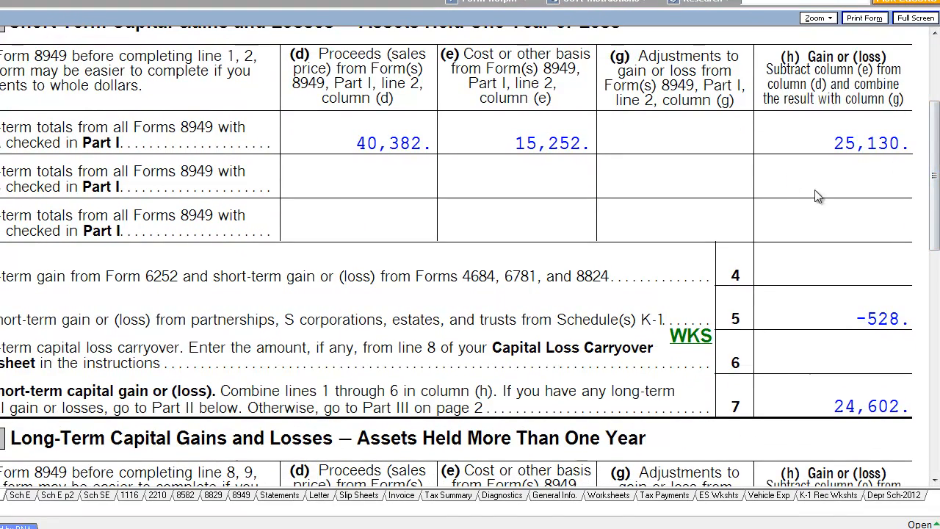
pyautogui.scroll(-3, 936, 199)
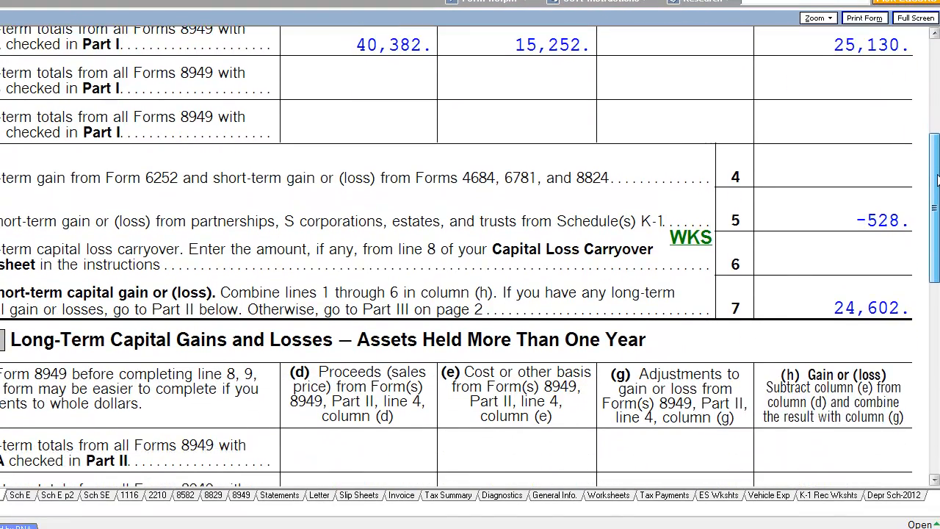
pyautogui.scroll(-2, 937, 200)
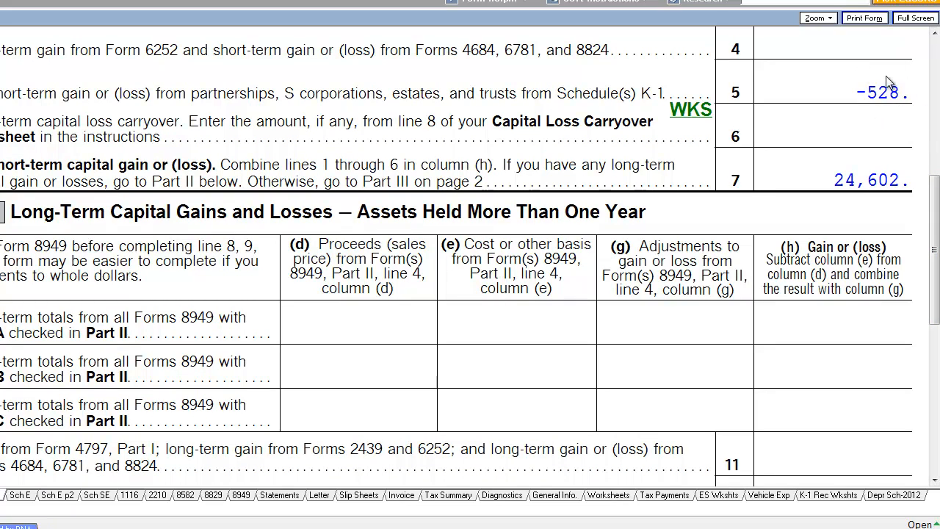
pyautogui.scroll(-1, 936, 220)
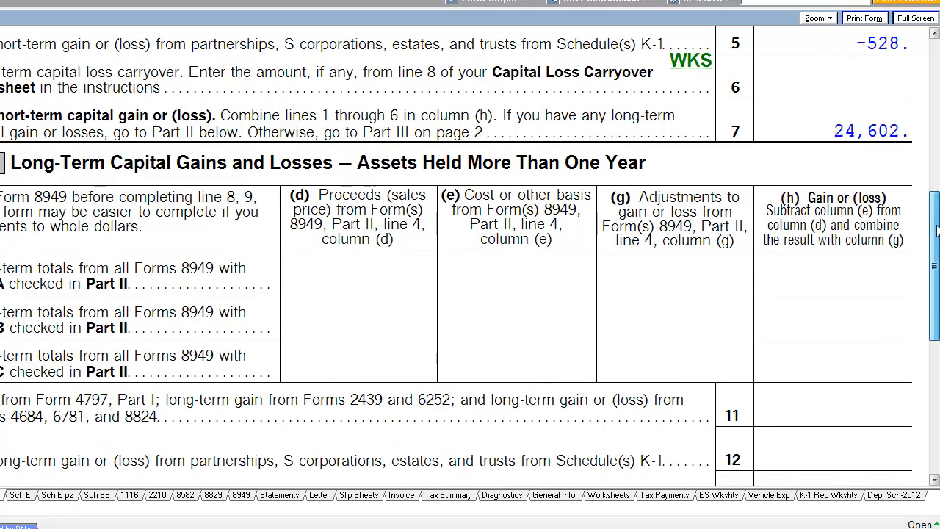
pyautogui.scroll(-5, 936, 192)
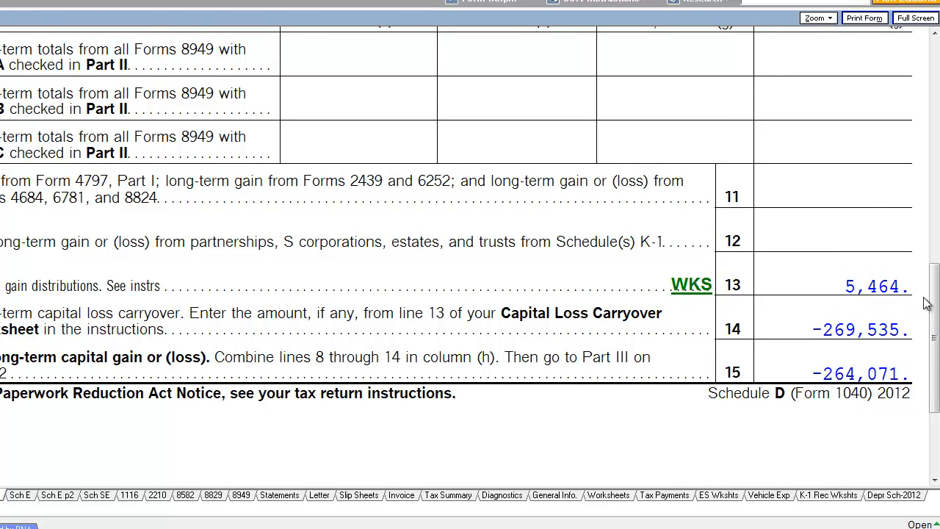
pyautogui.moveTo(934, 289); pyautogui.dragTo(938, 293)
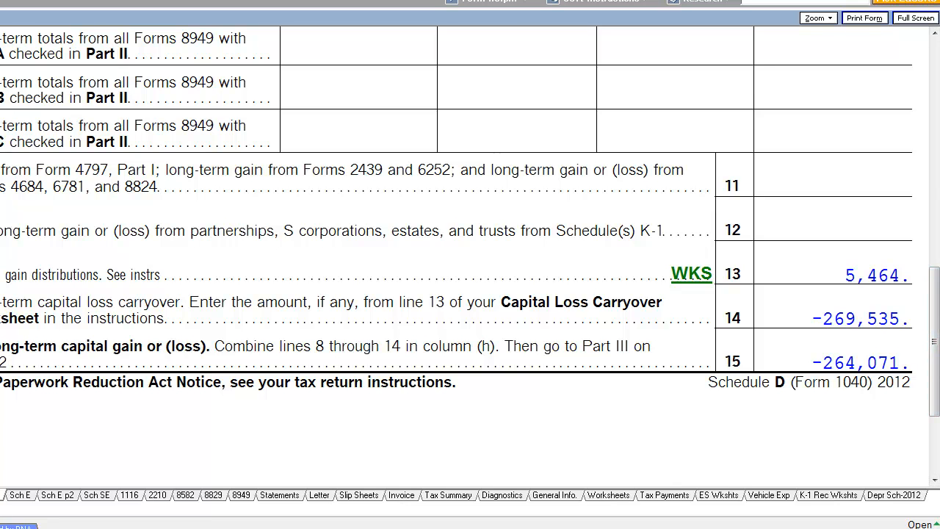
pyautogui.press('pagedown')
pyautogui.moveTo(936, 141); pyautogui.dragTo(936, 293)
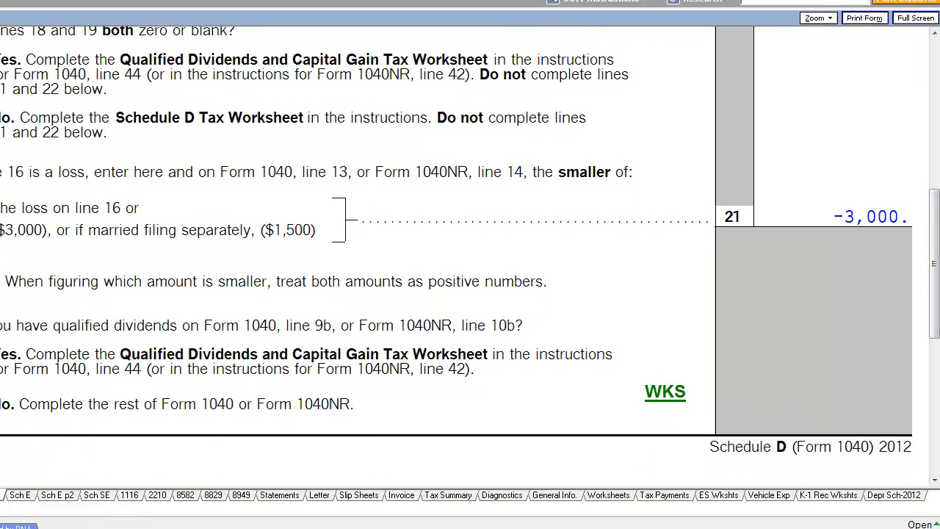
pyautogui.click(294, 1)
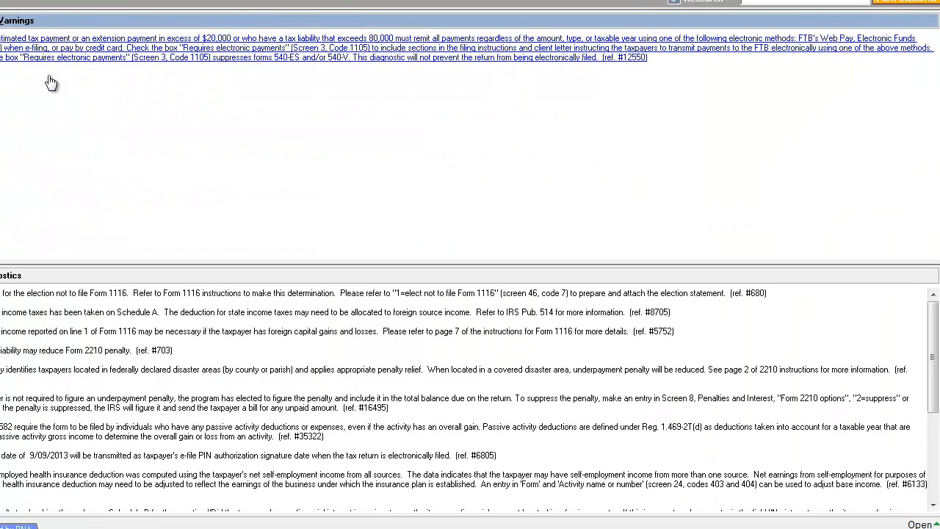
pyautogui.click(238, 2)
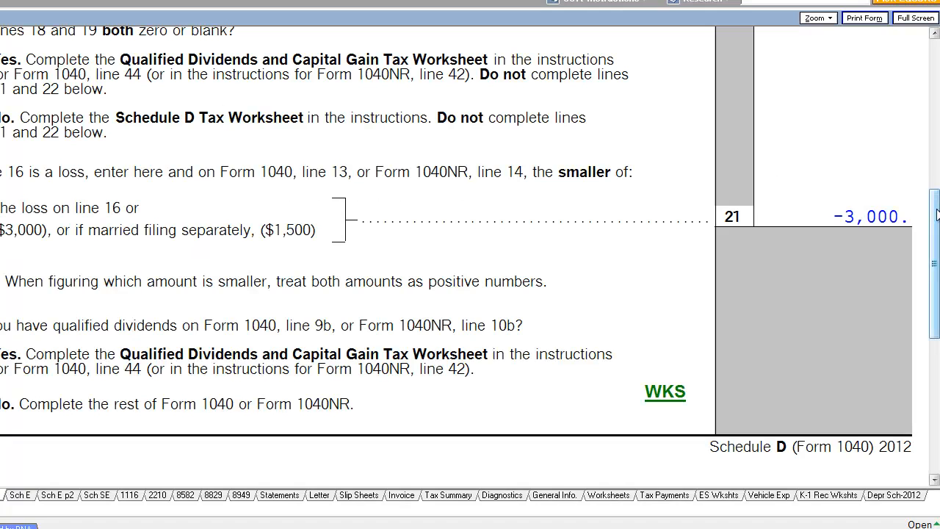
pyautogui.moveTo(937, 213); pyautogui.dragTo(937, 68)
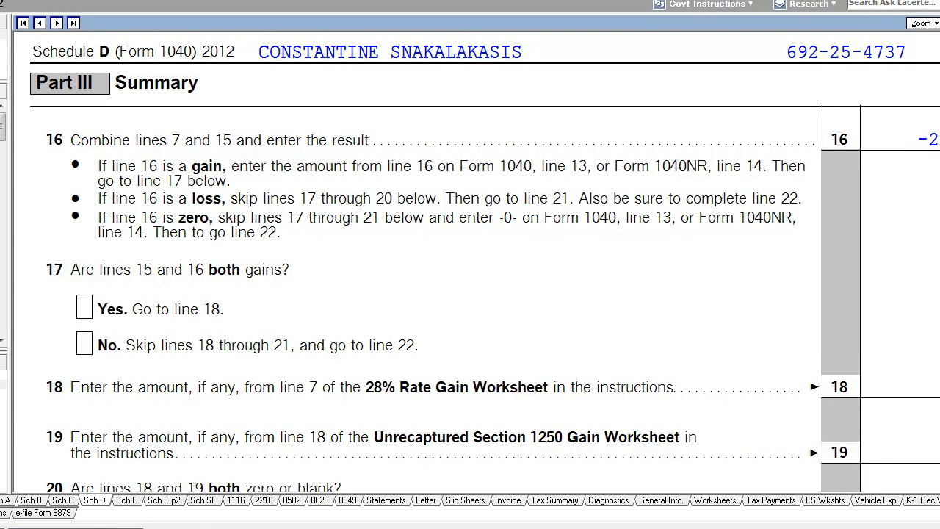
# Enter alimony paid of 36,000 with the recipient's first name, last name and SSN under Adjustments to Income
pyautogui.click(37, 1)
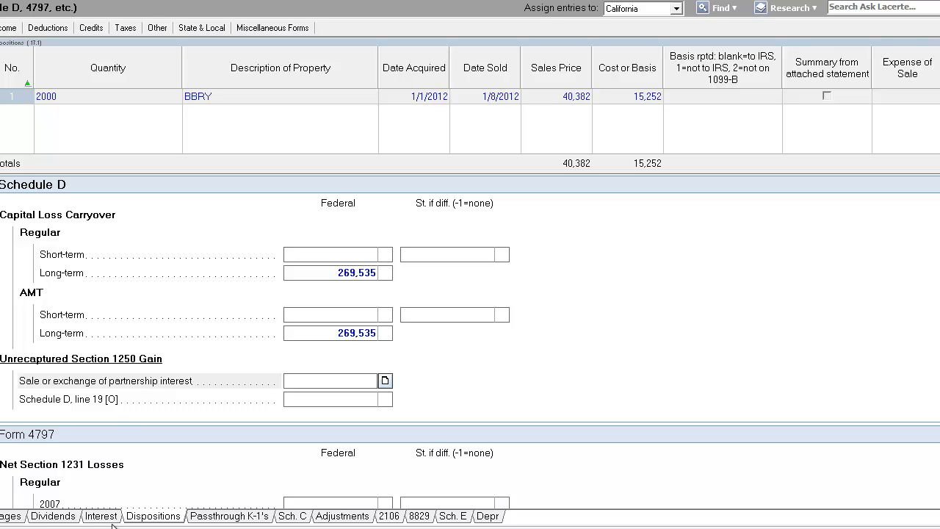
pyautogui.press('Escape')
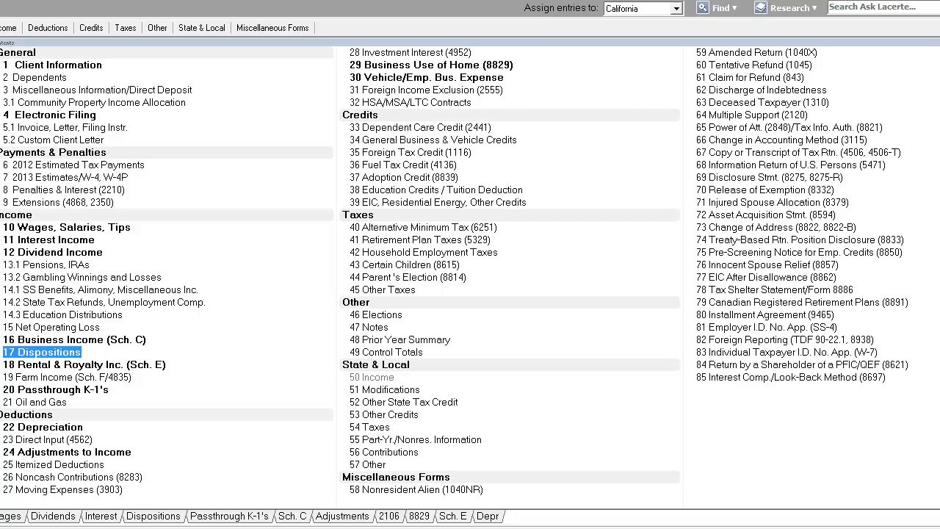
pyautogui.click(76, 451)
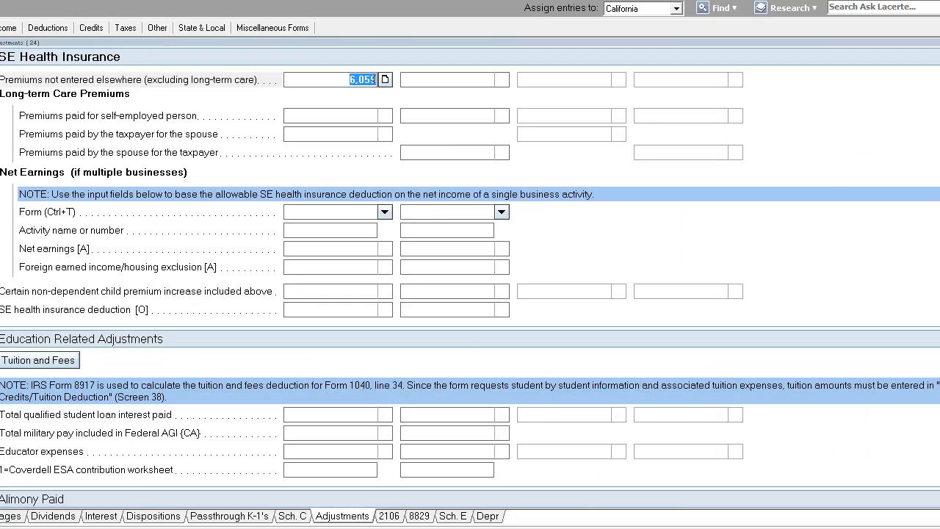
pyautogui.click(1, 171)
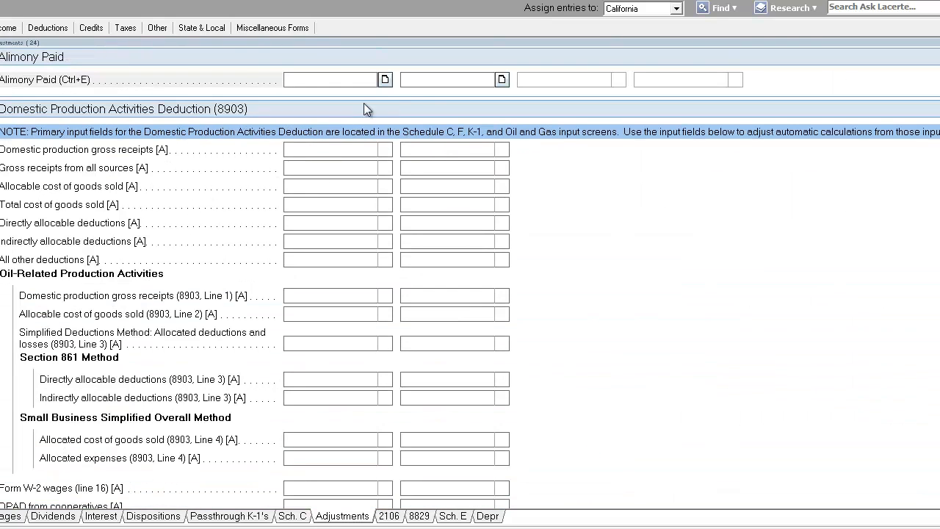
pyautogui.click(386, 81)
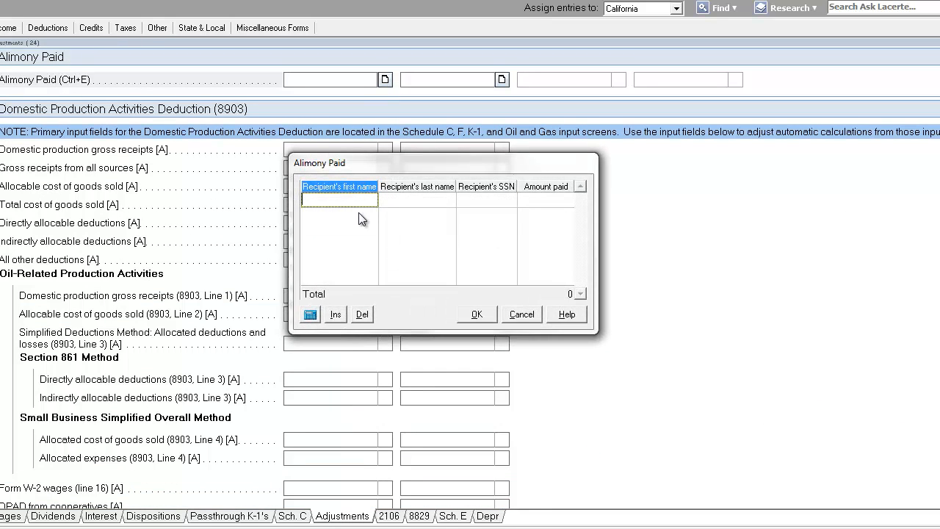
pyautogui.press('Tab')
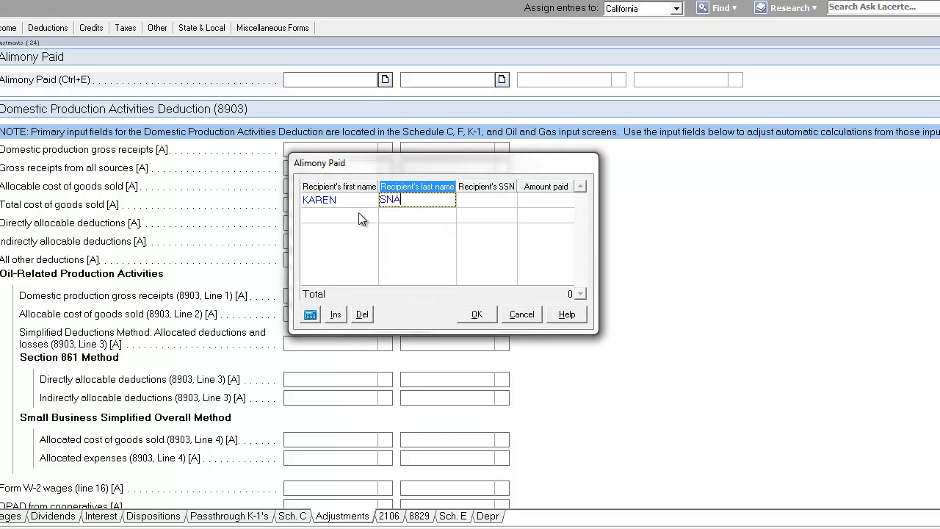
pyautogui.press('Tab')
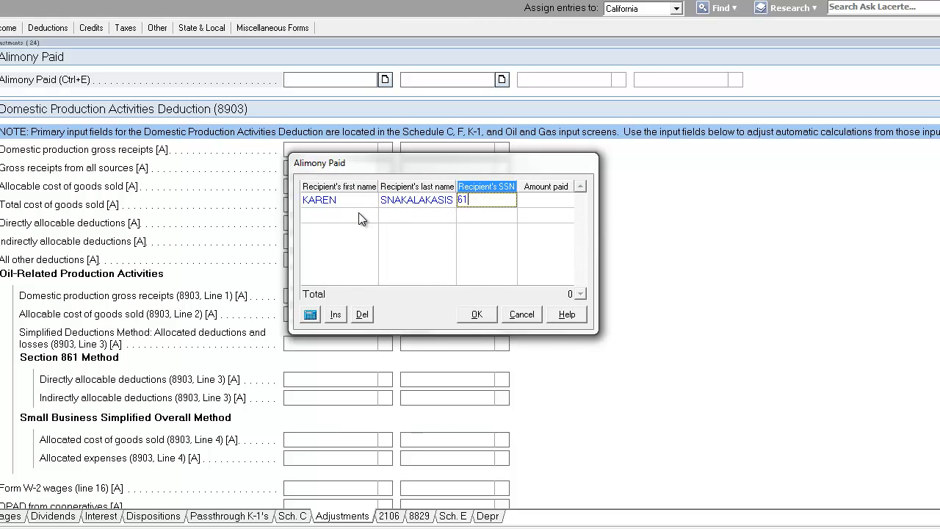
pyautogui.press('Tab')
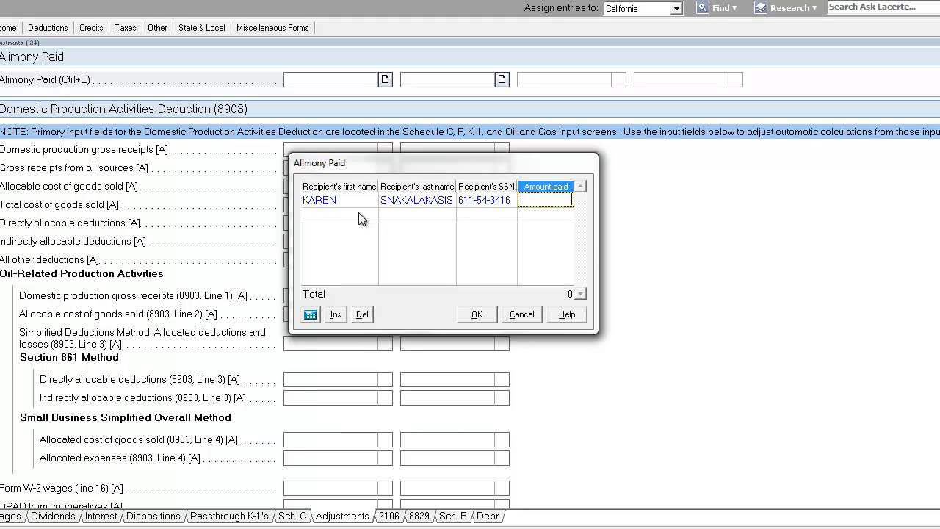
pyautogui.write('36000')
pyautogui.press('Return')
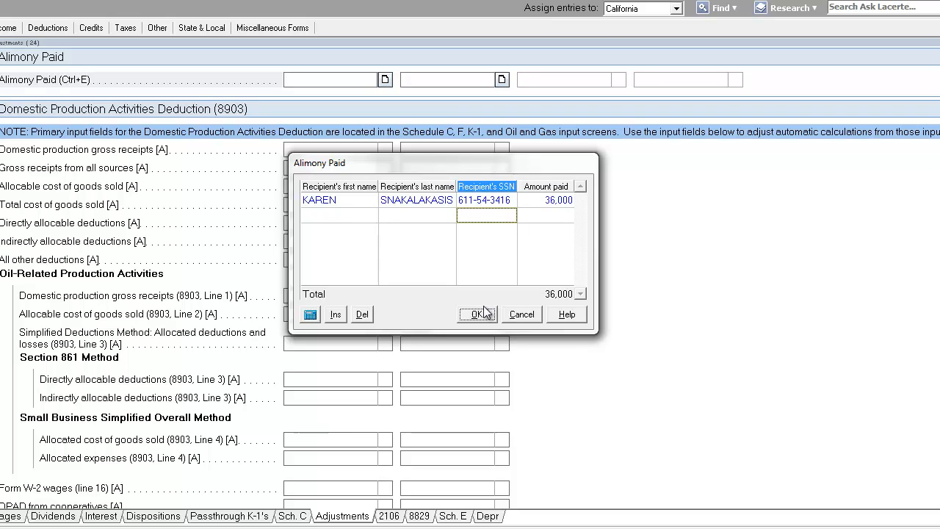
pyautogui.press('Return')
pyautogui.click(2, 8)
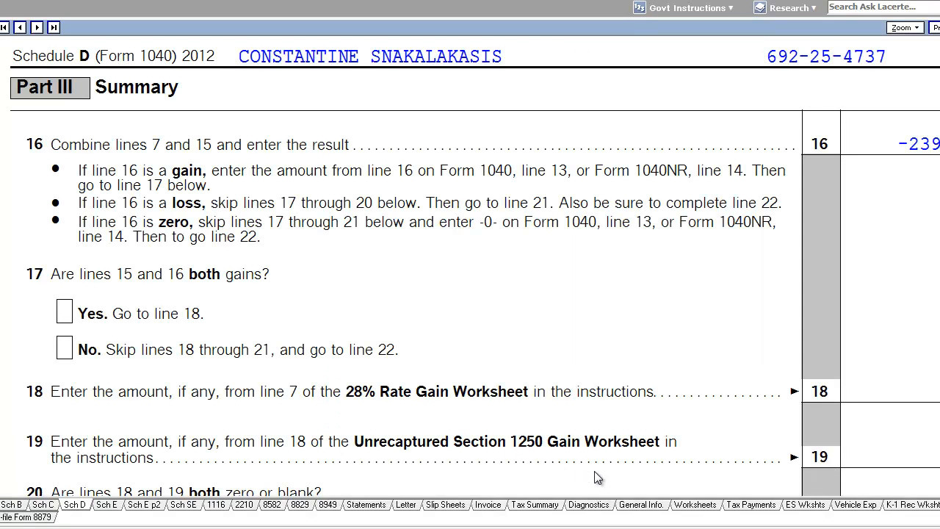
# Review the Form 1040 income and adjustments to income lines, then return to the Adjustments input screen
pyautogui.click(1, 505)
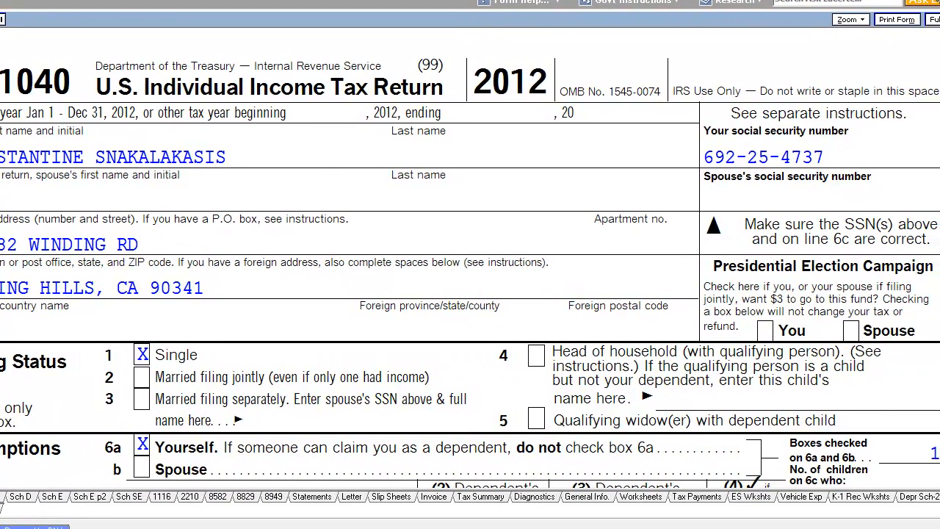
pyautogui.scroll(-10, 470, 264)
pyautogui.scroll(-10, 658, 392)
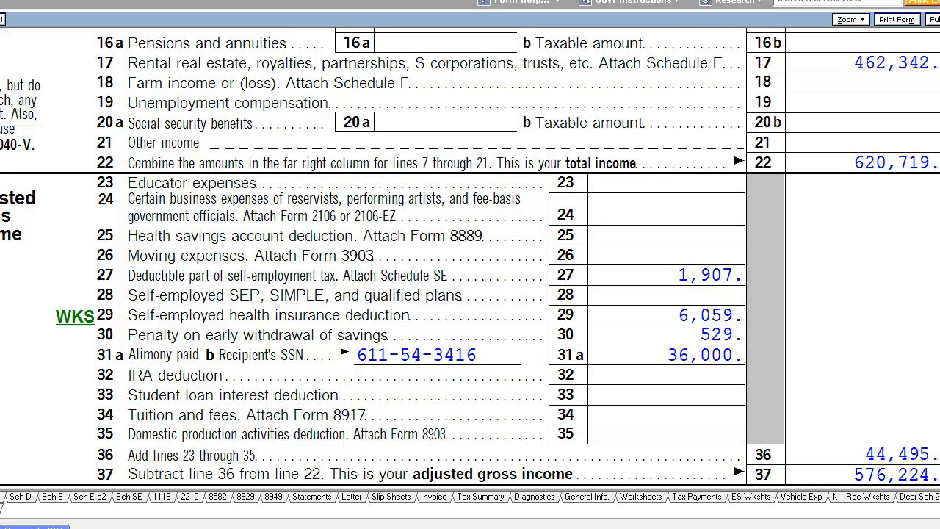
pyautogui.scroll(-1, 470, 259)
pyautogui.scroll(5, 470, 257)
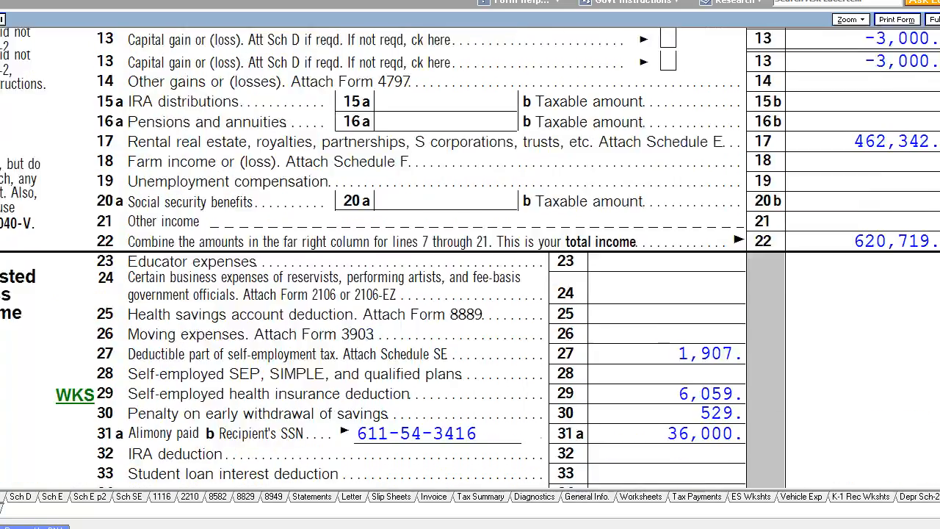
pyautogui.scroll(-3, 469, 257)
pyautogui.scroll(10, 470, 257)
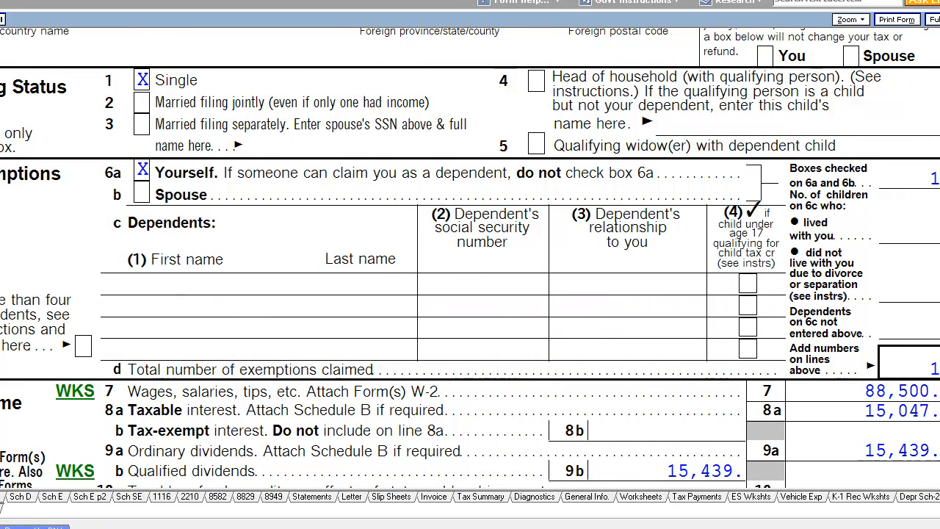
pyautogui.click(2, 4)
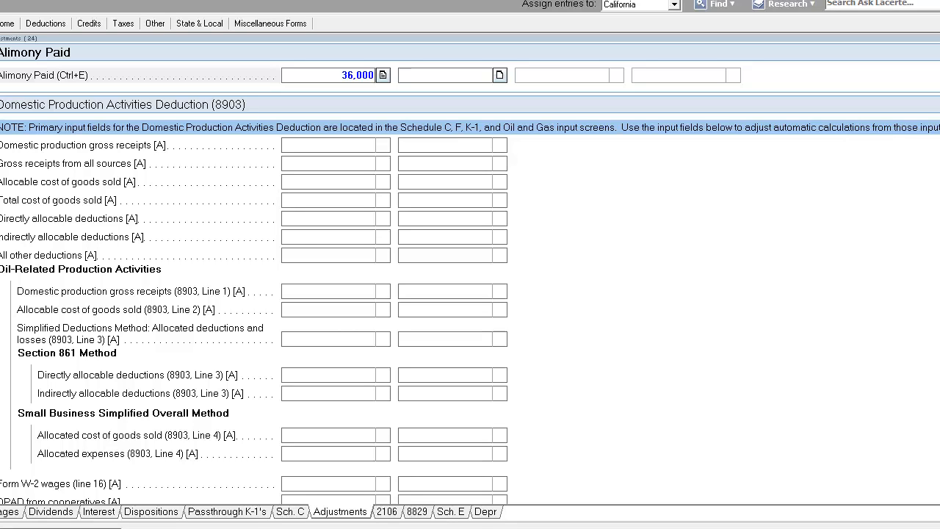
# Search the web for CAN YOU CLAIM STUDENT LOAN INTEREST PAID AS DEDUCTION FOR NON-DEPENDENT
pyautogui.press('Escape')
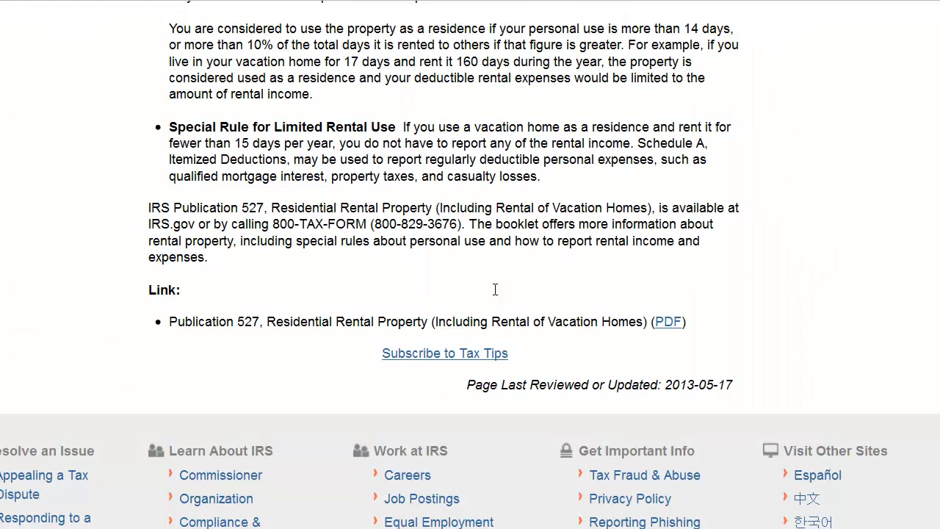
pyautogui.scroll(5, 828, 84)
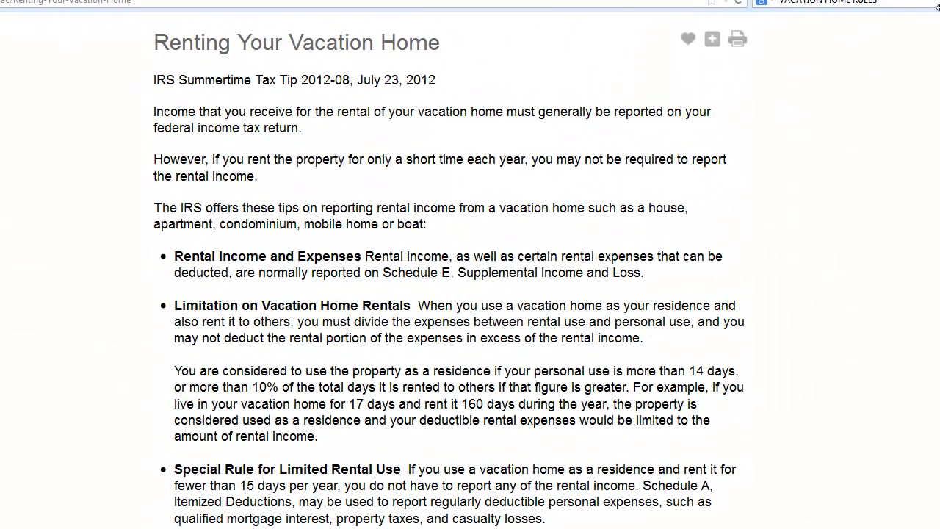
pyautogui.click(911, 3)
pyautogui.write('CA')
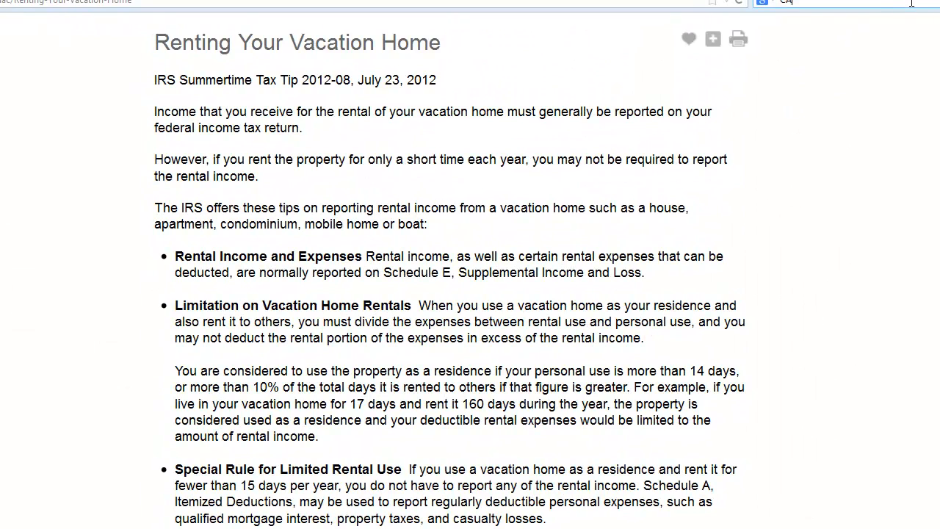
pyautogui.write('N YOU CLAIM STUDENT LOAN INTERES')
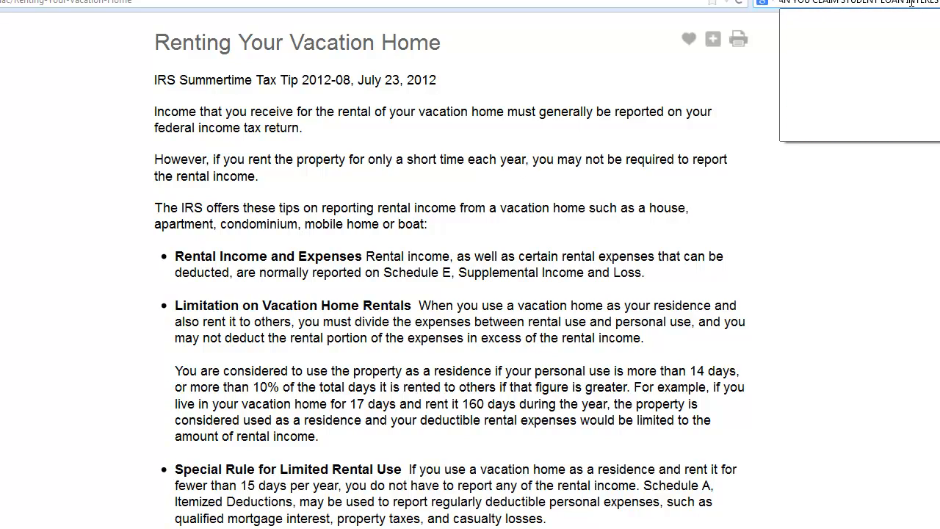
pyautogui.write('T PAID AS DED')
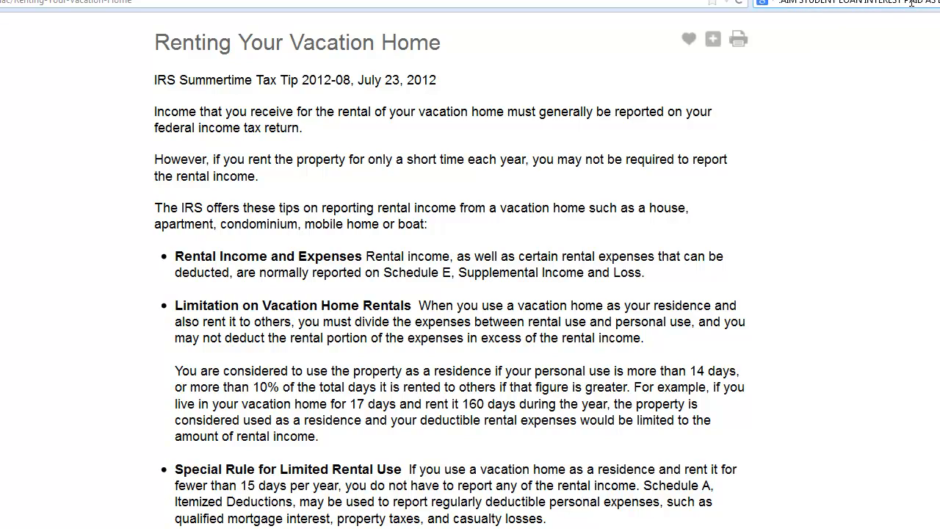
pyautogui.write('UCTION FOR NON-E')
pyautogui.write('EPENDENT')
pyautogui.press('Return')
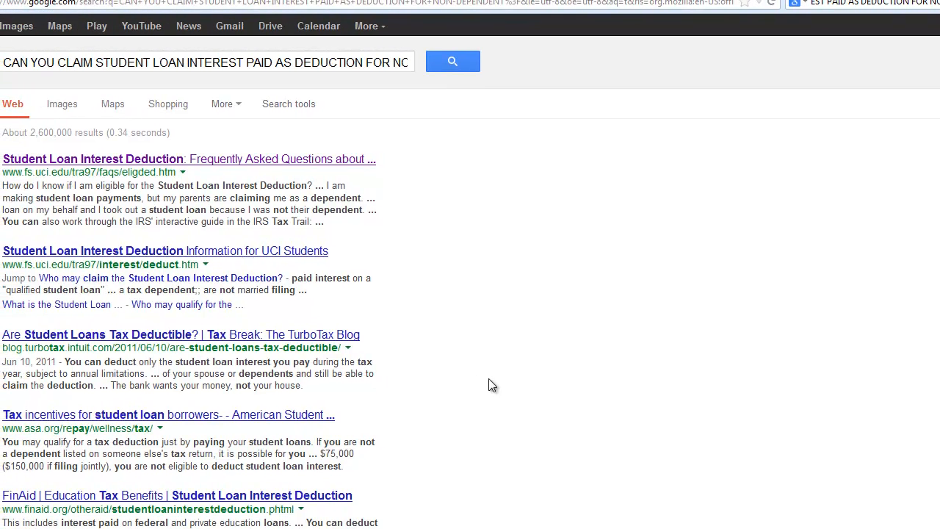
# Open the IRS Publication 970 student loan interest chapter and read the Qualified Student Loan definition
pyautogui.scroll(-2, 492, 385)
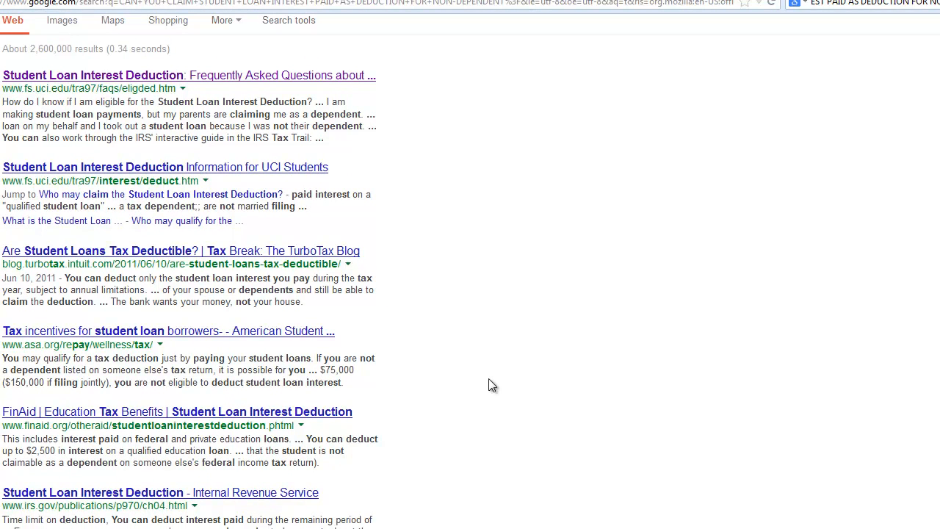
pyautogui.scroll(-2, 464, 382)
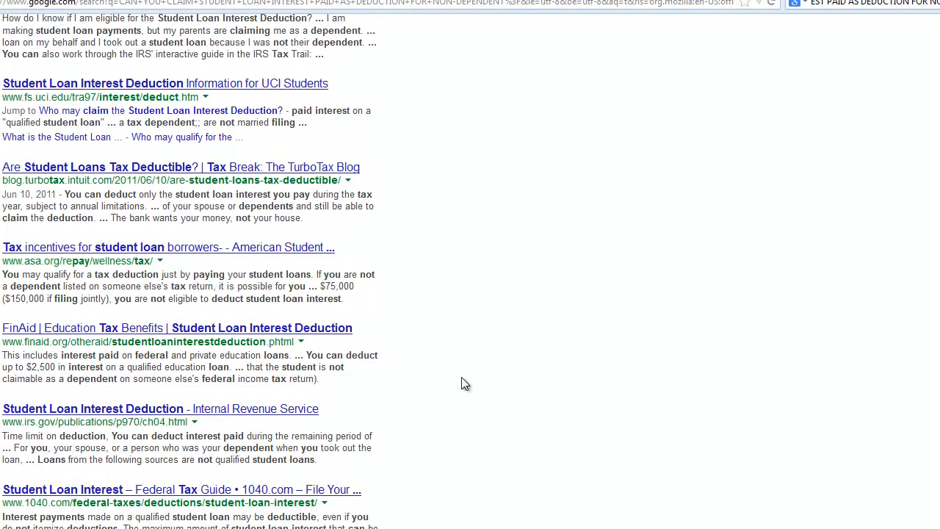
pyautogui.scroll(-2, 464, 383)
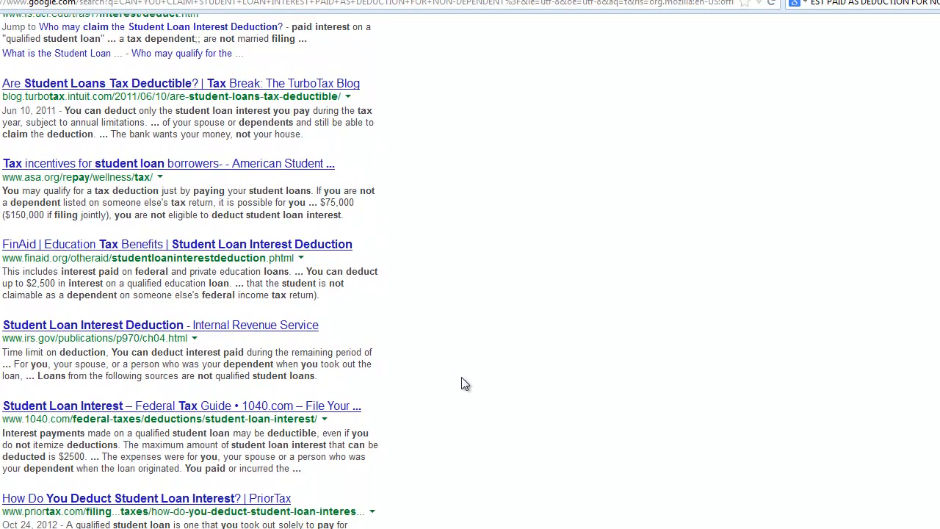
pyautogui.scroll(-2, 464, 384)
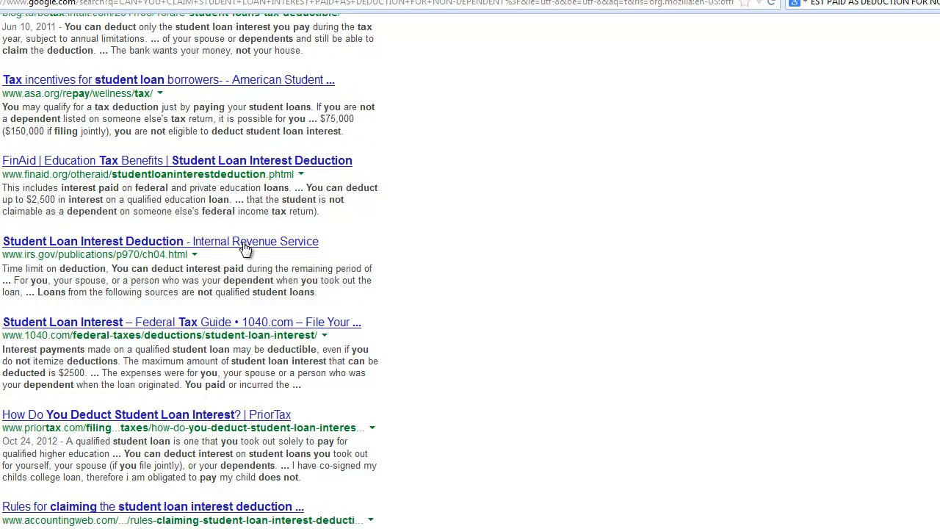
pyautogui.click(302, 247)
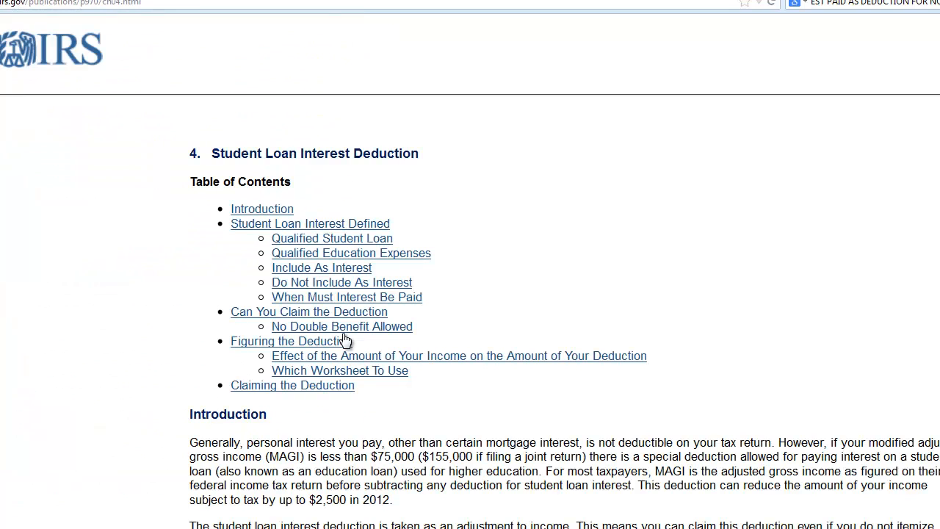
pyautogui.scroll(-8, 587, 381)
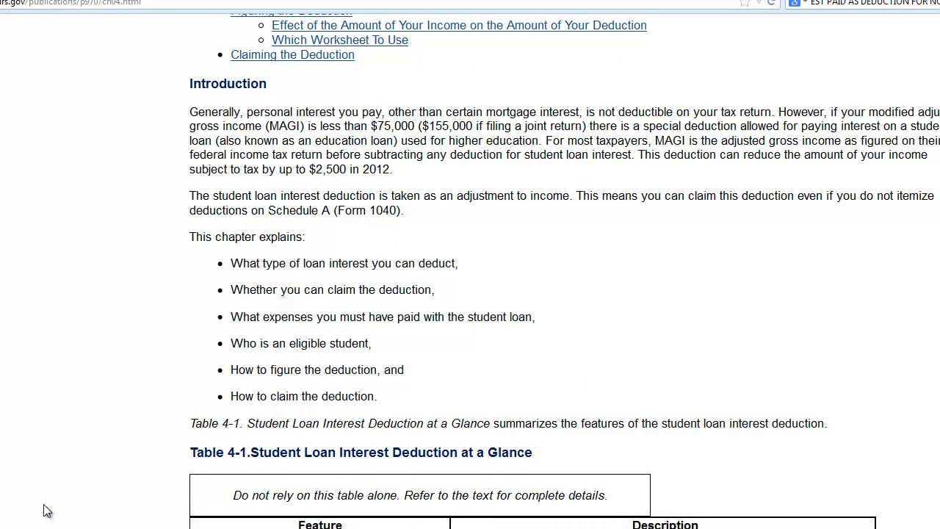
pyautogui.scroll(3, 201, 431)
pyautogui.scroll(4, 200, 431)
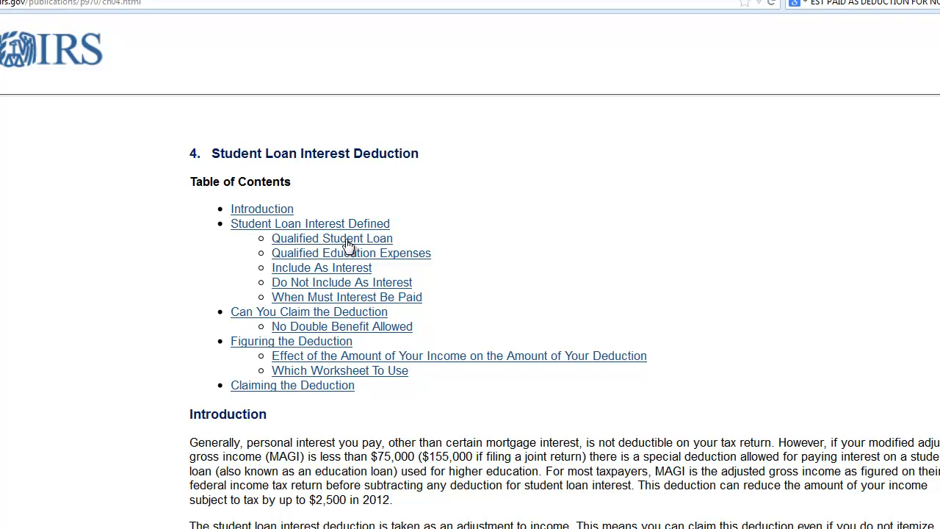
pyautogui.scroll(-10, 470, 294)
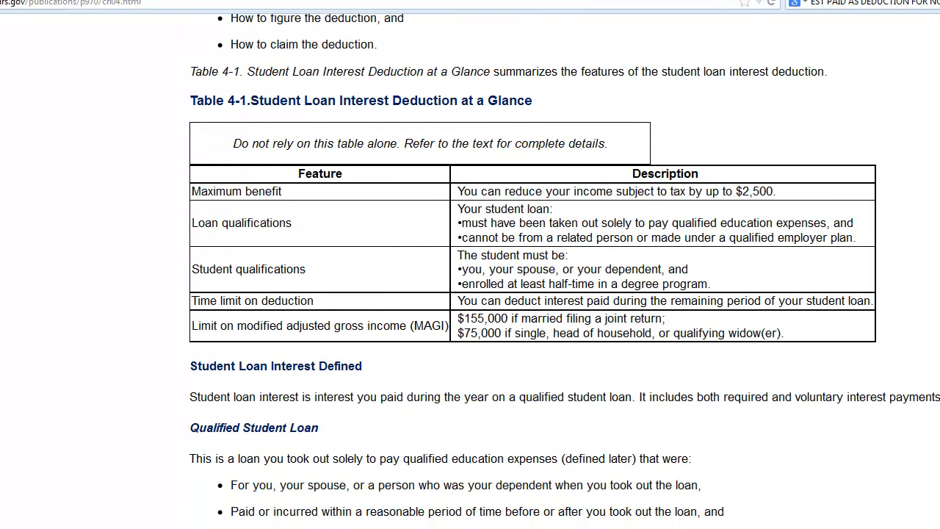
pyautogui.scroll(-5, 470, 293)
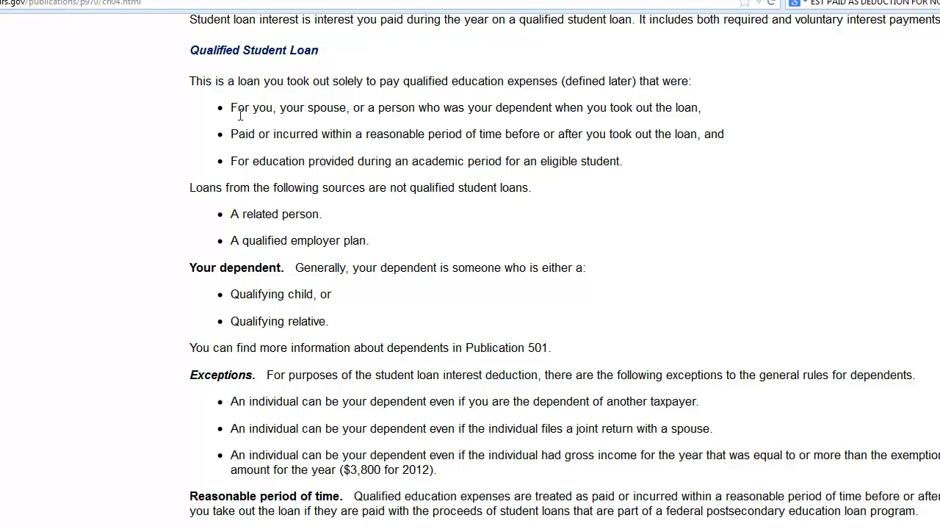
pyautogui.moveTo(190, 81); pyautogui.dragTo(698, 113)
pyautogui.click(440, 111)
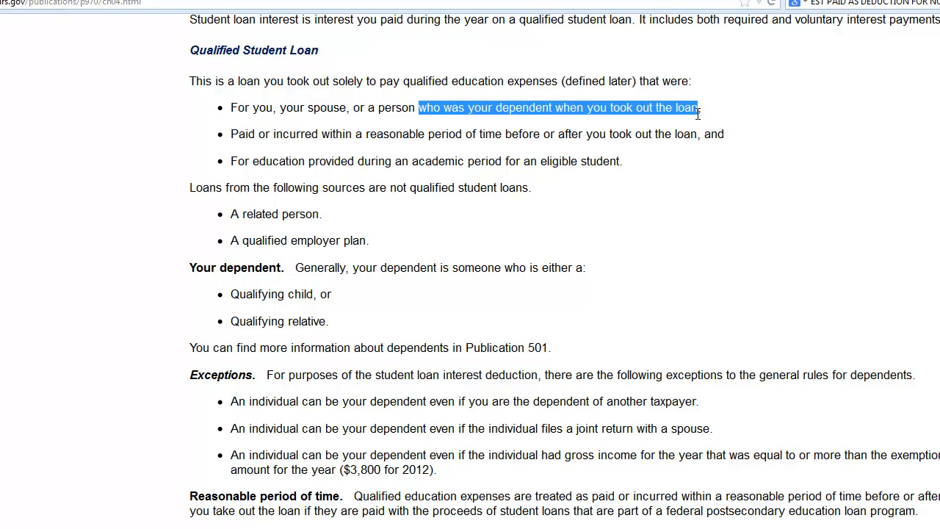
pyautogui.click(650, 229)
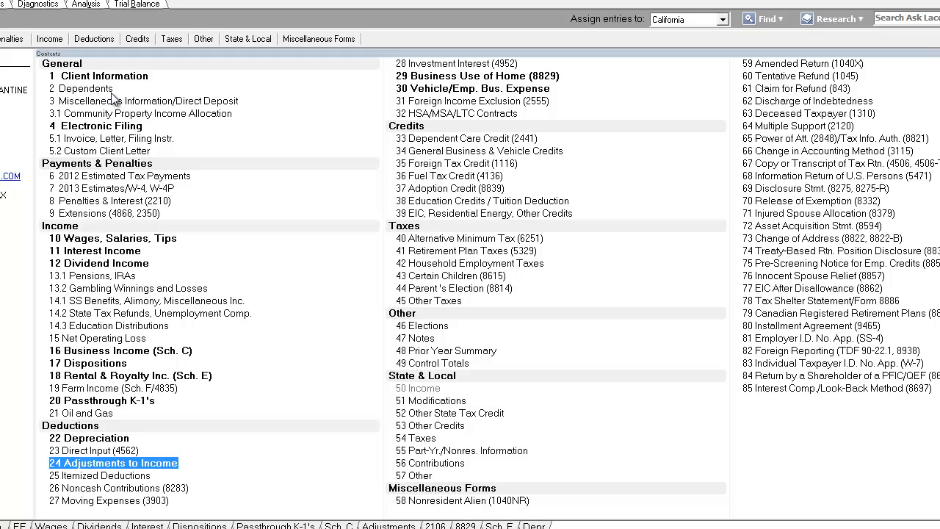
# Reread the Qualified Student Loan section of Publication 970, then switch back to Lacerte
pyautogui.moveTo(99, 501)
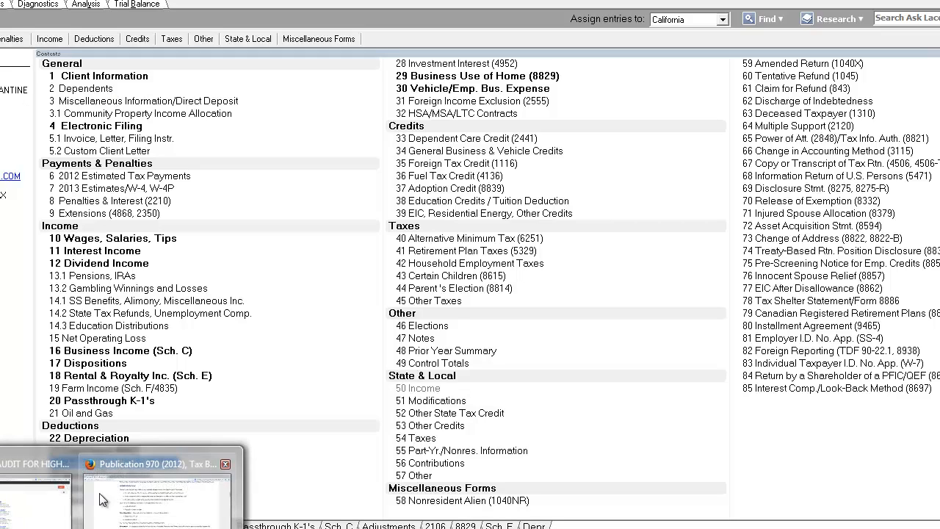
pyautogui.click(132, 505)
pyautogui.scroll(3, 305, 290)
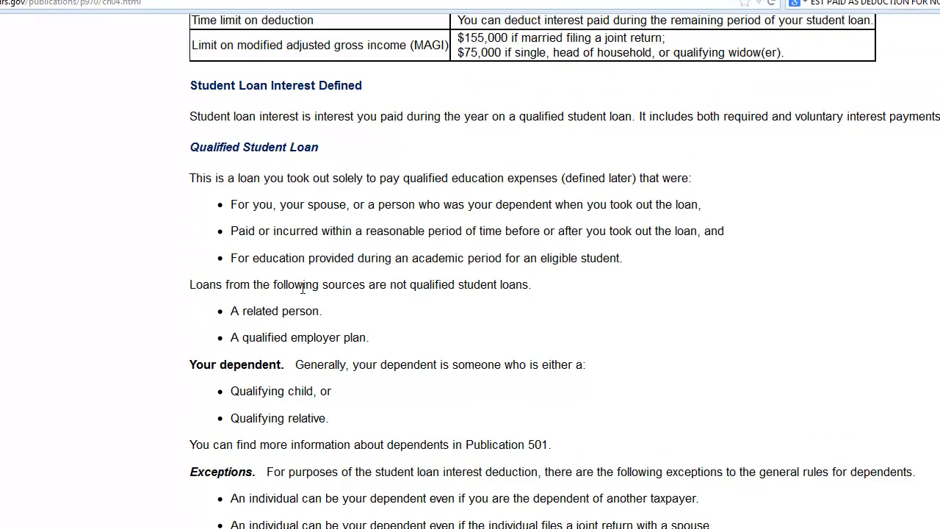
pyautogui.scroll(-6, 216, 204)
pyautogui.scroll(6, 198, 112)
pyautogui.scroll(-3, 193, 125)
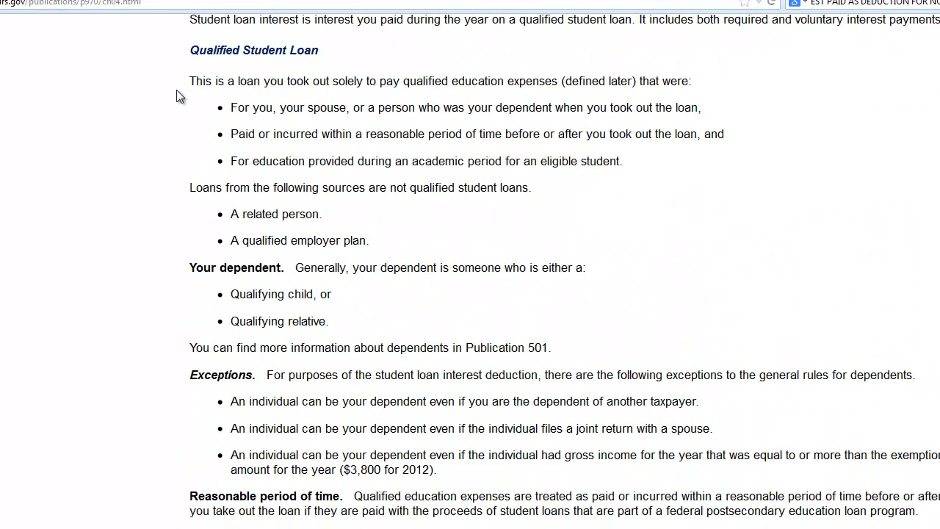
pyautogui.moveTo(176, 89); pyautogui.dragTo(735, 136)
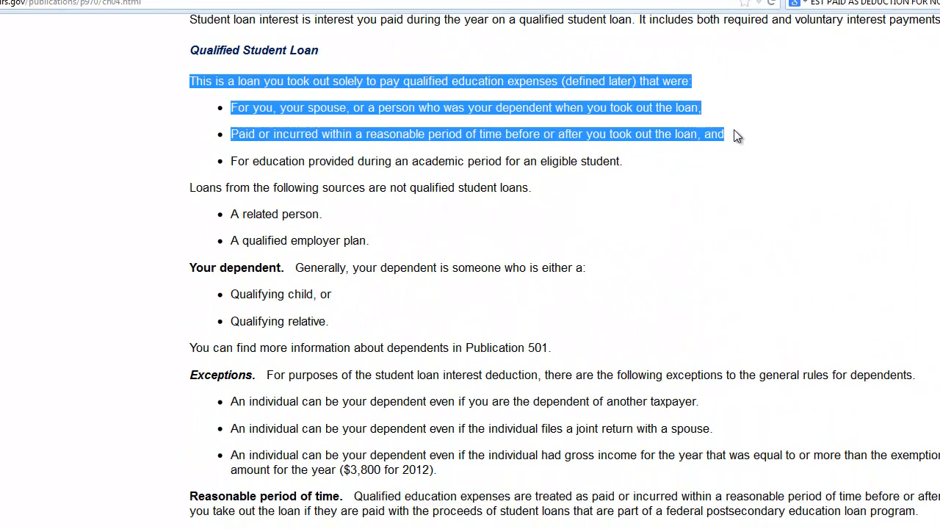
pyautogui.click(656, 261)
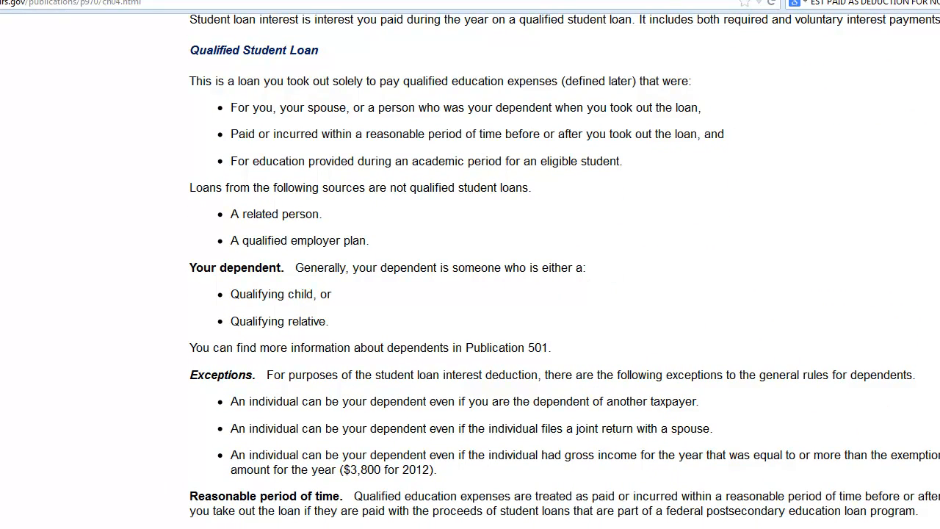
pyautogui.hotkey('alt', 'Tab')
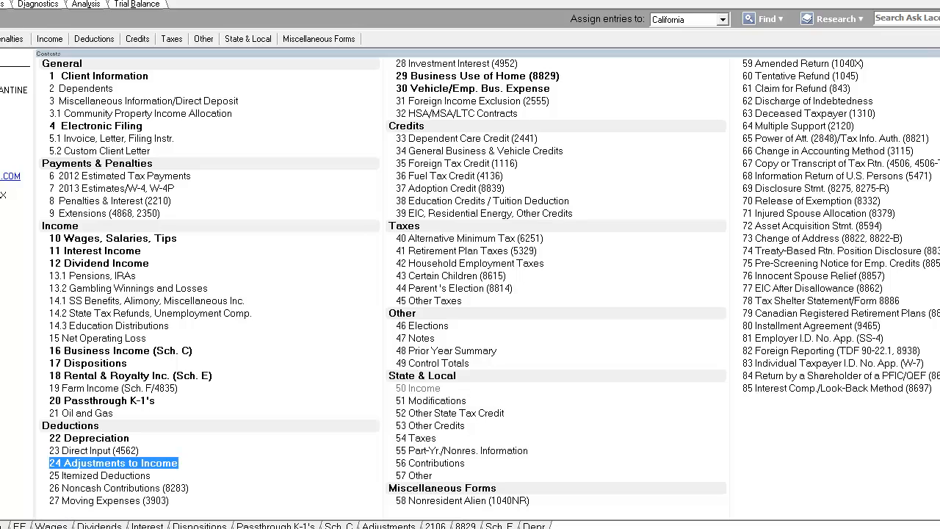
# Open the Itemized Deductions input screen and examine its general information and medical fields
pyautogui.click(129, 478)
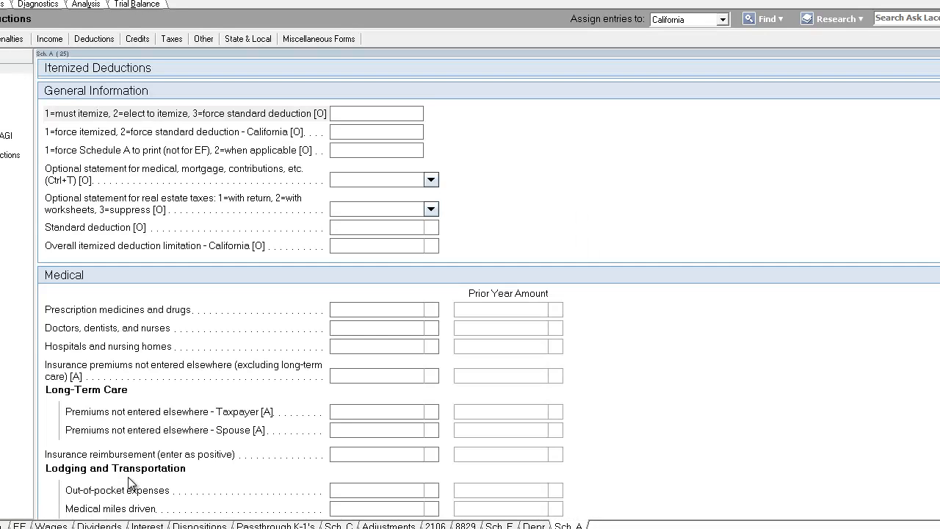
pyautogui.click(355, 210)
pyautogui.click(367, 226)
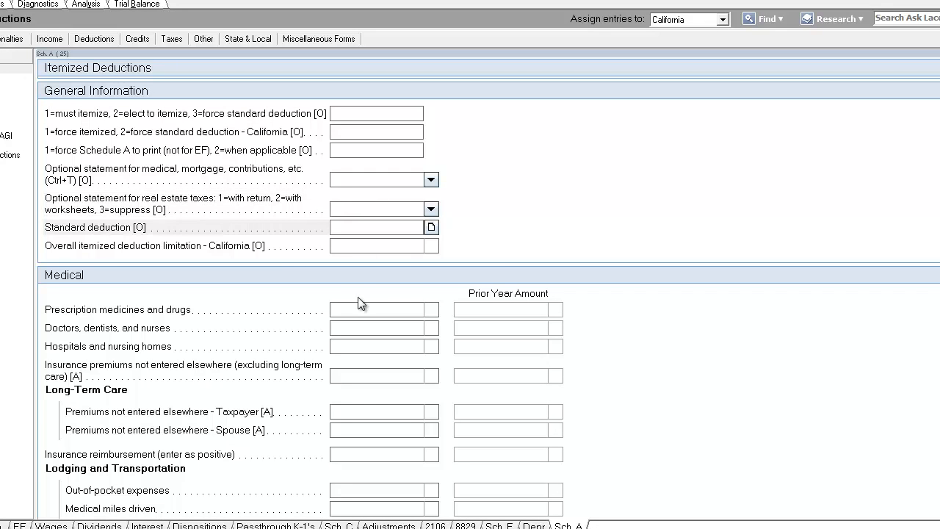
pyautogui.scroll(-1, 358, 301)
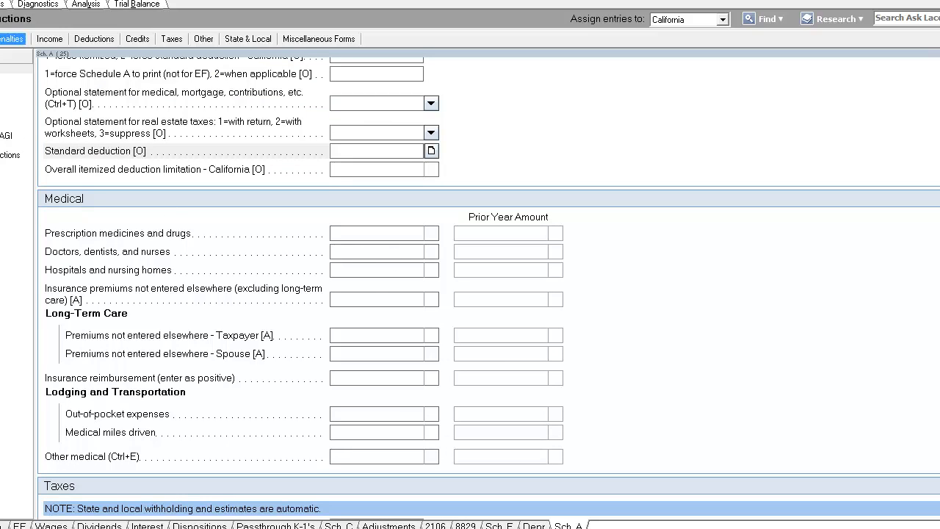
# Switch to the Form 1040 view and review the adjustments to income and adjusted gross income lines
pyautogui.click(2, 4)
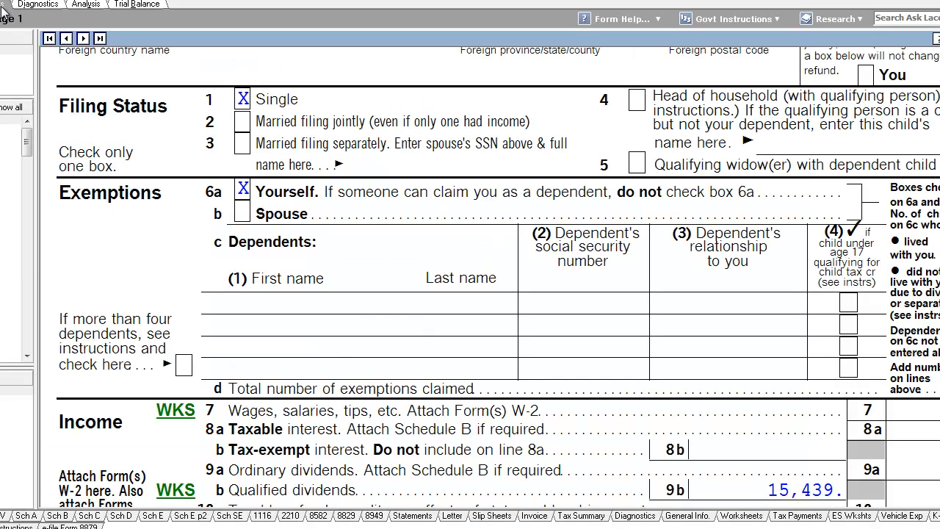
pyautogui.scroll(-3, 498, 277)
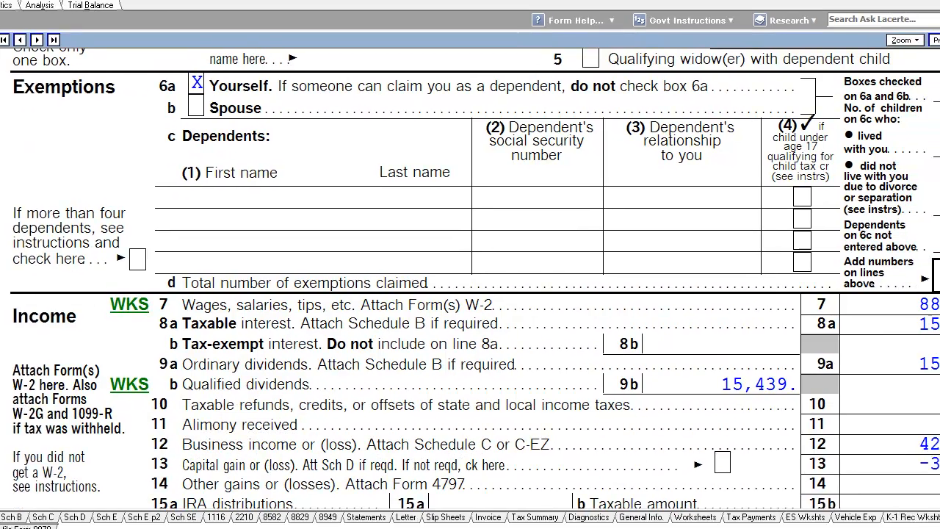
pyautogui.scroll(-13, 470, 272)
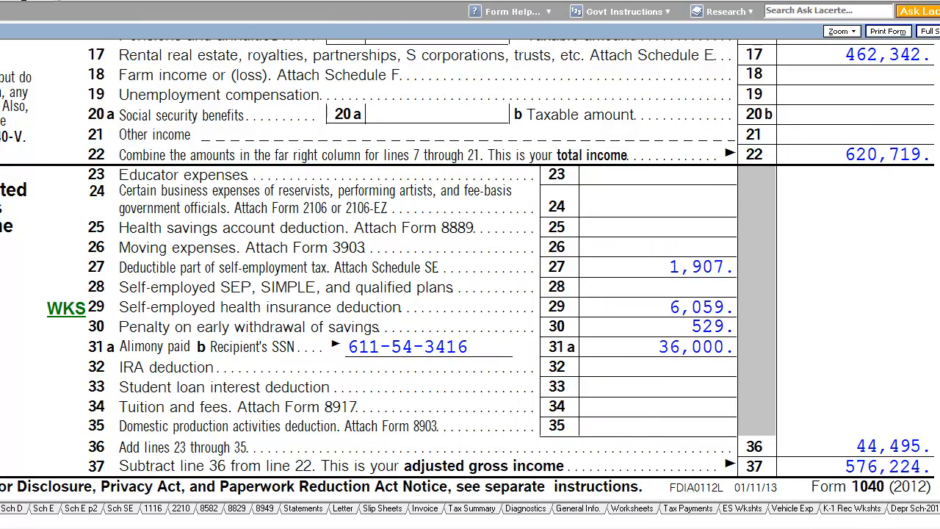
pyautogui.press('super')
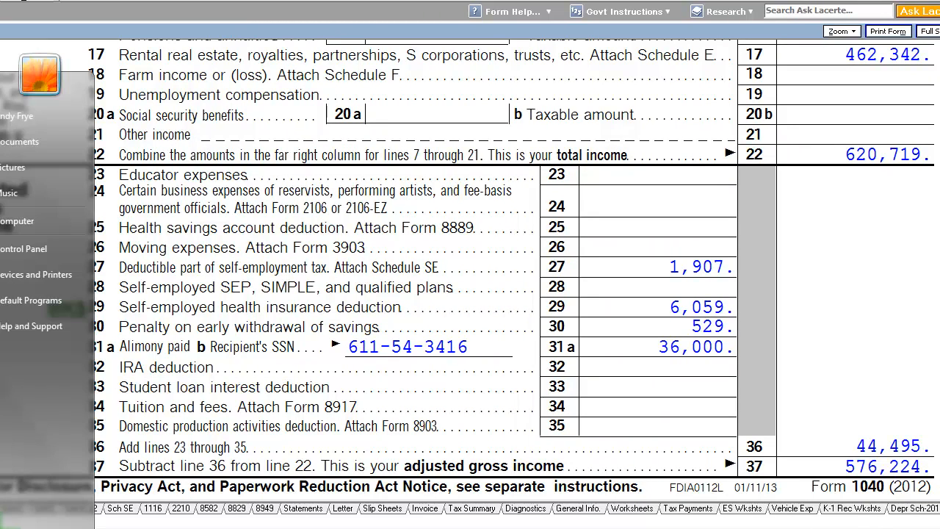
# Open Calculator and compute 7.5% of the 576,224 adjusted gross income, then close it
pyautogui.click(2, 403)
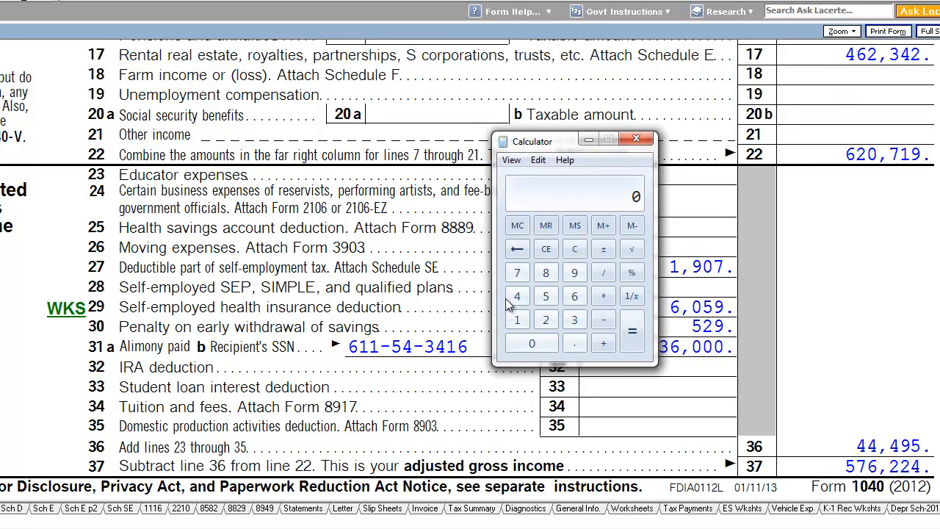
pyautogui.click(545, 296)
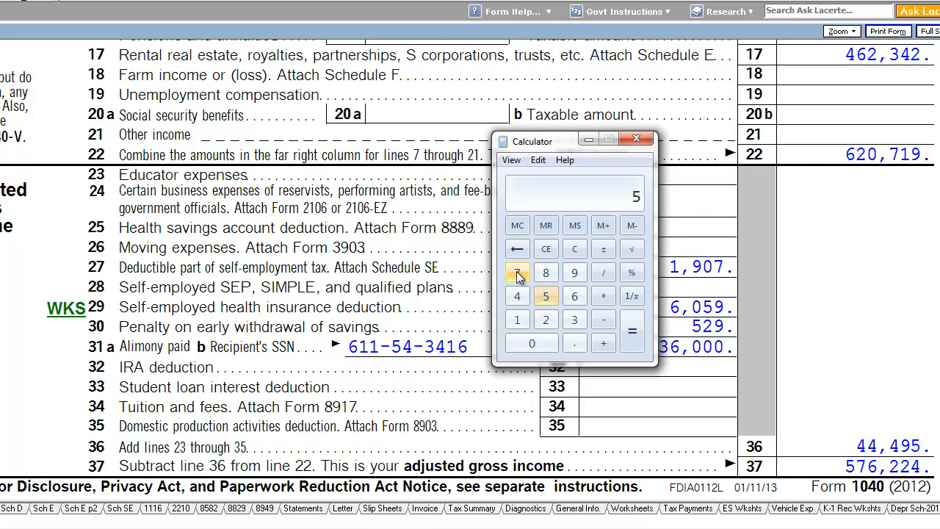
pyautogui.click(517, 275)
pyautogui.click(569, 300)
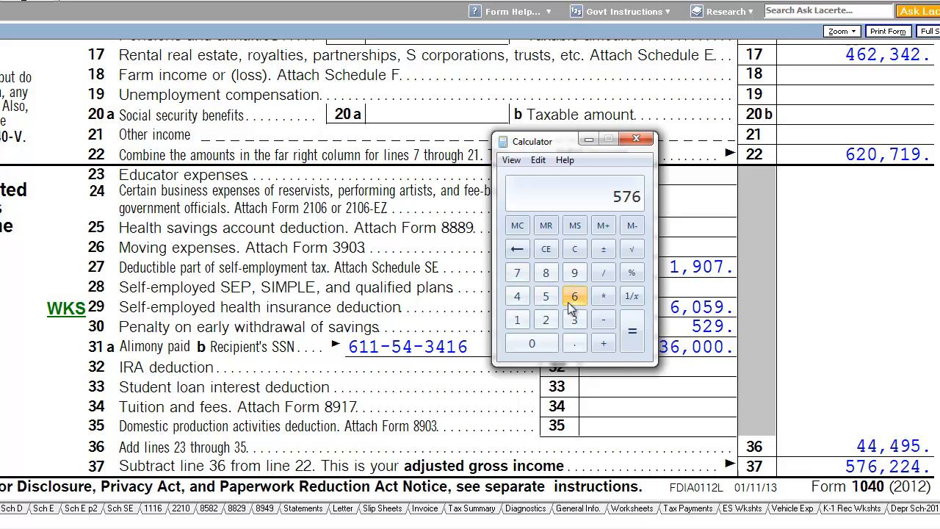
pyautogui.click(546, 319)
pyautogui.click(545, 319)
pyautogui.click(517, 296)
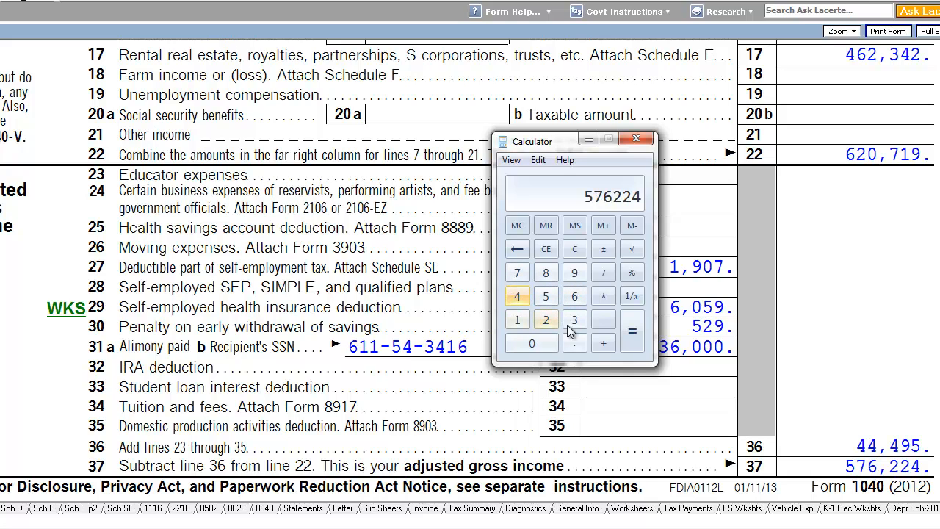
pyautogui.click(603, 296)
pyautogui.click(576, 346)
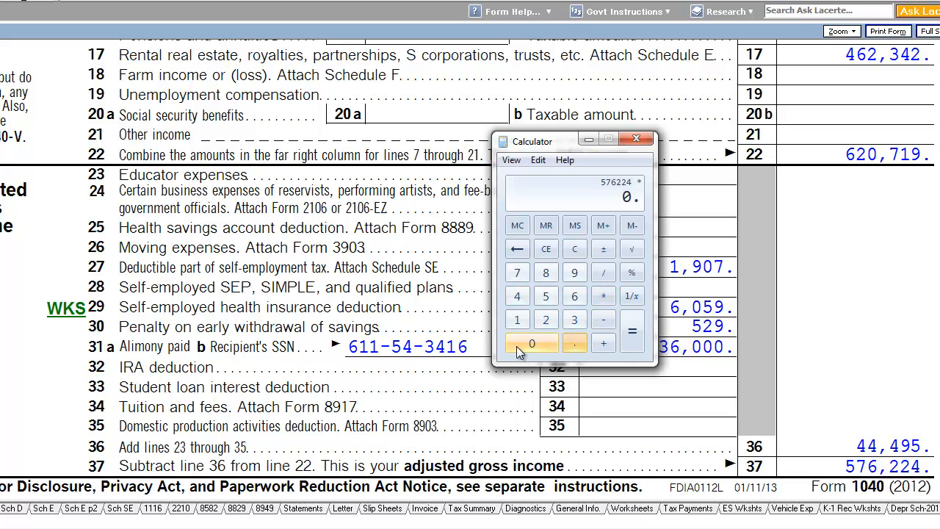
pyautogui.click(523, 344)
pyautogui.click(518, 275)
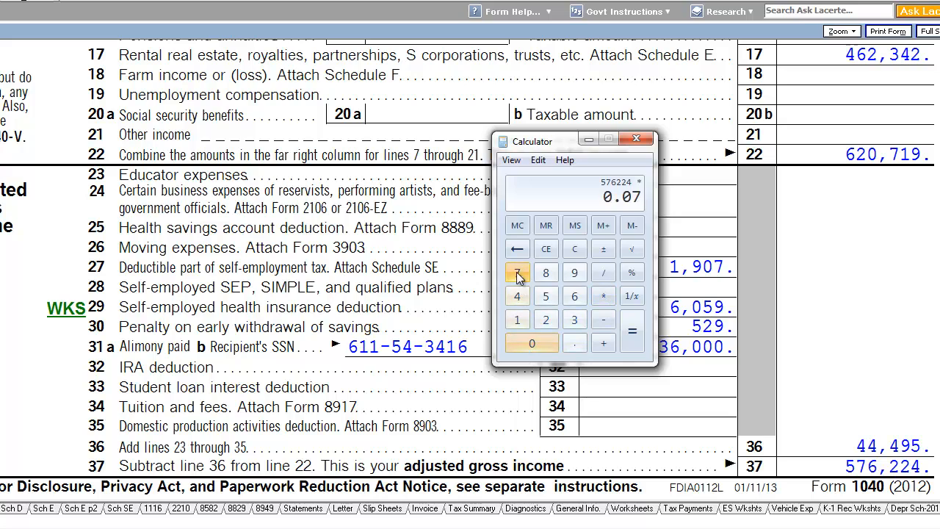
pyautogui.click(546, 295)
pyautogui.click(631, 331)
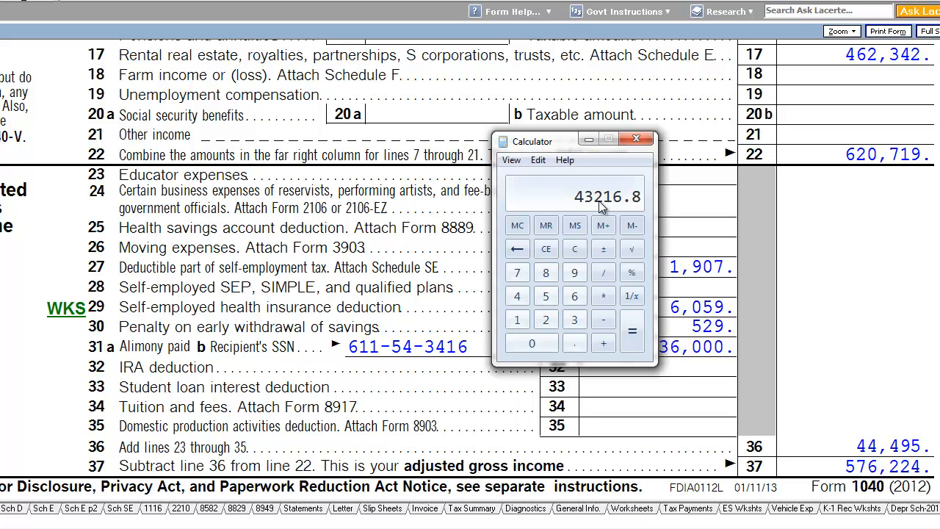
pyautogui.click(636, 138)
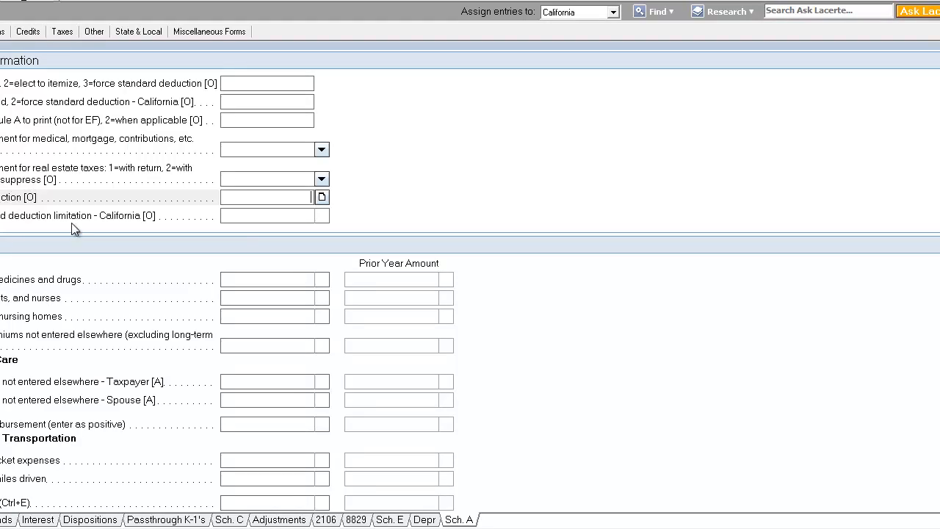
# Enter 24,000 as the doctors, dentists, and nurses medical expense on the Itemized Deductions screen
pyautogui.click(271, 276)
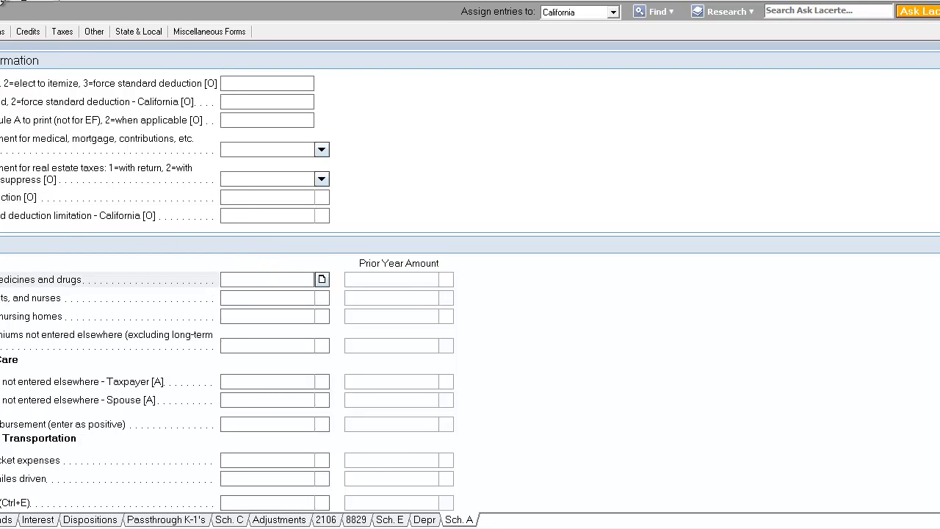
pyautogui.click(369, 297)
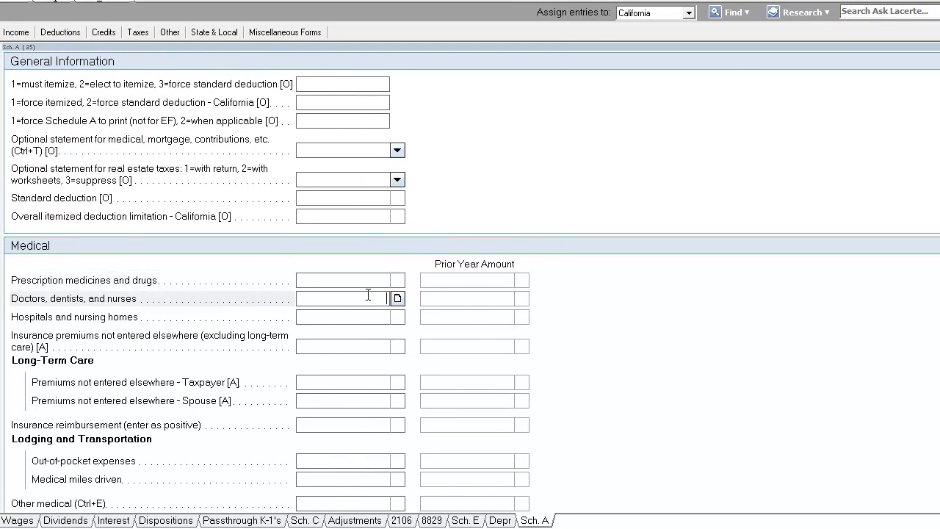
pyautogui.write('24,000')
pyautogui.press('Tab')
pyautogui.click(355, 298)
# Compare the Schedule A medical and taxes lines in form view with the medical input fields
pyautogui.click(114, 1)
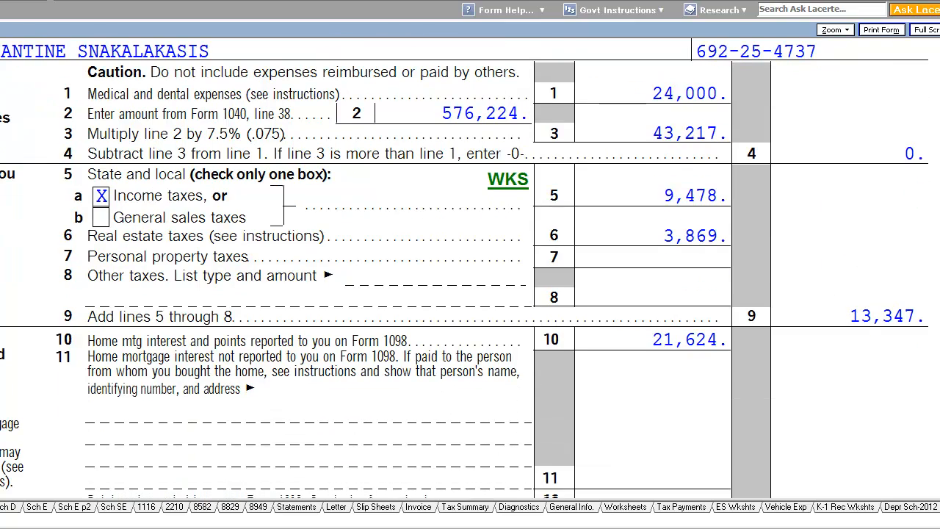
pyautogui.scroll(-2, 926, 185)
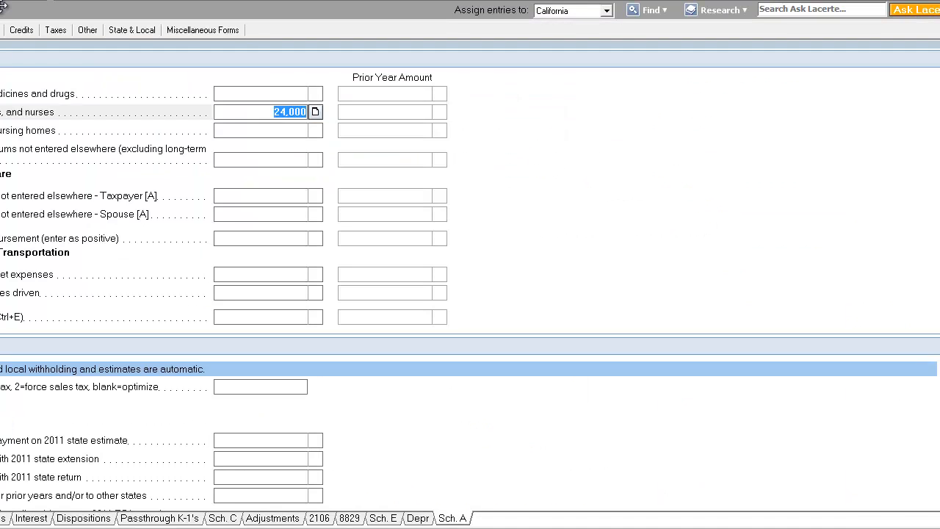
pyautogui.click(320, 138)
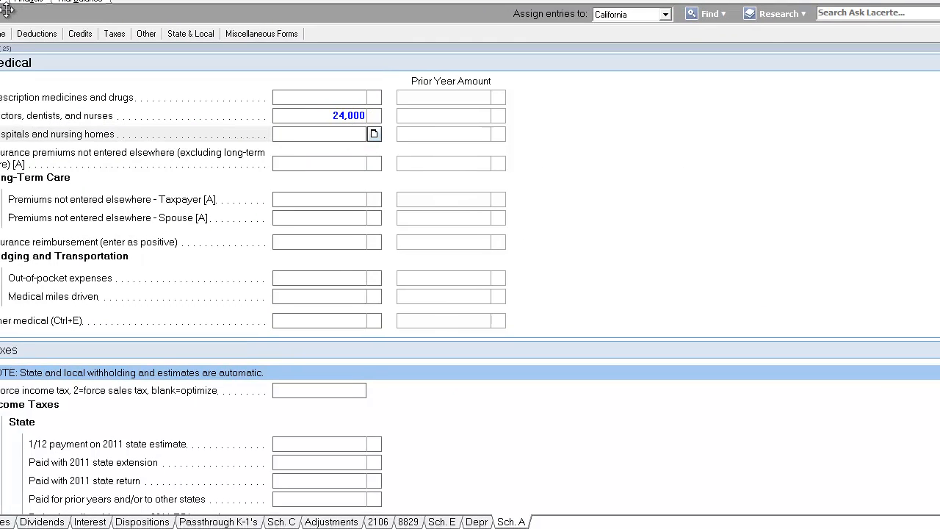
pyautogui.click(375, 100)
pyautogui.click(352, 116)
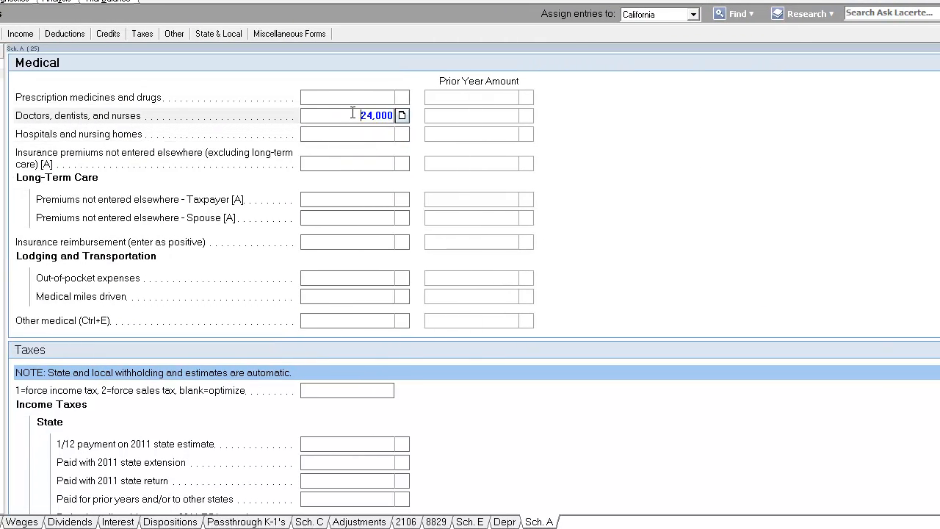
pyautogui.click(362, 134)
pyautogui.click(368, 163)
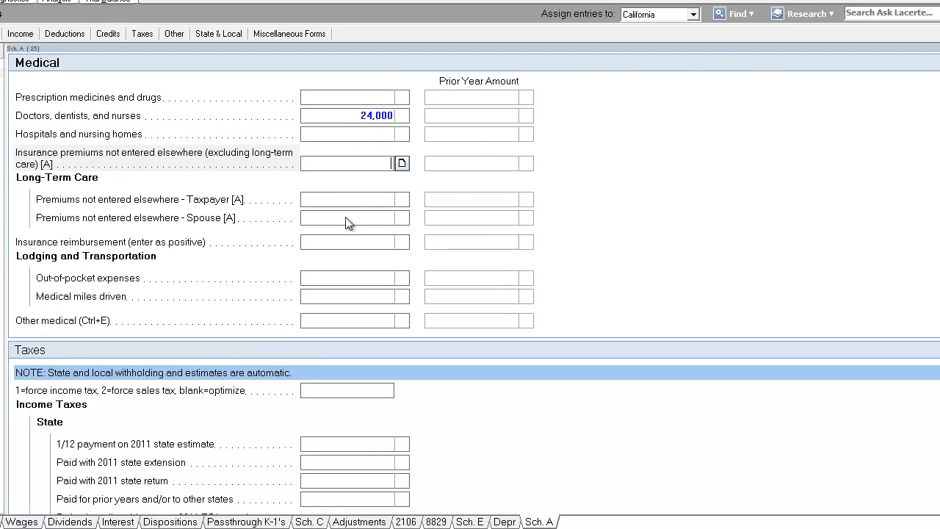
pyautogui.click(345, 116)
pyautogui.scroll(-10, 343, 197)
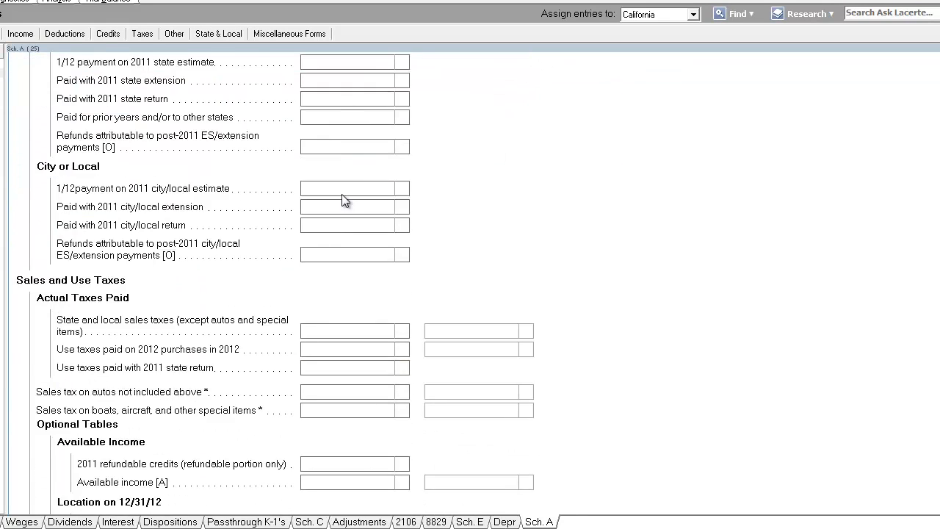
pyautogui.click(1, 1)
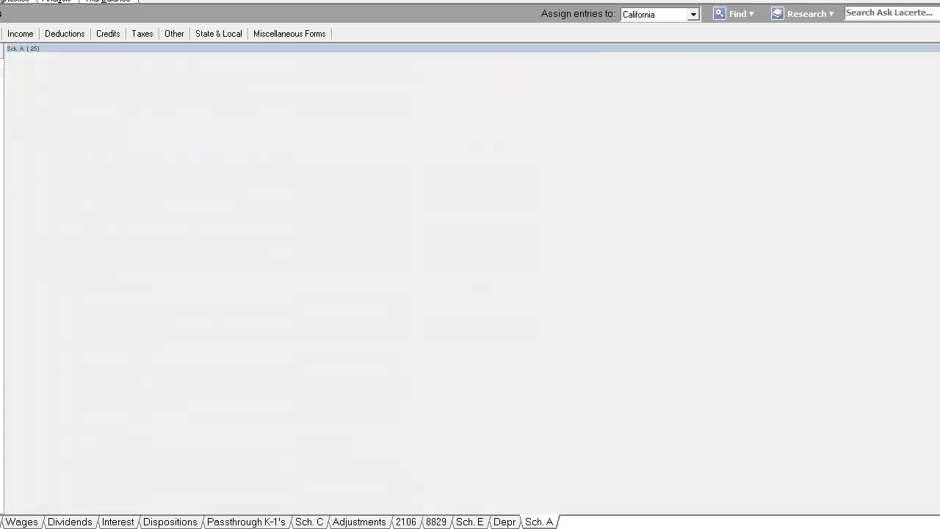
pyautogui.scroll(3, 602, 317)
pyautogui.scroll(-3, 822, 276)
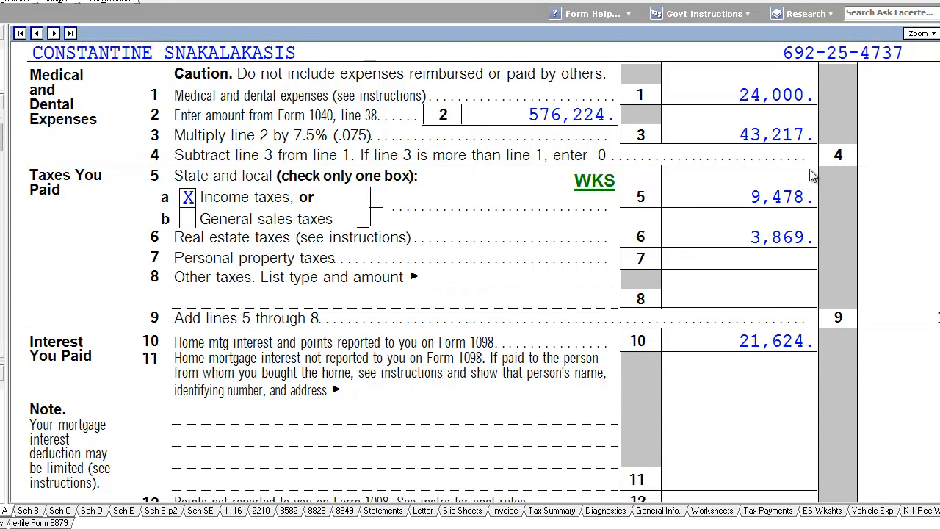
pyautogui.scroll(3, 795, 195)
pyautogui.scroll(1, 784, 279)
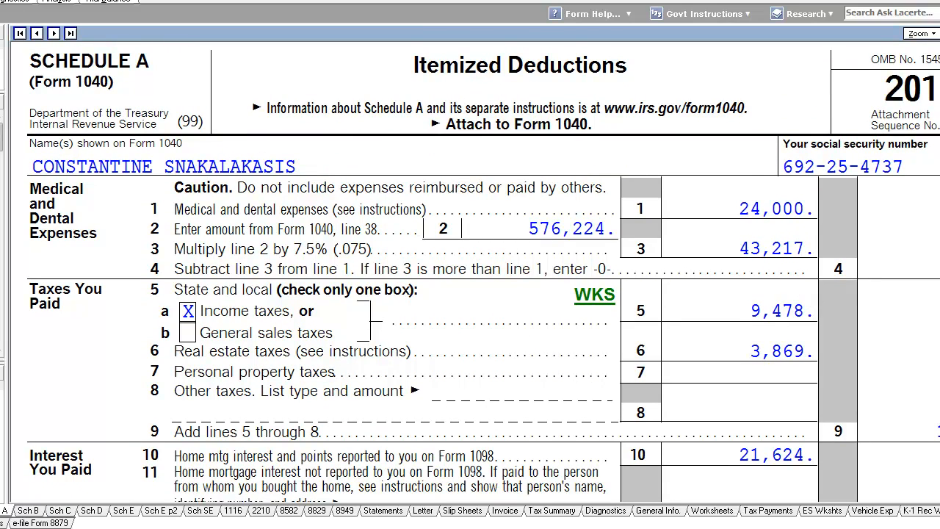
pyautogui.click(362, 198)
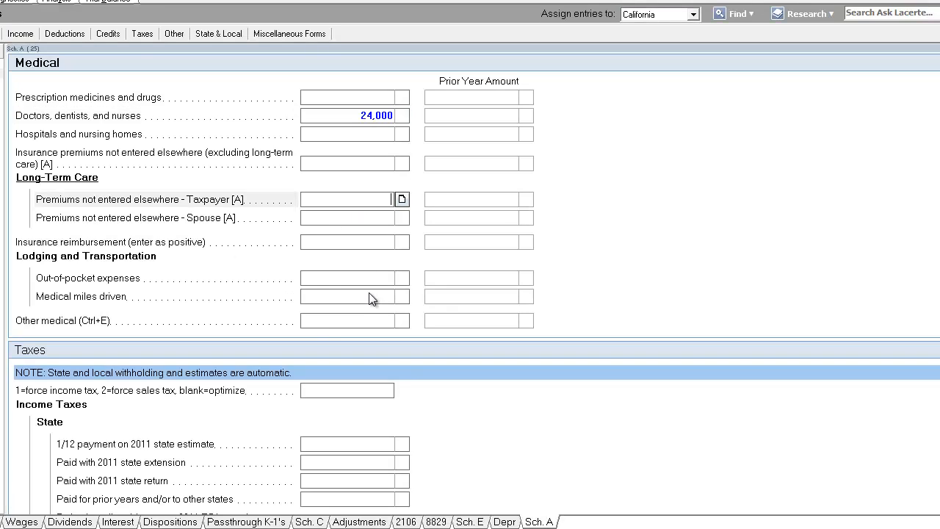
# Enter 524 for personal property taxes, including value-based automobile fees
pyautogui.scroll(-3, 369, 294)
pyautogui.scroll(-8, 371, 299)
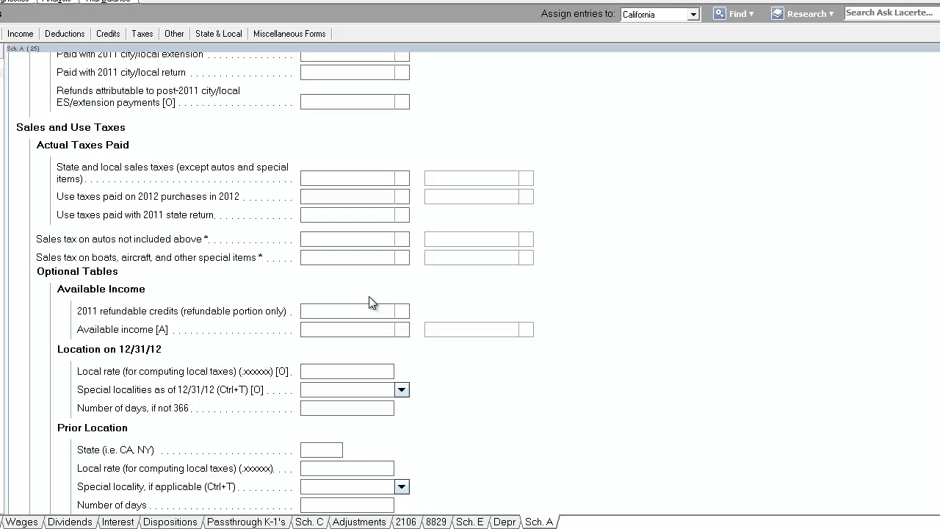
pyautogui.scroll(-4, 371, 301)
pyautogui.scroll(-8, 370, 301)
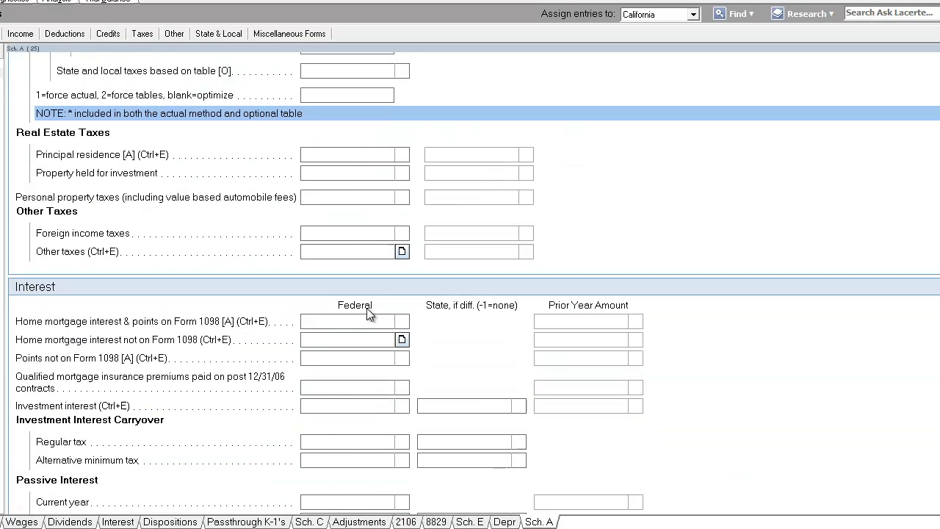
pyautogui.scroll(-2, 373, 210)
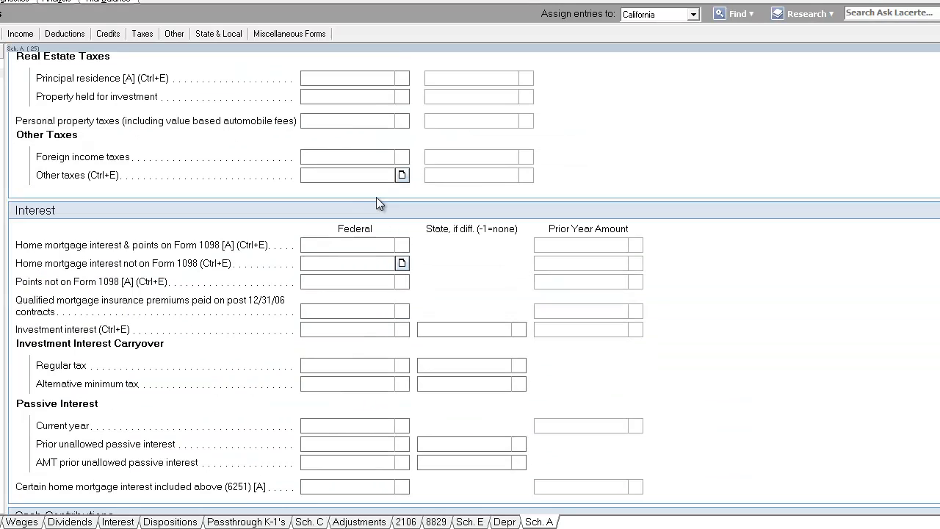
pyautogui.click(370, 123)
pyautogui.write('524')
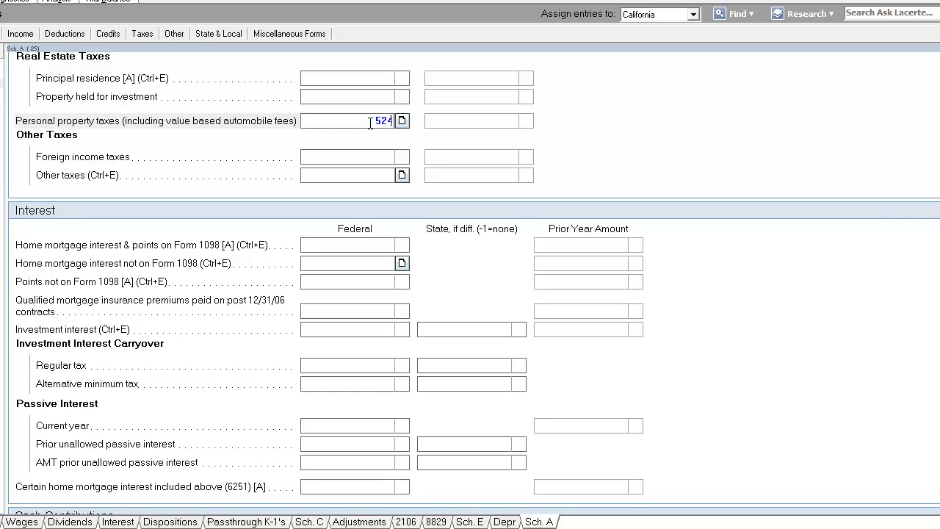
pyautogui.press('Return')
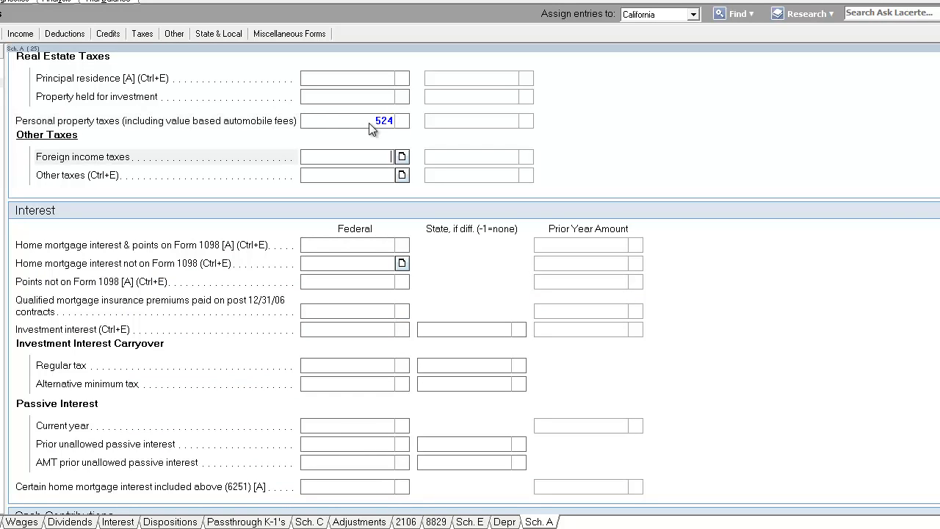
# Enter 3,000 as federal cash contributions under the 50% limitation
pyautogui.click(369, 247)
pyautogui.scroll(-4, 369, 259)
pyautogui.scroll(-6, 370, 272)
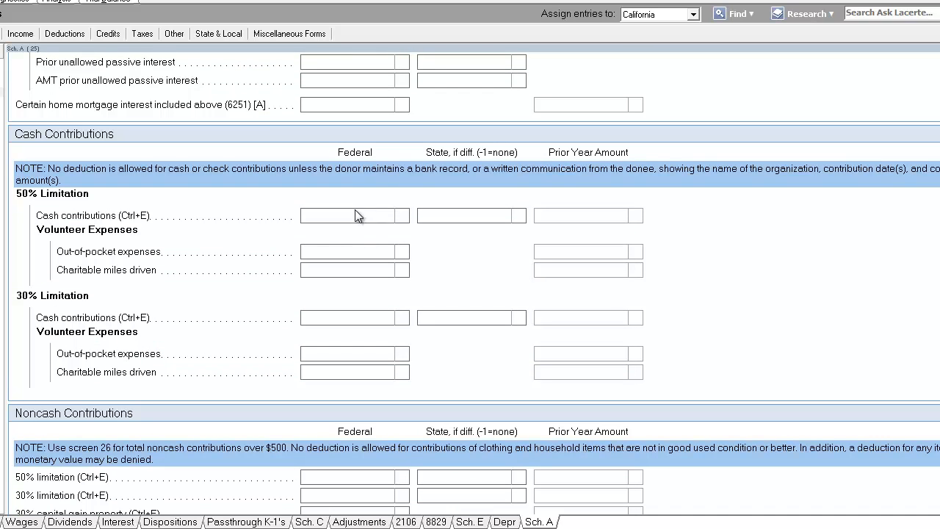
pyautogui.click(358, 214)
pyautogui.write('3000')
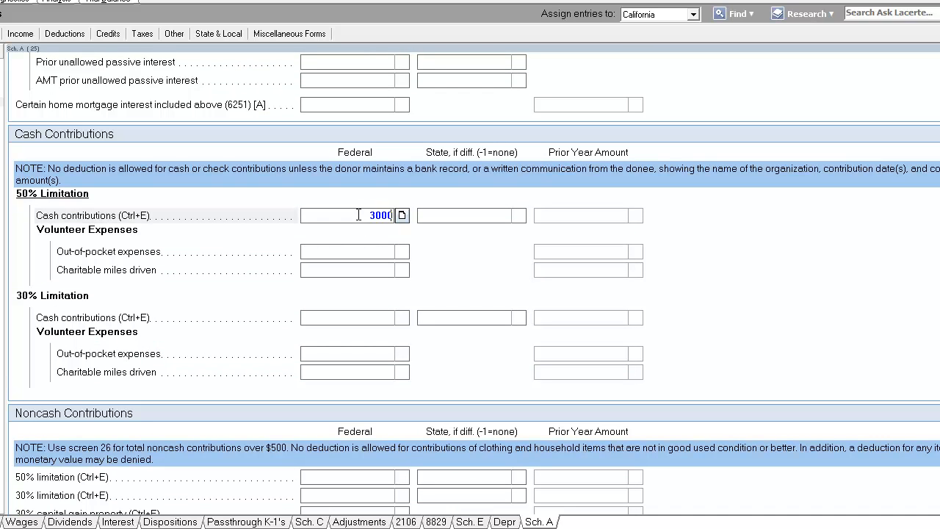
pyautogui.press('Return')
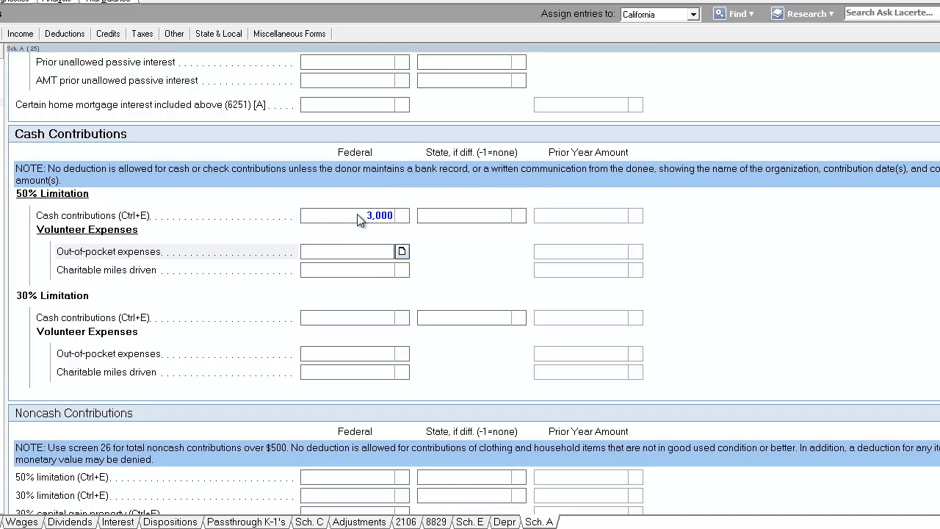
# Enter 250 as federal noncash contributions under the 50% limitation
pyautogui.click(367, 271)
pyautogui.scroll(-2, 367, 279)
pyautogui.click(363, 399)
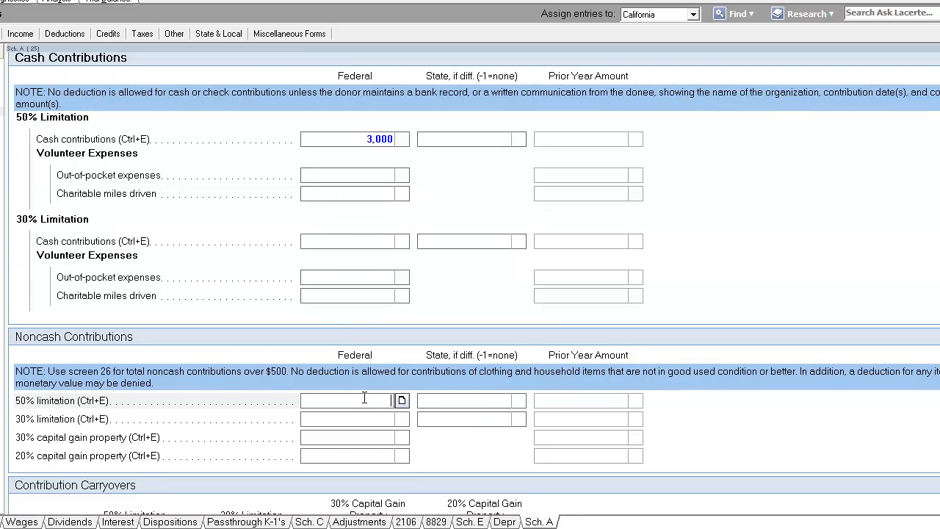
pyautogui.write('250')
pyautogui.press('Return')
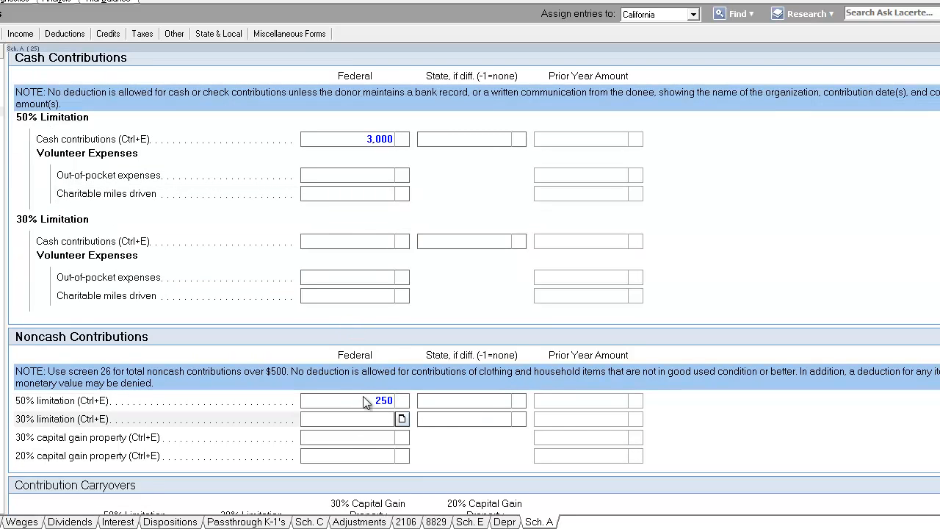
# Review the remaining itemized deduction sections, then leave the input screen and open Form 1040 in form view
pyautogui.scroll(-15, 363, 397)
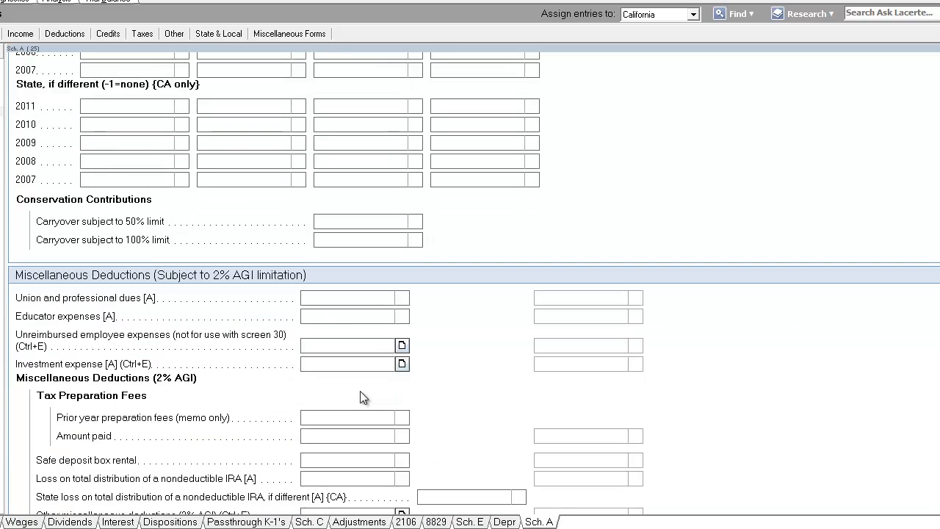
pyautogui.scroll(-7, 363, 396)
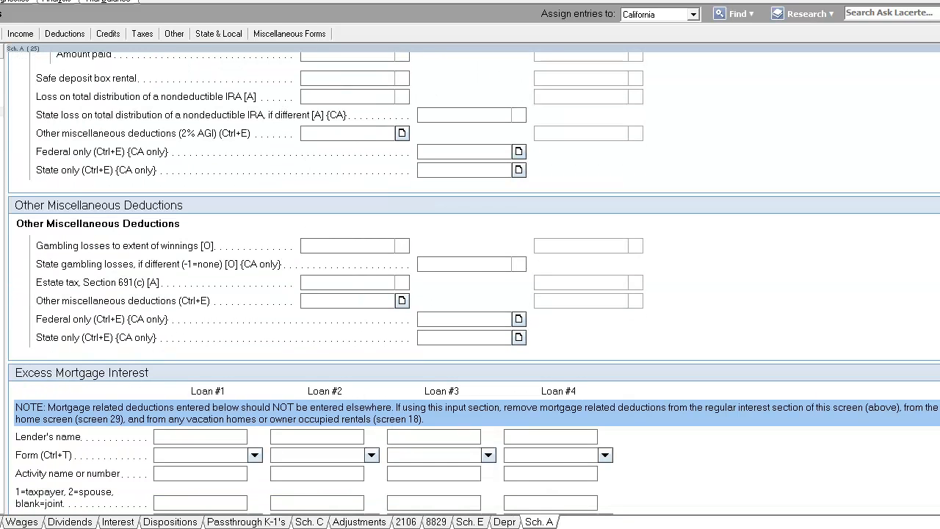
pyautogui.press('Escape')
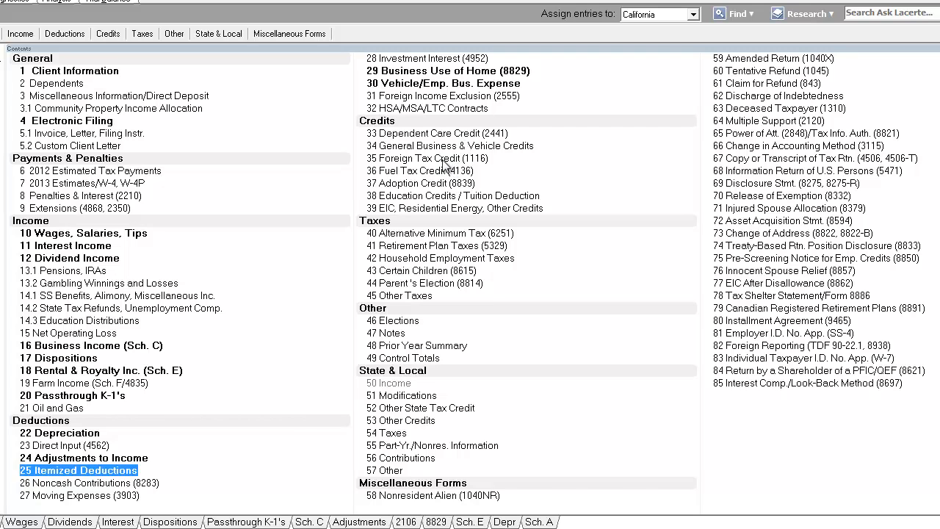
pyautogui.click(1, 2)
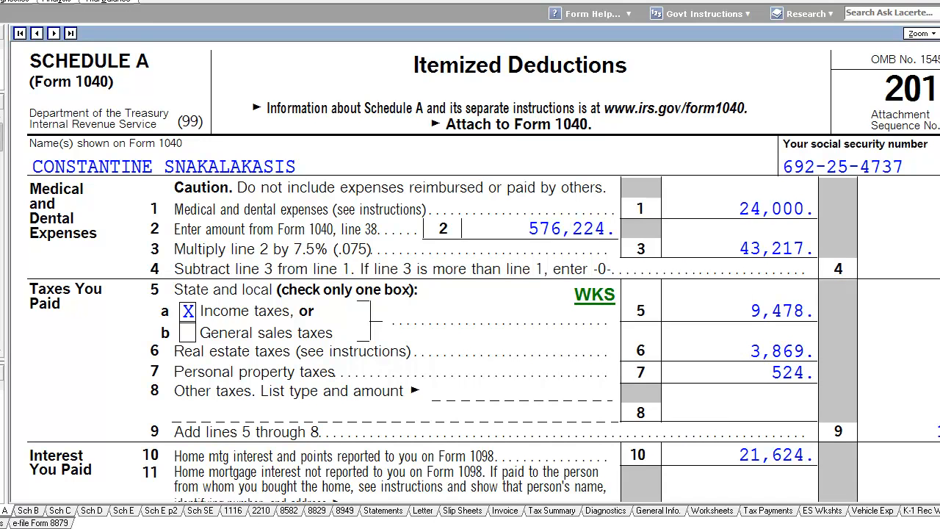
pyautogui.click(1, 510)
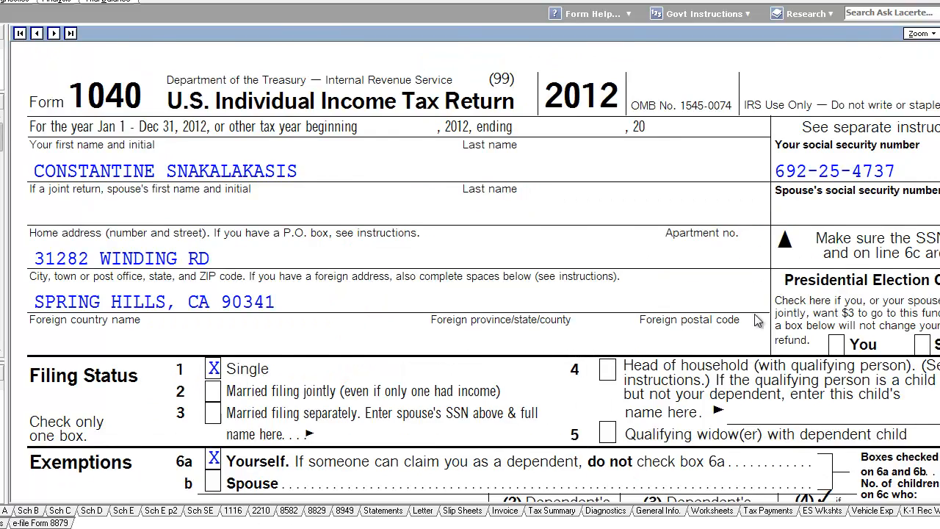
# Review the tax and credits lines of Form 1040
pyautogui.scroll(-1, 757, 319)
pyautogui.click(2, 386)
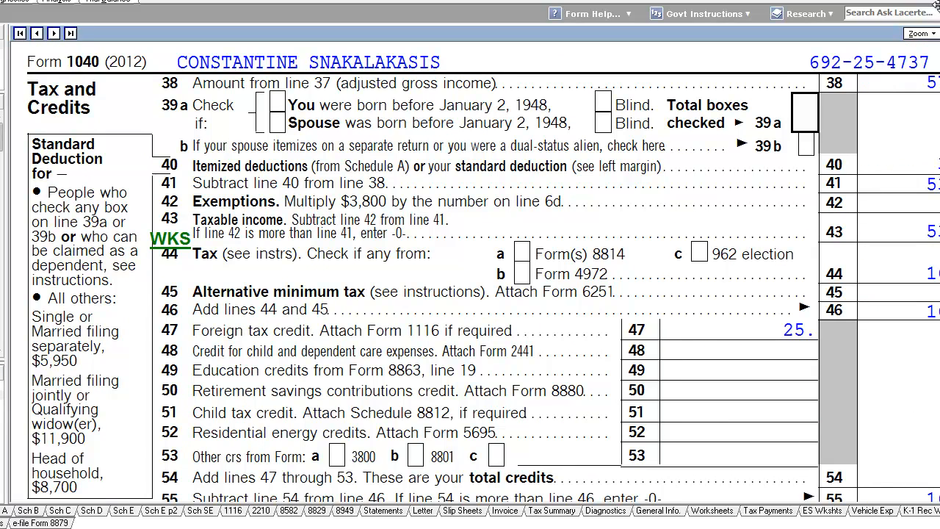
pyautogui.scroll(-5, 520, 130)
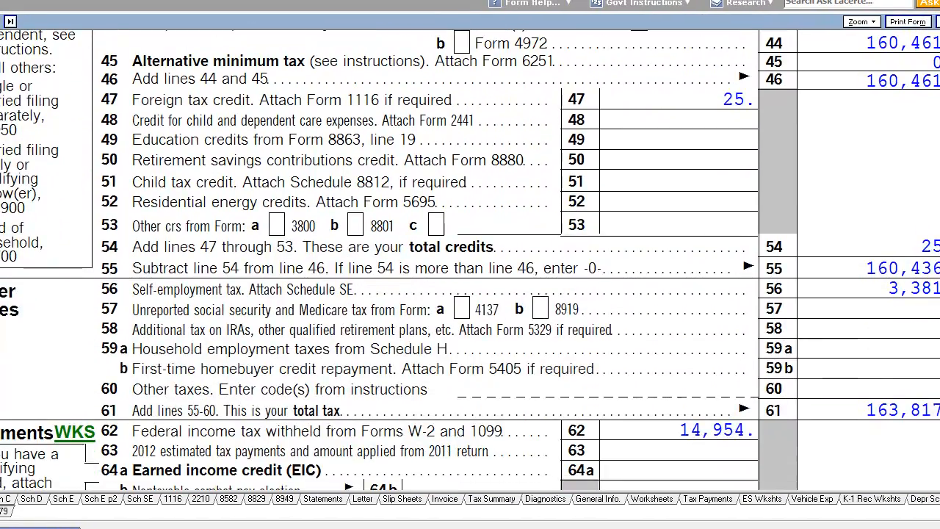
pyautogui.scroll(-2, 747, 81)
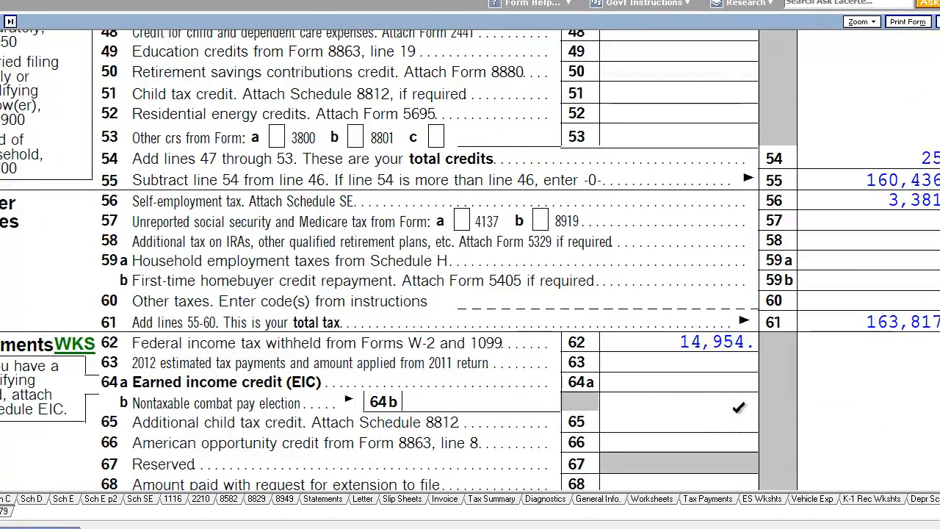
pyautogui.scroll(2, 748, 389)
pyautogui.scroll(1, 749, 384)
pyautogui.scroll(-3, 786, 184)
pyautogui.scroll(3, 713, 100)
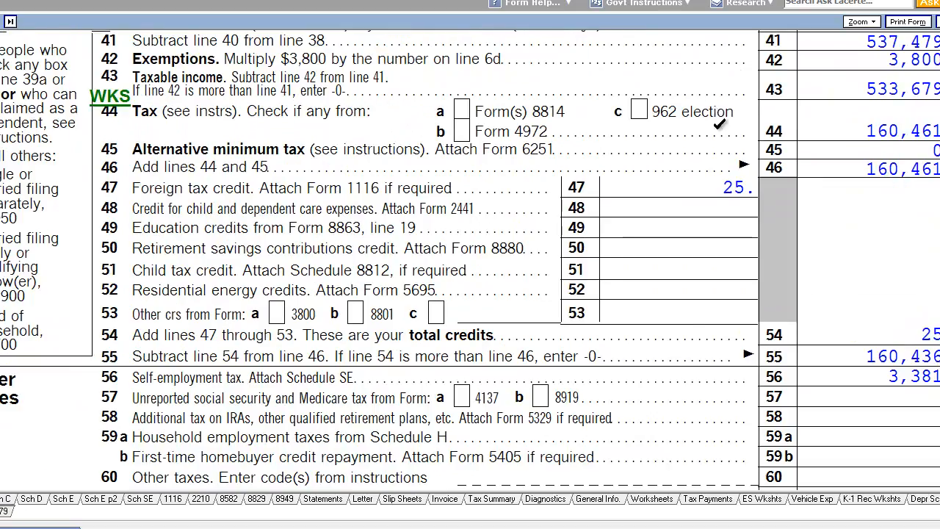
pyautogui.scroll(-1, 720, 123)
pyautogui.scroll(-1, 734, 105)
pyautogui.scroll(4, 136, 142)
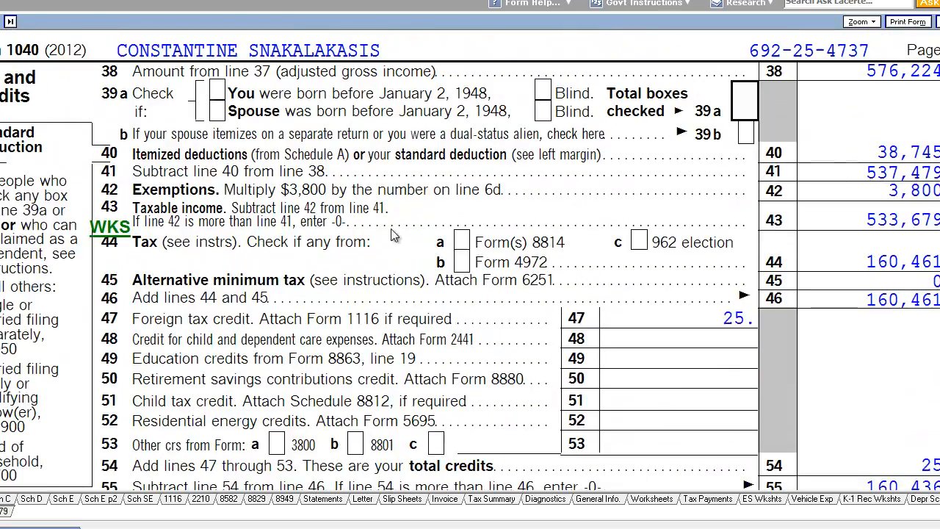
# Open the 2012 Estimated Tax Payments screen and enter a federal first-quarter payment of 50,000 dated 4/15/2012
pyautogui.click(15, 3)
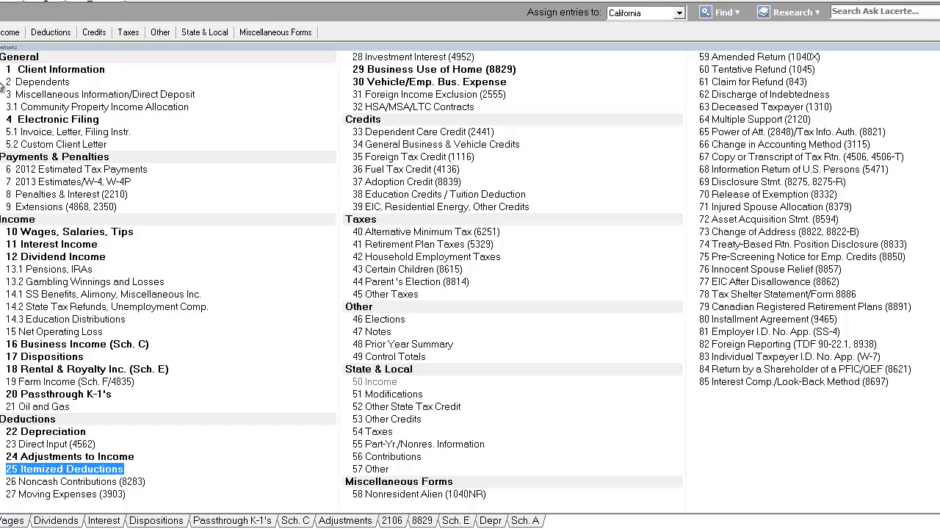
pyautogui.doubleClick(82, 167)
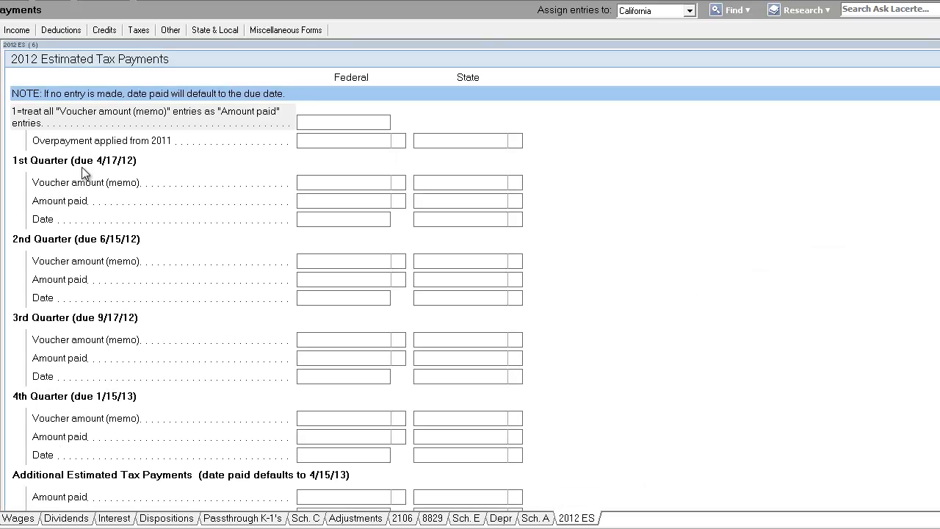
pyautogui.click(2, 518)
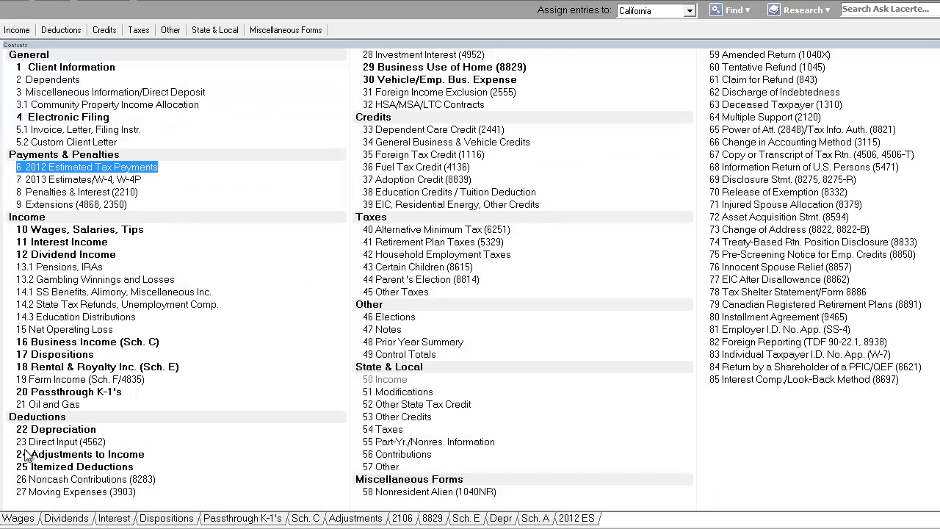
pyautogui.doubleClick(99, 168)
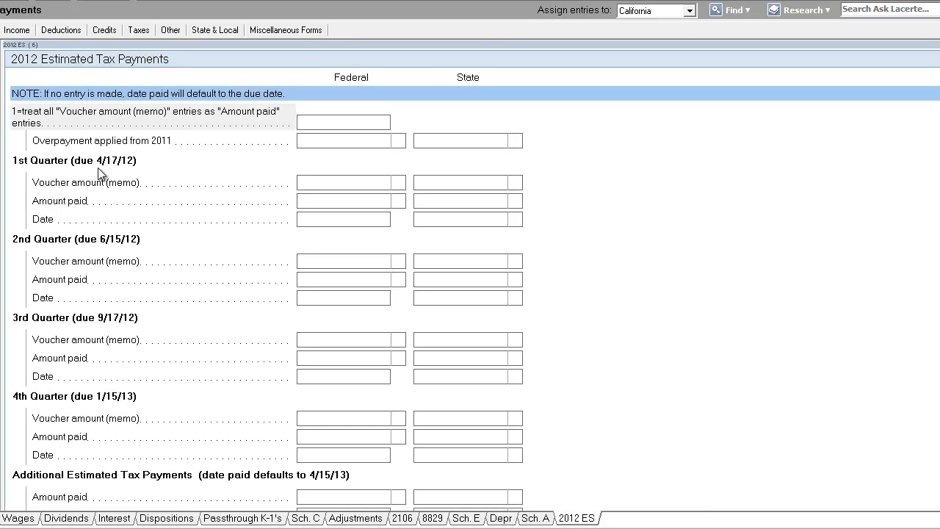
pyautogui.click(366, 200)
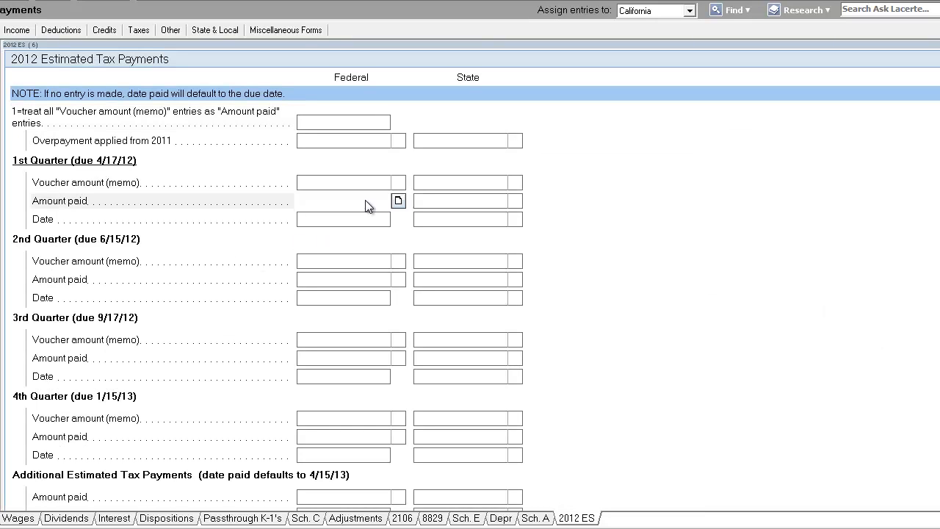
pyautogui.write('50000')
pyautogui.press('Return')
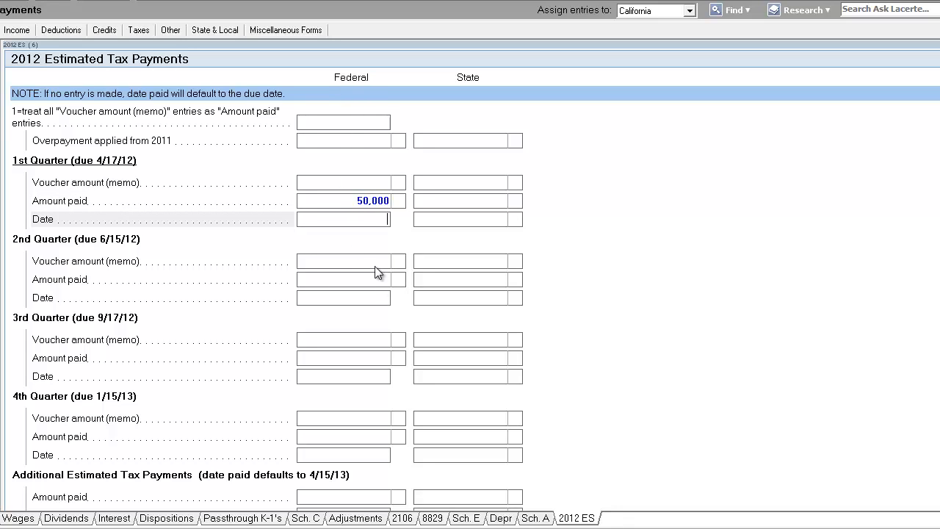
pyautogui.write('0415')
pyautogui.press('Return')
# Enter a federal second-quarter estimated payment of 50,000 dated 6/15/2012
pyautogui.click(372, 279)
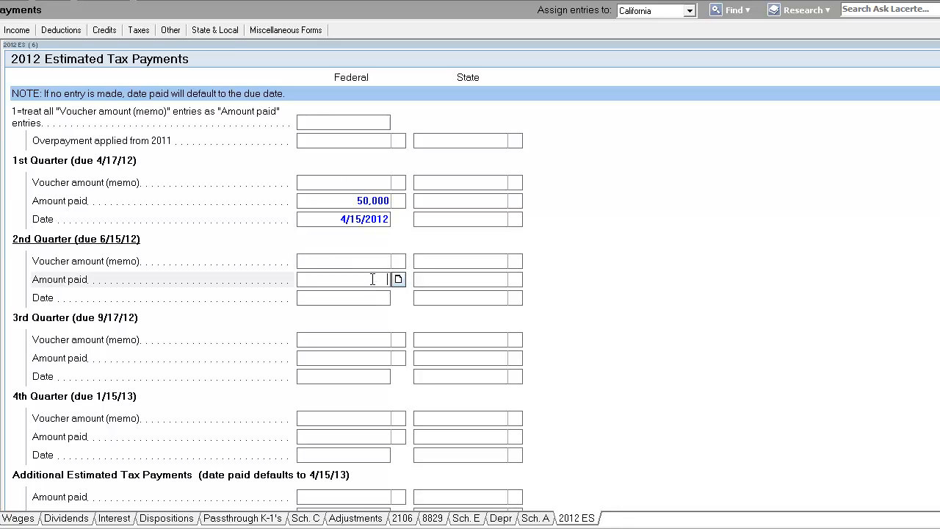
pyautogui.write('50000')
pyautogui.press('Return')
pyautogui.write('0615')
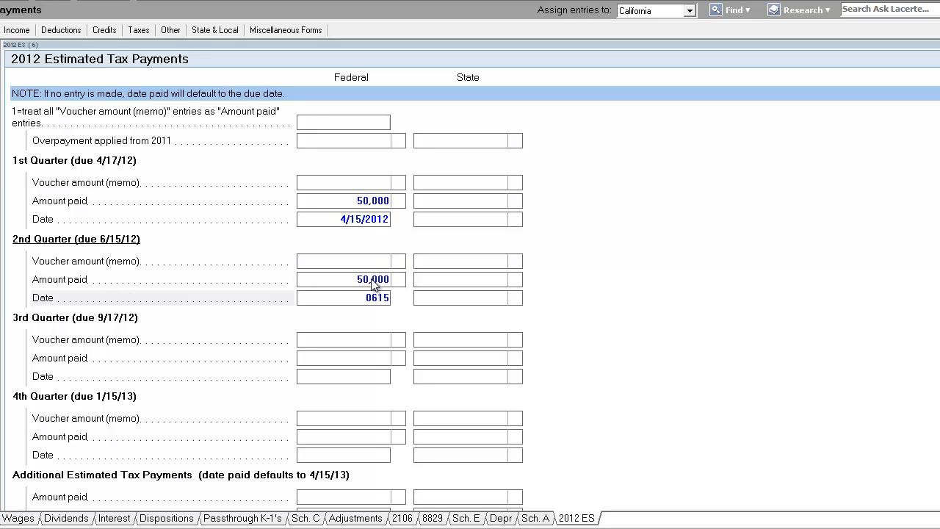
pyautogui.write('12')
pyautogui.press('Return')
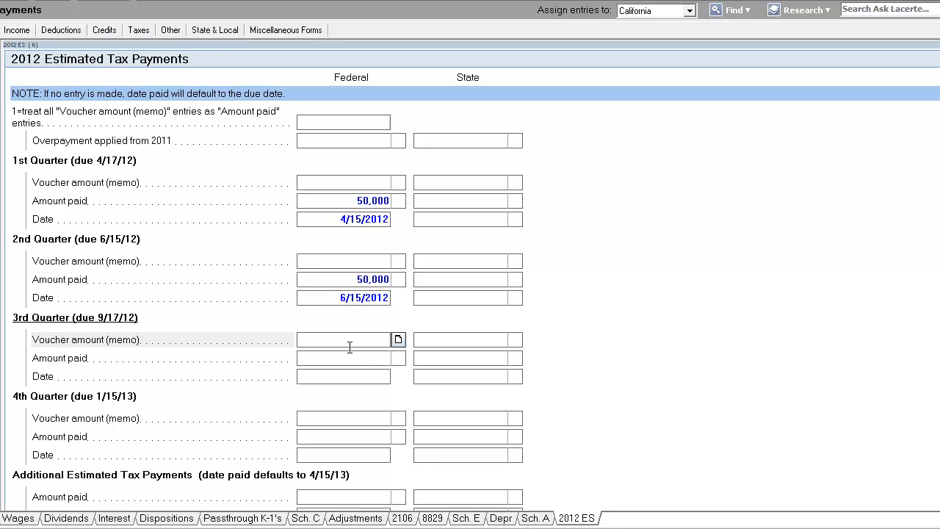
# Enter a federal third-quarter estimated payment of 50,000 dated 9/15/2012
pyautogui.press('Return')
pyautogui.write('50000')
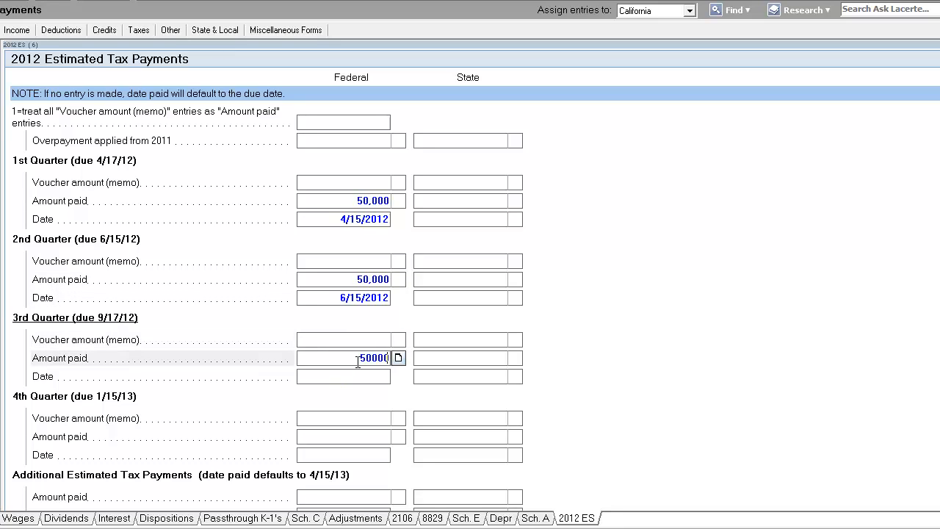
pyautogui.press('Return')
pyautogui.write('091512')
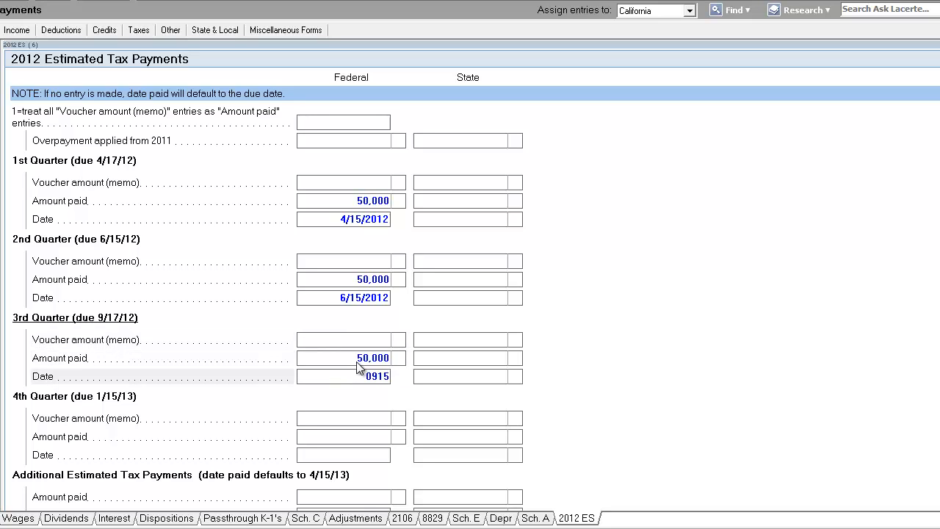
pyautogui.press('Return')
# Enter a federal fourth-quarter estimated payment of 50,000 dated 1/15/2013
pyautogui.scroll(-4, 359, 364)
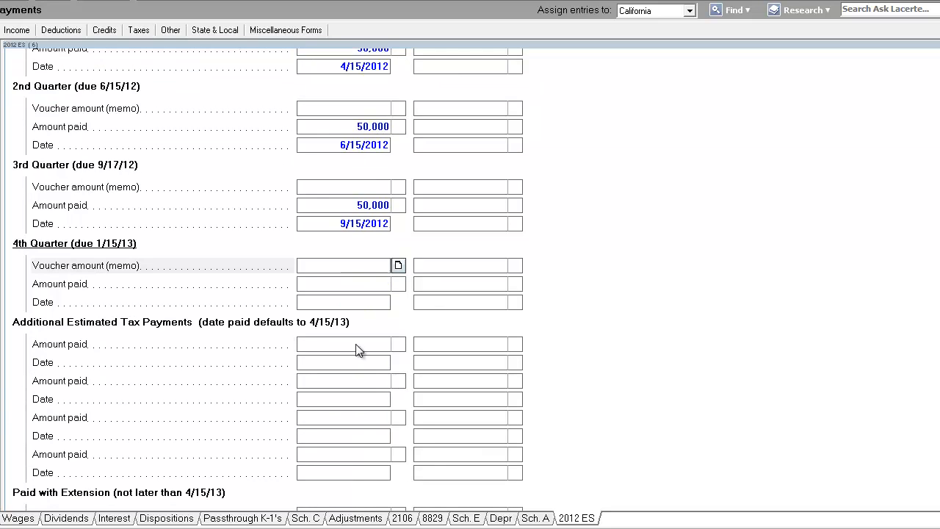
pyautogui.click(366, 290)
pyautogui.write('50000')
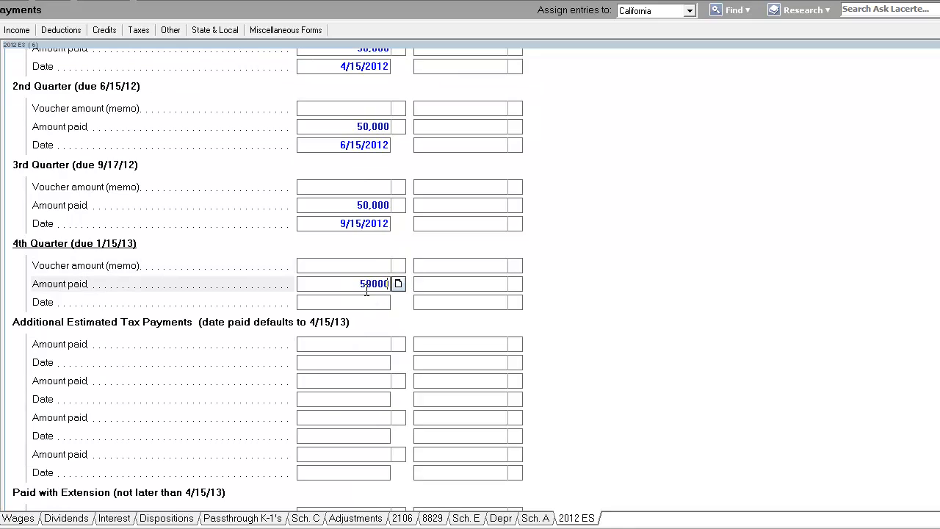
pyautogui.press('Return')
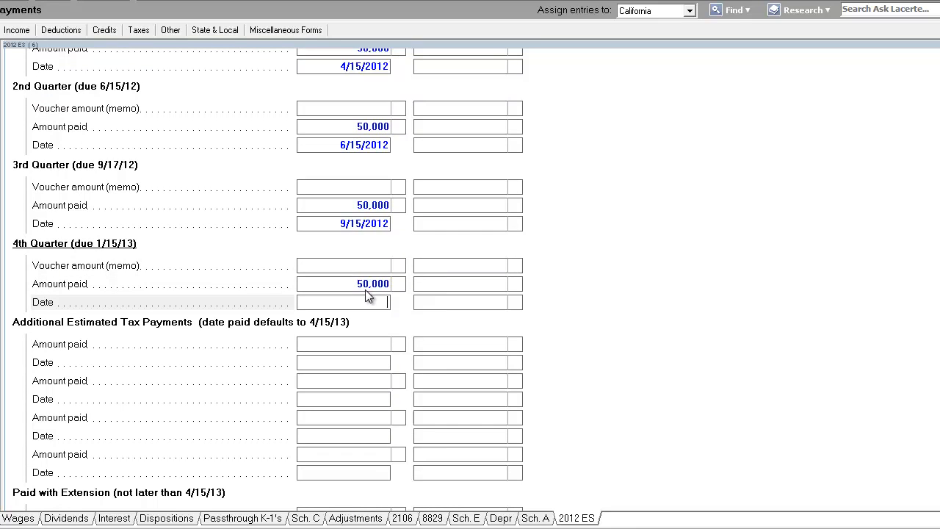
pyautogui.write('011513')
pyautogui.press('Return')
# Enter a state first-quarter estimated payment of 10,000 dated 4/15/2012
pyautogui.scroll(2, 372, 295)
pyautogui.scroll(-1, 417, 211)
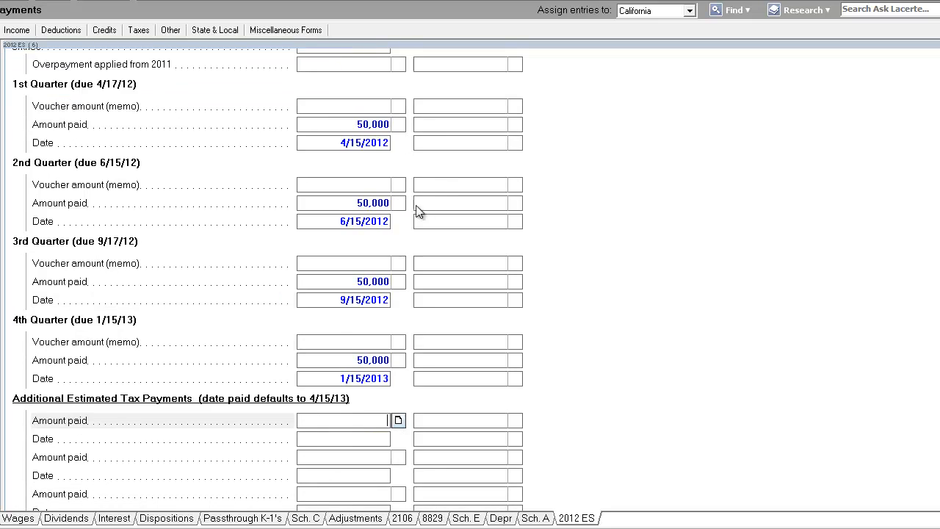
pyautogui.click(453, 126)
pyautogui.scroll(1, 448, 192)
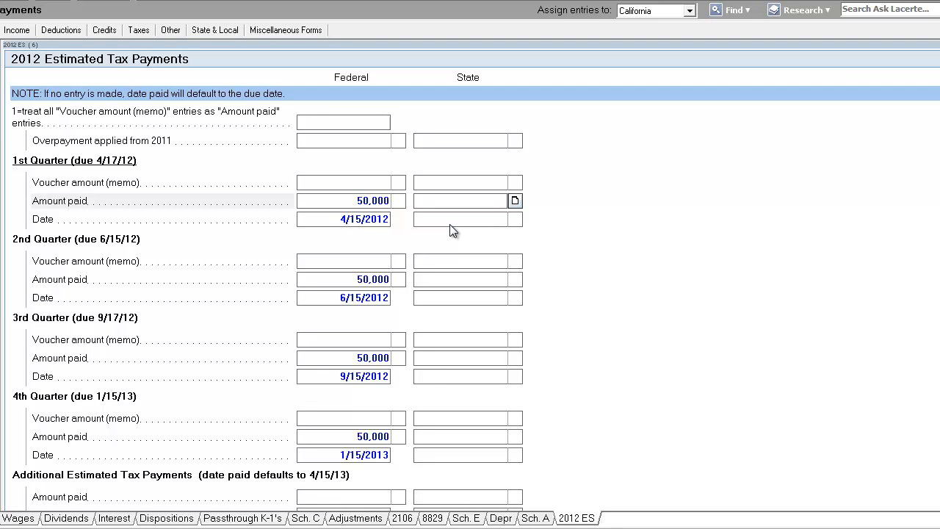
pyautogui.write('10000')
pyautogui.click(465, 218)
pyautogui.write('041512')
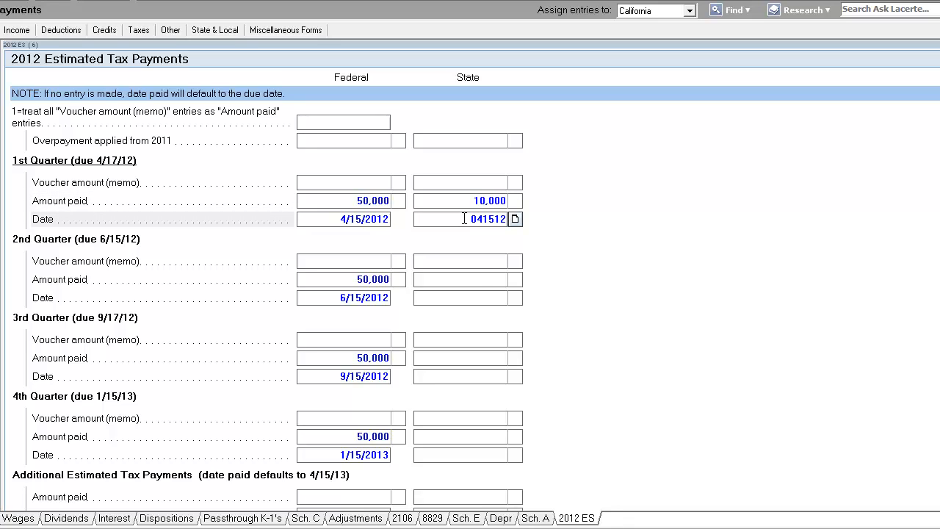
# Enter a state second-quarter estimated payment of 10,000 dated 6/15/2012
pyautogui.click(480, 278)
pyautogui.write('10000')
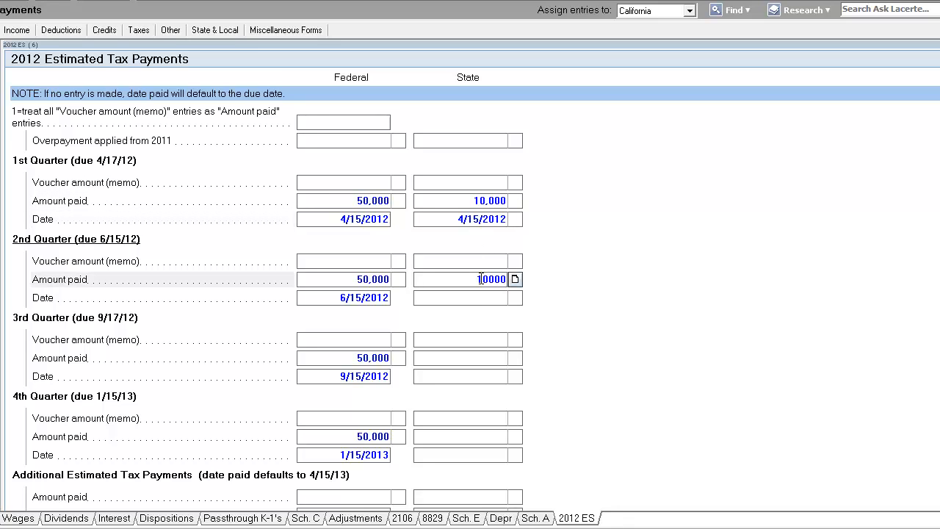
pyautogui.press('Return')
pyautogui.write('041512')
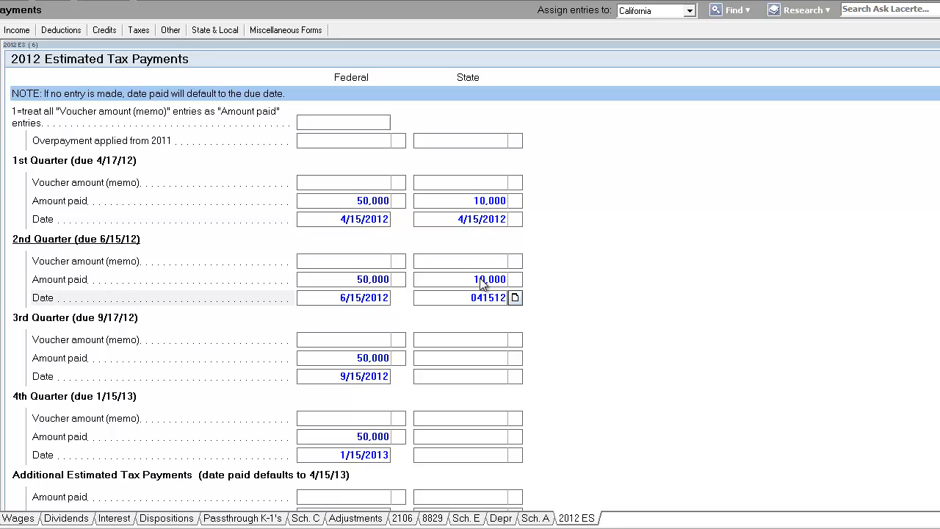
pyautogui.press('Return')
pyautogui.click(461, 297)
pyautogui.write('6/15/2012')
pyautogui.press('Return')
# Enter a state third-quarter estimated payment of 10,000 dated 9/15/2012
pyautogui.click(492, 364)
pyautogui.write('10000')
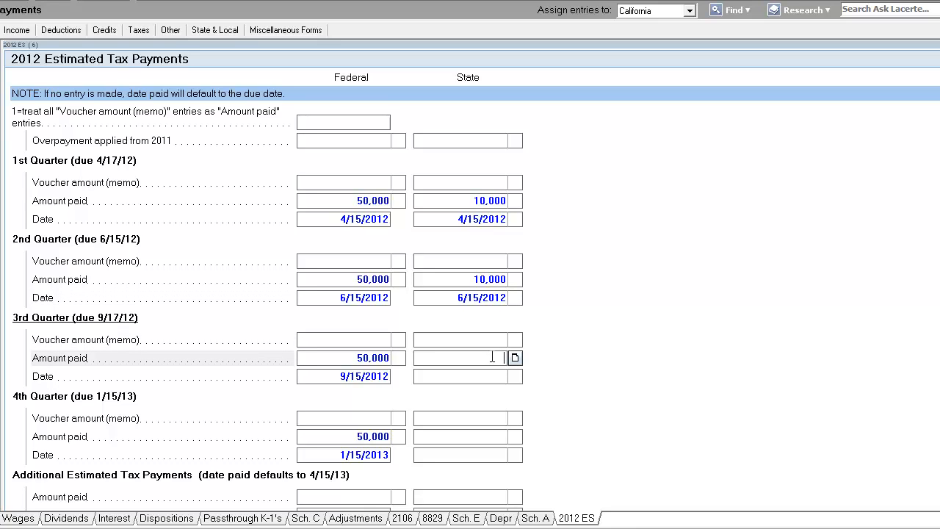
pyautogui.press('Return')
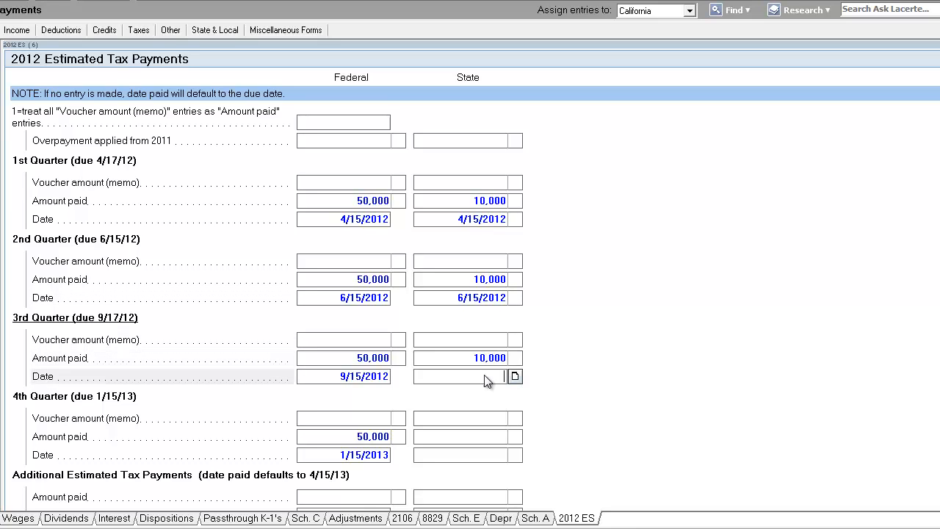
pyautogui.scroll(-1, 484, 376)
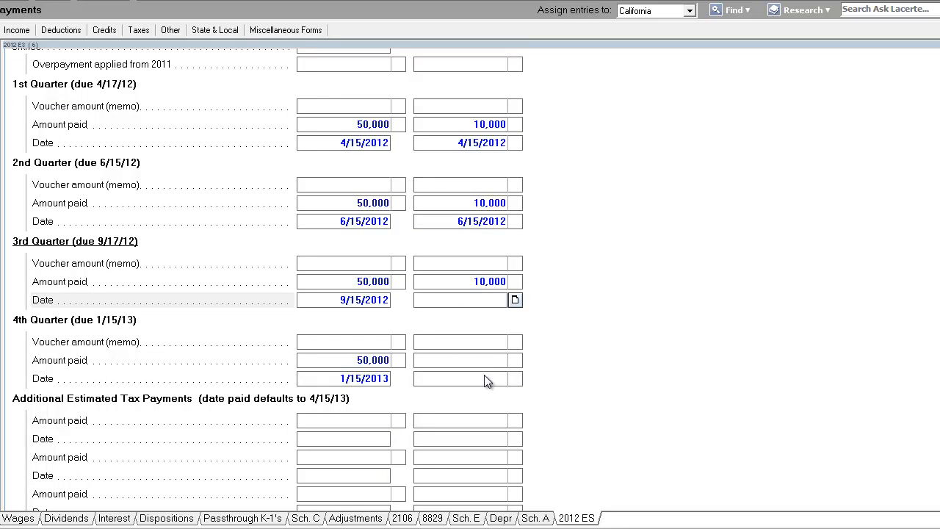
pyautogui.write('091512')
pyautogui.press('Return')
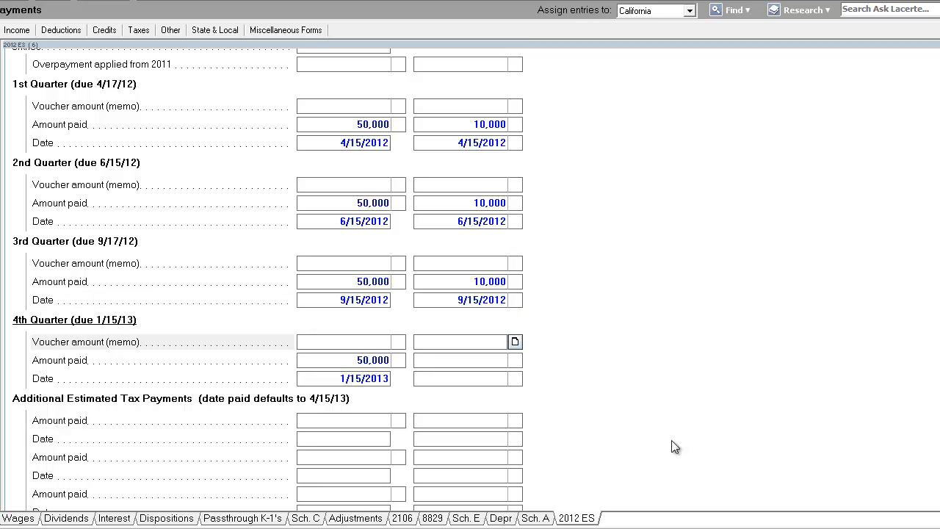
# Enter a state fourth-quarter estimated payment of 10,000 dated 1/15/2013
pyautogui.click(469, 378)
pyautogui.click(480, 360)
pyautogui.write('1')
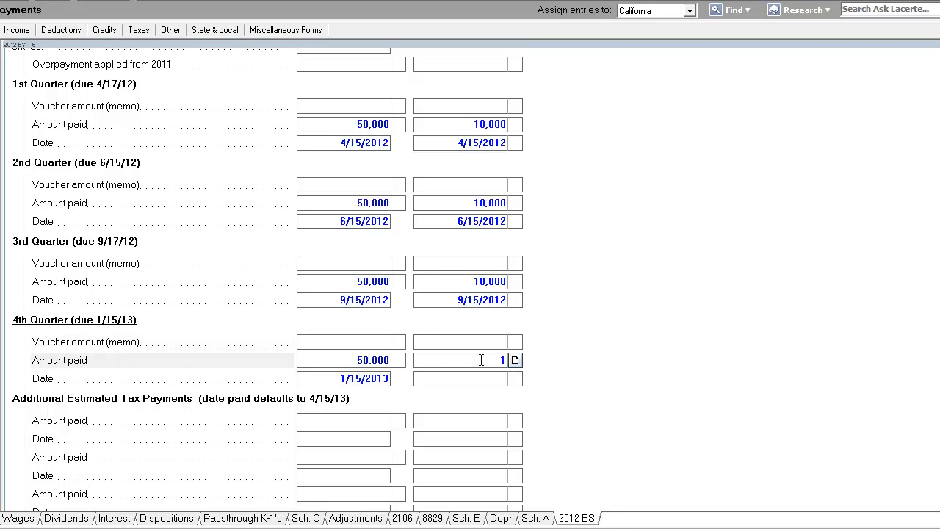
pyautogui.write('0,000')
pyautogui.press('Return')
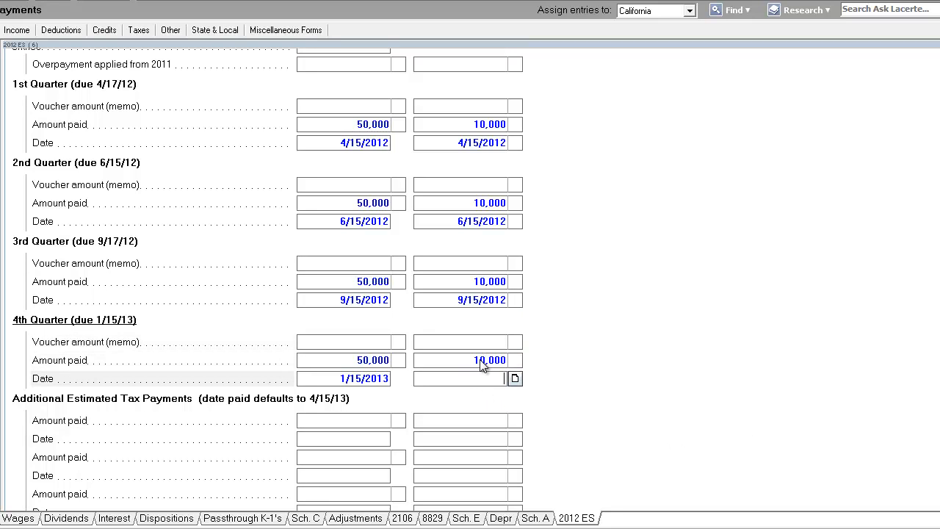
pyautogui.write('011513')
pyautogui.press('Return')
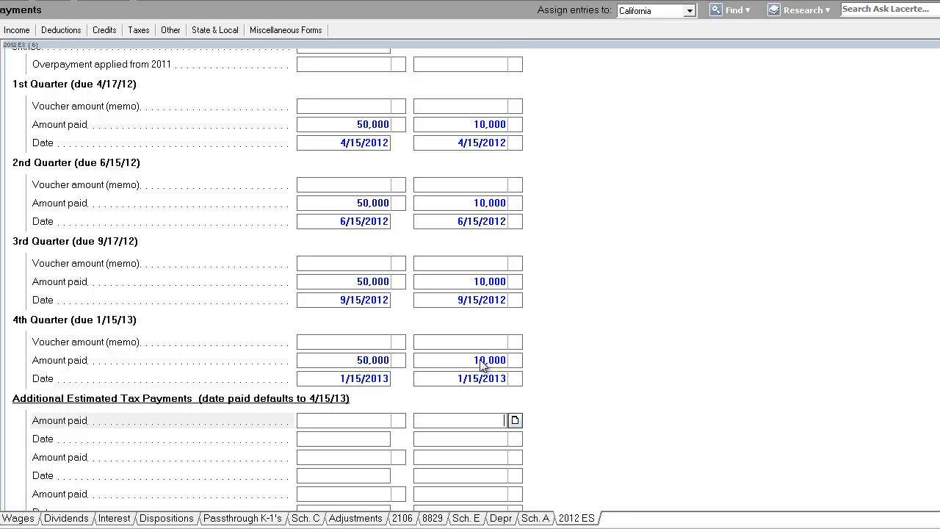
# Return to the form view and open the Federal Income Tax Summary
pyautogui.click(470, 203)
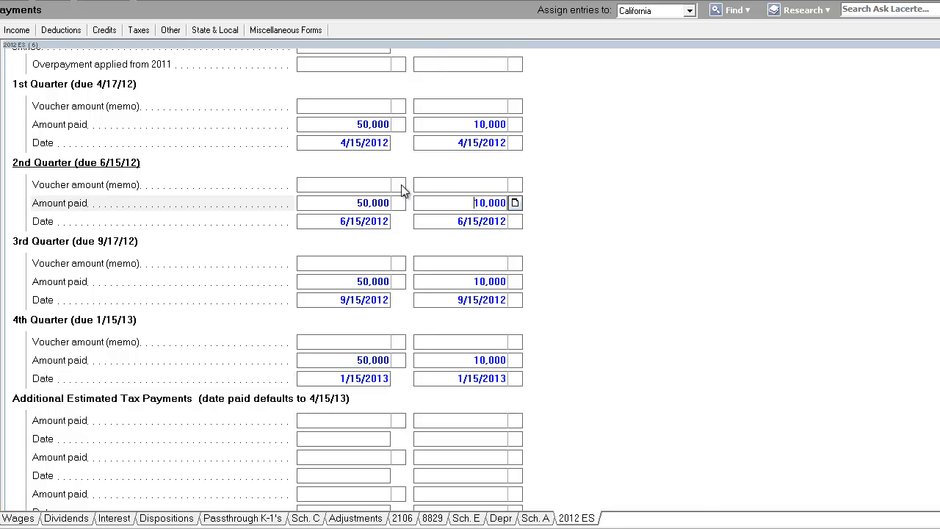
pyautogui.click(37, 2)
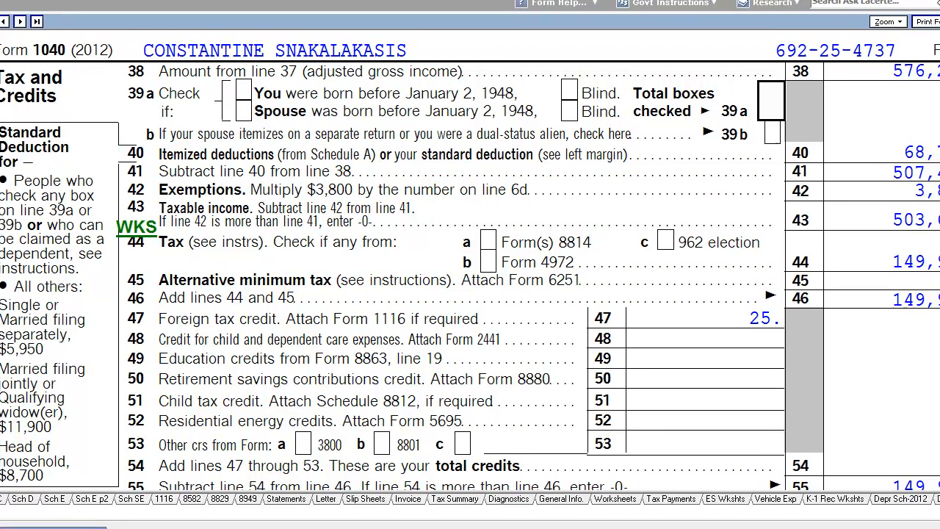
pyautogui.scroll(-5, 467, 259)
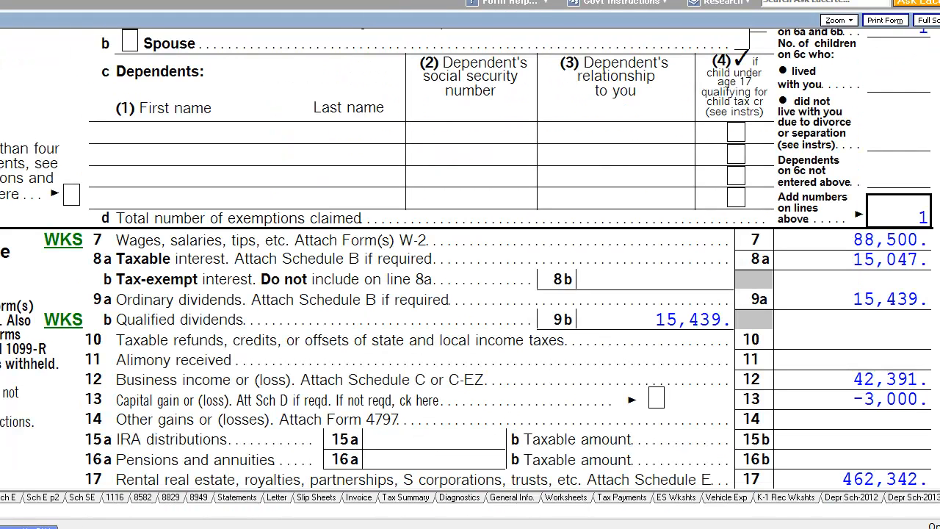
pyautogui.click(405, 498)
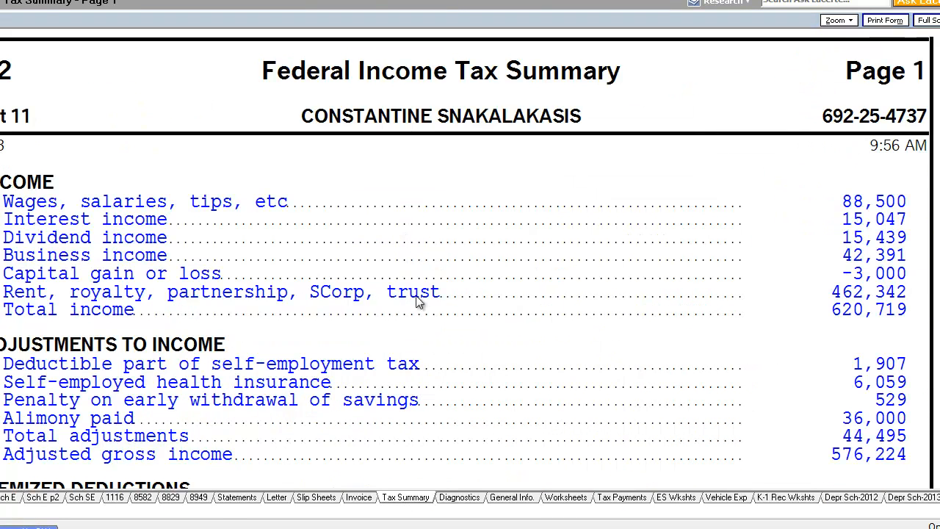
# Check the California estimated payments by jumping from the state summary's estimated tax payments line to the 2012 Estimated Tax Payments screen and back
pyautogui.scroll(-20, 417, 301)
pyautogui.moveTo(932, 231)
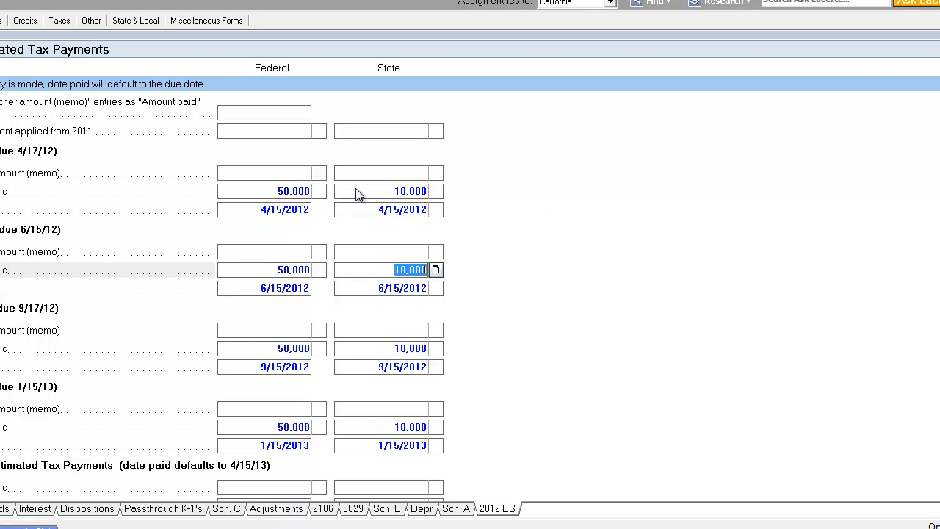
pyautogui.click(345, 193)
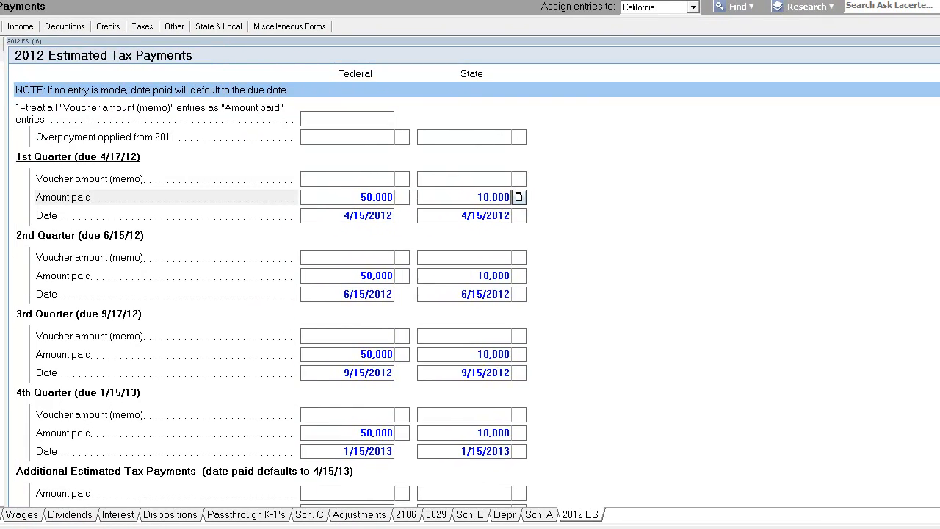
pyautogui.press('Escape')
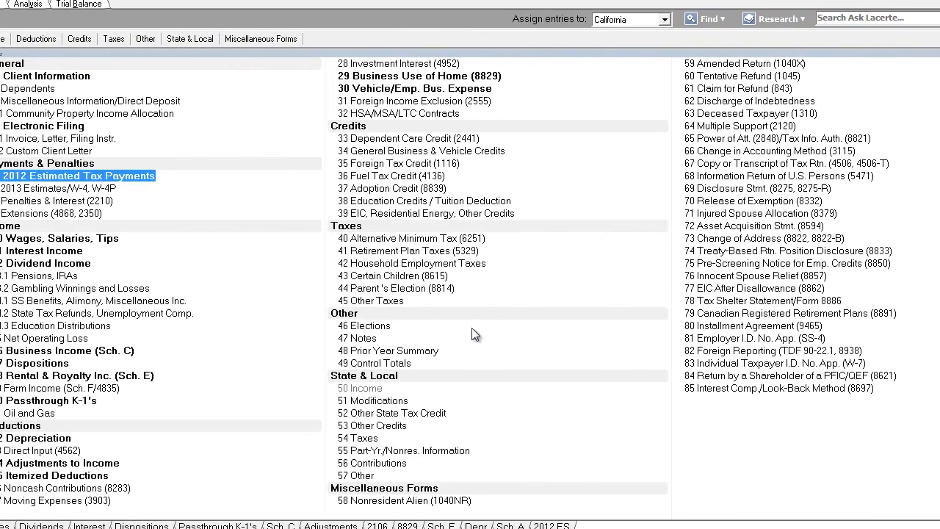
# Return to the Federal Income Tax Summary and review it from income through payments, refund and tax rates
pyautogui.click(1, 5)
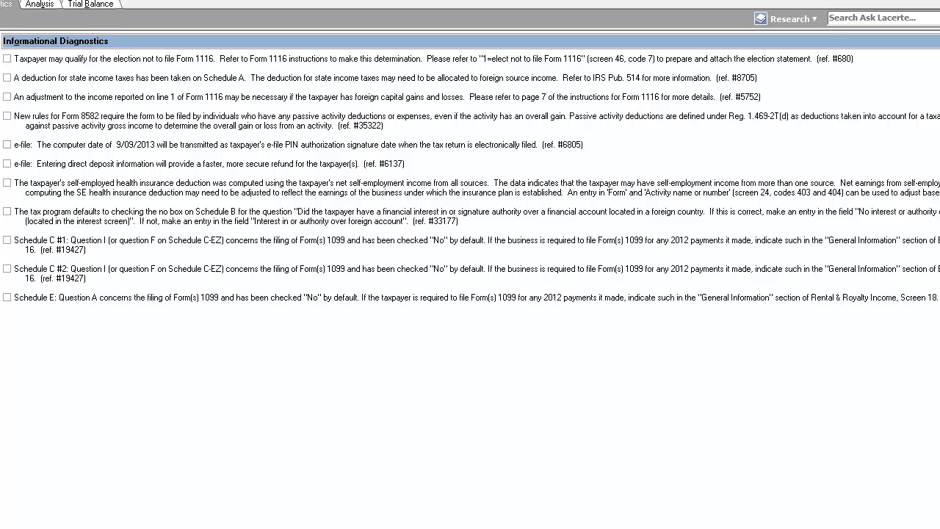
pyautogui.click(0, 3)
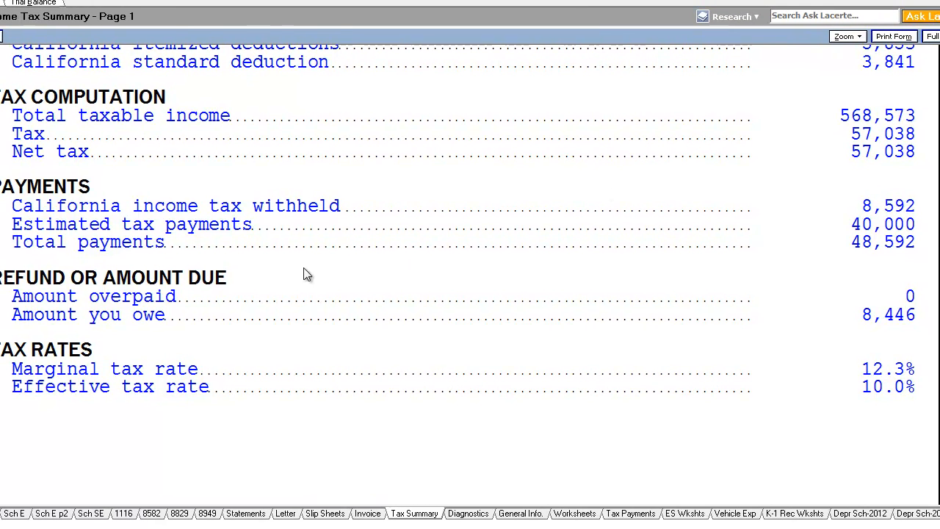
pyautogui.press('pageup')
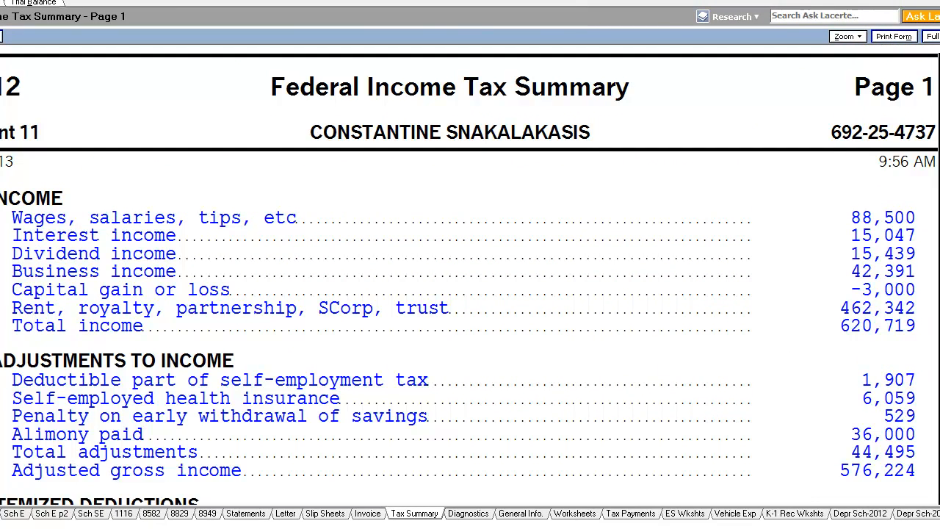
pyautogui.scroll(-3, 470, 264)
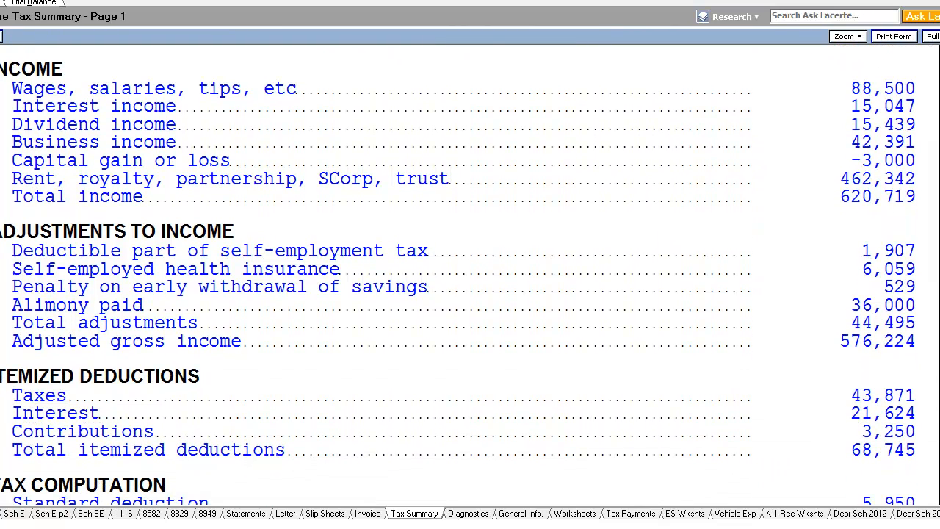
pyautogui.scroll(-1, 470, 264)
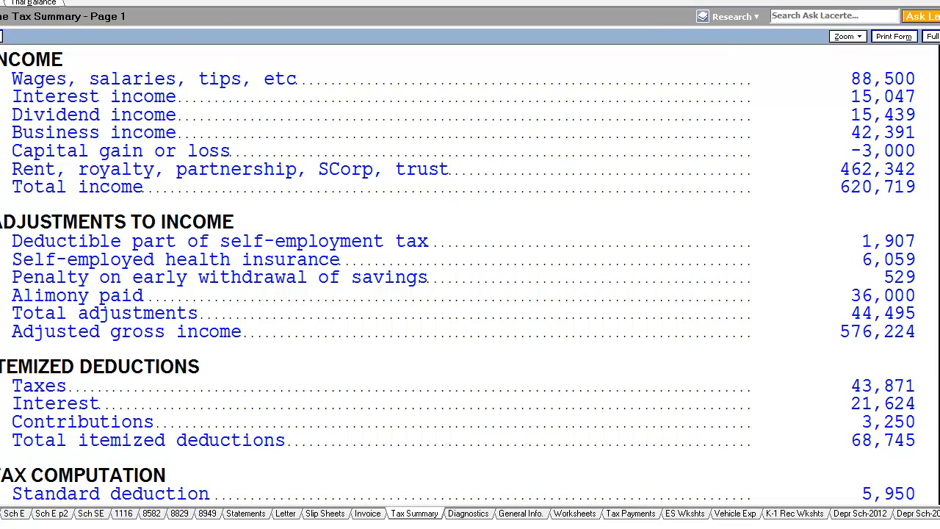
pyautogui.scroll(-5, 470, 264)
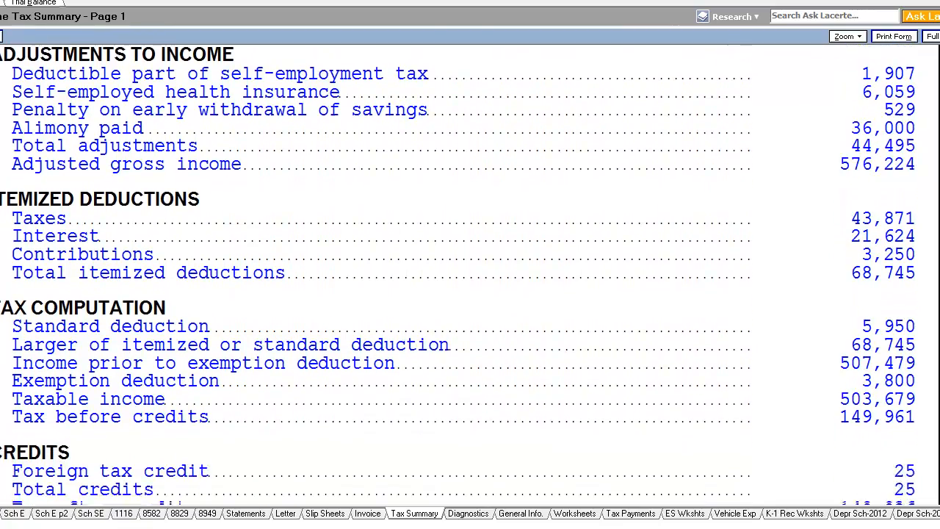
pyautogui.scroll(-7, 470, 264)
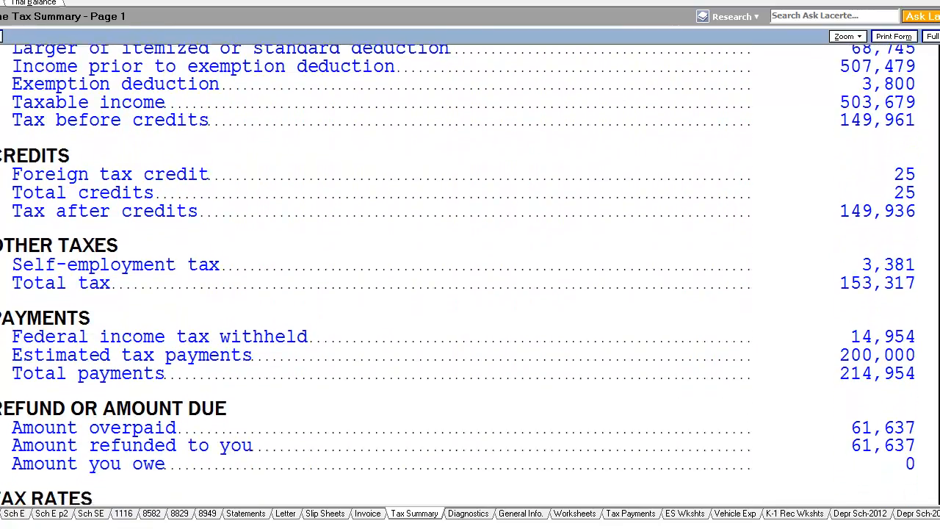
pyautogui.scroll(-2, 470, 264)
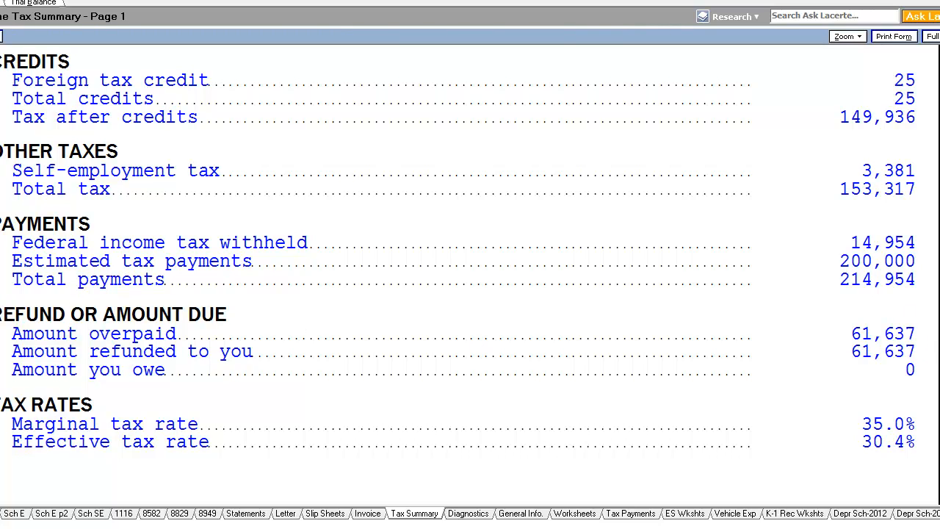
# Compare the California tax summary's payments and amount due with the federal summary's payments and refund sections
pyautogui.click(2, 311)
pyautogui.scroll(-5, 880, 354)
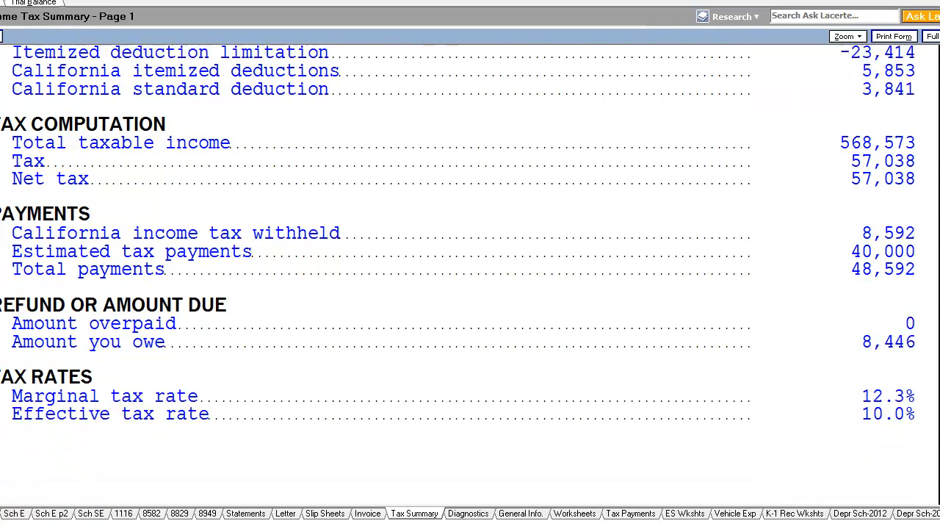
pyautogui.moveTo(939, 327); pyautogui.dragTo(939, 326)
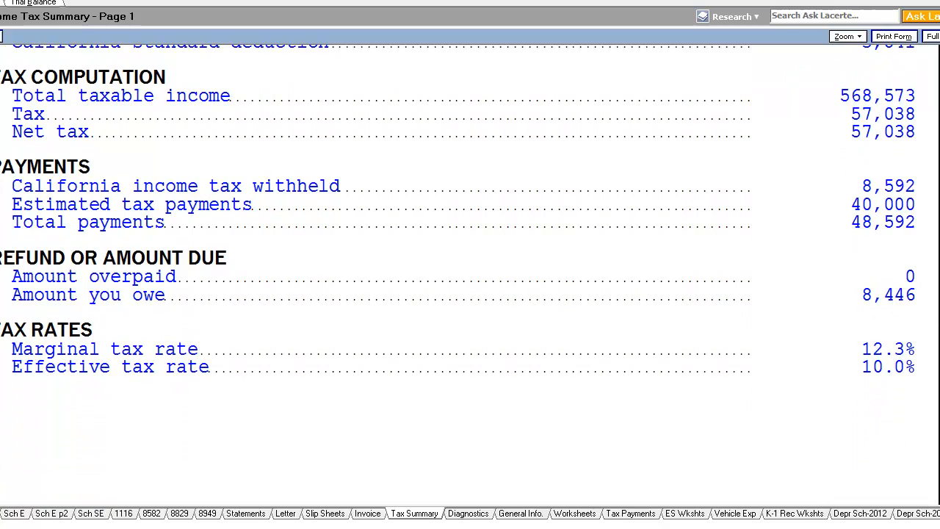
pyautogui.click(0, 257)
pyautogui.moveTo(939, 221); pyautogui.dragTo(939, 464)
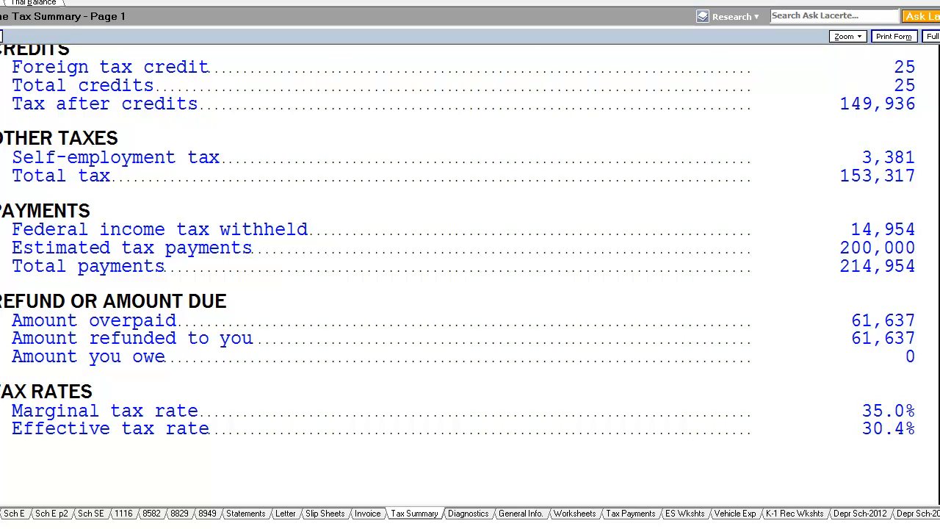
pyautogui.scroll(-4, 598, 423)
pyautogui.scroll(-5, 598, 423)
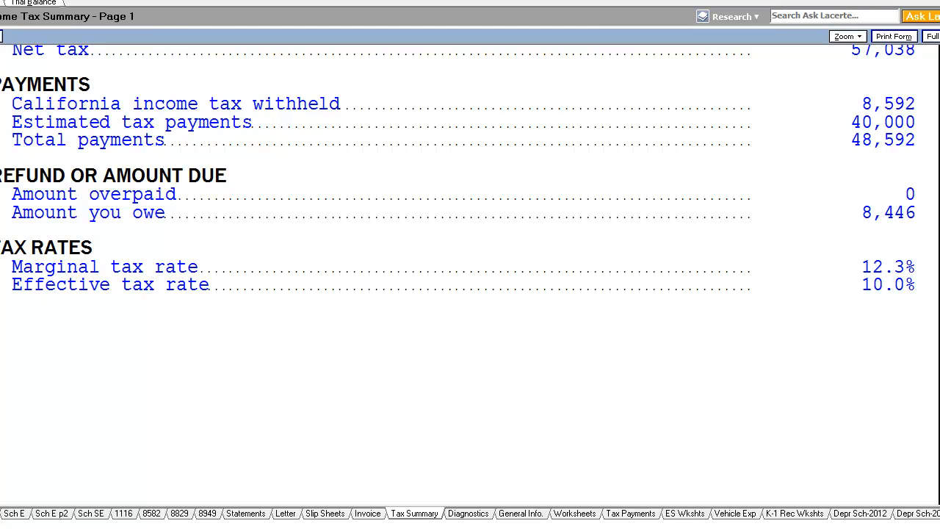
pyautogui.scroll(7, 470, 272)
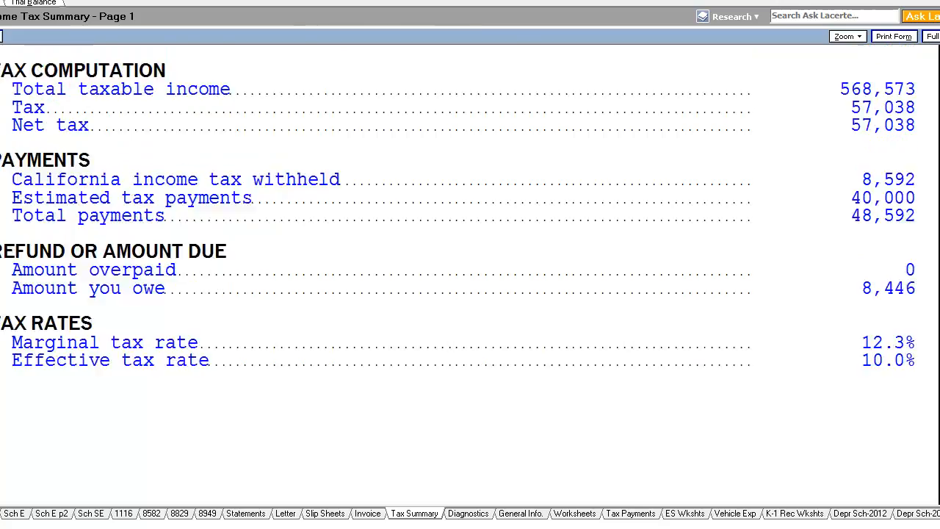
pyautogui.scroll(2, 22, 260)
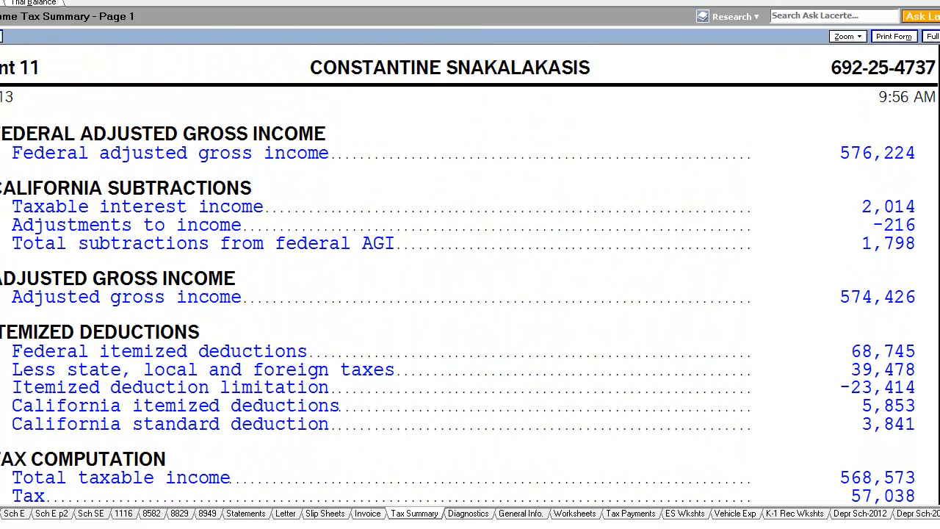
pyautogui.scroll(2, 176, 340)
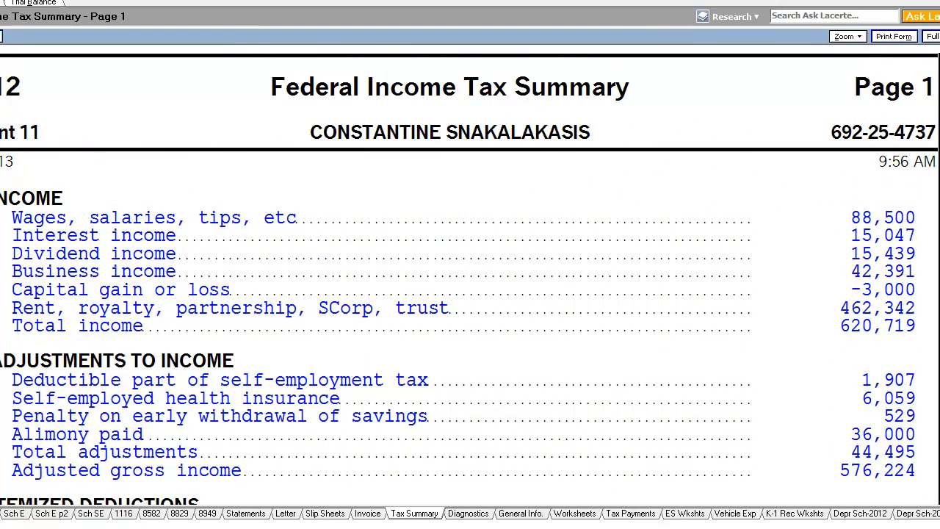
# Scroll through the federal summary's income, adjustments, itemized deductions and payments sections once more
pyautogui.scroll(-2, 470, 275)
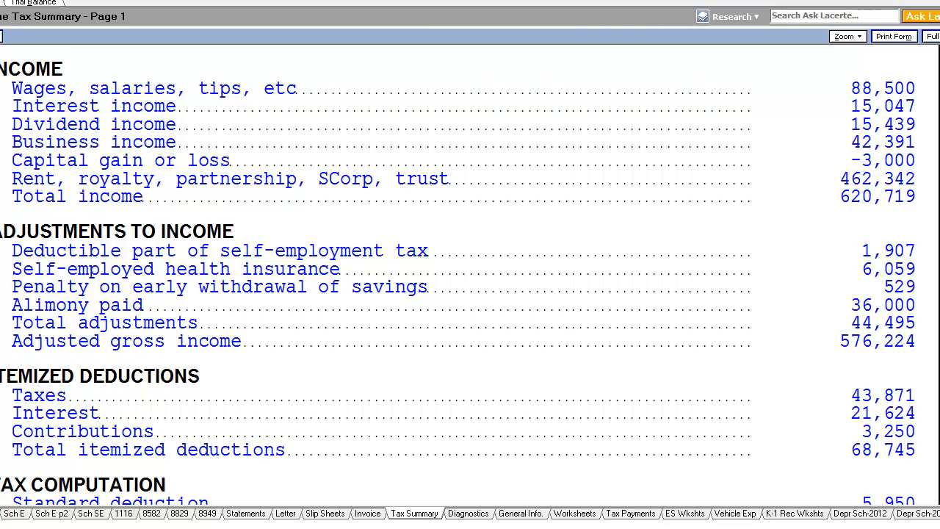
pyautogui.scroll(-1, 457, 276)
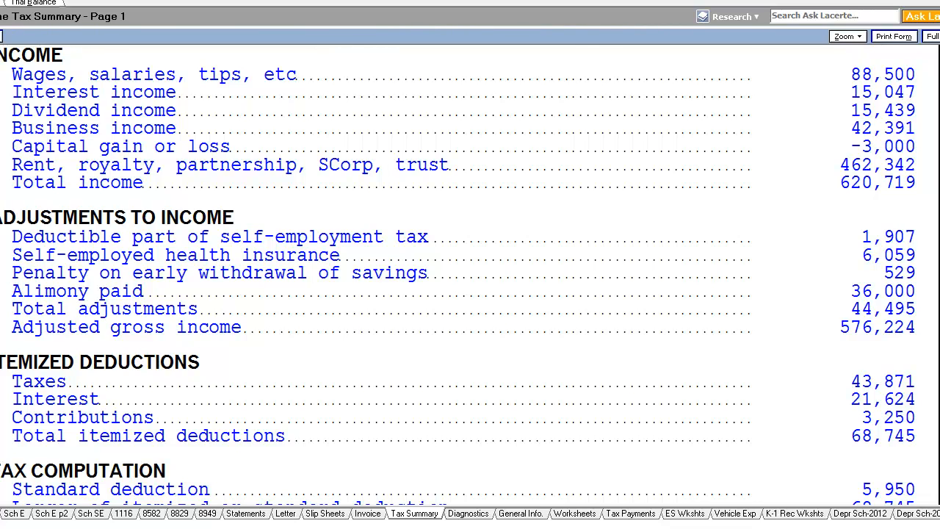
pyautogui.scroll(1, 469, 274)
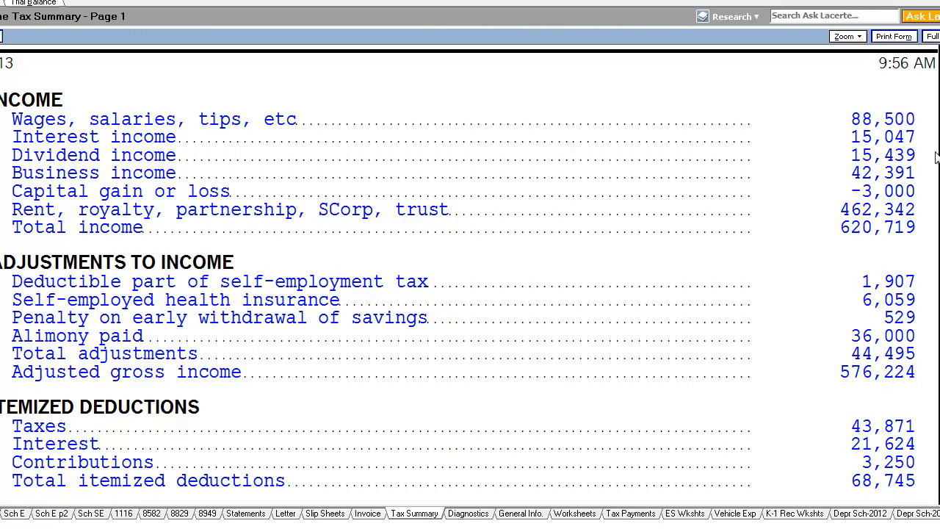
pyautogui.scroll(-1, 469, 277)
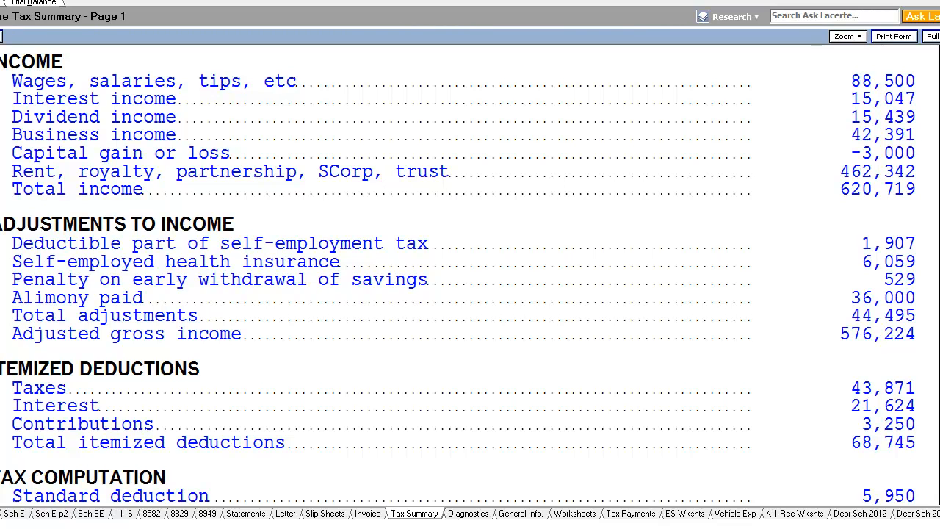
pyautogui.scroll(-10, 469, 279)
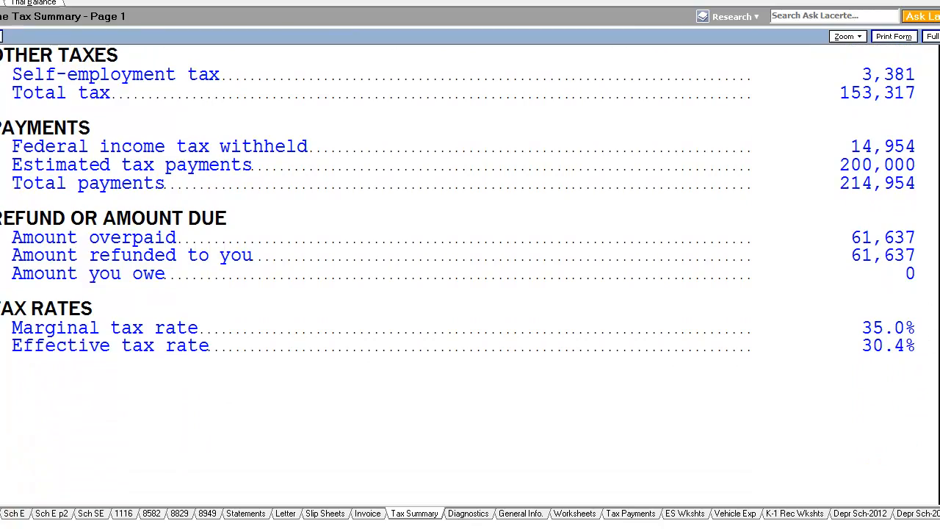
pyautogui.scroll(10, 873, 326)
pyautogui.scroll(1, 899, 176)
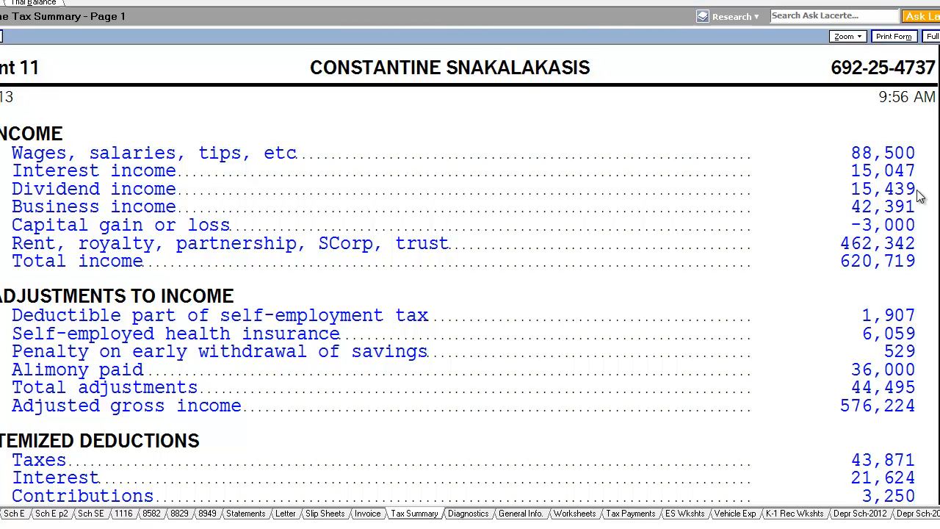
pyautogui.scroll(-2, 919, 197)
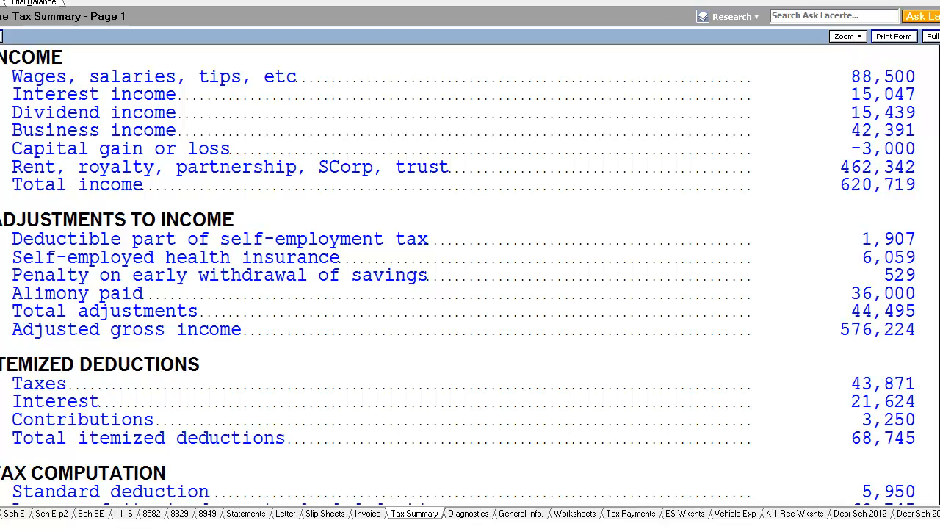
pyautogui.scroll(-10, 886, 134)
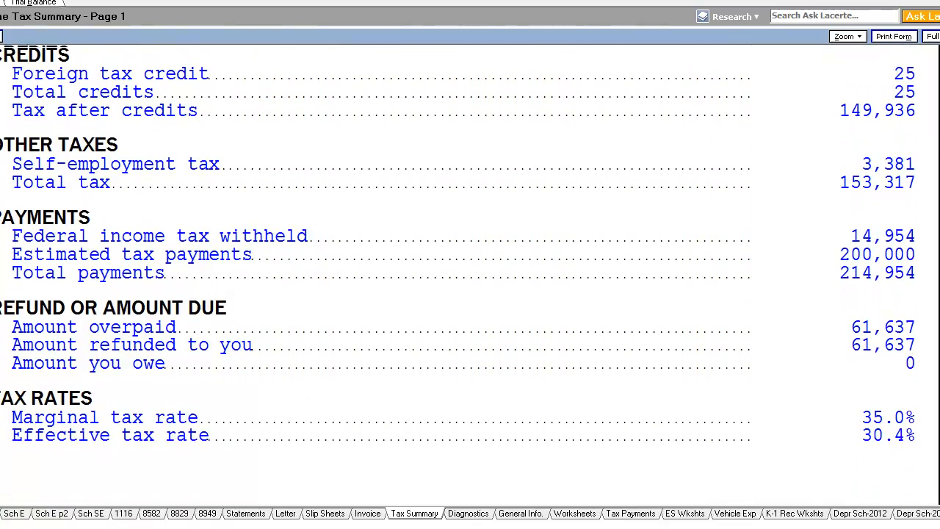
pyautogui.scroll(10, 469, 272)
pyautogui.scroll(1, 917, 198)
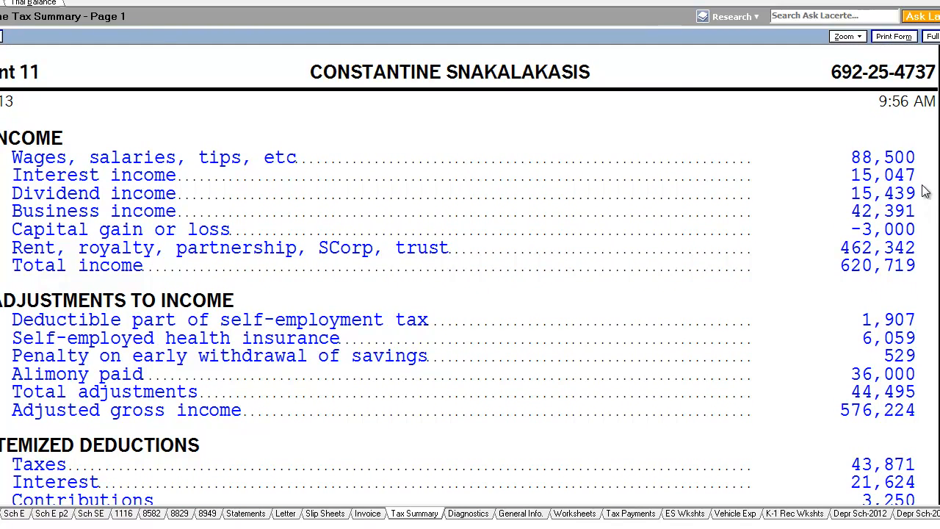
pyautogui.scroll(-2, 923, 189)
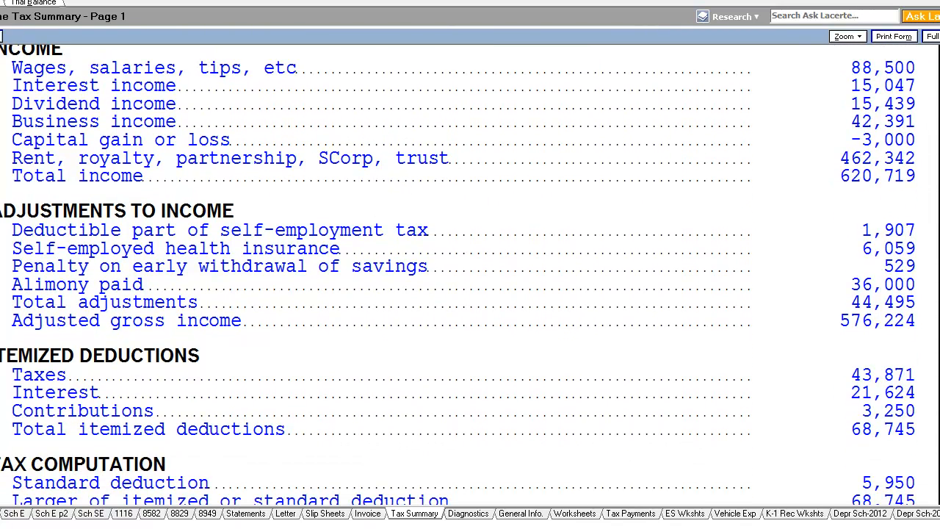
pyautogui.scroll(1, 272, 147)
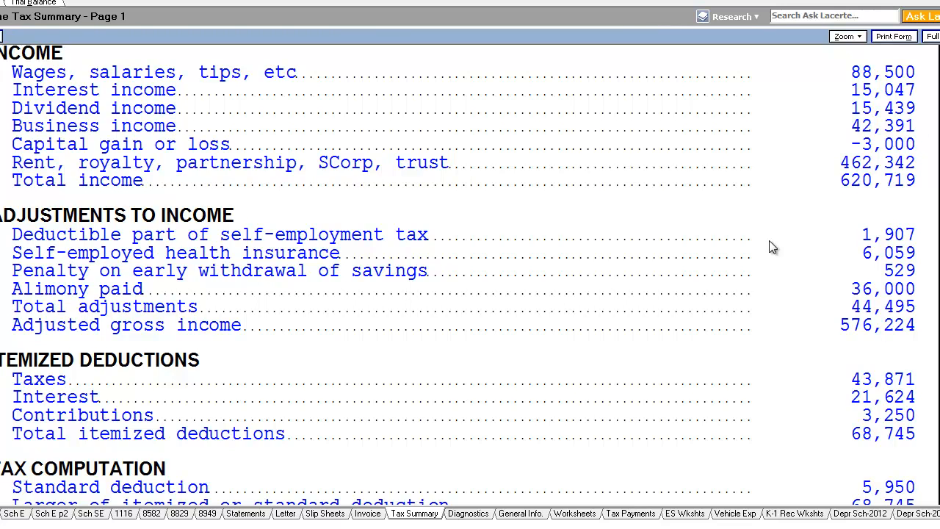
# Review both Schedule C forms, the acting business and the land subdivision consulting, scrolling through their income and expenses
pyautogui.click(1, 513)
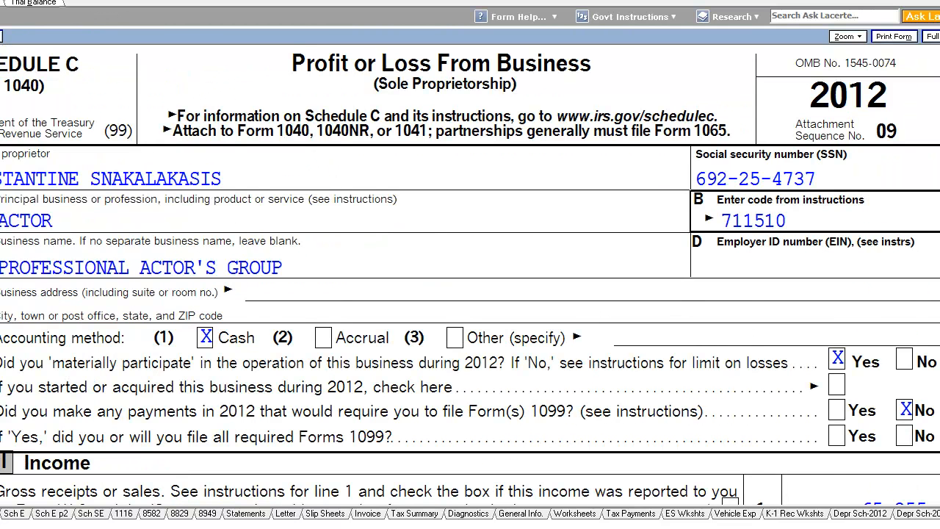
pyautogui.scroll(-8, 470, 274)
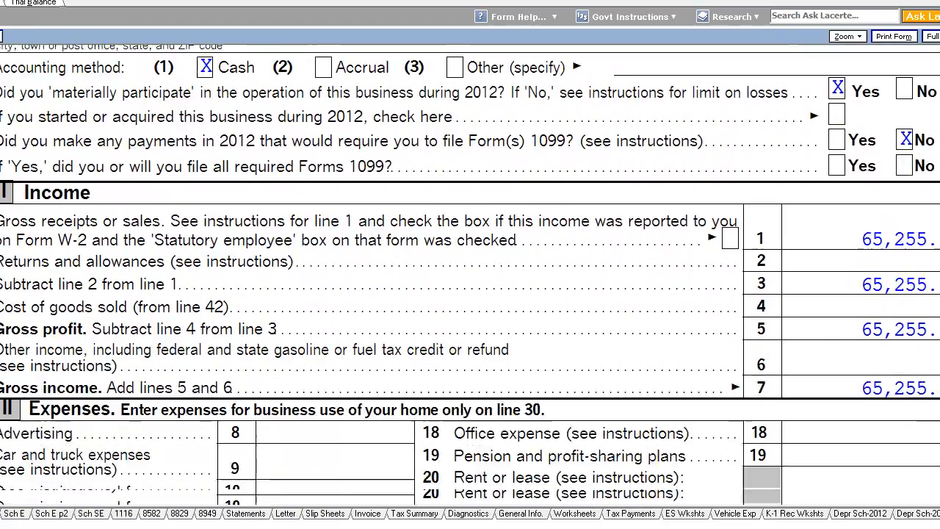
pyautogui.scroll(-5, 470, 275)
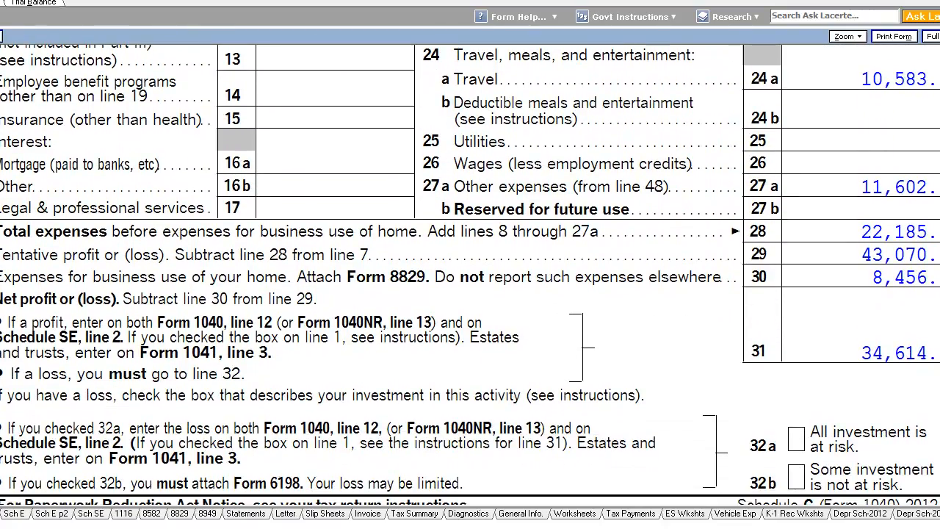
pyautogui.scroll(-1, 469, 274)
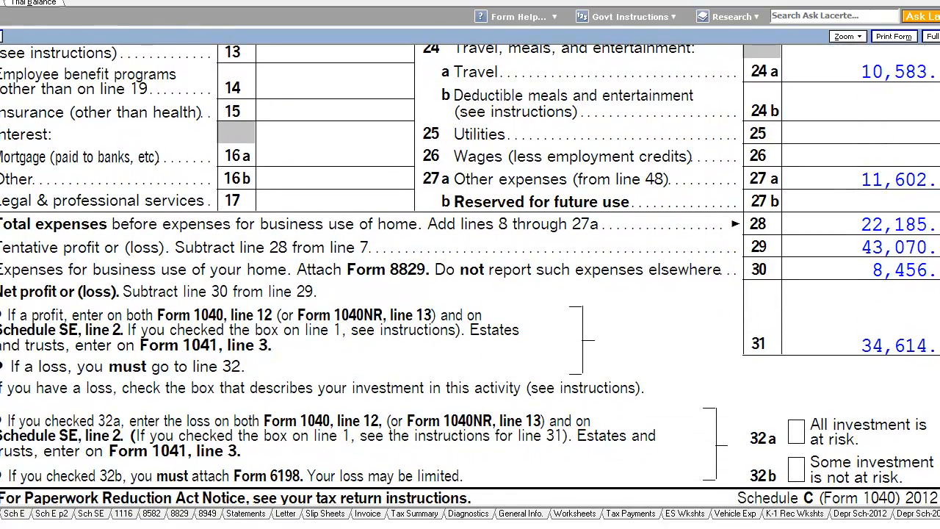
pyautogui.click(1, 290)
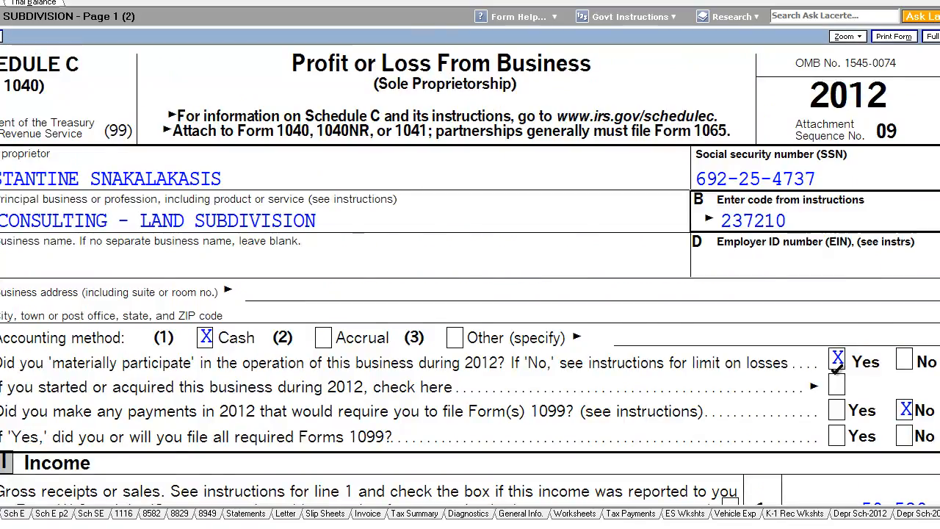
pyautogui.scroll(-10, 925, 304)
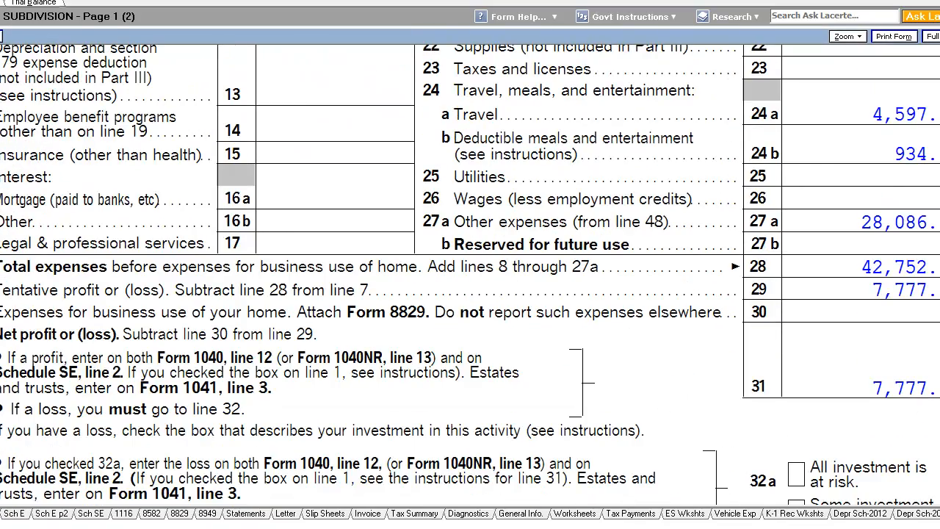
# Review the invoice's California form fees and fee summary, switching between it and the Federal Income Tax Summary
pyautogui.click(411, 517)
pyautogui.scroll(3, 744, 416)
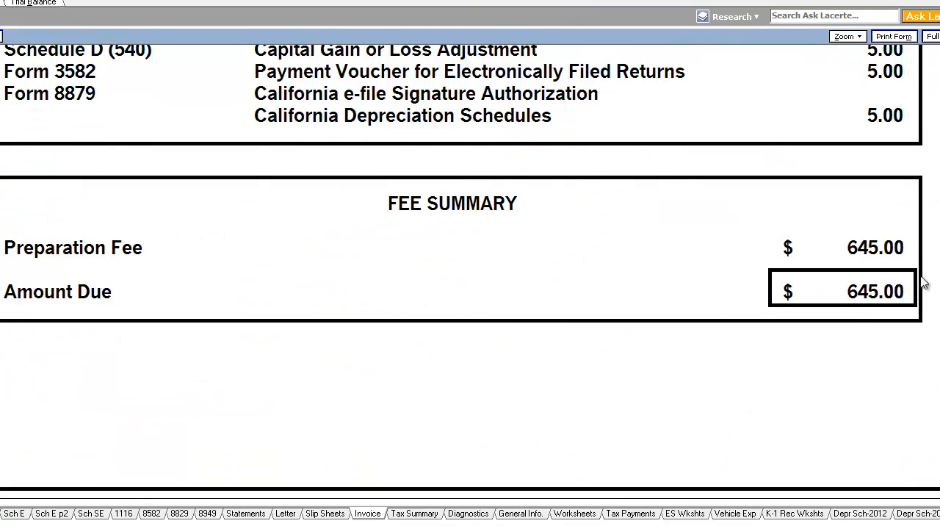
pyautogui.scroll(3, 923, 283)
pyautogui.scroll(1, 855, 385)
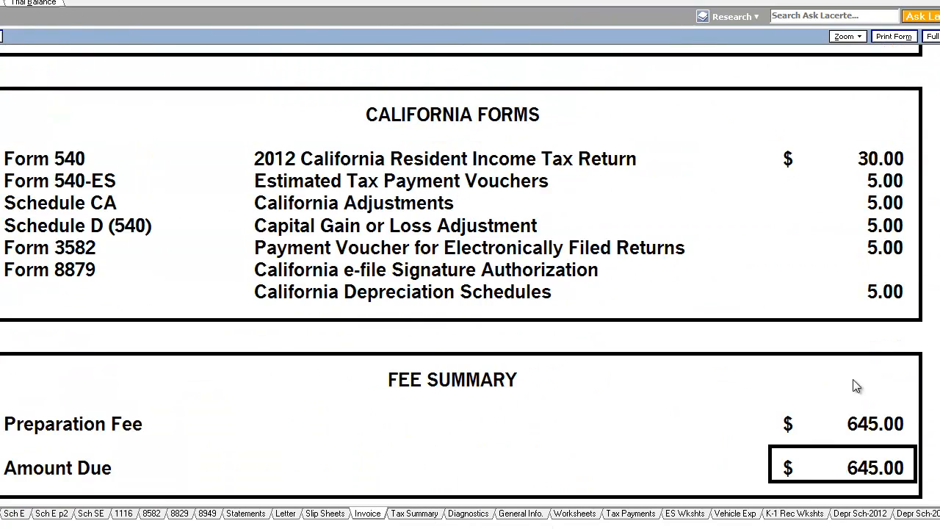
pyautogui.scroll(5, 855, 386)
pyautogui.click(406, 514)
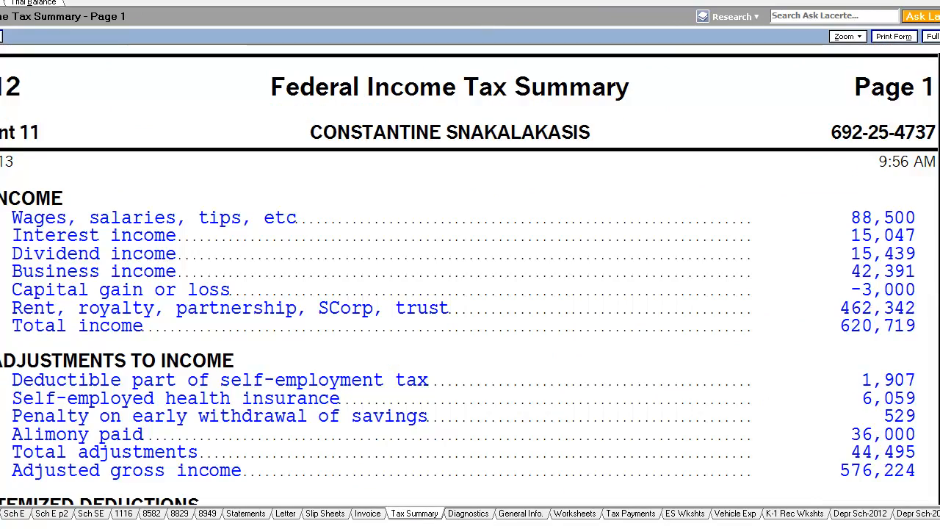
pyautogui.click(368, 514)
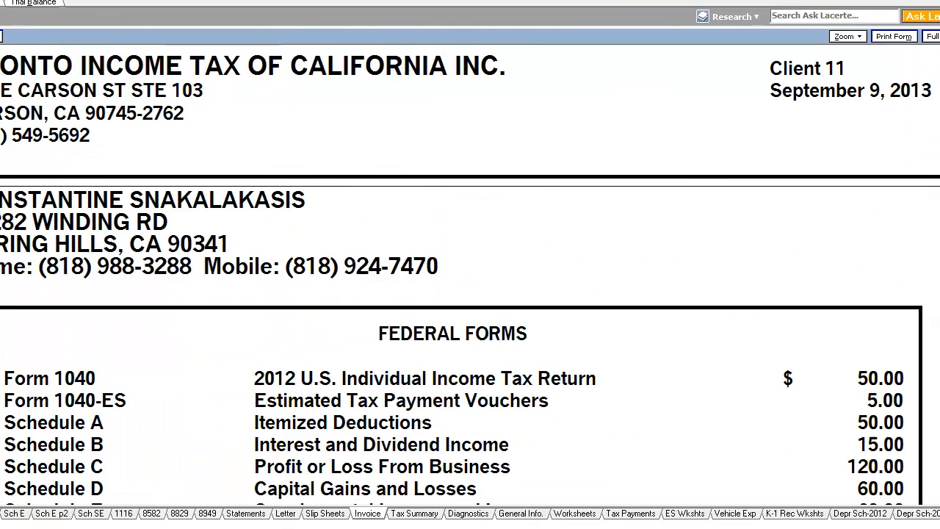
pyautogui.click(414, 515)
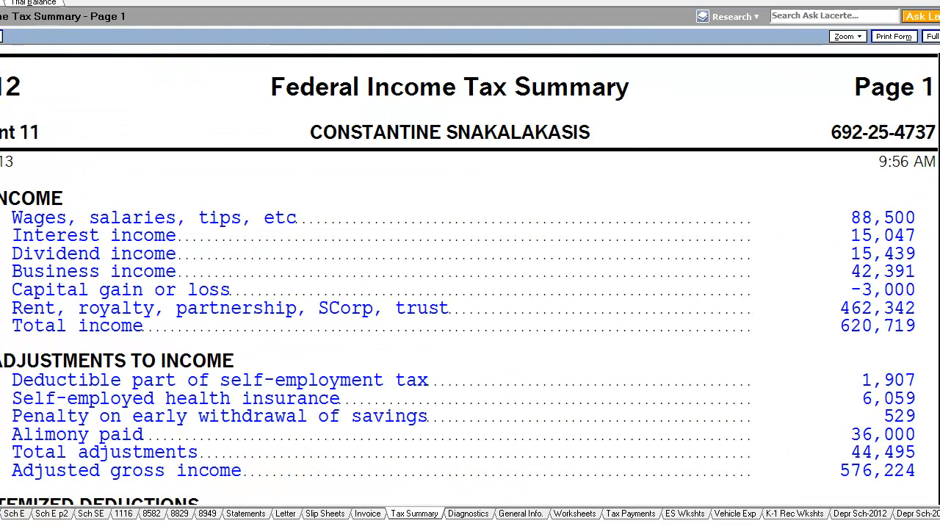
pyautogui.scroll(-5, 903, 106)
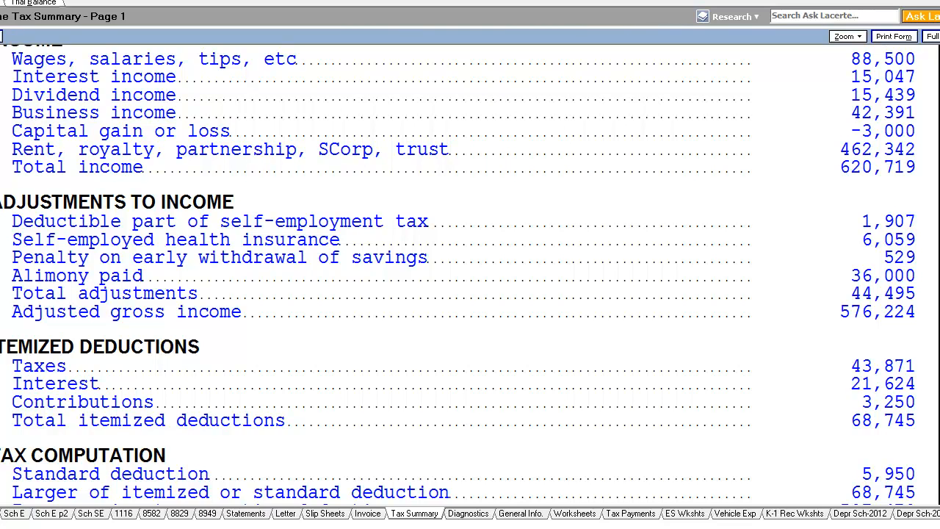
# Review both pages of Schedule E, covering the Jackson Hole rental property and the S corporation income
pyautogui.click(14, 513)
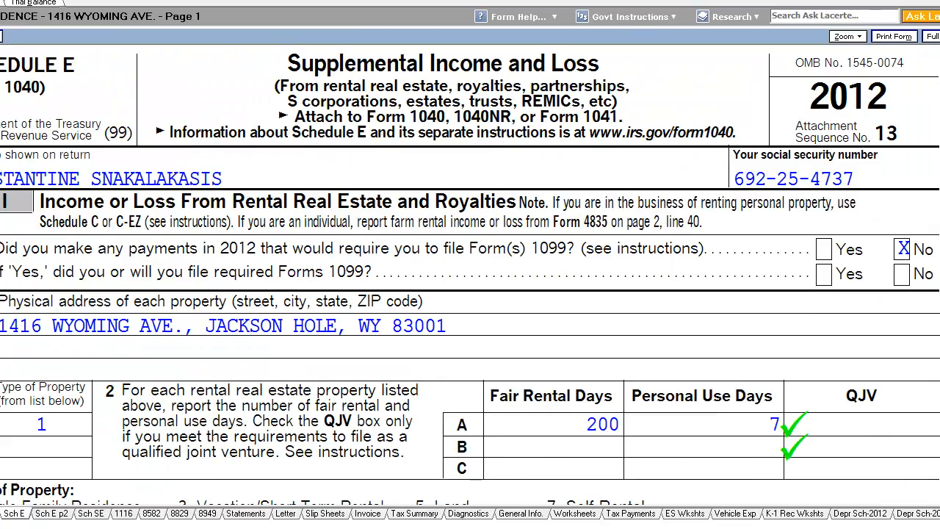
pyautogui.scroll(-1, 470, 274)
pyautogui.scroll(-12, 470, 274)
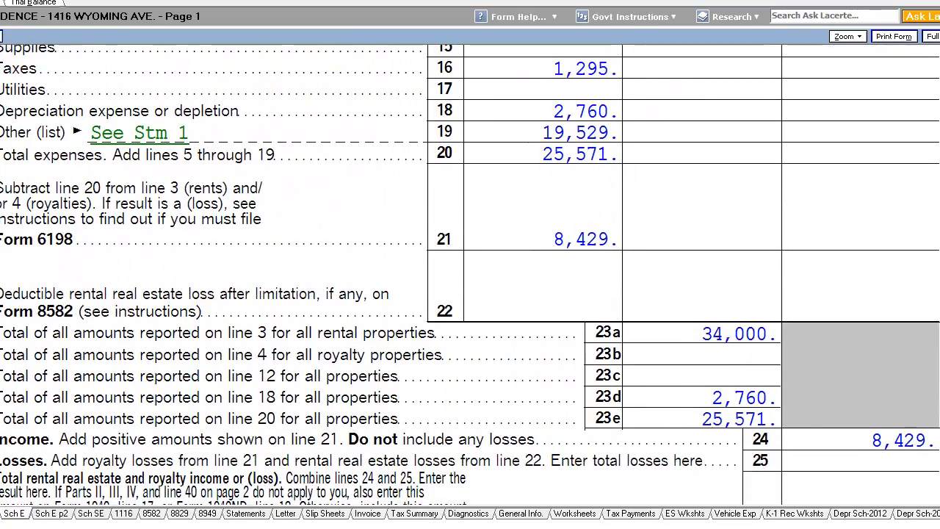
pyautogui.scroll(-2, 469, 275)
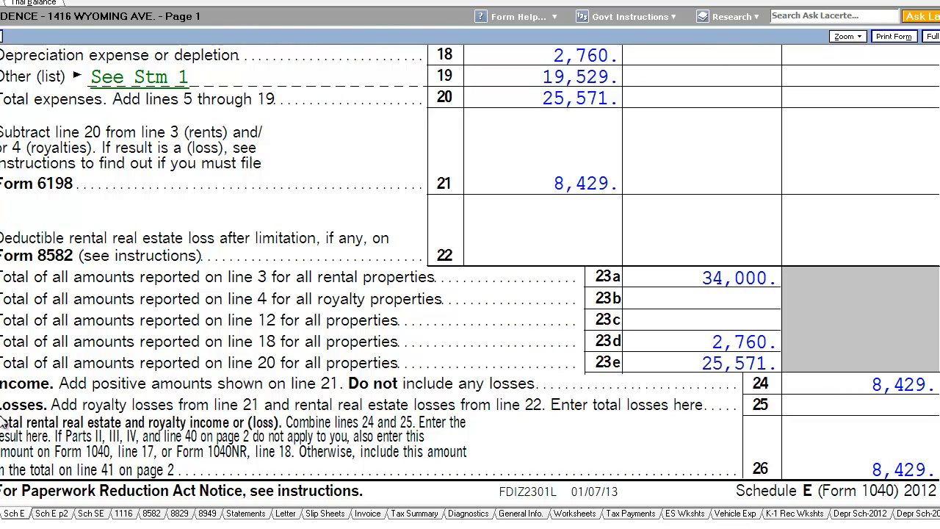
pyautogui.click(57, 515)
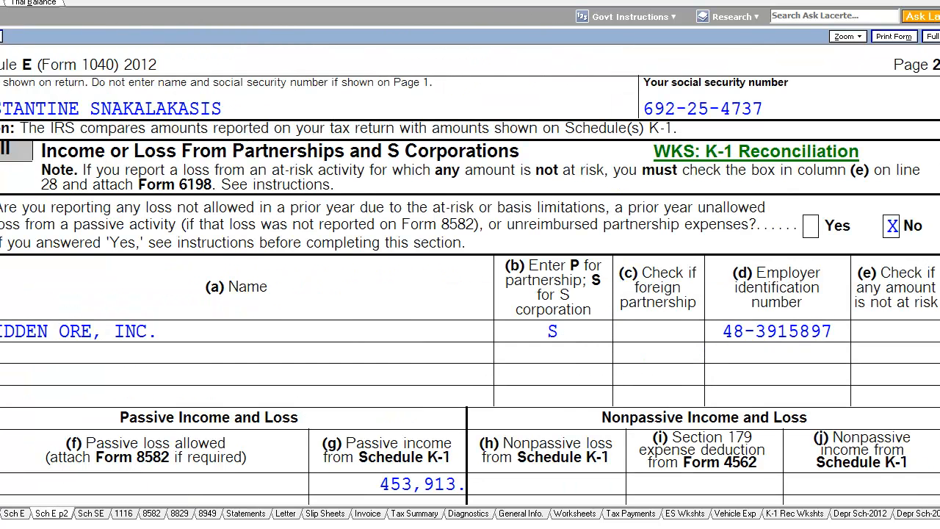
pyautogui.scroll(-10, 860, 268)
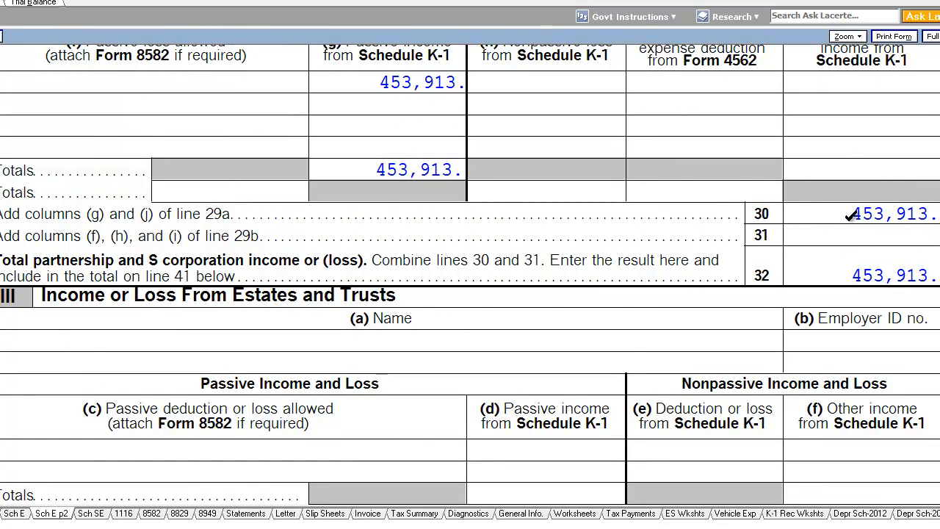
# Return to the Federal Income Tax Summary and scroll through adjustments, itemized deductions, tax computation, credits and other taxes
pyautogui.click(441, 517)
pyautogui.scroll(-5, 470, 275)
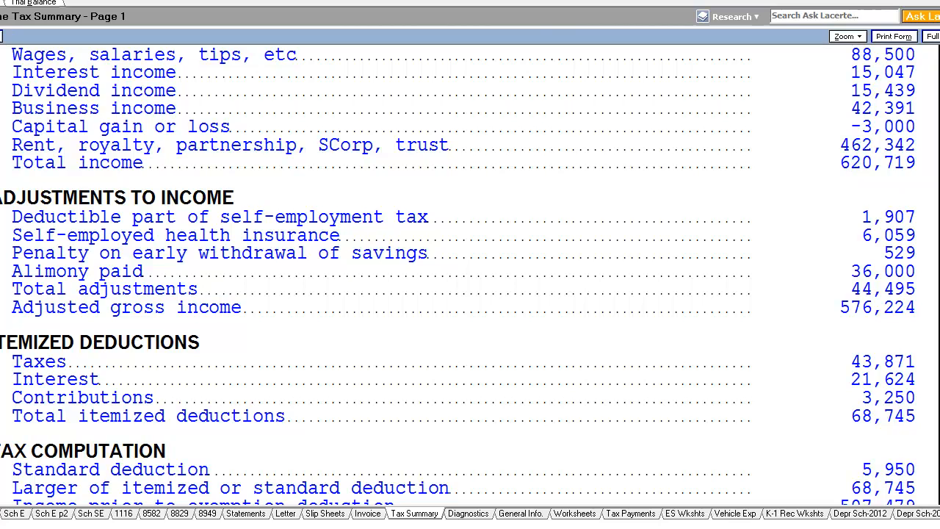
pyautogui.scroll(-1, 808, 157)
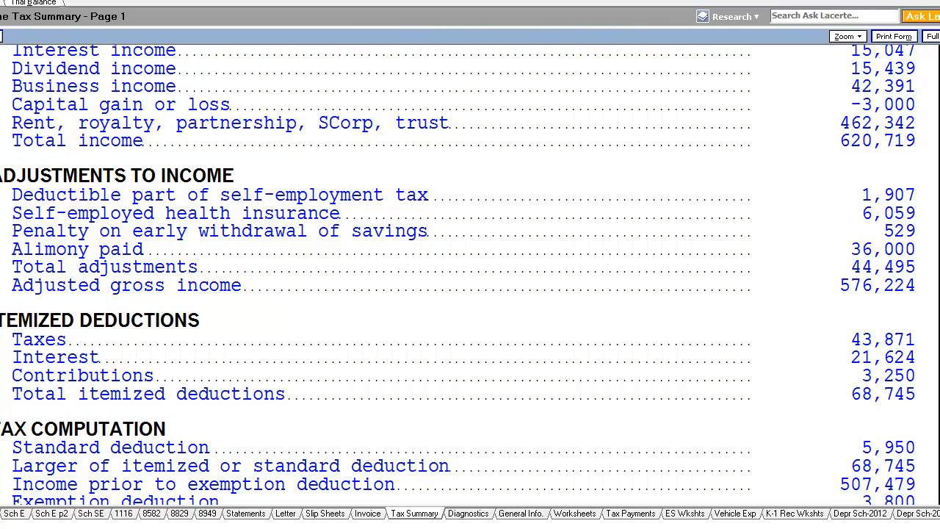
pyautogui.scroll(-1, 881, 220)
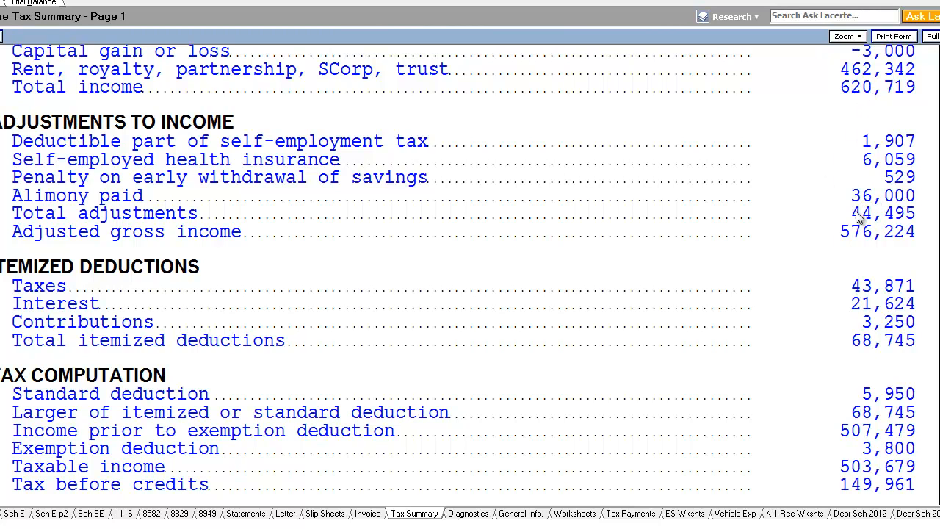
pyautogui.scroll(-2, 458, 274)
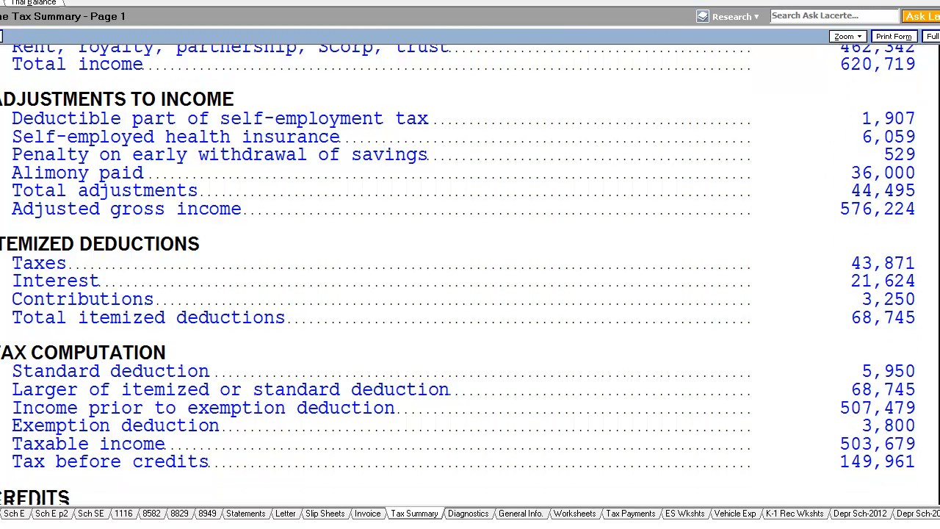
pyautogui.scroll(-1, 458, 279)
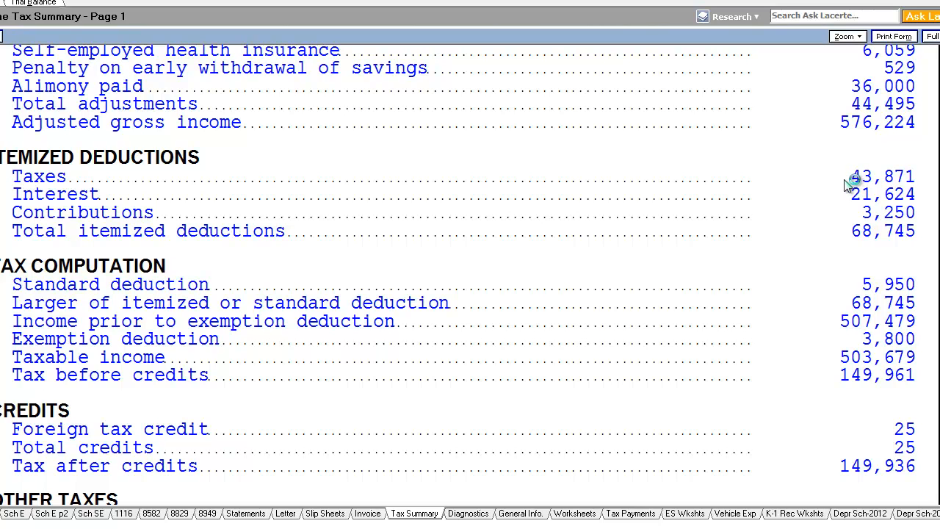
pyautogui.scroll(1, 905, 193)
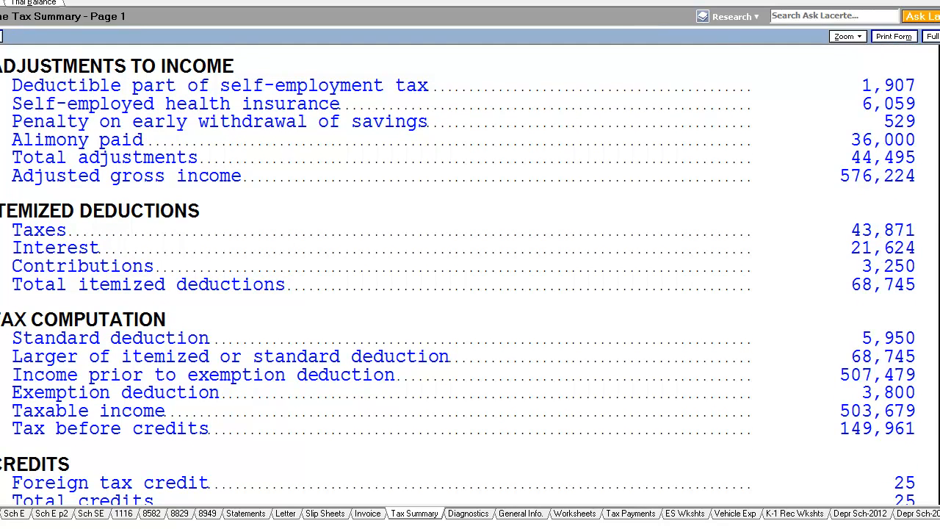
pyautogui.scroll(-1, 828, 220)
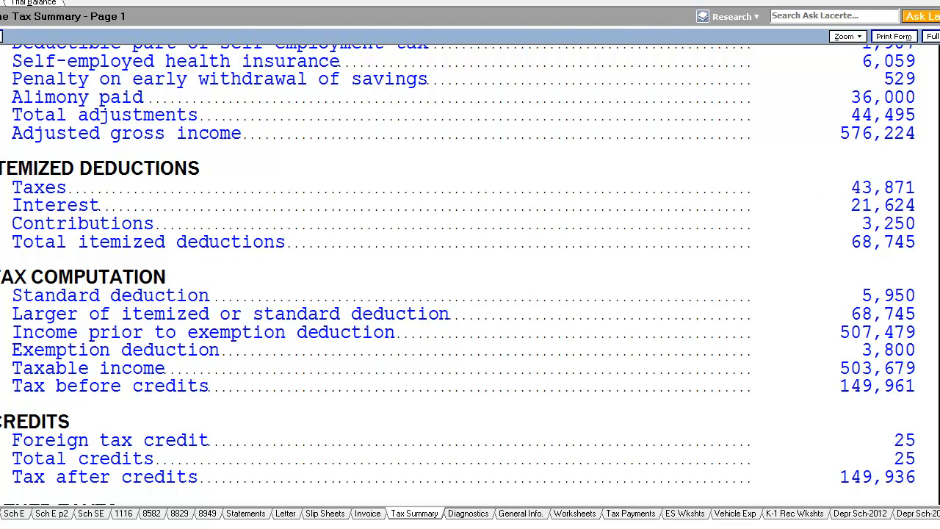
pyautogui.scroll(-2, 889, 221)
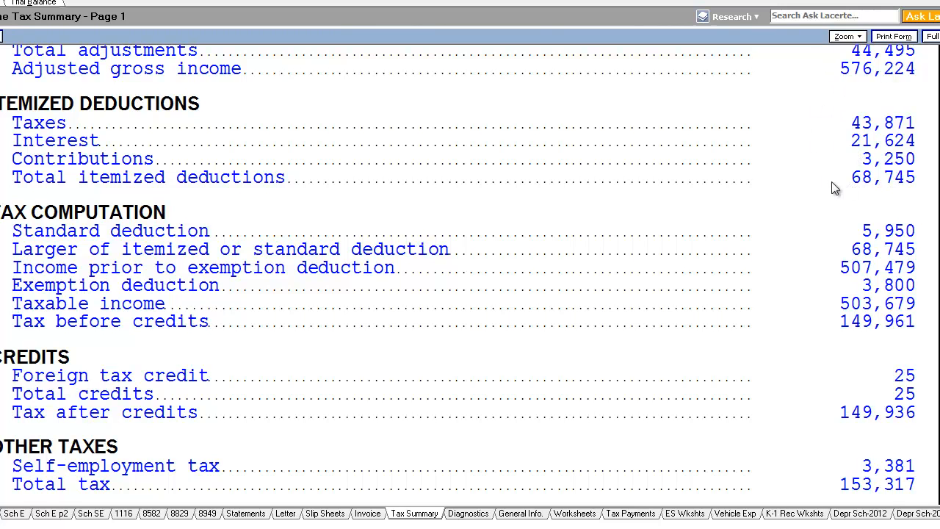
pyautogui.scroll(-3, 933, 209)
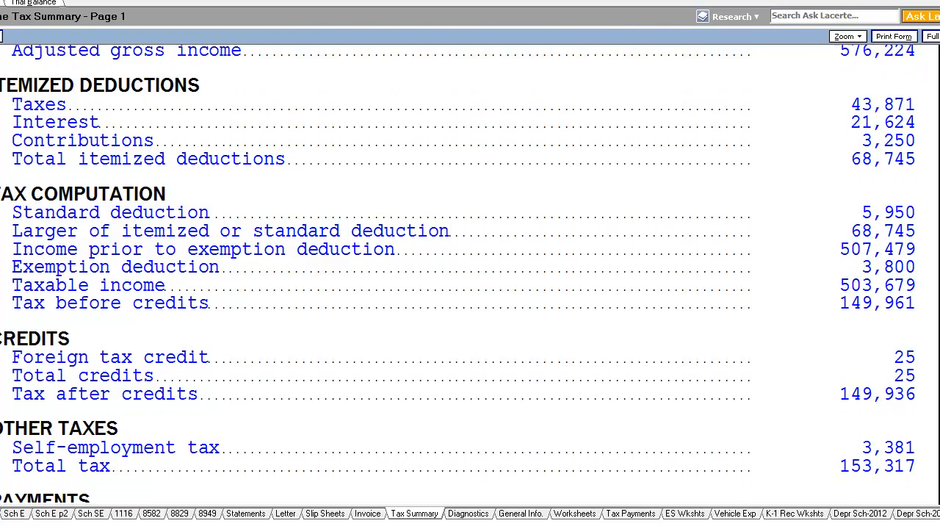
pyautogui.scroll(-1, 924, 248)
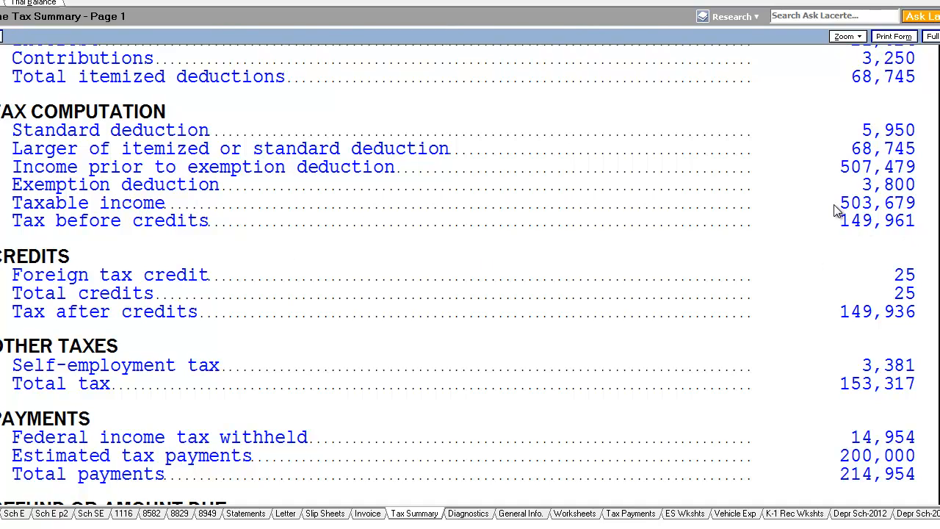
# Scroll the federal summary again from income down through payments, refund or amount due and tax rates
pyautogui.scroll(7, 835, 211)
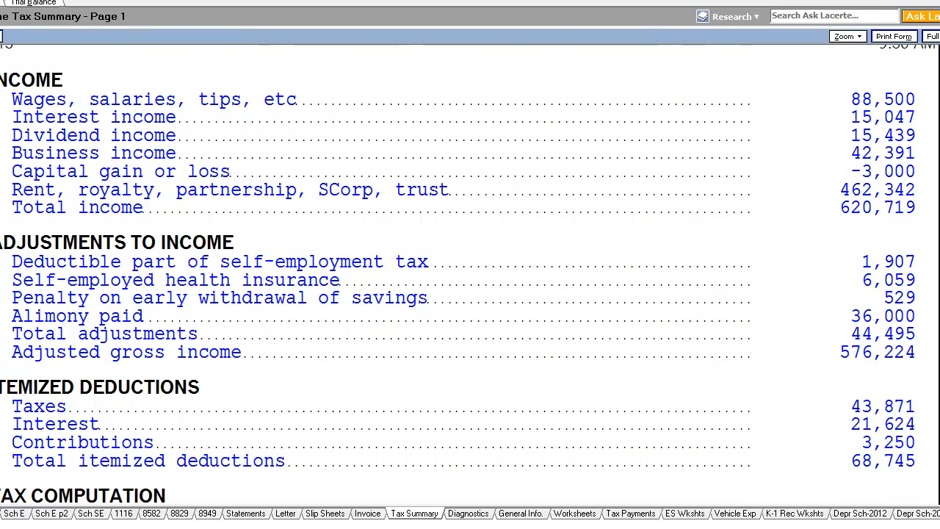
pyautogui.scroll(-5, 926, 180)
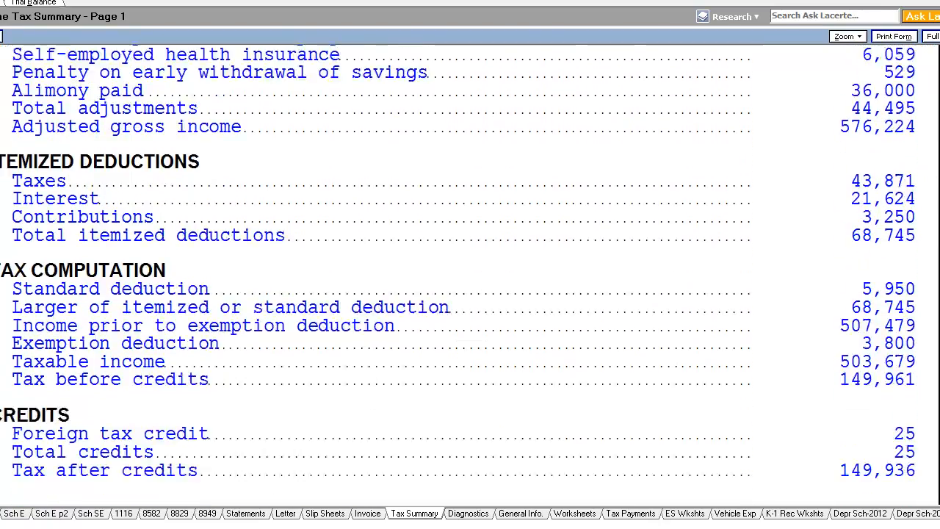
pyautogui.scroll(-3, 926, 180)
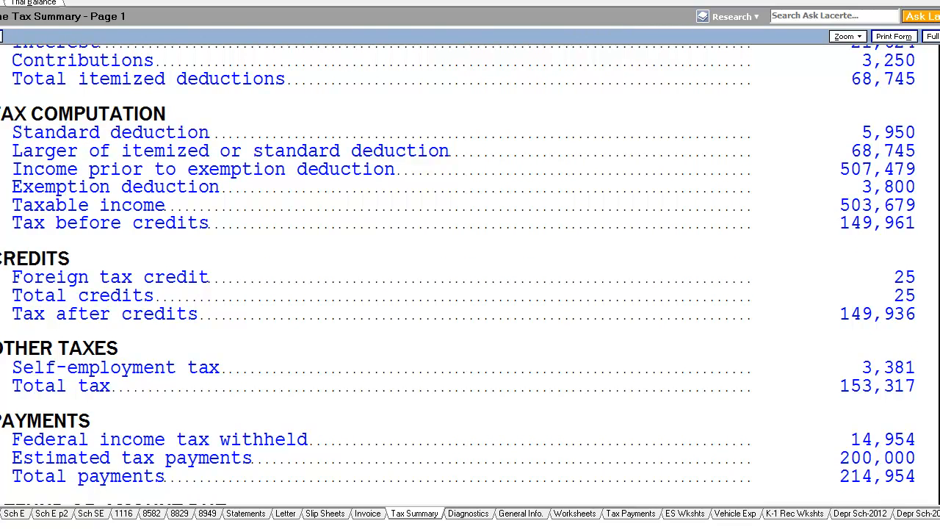
pyautogui.scroll(-2, 833, 208)
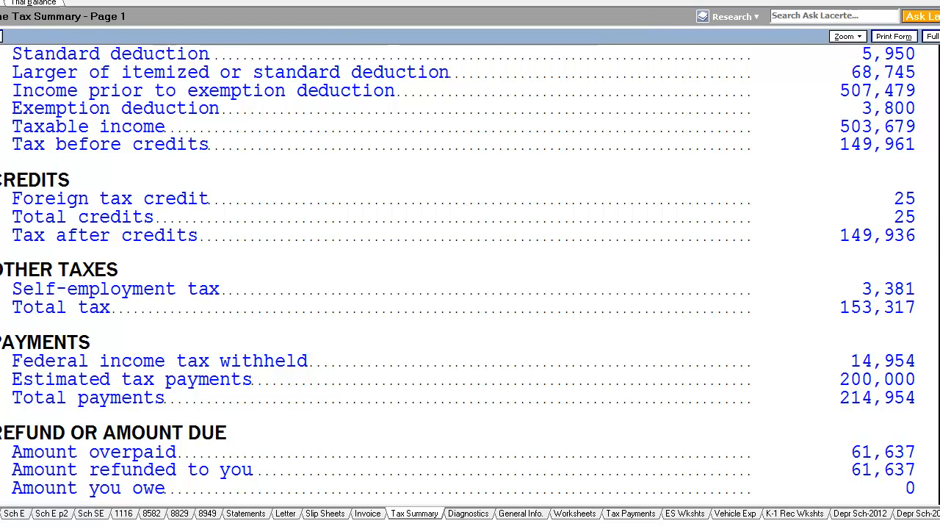
pyautogui.scroll(-1, 457, 275)
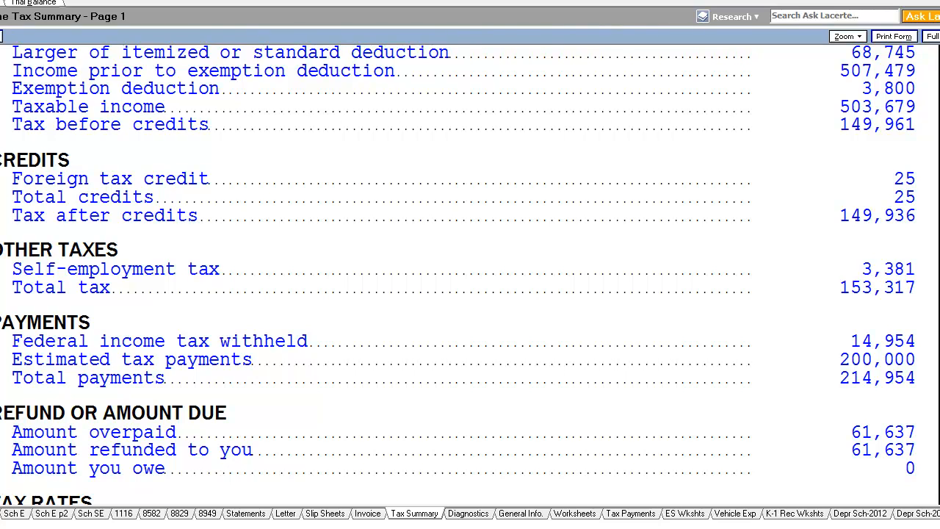
pyautogui.scroll(-1, 688, 300)
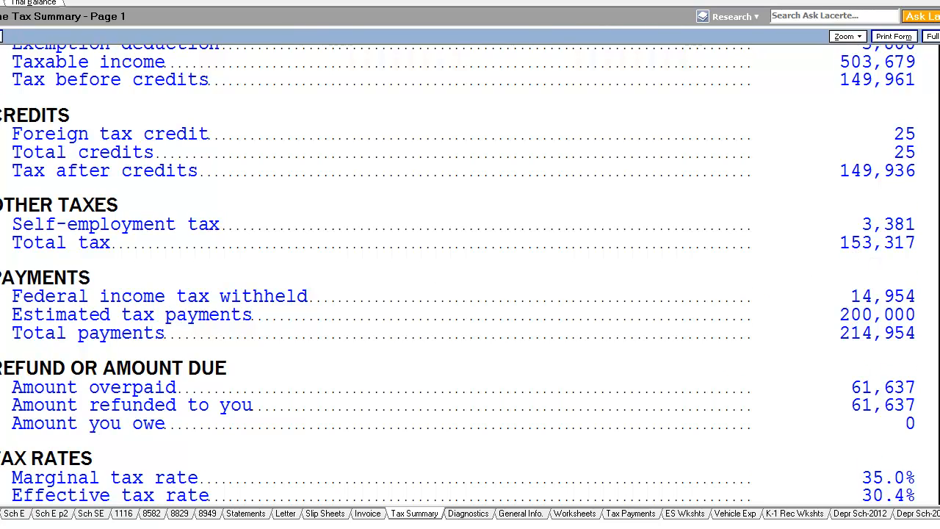
pyautogui.scroll(-2, 457, 249)
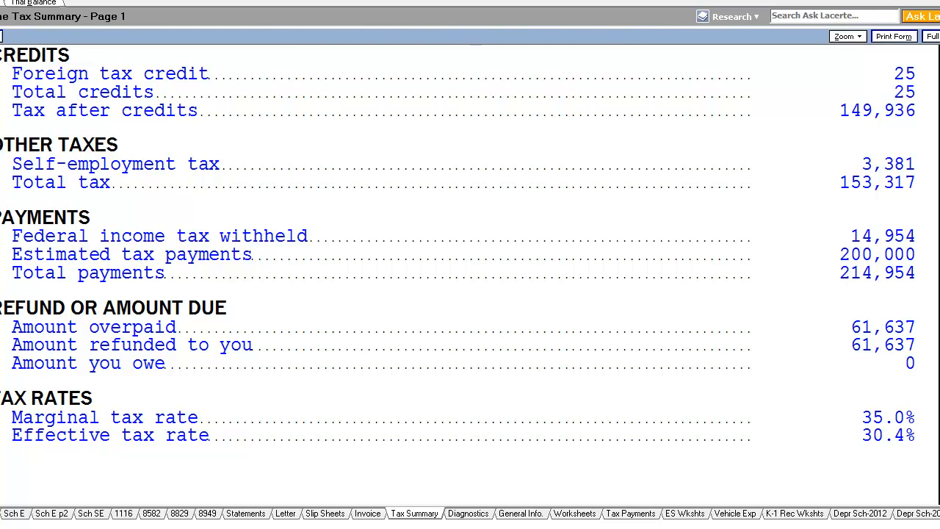
pyautogui.scroll(-2, 906, 319)
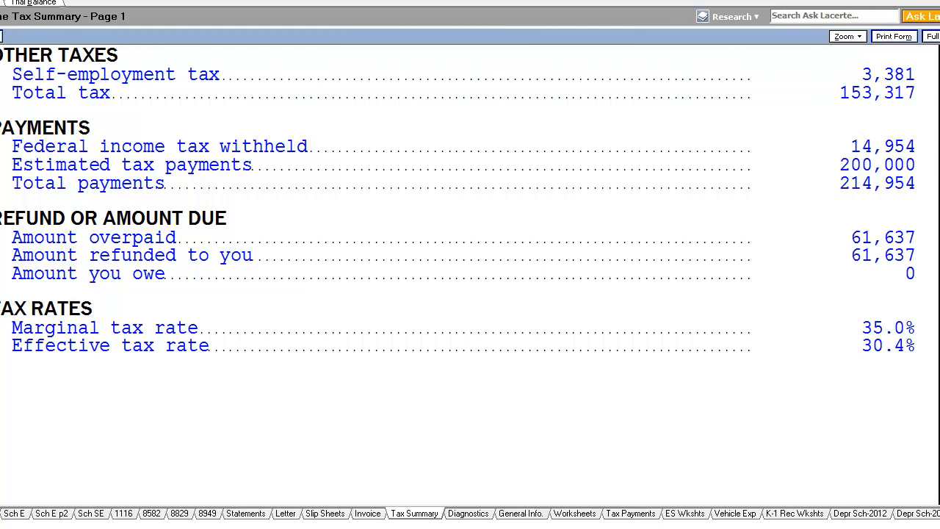
# Review the California tax summary's itemized deductions, tax computation, payments, amount due and tax rates
pyautogui.press('pagedown')
pyautogui.scroll(-4, 393, 220)
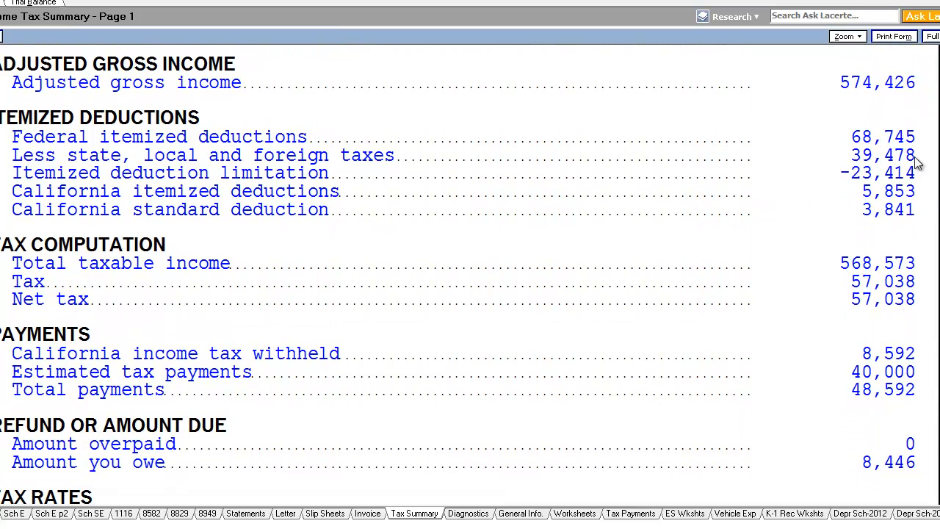
pyautogui.scroll(-1, 458, 274)
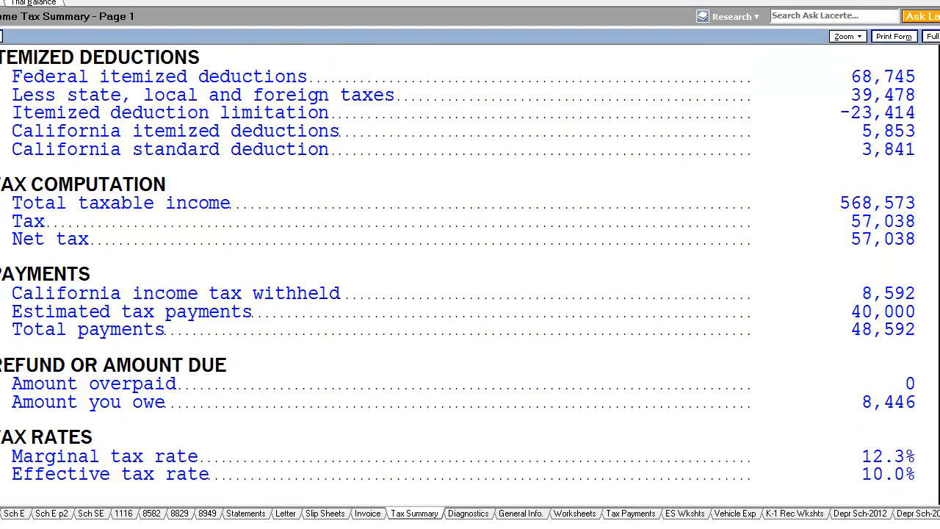
pyautogui.scroll(-2, 864, 142)
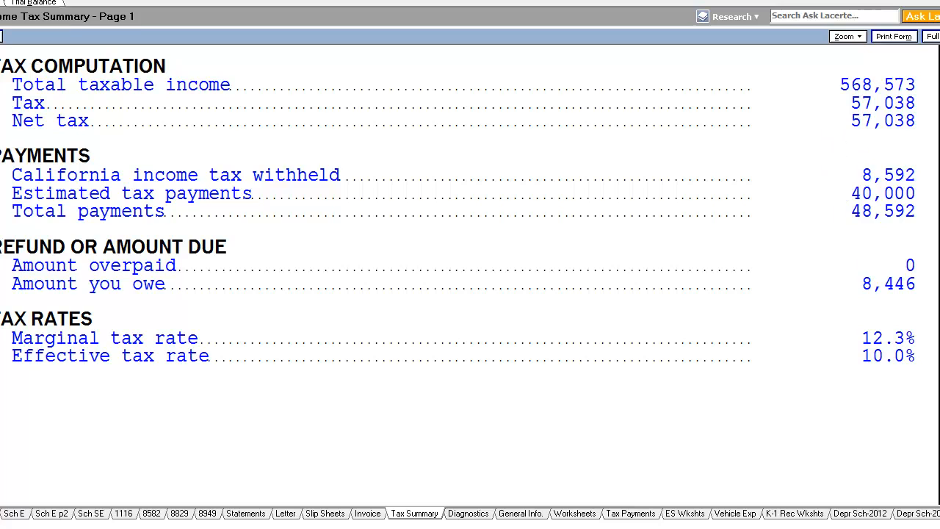
pyautogui.scroll(-3, 862, 254)
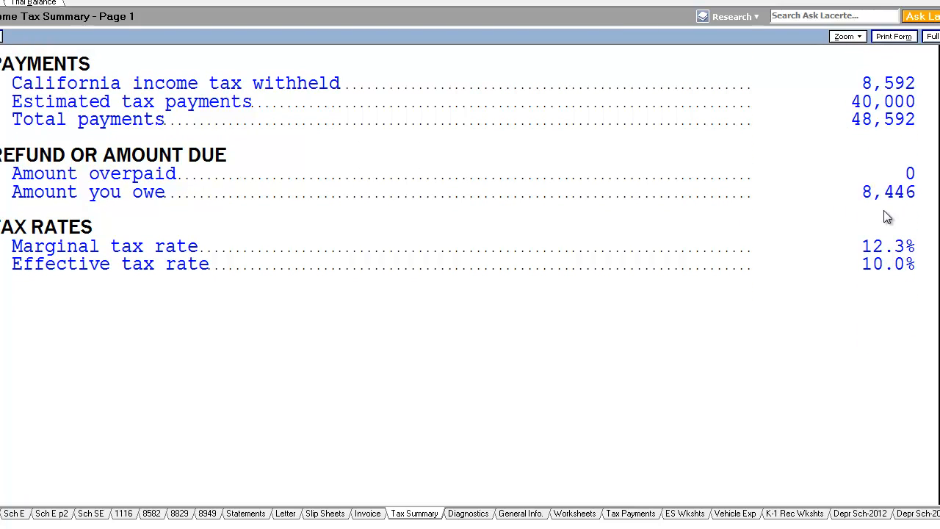
pyautogui.scroll(3, 886, 216)
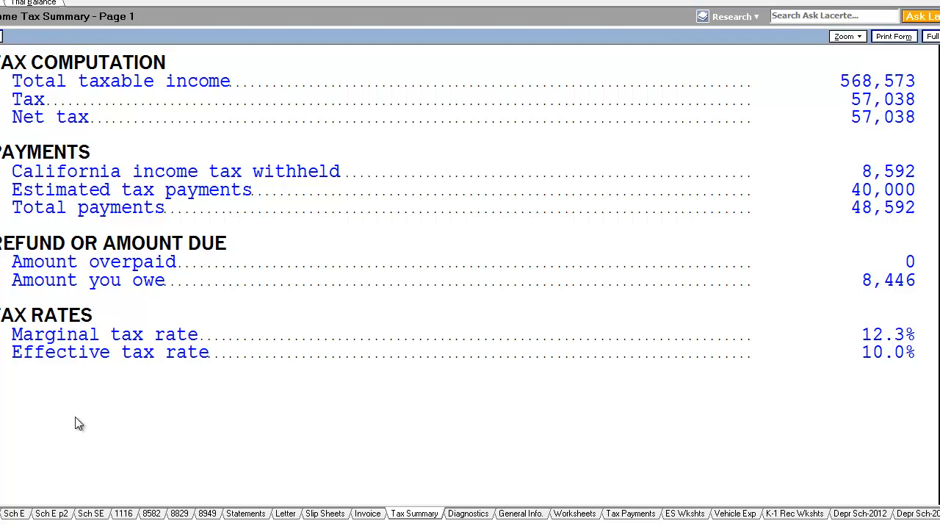
pyautogui.click(0, 411)
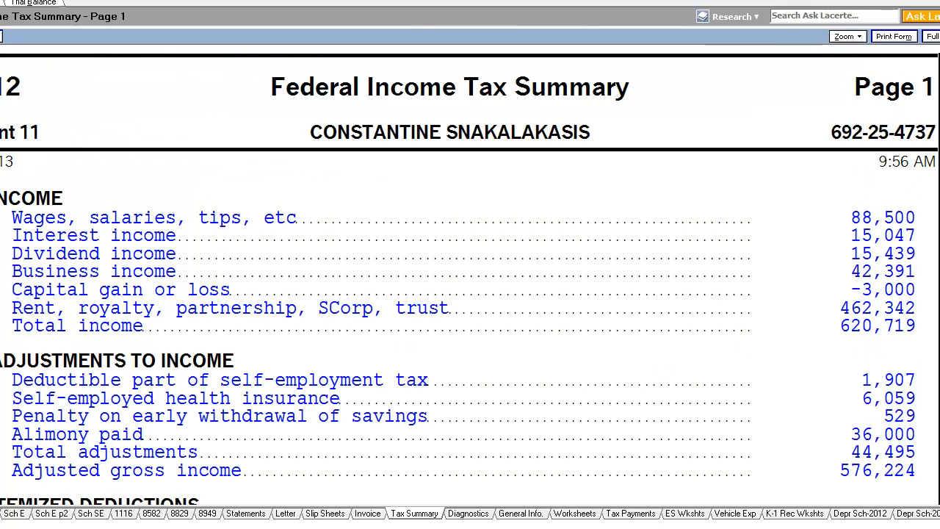
# Scroll the federal summary's payments and refund, then check the California summary's deductions, tax computation and payments
pyautogui.scroll(-7, 470, 275)
pyautogui.scroll(-5, 470, 275)
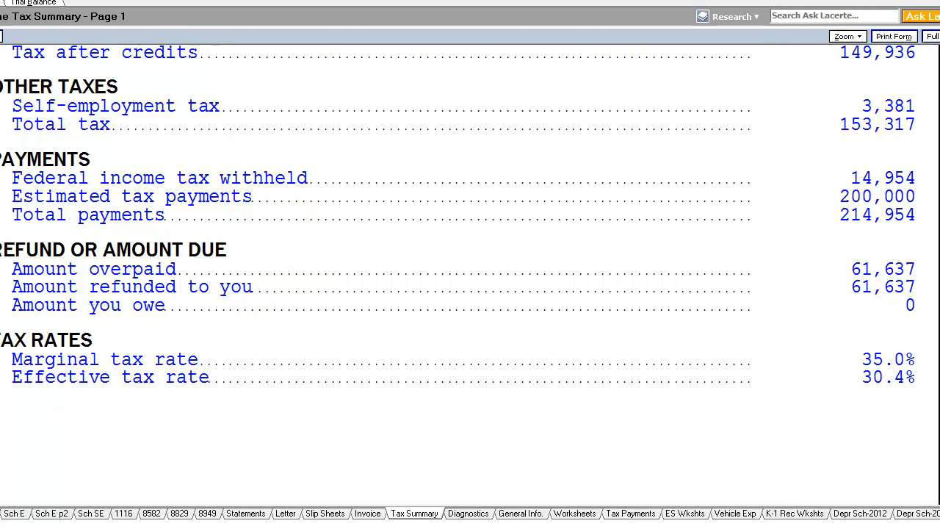
pyautogui.click(1, 411)
pyautogui.scroll(-2, 939, 286)
pyautogui.scroll(-5, 16, 294)
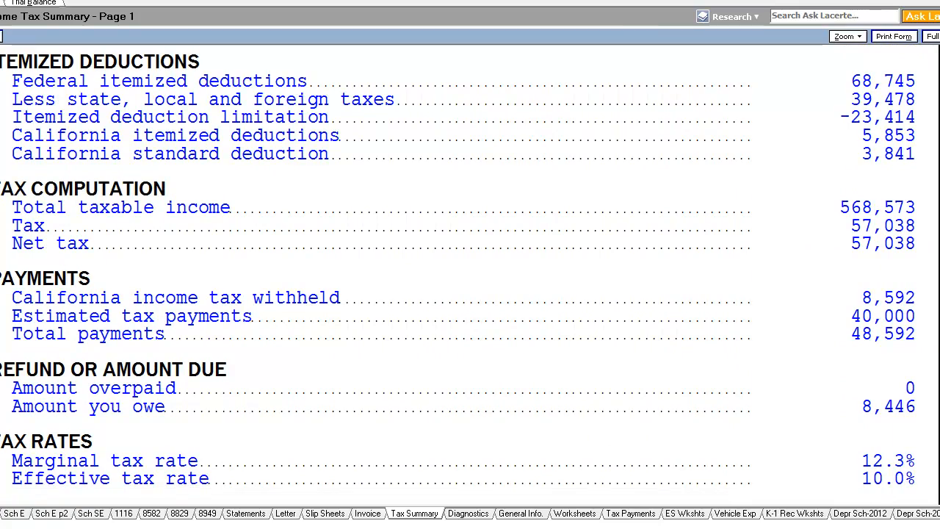
pyautogui.click(1, 396)
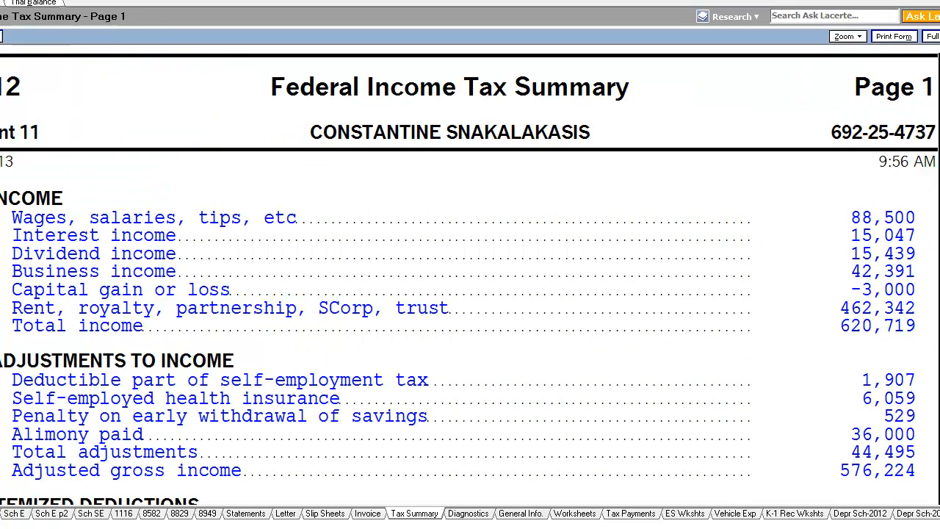
pyautogui.scroll(-5, 457, 272)
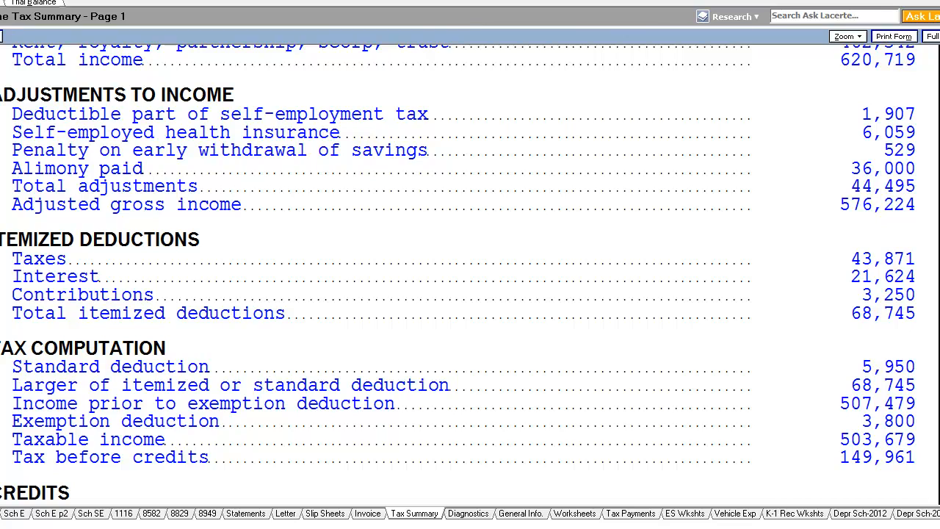
pyautogui.scroll(5, 423, 525)
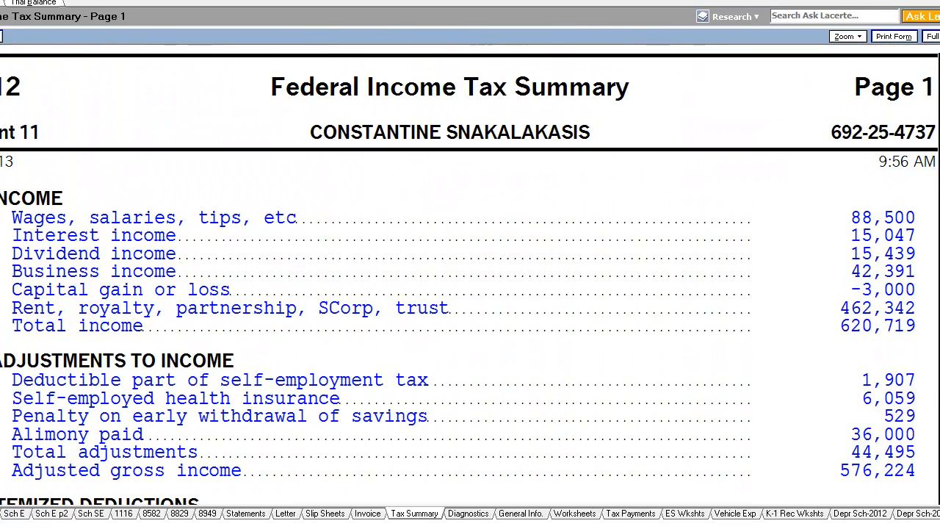
# Open the client invoice and review the federal and California form fees and the fee summary
pyautogui.click(374, 512)
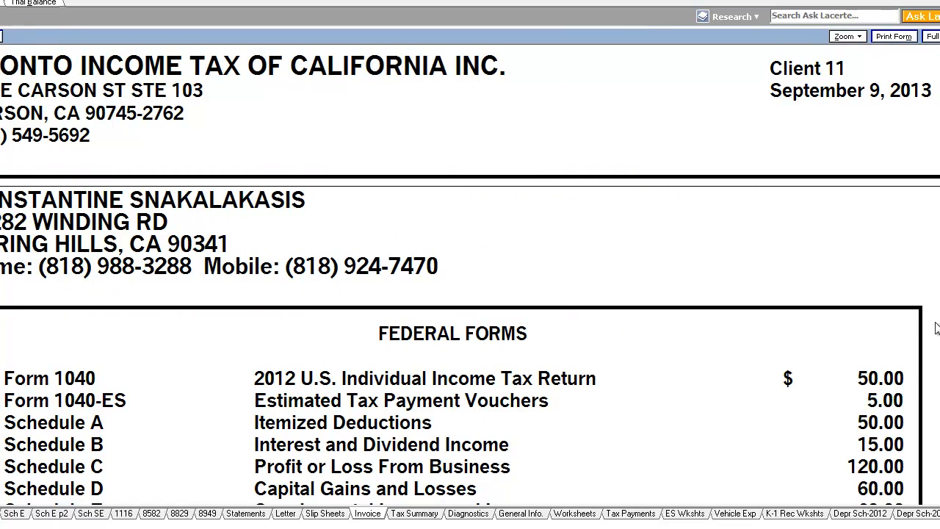
pyautogui.scroll(-10, 469, 275)
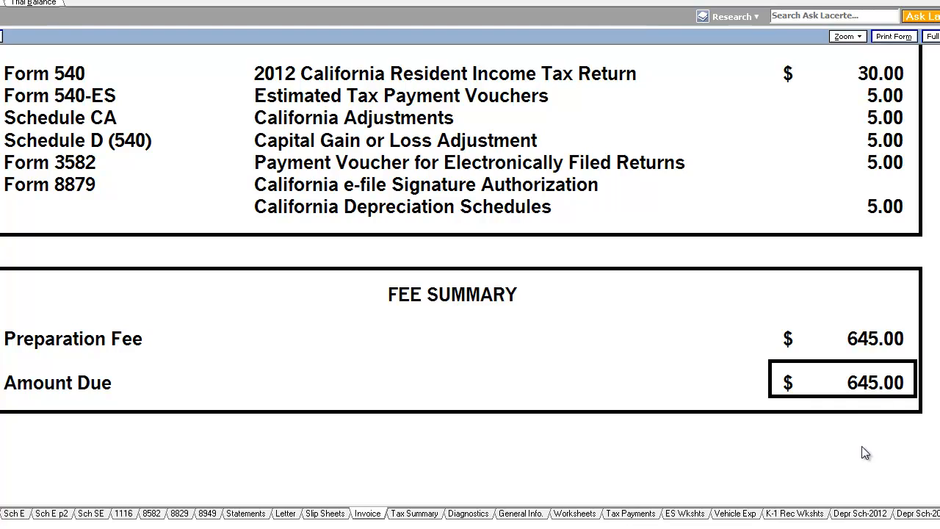
pyautogui.scroll(-1, 925, 435)
pyautogui.scroll(-1, 470, 270)
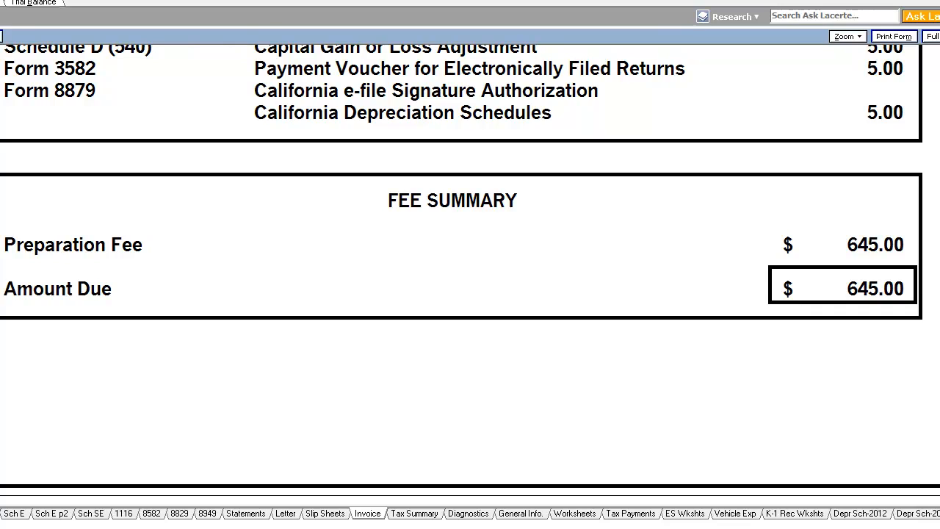
pyautogui.scroll(10, 483, 477)
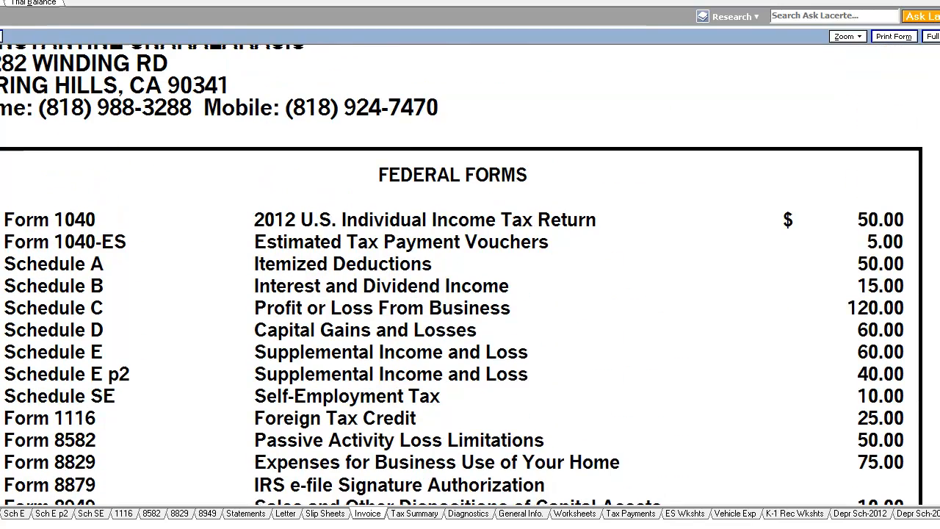
# Return to the Federal Income Tax Summary and scroll from income down to payments and tax rates
pyautogui.click(431, 516)
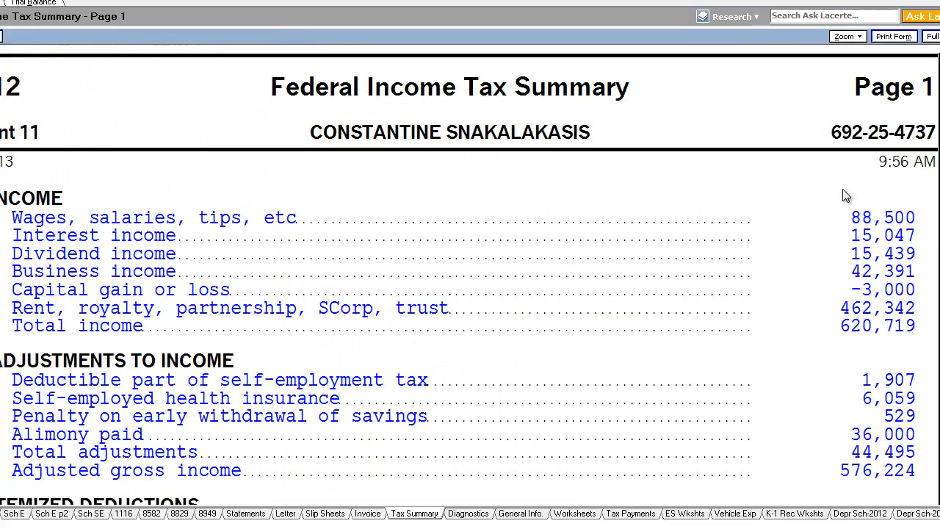
pyautogui.scroll(-3, 845, 195)
pyautogui.scroll(-2, 458, 274)
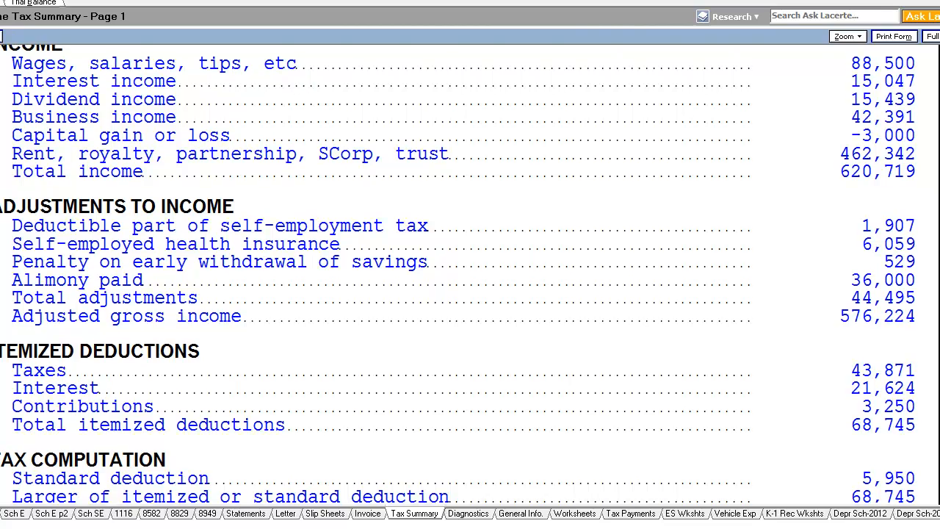
pyautogui.scroll(-10, 458, 274)
pyautogui.scroll(-3, 458, 274)
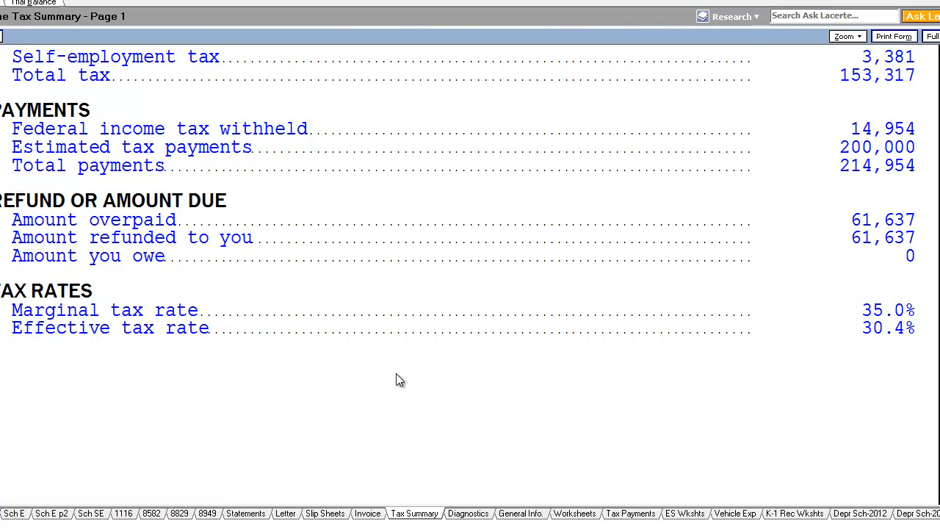
# Reopen the invoice and scroll to the preparation fee and amount due
pyautogui.click(375, 513)
pyautogui.scroll(-10, 470, 274)
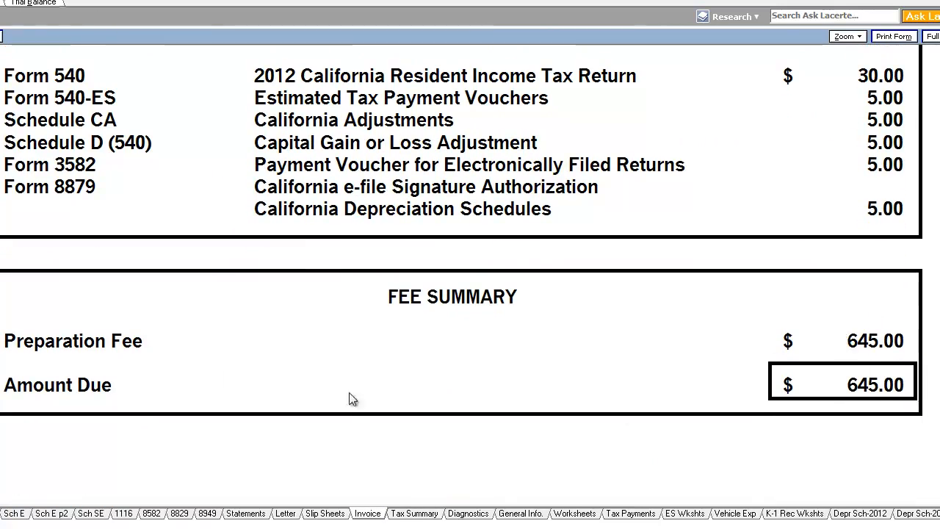
pyautogui.click(0, 1)
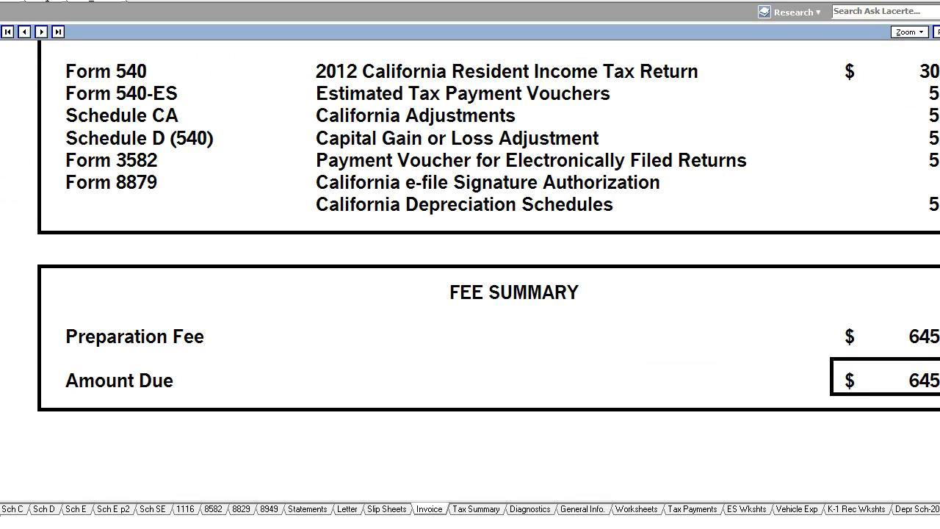
# Switch back to the federal tax summary and scroll through deductions, credits, other taxes and payments
pyautogui.click(499, 511)
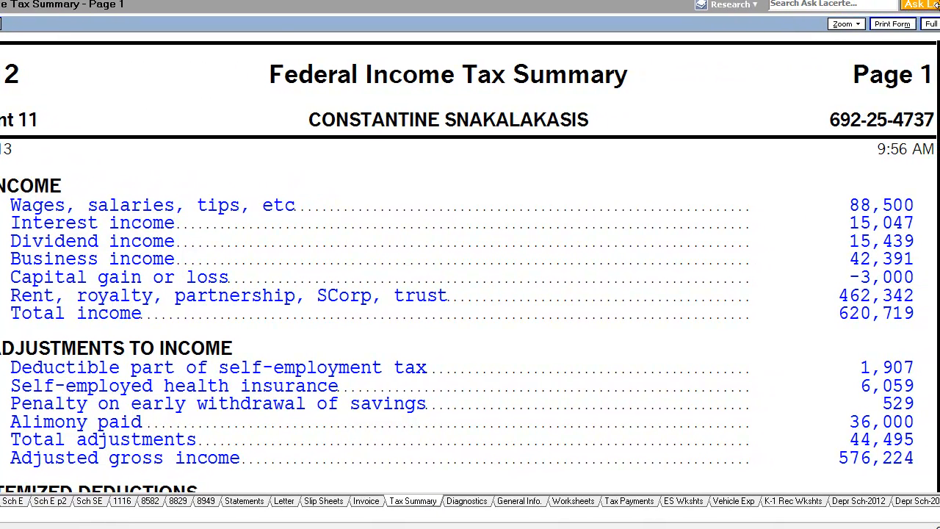
pyautogui.scroll(-5, 470, 263)
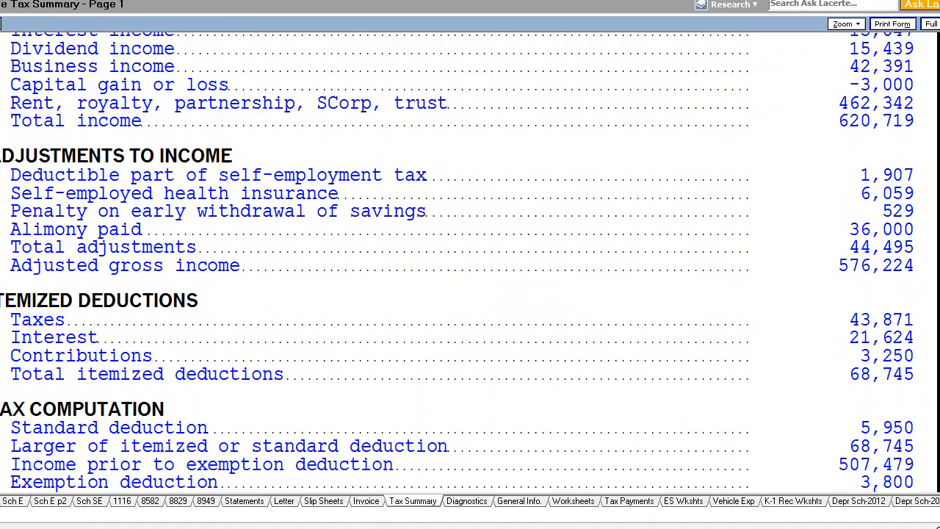
pyautogui.scroll(-10, 470, 263)
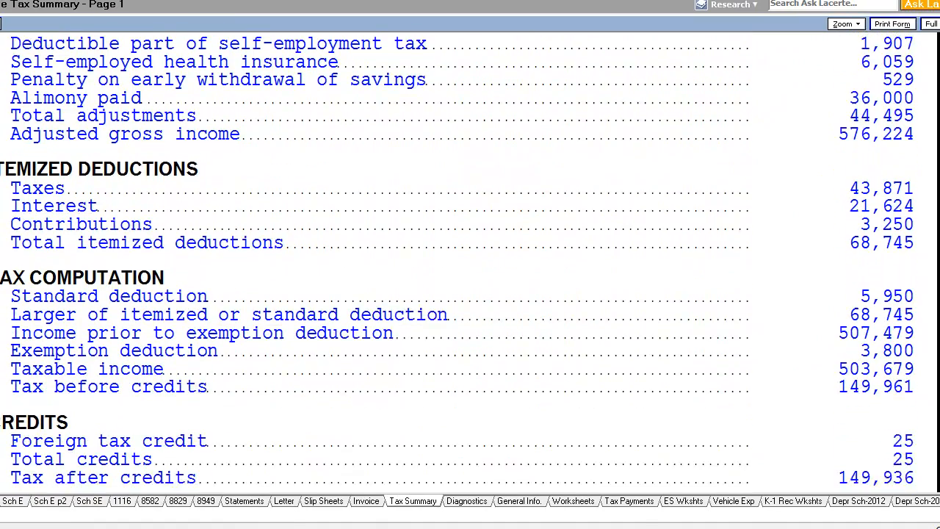
pyautogui.scroll(-1, 470, 263)
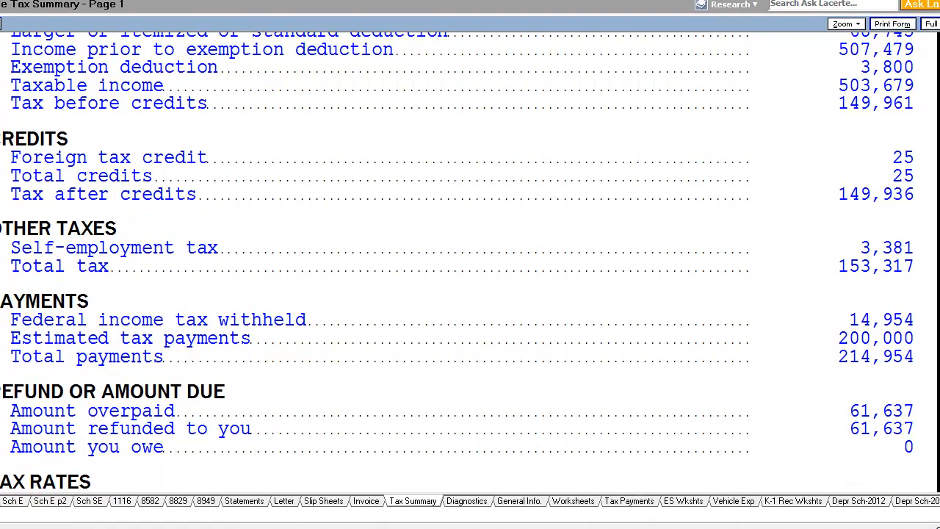